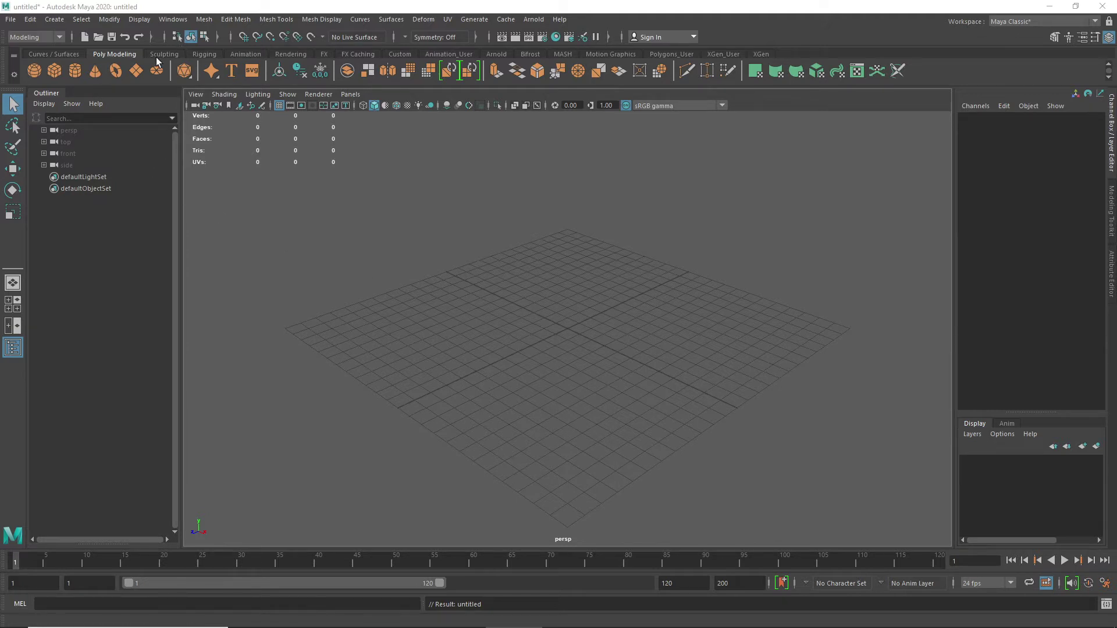
left_click(140, 70)
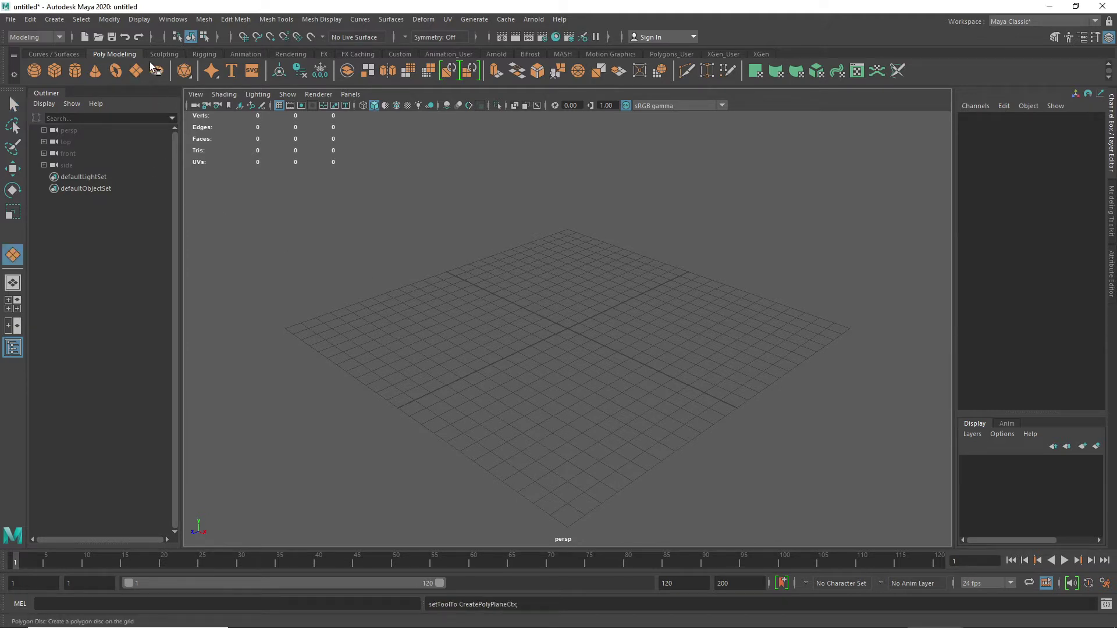
left_click(112, 21)
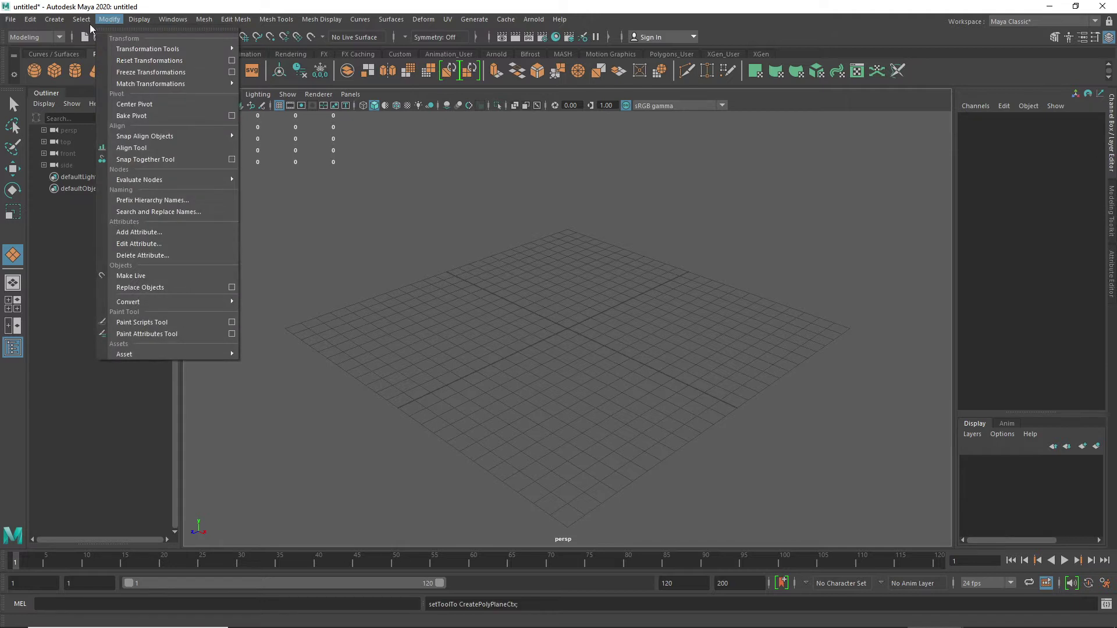
mouse_move(54, 21)
mouse_move(70, 61)
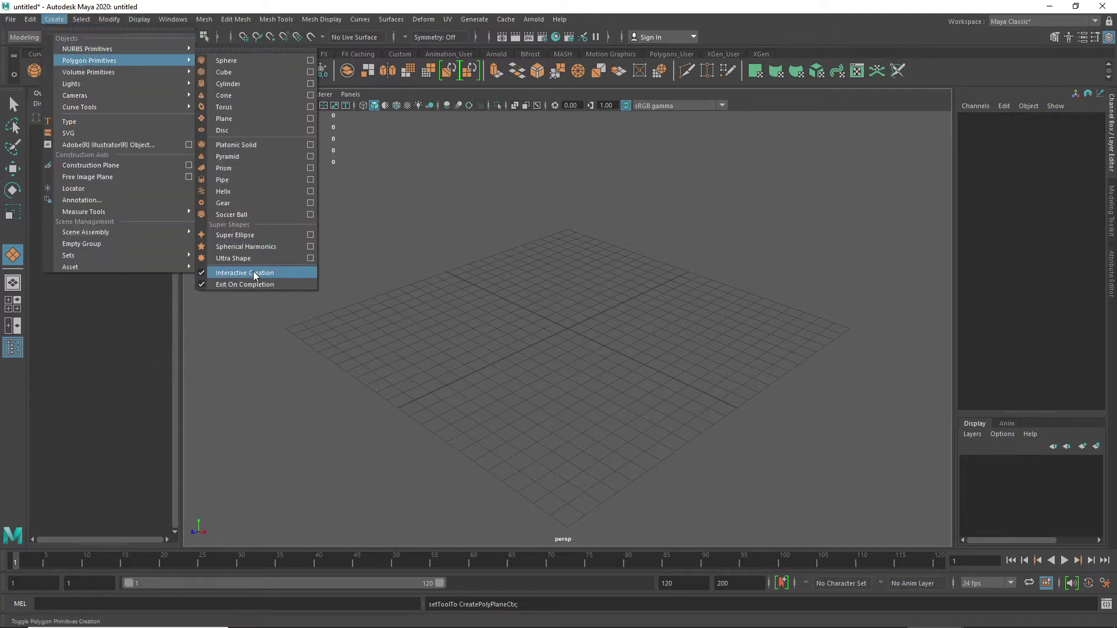
left_click(612, 336)
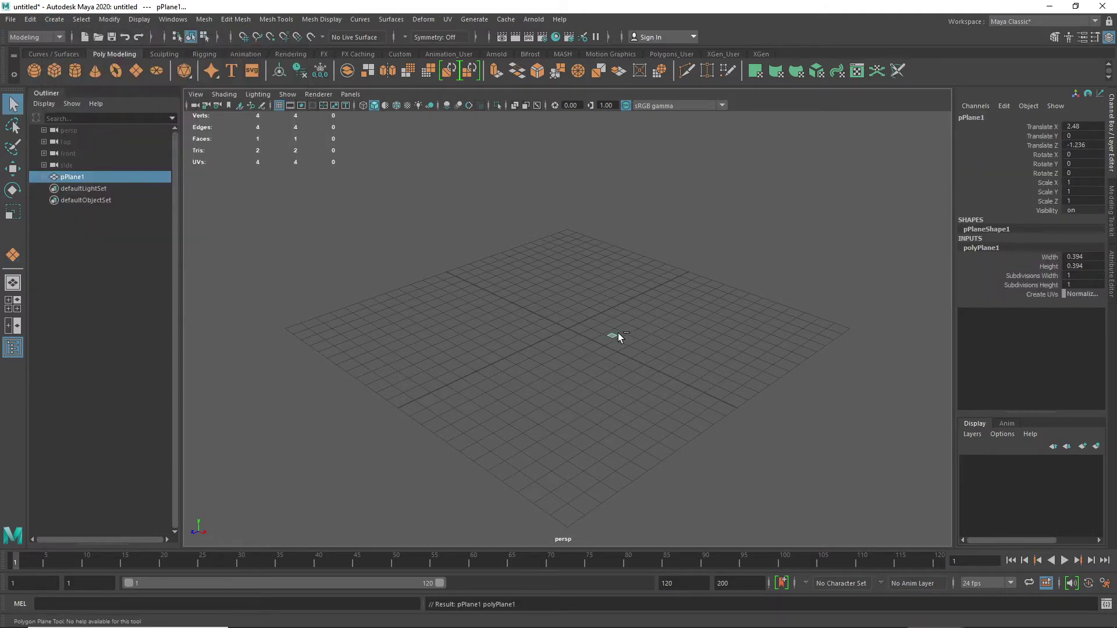
key("ctrl+z")
key("q")
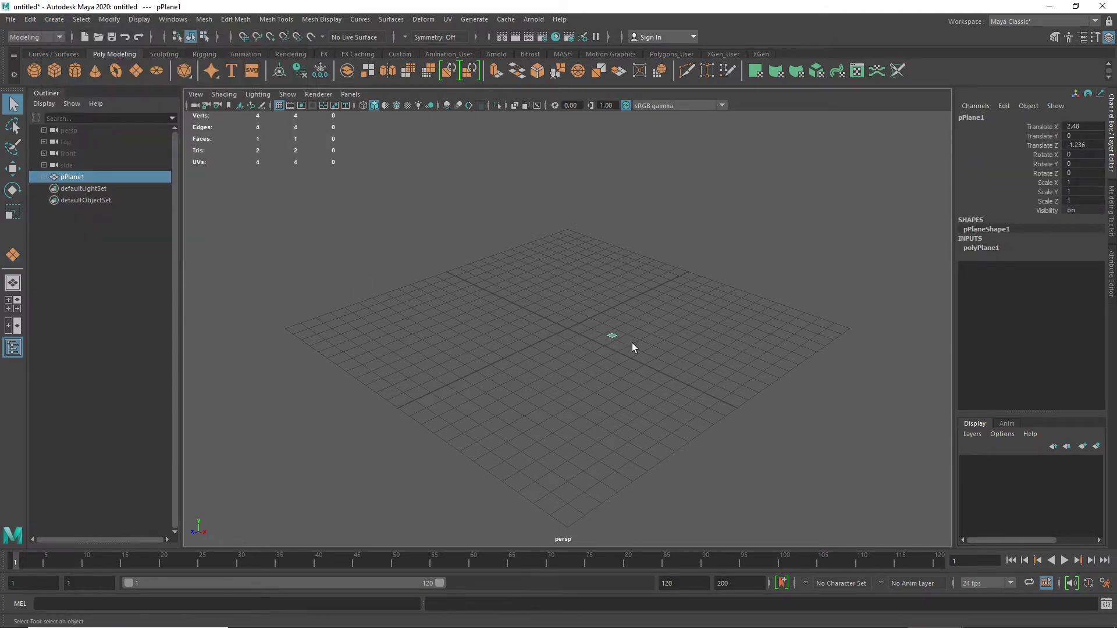
key("Delete")
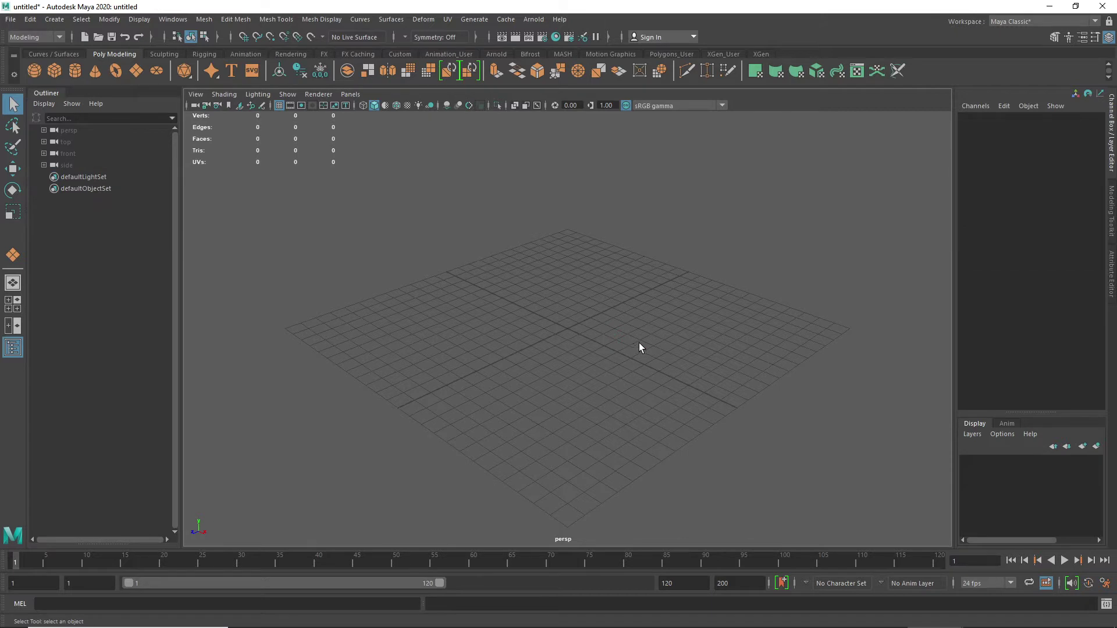
- Draw a polygon plane about 29.83 wide and 10.23 high interactively across the far half of the grid
left_click(135, 70)
left_click_drag(407, 255, 852, 347)
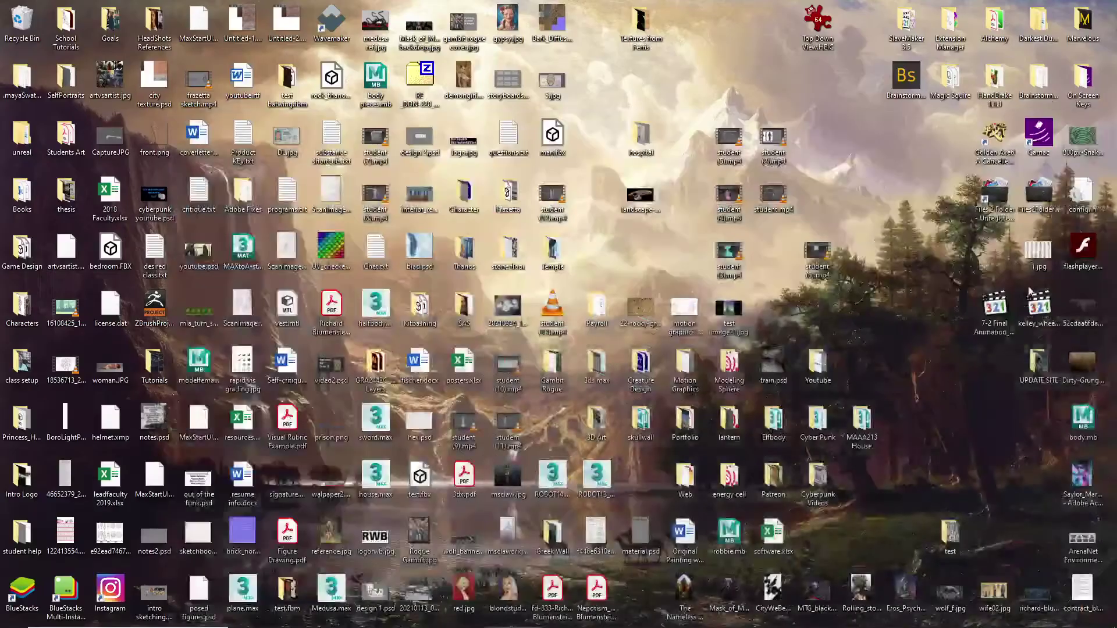
- Check the reference image 1.jpg on the desktop, and set the plane's width to 30.46 and height to 19.51 in Maya to match its proportions
left_click(1049, 7)
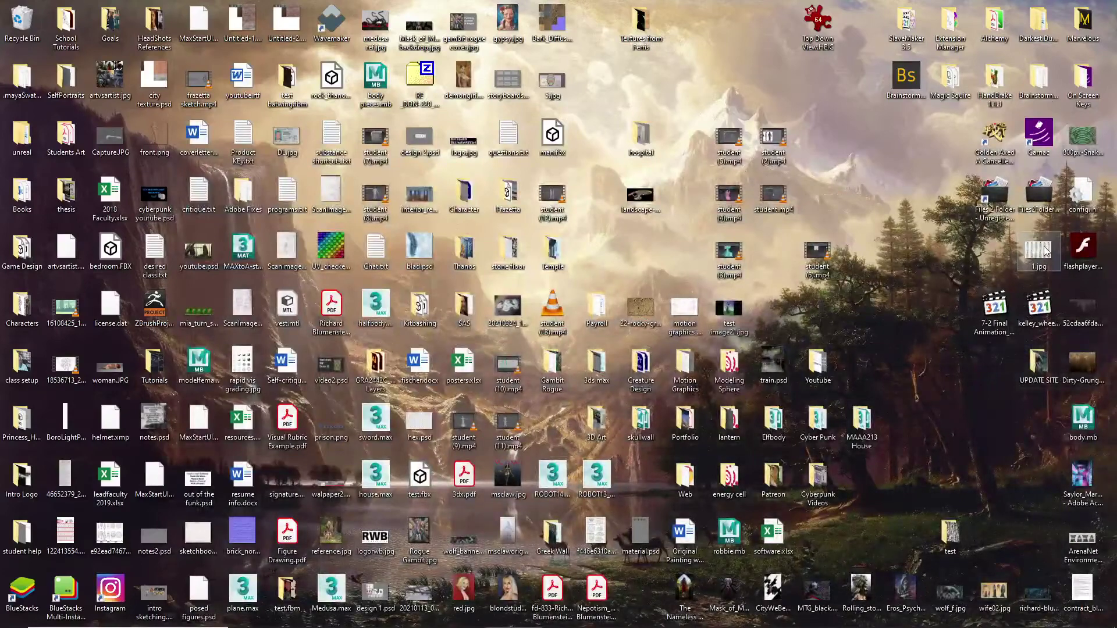
left_click_drag(1116, 145, 1116, 52)
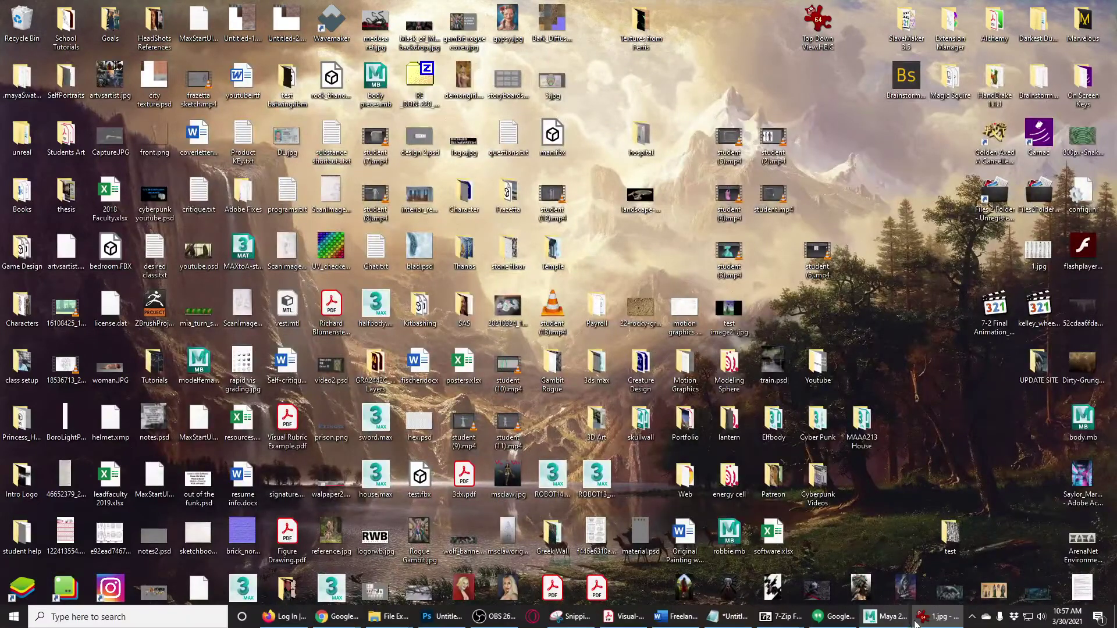
mouse_move(887, 622)
left_click(924, 553)
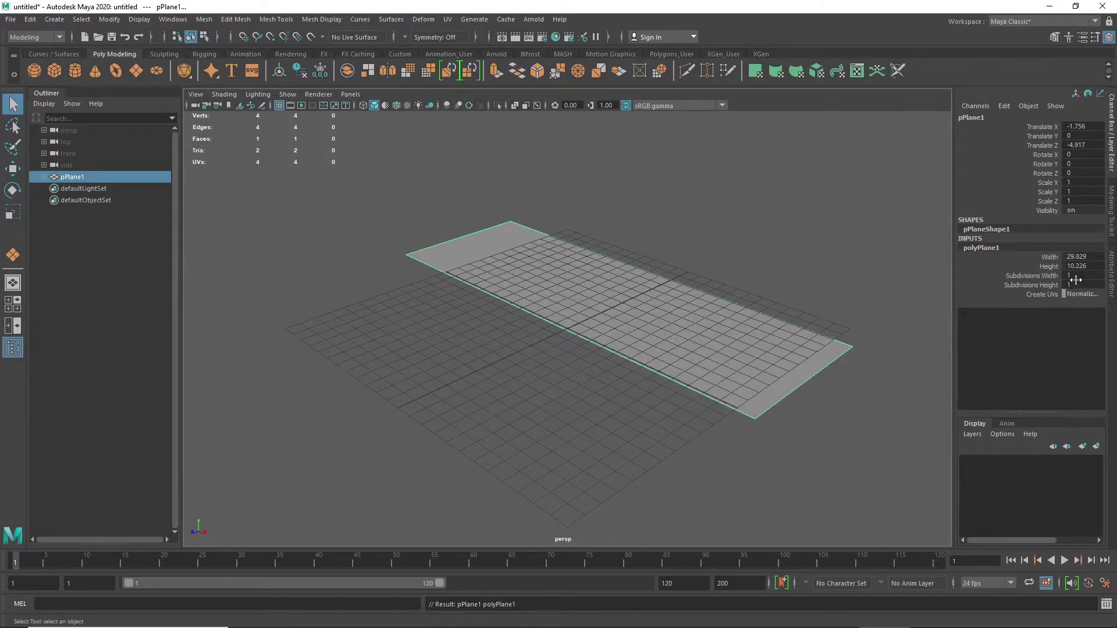
left_click(1089, 256)
double_click(1089, 256)
type("30.46")
double_click(1080, 266)
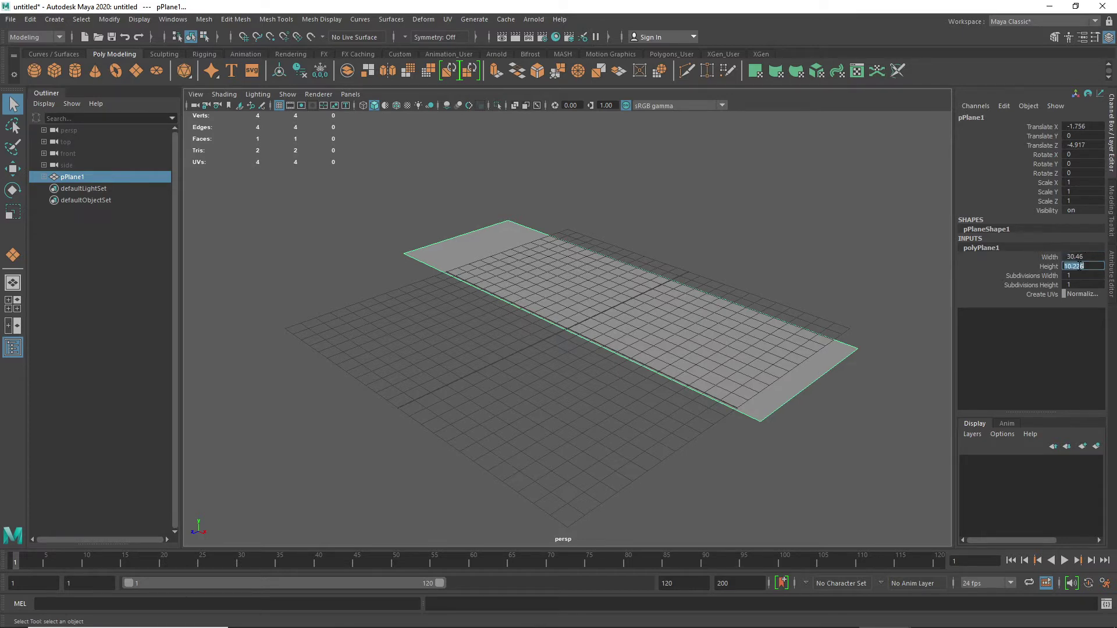
type("19.51")
key("Return")
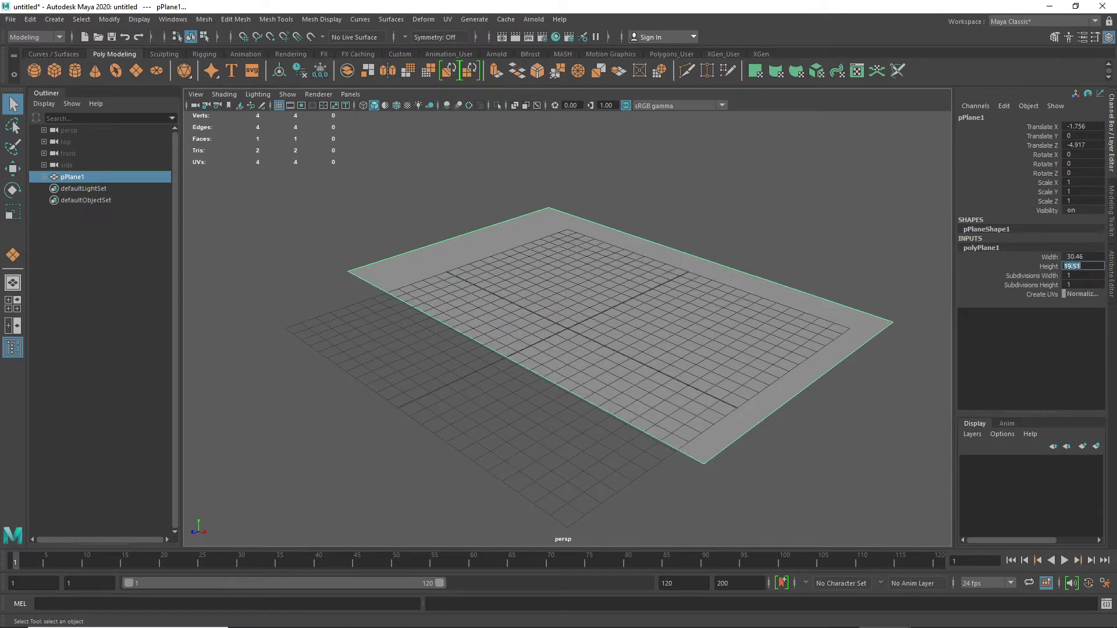
- Switch to FCheck to view the reference image 1.jpg, and close it to return to Maya
left_click(1049, 7)
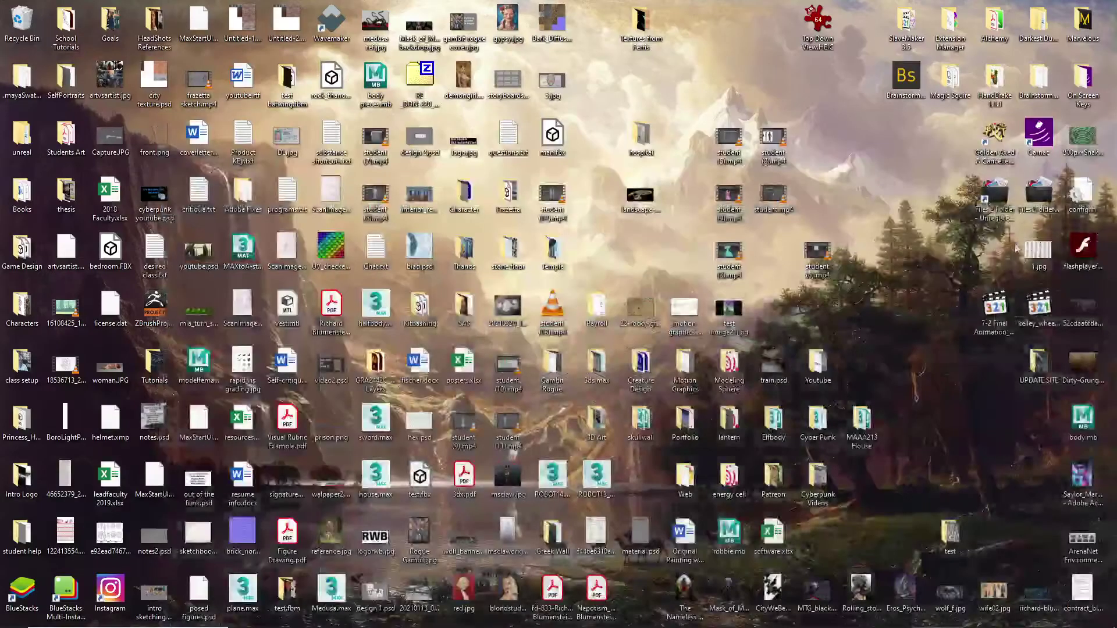
mouse_move(893, 611)
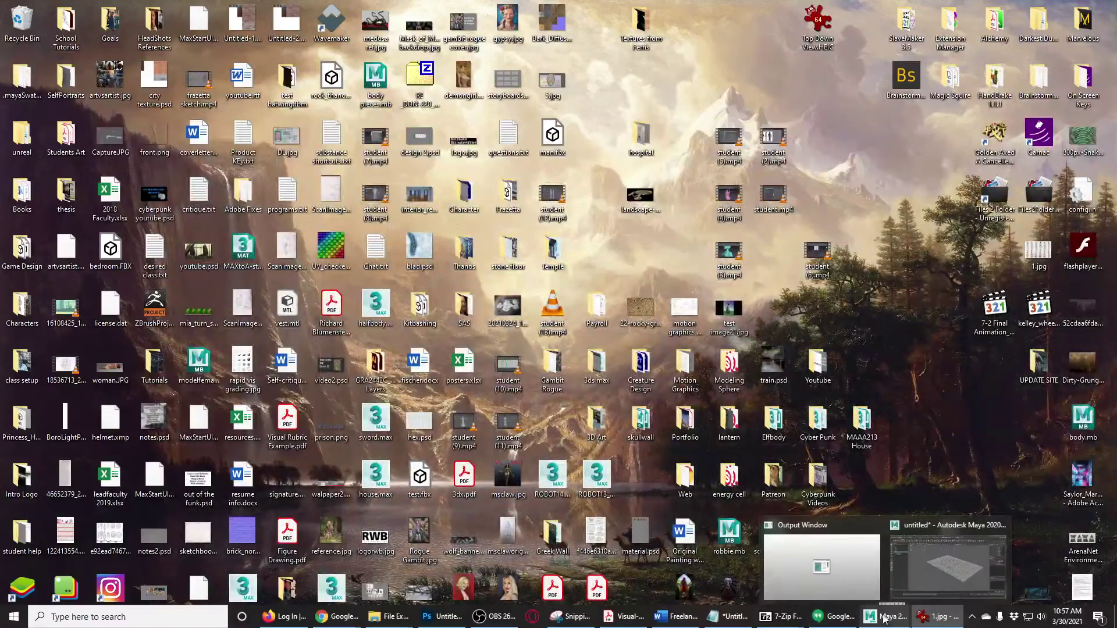
left_click_drag(896, 608, 697, 357)
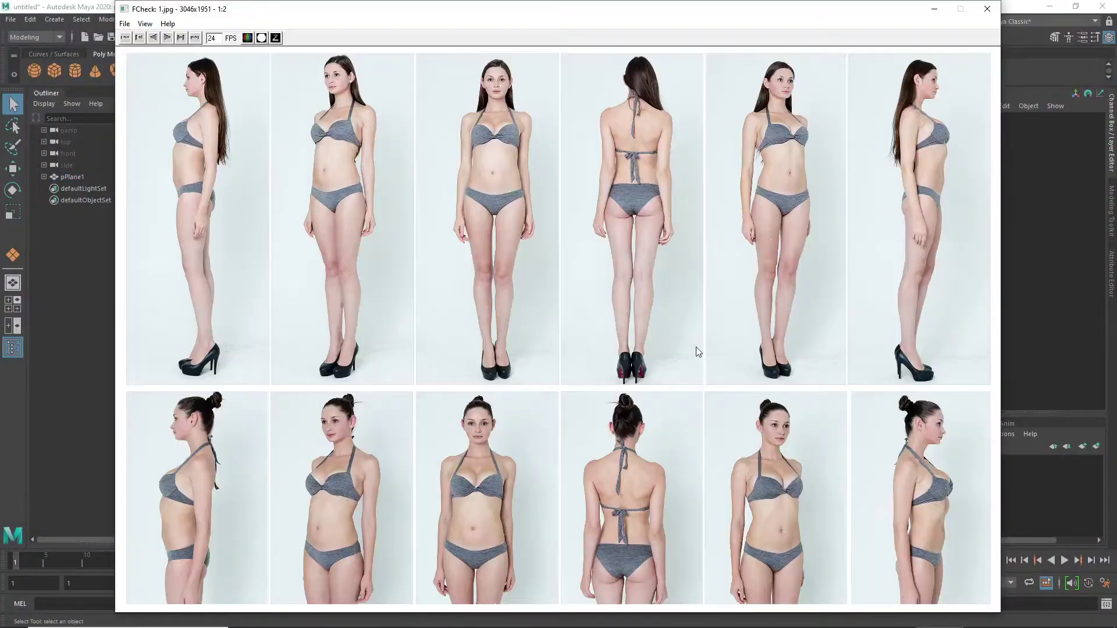
left_click(981, 11)
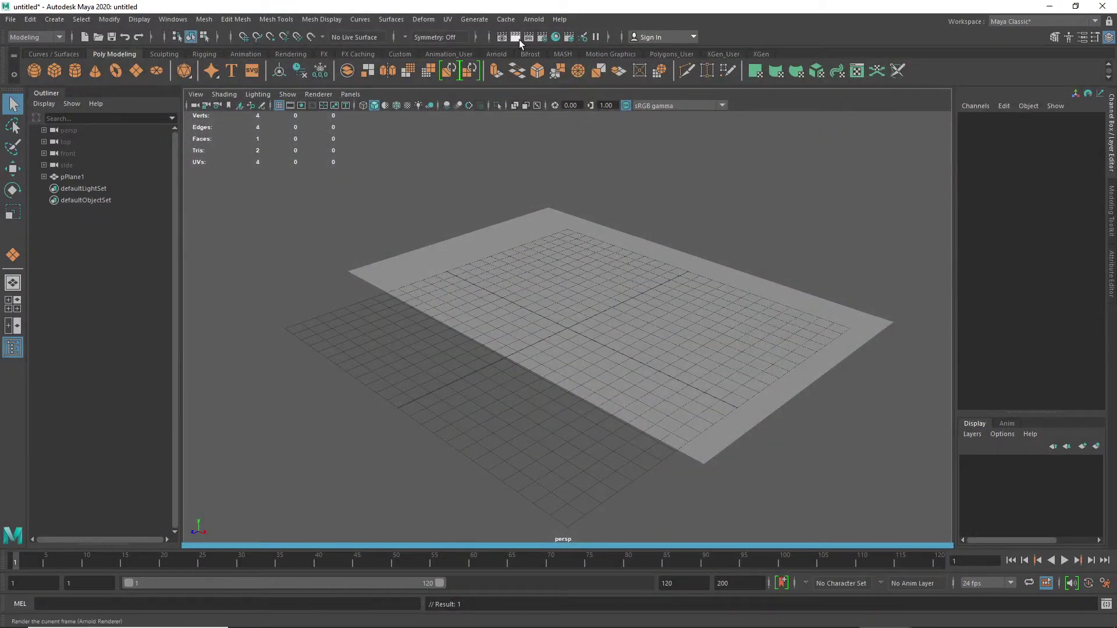
- Open the Hypershade and create a new Standard Surface material, finding the node type with the filter "stan"
left_click(556, 37)
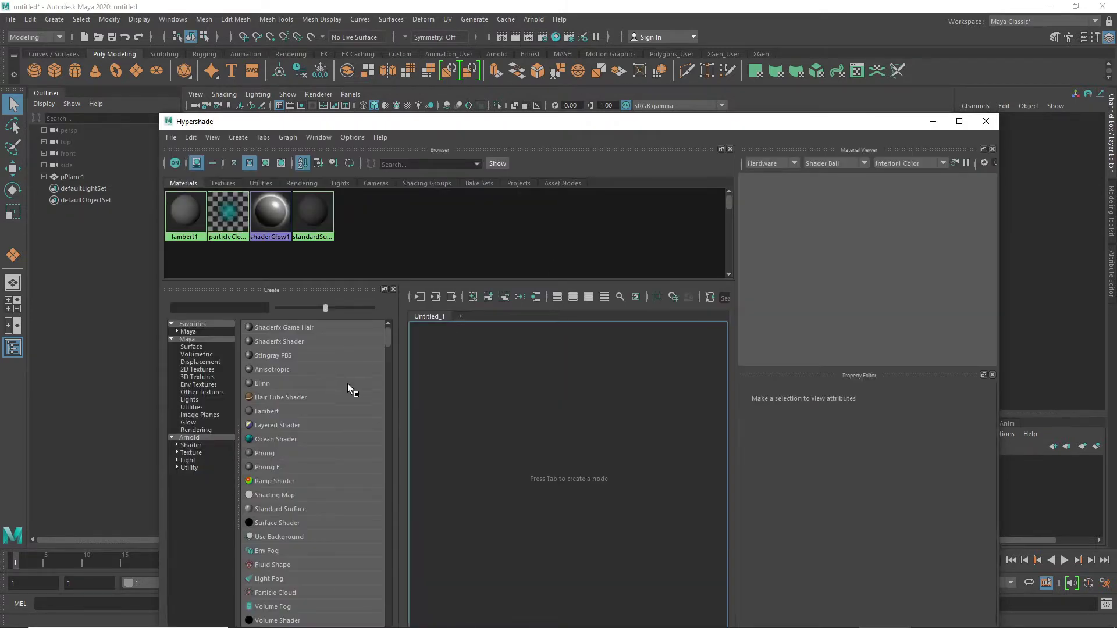
left_click_drag(560, 126, 599, 69)
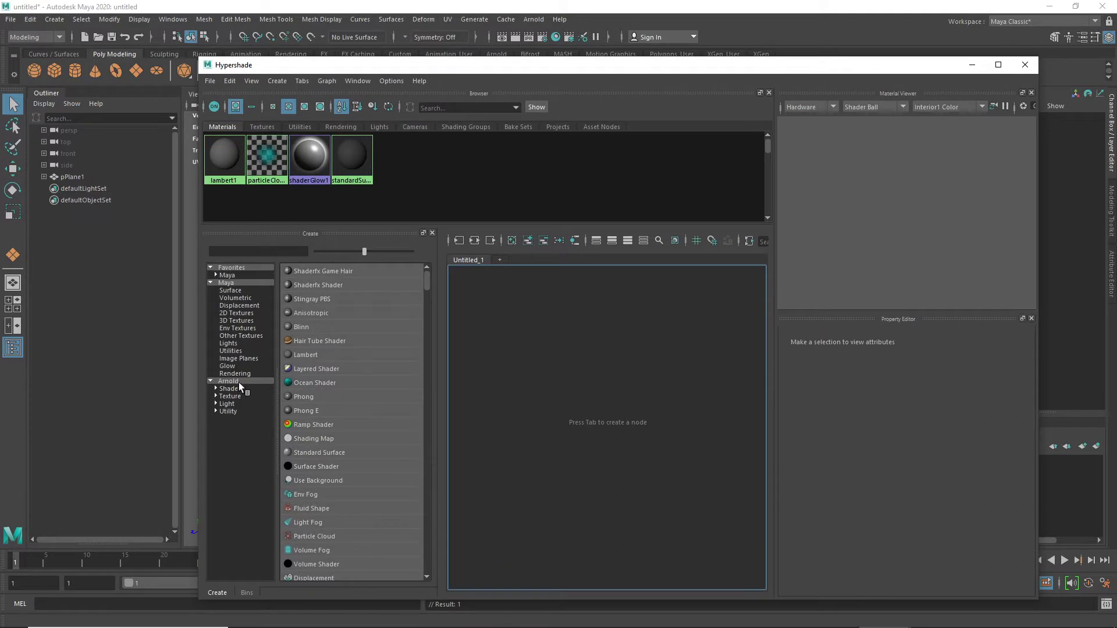
scroll(319, 453, "down", 3)
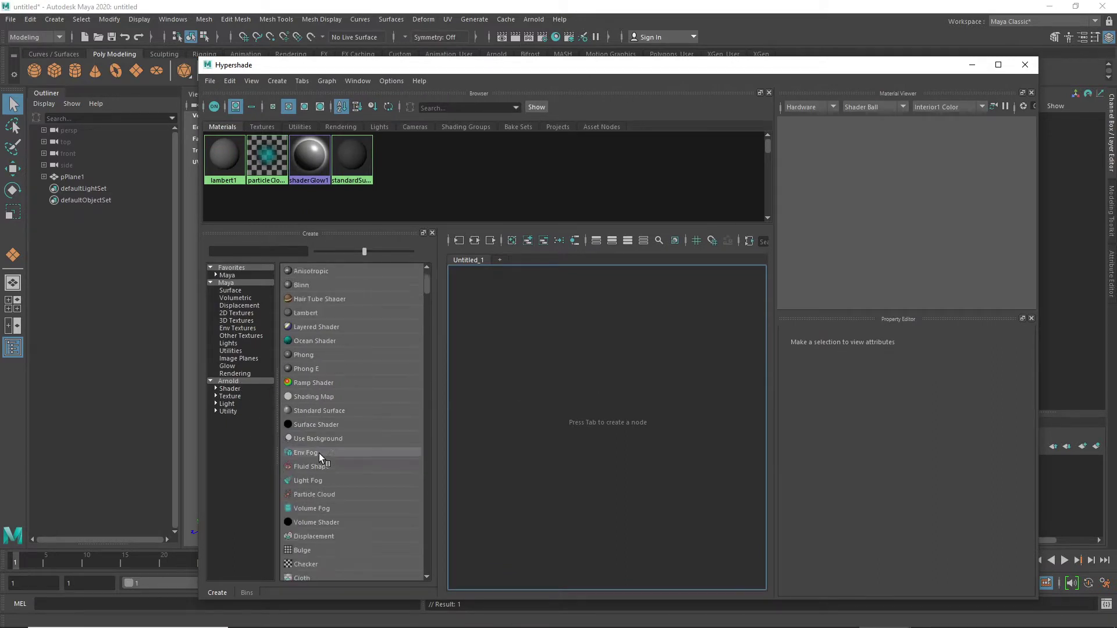
scroll(319, 452, "down", 7)
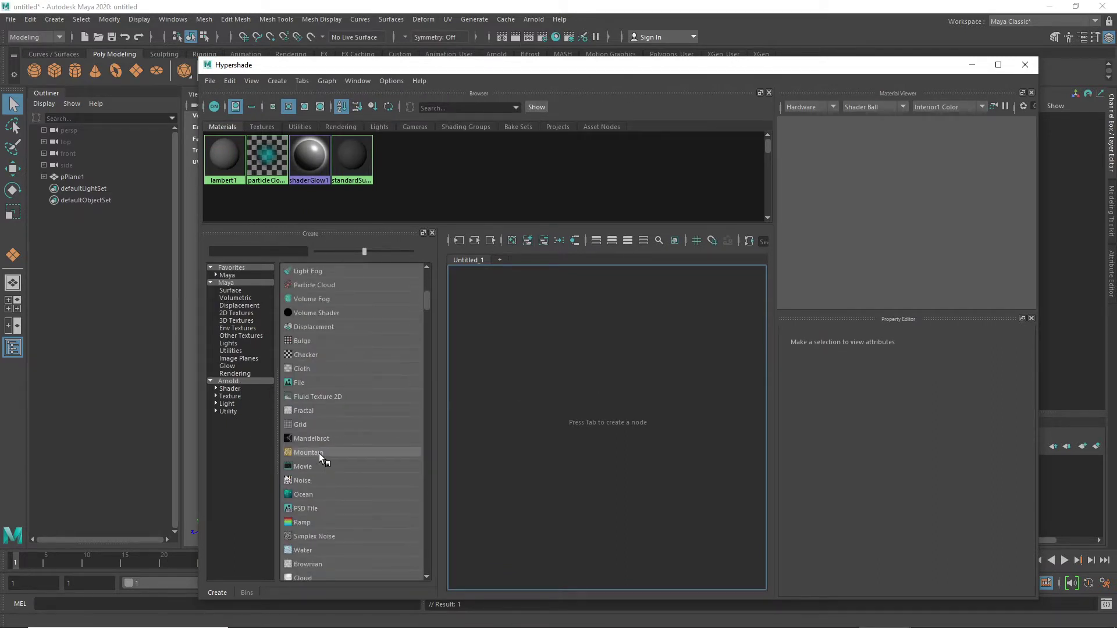
scroll(319, 453, "up", 3)
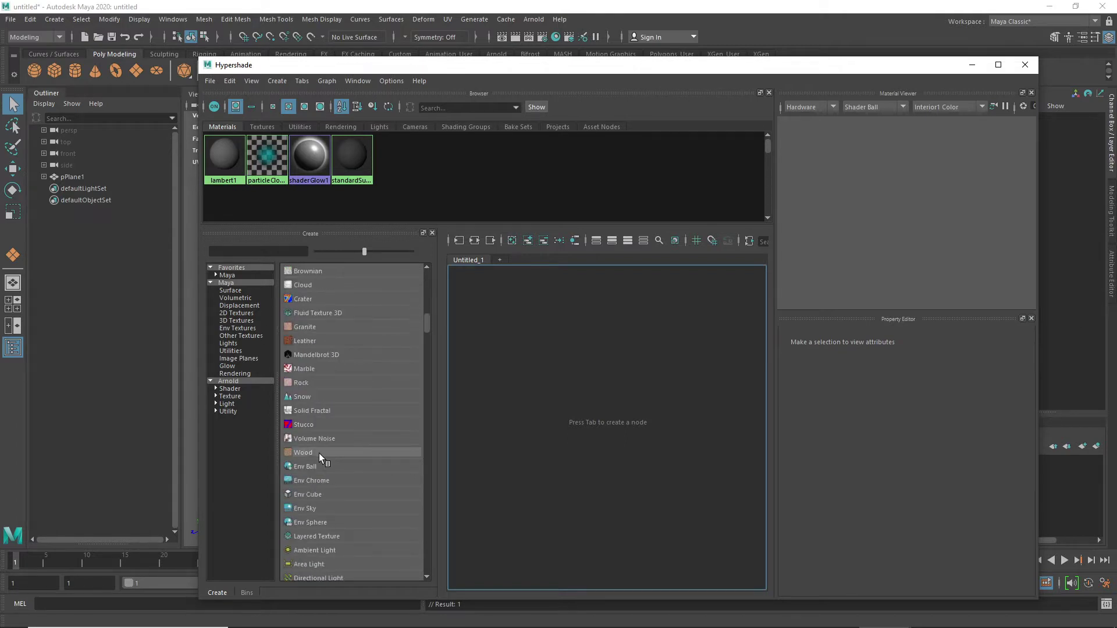
scroll(319, 445, "up", 7)
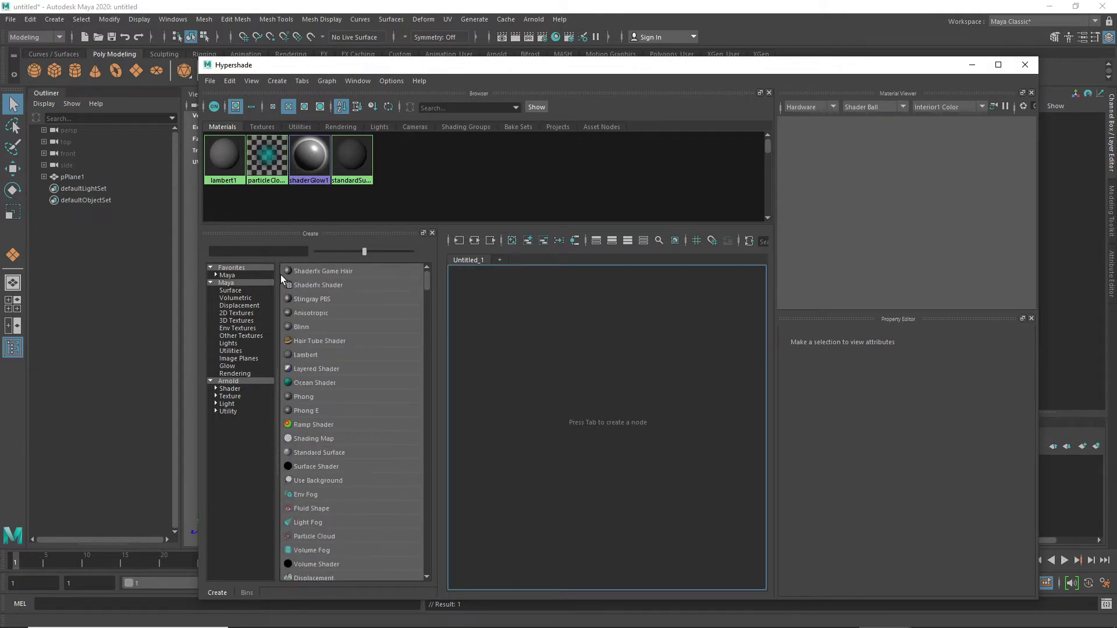
left_click(277, 250)
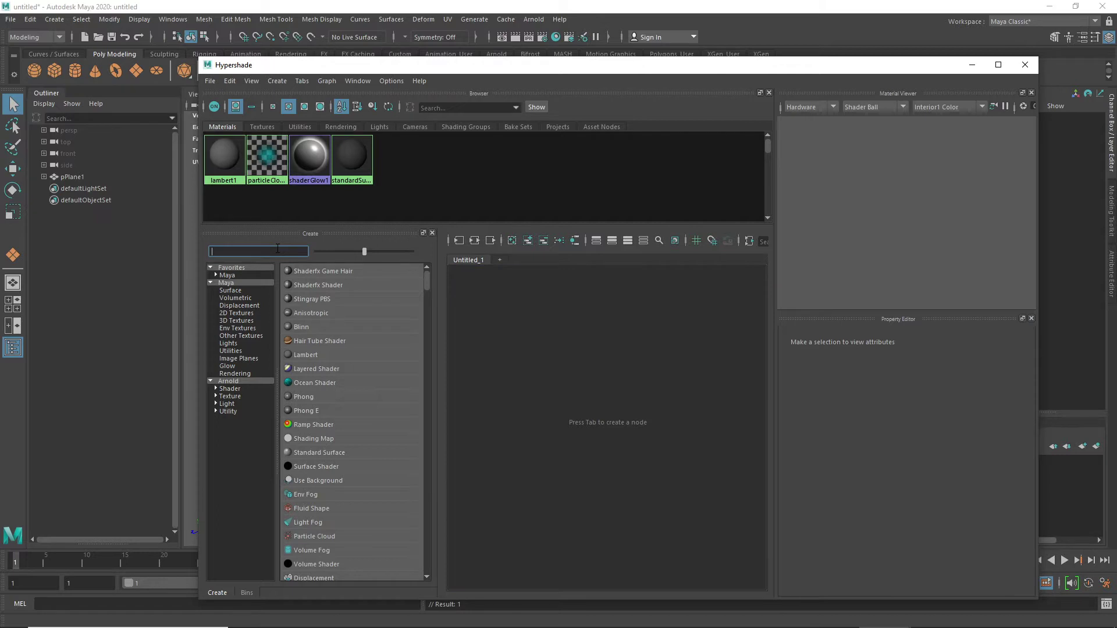
type("stan")
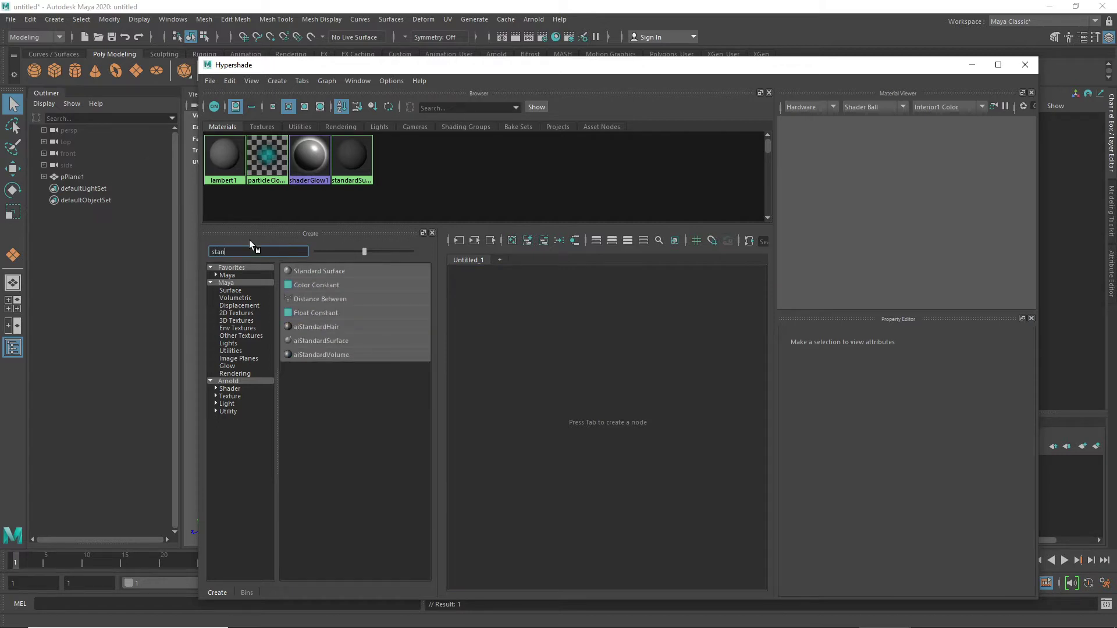
left_click(297, 271)
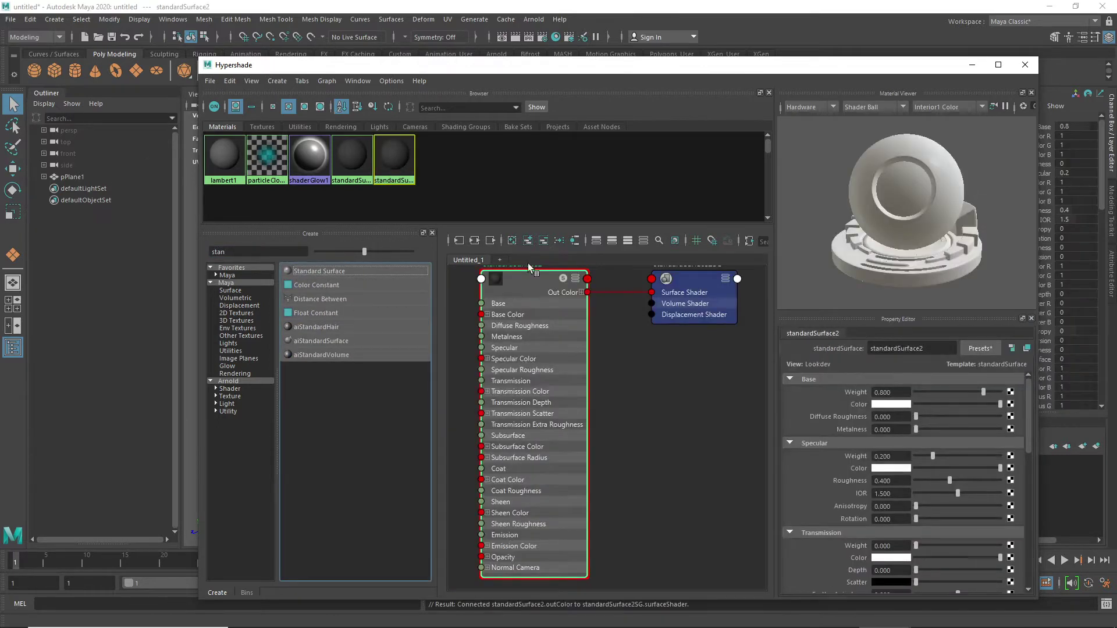
left_click_drag(528, 263, 583, 276)
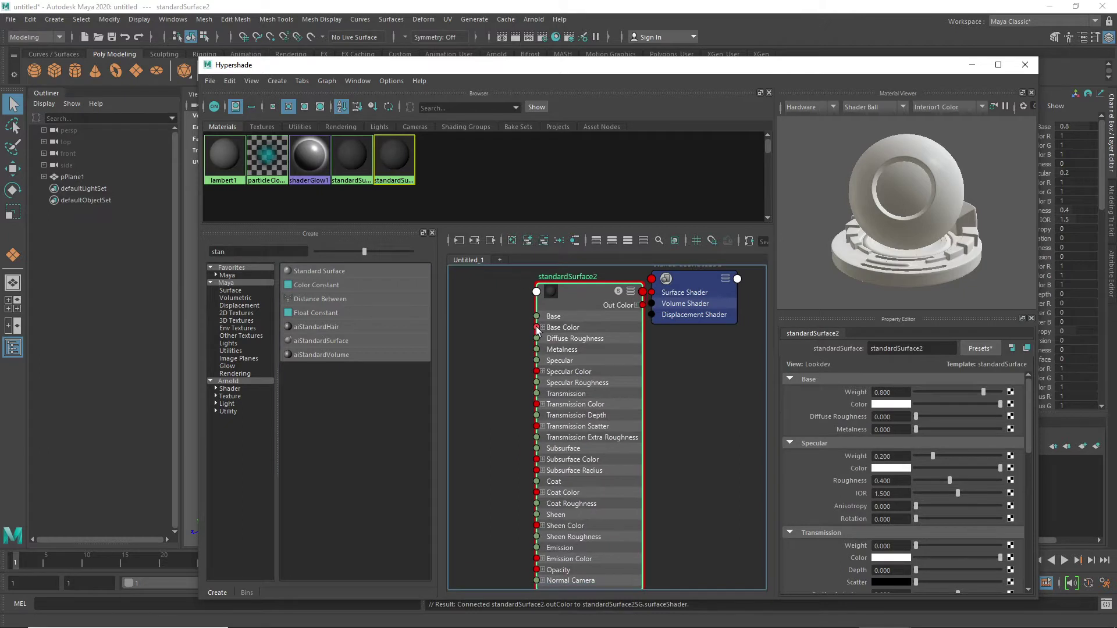
- Connect a File texture to the new material's base color and load 1.jpg from the Desktop as its image
left_click(1011, 404)
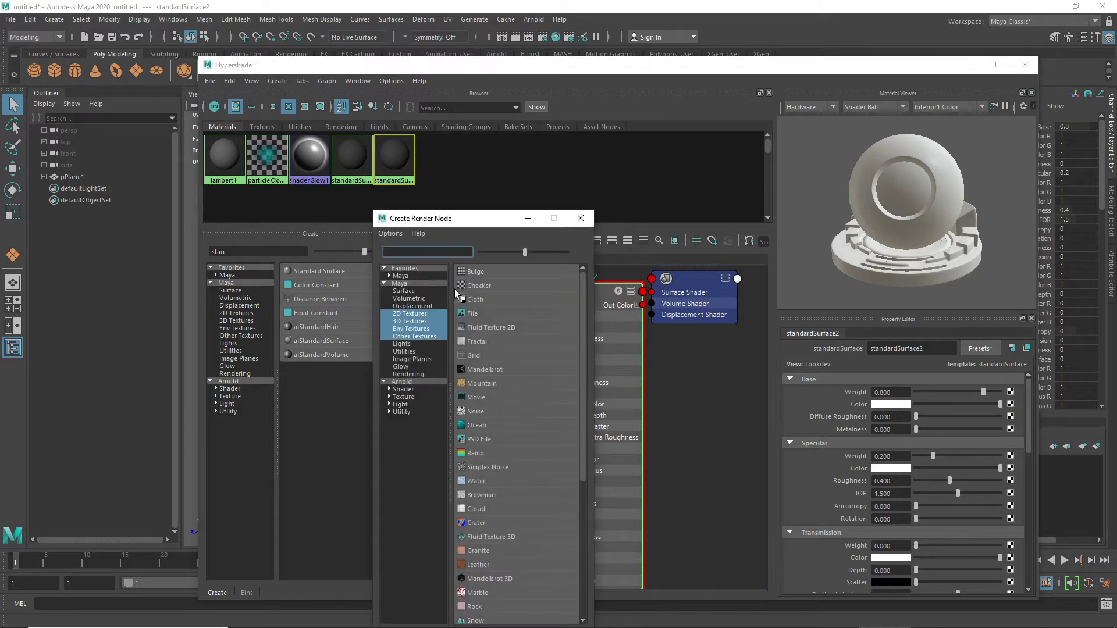
left_click(477, 312)
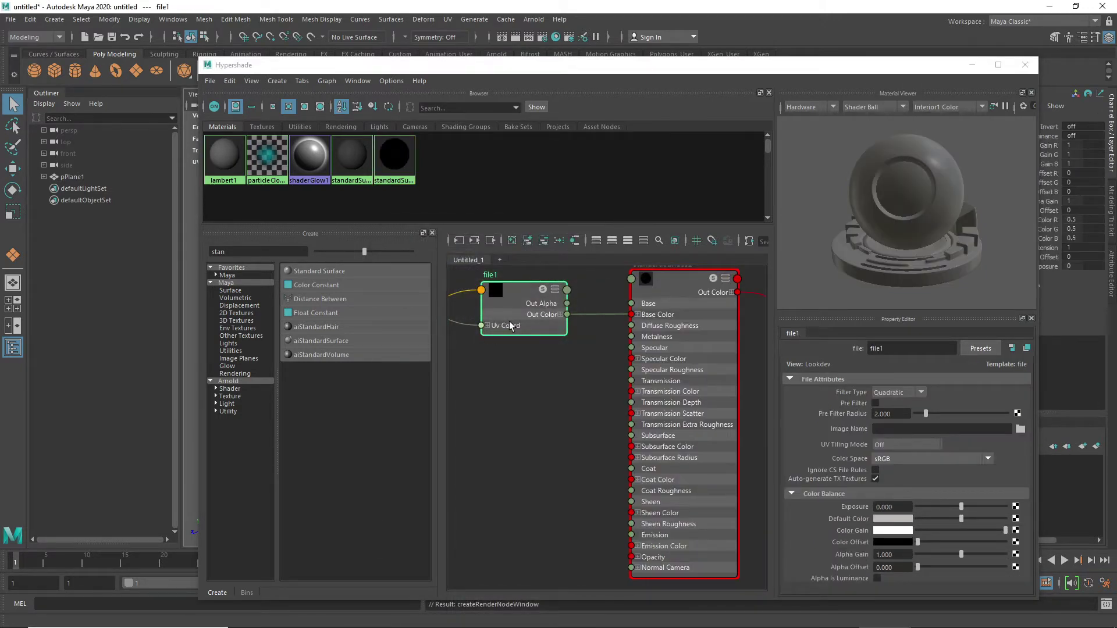
left_click(1019, 429)
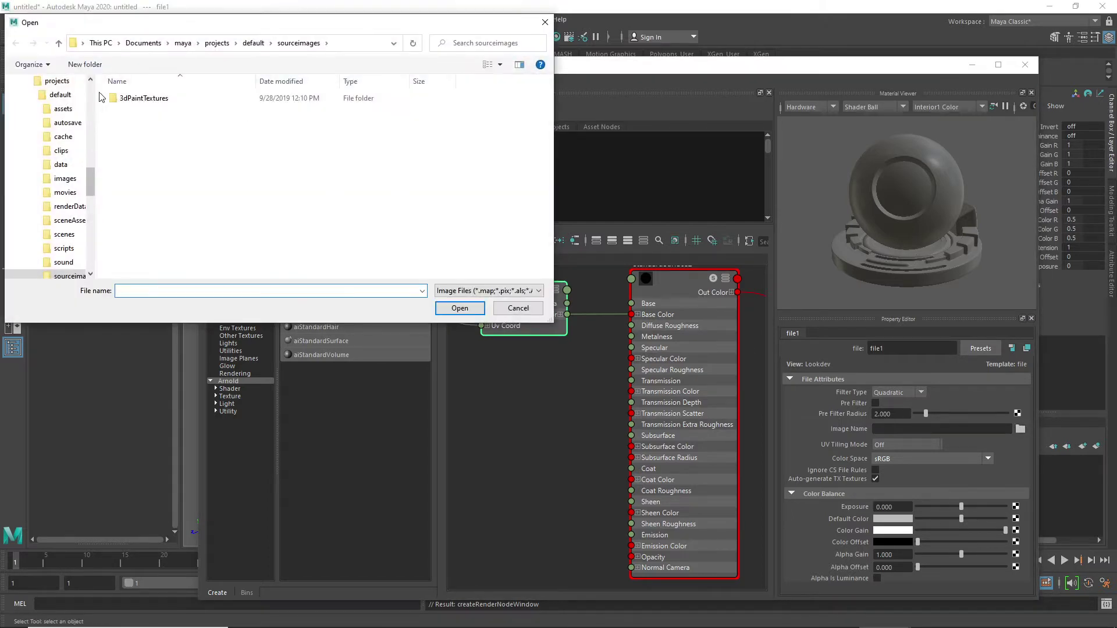
scroll(52, 95, "up", 15)
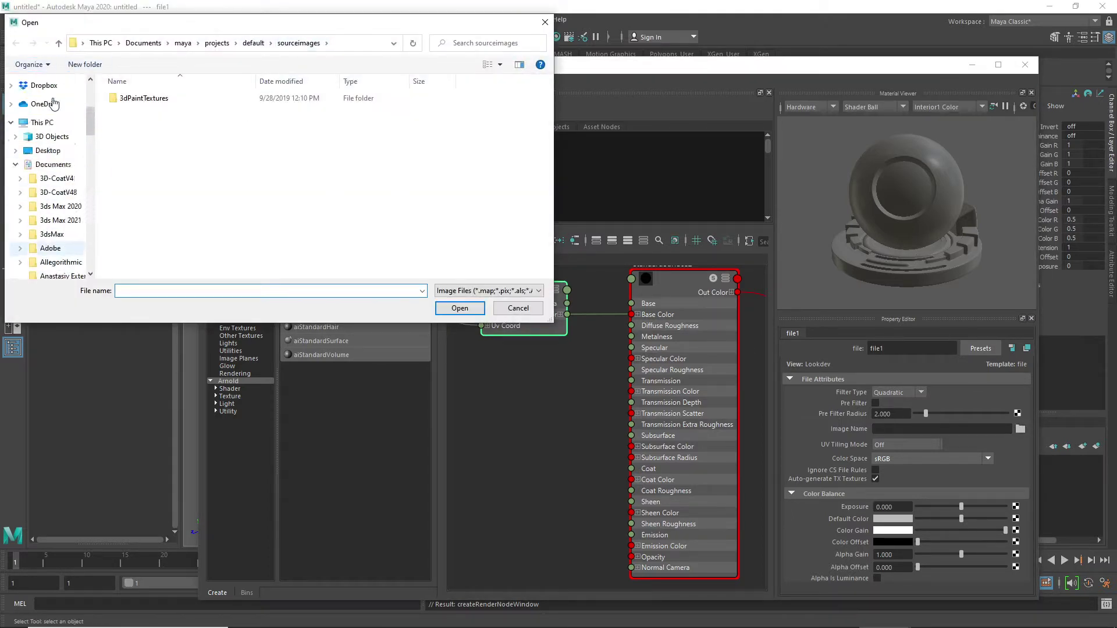
left_click(48, 104)
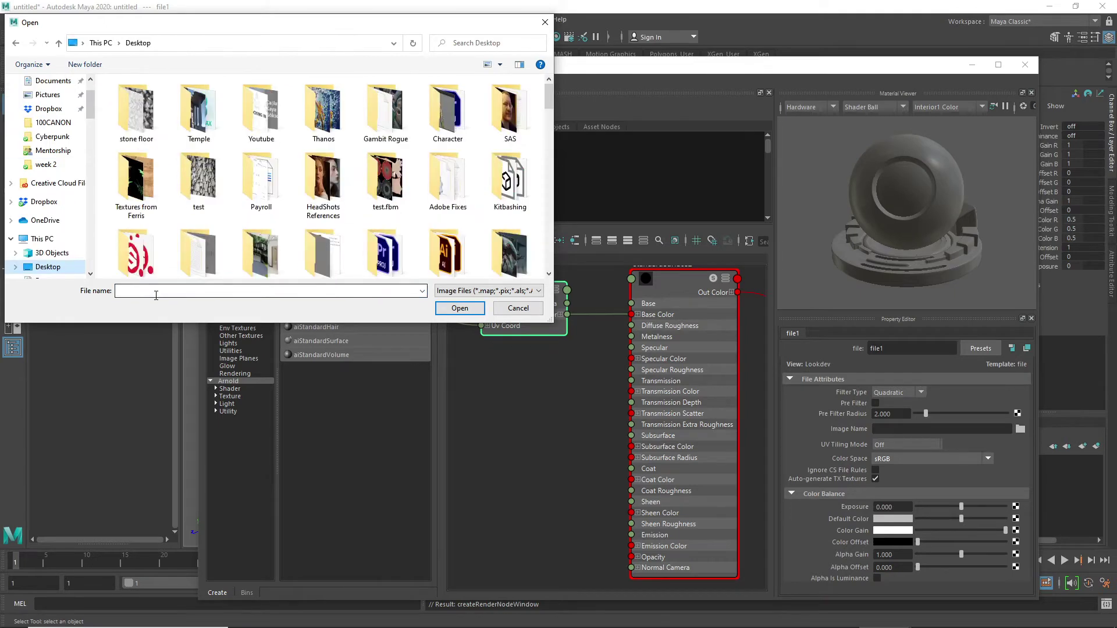
left_click(156, 289)
type("1")
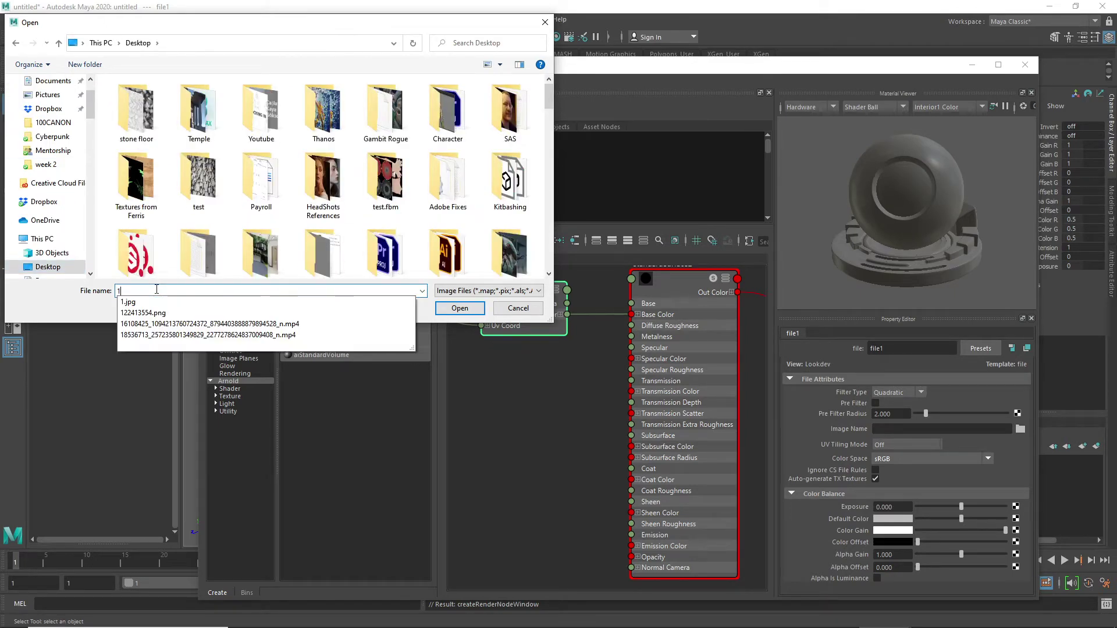
key("Down")
key("Return")
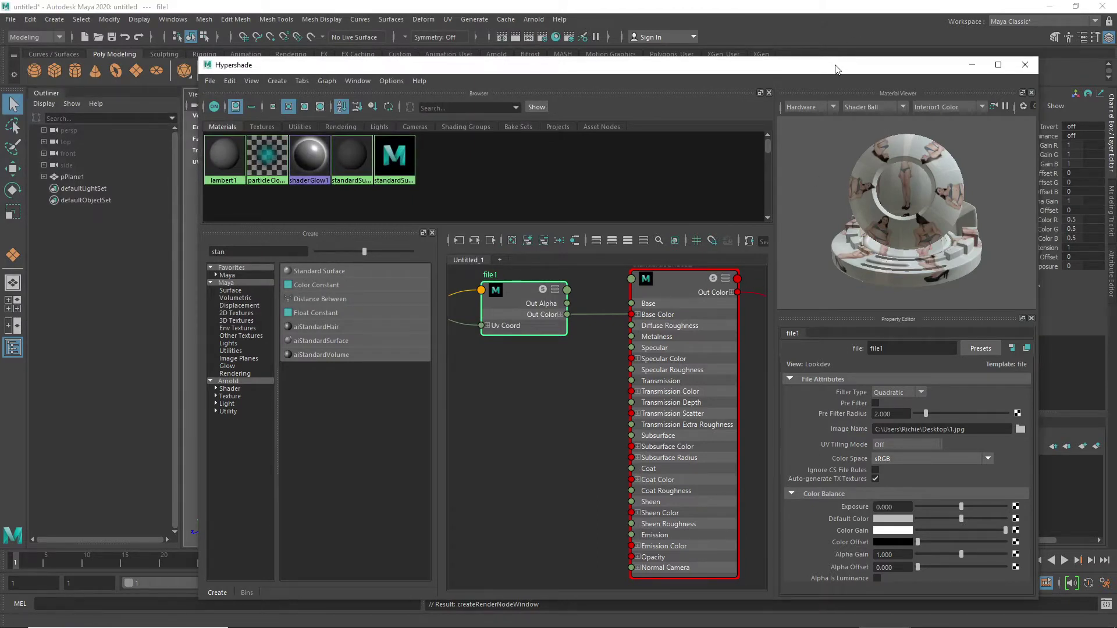
- Assign the Standard Surface material to the plane from the Hypershade, and turn on textured display in the viewport
left_click_drag(835, 65, 621, 54)
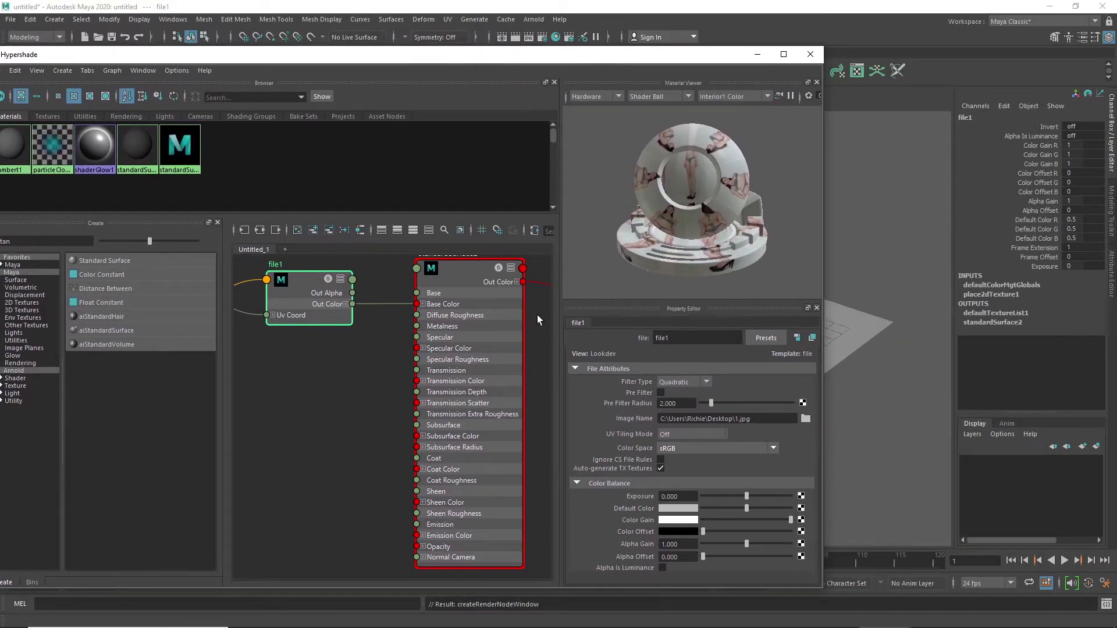
scroll(368, 362, "down", 4)
scroll(367, 362, "up", 2)
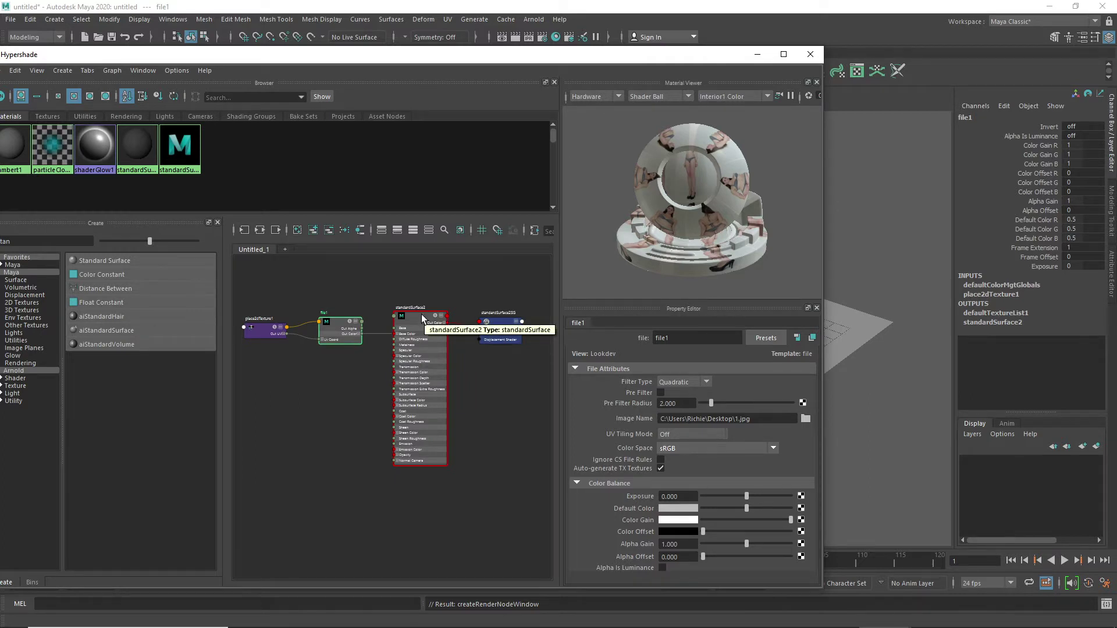
left_click(865, 335)
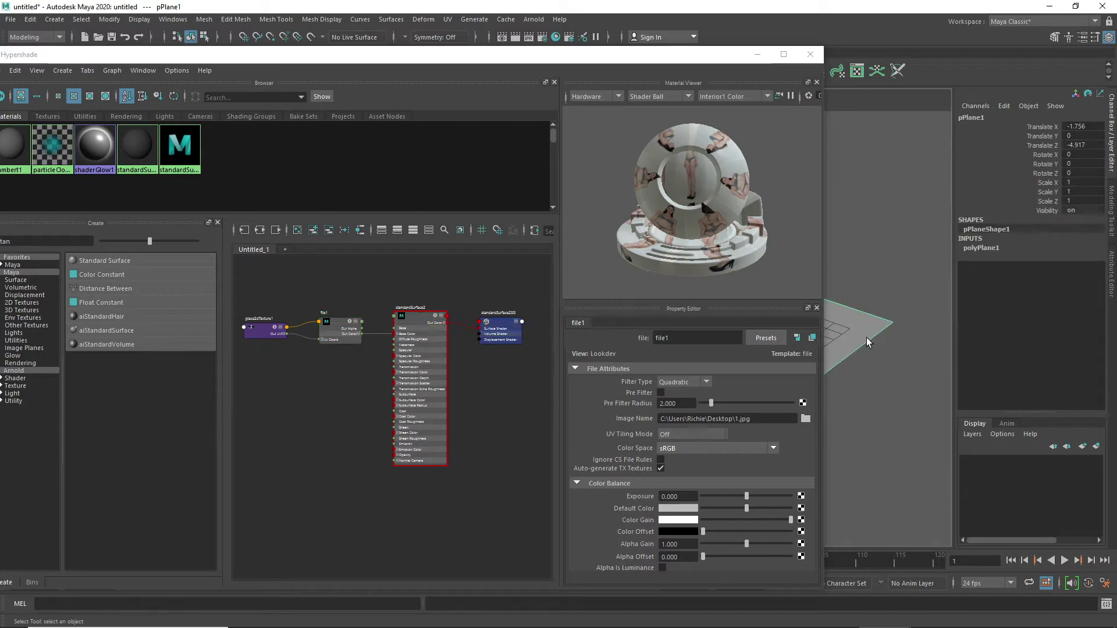
left_click(419, 319)
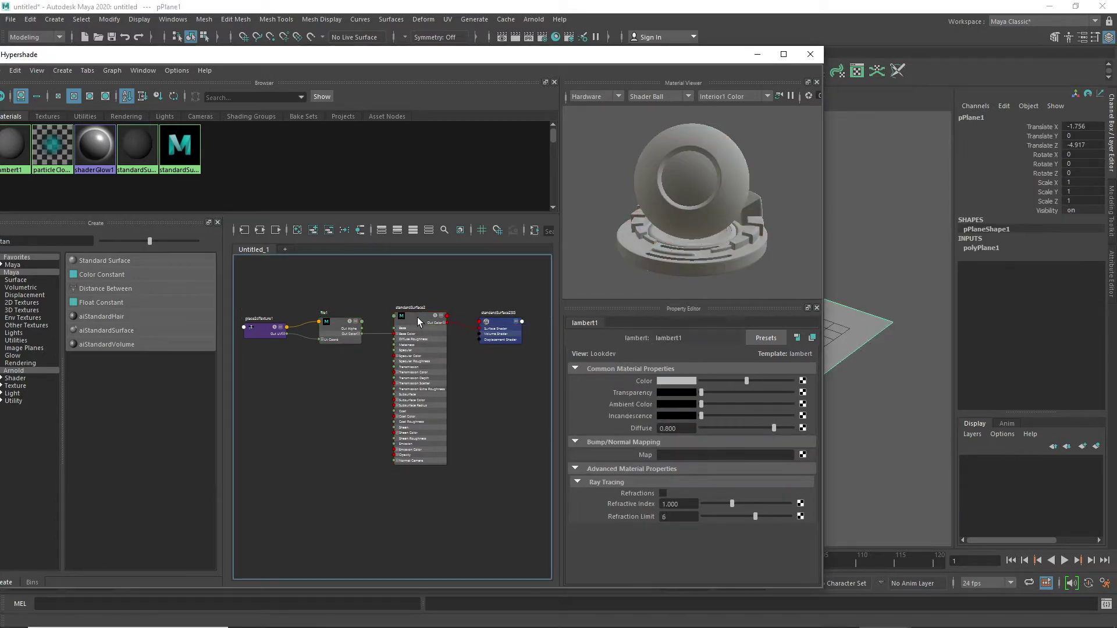
right_click_drag(418, 316, 416, 285)
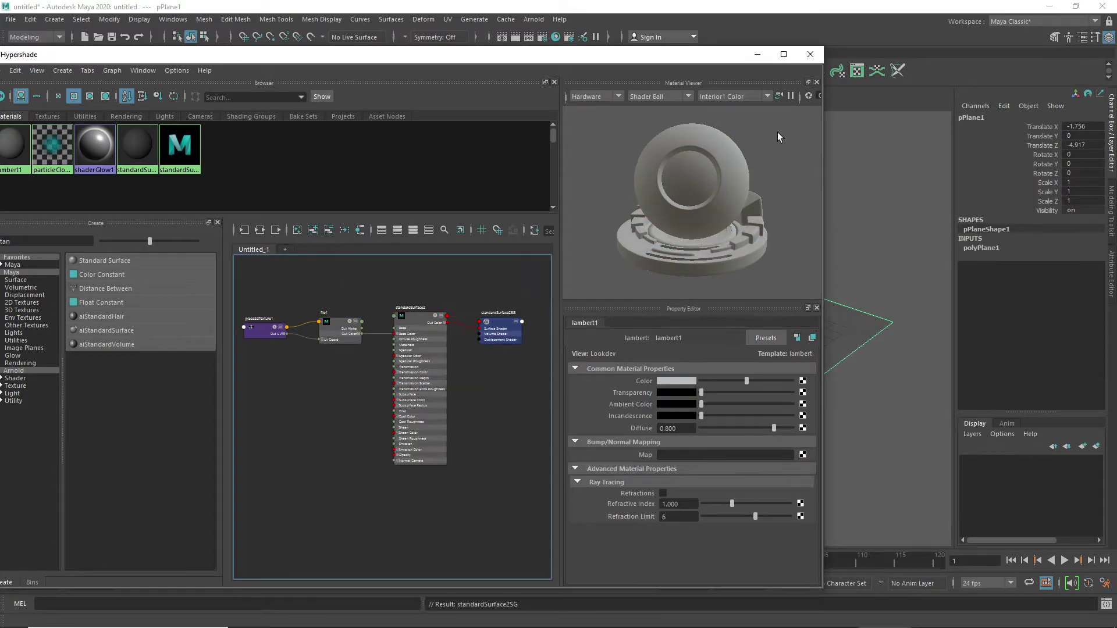
left_click(811, 54)
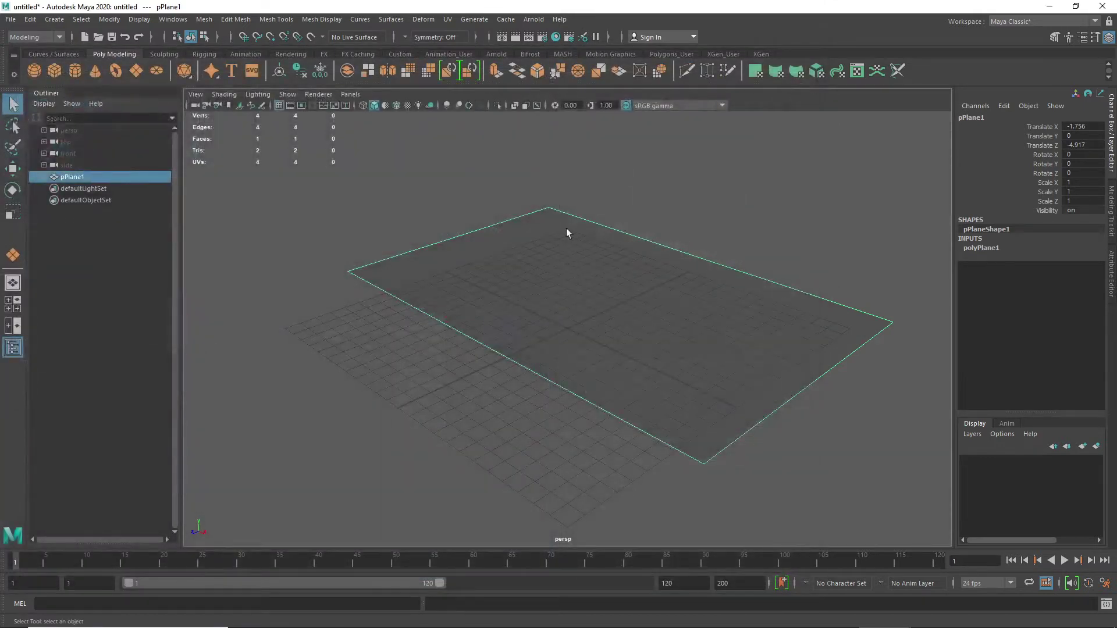
left_click(406, 106)
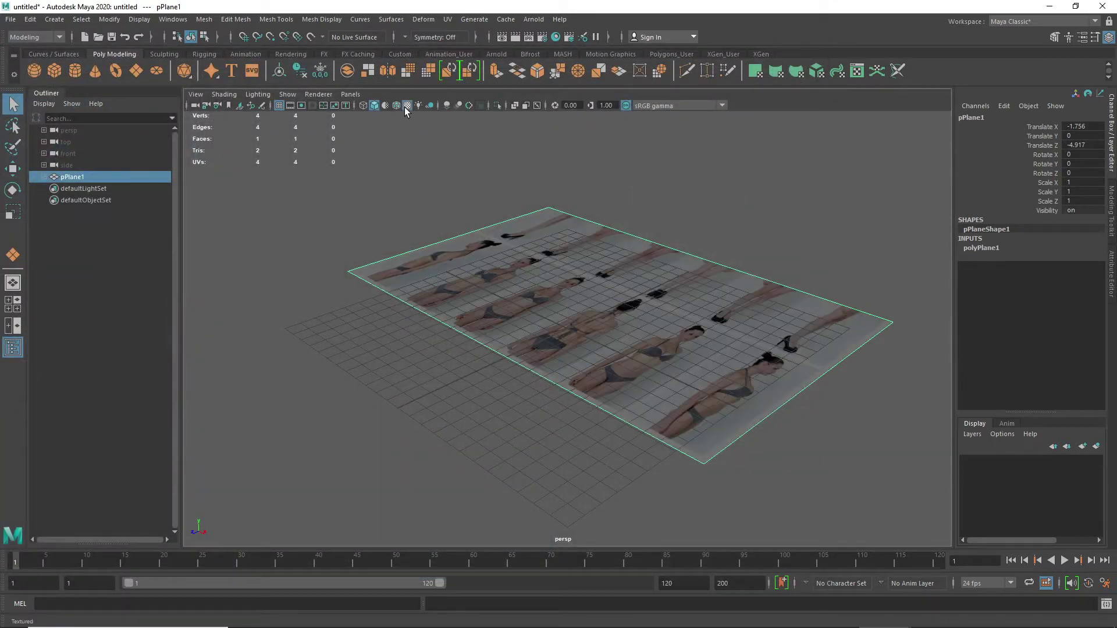
left_click_drag(457, 268, 521, 333, "alt")
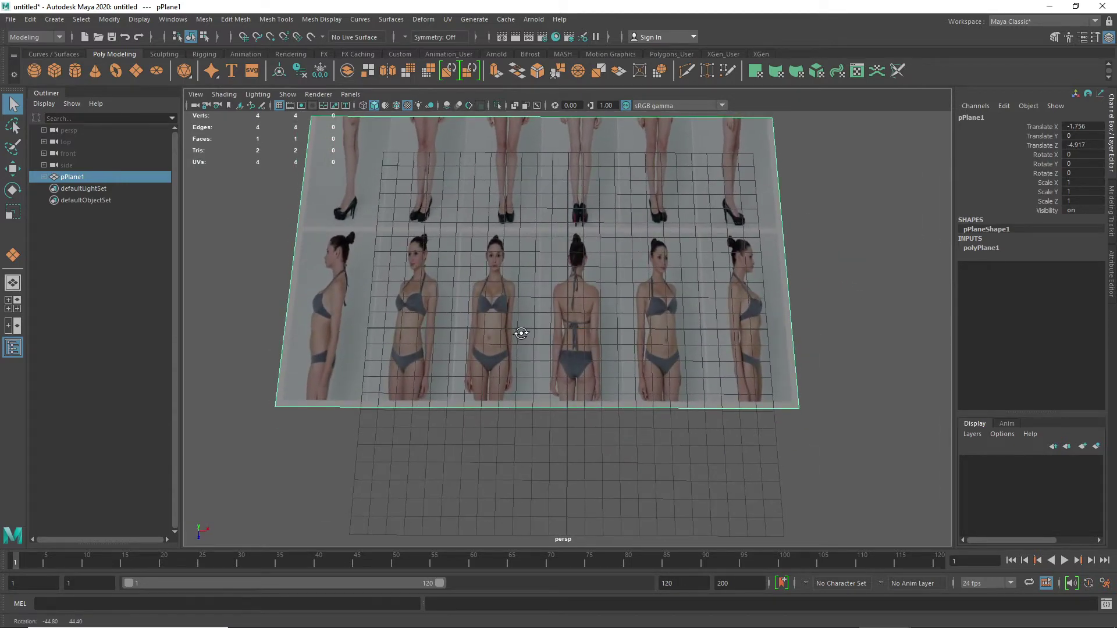
- Apply a planar and then an automatic UV projection to the plane, and open the UV Editor
left_click(753, 75)
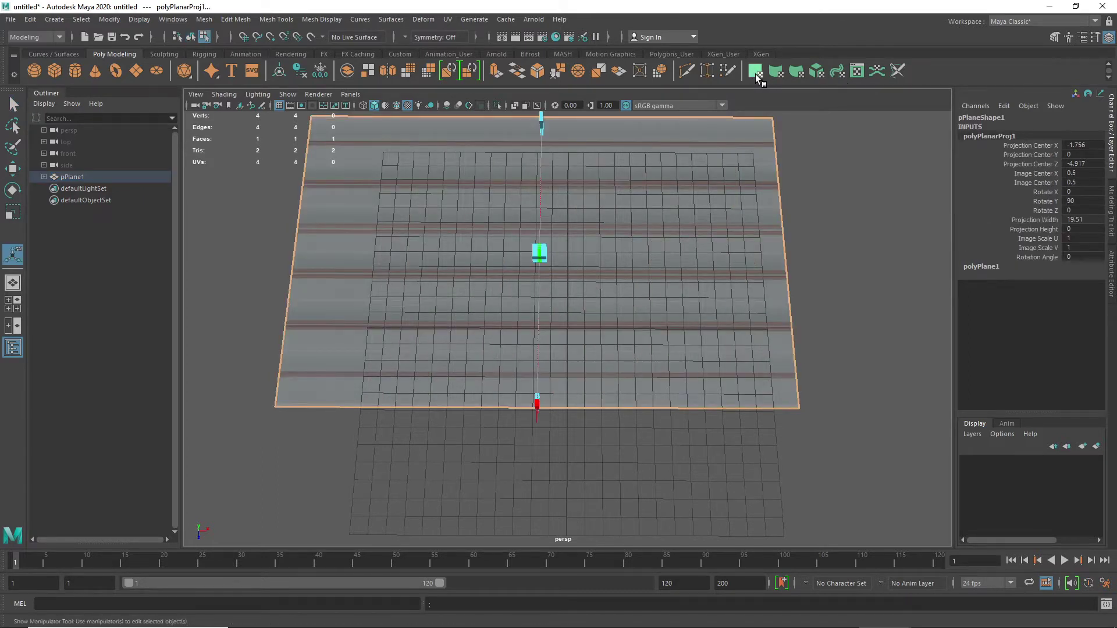
left_click(816, 72)
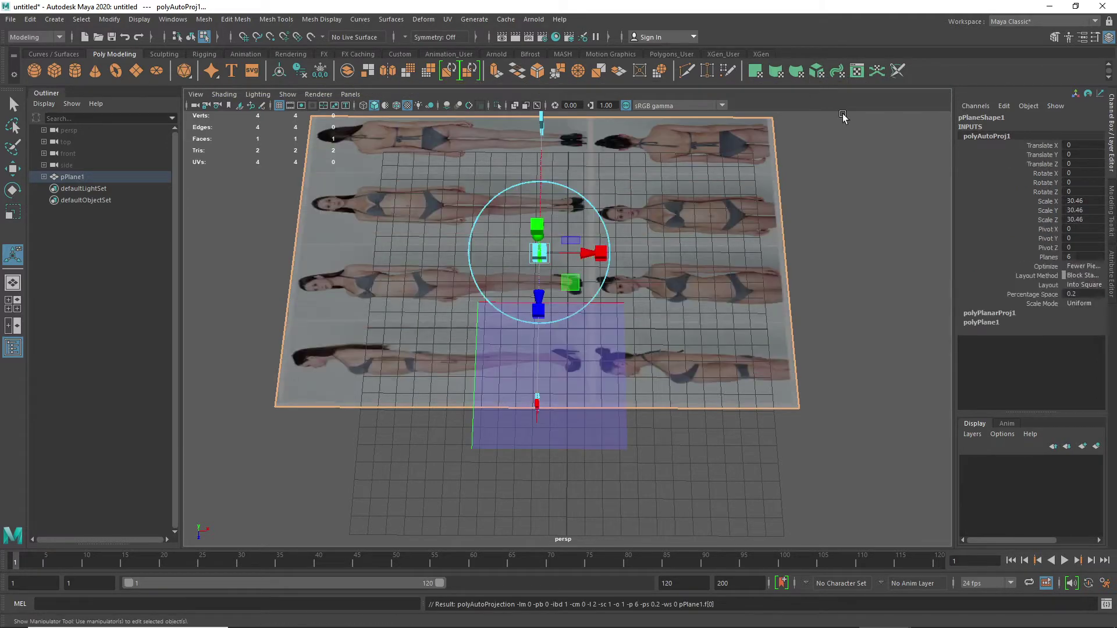
left_click(858, 72)
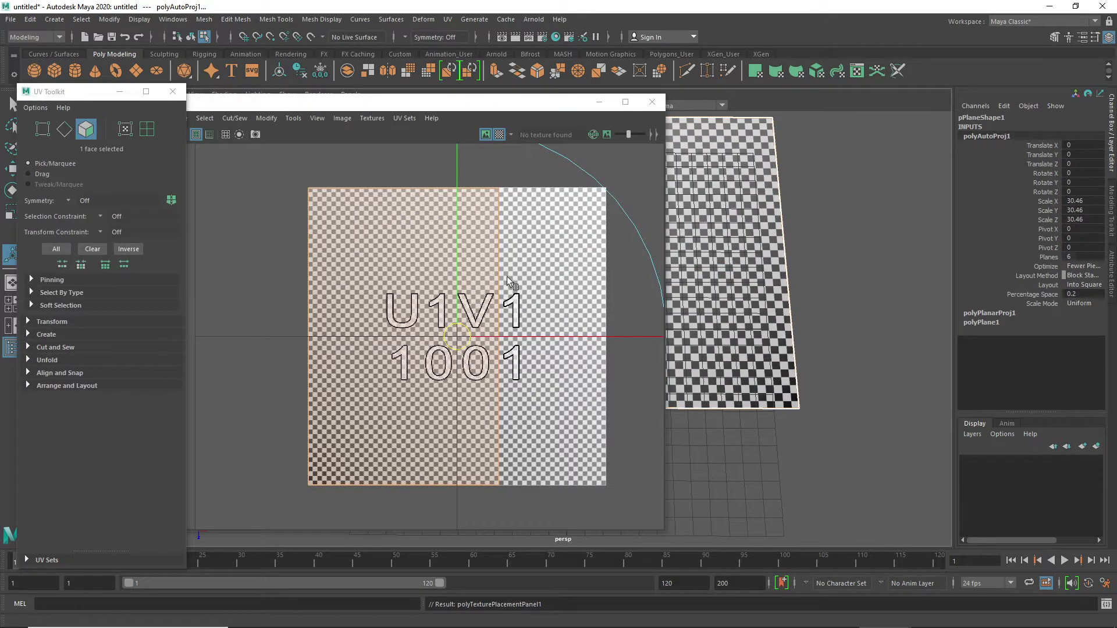
scroll(497, 286, "down", 2)
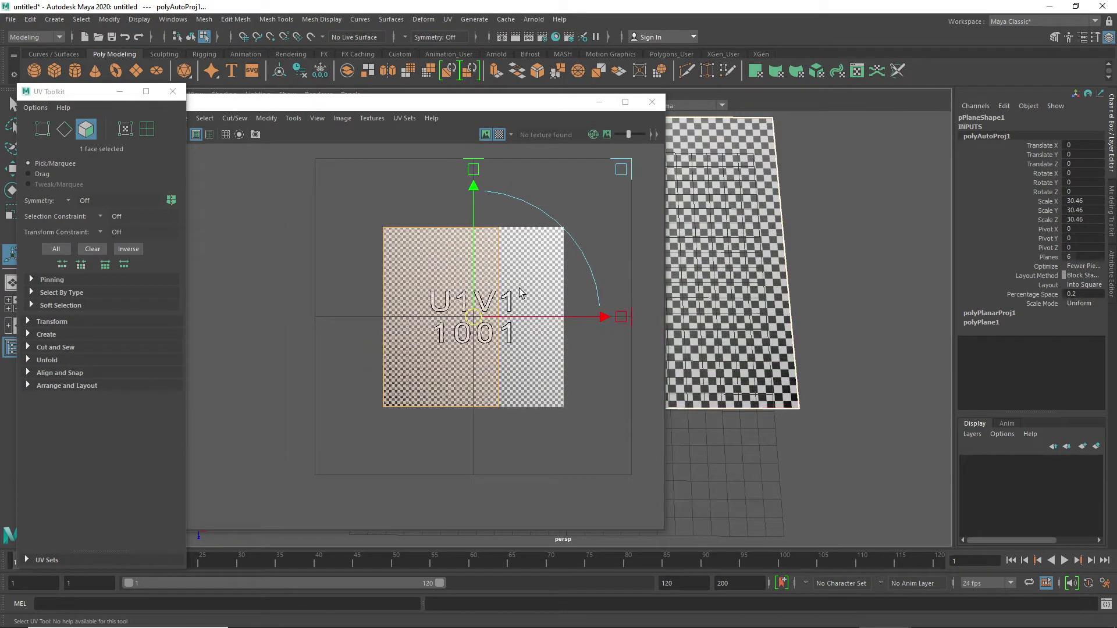
- Rotate the plane's UV shell a quarter turn and move it to the lower edge of the U1V1 tile
key("e")
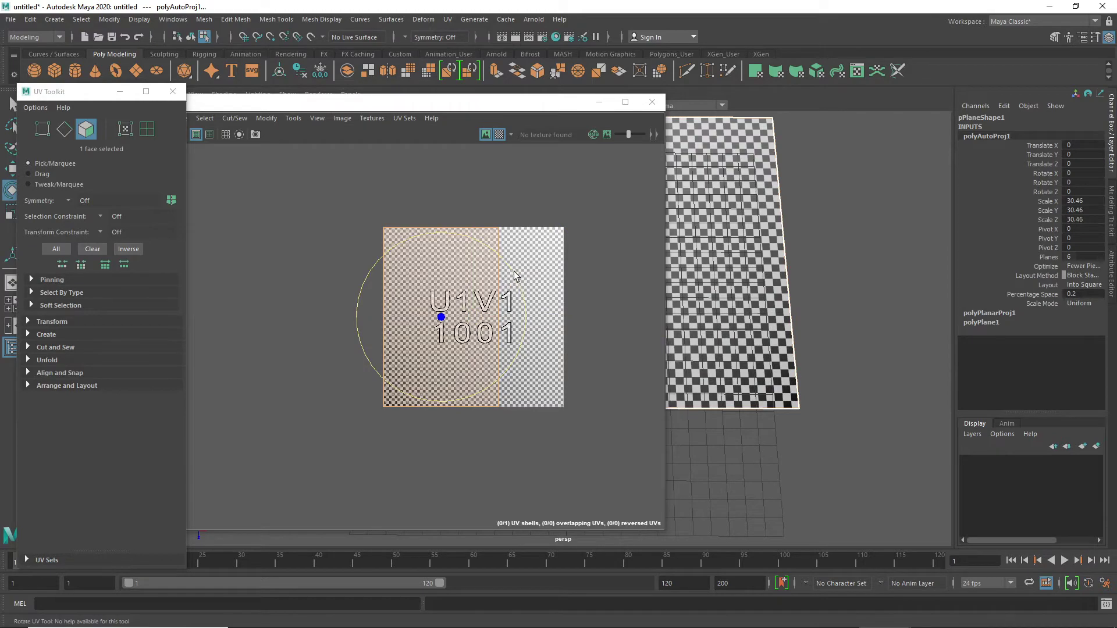
left_click_drag(514, 275, 522, 444)
key("w")
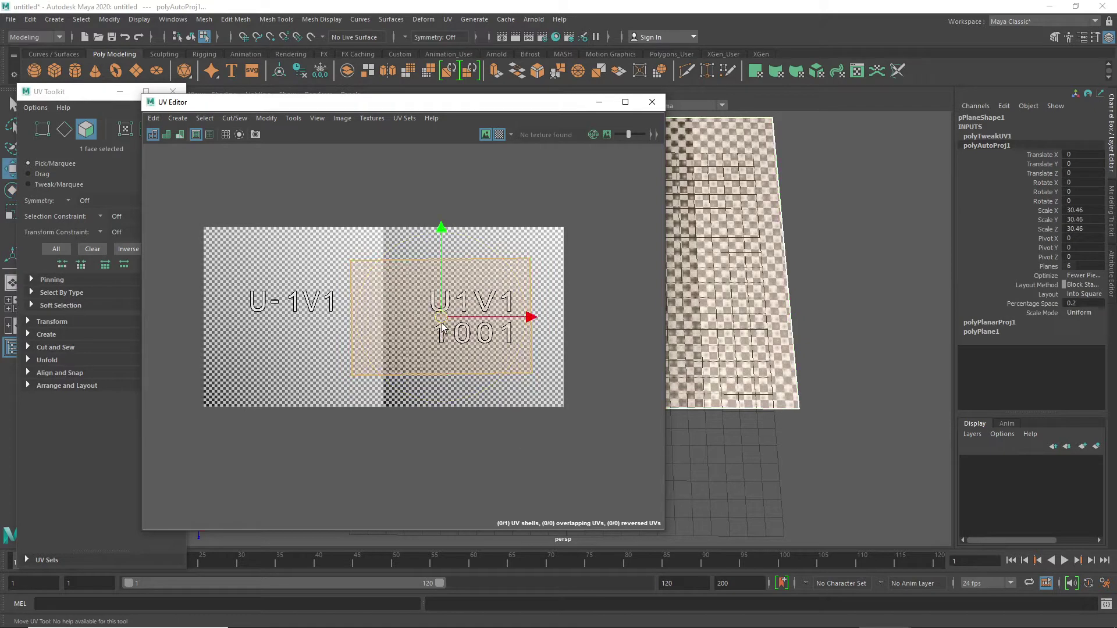
left_click_drag(441, 319, 473, 355)
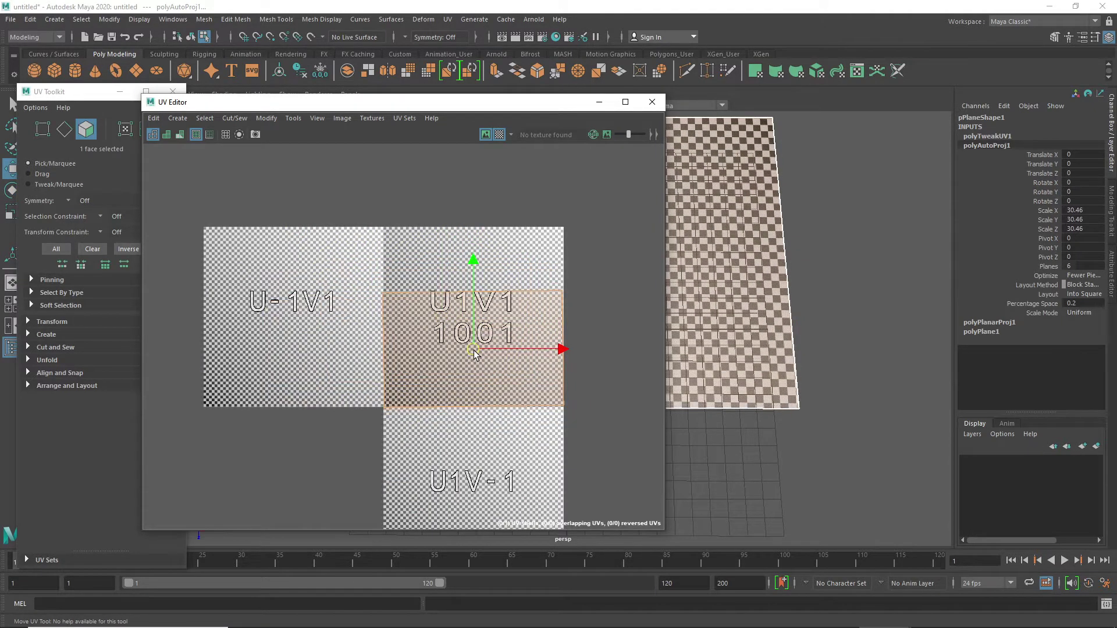
- Scale the UV shell vertically and move it so that it fills the whole U1V1 tile
key("r")
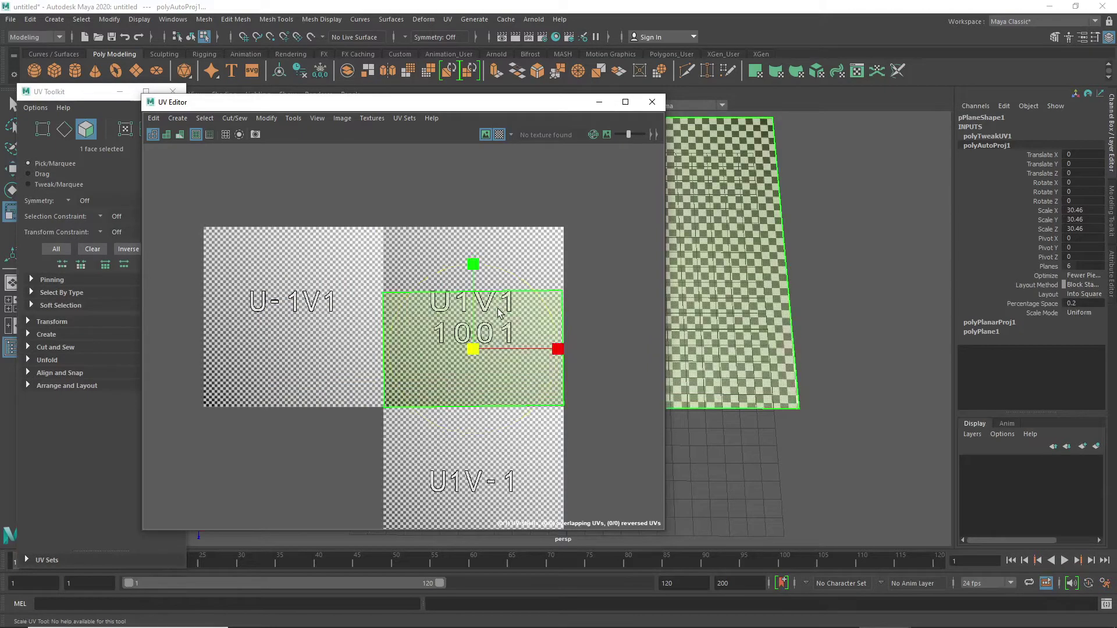
left_click_drag(473, 260, 473, 231)
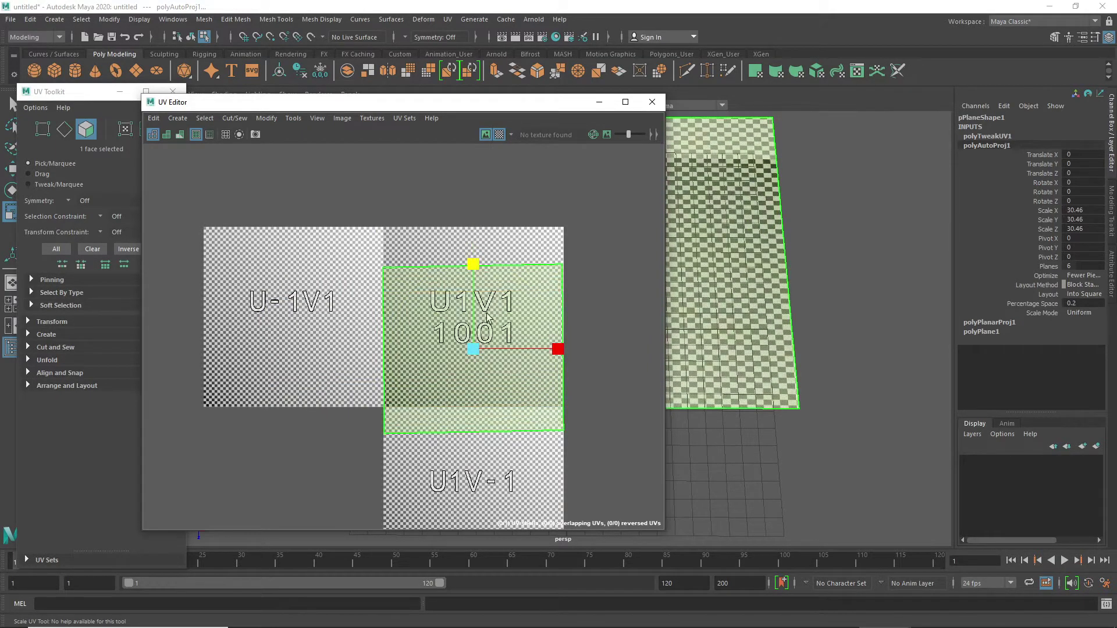
key("e")
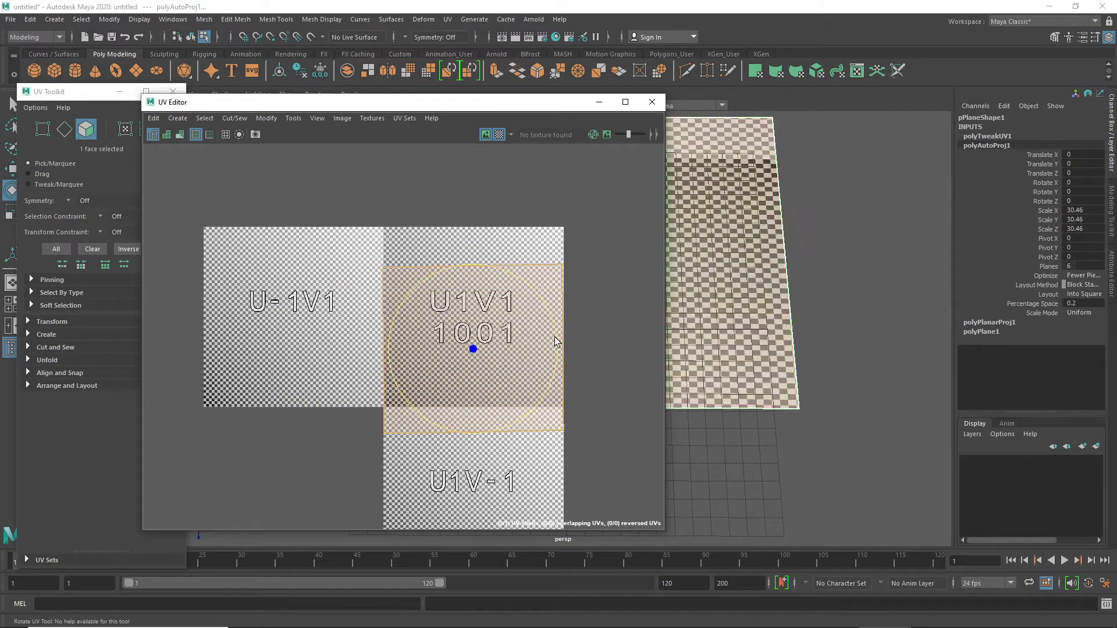
left_click_drag(554, 337, 555, 338)
key("w")
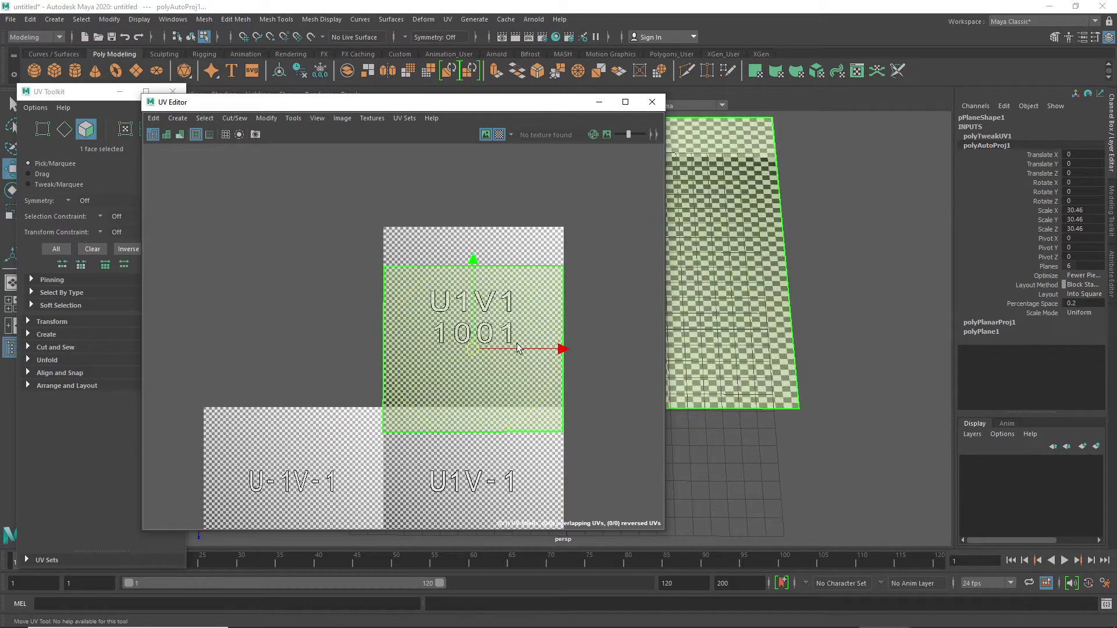
left_click_drag(472, 259, 473, 232)
key("e")
key("r")
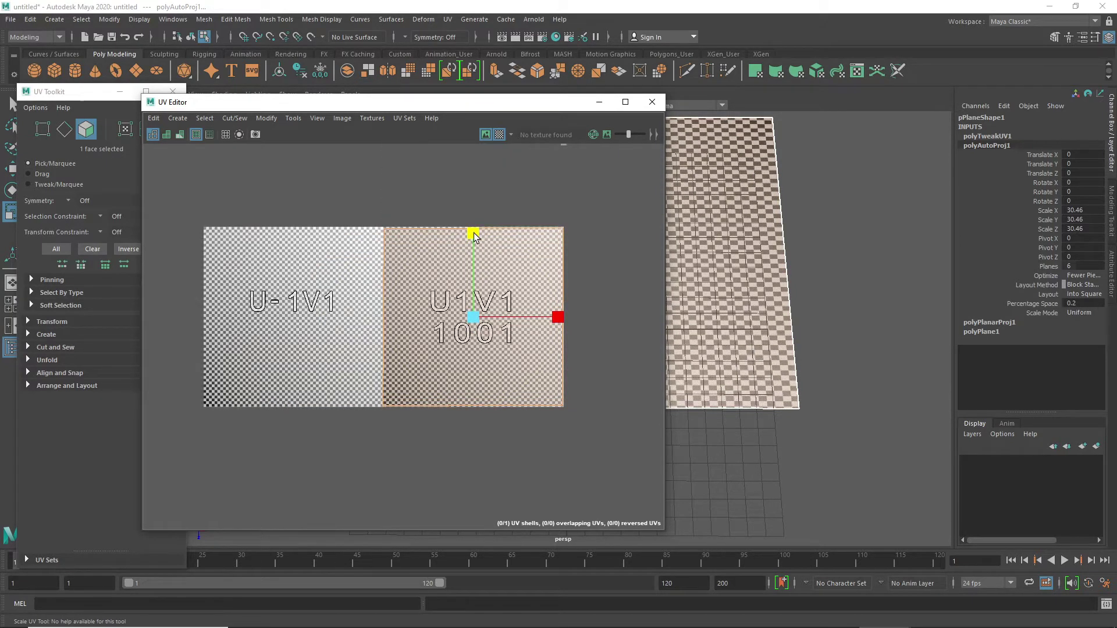
left_click_drag(559, 317, 558, 317)
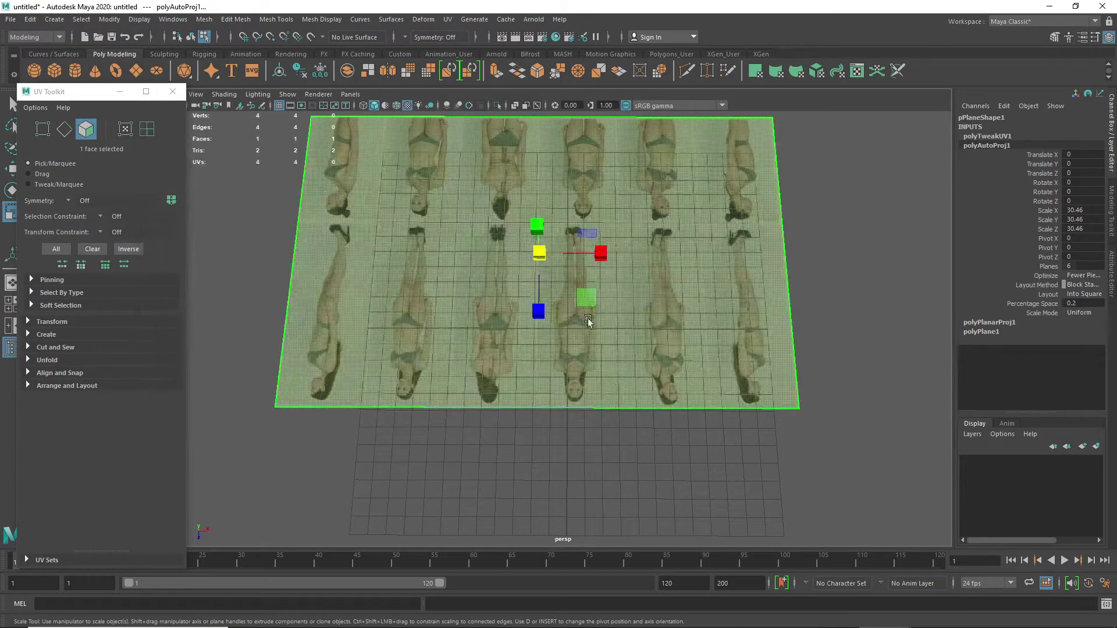
- Close the UV Editor, select the plane's face, and rotate it about the X axis to stand upright
left_click(542, 377)
left_click(681, 428)
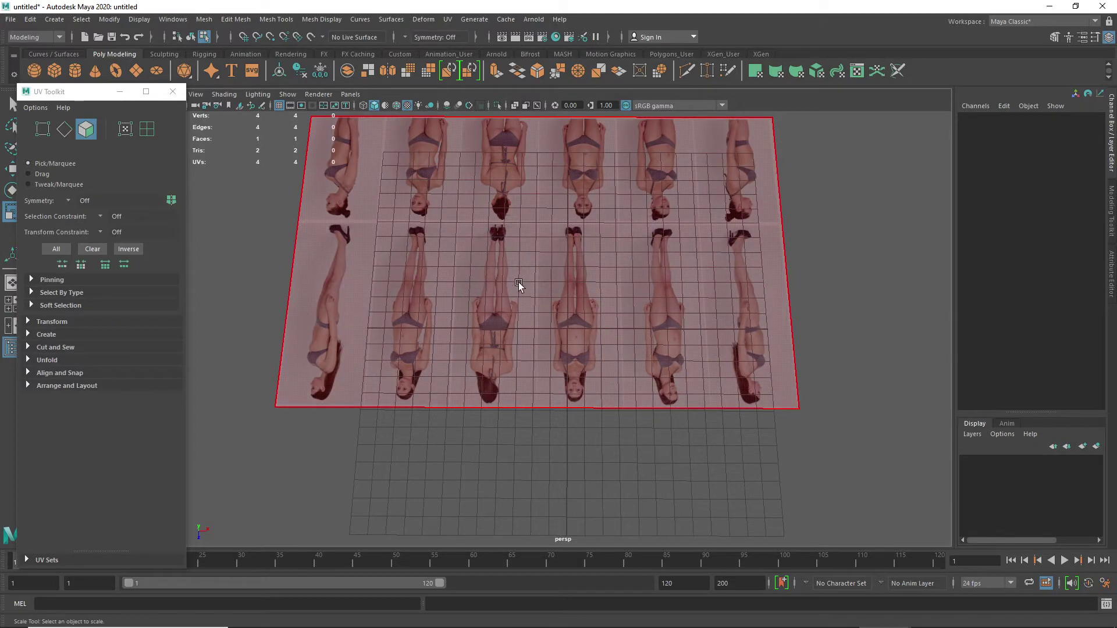
left_click(541, 309)
key("e")
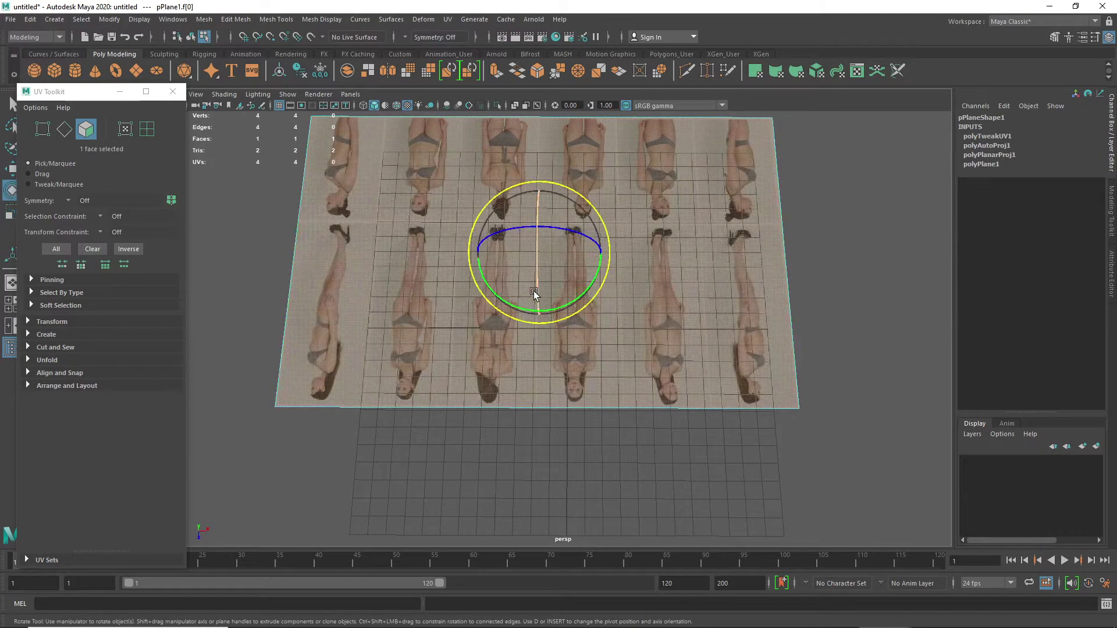
left_click_drag(537, 289, 540, 163)
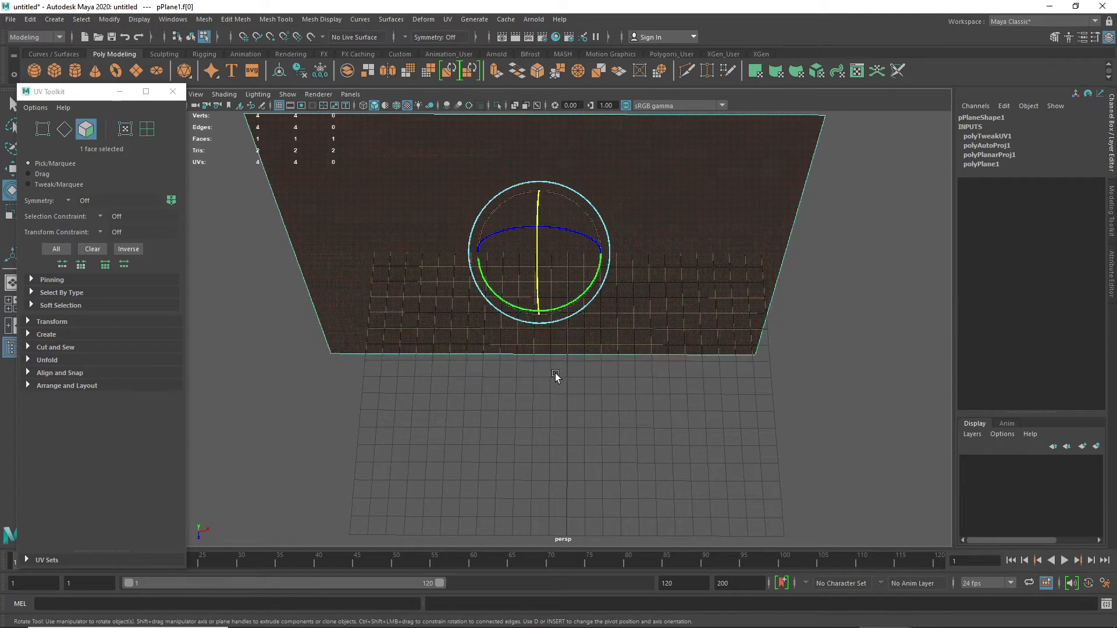
left_click_drag(555, 388, 638, 336, "alt")
left_click_drag(519, 292, 533, 324)
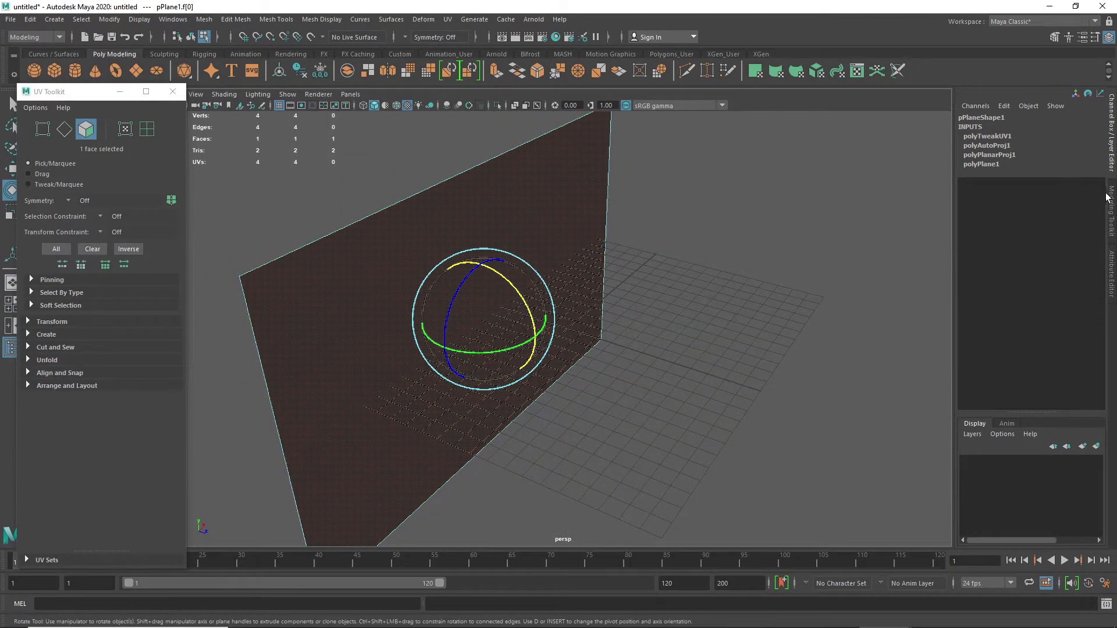
- Inspect the plane's shape and polyTweakUV1 nodes, and delete all construction history in the scene
left_click(1112, 269)
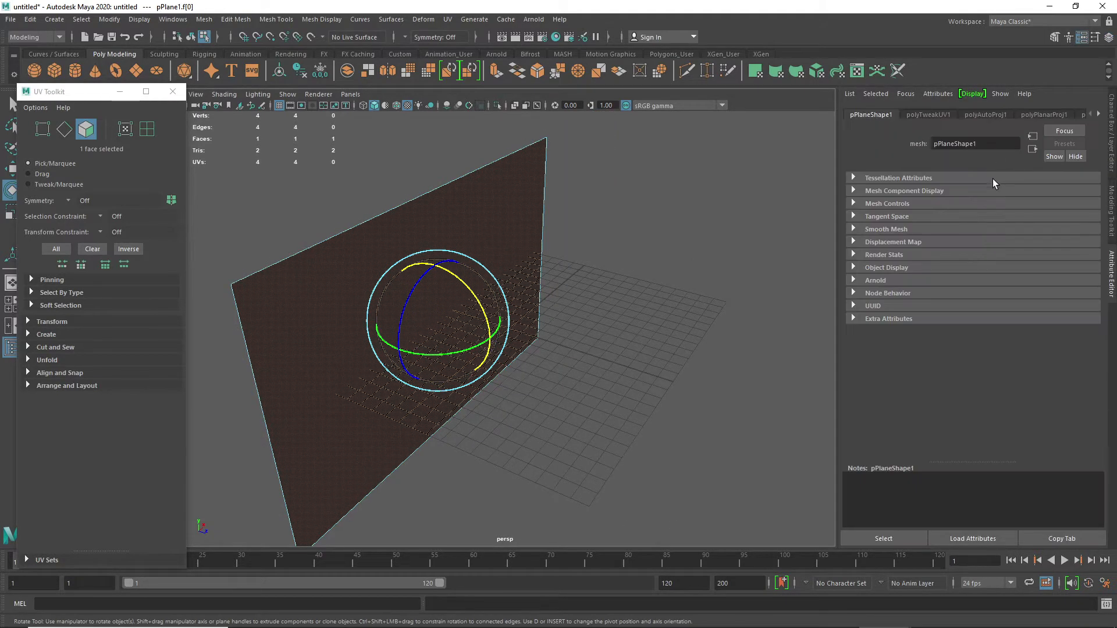
left_click(923, 117)
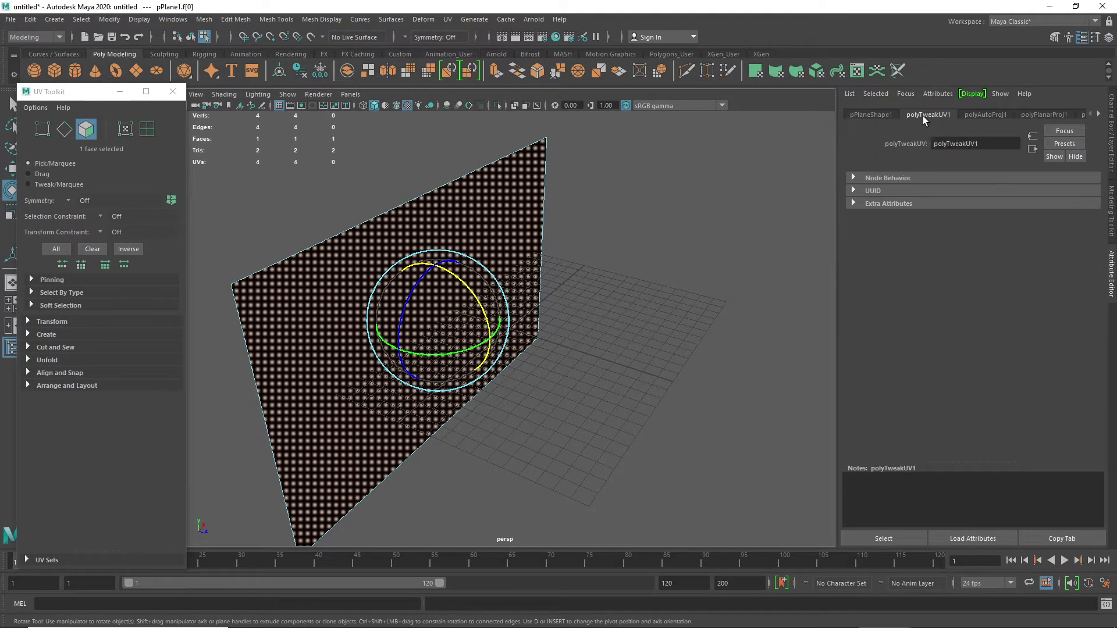
left_click(880, 116)
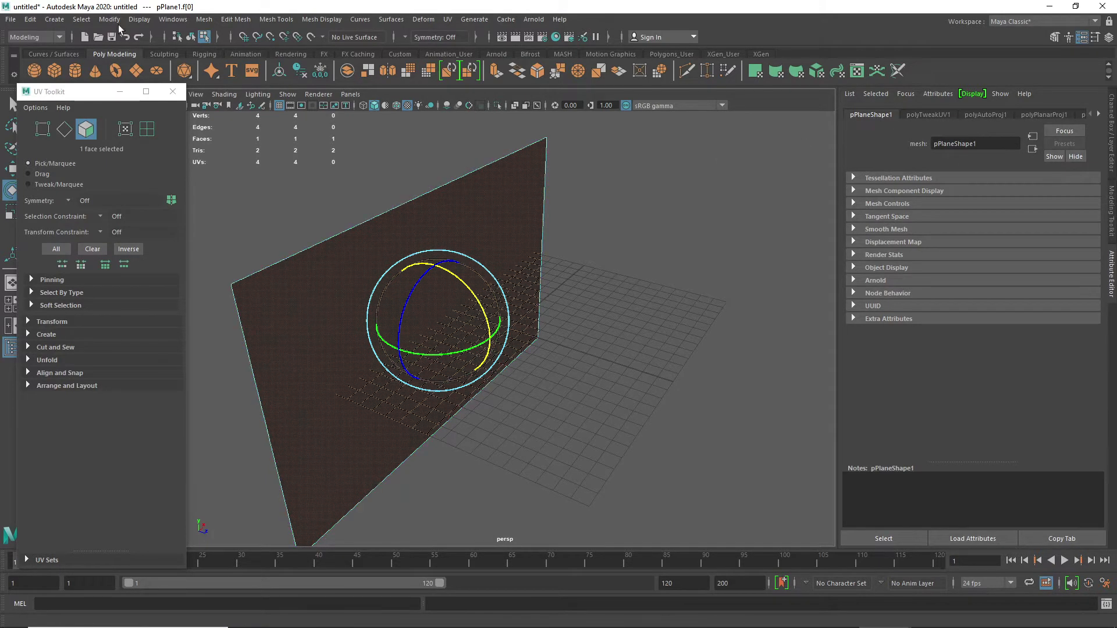
left_click(28, 22)
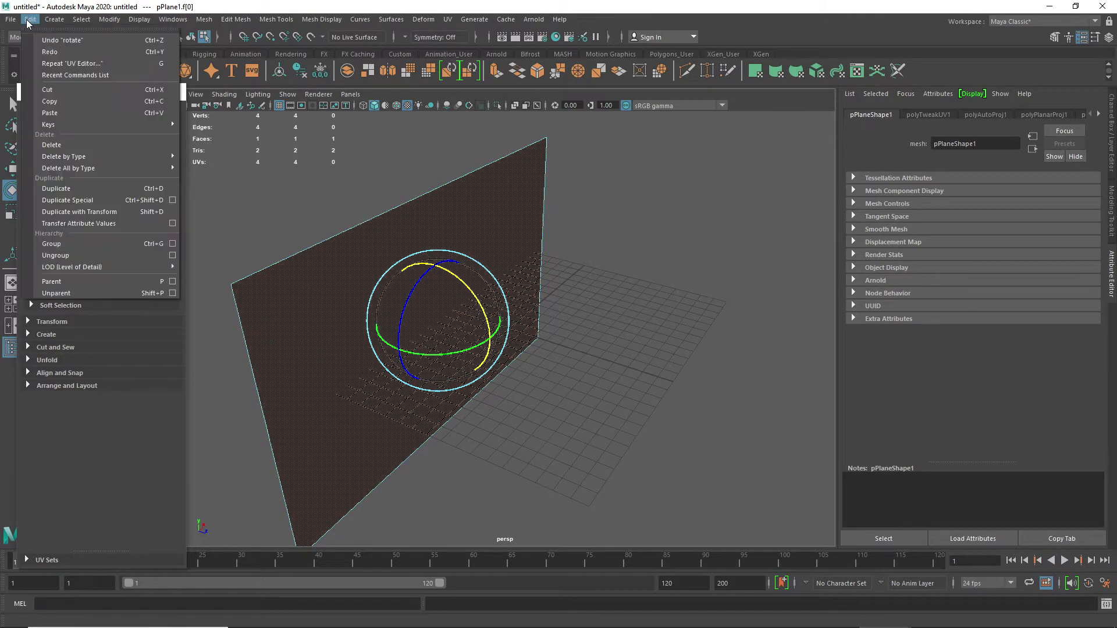
mouse_move(109, 168)
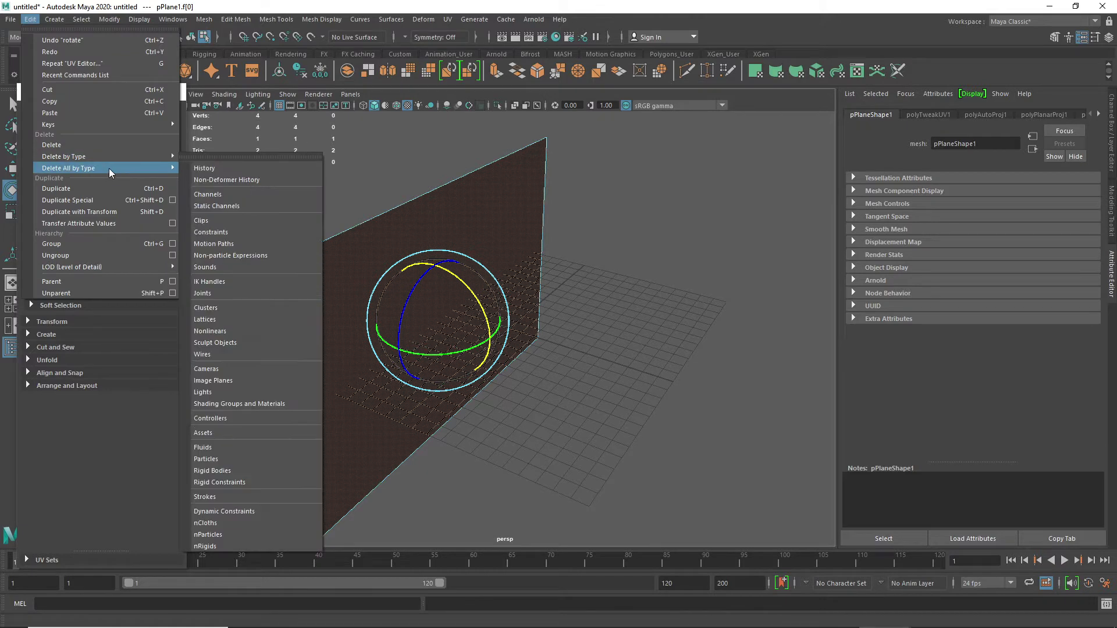
left_click(204, 168)
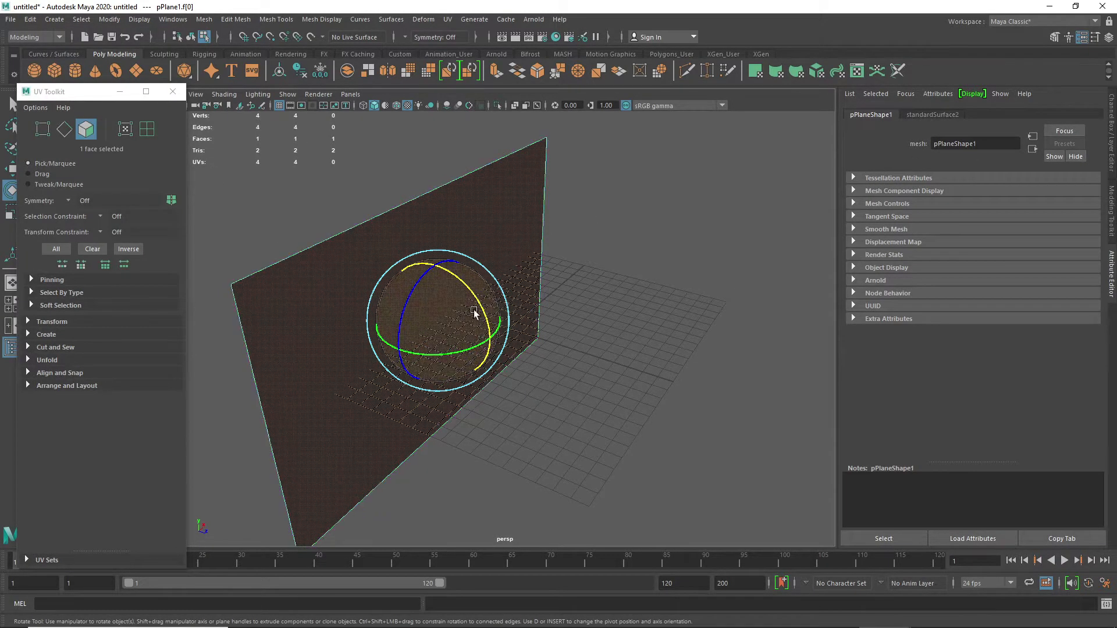
- With Multi-Cut, insert a vertical edge loop between the third and fourth figures and a horizontal one between the two figure rows
left_click_drag(483, 436, 632, 422, "alt")
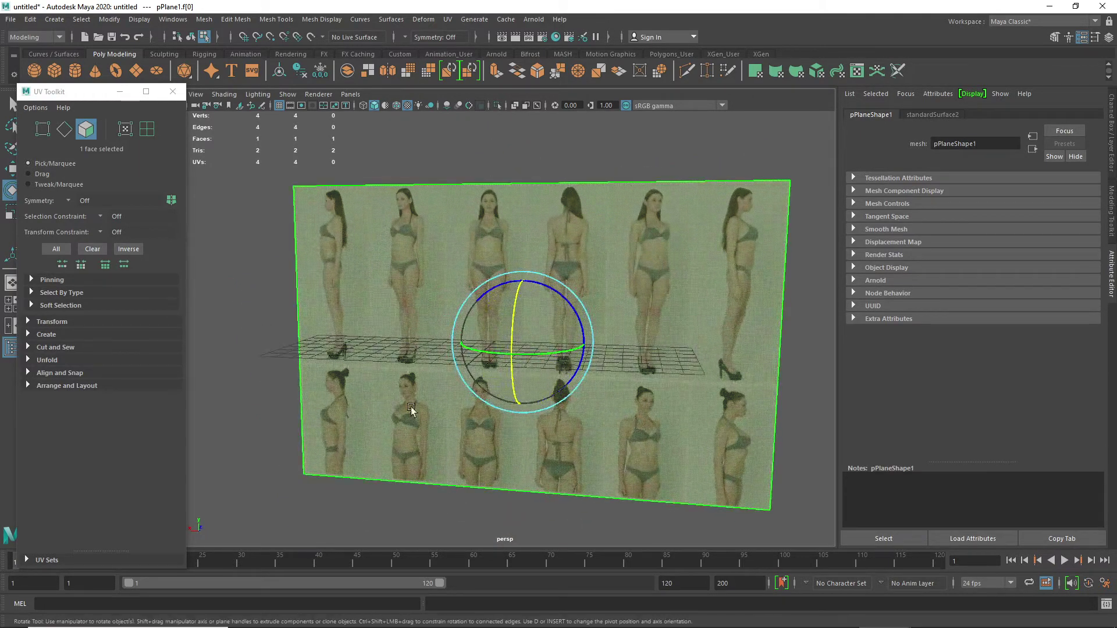
left_click(420, 519)
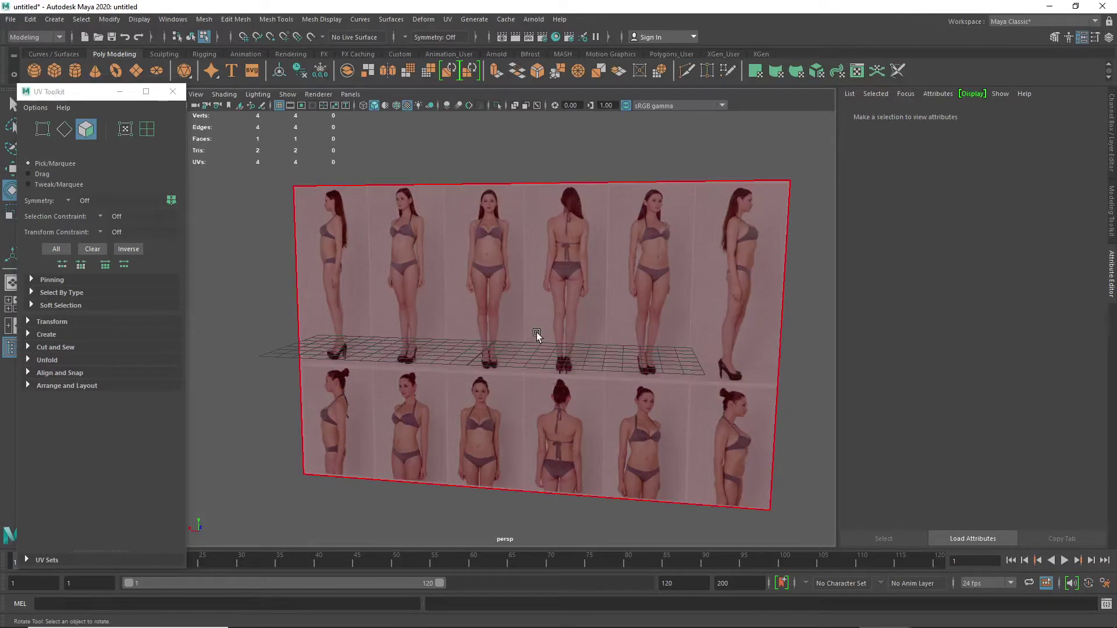
right_click_drag(536, 342, 475, 343, "shift")
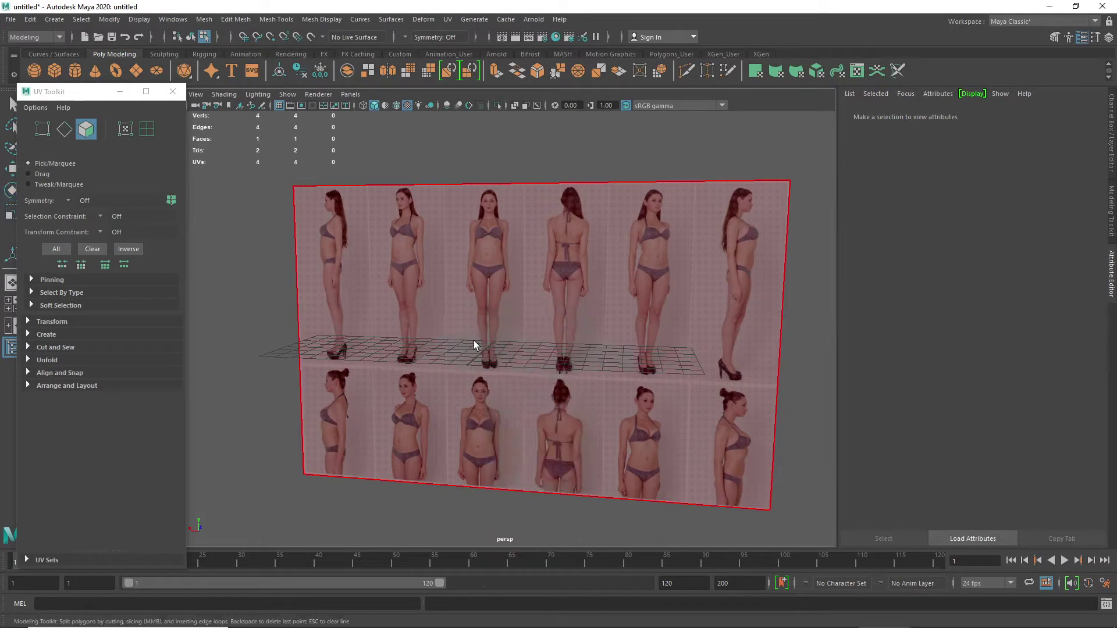
left_click(524, 327, "ctrl")
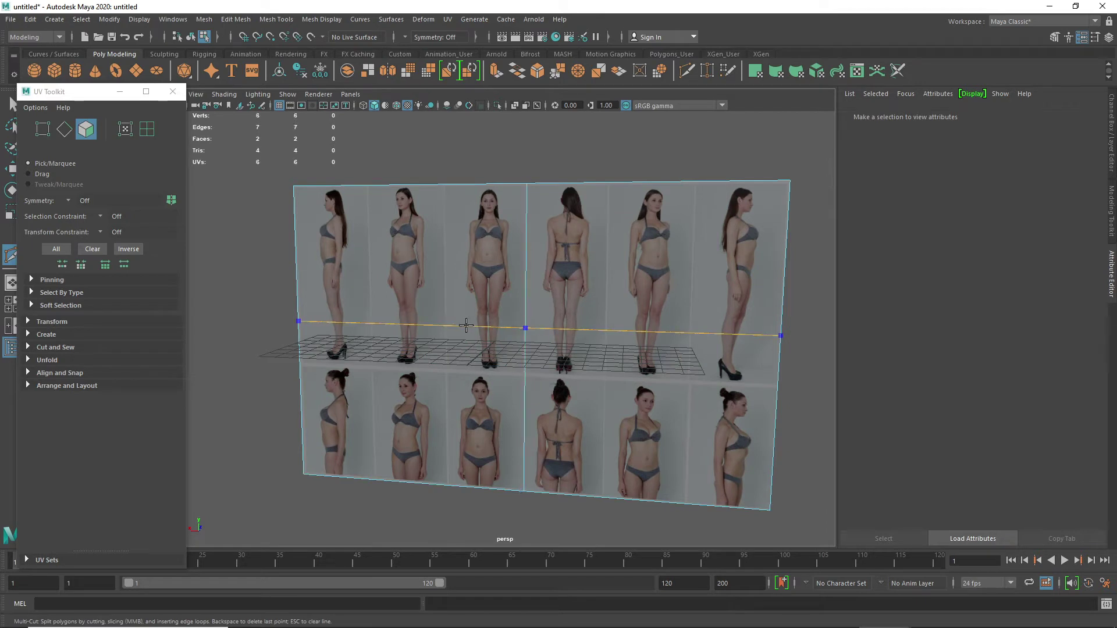
left_click(463, 370, "ctrl")
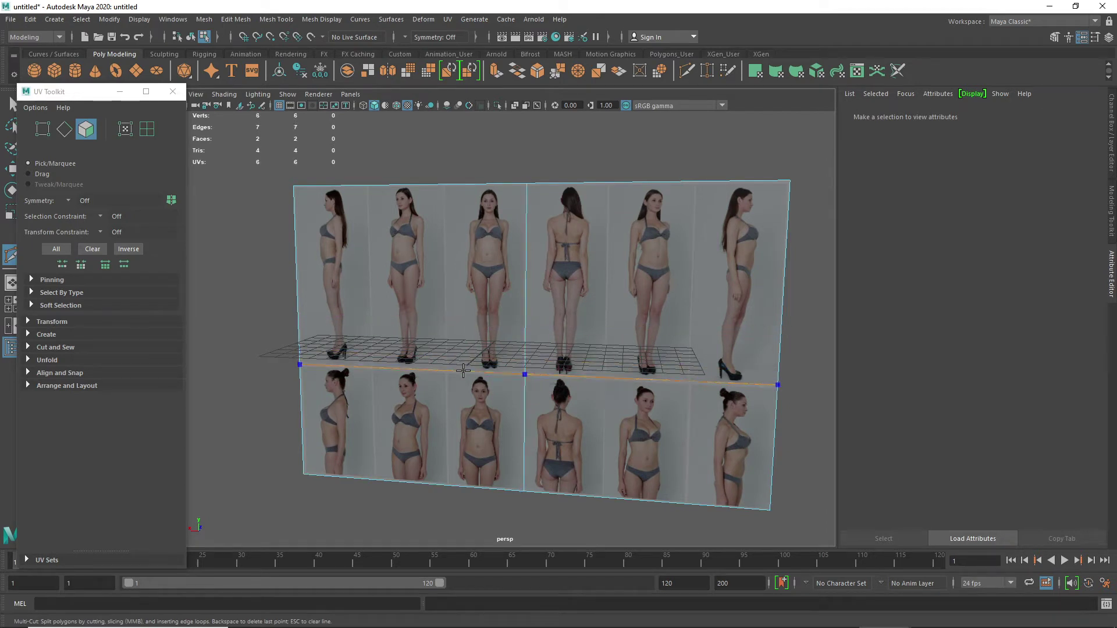
- Insert vertical edge loops between the remaining figures, plus one just beside the centre loop at the edge of the back view
left_click(444, 362, "ctrl")
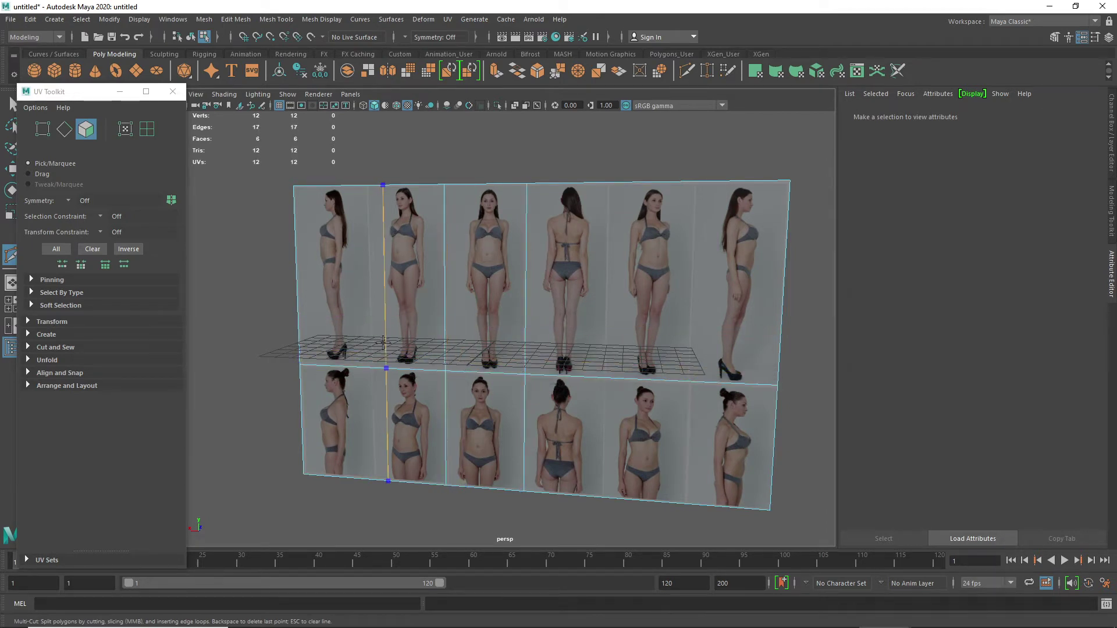
left_click(371, 347, "ctrl")
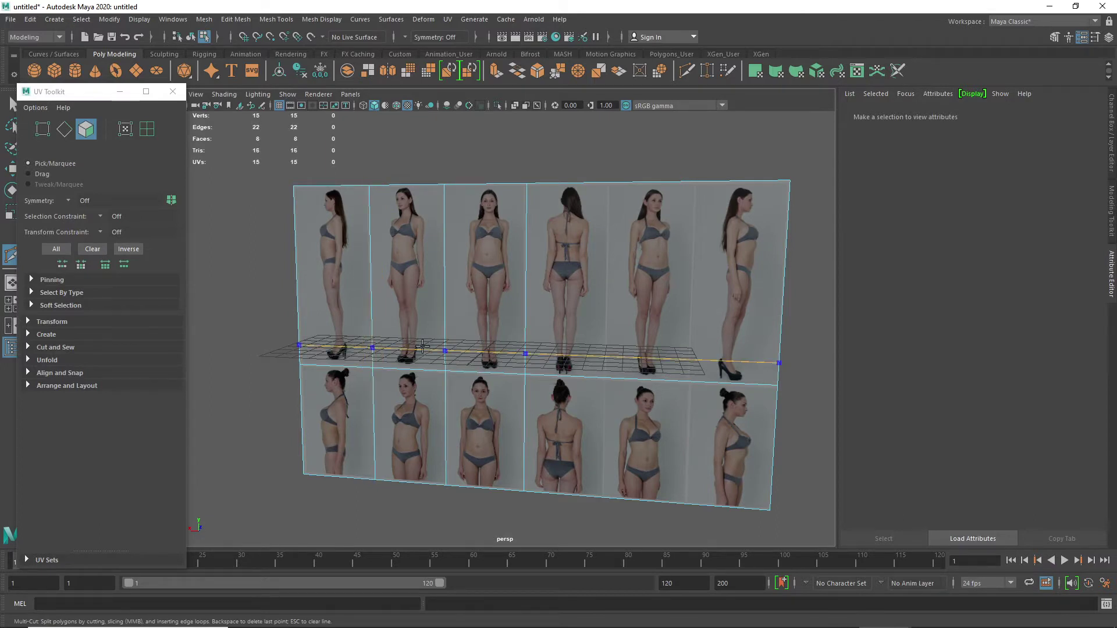
left_click(690, 303, "ctrl")
left_click(604, 311, "ctrl")
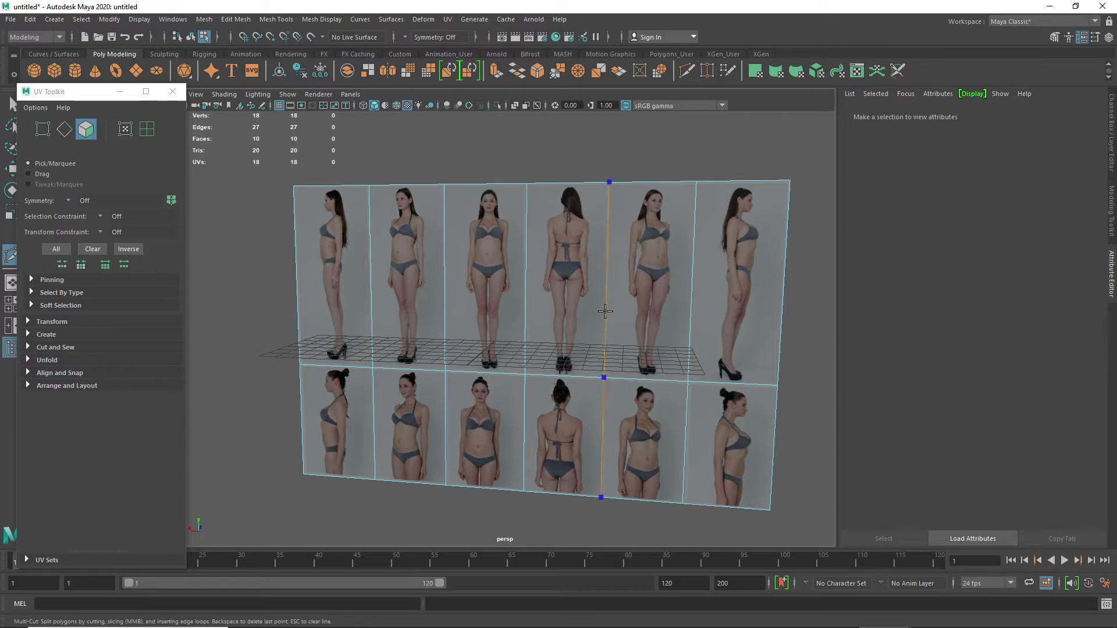
left_click(530, 369, "ctrl")
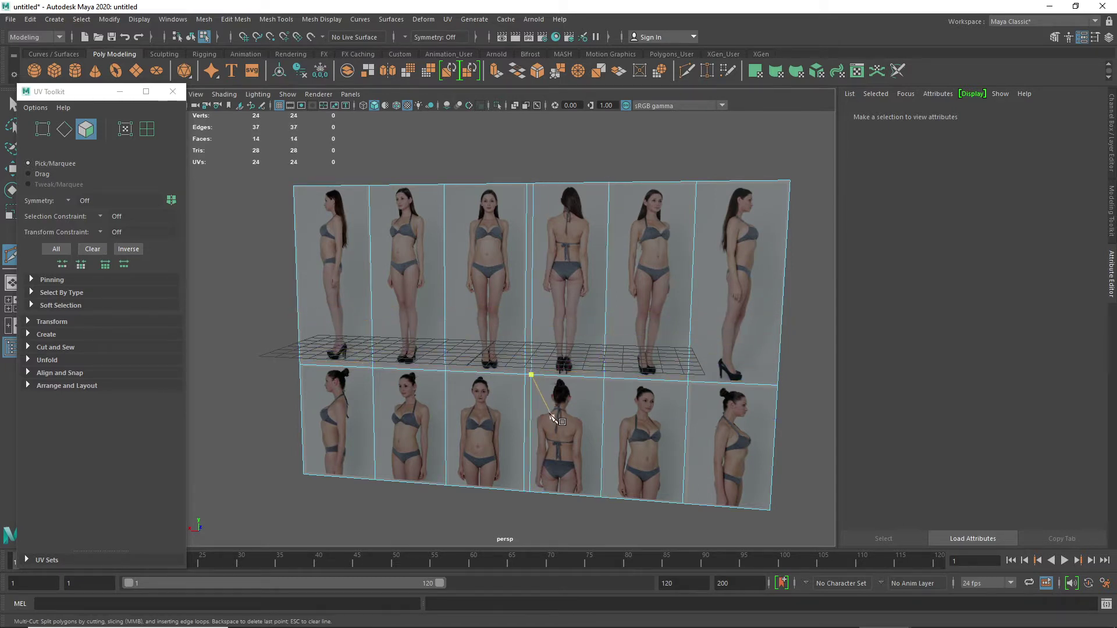
- Delete all the faces of the lower row of cropped figures
key("w")
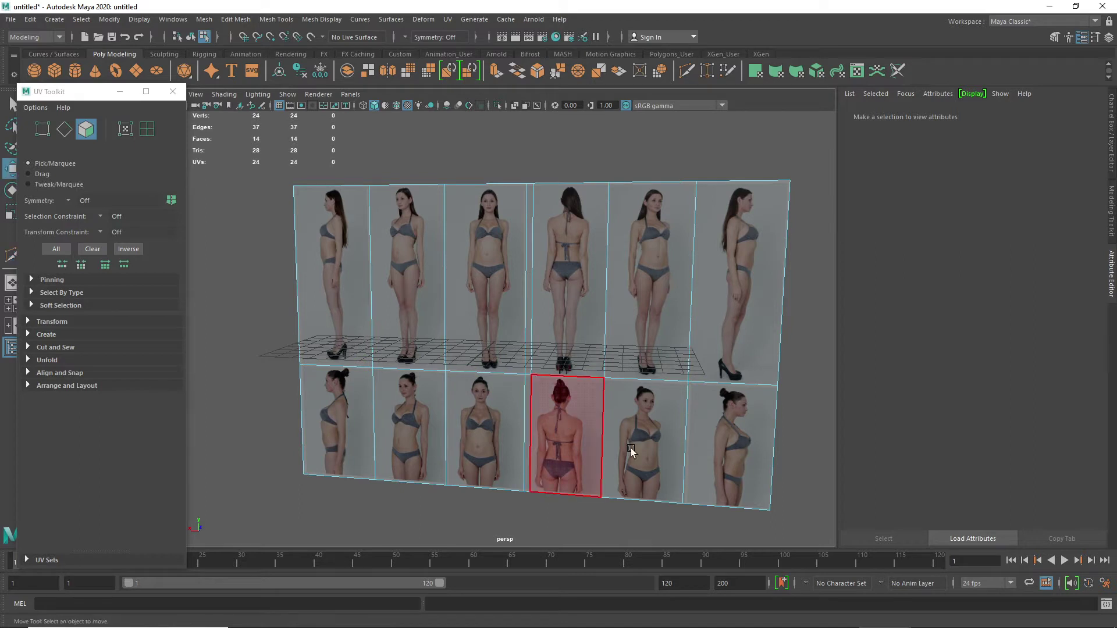
left_click_drag(773, 528, 309, 434)
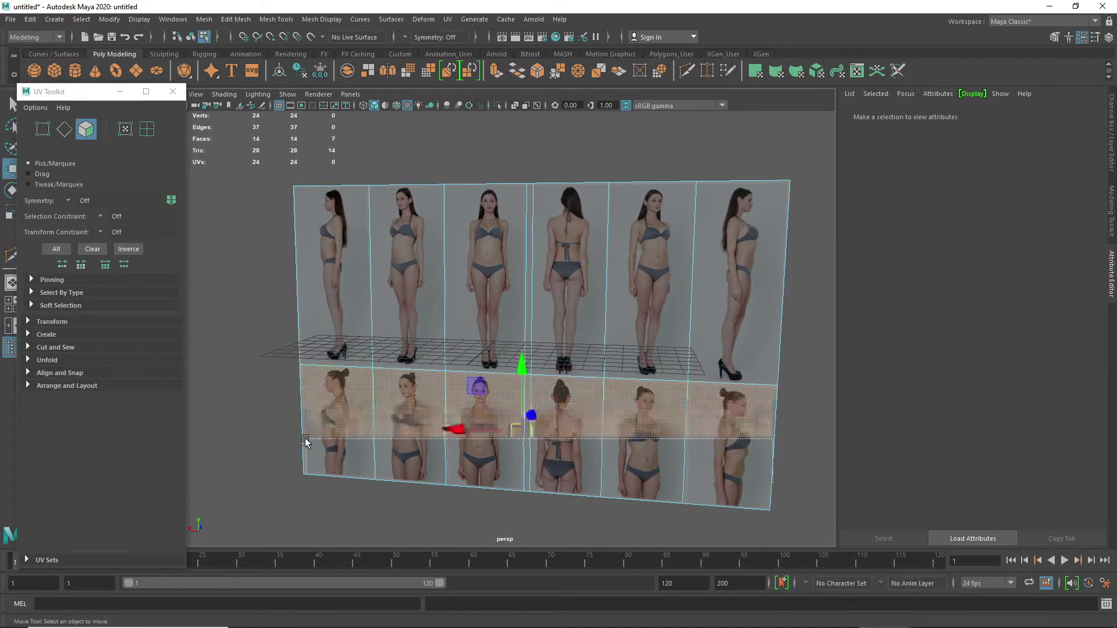
key("Delete")
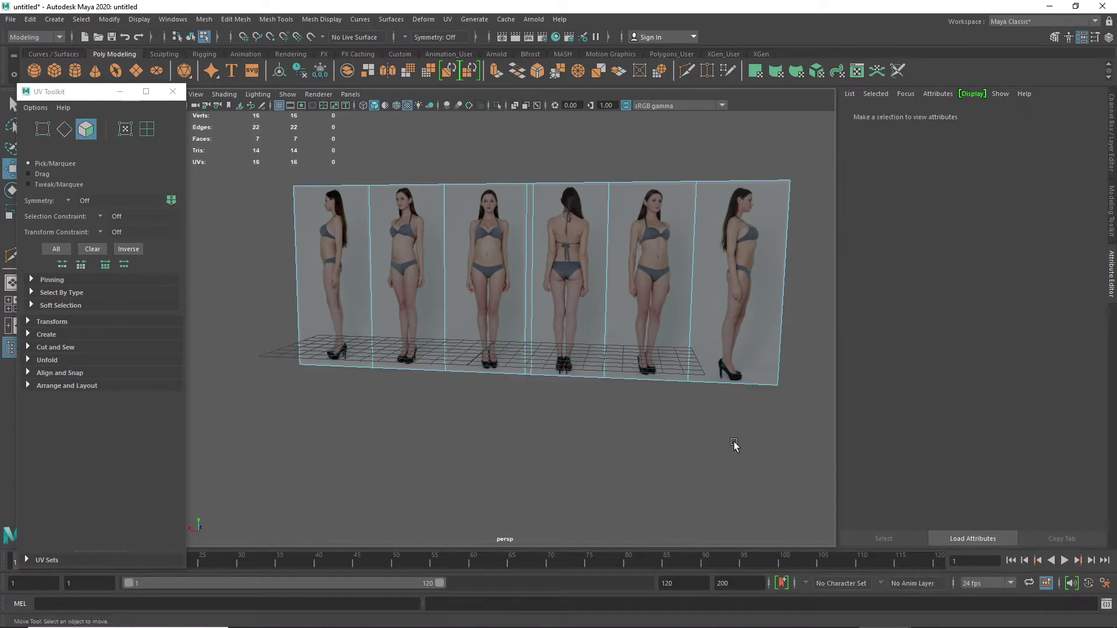
- Delete the two three-quarter-view faces and the narrow strip between the front and back views
left_click(612, 333)
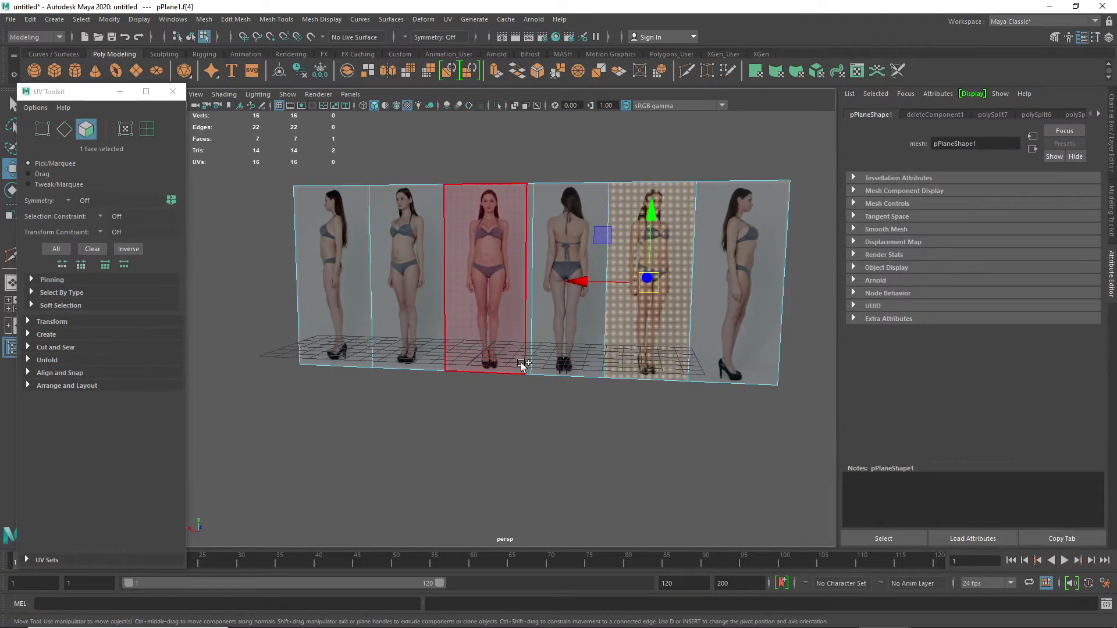
left_click(528, 359, "shift")
left_click(399, 338, "shift")
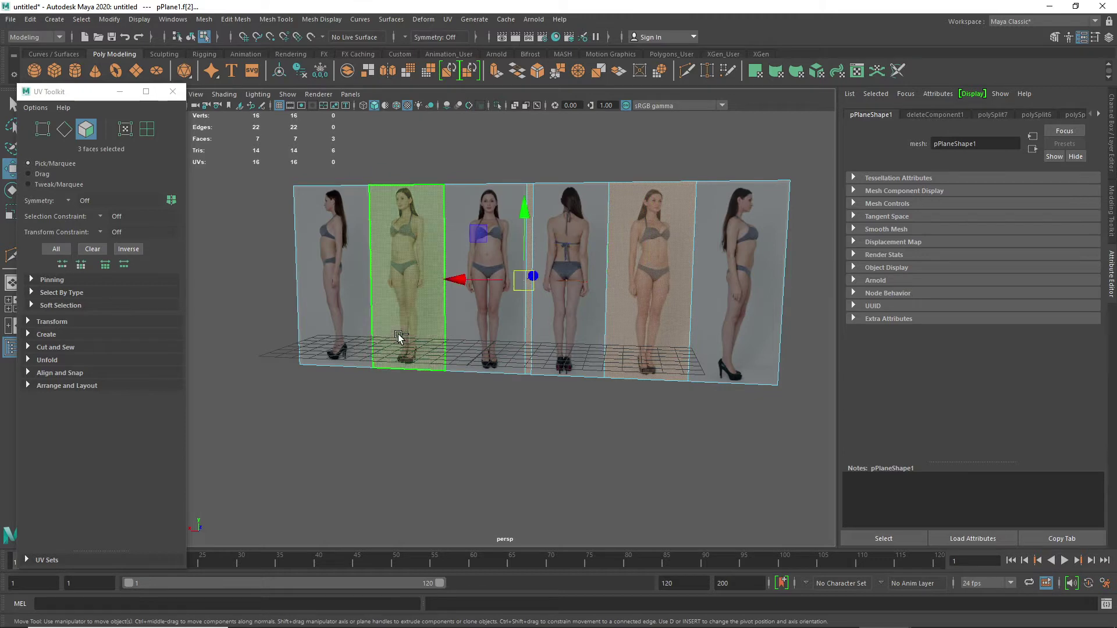
key("Delete")
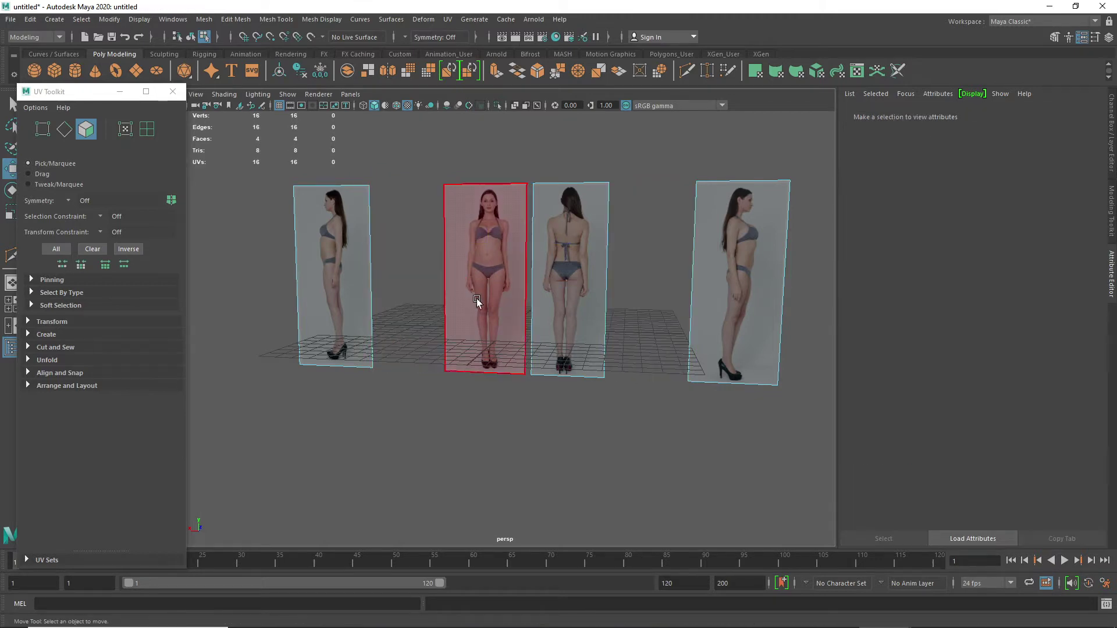
- Move the front-view face along the Z axis, well away from the row of other faces
left_click(497, 291)
left_click_drag(481, 332, 449, 349, "alt")
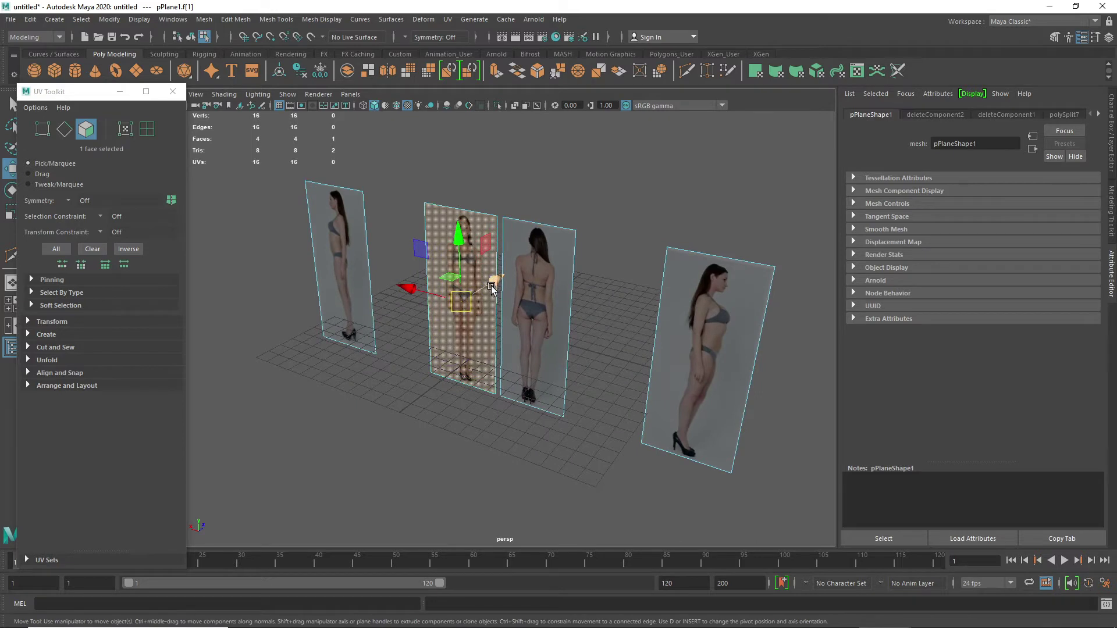
left_click_drag(493, 284, 560, 246)
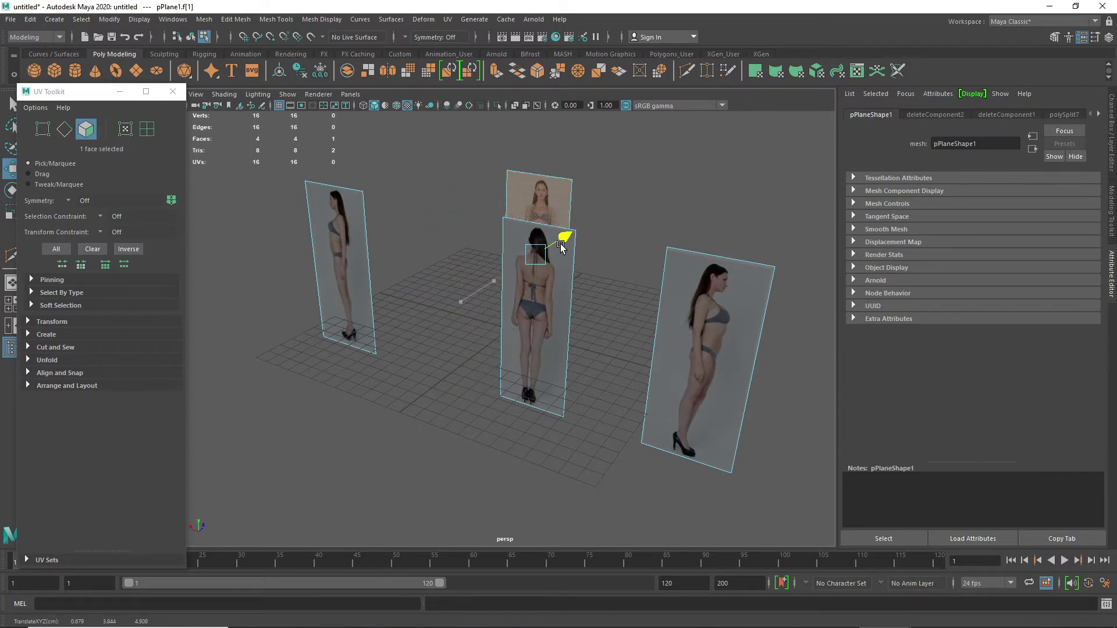
- Rotate the side-view face beside the back view about a quarter turn around the Y axis, perpendicular to the front view
left_click(678, 389)
key("e")
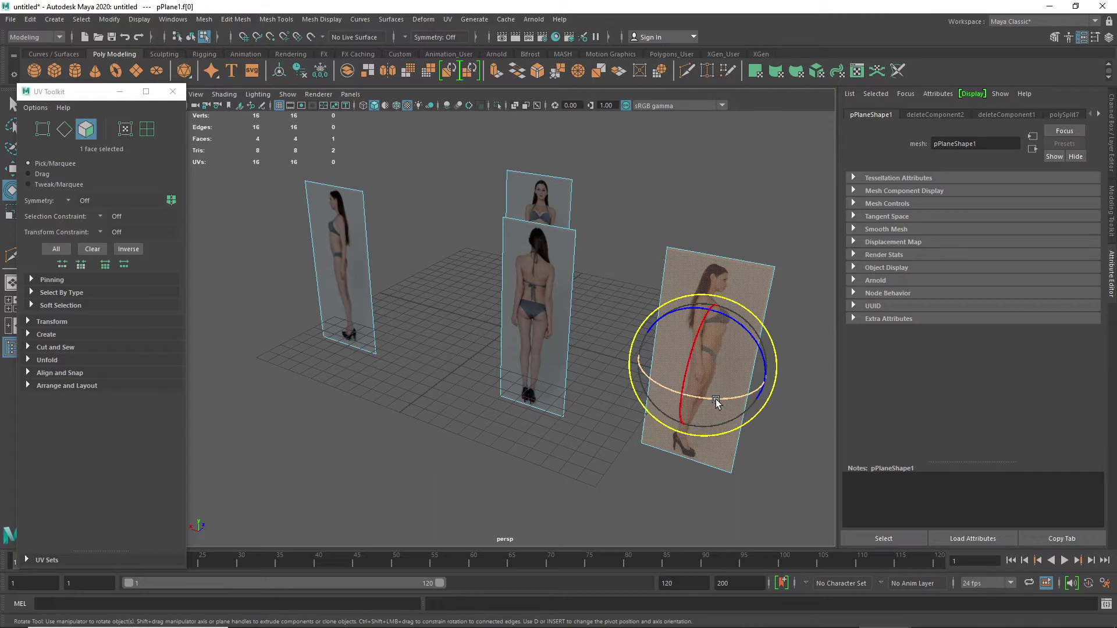
left_click_drag(716, 399, 599, 389)
left_click_drag(439, 440, 474, 442, "alt")
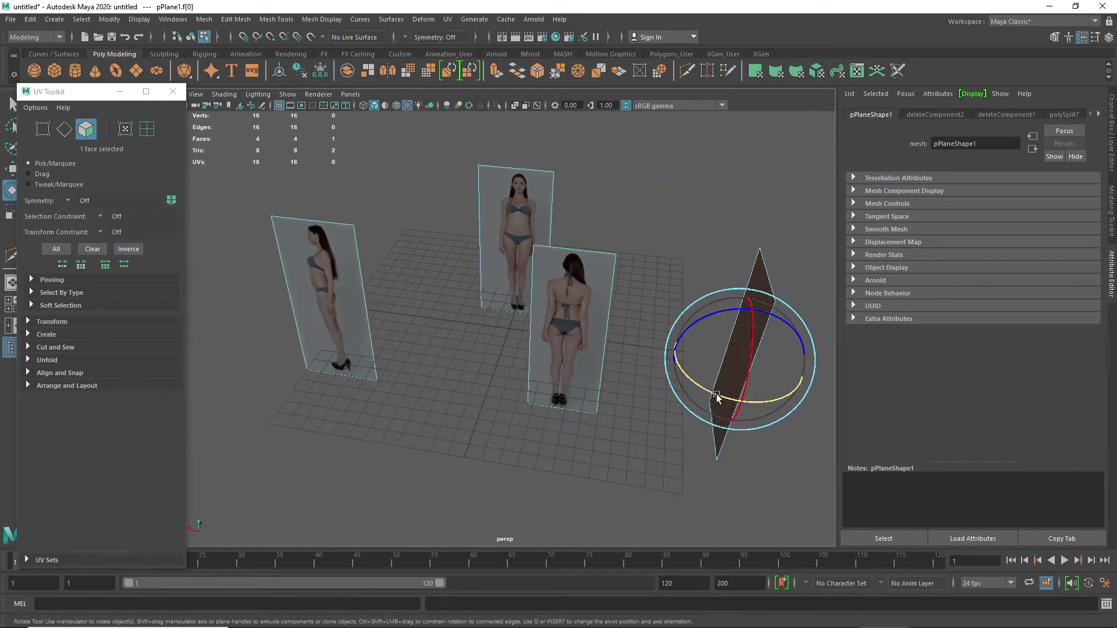
left_click_drag(716, 394, 712, 393)
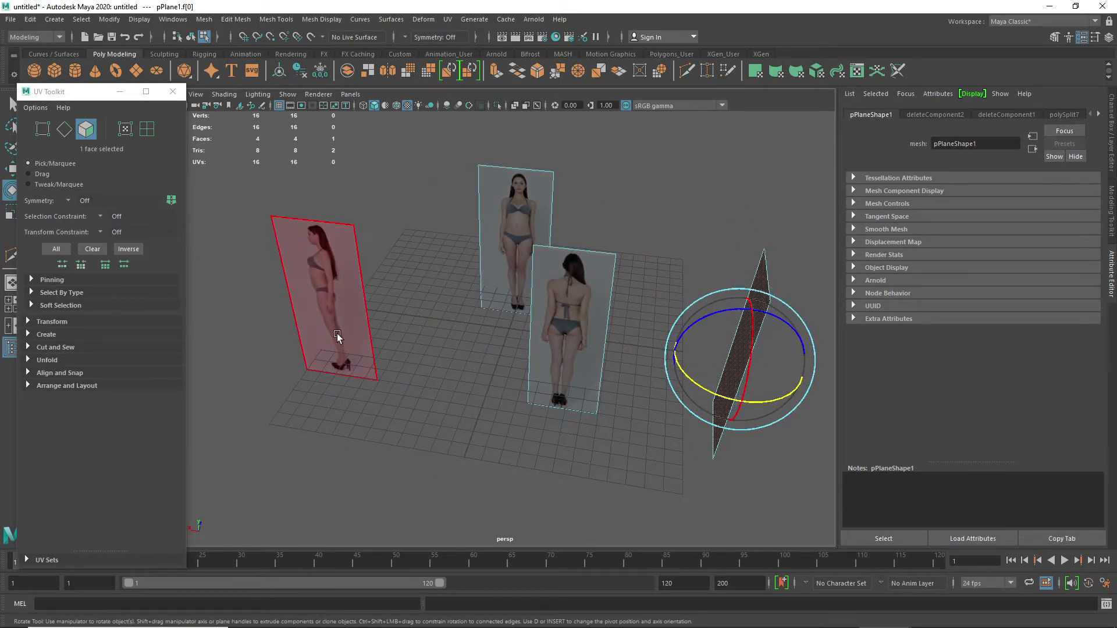
- Rotate the opposite side-view face about a quarter turn around the Y axis so it also stands perpendicular to the front view
left_click(337, 336)
left_click_drag(324, 343, 460, 322)
left_click_drag(527, 299, 542, 245)
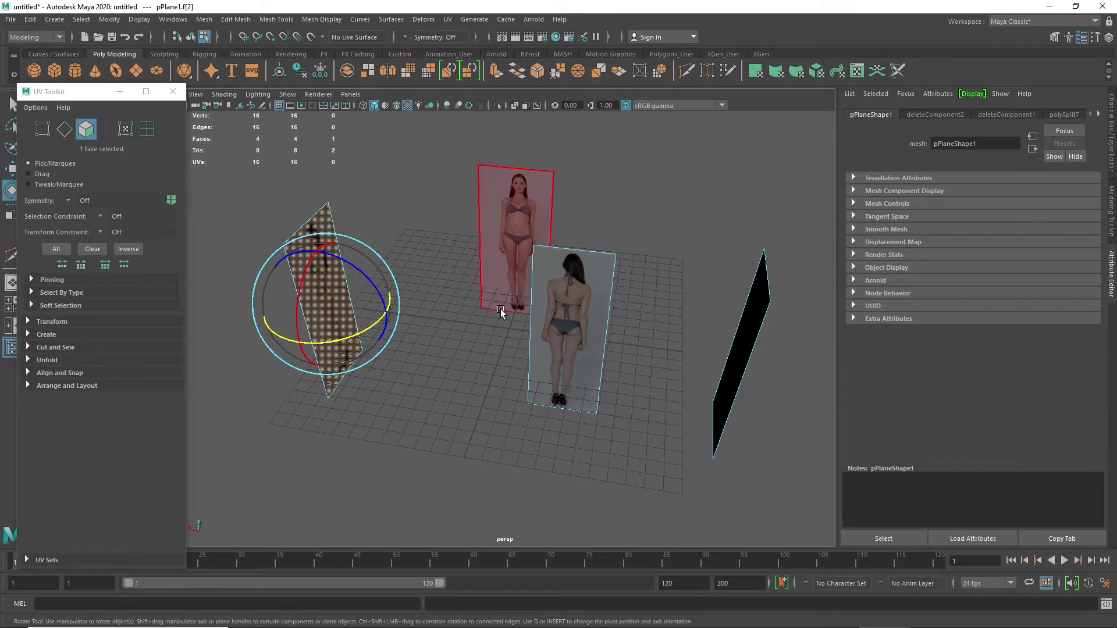
- Turn the back-view face half a turn around the Y axis and move it along X into line with the front-view face
left_click(549, 324)
left_click_drag(591, 375, 549, 95)
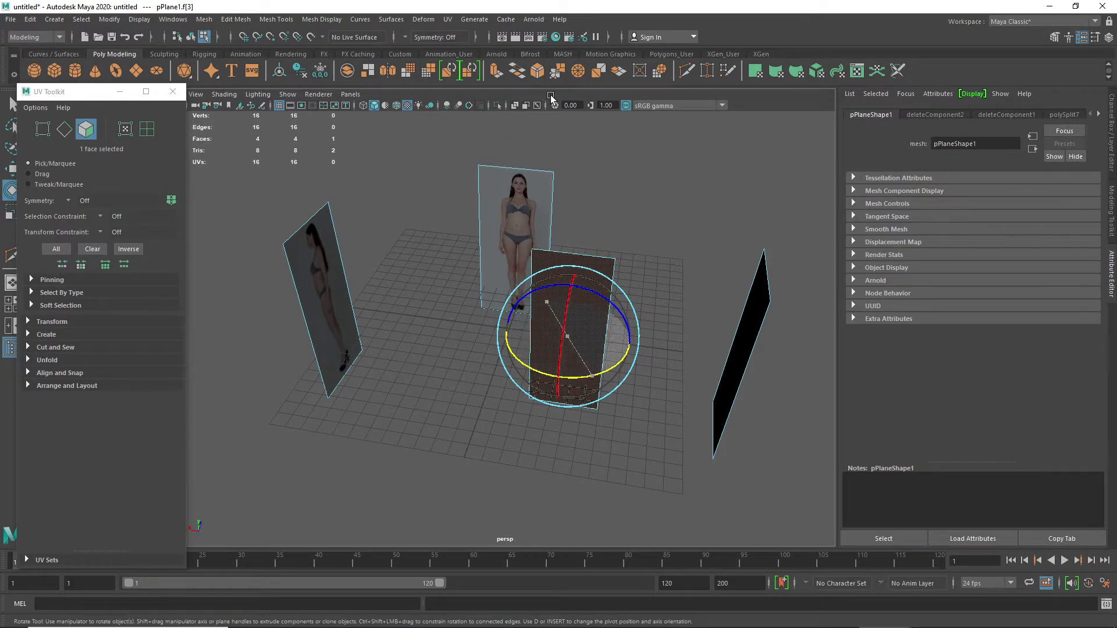
key("w")
left_click_drag(512, 333, 484, 333)
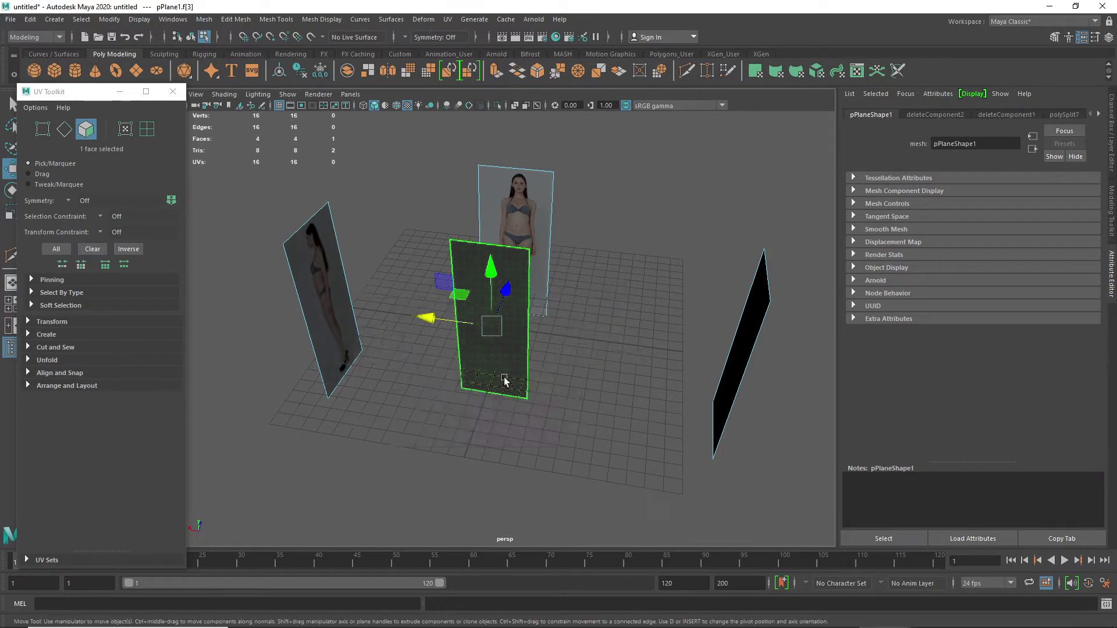
- Switch to the four-view layout and rotate the tilted side-view face around the Z axis until it stands vertical in the front view
key("space")
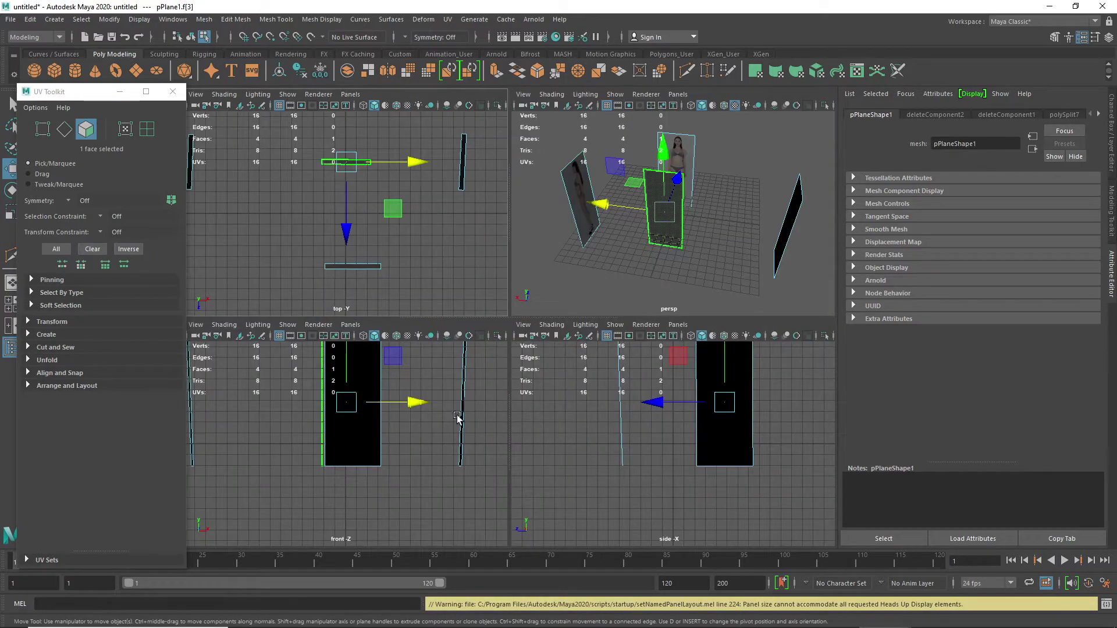
scroll(456, 415, "down", 1)
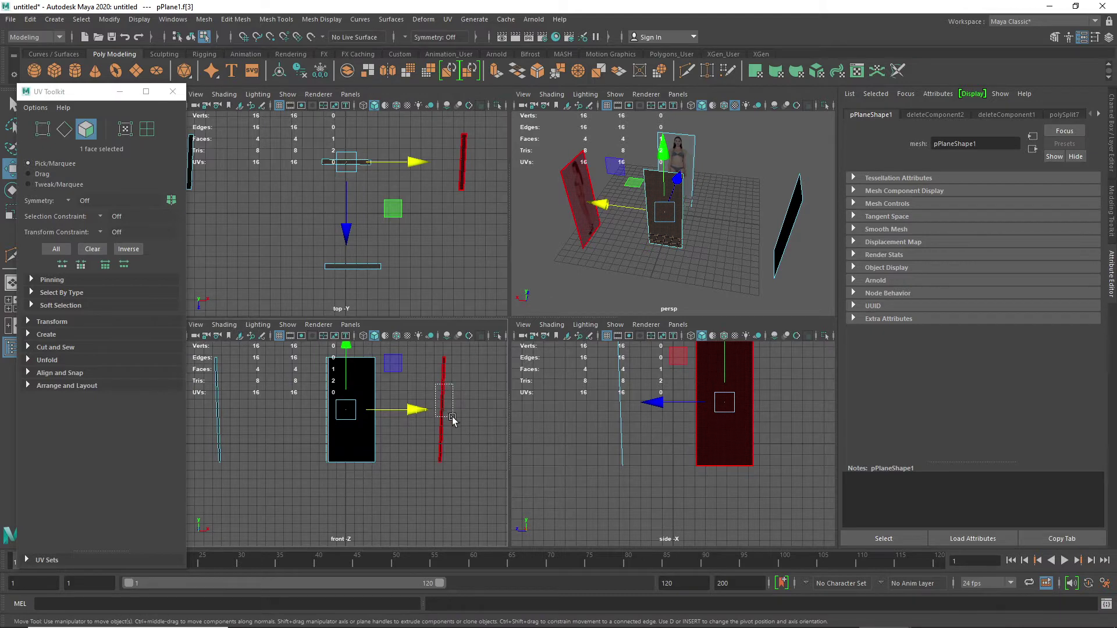
left_click(442, 408)
key("e")
left_click_drag(499, 390, 501, 383)
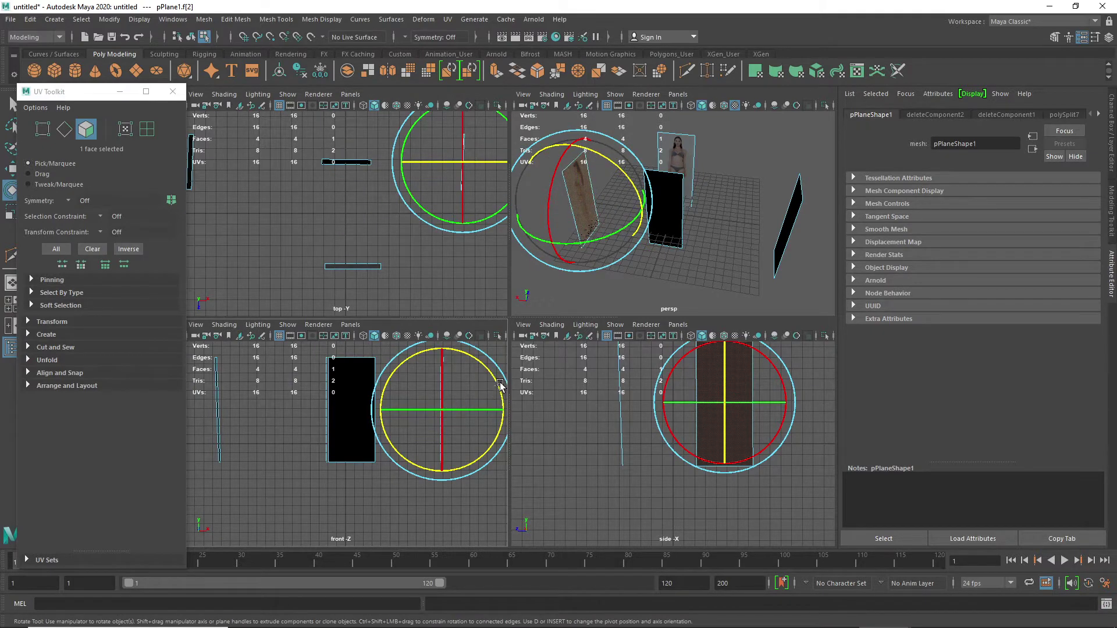
- Select the front-view face and try a polygon display option on it
left_click(308, 492)
left_click(220, 429)
left_click(363, 428)
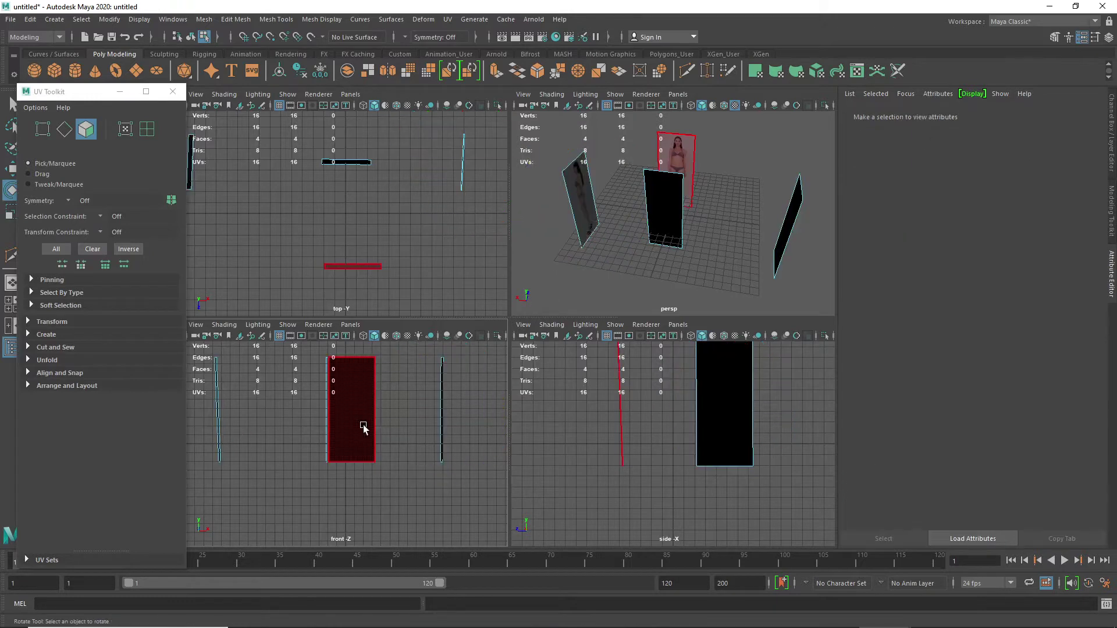
left_click(364, 426)
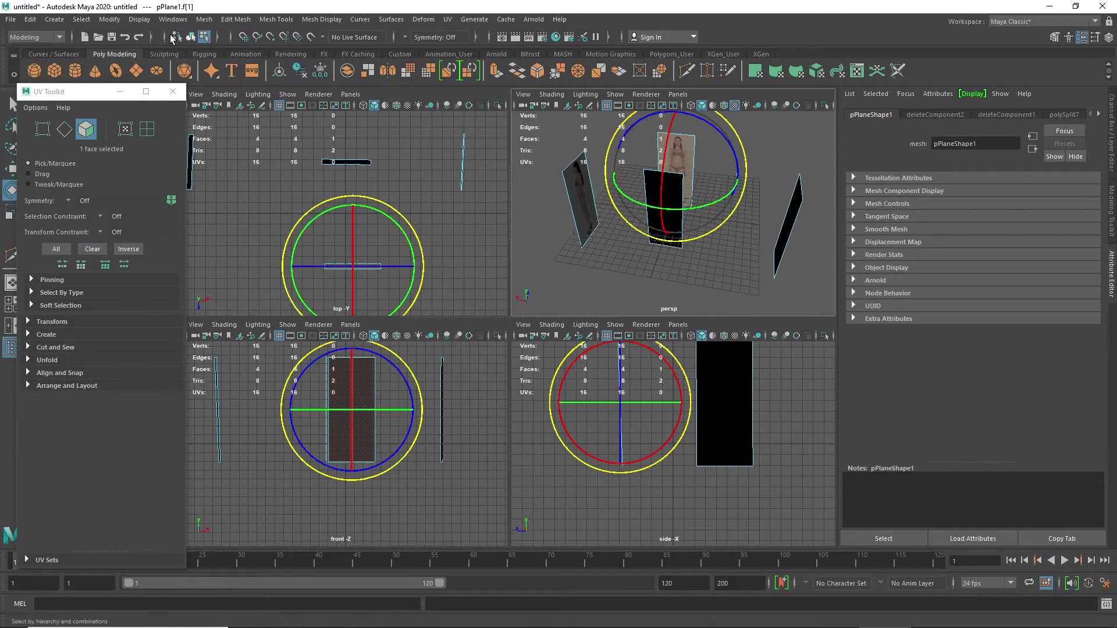
left_click(178, 21)
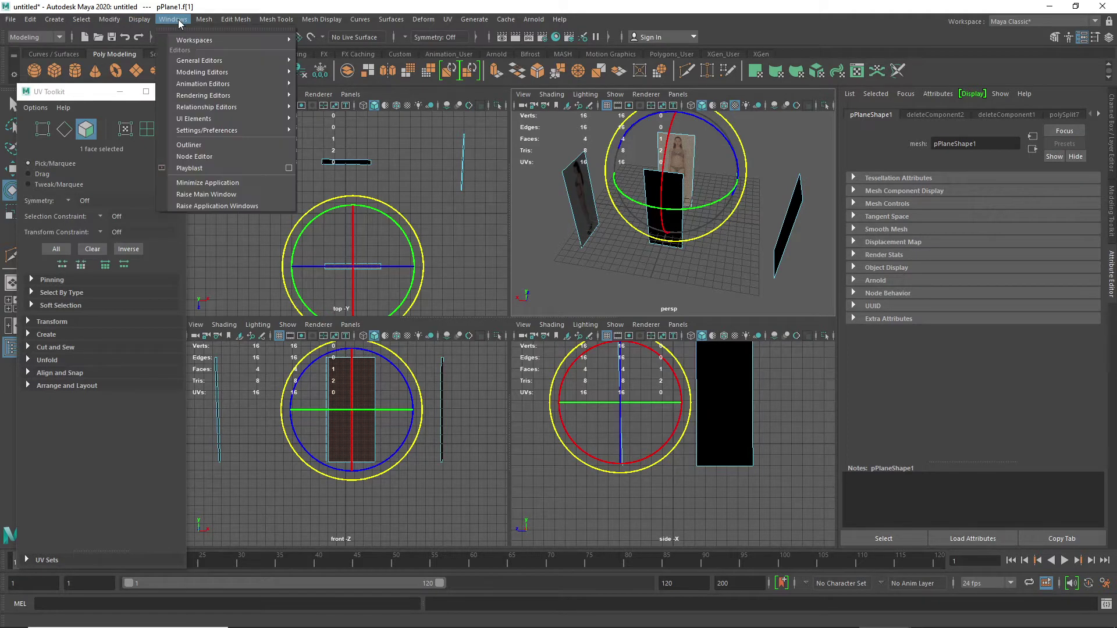
mouse_move(132, 25)
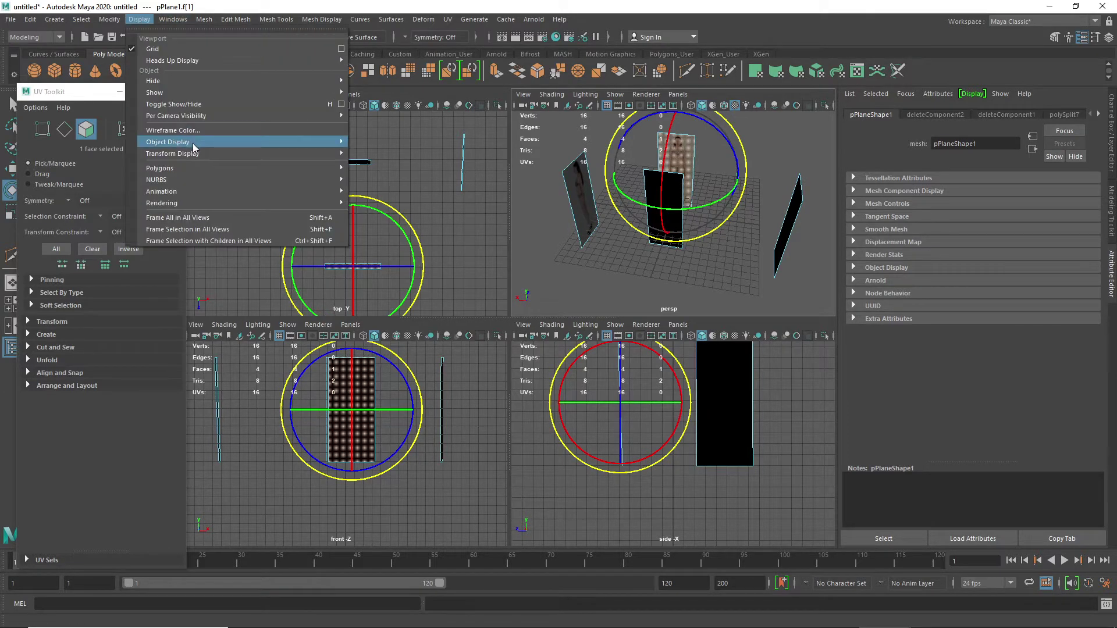
mouse_move(198, 169)
left_click(368, 178)
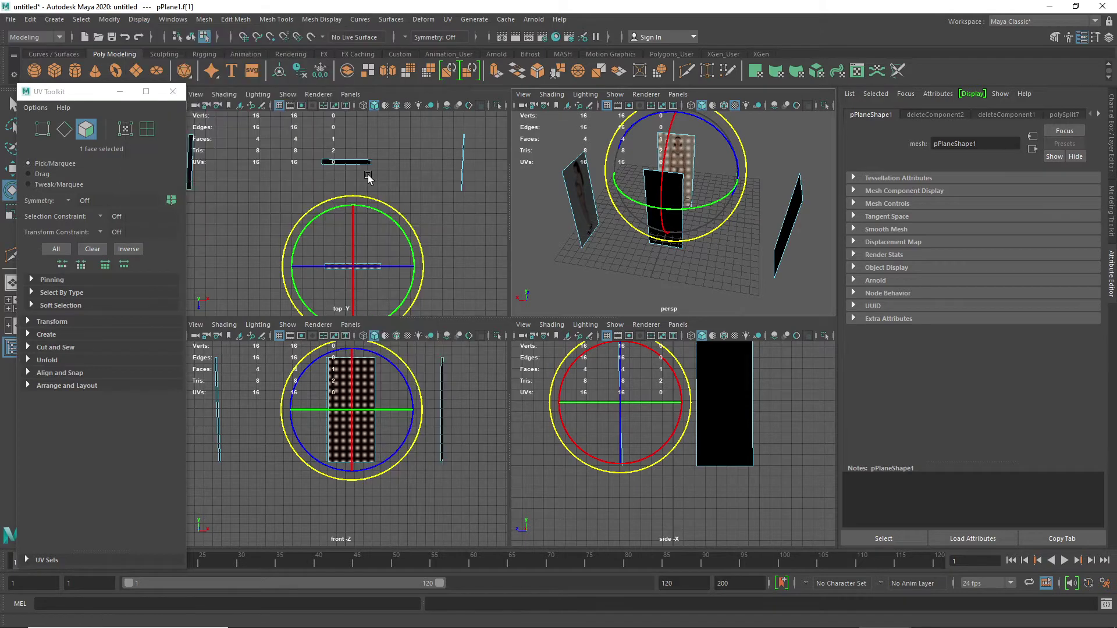
- Select all four reference faces and apply the polygon display option to them together
left_click(696, 276)
left_click(667, 240)
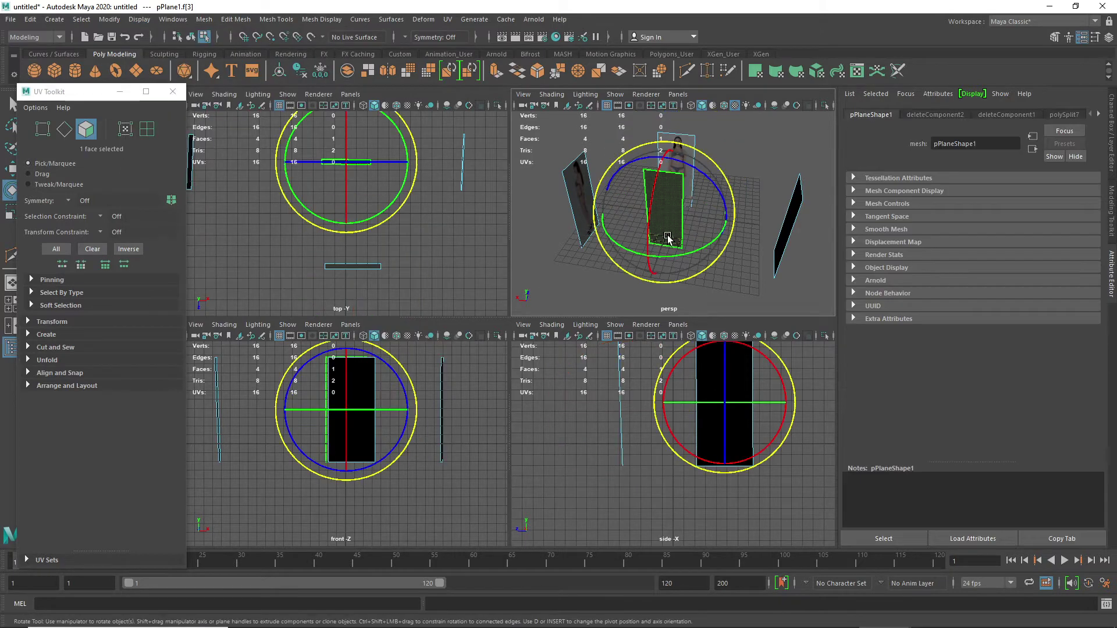
left_click_drag(802, 292, 541, 128)
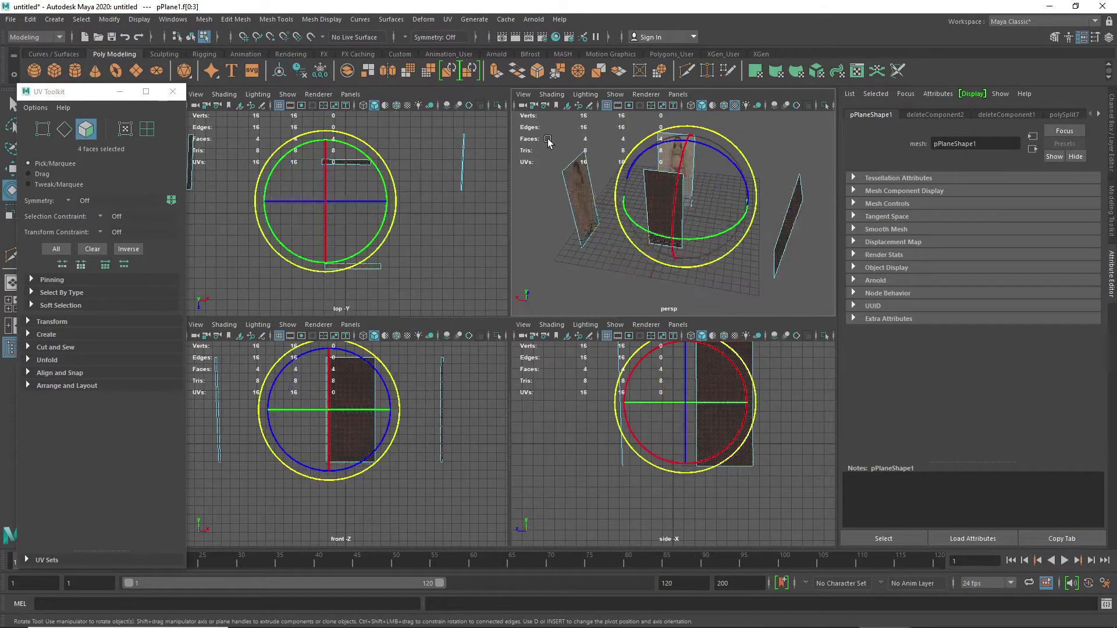
left_click(139, 19)
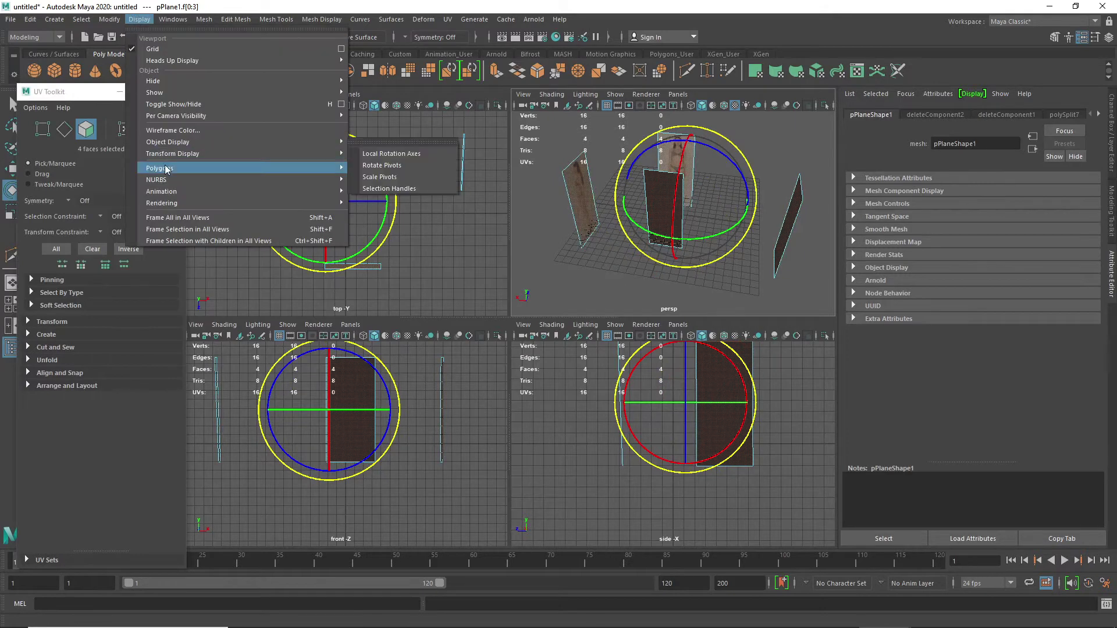
mouse_move(165, 169)
left_click(383, 169)
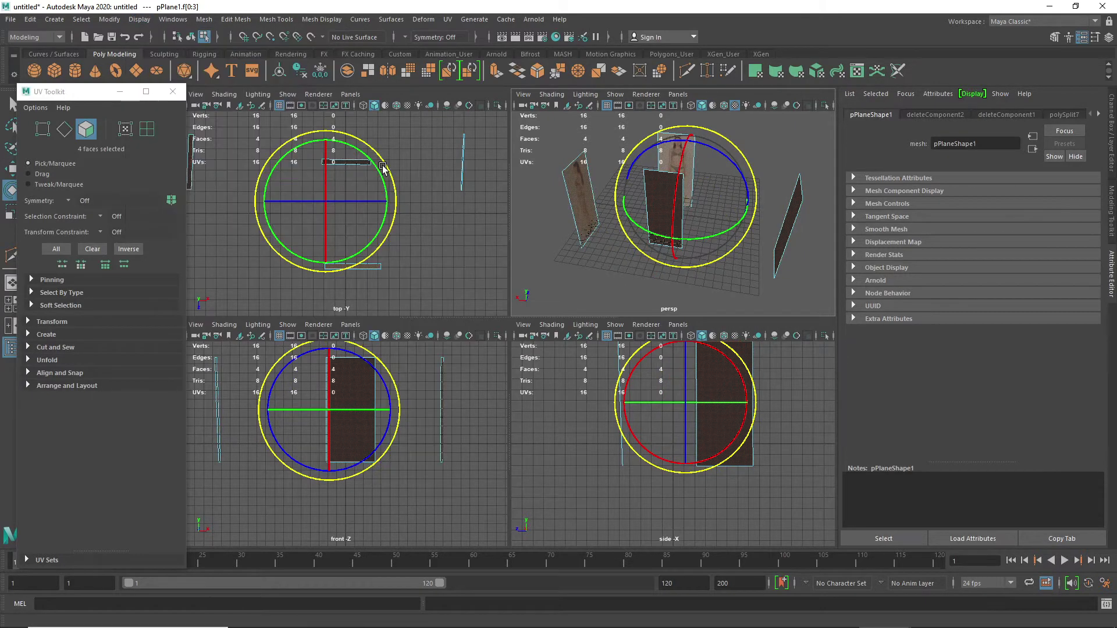
- Return the reference plane to object mode, select it whole and apply Backface Culling to it
left_click(615, 270)
right_click(662, 245)
right_click_drag(662, 245, 713, 231)
left_click(748, 158)
left_click(670, 196)
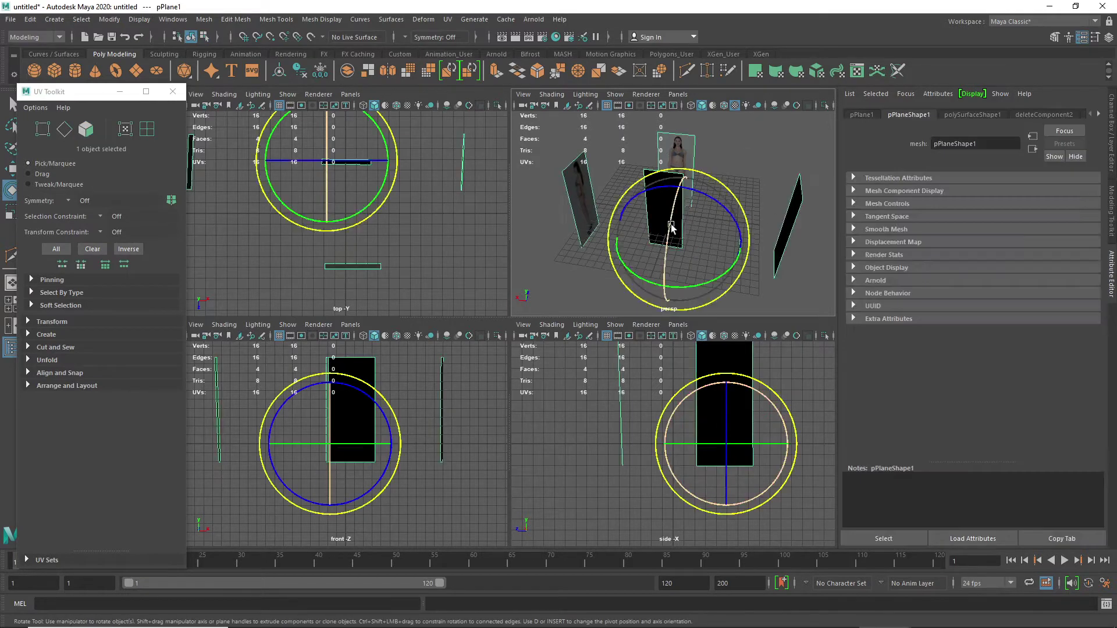
left_click(165, 21)
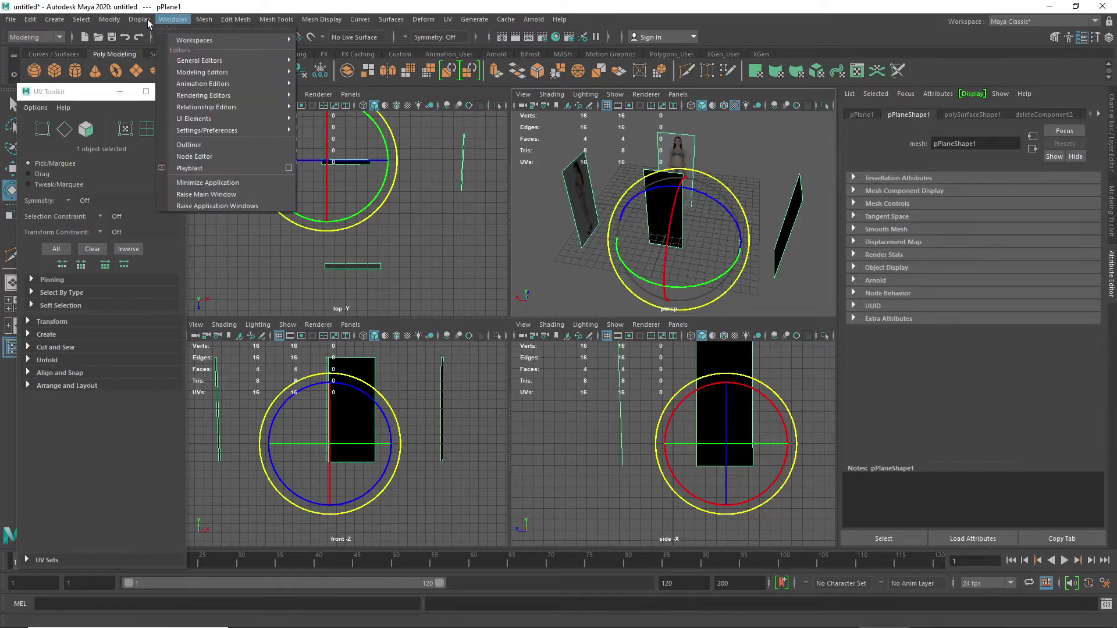
mouse_move(147, 21)
mouse_move(273, 169)
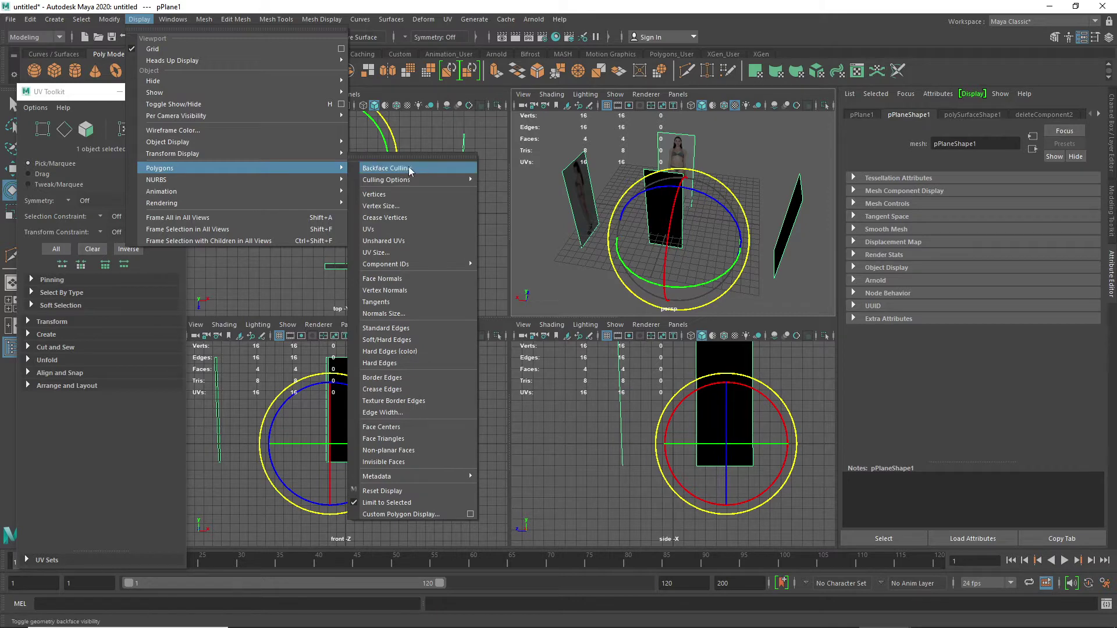
left_click(387, 168)
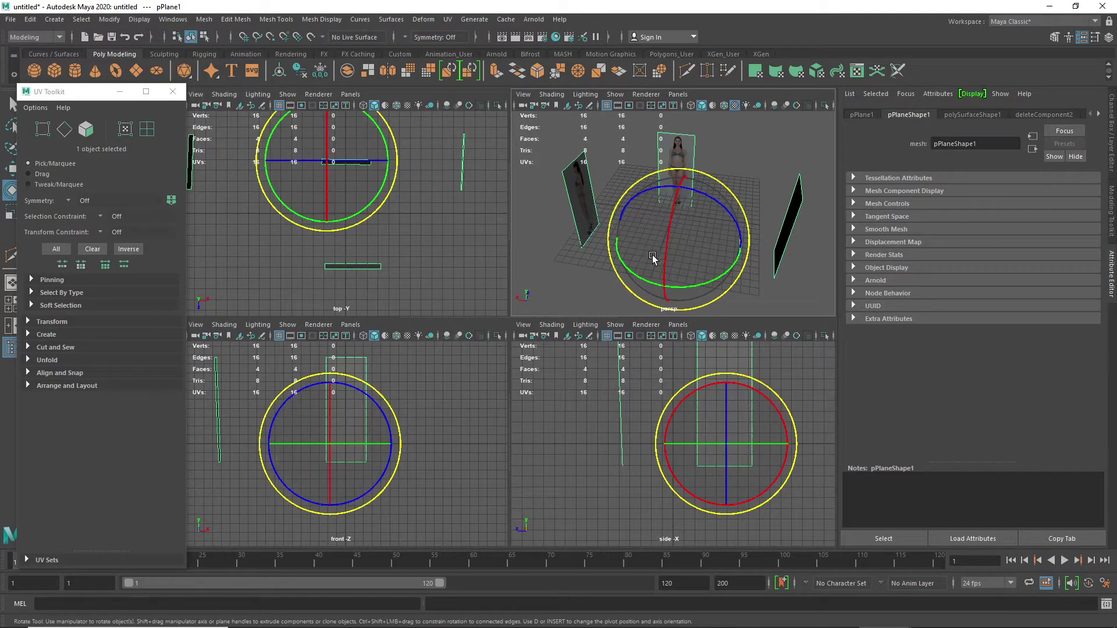
left_click_drag(668, 257, 535, 245, "alt")
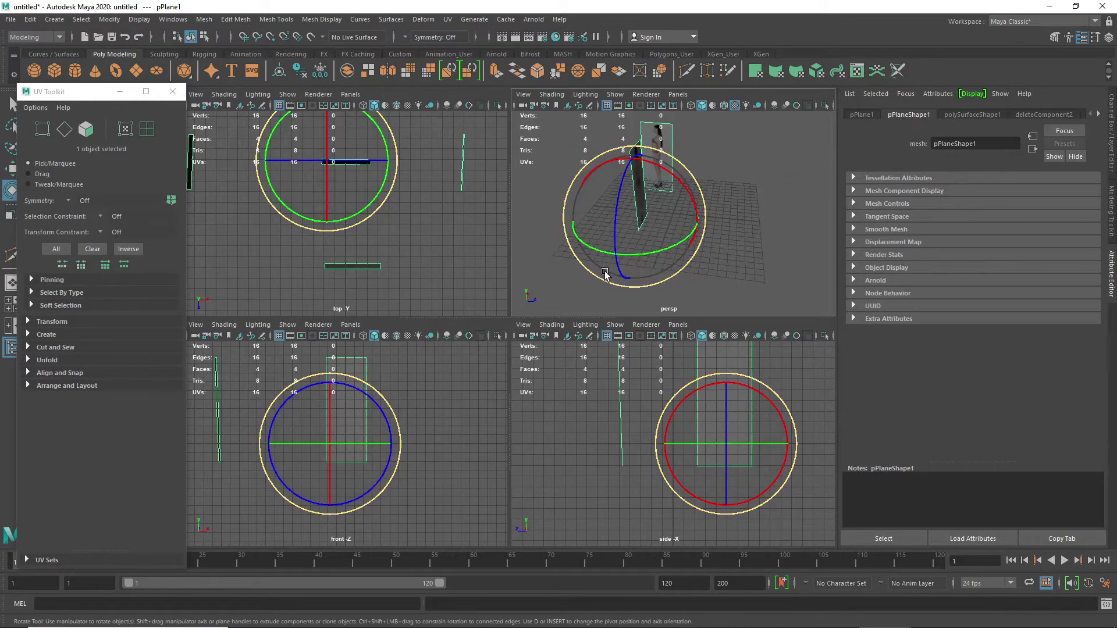
left_click_drag(602, 281, 692, 248, "alt")
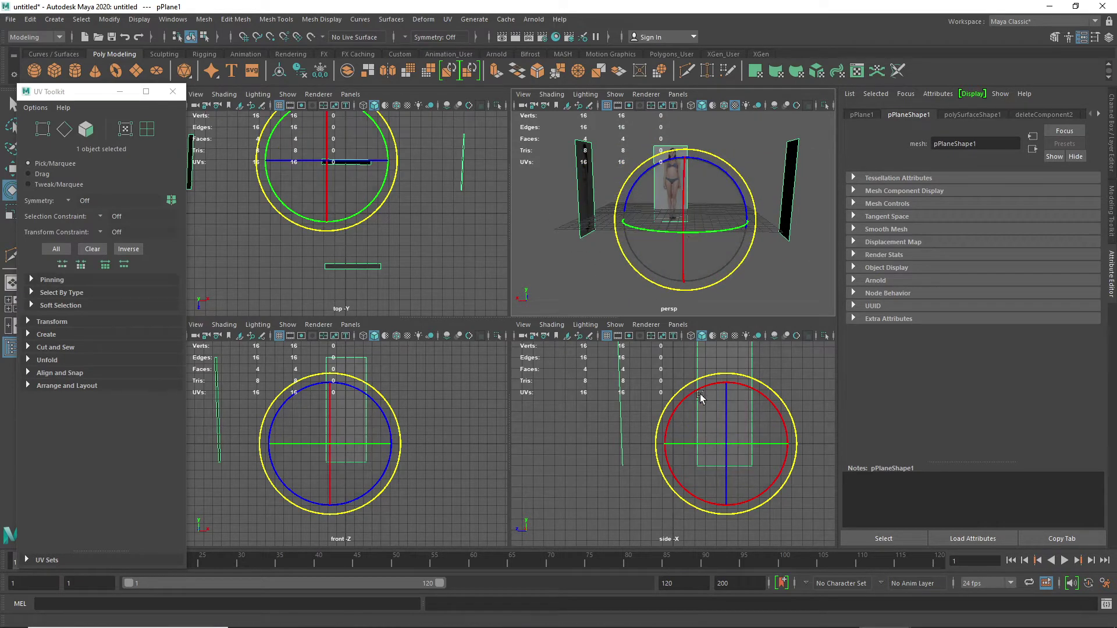
- Show textures in the side and front views, and replace the front view with a new orthographic Back view
left_click(734, 336)
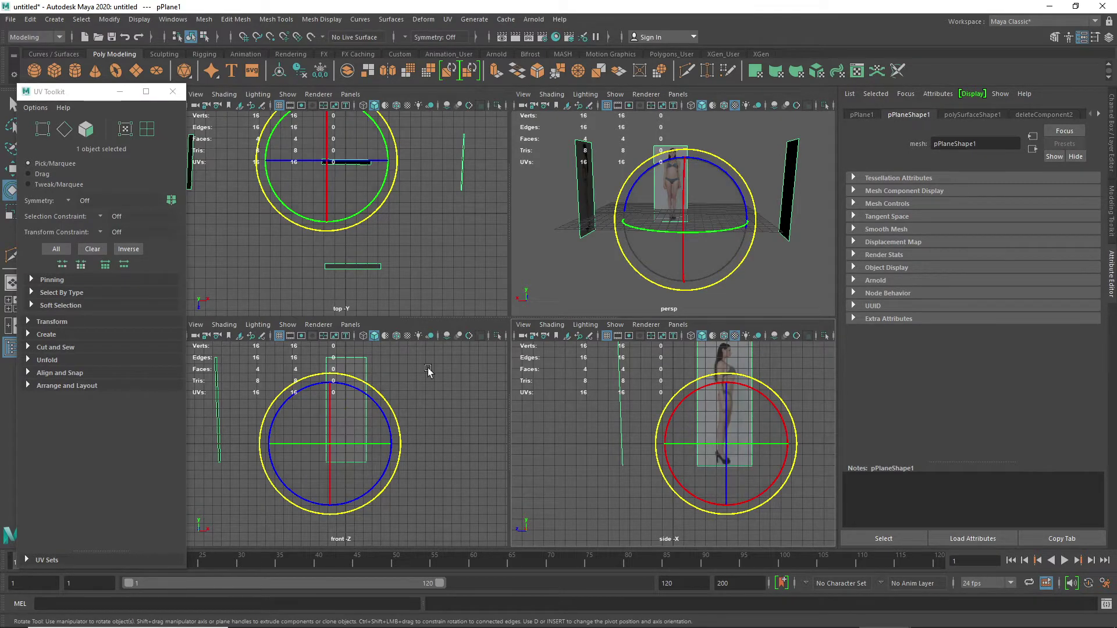
left_click(407, 337)
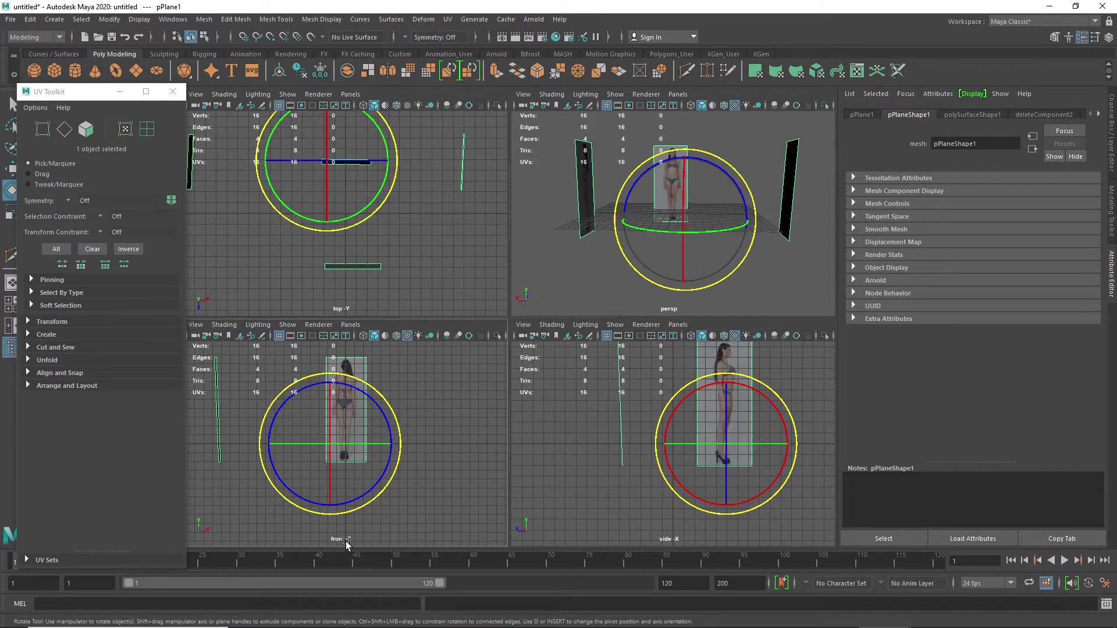
left_click(350, 324)
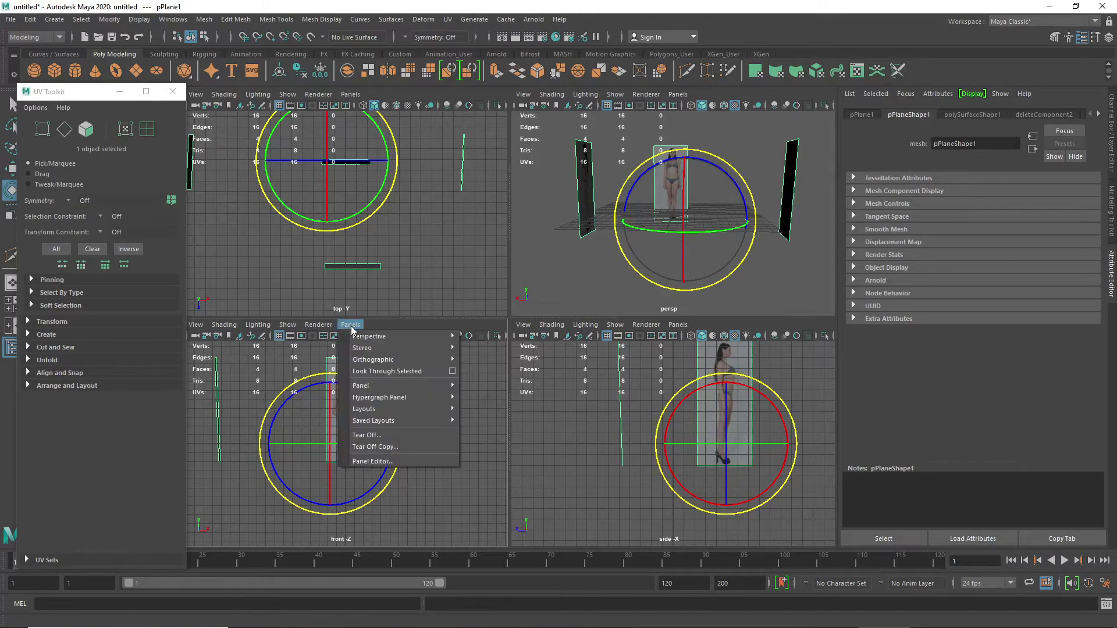
mouse_move(369, 360)
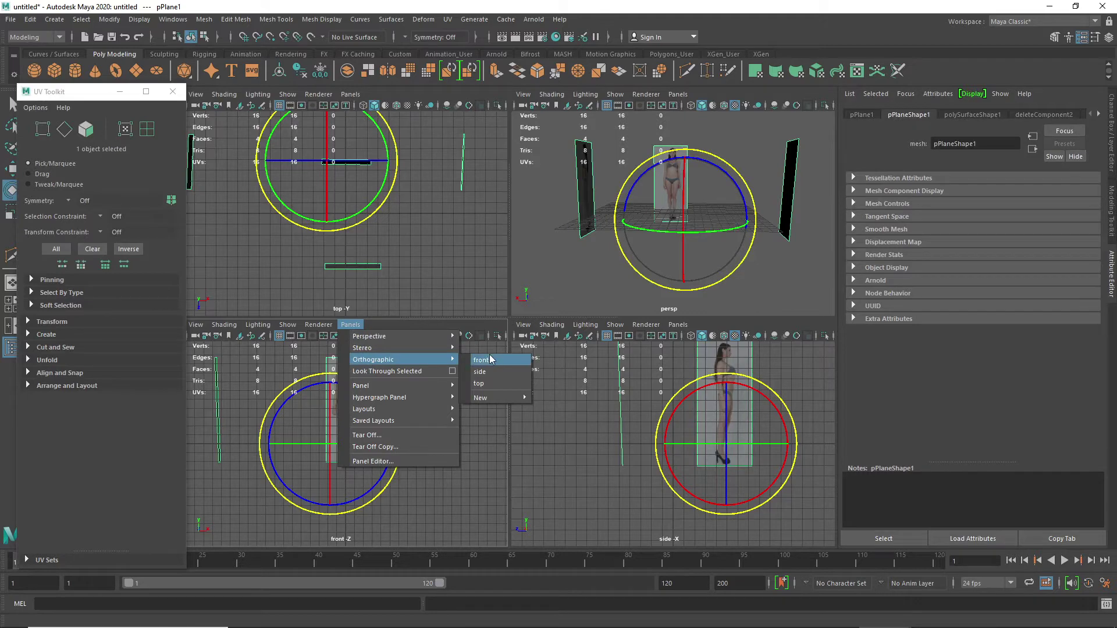
mouse_move(489, 401)
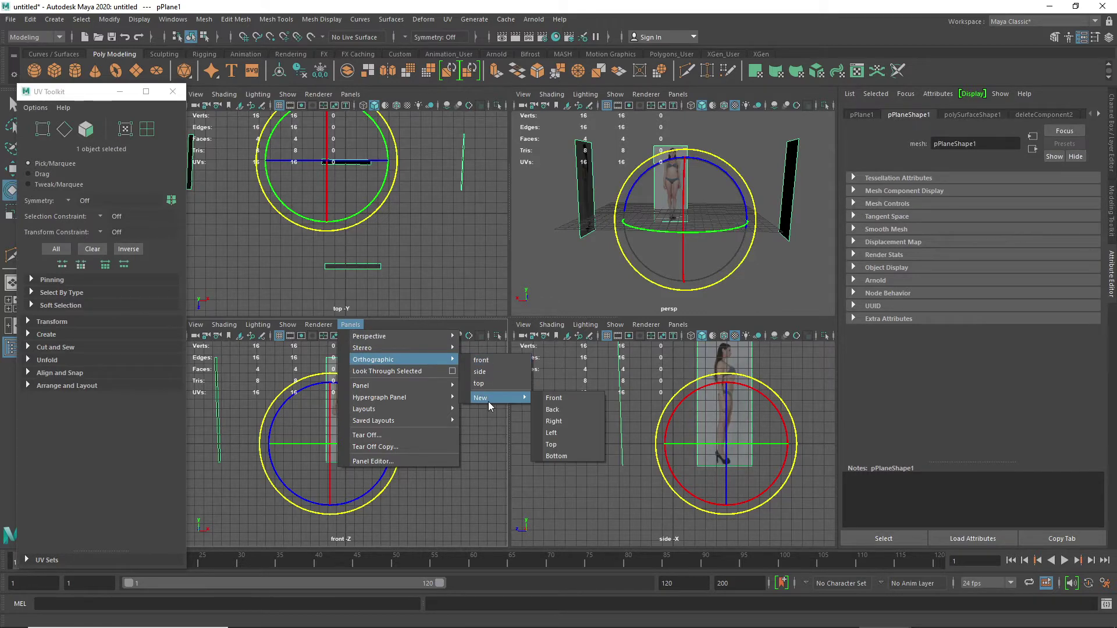
left_click(551, 410)
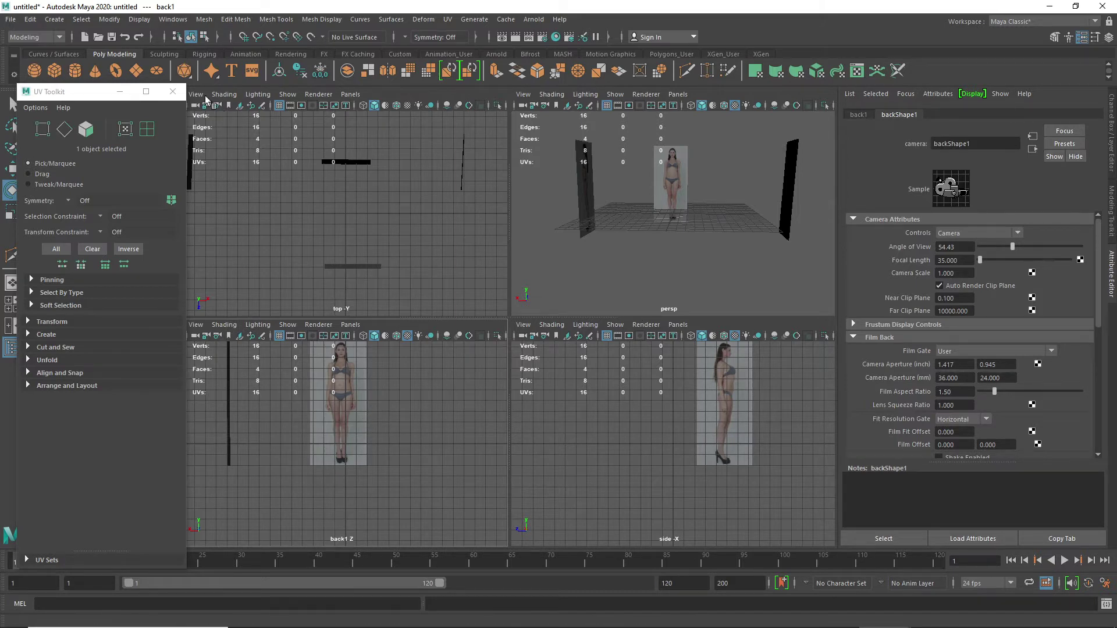
- Close the UV Toolkit and draw a polygon cylinder about 0.6 in radius and 5.3 high between the reference faces in the top view
left_click(173, 91)
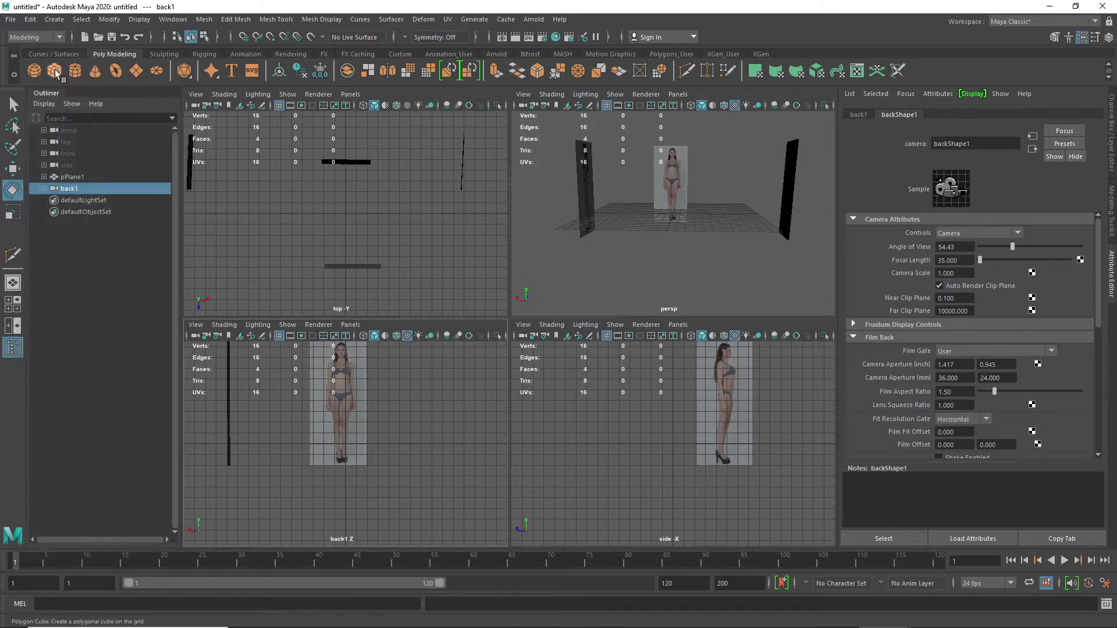
right_click_drag(353, 387, 341, 402, "shift")
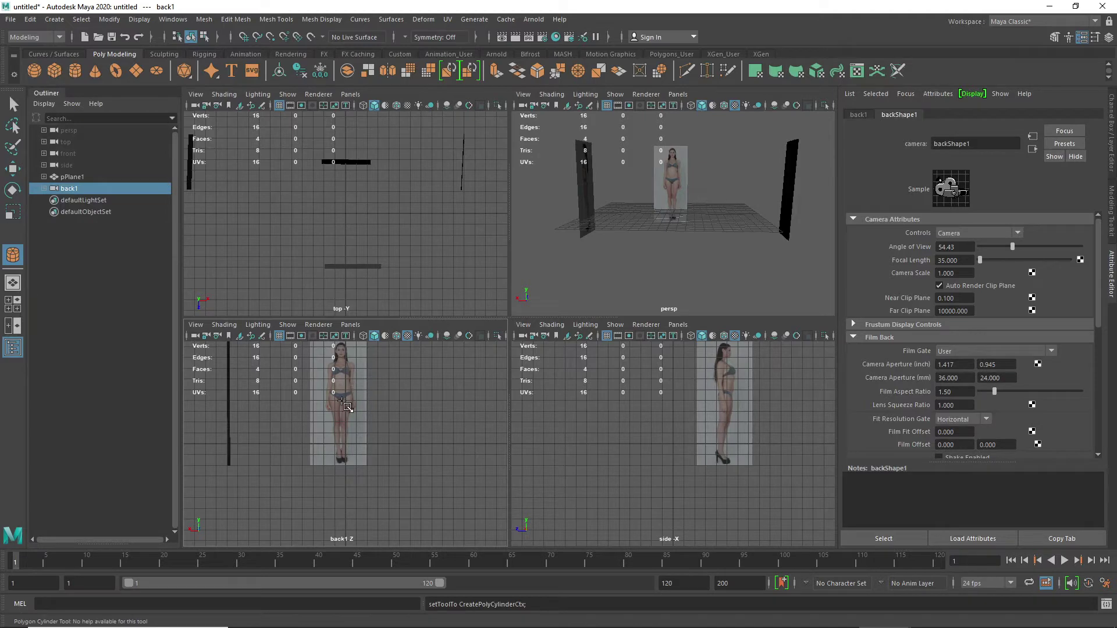
left_click_drag(365, 214, 366, 221)
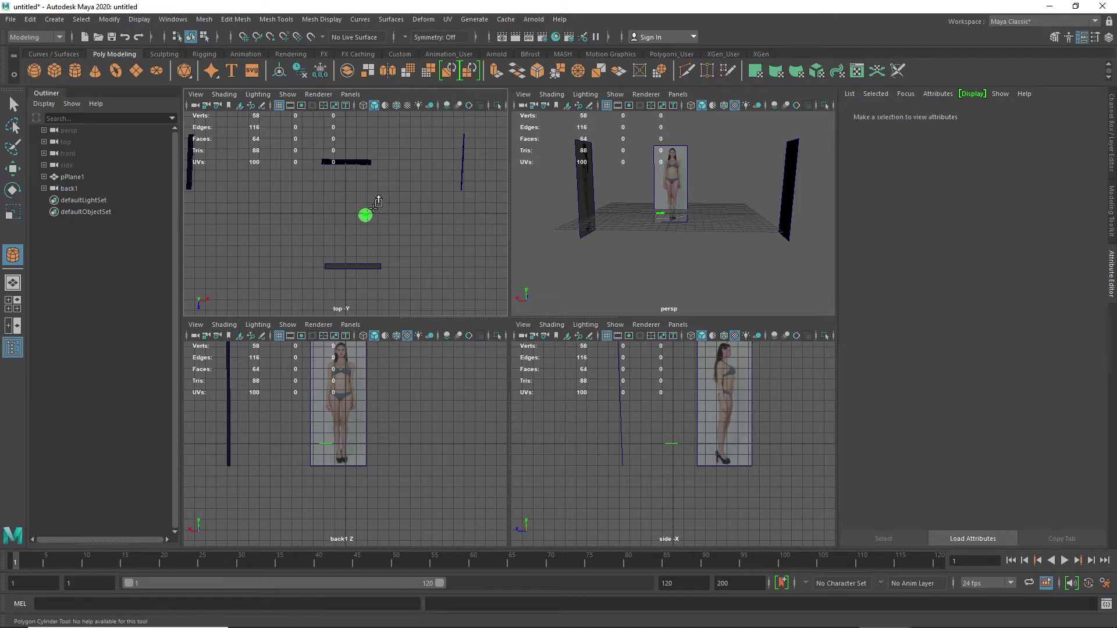
left_click_drag(367, 216, 367, 159)
- Set the cylinder's Subdivisions Axis to 6 and deselect it
left_click(981, 114)
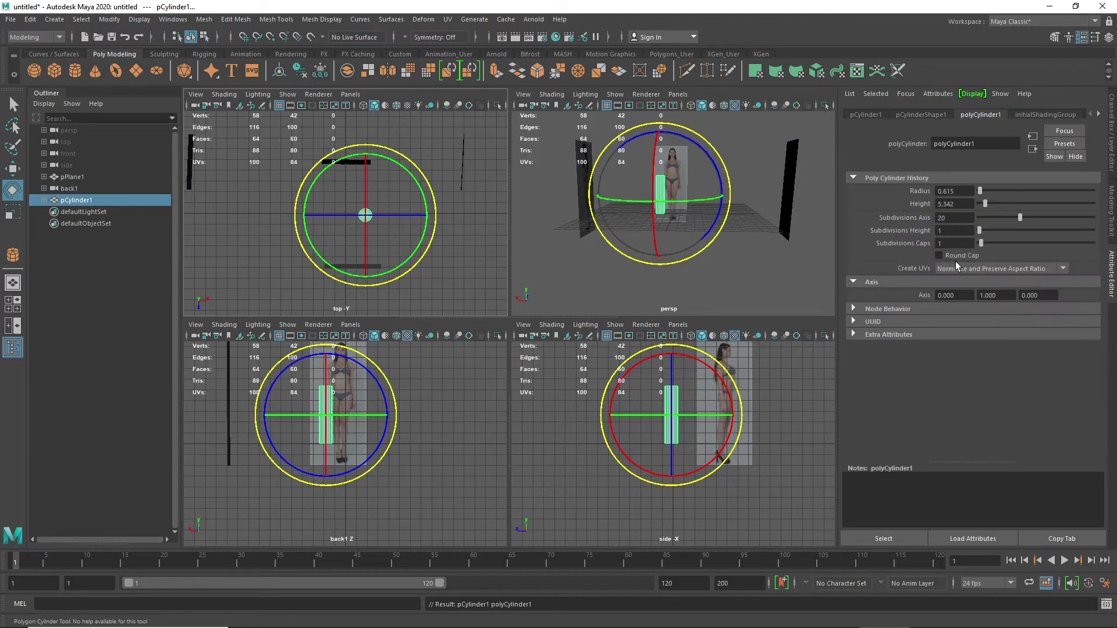
left_click_drag(951, 219, 940, 218)
type("6")
key("Return")
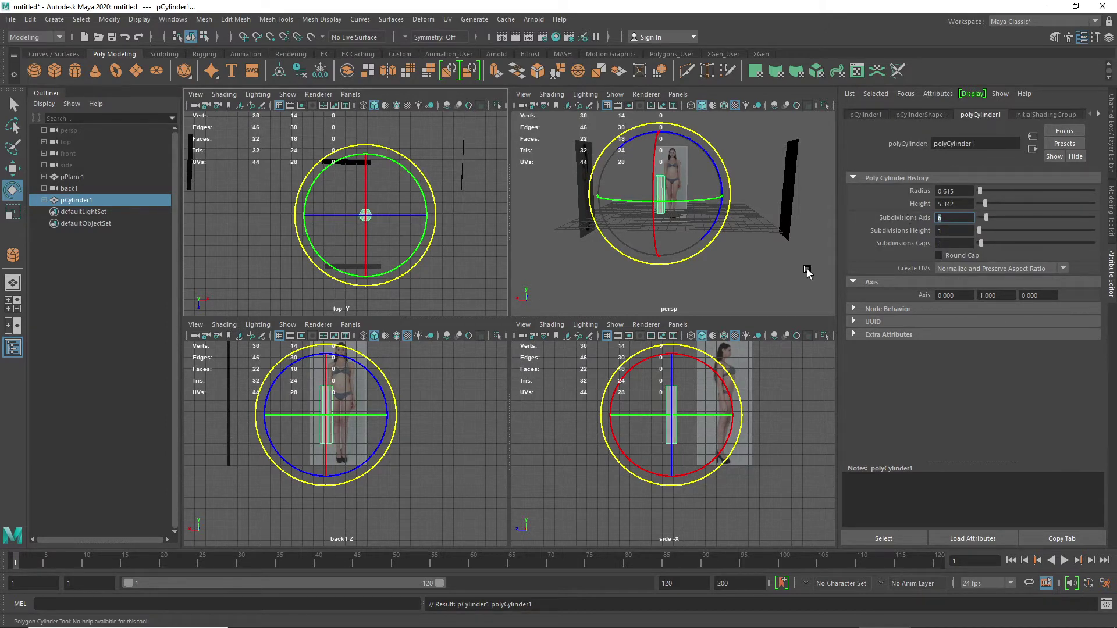
left_click(332, 417)
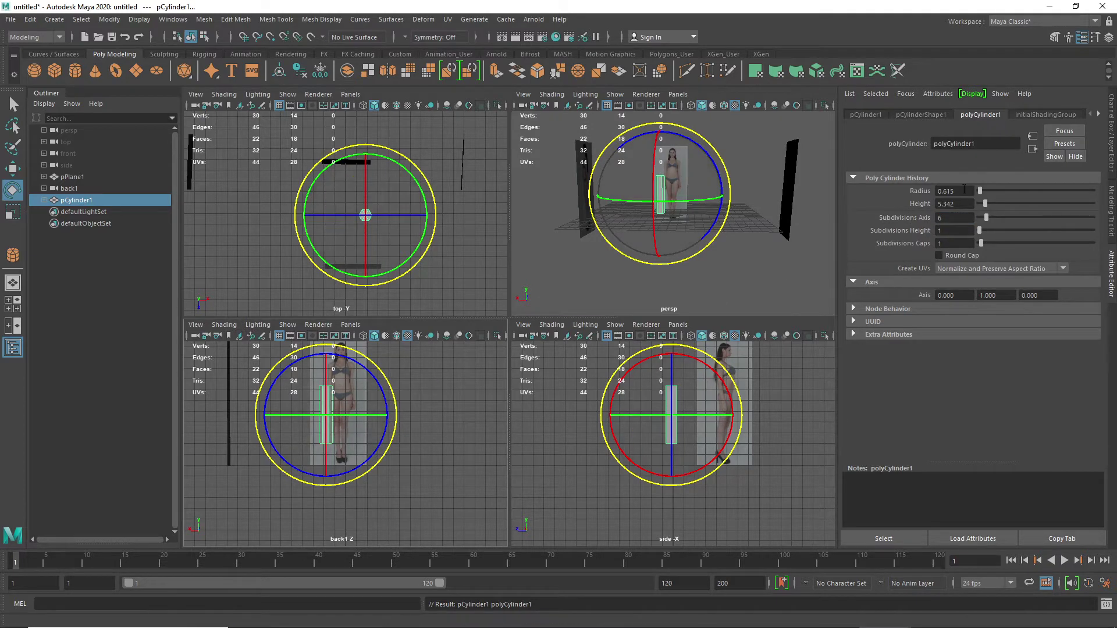
left_click(736, 266)
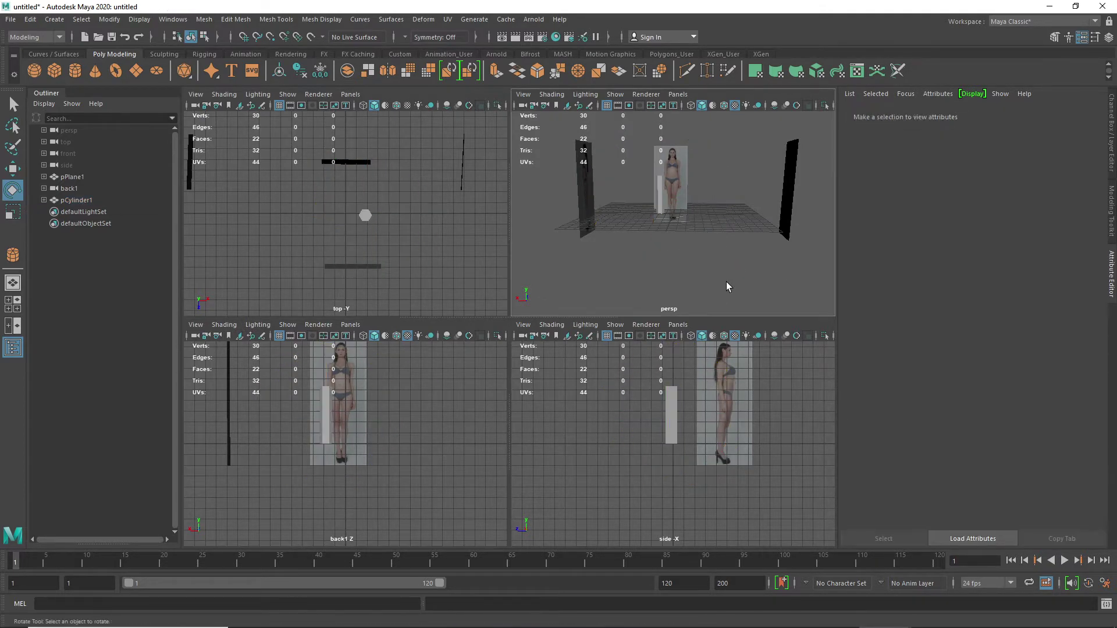
- Move the front-view and back-view faces together along negative Z until one reaches the cylinder, and return the plane to object mode
left_click(371, 268)
right_click(373, 269)
right_click_drag(371, 268, 377, 299)
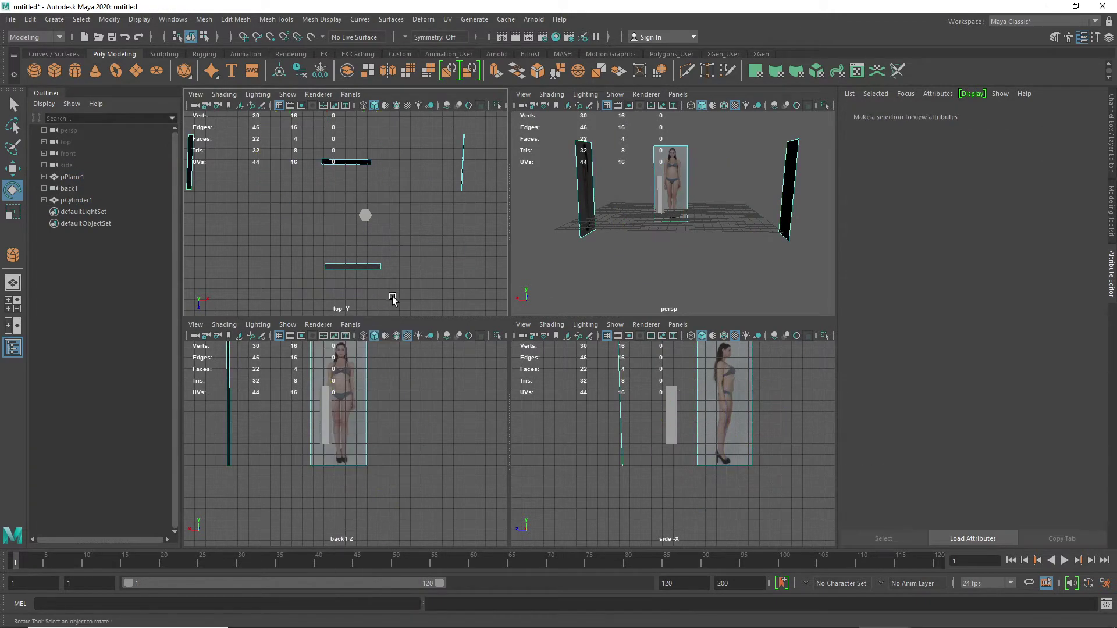
left_click_drag(351, 292, 322, 148)
key("w")
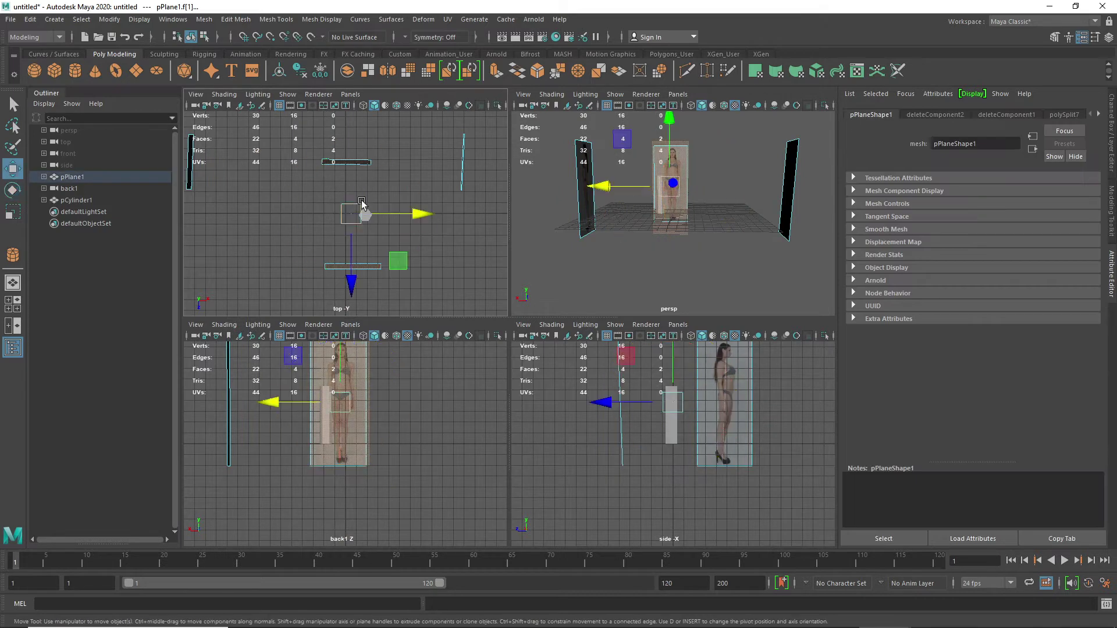
left_click_drag(353, 287, 355, 240)
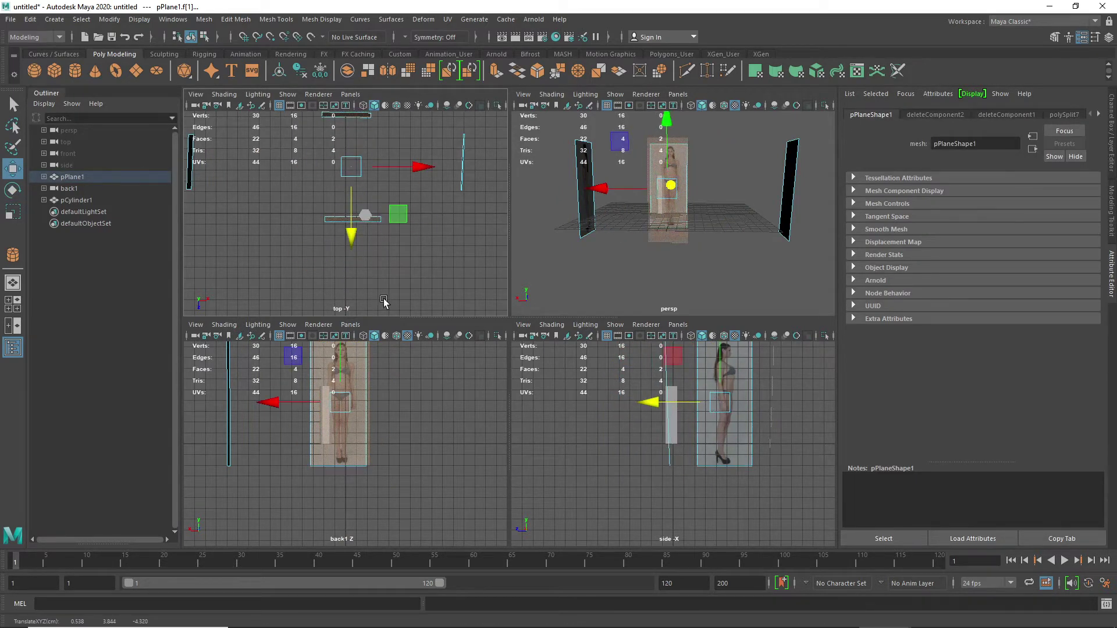
left_click(384, 302)
left_click(367, 216)
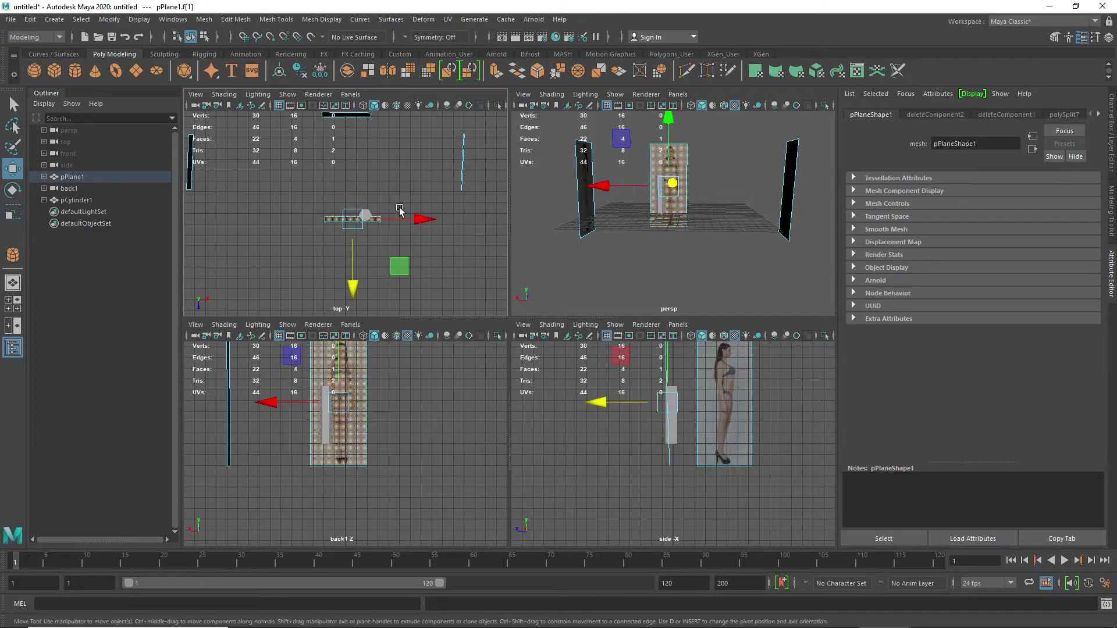
right_click_drag(474, 187, 508, 178)
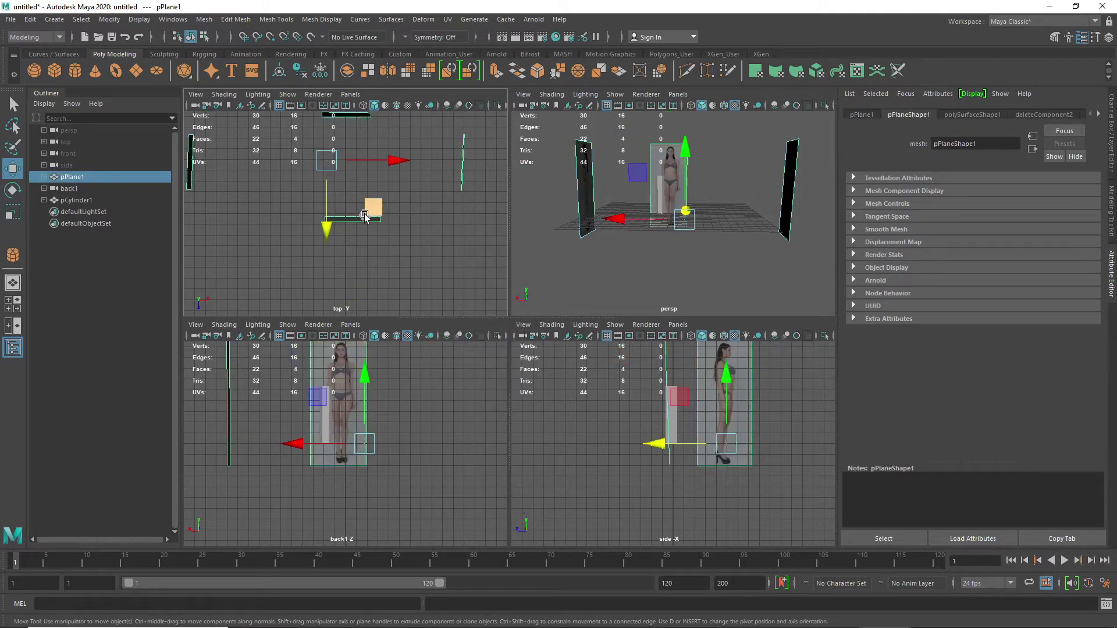
- Move the cylinder over the figure's leg, to about X -0.2, Y 1.7, Z -5.0
left_click(360, 233)
left_click(365, 213)
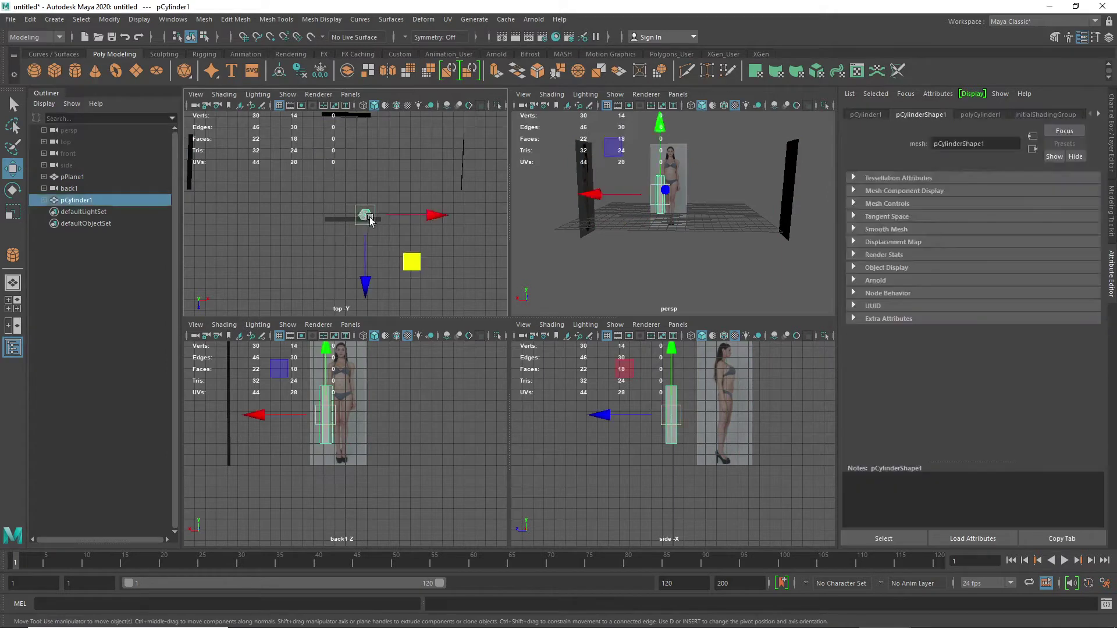
left_click_drag(366, 270, 366, 224)
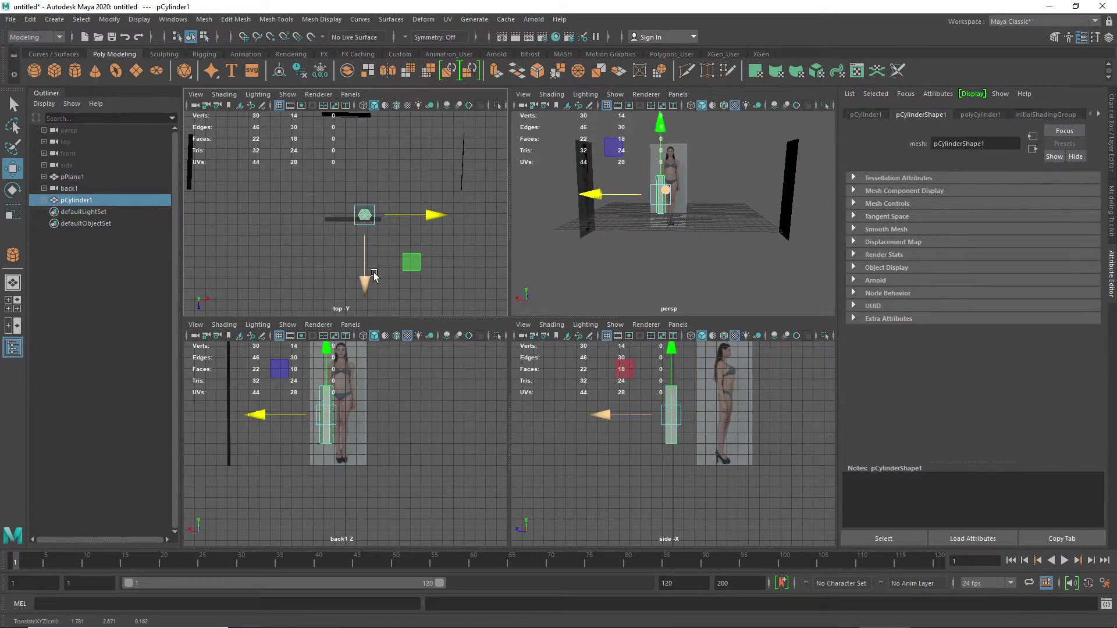
left_click_drag(368, 284, 368, 229)
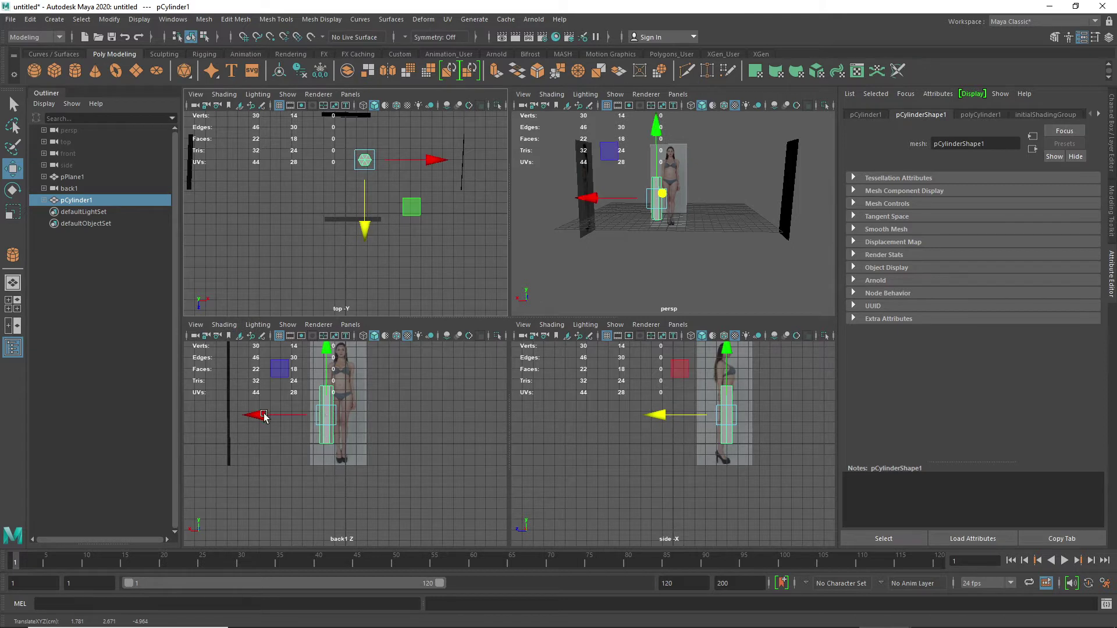
left_click_drag(264, 413, 285, 412)
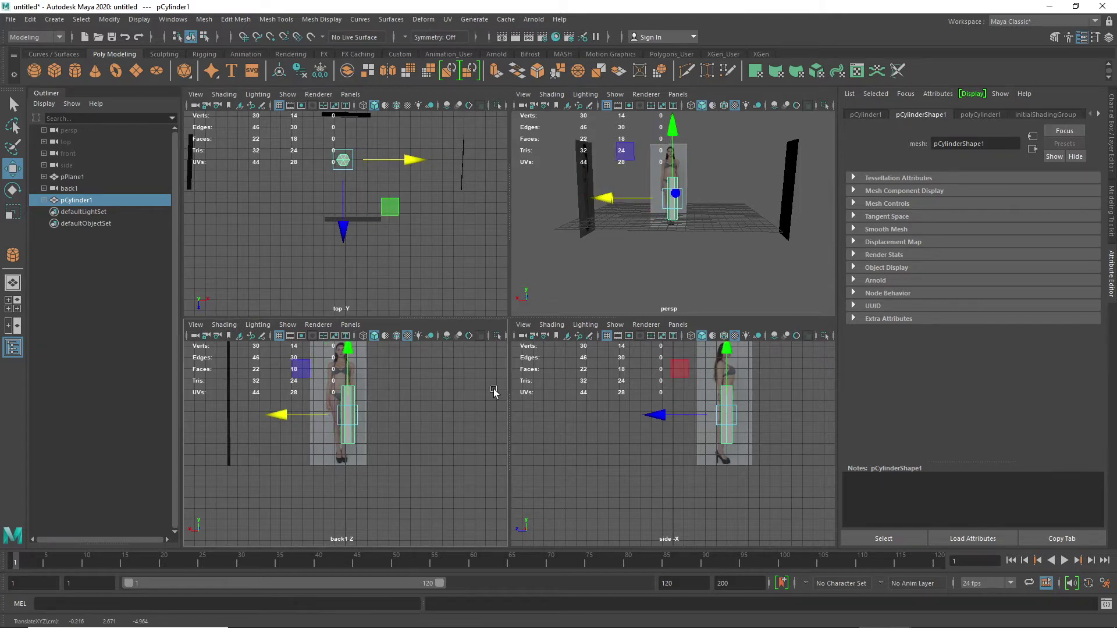
left_click_drag(349, 368, 347, 394)
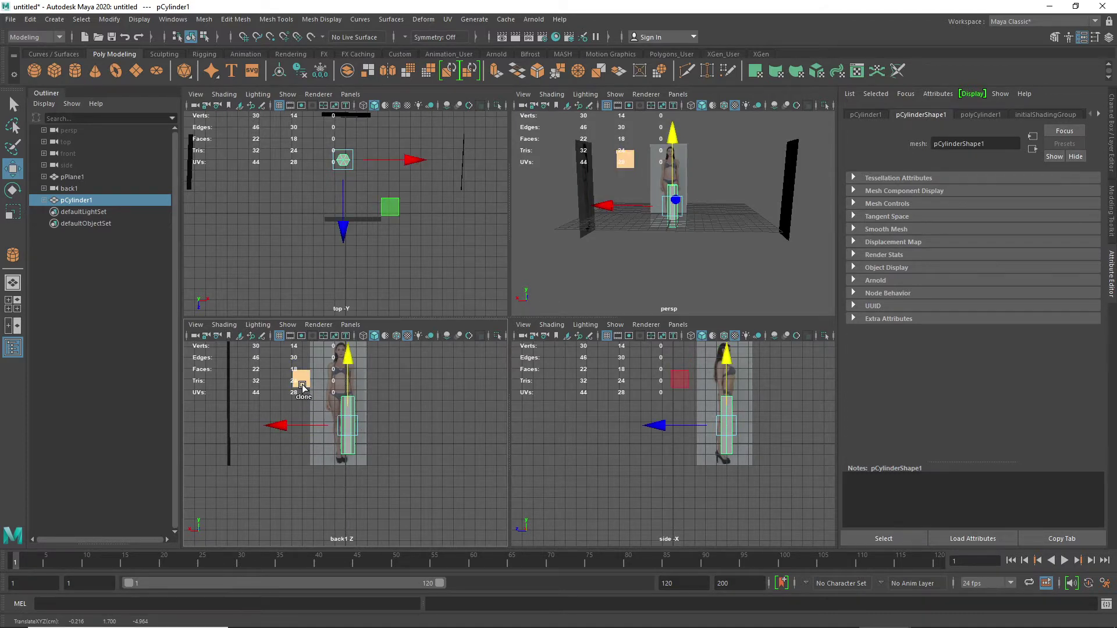
- Clone the cylinder twice, placing one copy over the torso and another beside the figure, and maximize the back view
mouse_move(304, 385)
left_mouse_down("shift")
mouse_move(303, 345)
mouse_move(333, 352)
left_mouse_up("shift")
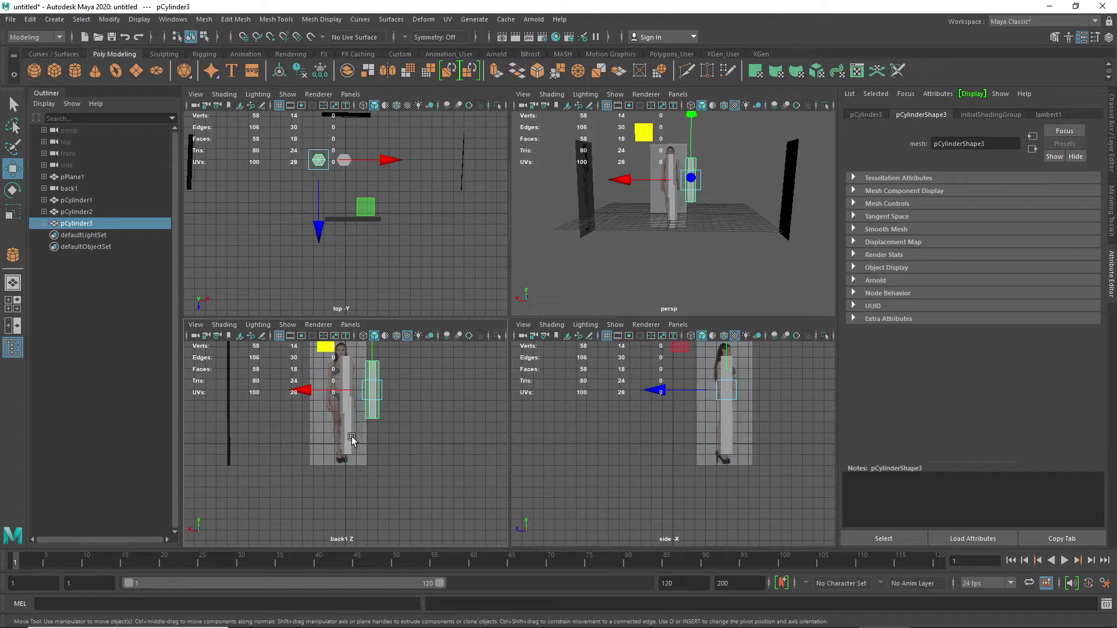
key("space")
scroll(498, 233, "up", 2)
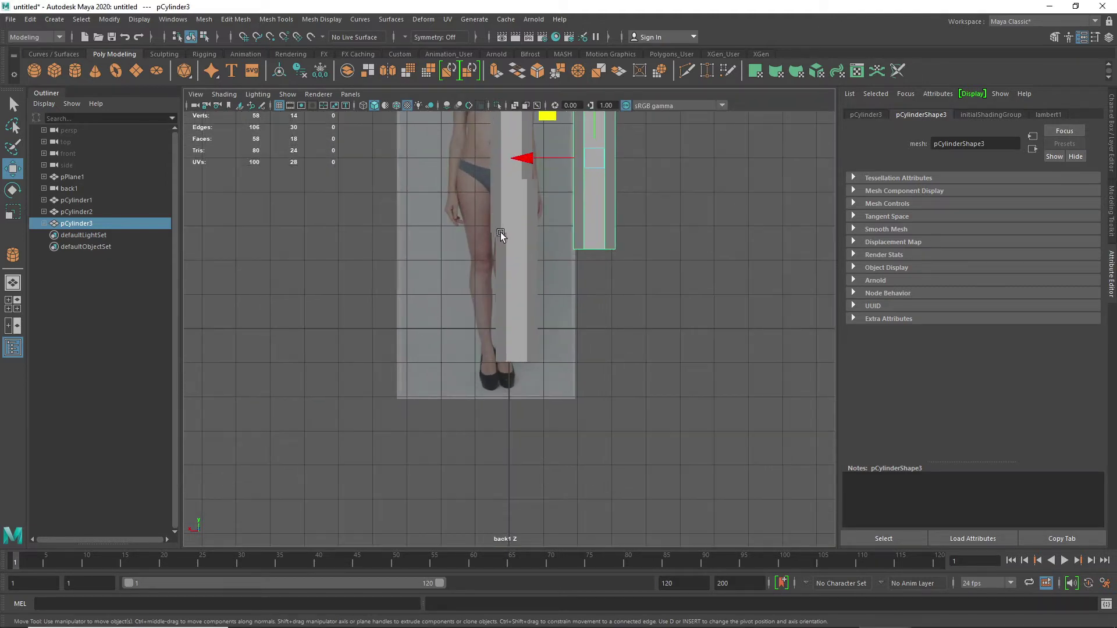
- Select the reference plane and assign it to a new display layer
left_click(497, 147)
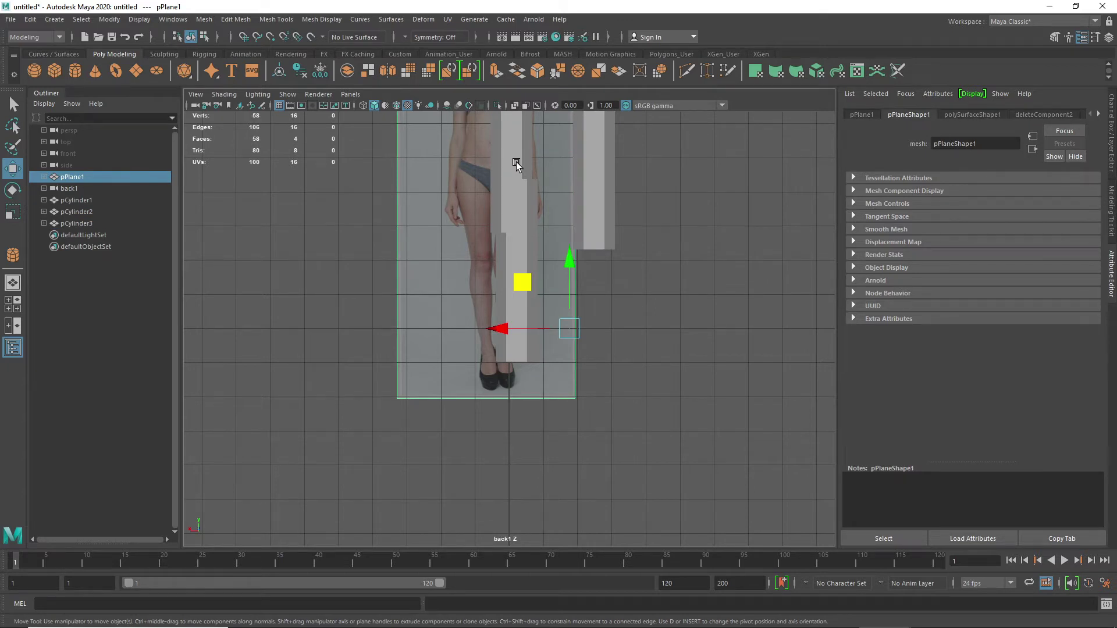
middle_click_drag(515, 161, 513, 301, "alt")
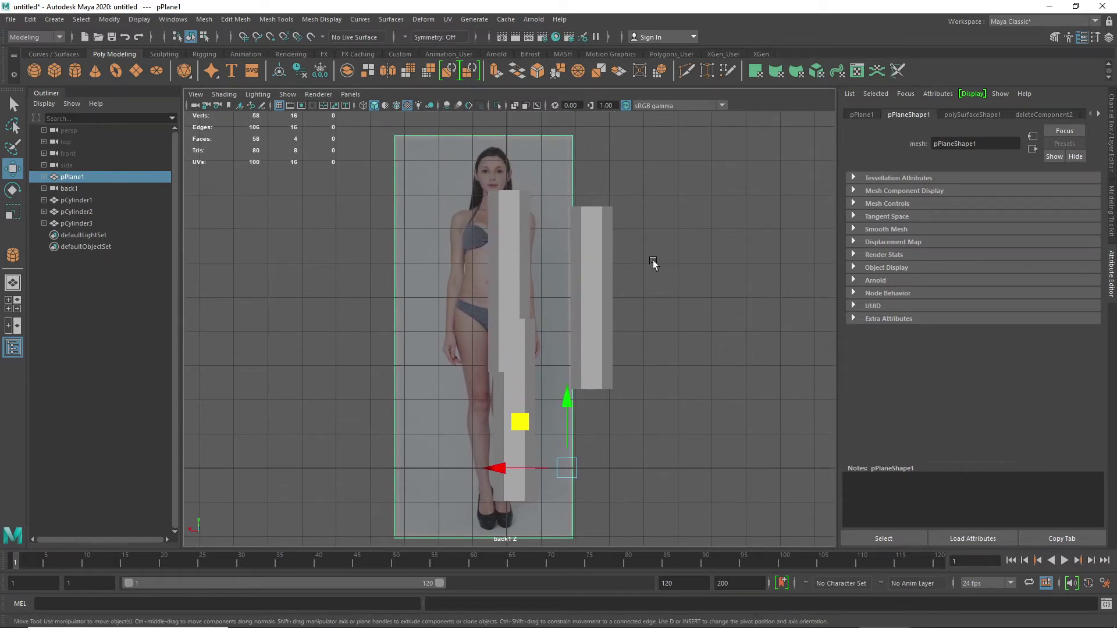
left_click(653, 262)
left_click(500, 222)
left_click(1112, 142)
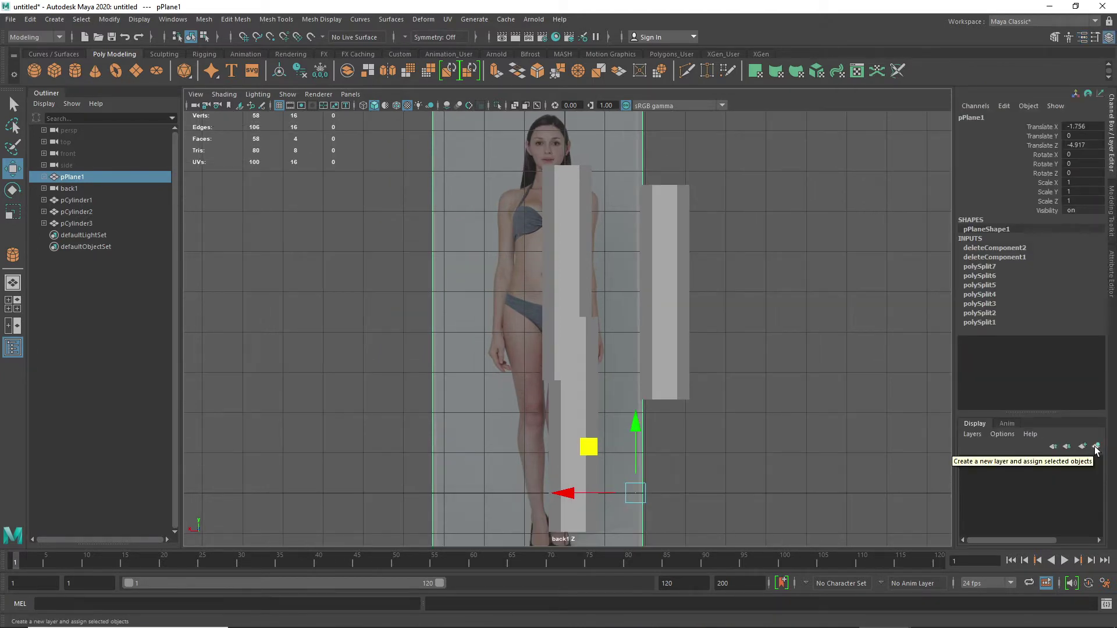
left_click(1096, 447)
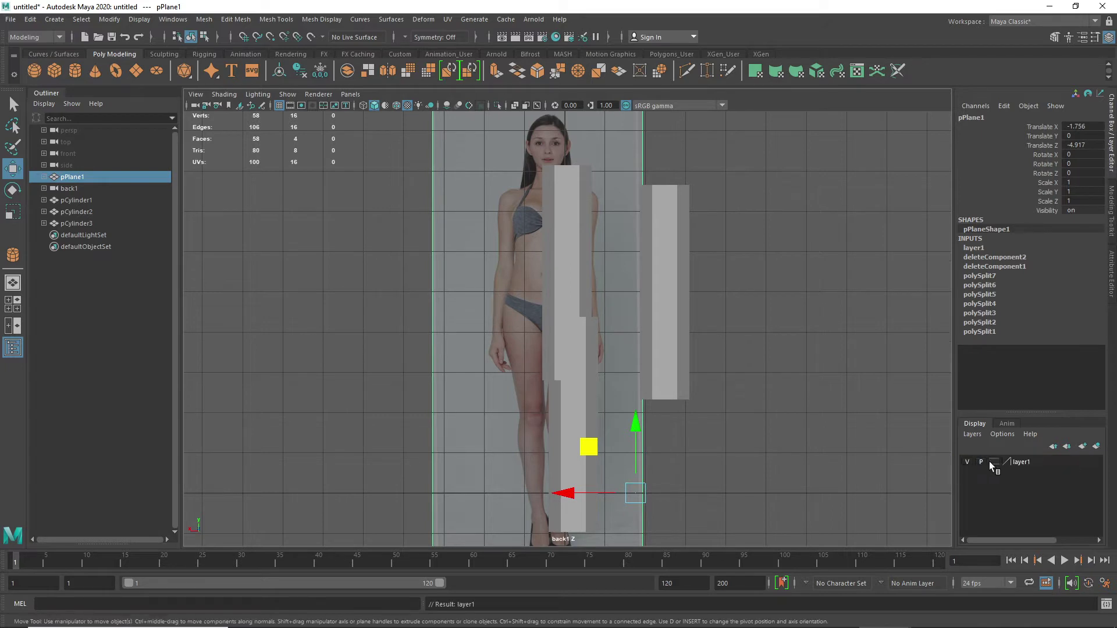
- Set the reference plane's display layer to Reference mode and test that box-selecting over the figure picks only the leg cylinder
left_click(994, 462)
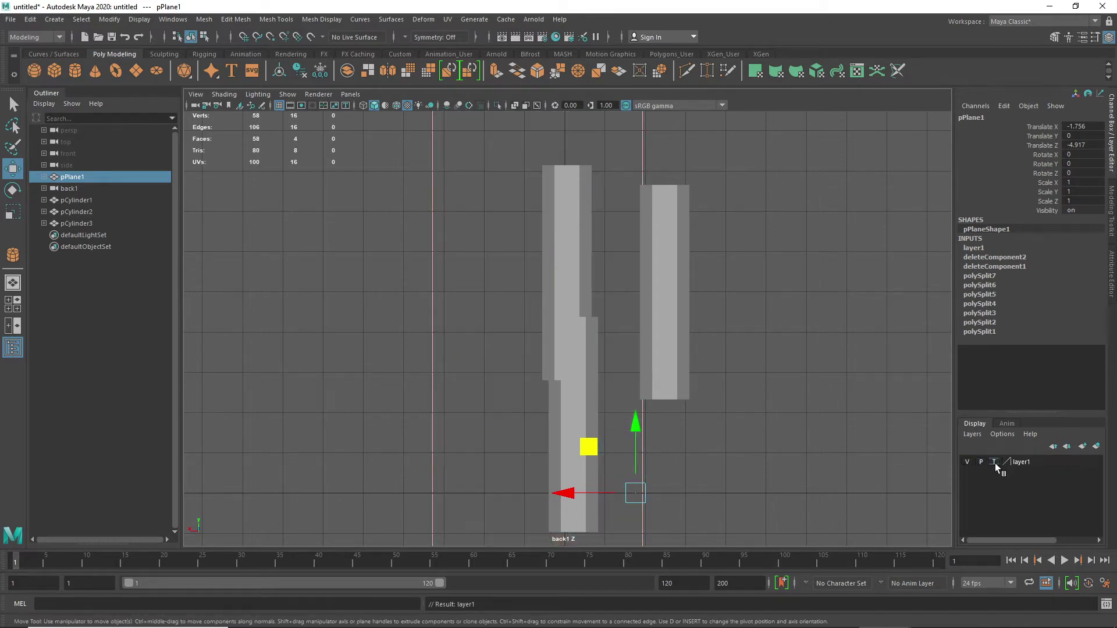
left_click(994, 461)
left_click(761, 470)
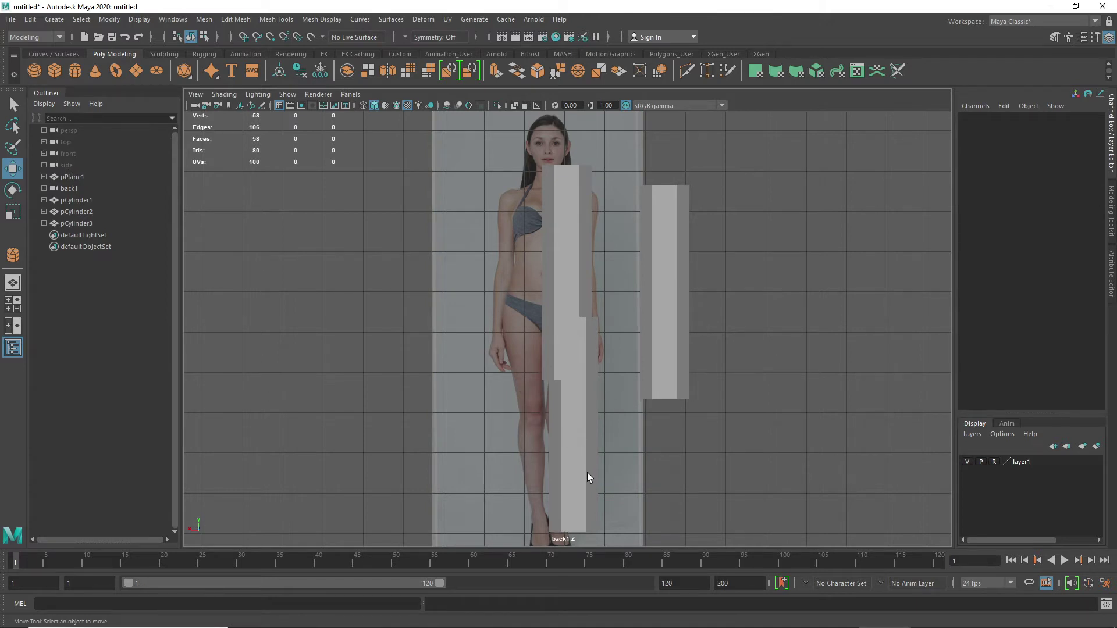
left_click_drag(682, 486, 540, 460)
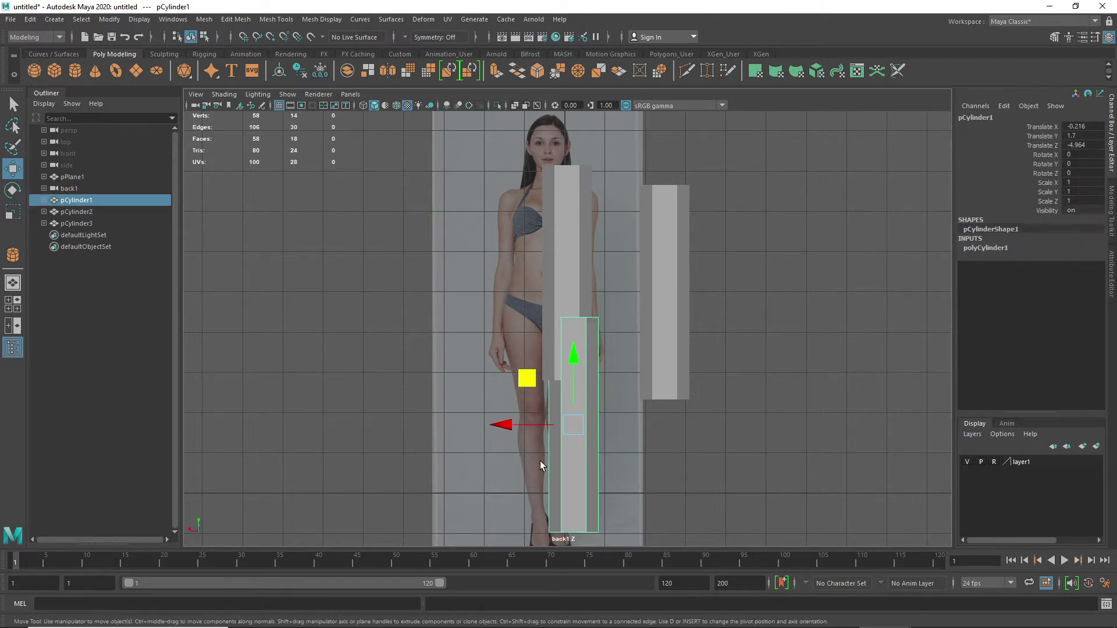
left_click(600, 281)
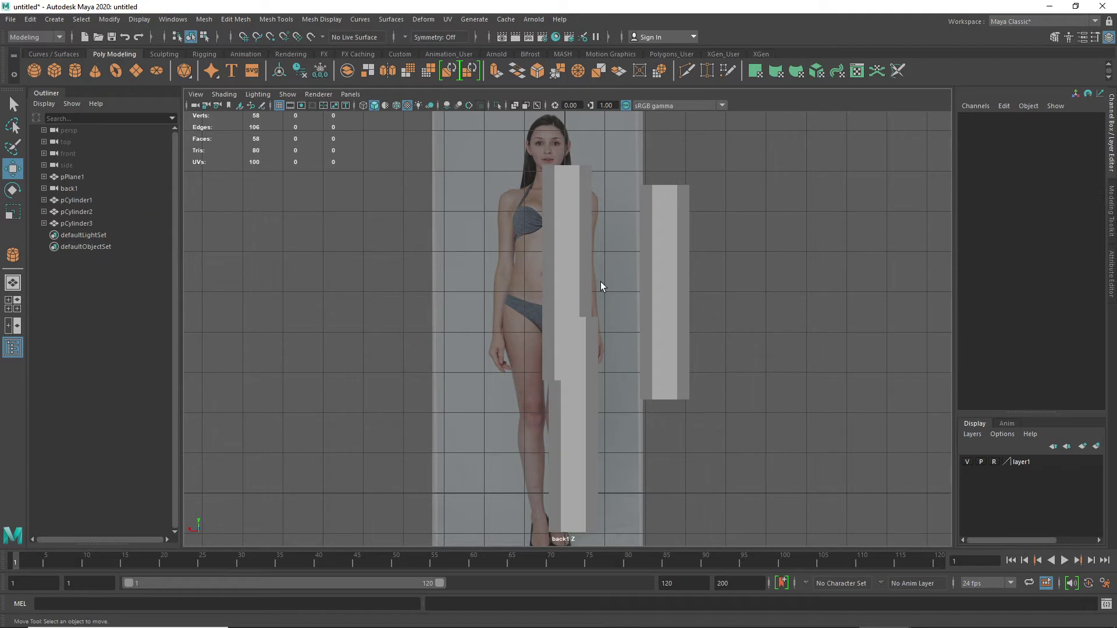
- Move the torso cylinder off the figure, to the side opposite the other spare cylinder
left_click_drag(601, 243, 519, 279)
left_click_drag(530, 234, 387, 218)
left_click(564, 428)
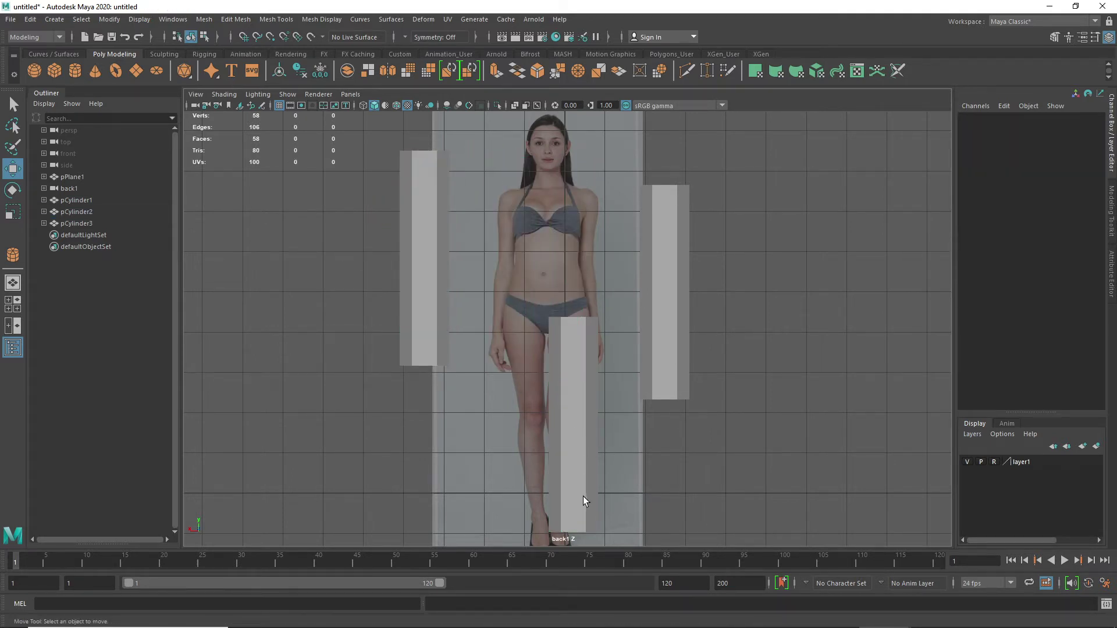
- Set the leg cylinder's height subdivisions to 5
left_click(570, 476)
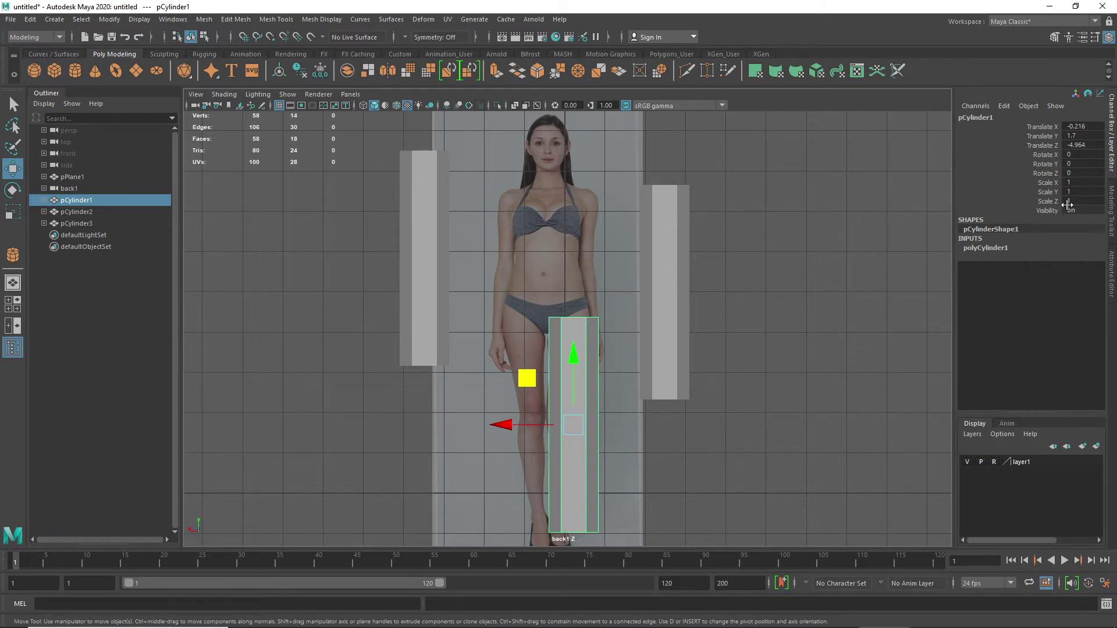
left_click(1111, 270)
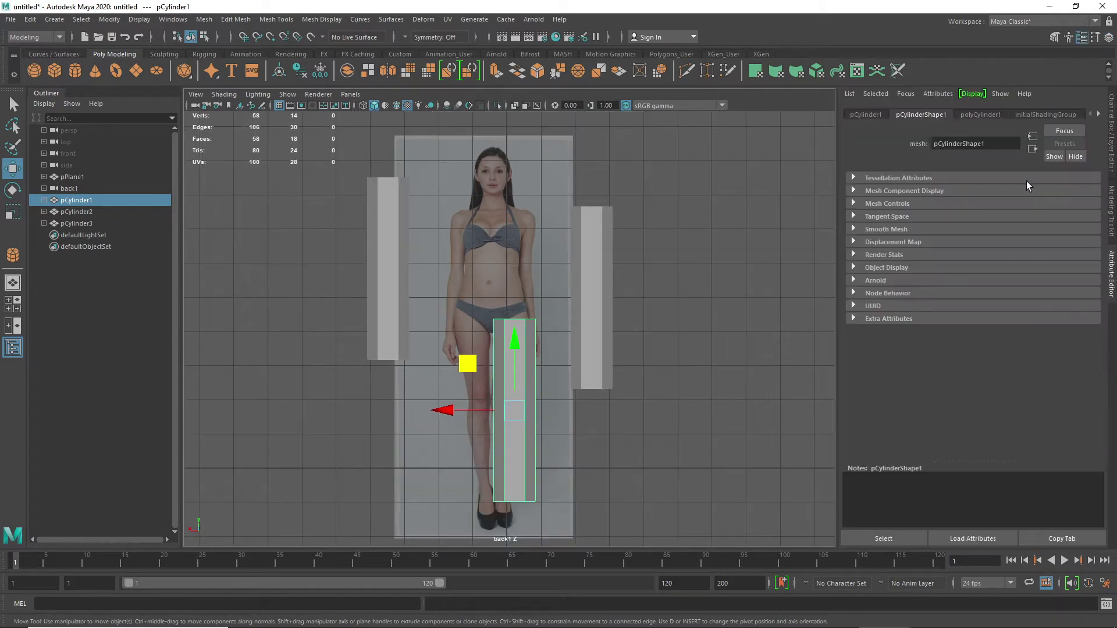
left_click(982, 115)
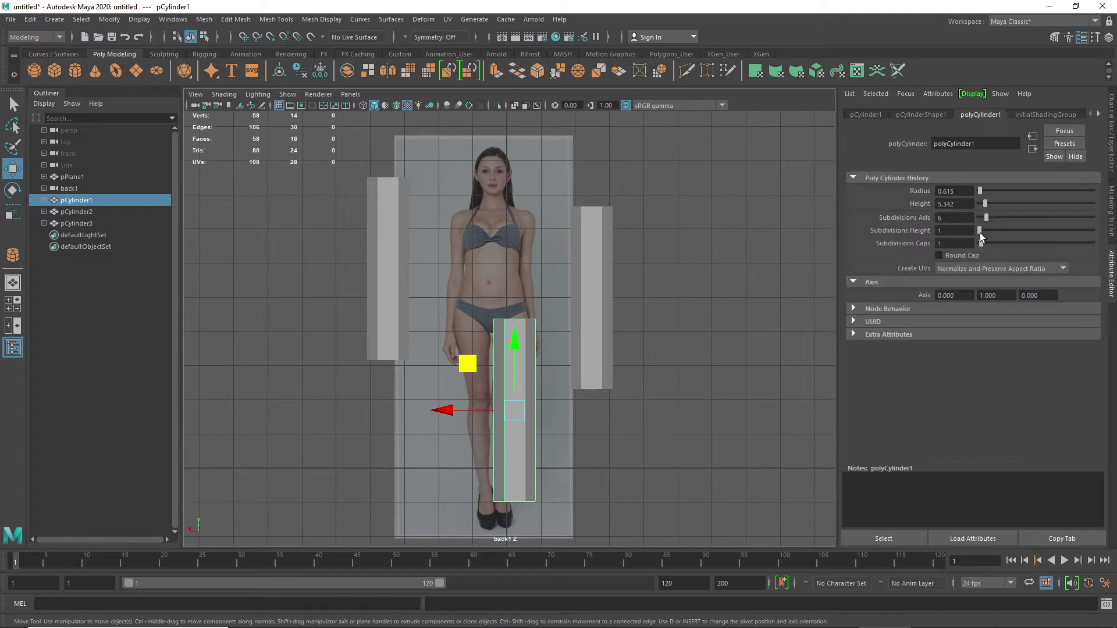
left_click_drag(980, 231, 988, 233)
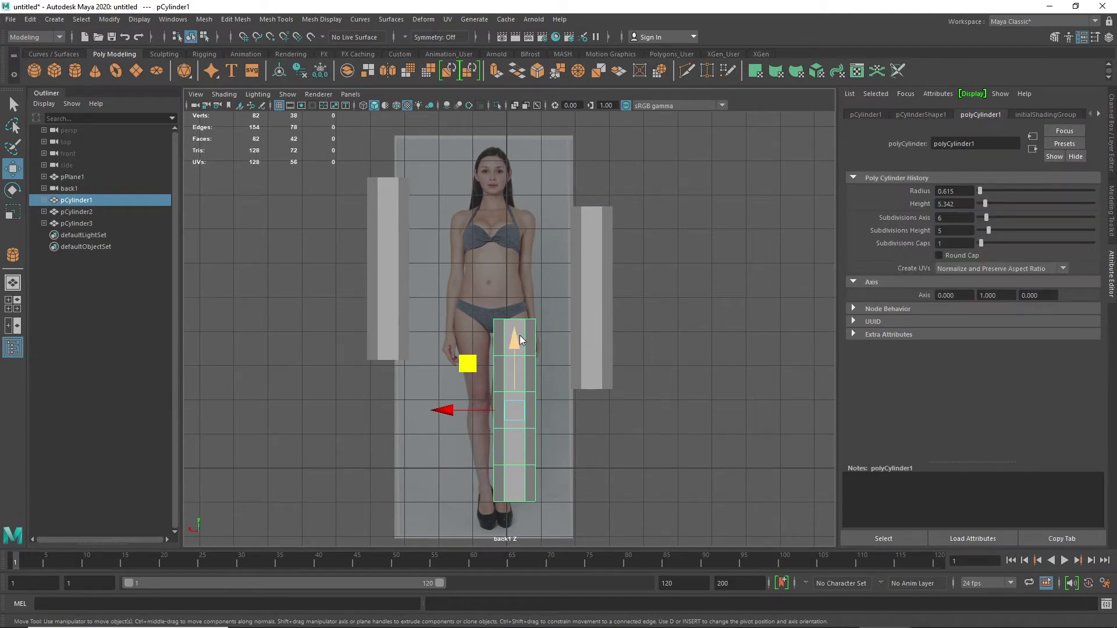
- In vertex mode, raise the leg cylinder's outer top vertices toward the hip and adjust the vertex nearer the middle
right_click_drag(519, 341, 499, 297)
left_click_drag(549, 301, 513, 330)
left_click_drag(492, 277, 488, 267)
scroll(516, 314, "up", 3)
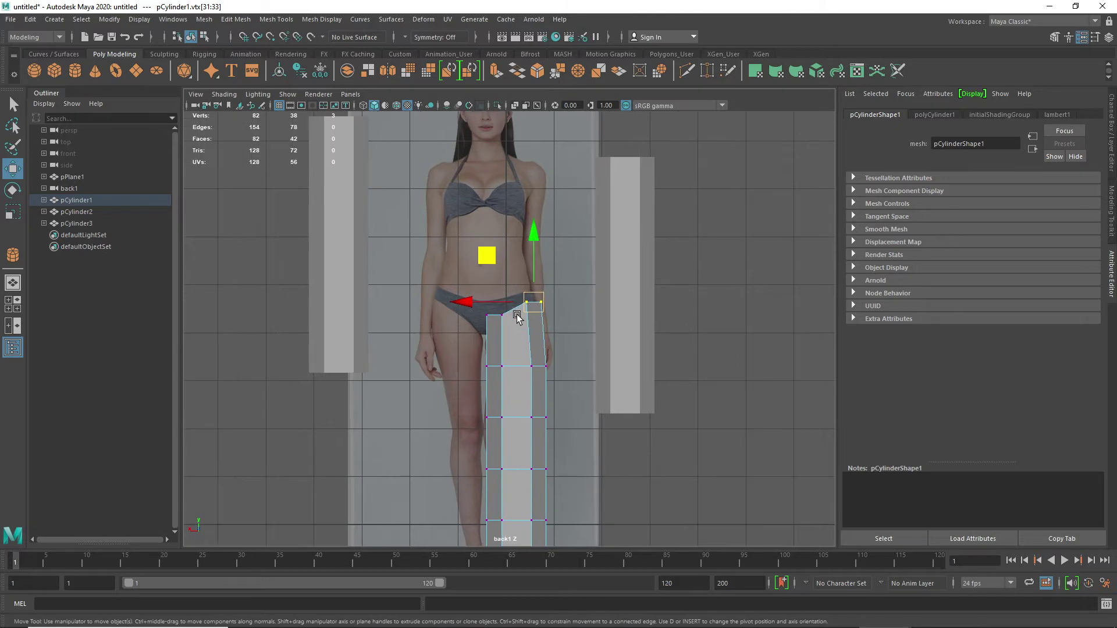
left_click_drag(519, 301, 531, 312)
left_click_drag(484, 258, 479, 262)
- Pull the outermost top vertex inward and lower the inner top vertices so the cylinder's top follows the bikini line
left_click_drag(571, 276, 529, 316)
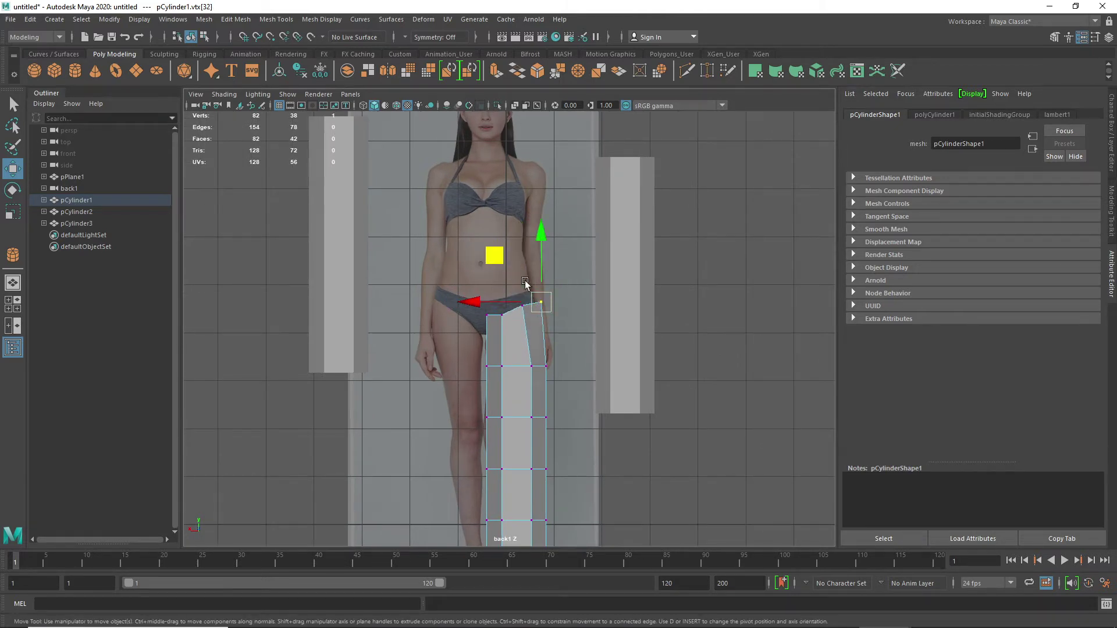
left_click_drag(496, 258, 491, 259)
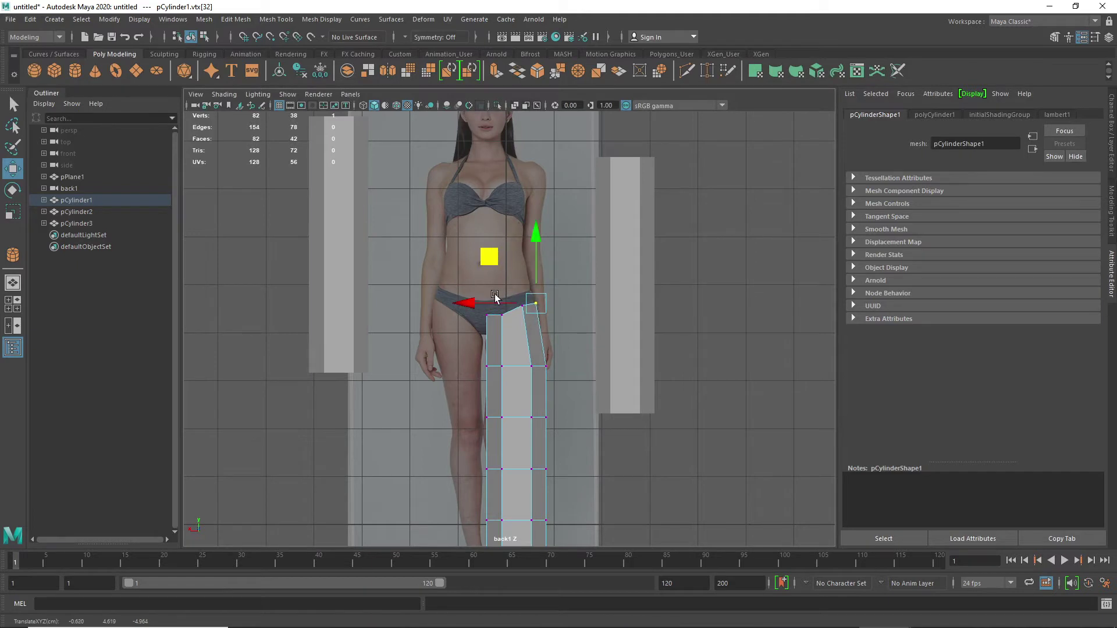
left_click_drag(477, 333, 496, 305)
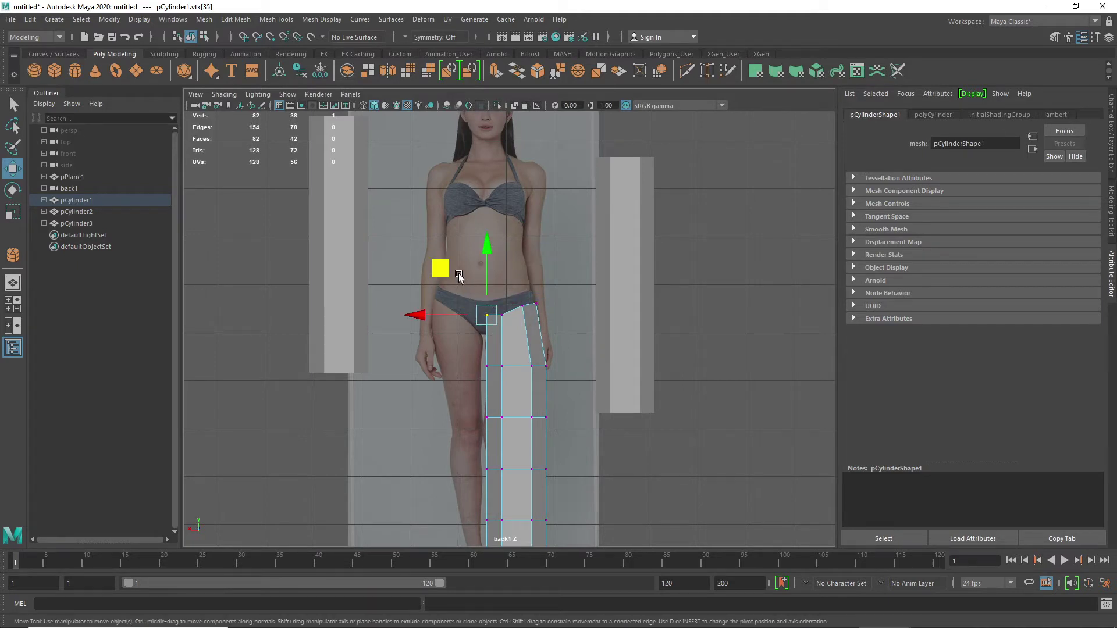
mouse_move(444, 268)
left_mouse_down()
mouse_move(448, 301)
mouse_move(444, 287)
left_mouse_up()
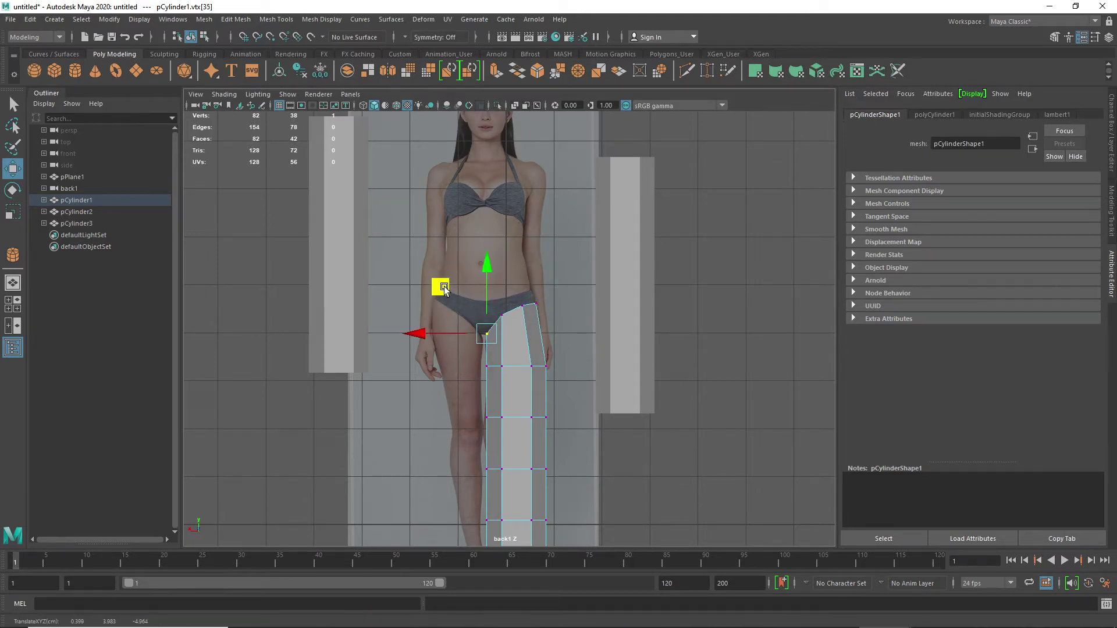
left_click_drag(512, 299, 494, 329)
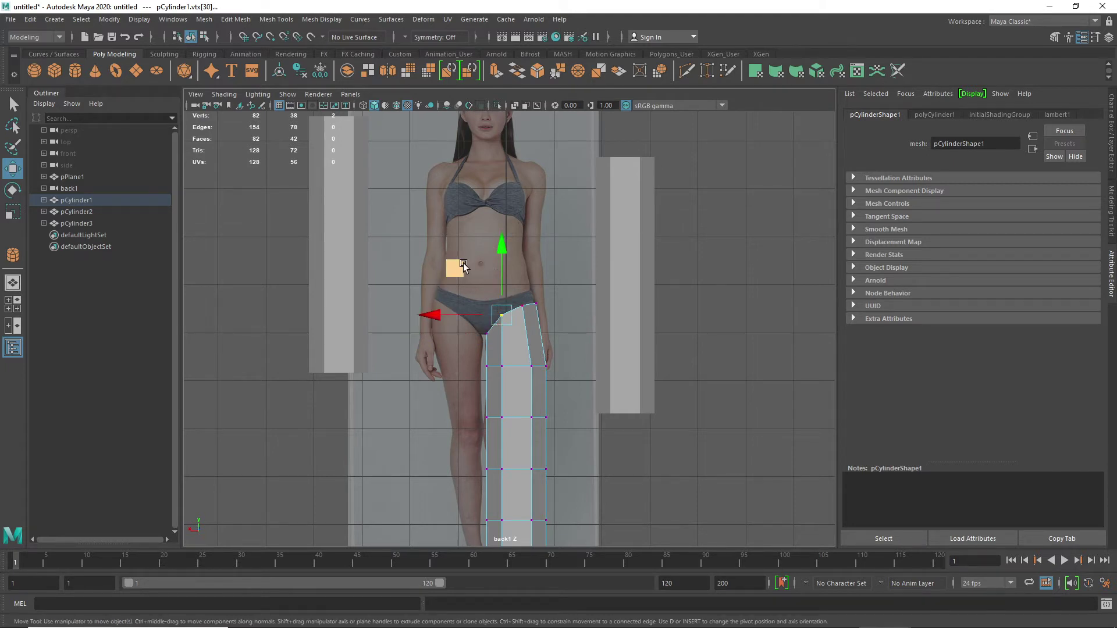
mouse_move(458, 266)
left_mouse_down()
mouse_move(459, 289)
mouse_move(458, 271)
left_mouse_up()
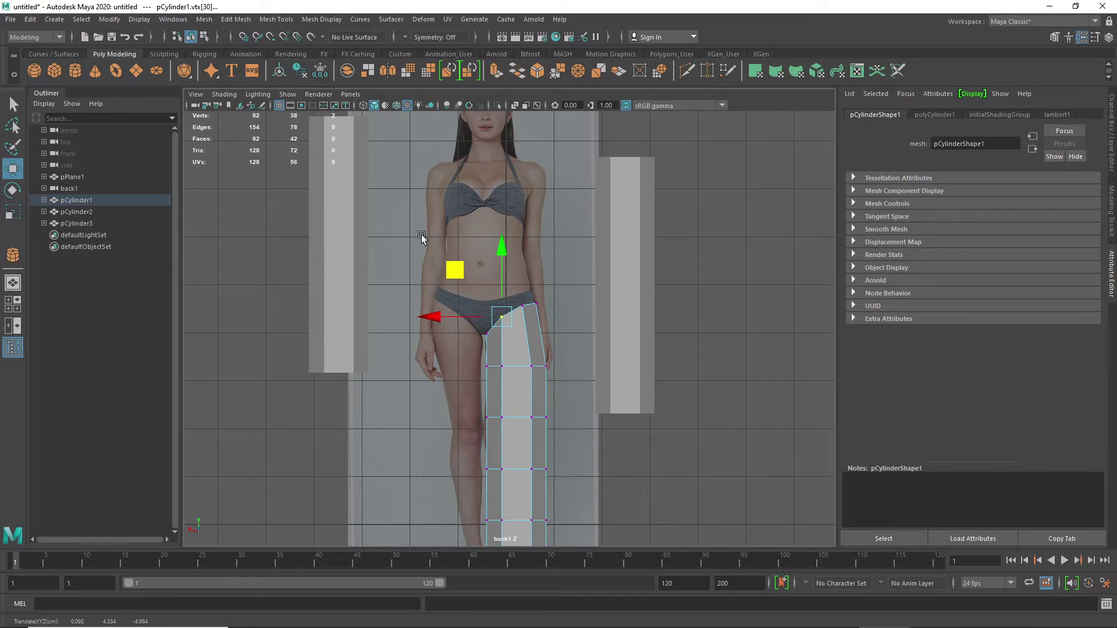
- Turn on X-Ray shading and pull the outer vertices of the two rows below the hip inward to the thigh outline
left_click(227, 95)
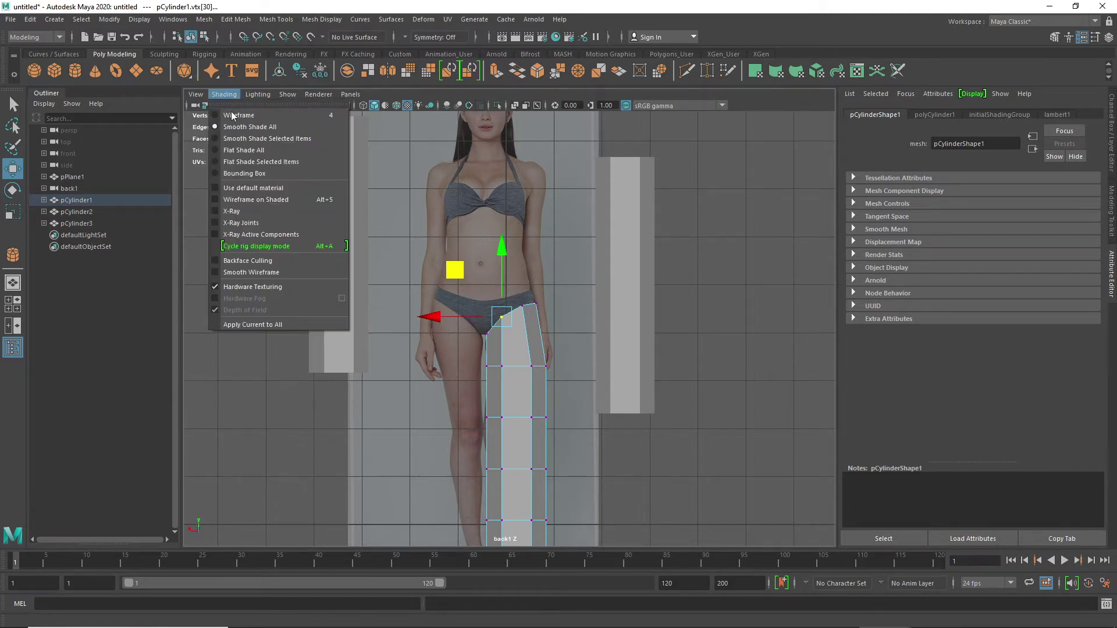
left_click(270, 211)
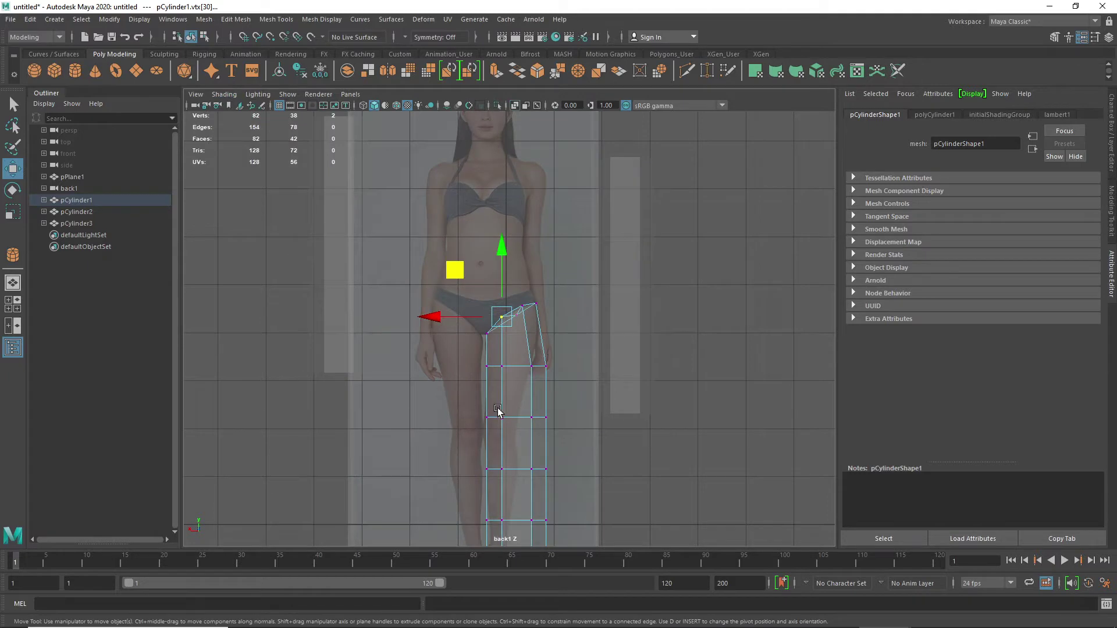
left_click(567, 417)
left_click_drag(557, 349, 453, 367)
left_click_drag(556, 400, 502, 412)
left_click(448, 438)
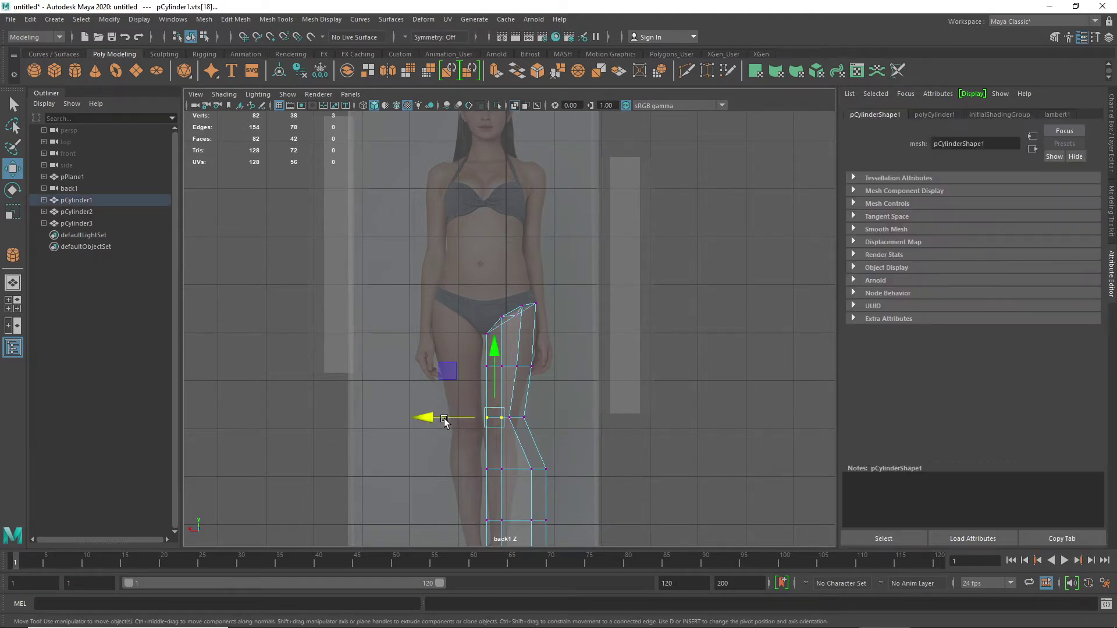
- Adjust the inner vertices of the lower thigh row, and shift the whole row slightly sideways onto the leg
left_click_drag(431, 418, 431, 420)
left_click_drag(505, 427, 540, 408, "shift")
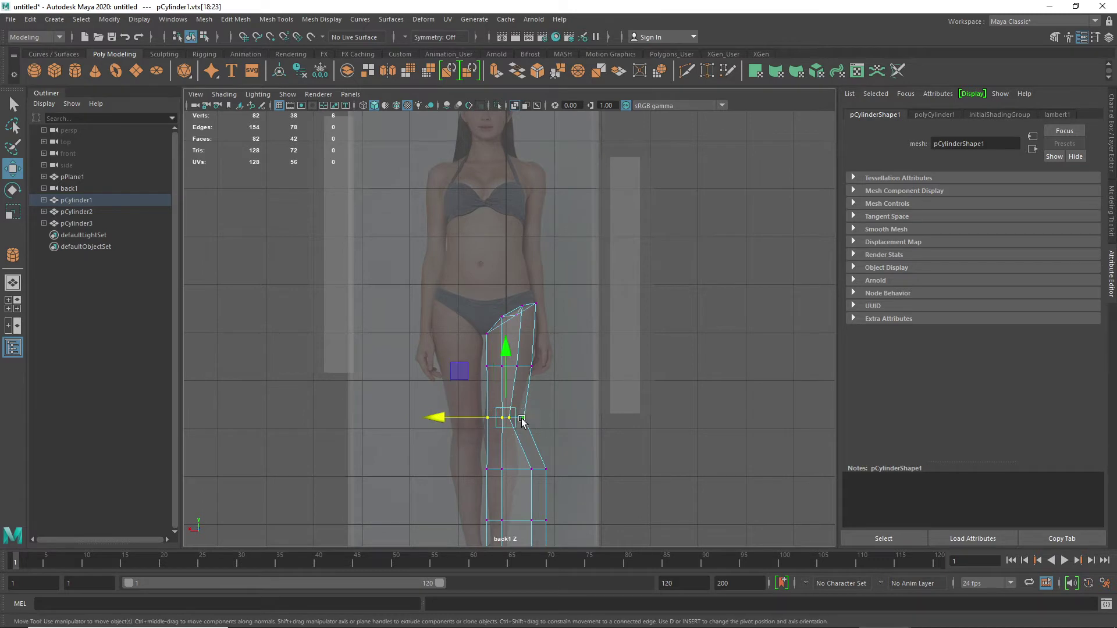
left_click_drag(444, 419, 443, 419)
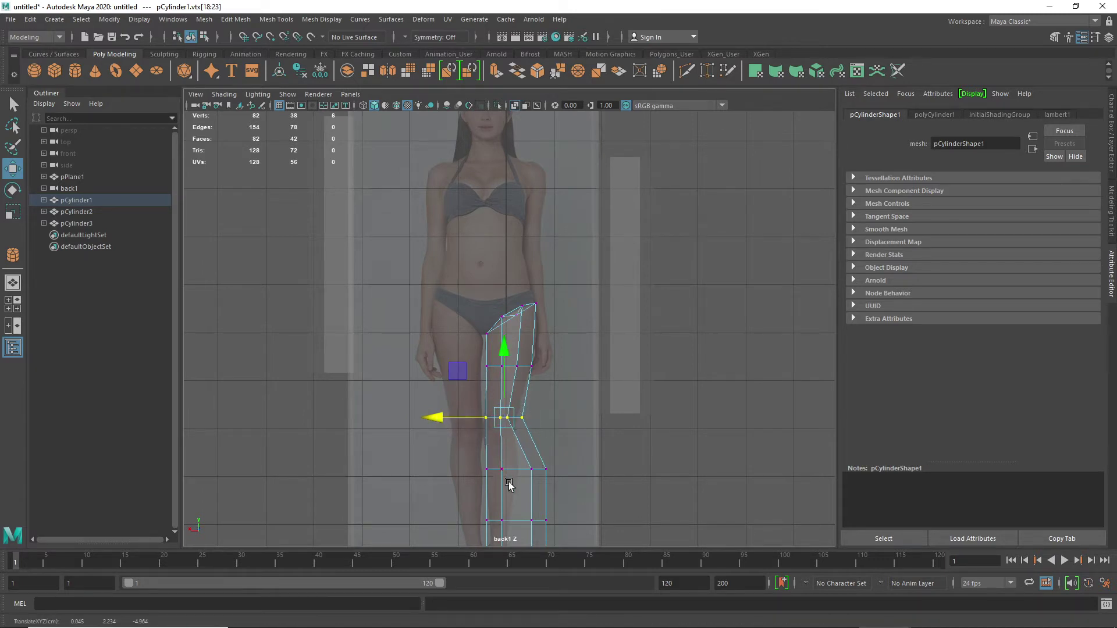
- Scale the next vertex row narrower and move it up to the knee of the reference figure
left_click_drag(593, 463, 443, 486)
key("e")
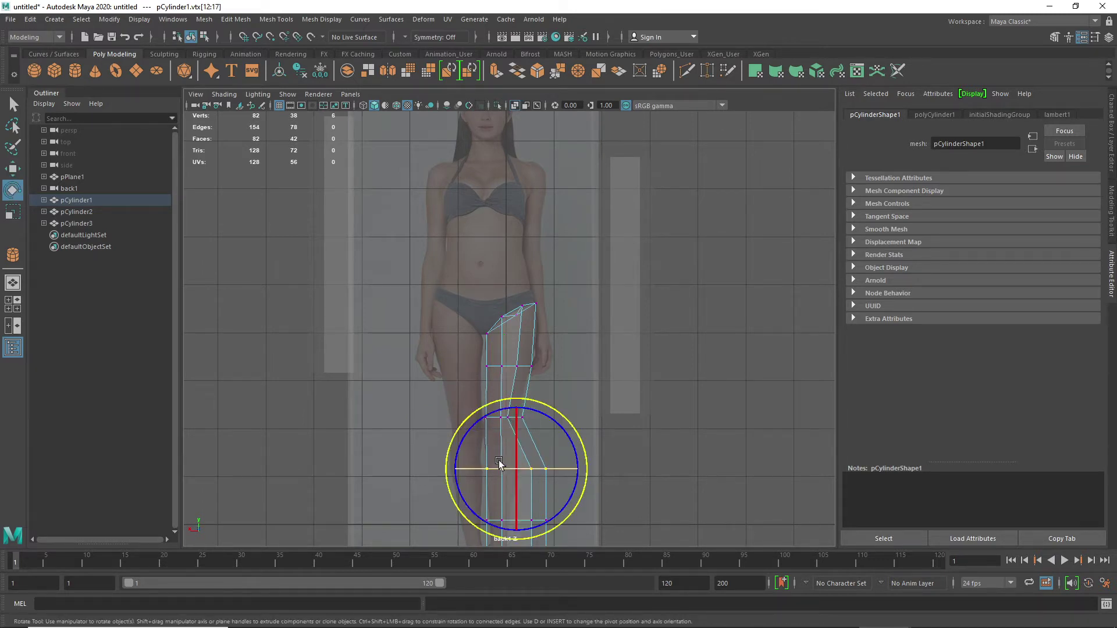
key("r")
key("w")
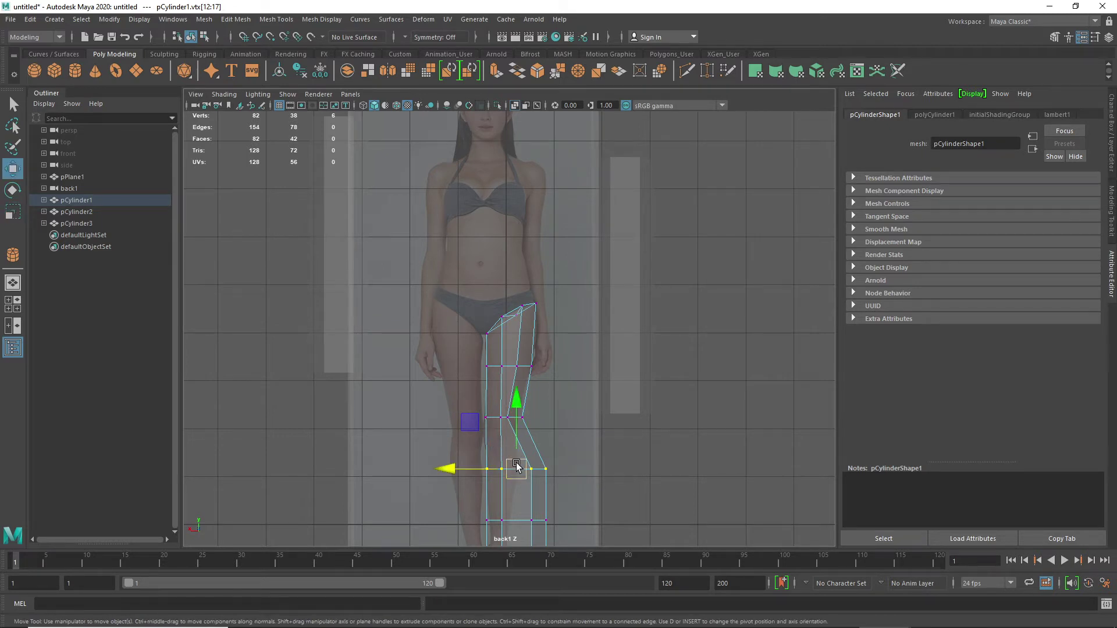
left_click_drag(517, 464, 471, 443)
key("e")
key("r")
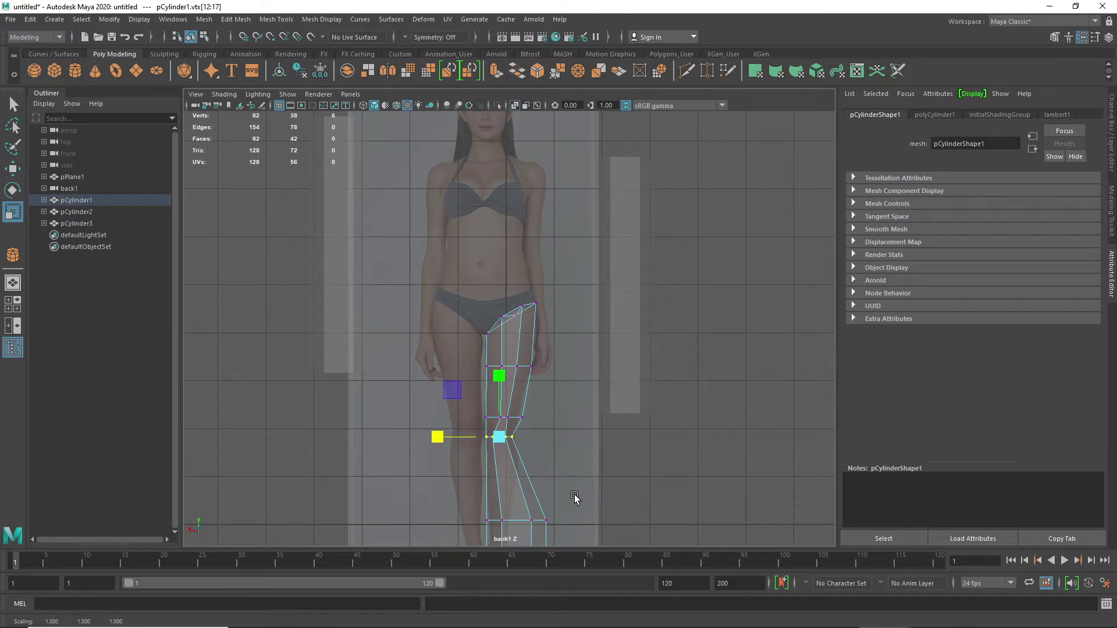
- Fit the second-lowest vertex row to the leg's width just above the ankle
middle_click_drag(575, 497, 562, 362, "alt")
left_click_drag(595, 348, 508, 386)
key("w")
mouse_move(477, 343)
left_mouse_down()
mouse_move(459, 362)
mouse_move(460, 327)
mouse_move(462, 357)
left_mouse_up()
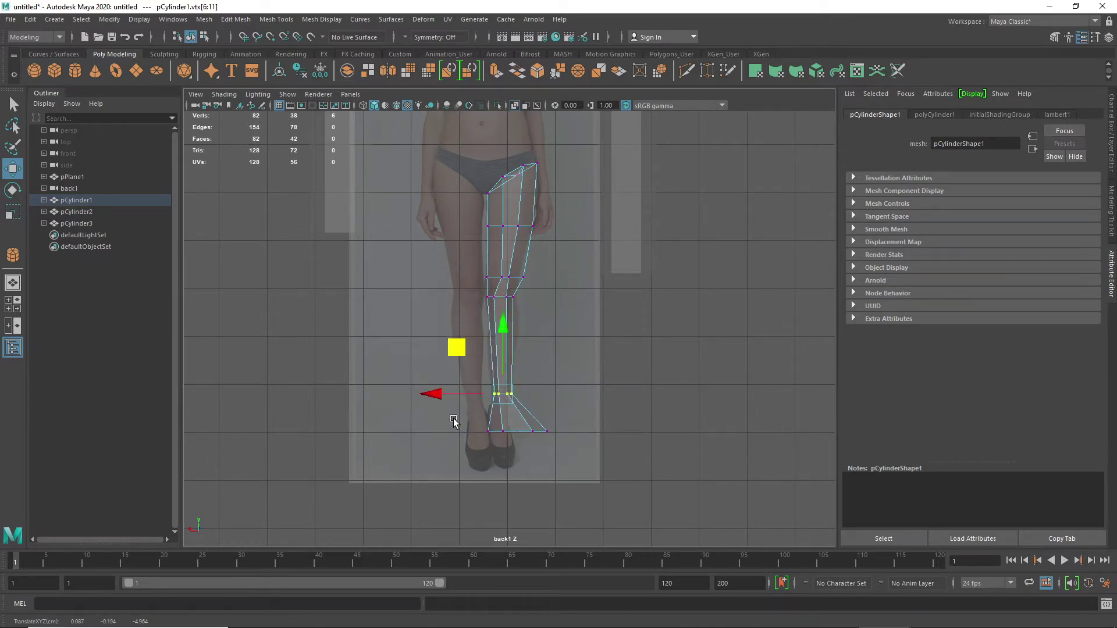
- Move the bottom vertex row up to the ankle and scale it down to the ankle's width
left_click_drag(465, 417, 570, 451)
left_click_drag(474, 388, 457, 370)
key("r")
left_click_drag(450, 417, 480, 418)
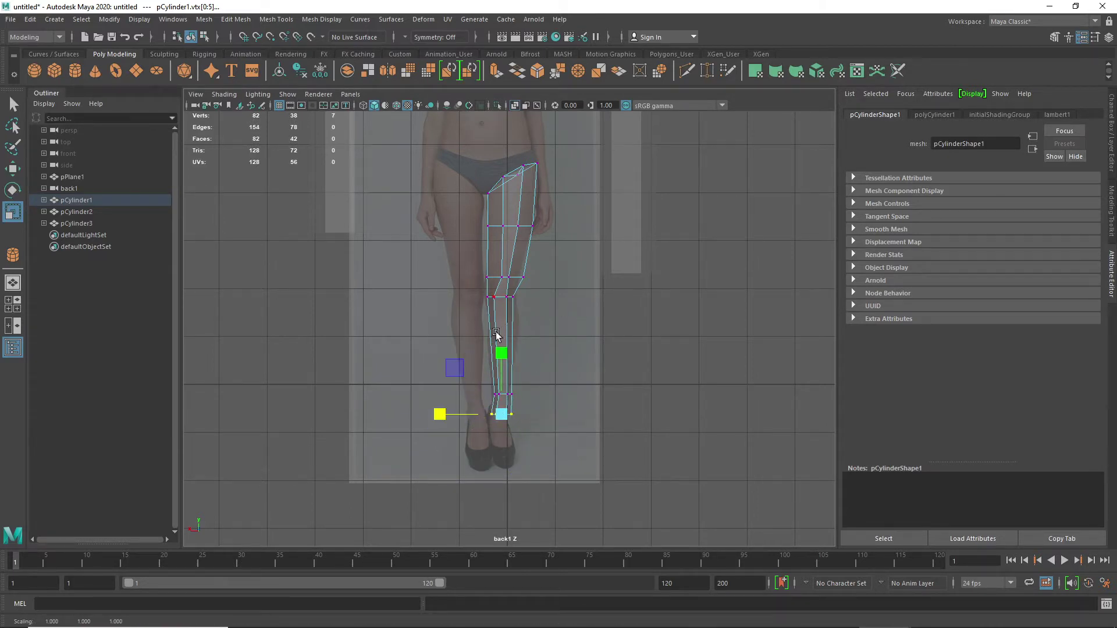
- Insert an edge loop across the calf with Multi-Cut, push its outer vertices out to the calf outline, and adjust the outer knee vertices
right_click_drag(504, 330, 444, 333, "shift")
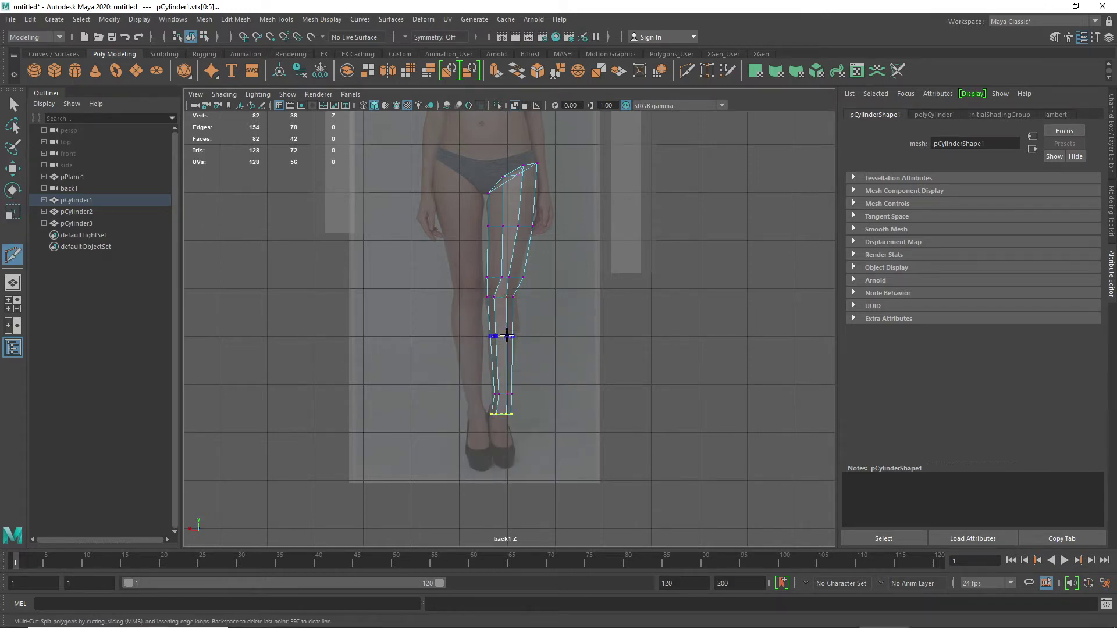
left_click(507, 330, "ctrl")
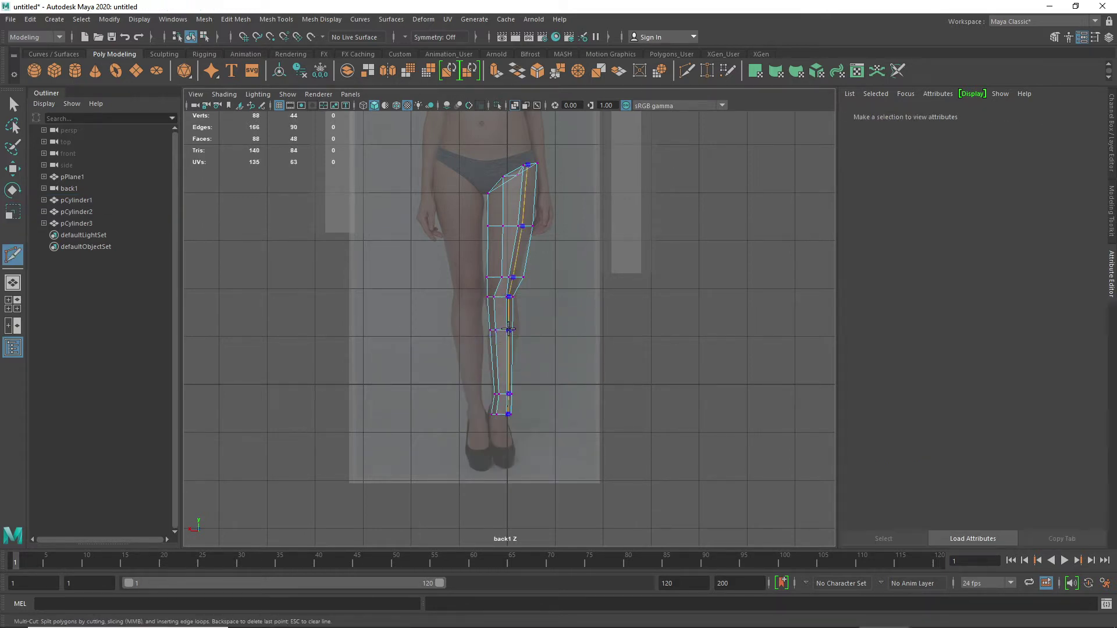
key("w")
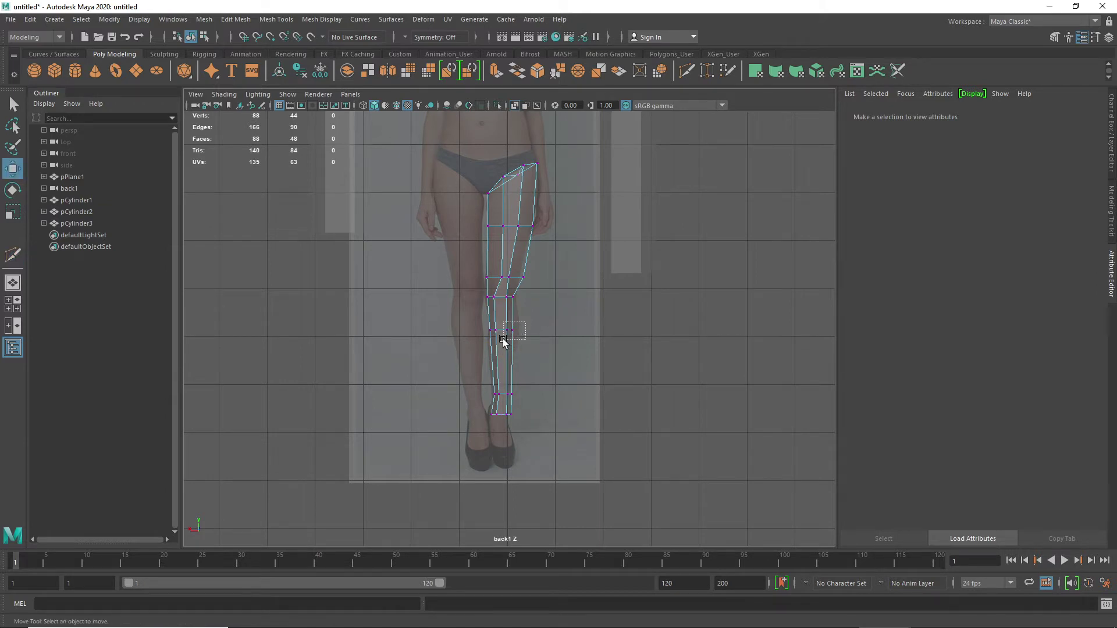
left_click_drag(502, 338, 454, 333)
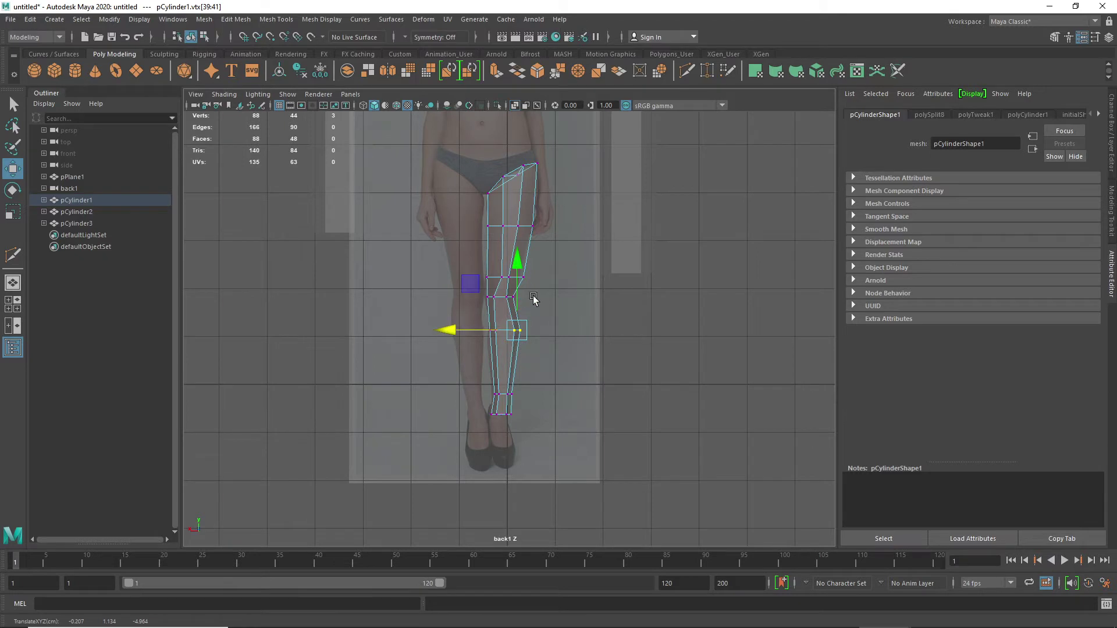
left_click_drag(502, 295, 518, 304)
left_click_drag(444, 298, 446, 299)
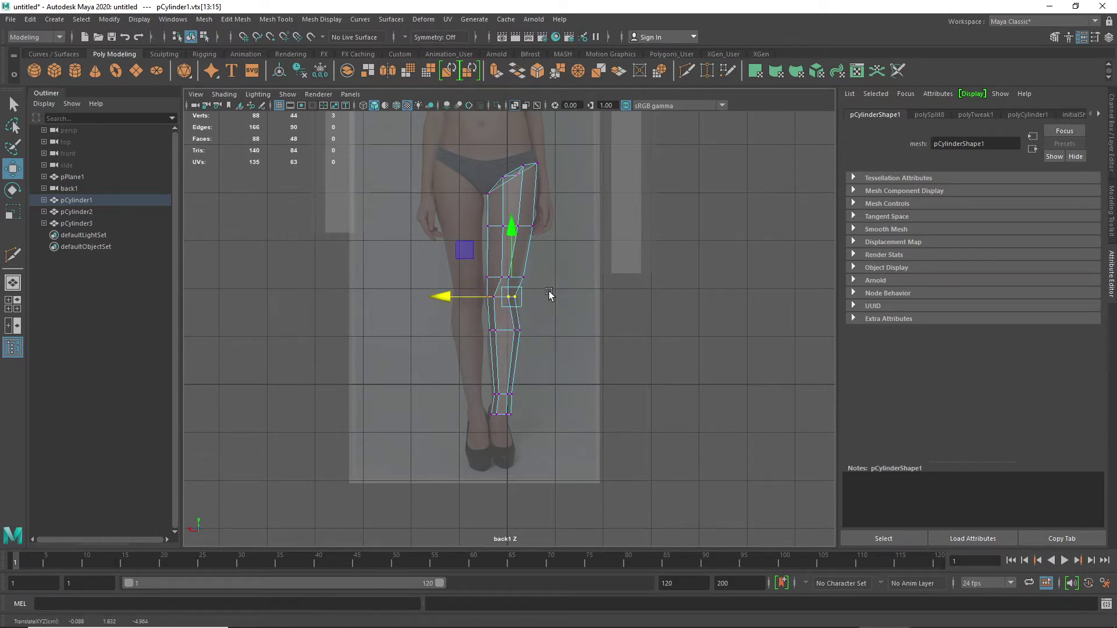
- Maximize the side view and, in object mode, move the cylinders covering the upper body back, clear of the figure
key("space")
key("space")
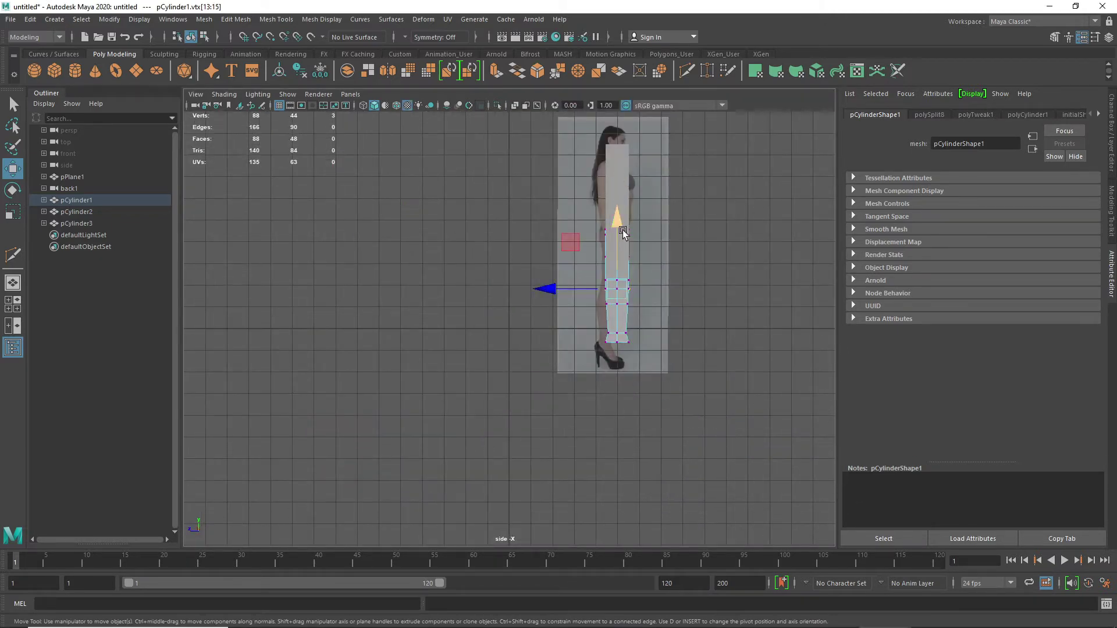
right_click_drag(618, 239, 655, 226)
left_click(668, 192)
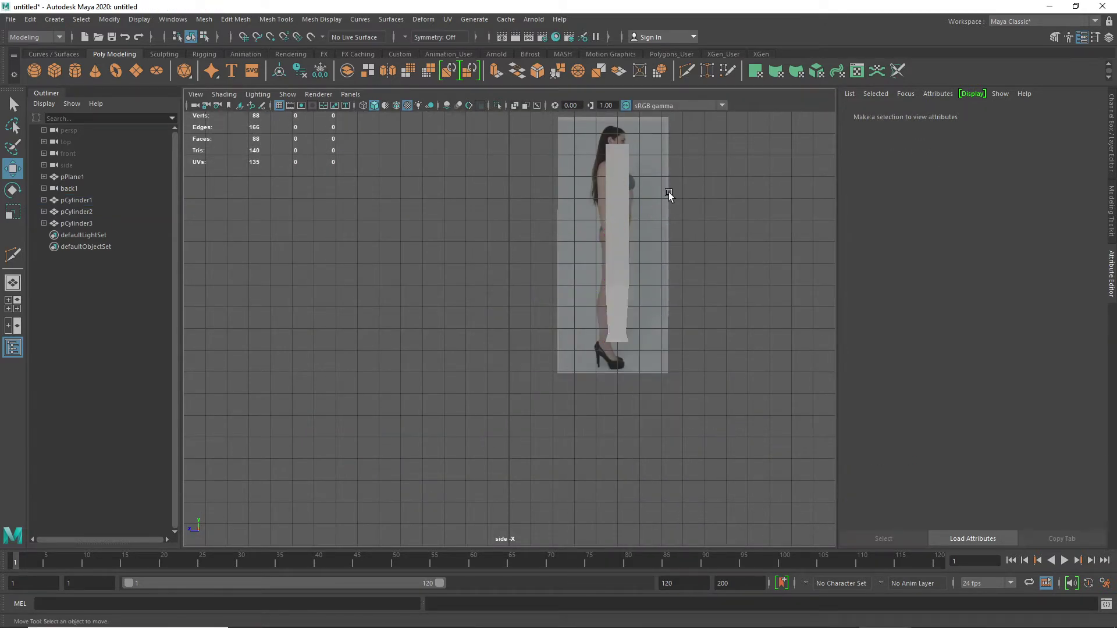
left_click_drag(668, 193, 580, 165)
left_click_drag(549, 203, 490, 204)
- Select the leg cylinder and turn on X-Ray shading in the side view so the reference shows through
left_click(626, 271)
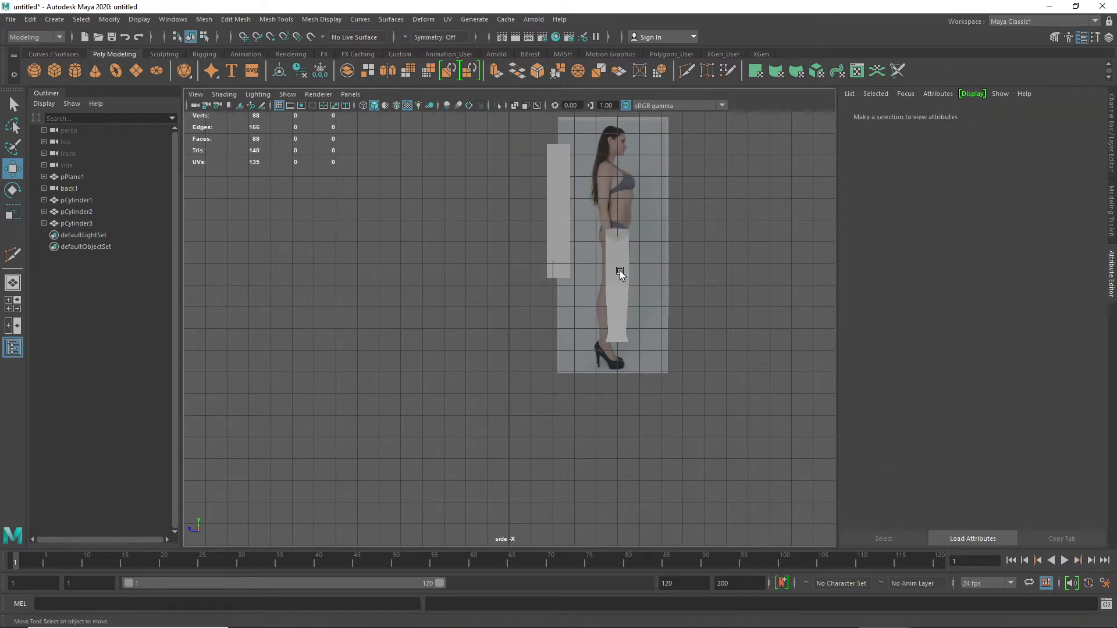
left_click_drag(617, 287, 610, 283)
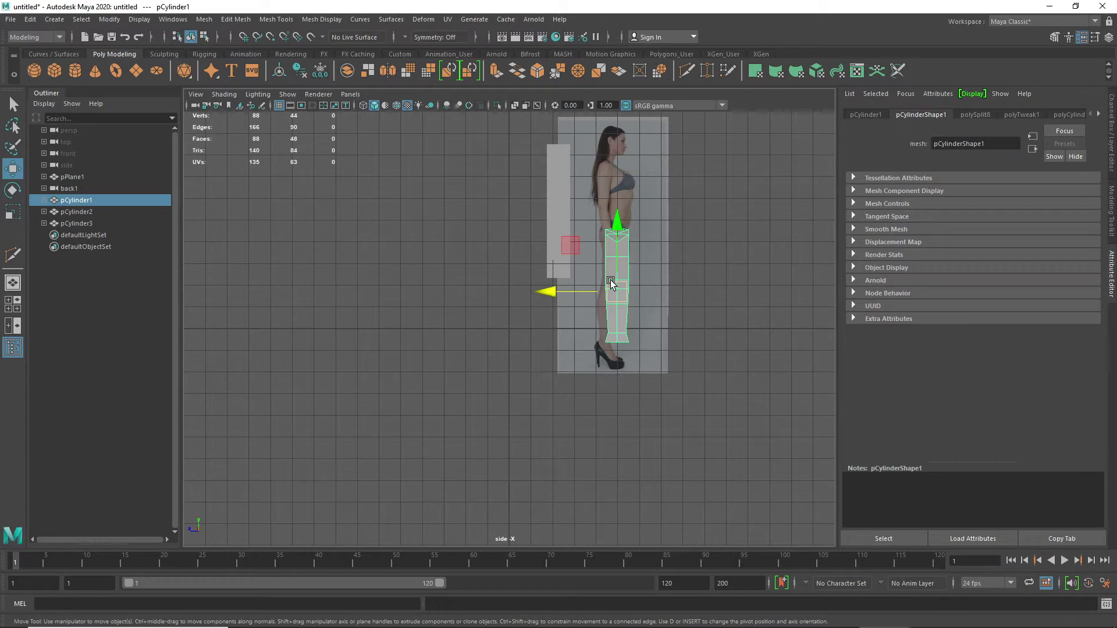
scroll(610, 283, "up", 3)
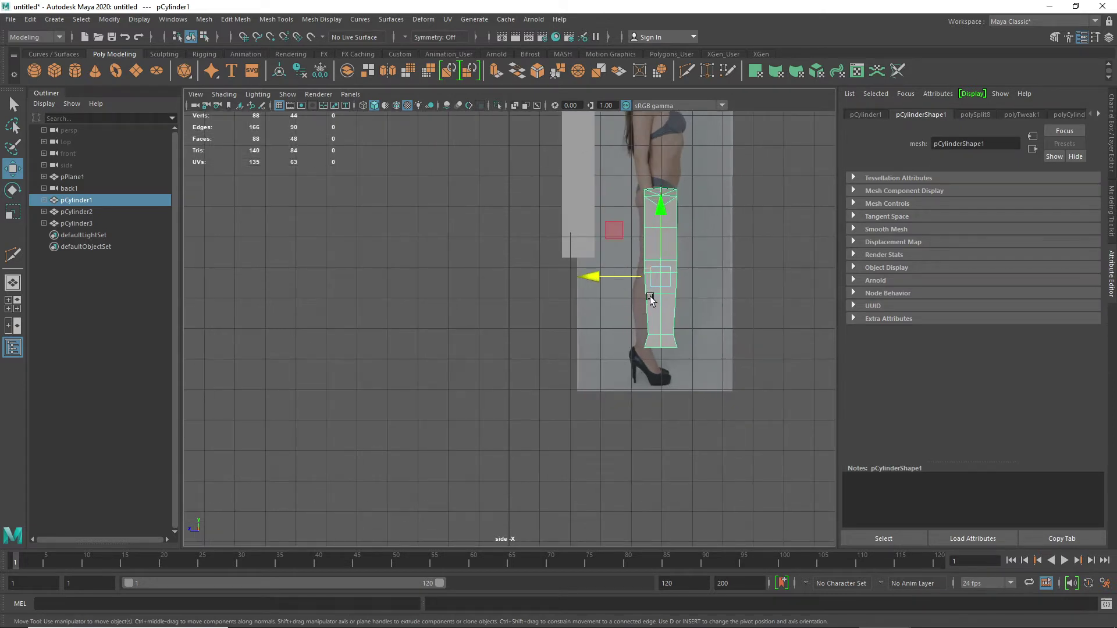
middle_click_drag(650, 296, 486, 360, "alt")
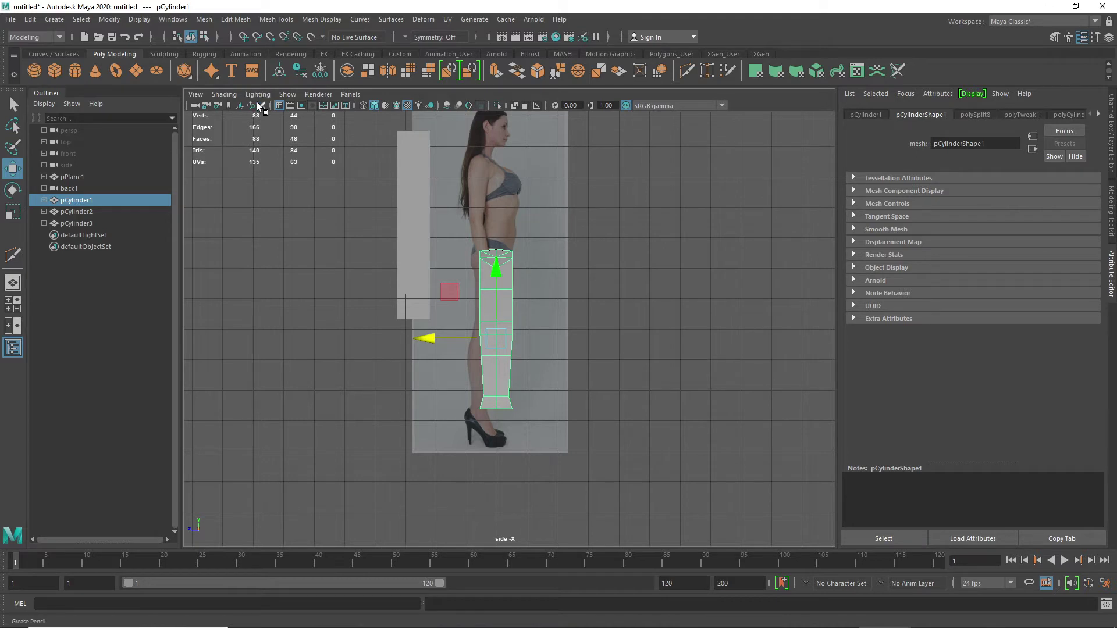
left_click(228, 93)
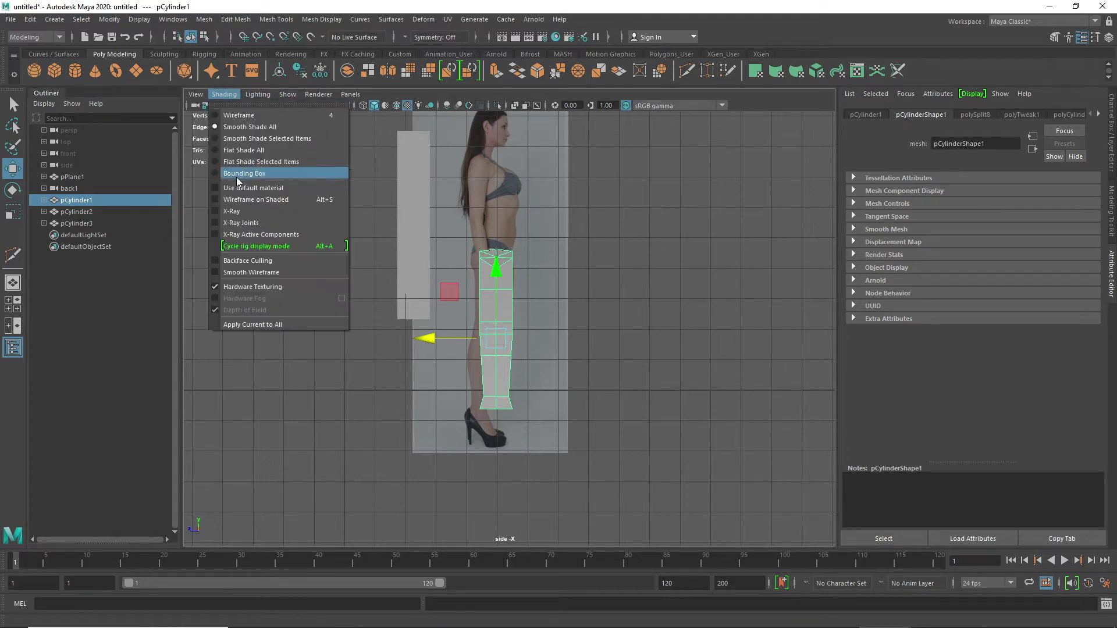
left_click(238, 211)
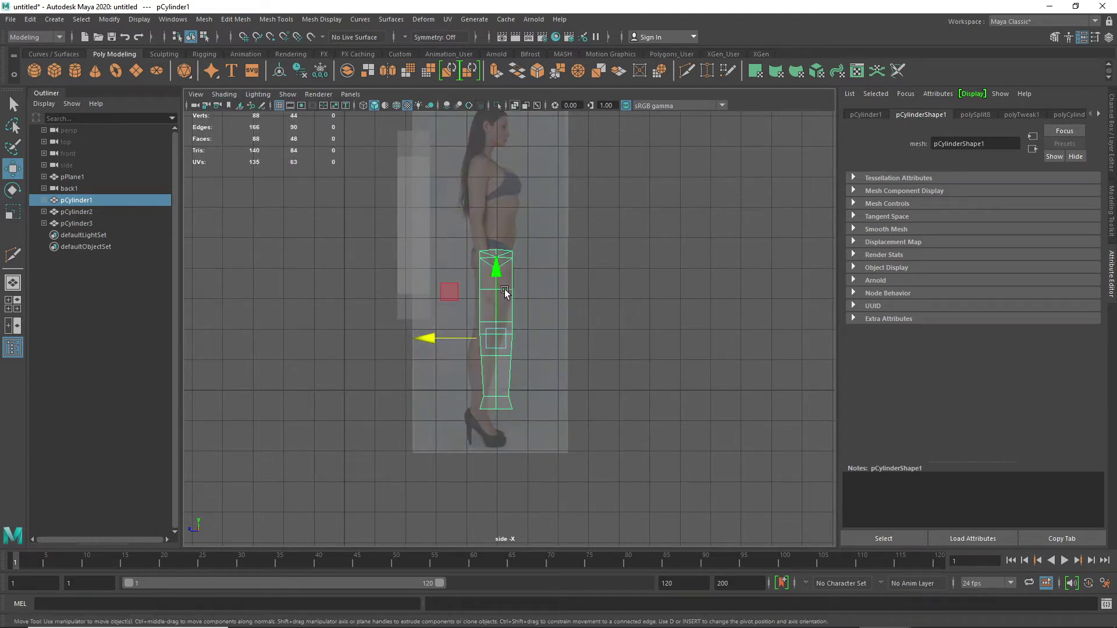
- In vertex mode, fit the leg's top vertex row to the depth and position of the hip in the side view
right_click_drag(505, 289, 436, 288)
left_click_drag(532, 244, 423, 258)
key("r")
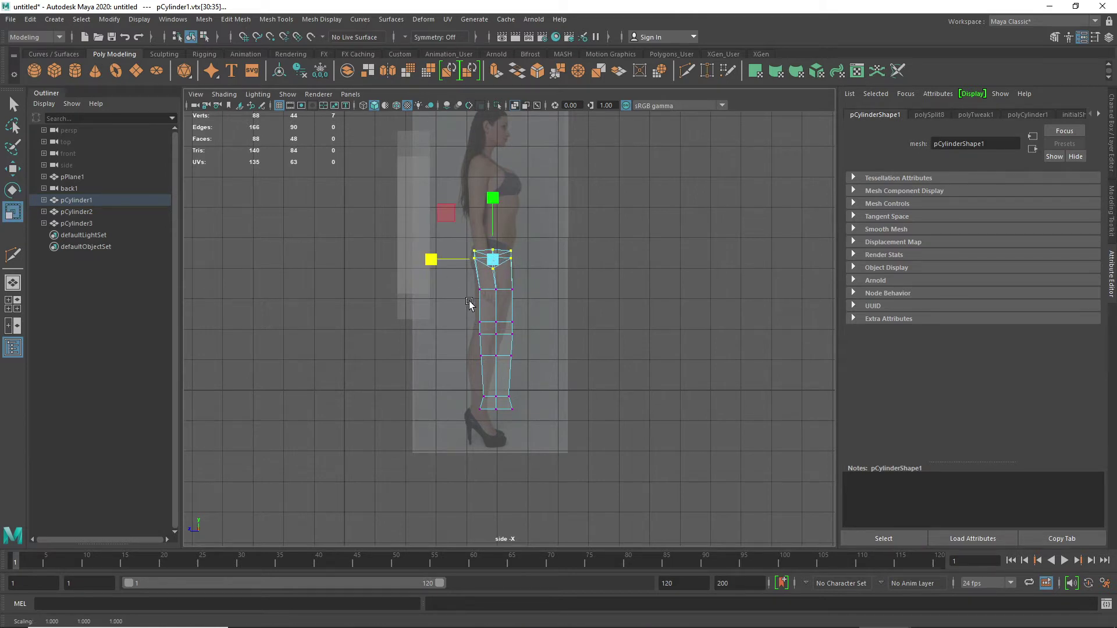
- Move the vertex row across the thigh back to line up with the thigh in the side view
left_click_drag(468, 301, 524, 283)
scroll(508, 296, "up", 4)
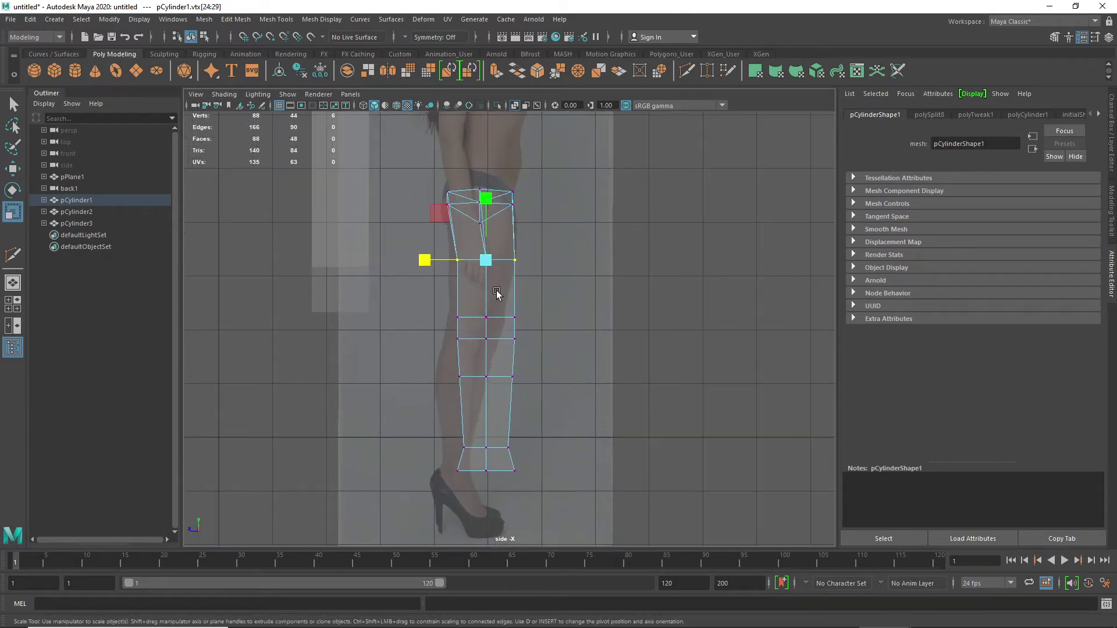
key("w")
left_click_drag(421, 260, 410, 262)
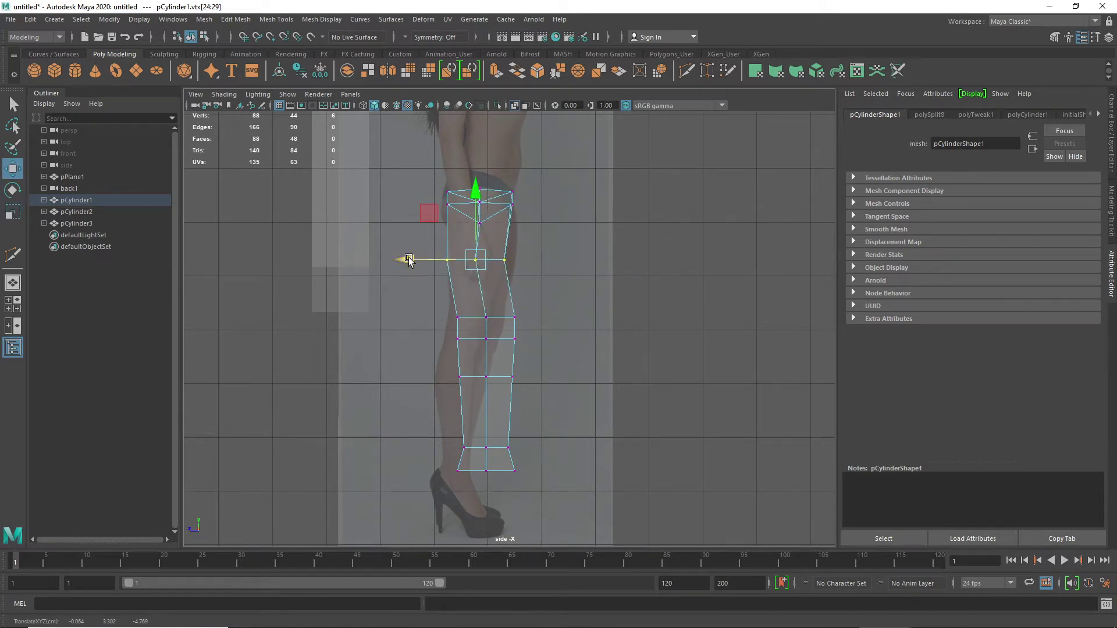
- Move the vertex row just above the knee back and scale it down to the leg's depth there
left_click_drag(413, 307, 544, 335)
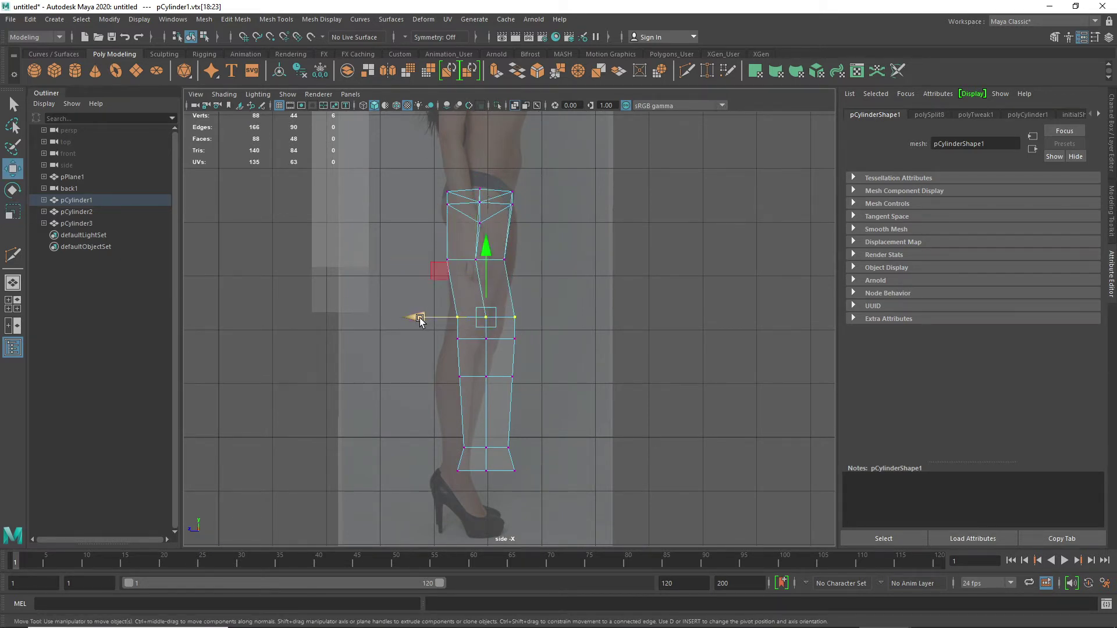
mouse_move(419, 319)
left_mouse_down()
mouse_move(397, 319)
mouse_move(427, 319)
mouse_move(407, 319)
left_mouse_up()
key("r")
key("w")
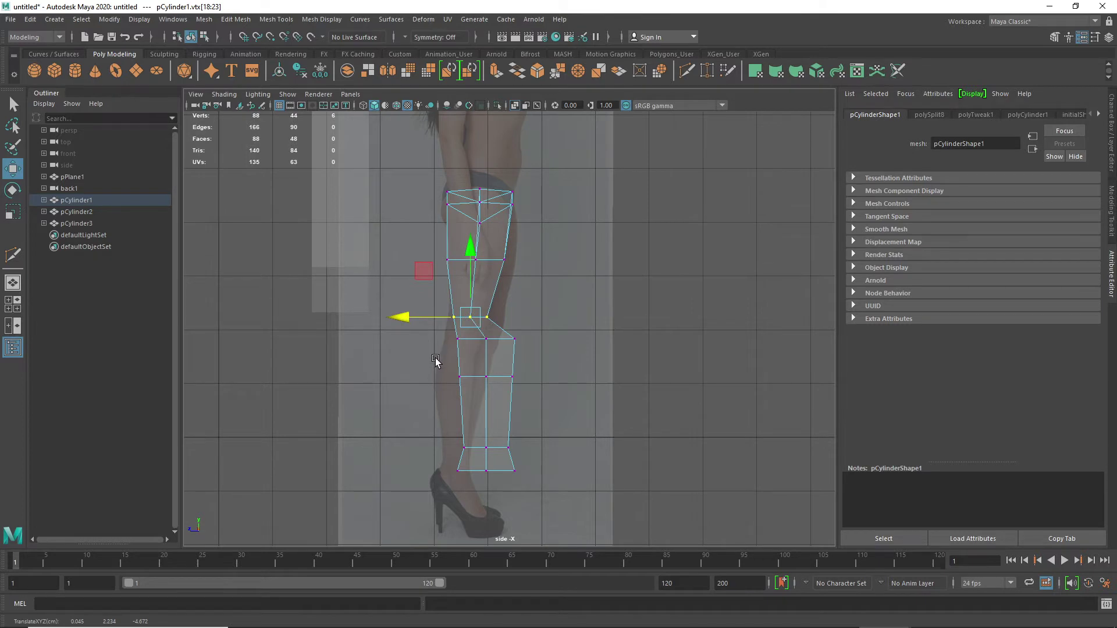
- Shift the lower knee vertex row back and narrow it to the knee's depth in the side view
left_click_drag(435, 358, 528, 329)
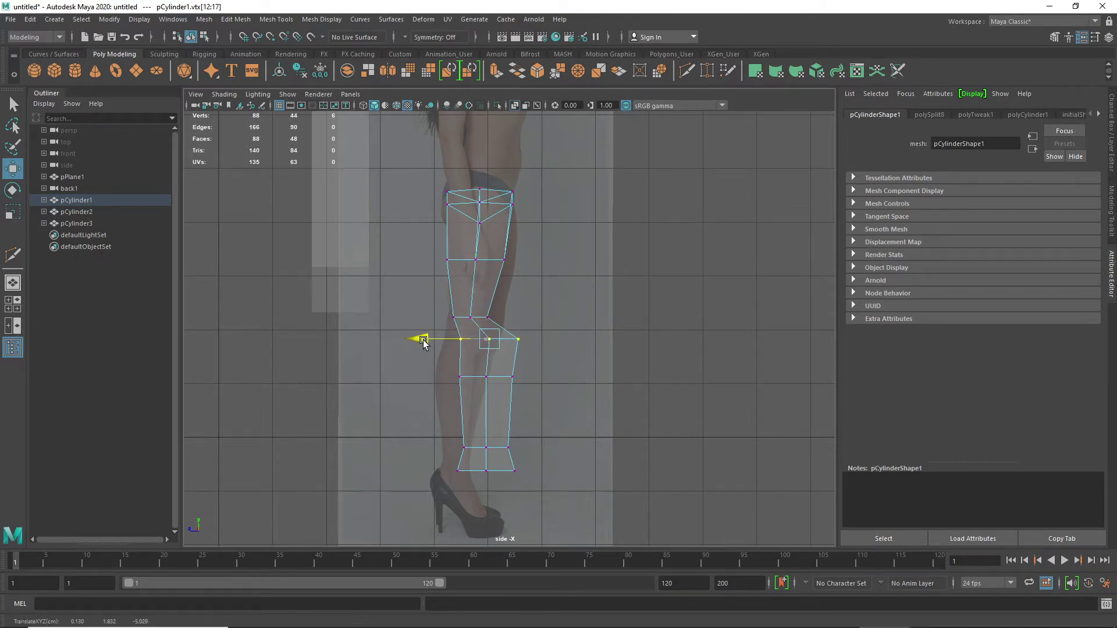
mouse_move(420, 341)
left_mouse_down()
mouse_move(404, 341)
mouse_move(435, 343)
mouse_move(391, 338)
mouse_move(403, 342)
left_mouse_up()
key("e")
key("r")
key("w")
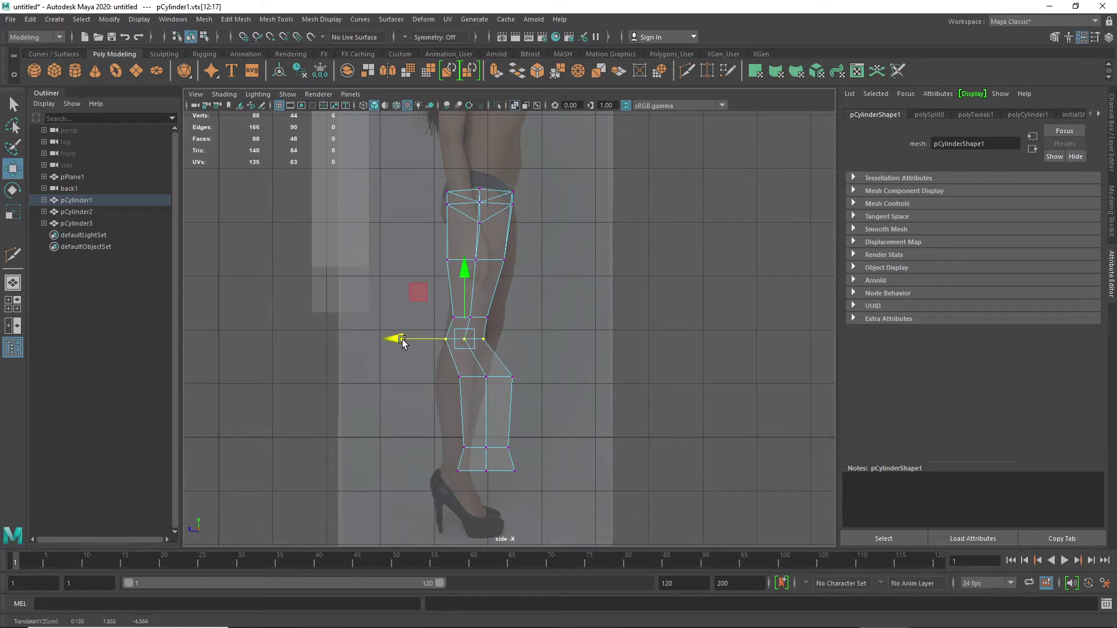
- Scale down the calf vertex row and move it back onto the calf of the side reference
left_click_drag(555, 395, 412, 379)
key("e")
key("r")
key("w")
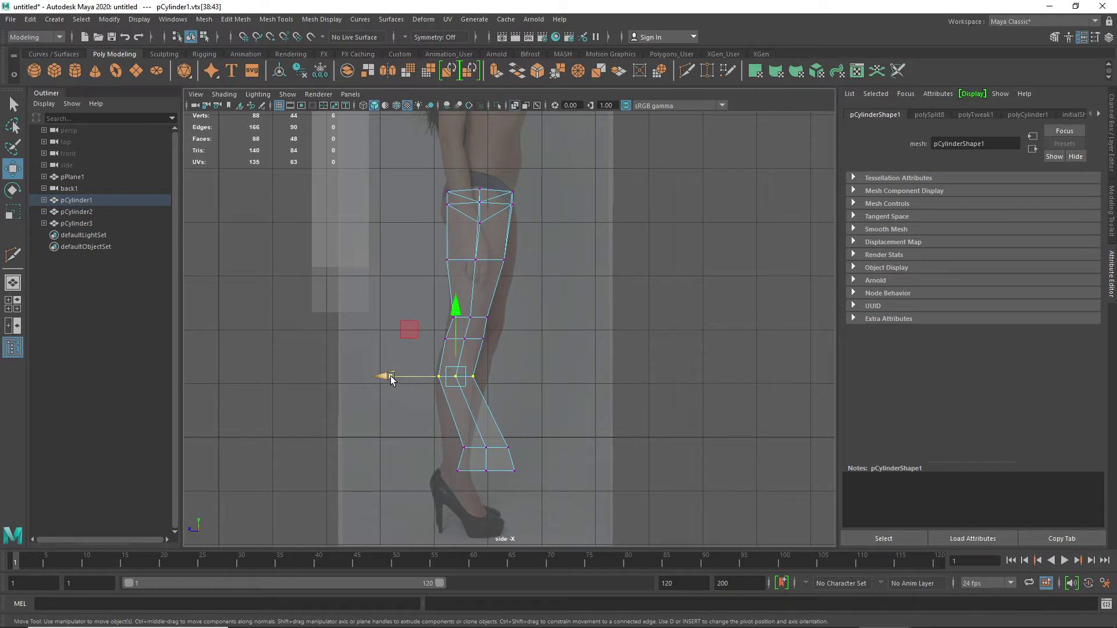
- Move the bottom vertex row back onto the ankle and scale it down to the ankle's depth
left_click_drag(428, 457, 545, 428)
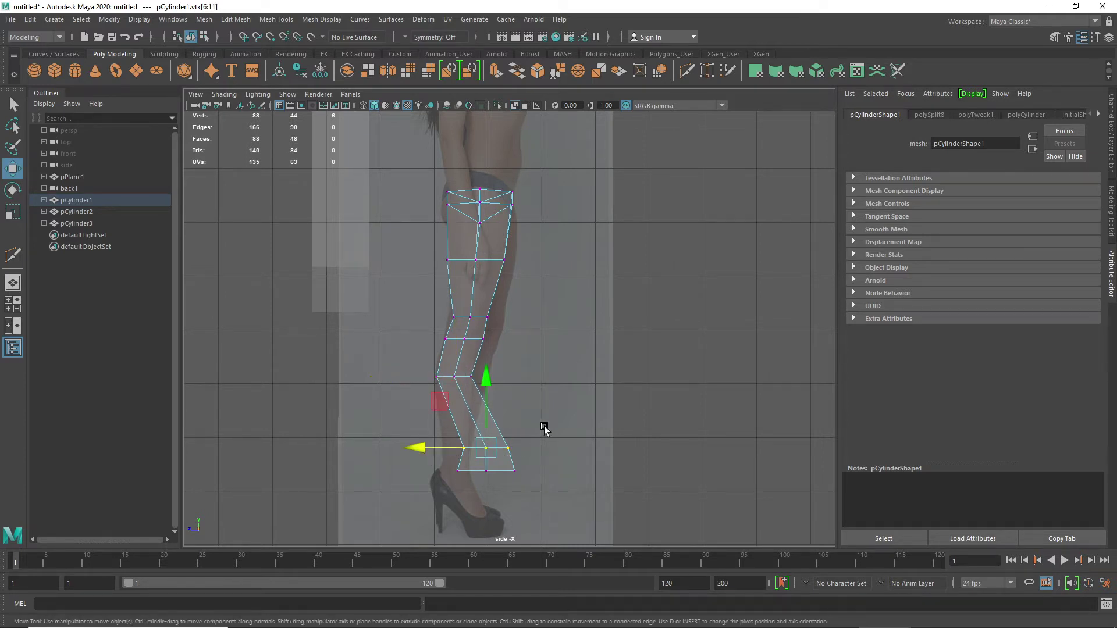
left_click_drag(431, 482, 438, 440)
key("e")
key("r")
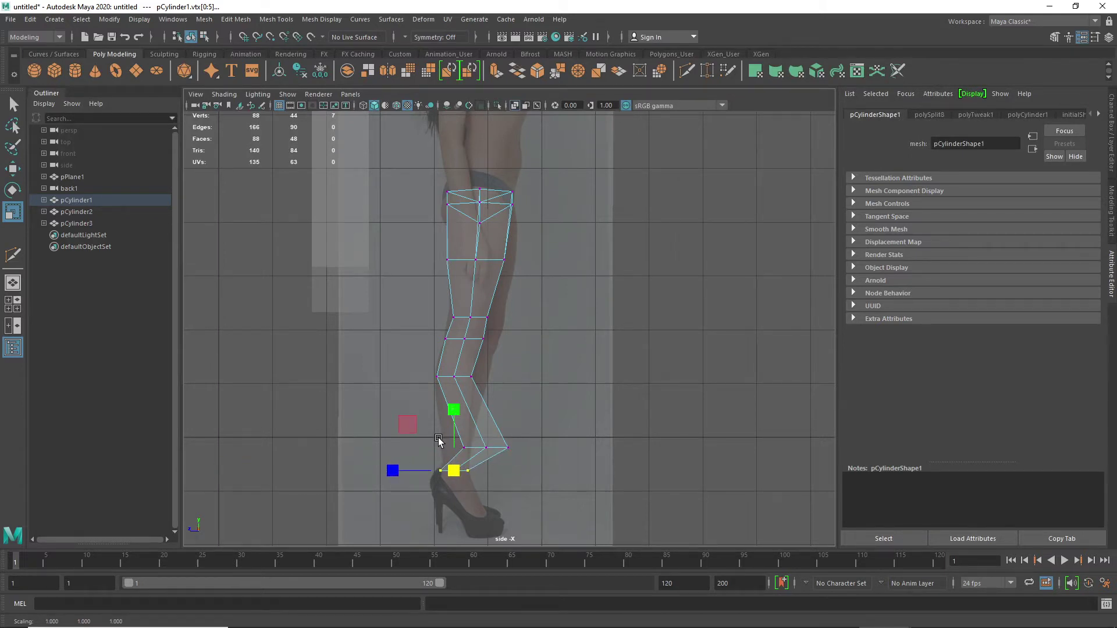
- Align the second-lowest vertex row with the leg just above the ankle and narrow it to match
left_click_drag(530, 460, 423, 447)
key("w")
key("e")
key("r")
scroll(530, 283, "down", 5)
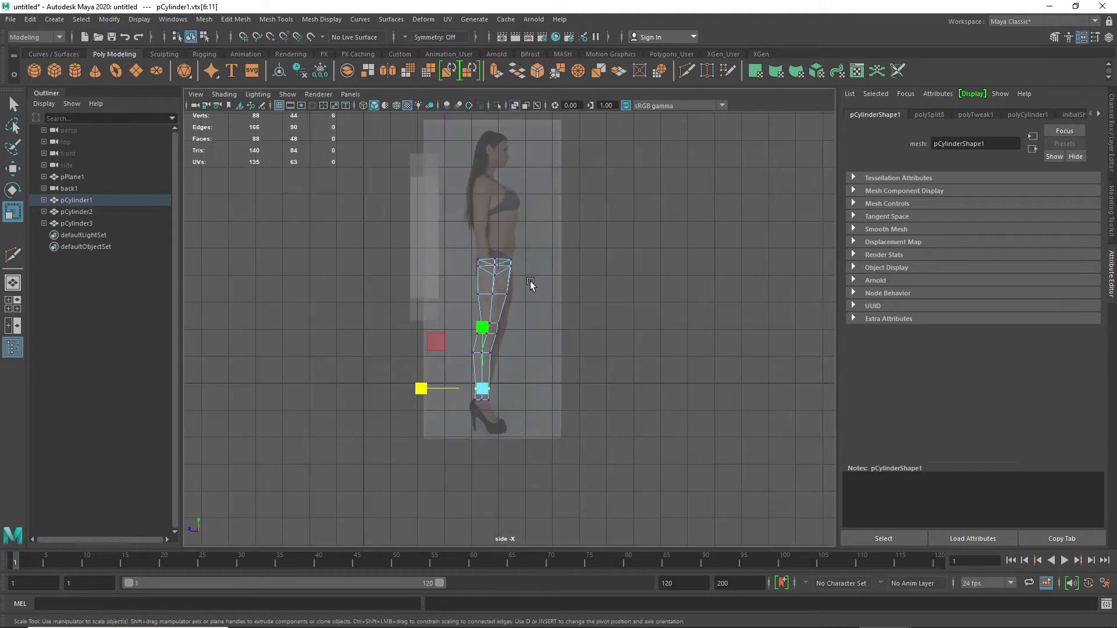
- Maximize the perspective view and clear the vertex selection on the leg
key("space")
key("space")
key("space")
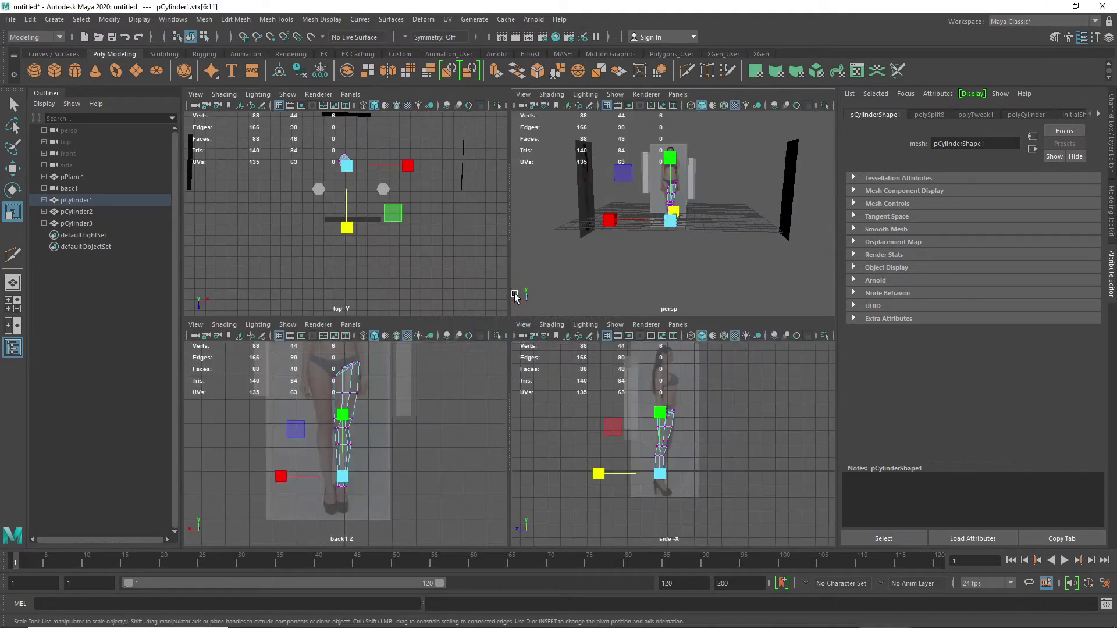
key("space")
middle_click_drag(520, 328, 522, 389, "alt")
left_click_drag(522, 389, 448, 400, "alt")
left_click(418, 441)
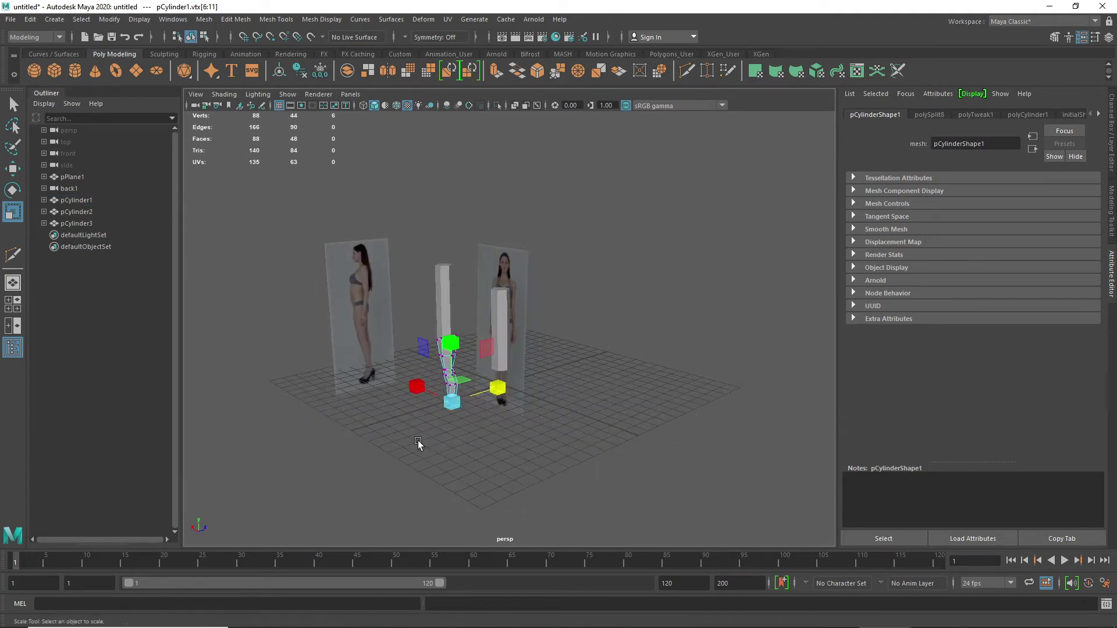
- In face mode, select three of the triangular cap faces on top of the leg and delete them
right_click_drag(418, 441, 491, 381, "alt")
middle_click_drag(378, 417, 499, 414, "alt")
left_click_drag(499, 415, 506, 354, "alt")
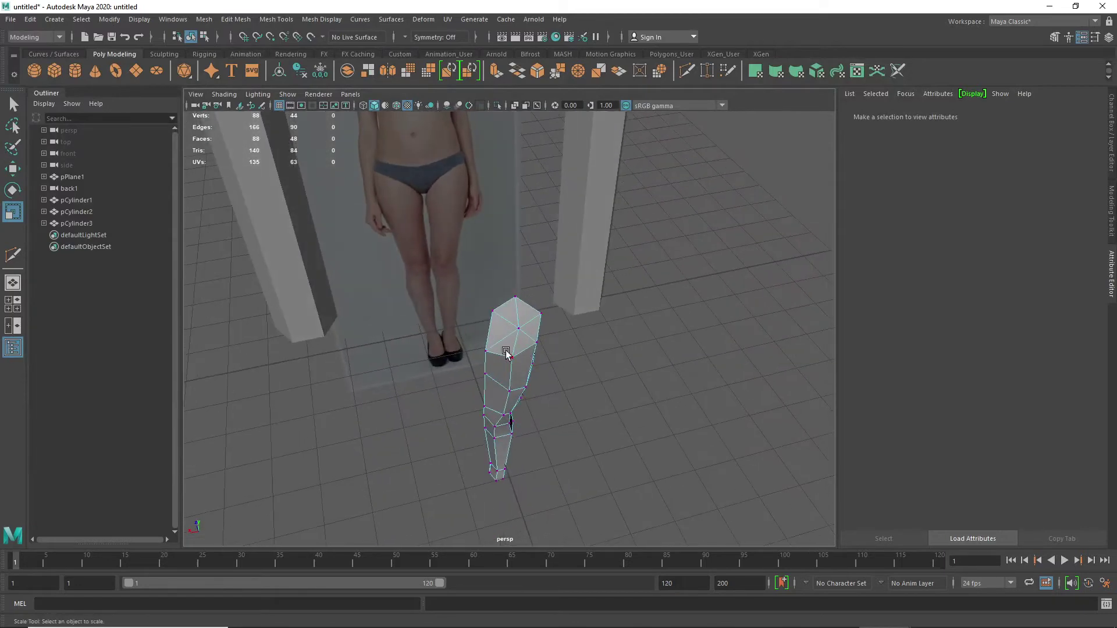
mouse_move(517, 323)
right_mouse_down()
mouse_move(545, 291)
mouse_move(514, 328)
right_mouse_up()
left_click(514, 323)
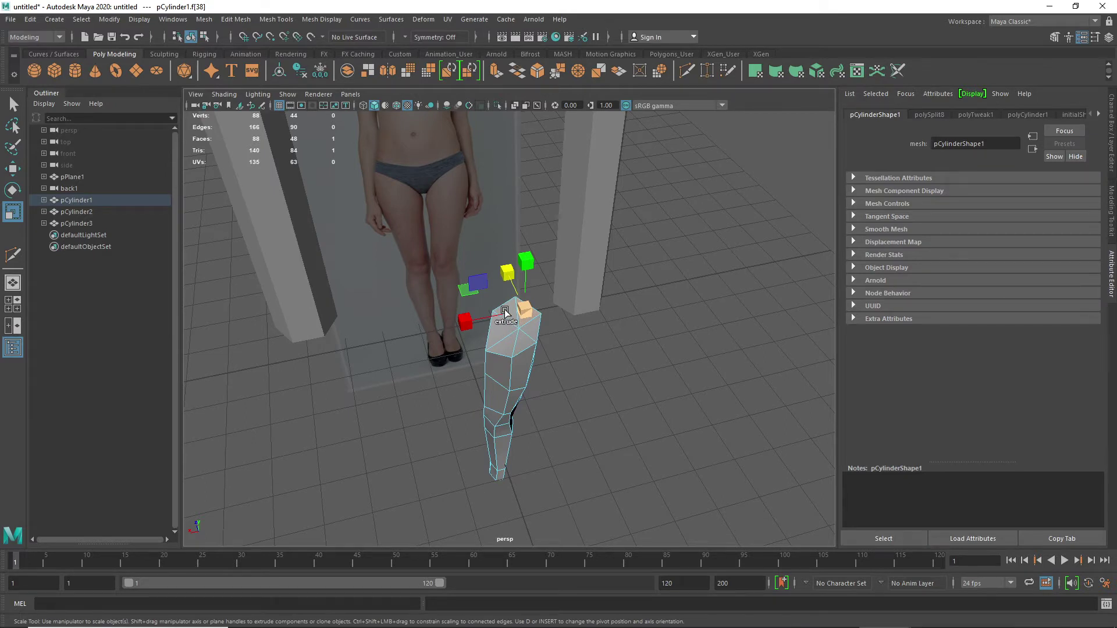
left_click(496, 333, "shift")
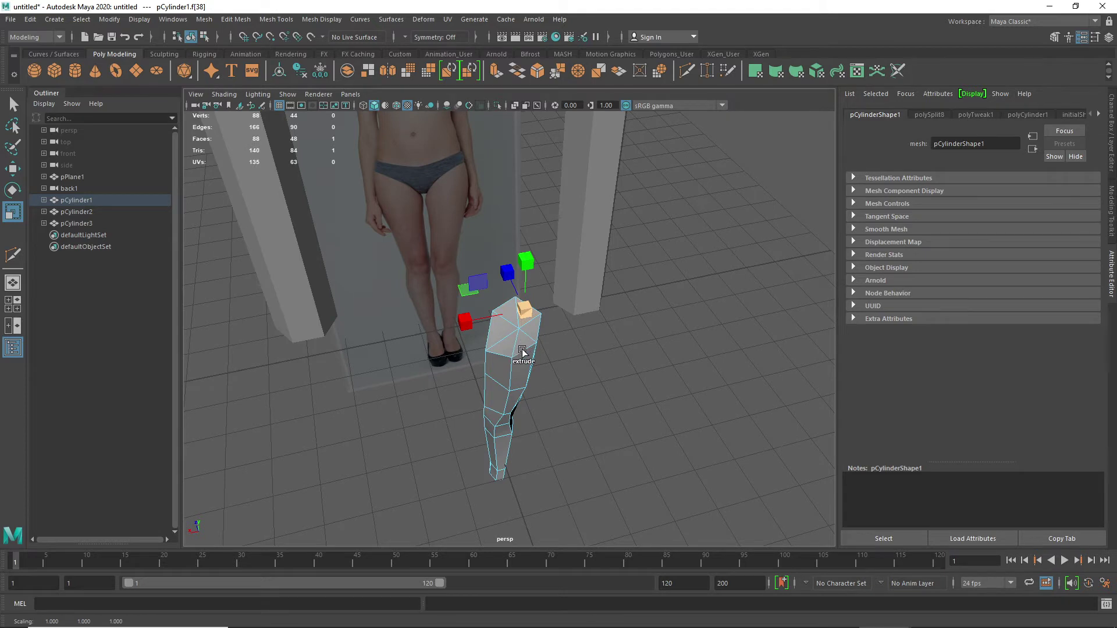
scroll(524, 353, "up", 5)
left_click(550, 357, "shift")
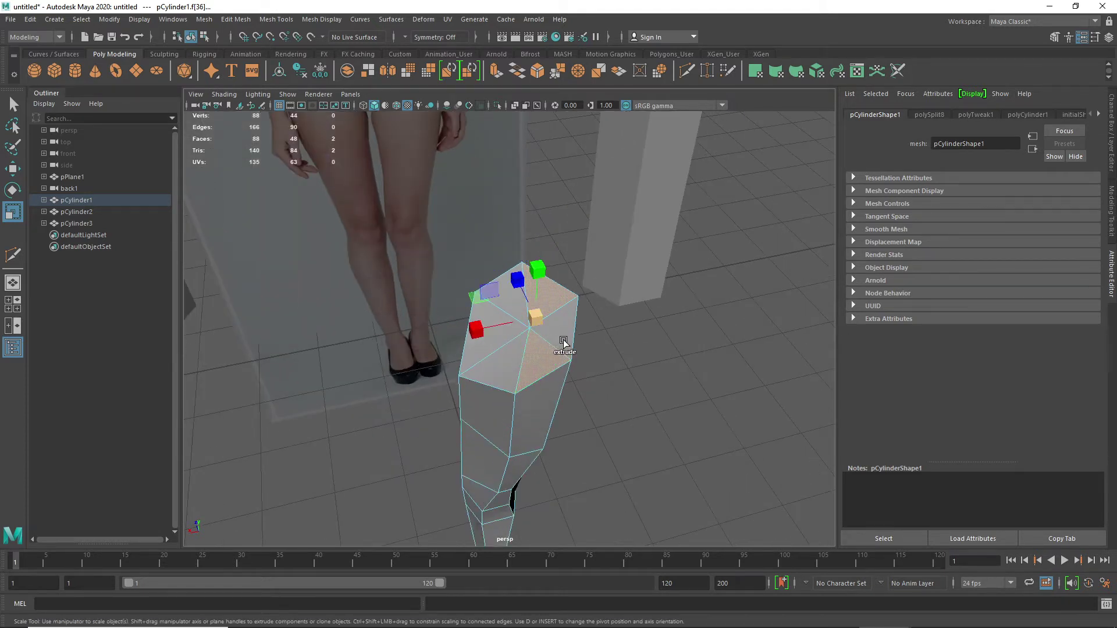
left_click(498, 368, "shift")
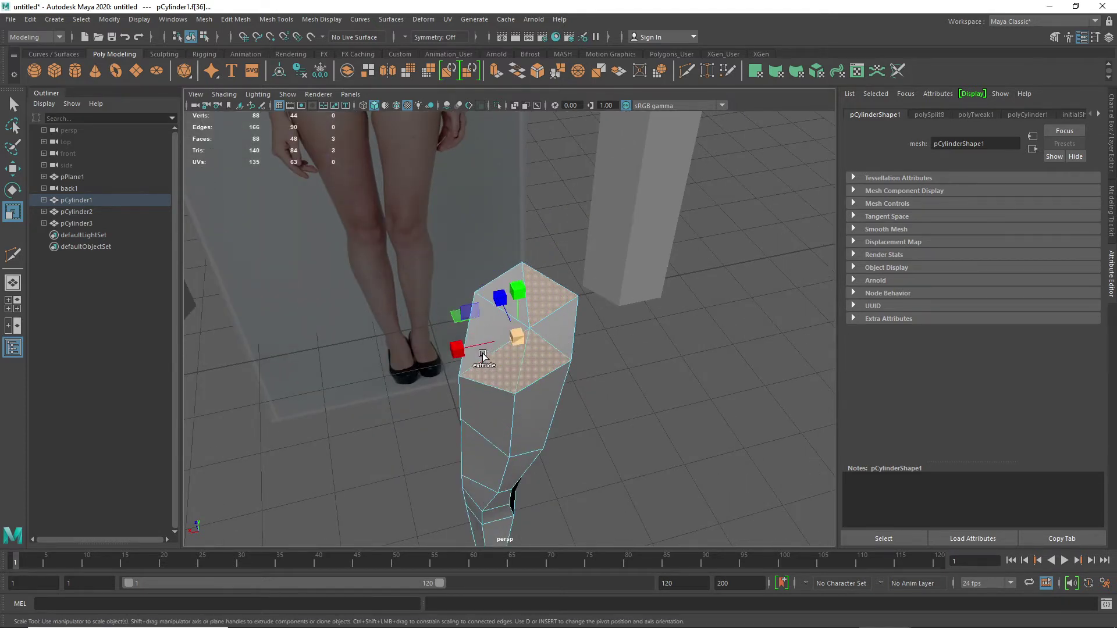
left_click(492, 322, "shift")
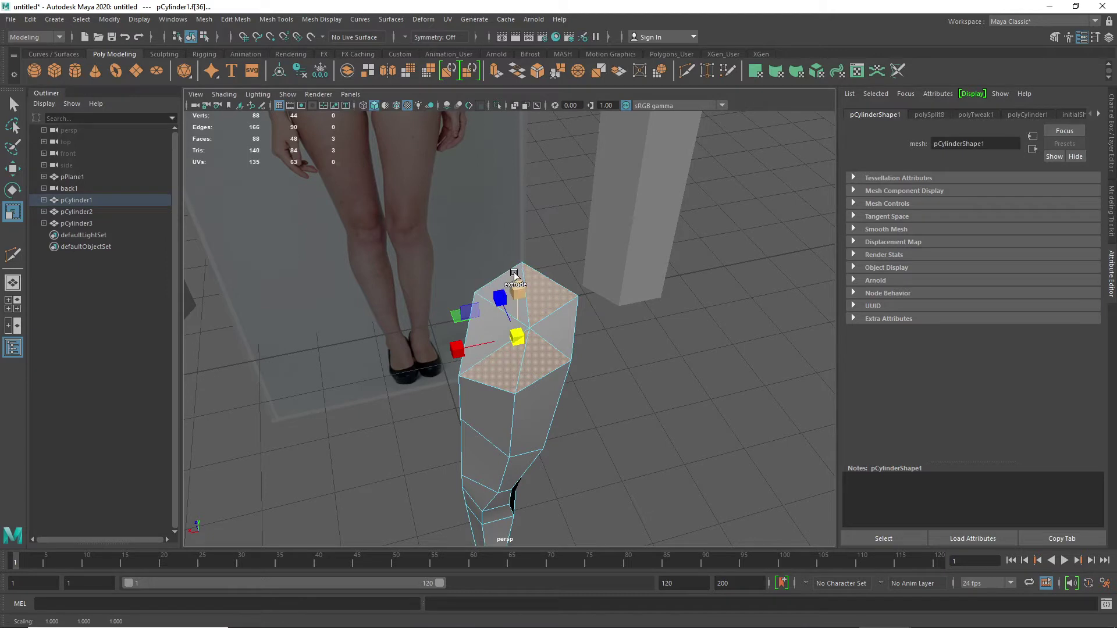
key("Delete")
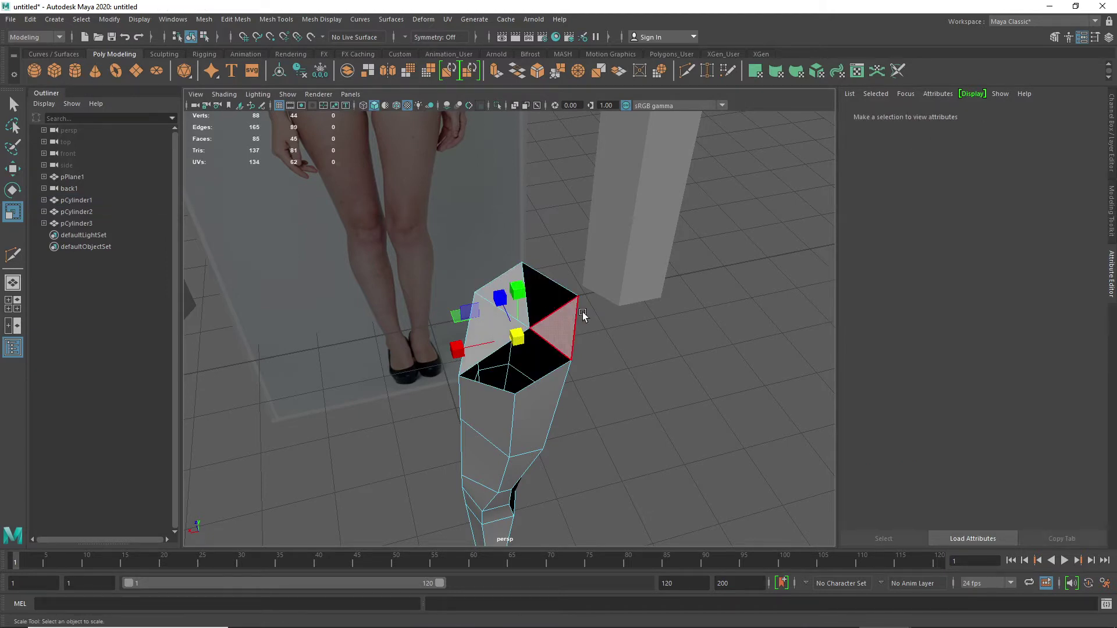
- Delete the three remaining triangular cap faces so the top of the leg is open
left_click(566, 320)
key("Delete")
left_click(503, 302)
key("Delete")
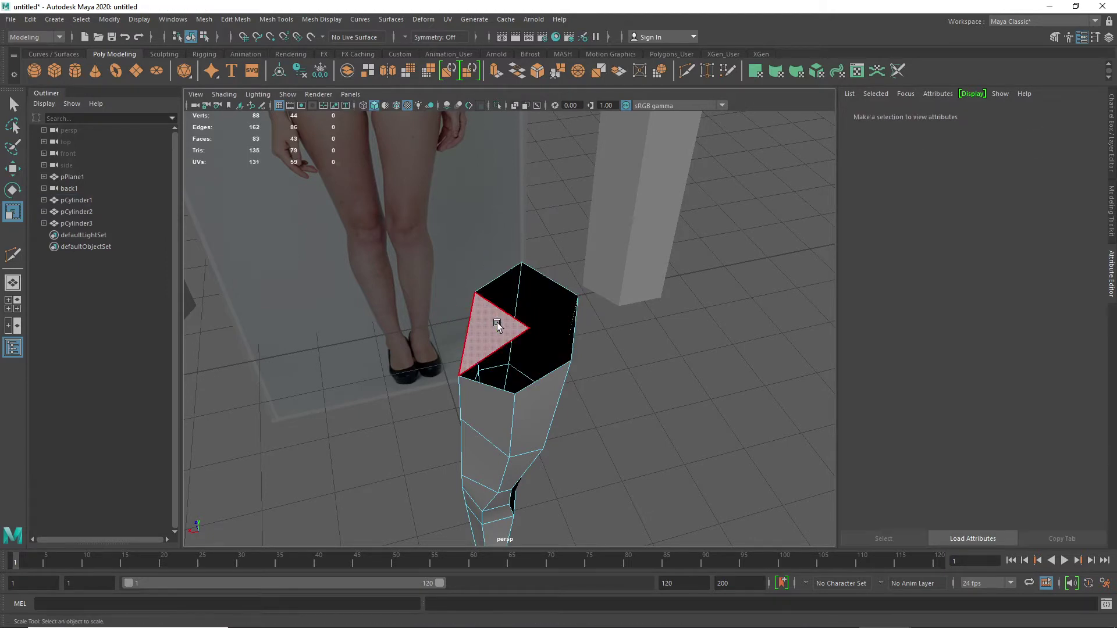
left_click(498, 327)
key("Delete")
- Delete all six triangular cap faces at the ankle end so the bottom of the leg is open
scroll(500, 349, "down", 5)
left_click_drag(505, 462, 503, 351, "alt")
scroll(461, 412, "up", 4)
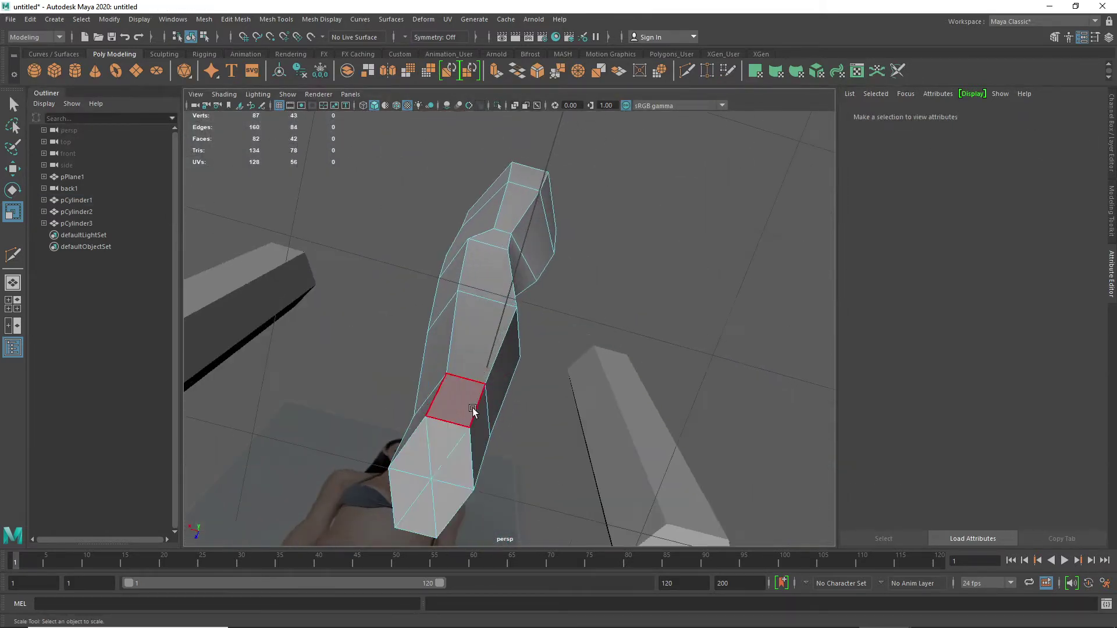
left_click(442, 457)
key("Delete")
left_click(445, 469)
key("Delete")
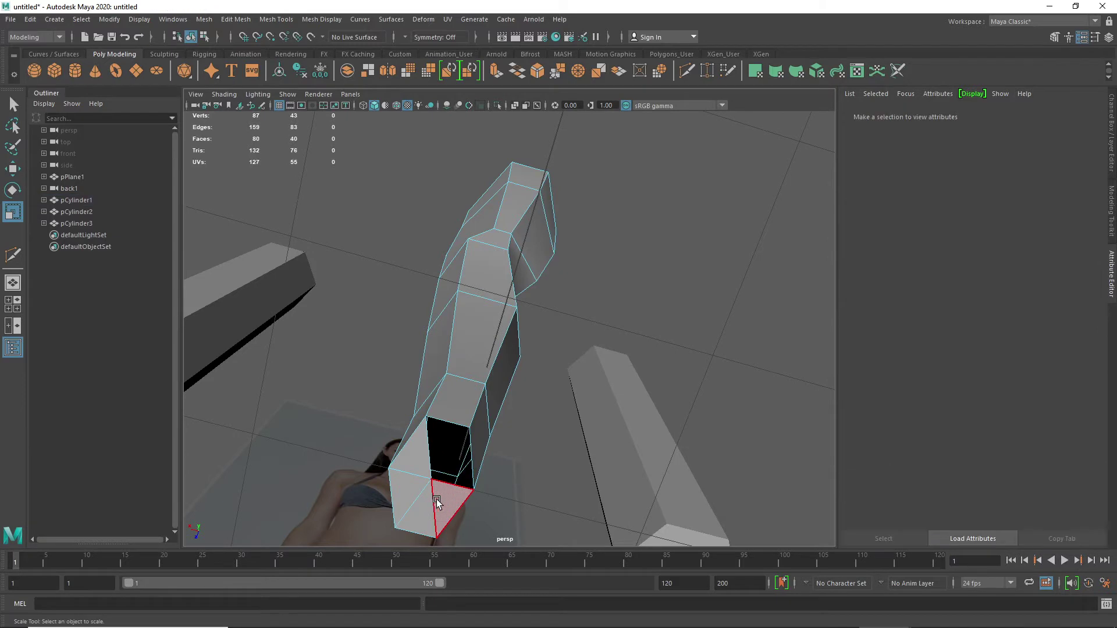
left_click(437, 503)
key("Delete")
left_click(420, 506)
key("Delete")
left_click(409, 482)
key("Delete")
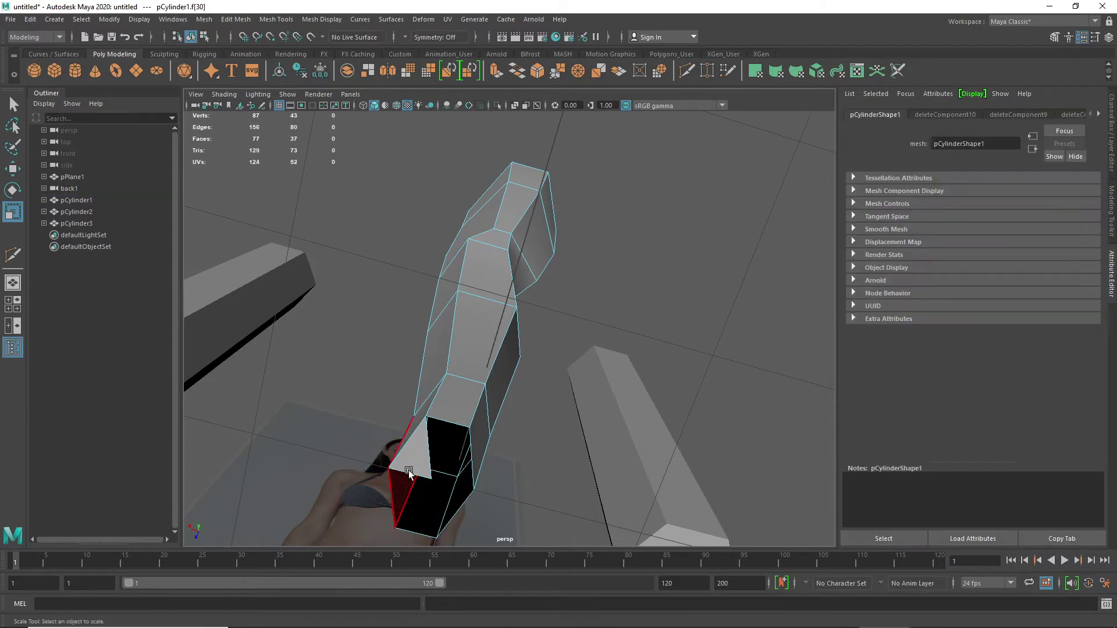
left_click(415, 461)
key("Delete")
- Return the leg mesh to object mode in the maximized back view, with the reference's torso in view
scroll(436, 419, "down", 8)
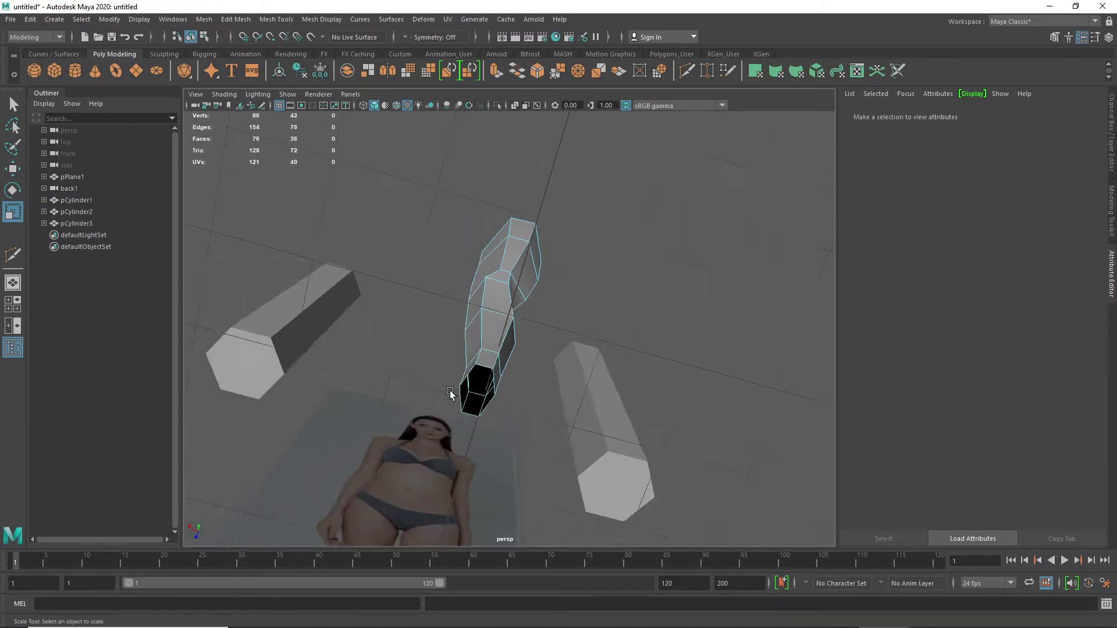
middle_click_drag(459, 373, 472, 336, "alt")
left_click_drag(472, 336, 453, 407, "alt")
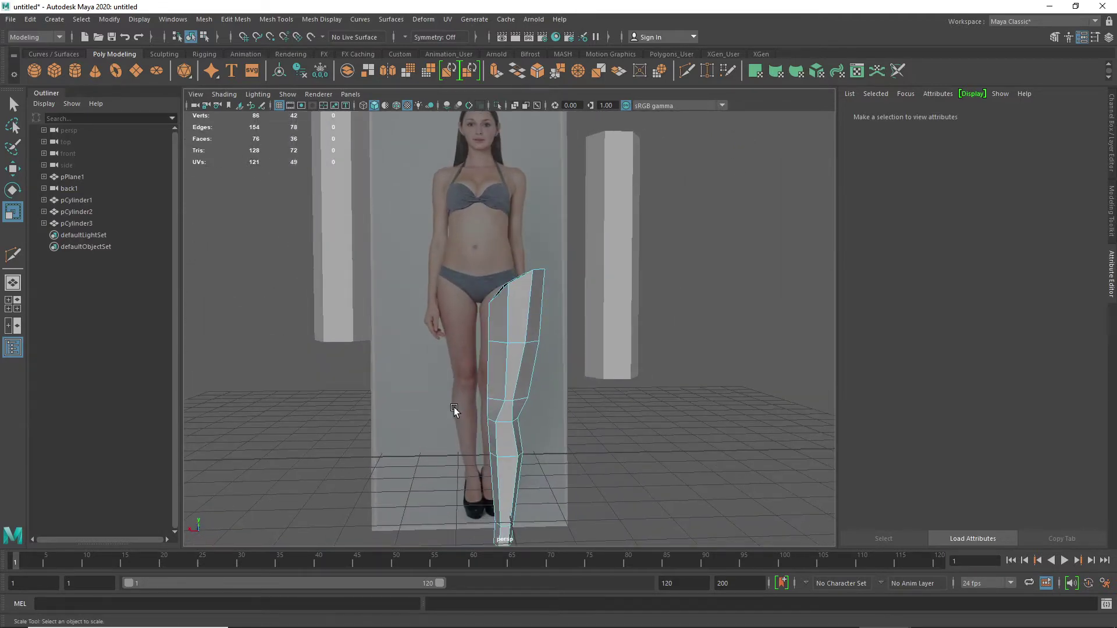
key("space")
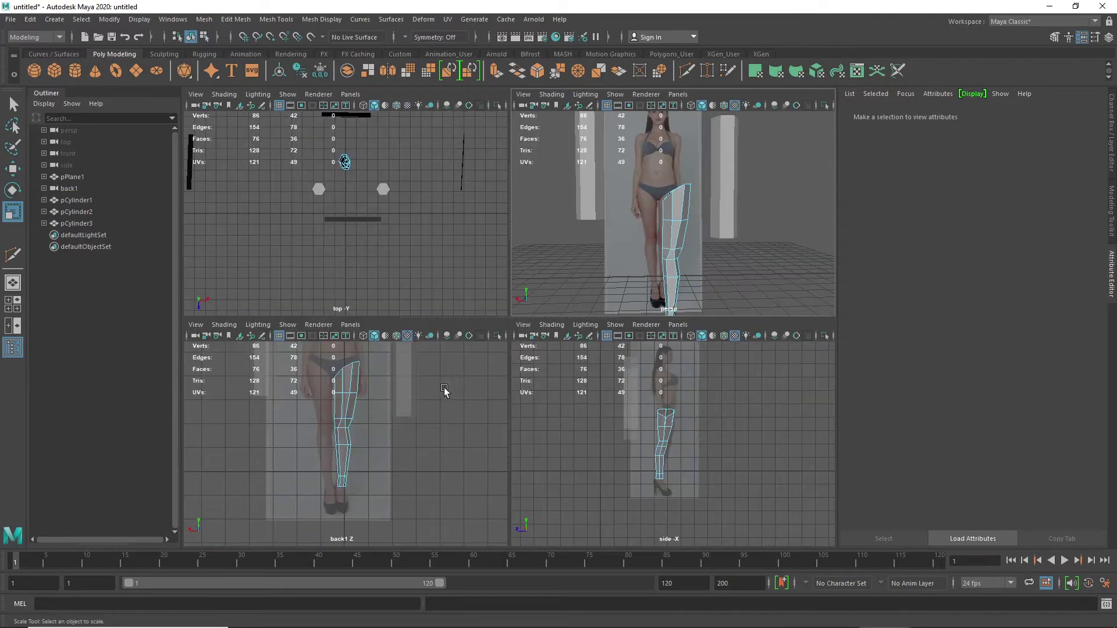
key("space")
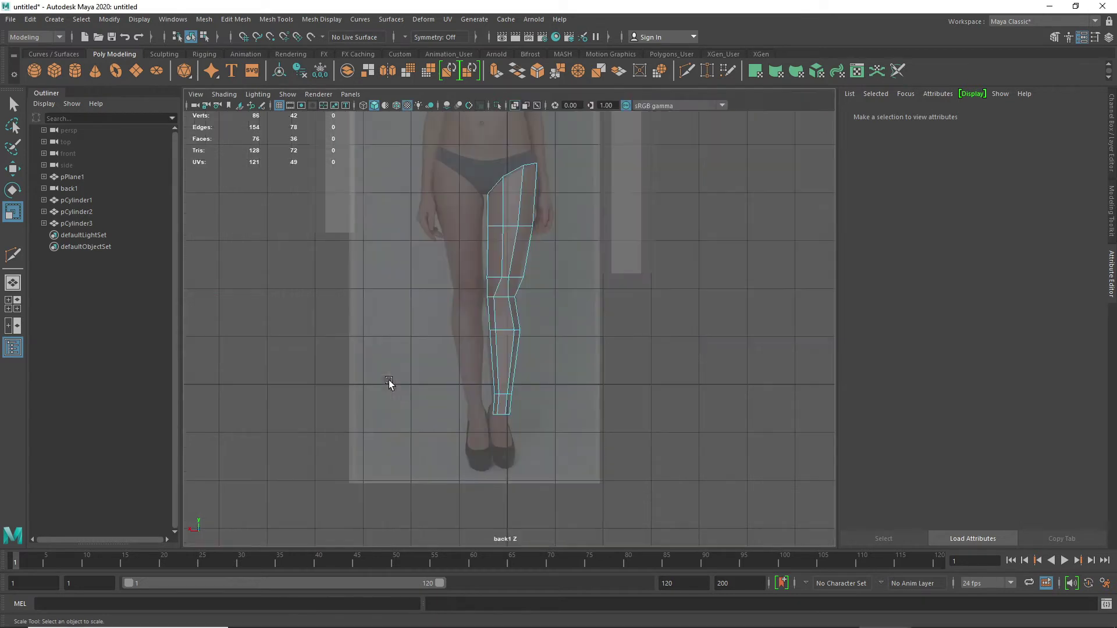
right_click(508, 199)
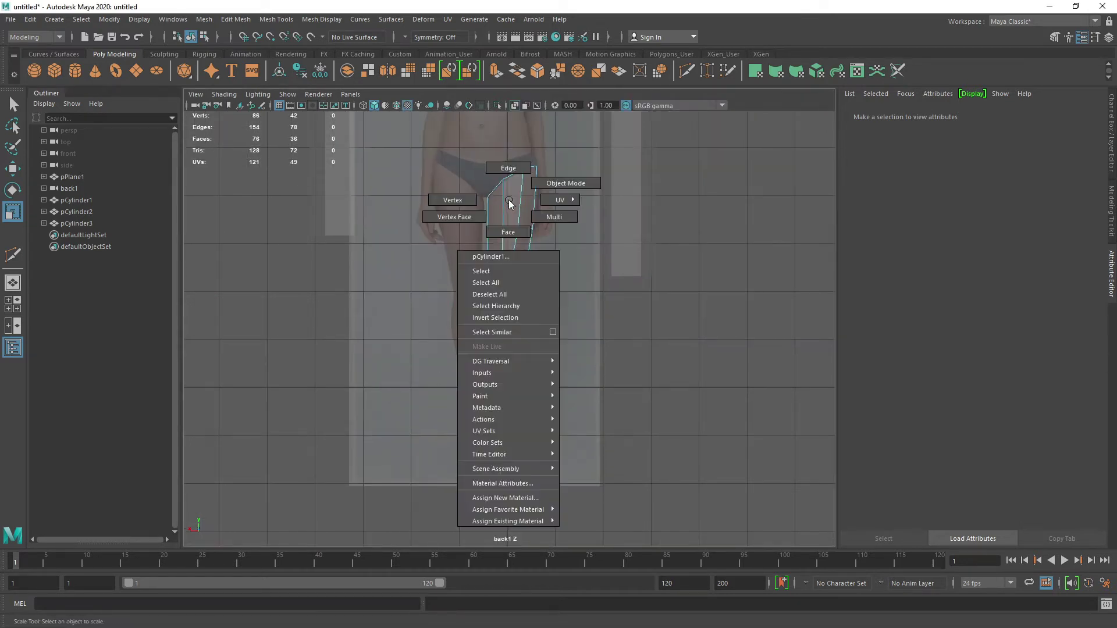
right_click_drag(537, 192, 539, 190)
middle_click_drag(562, 203, 546, 398, "alt")
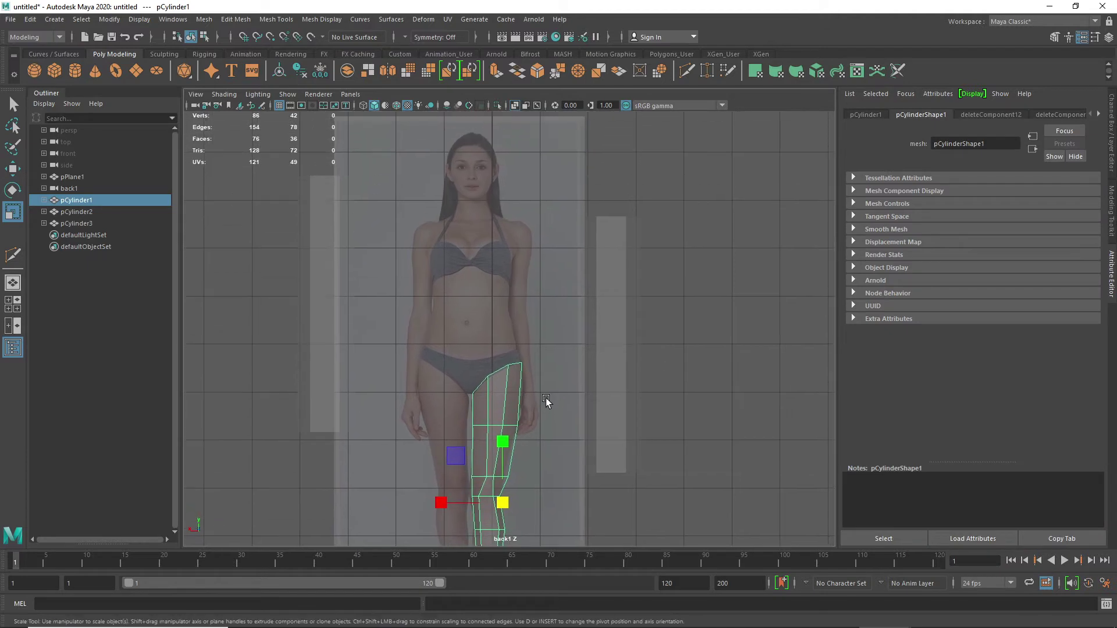
- Widen the second cylinder along X to torso width and move it onto the body's centre line in the back view
left_click(331, 324)
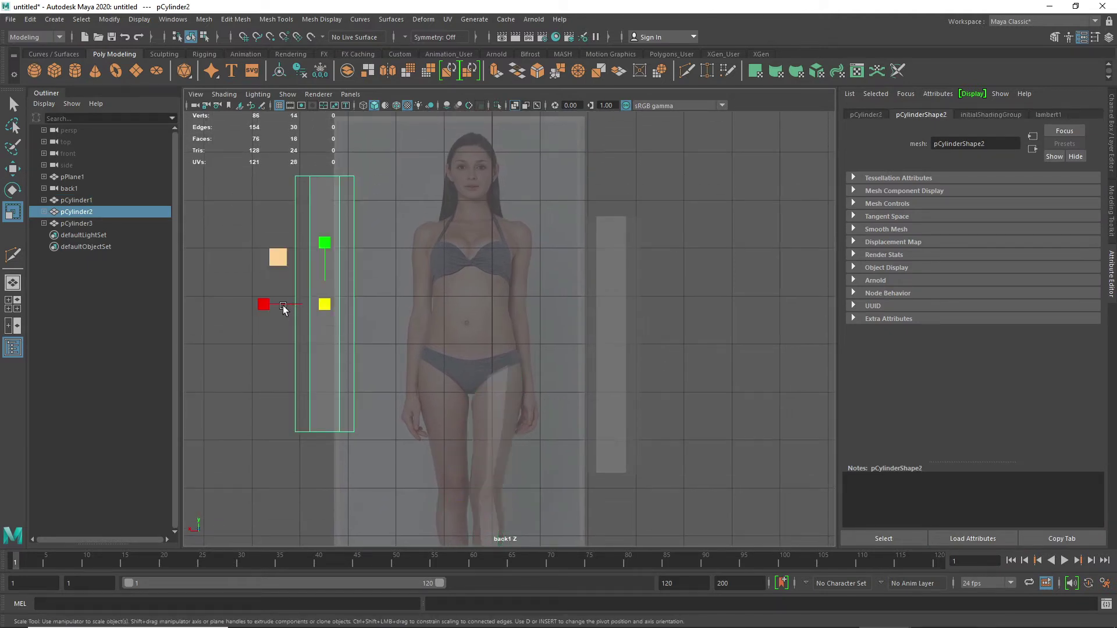
left_click_drag(274, 307, 399, 301)
key("w")
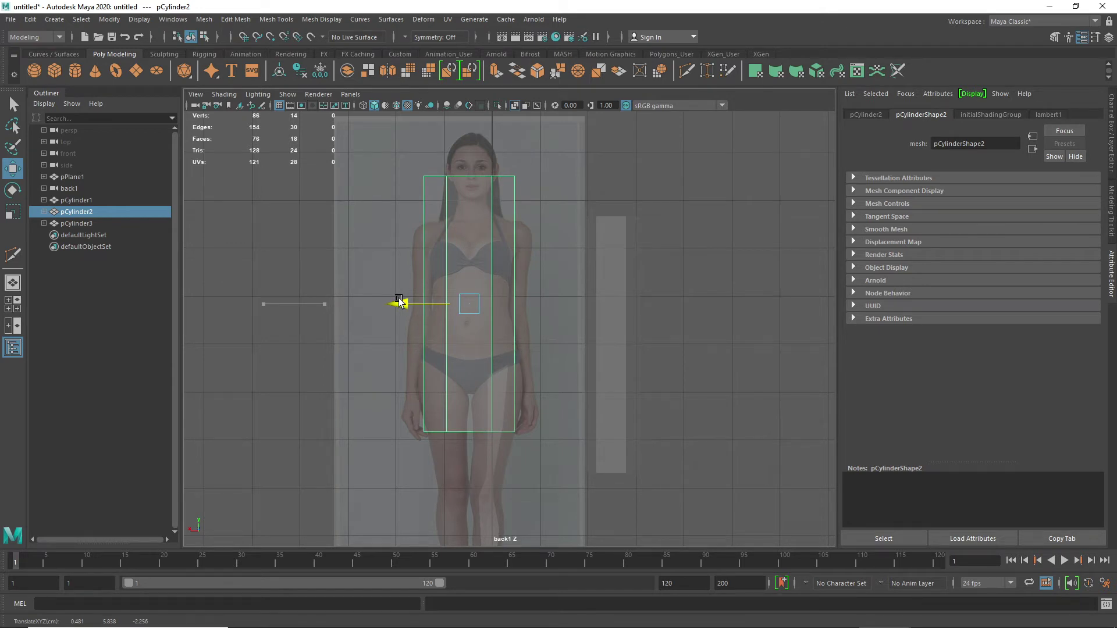
left_click_drag(399, 300, 399, 300)
- In face mode, delete the torso cylinder's outer side faces and remaining cap faces on the half opposite the leg
right_click_drag(439, 363, 434, 325)
left_click_drag(433, 205, 433, 207)
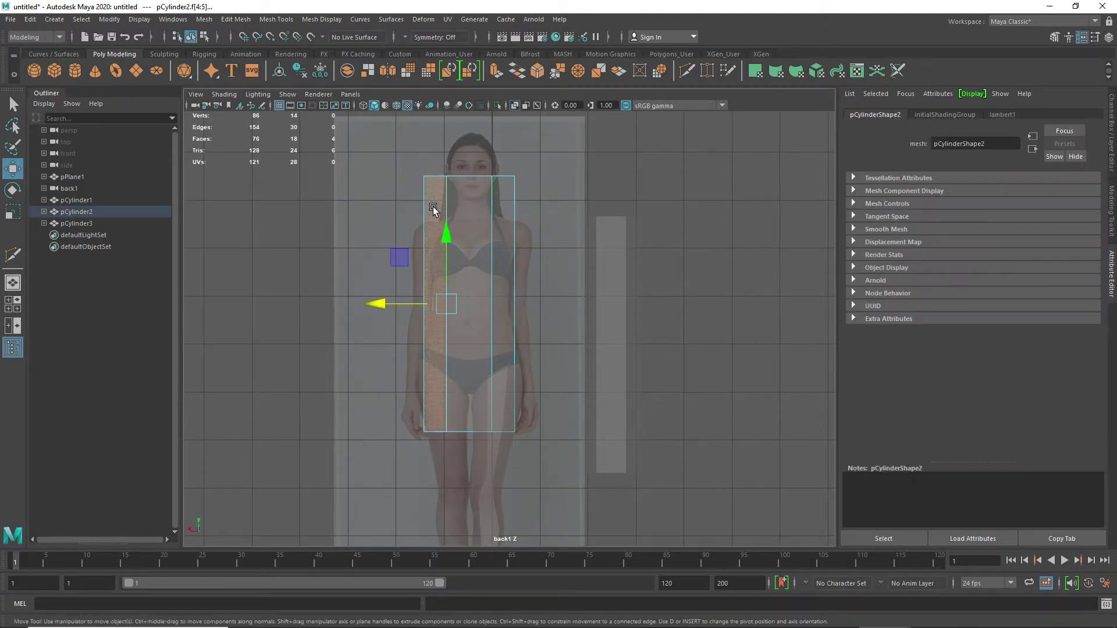
key("Delete")
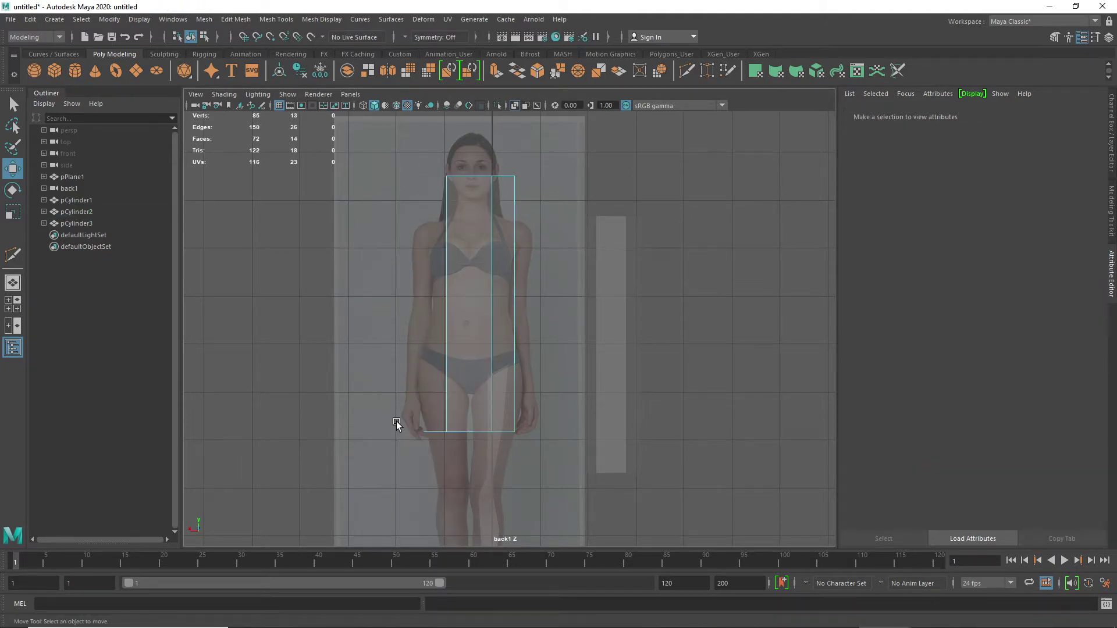
left_click_drag(432, 448, 437, 453)
key("Delete")
- Move the torso's inner vertical edges horizontally onto the body's centre line, leaving a half torso
right_click(433, 247)
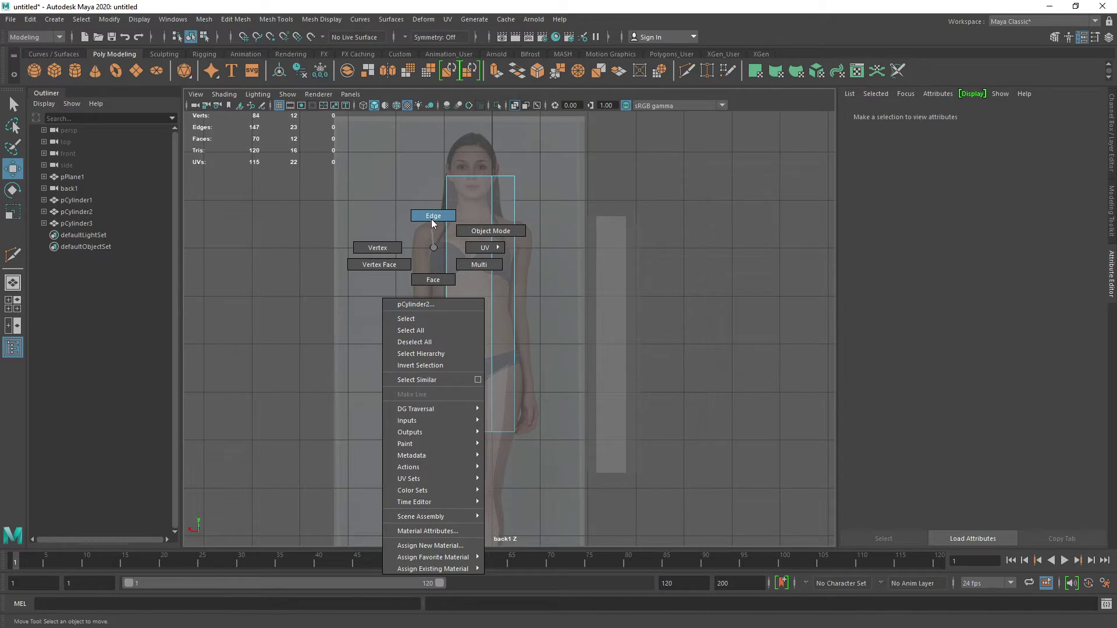
right_click_drag(434, 247, 431, 220)
left_click_drag(427, 236, 463, 279)
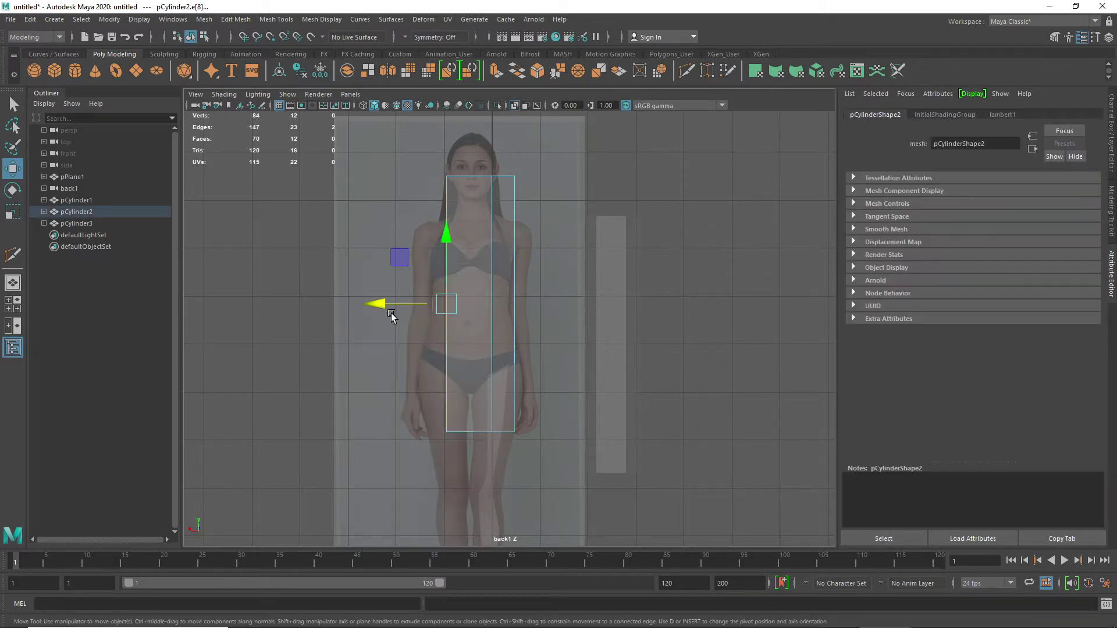
left_click_drag(382, 302, 404, 307, "shift")
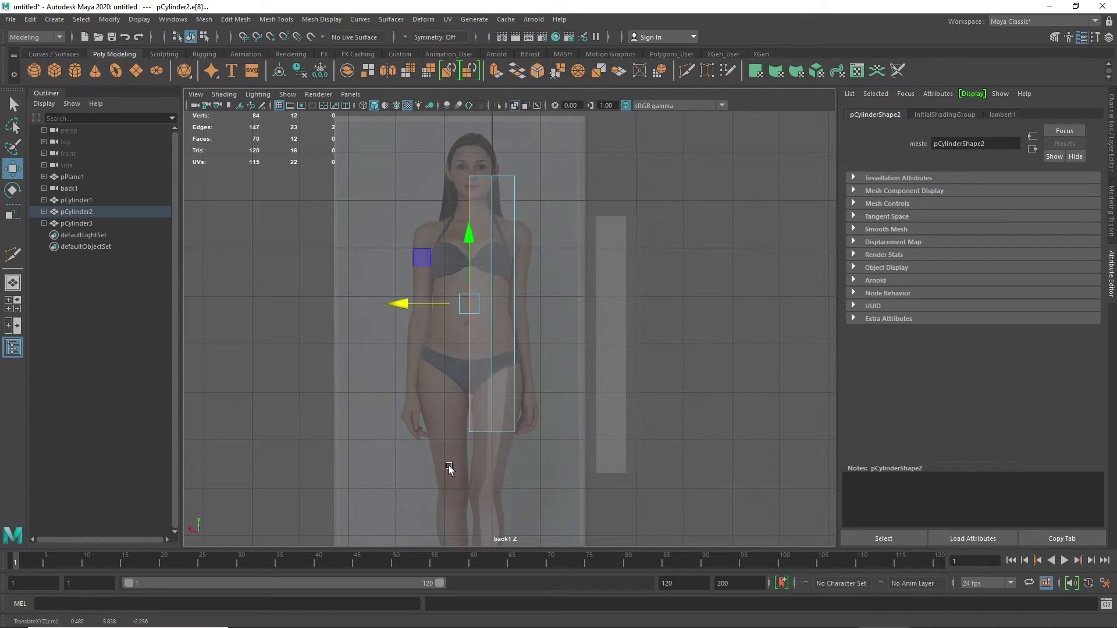
- In vertex mode, raise the torso's bottom vertices to the hip line and slope them upward toward the outer hip
right_click_drag(446, 458, 390, 299)
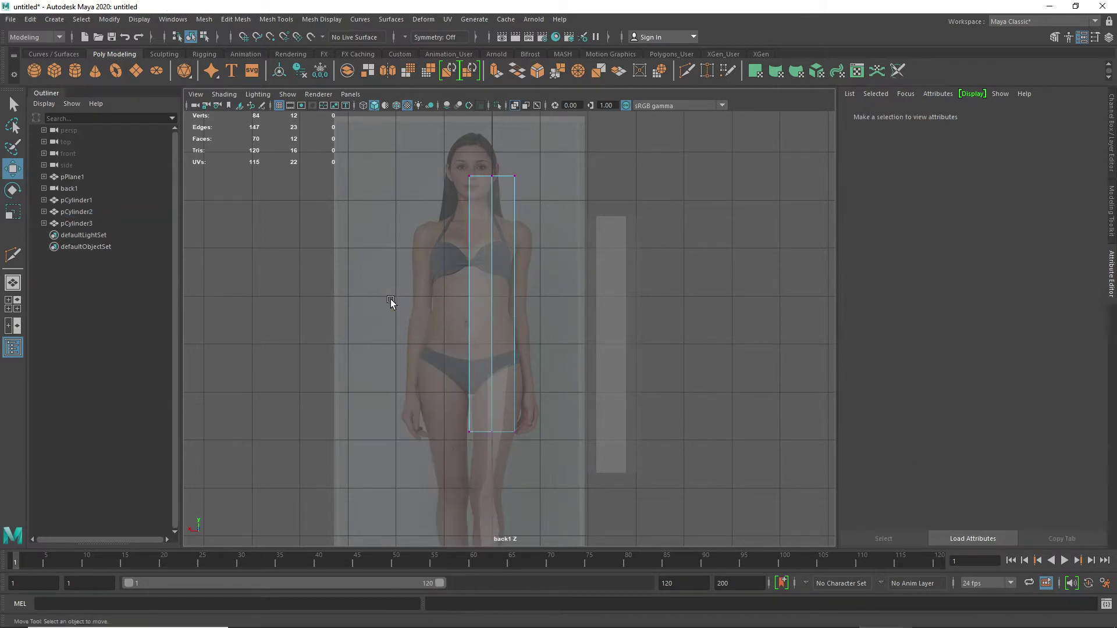
left_click_drag(441, 454, 564, 396)
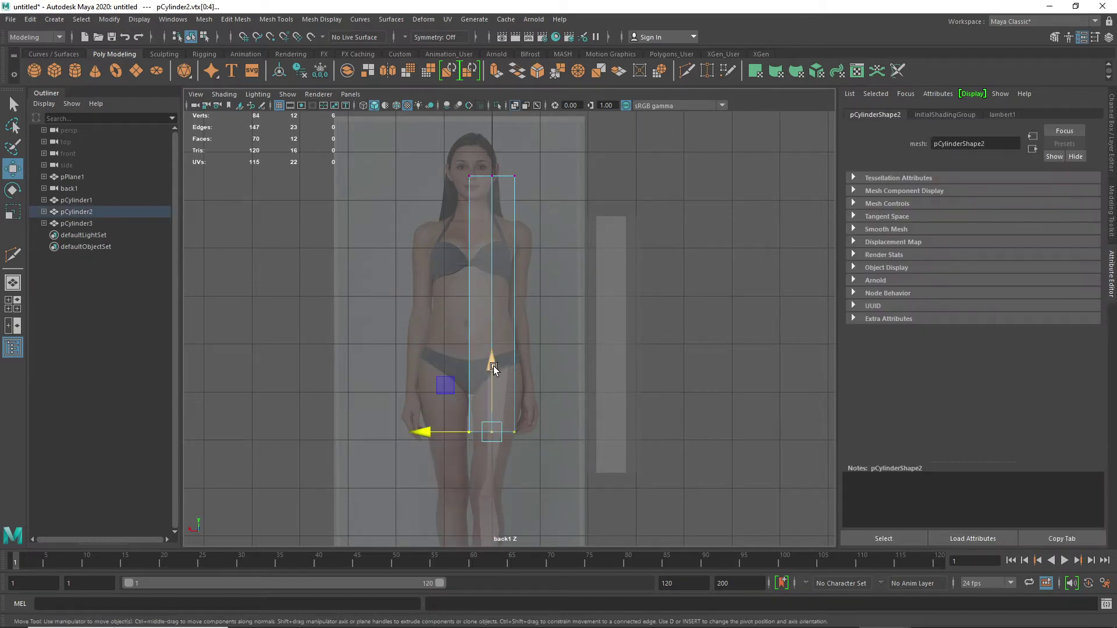
left_click_drag(493, 369, 505, 295)
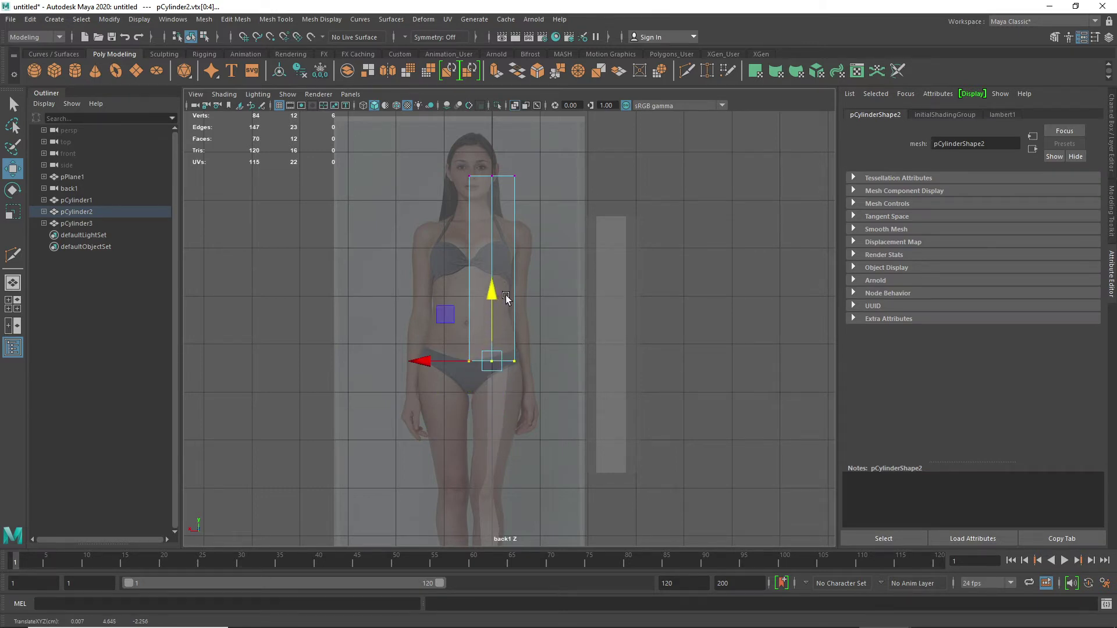
scroll(532, 387, "up", 3)
left_click_drag(506, 364, 471, 315)
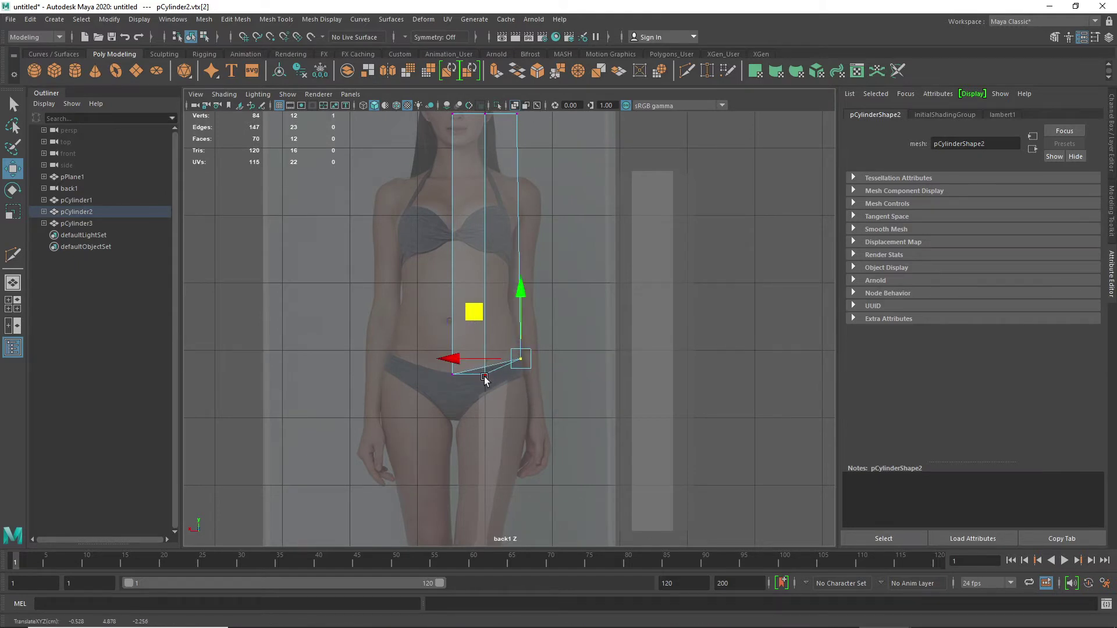
left_click_drag(488, 381, 438, 334)
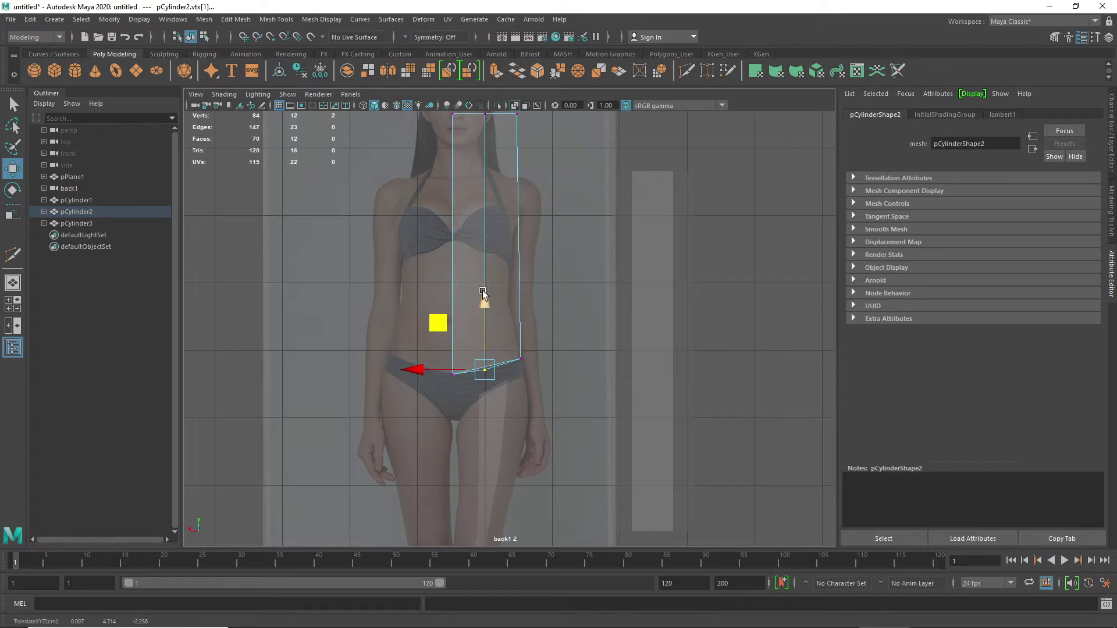
- Lower the torso's top row of vertices to the shoulder line of the reference
middle_click_drag(483, 291, 480, 415, "alt")
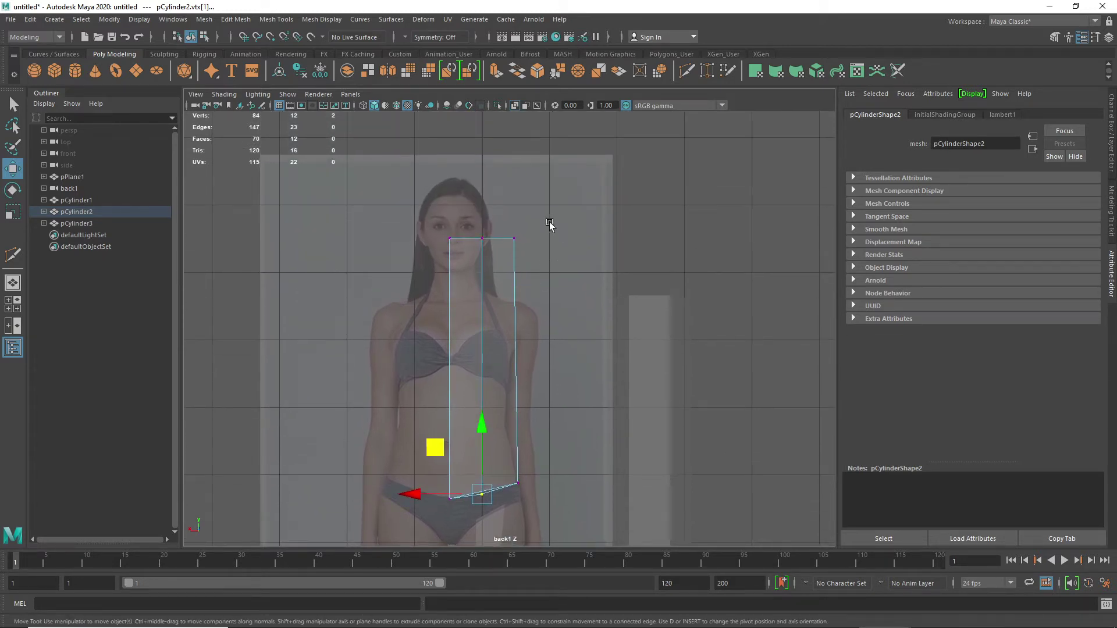
left_click_drag(550, 224, 416, 286)
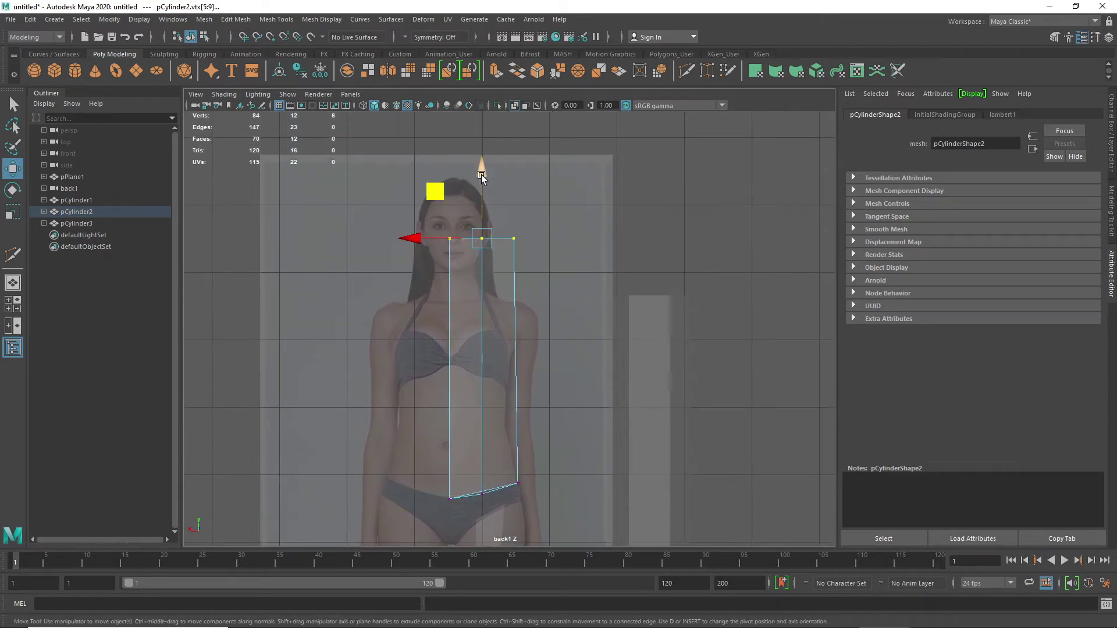
left_click_drag(483, 175, 480, 237)
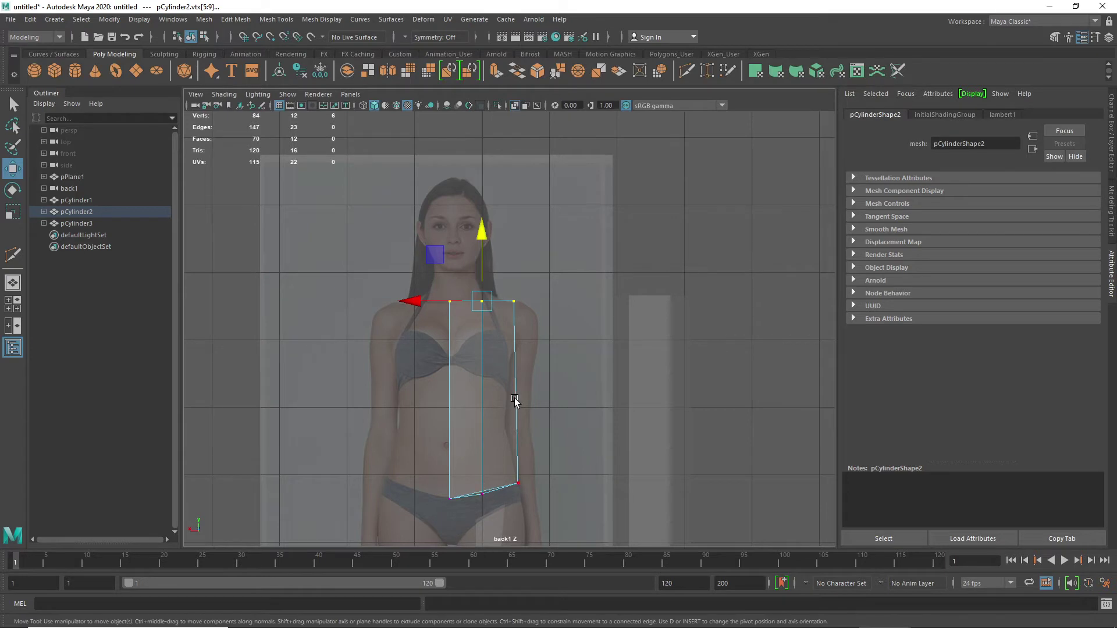
- Insert three horizontal edge loops with Multi-Cut across the torso at the waist, under the bust and at the chest
middle_click_drag(491, 444, 497, 352, "alt")
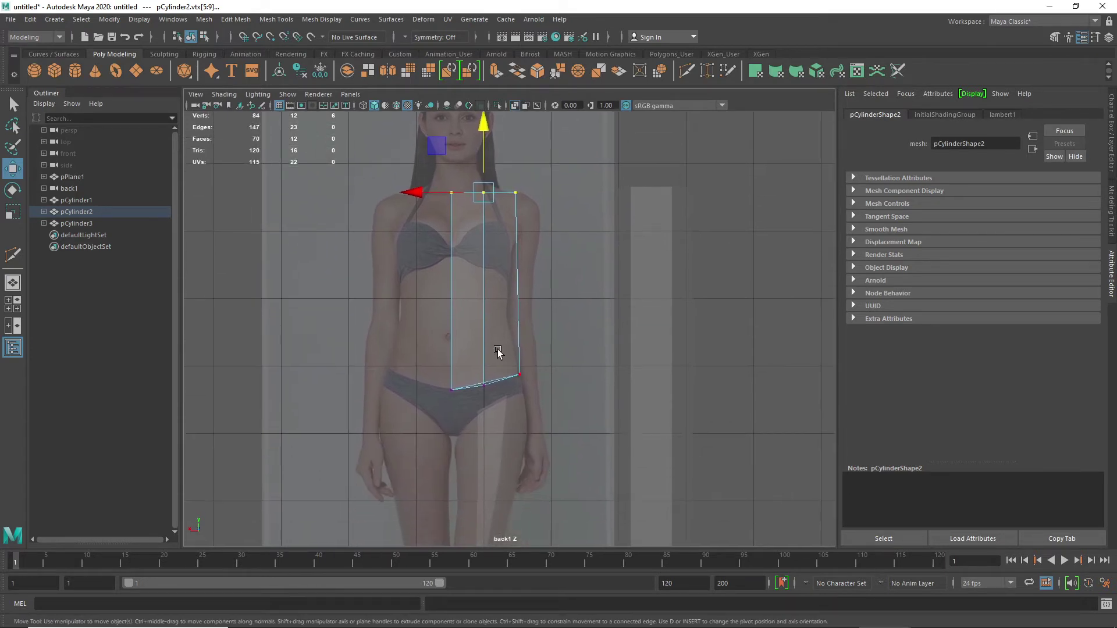
right_click_drag(501, 337, 431, 343, "shift")
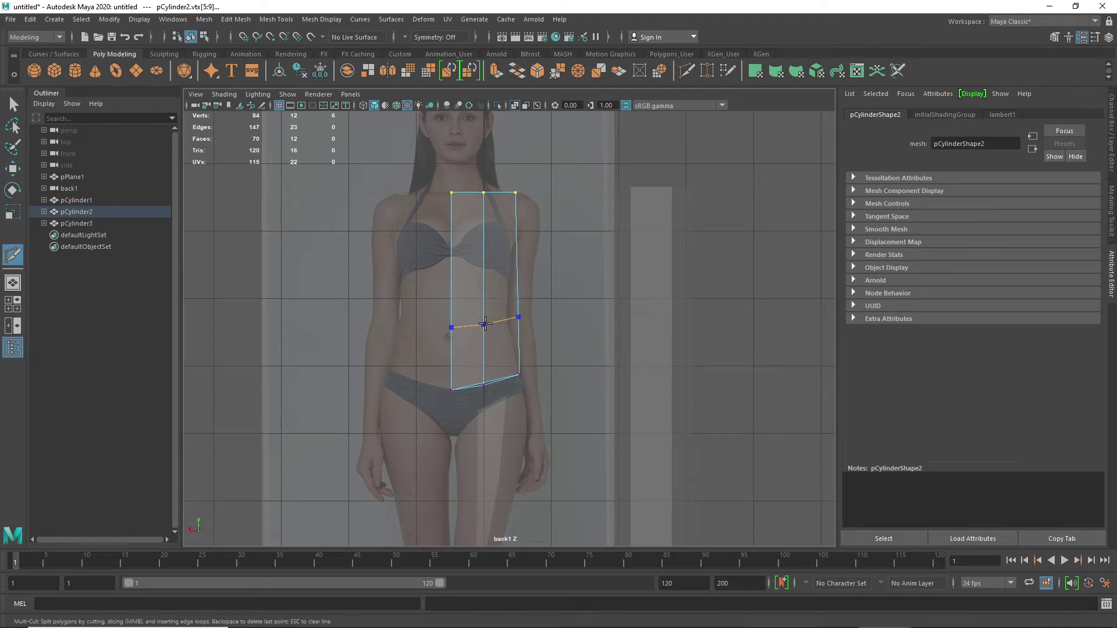
left_click(485, 324, "ctrl")
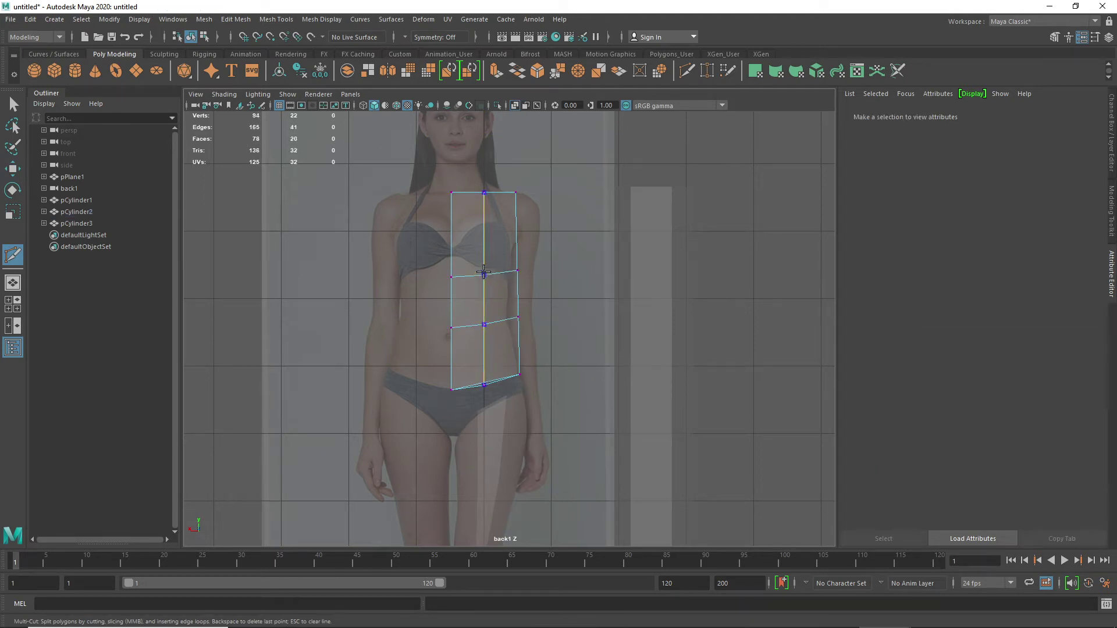
left_click(484, 231, "ctrl")
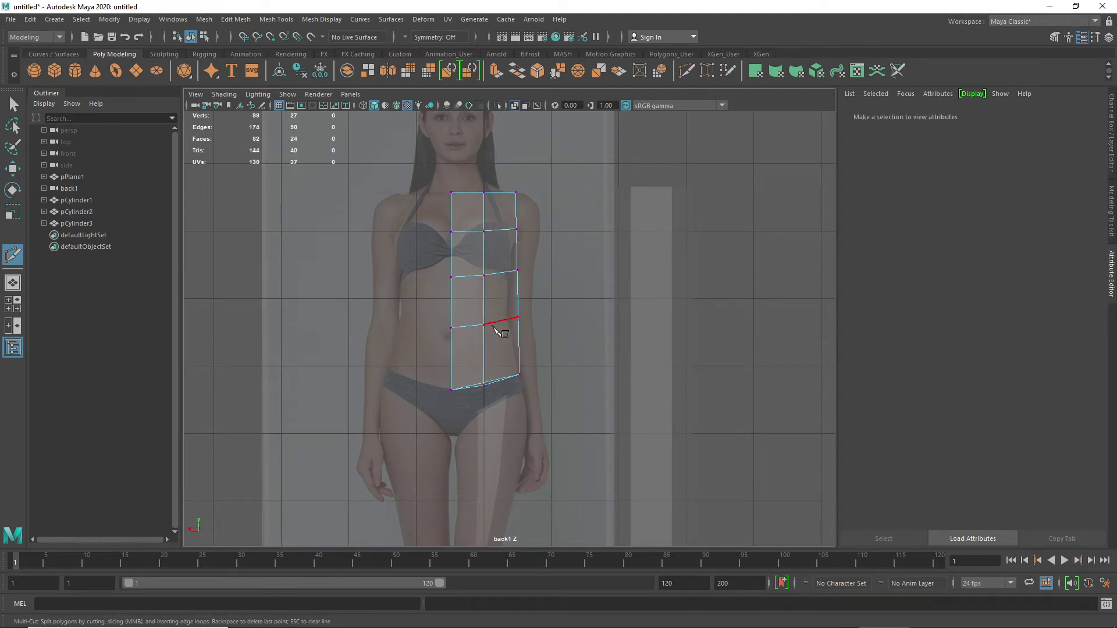
- Pull the torso's waist and under-bust vertices inward and adjust the chest and shoulder vertices to the back-view body outline
key("w")
left_click_drag(540, 309, 447, 284)
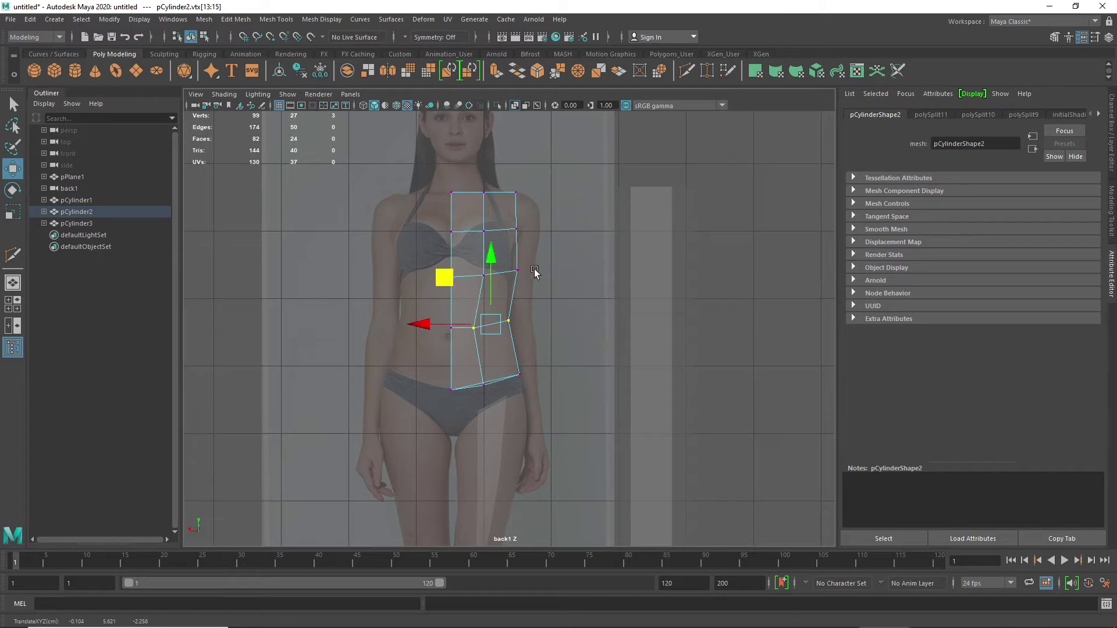
left_click_drag(553, 289, 447, 228)
left_click_drag(536, 243, 454, 189)
left_click_drag(559, 164, 472, 202)
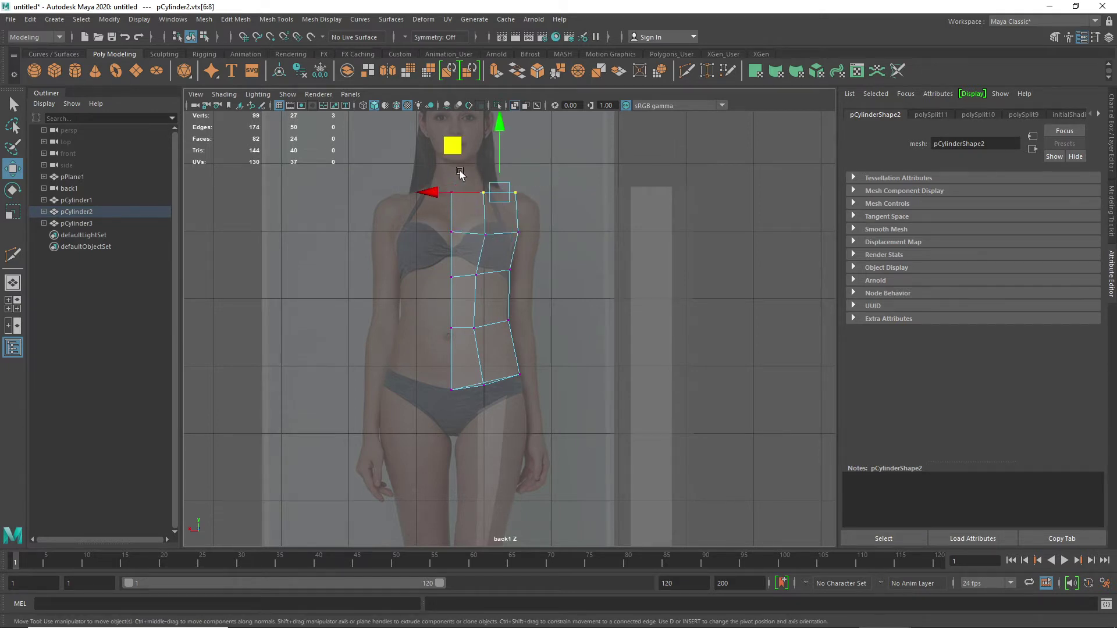
left_click_drag(453, 152, 445, 154)
- In the side view, return the torso mesh to object mode and move it along Z over the reference's torso
key("space")
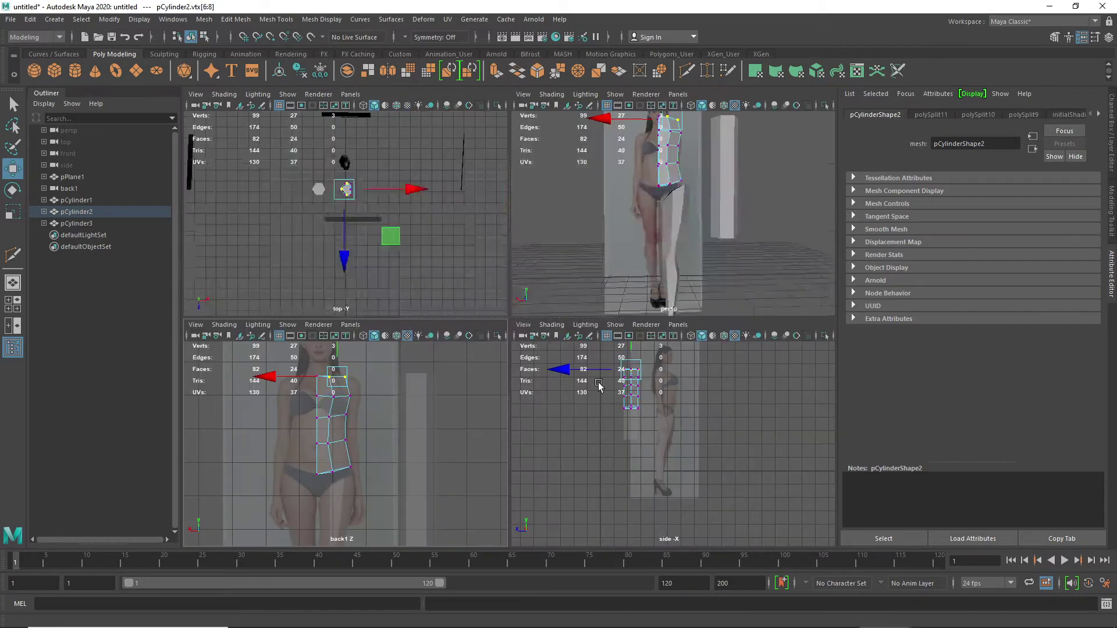
key("space")
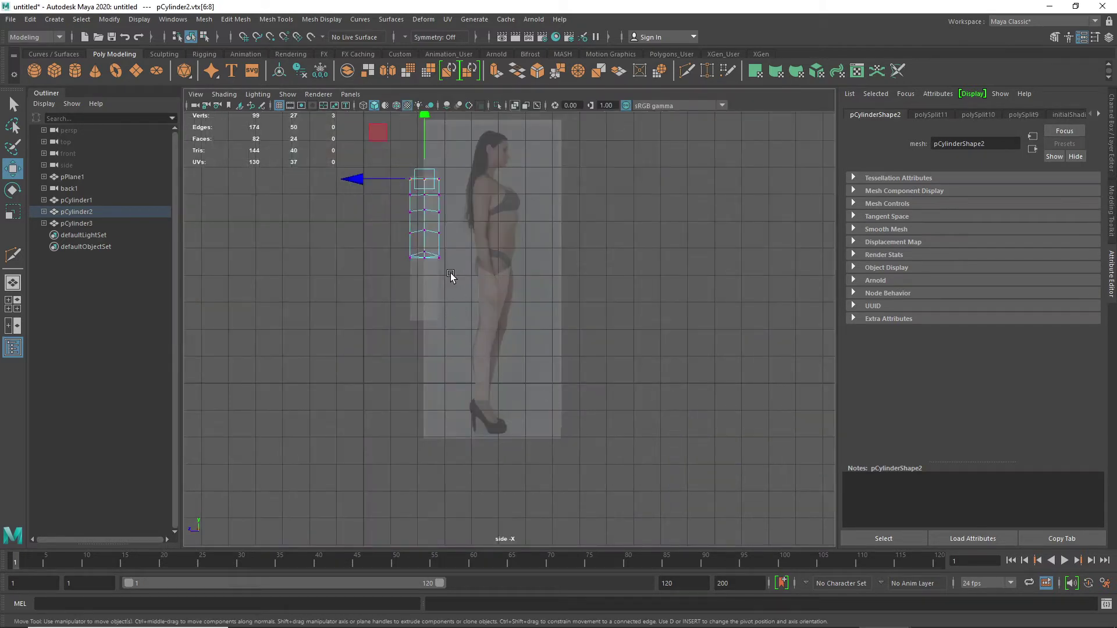
middle_click_drag(453, 272, 451, 367, "alt")
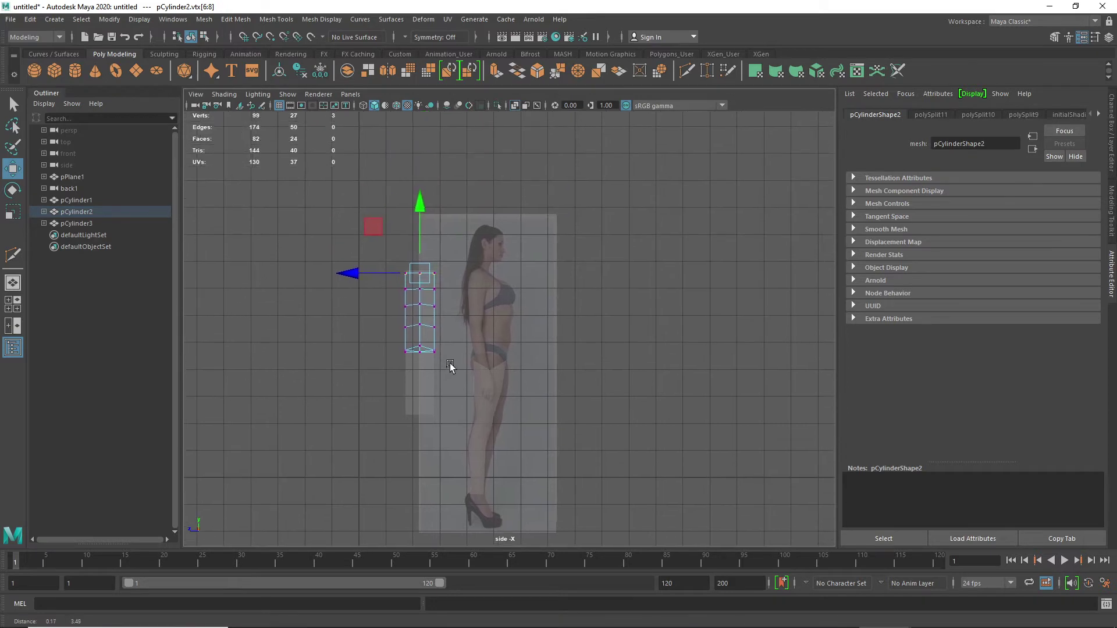
scroll(451, 367, "up", 5)
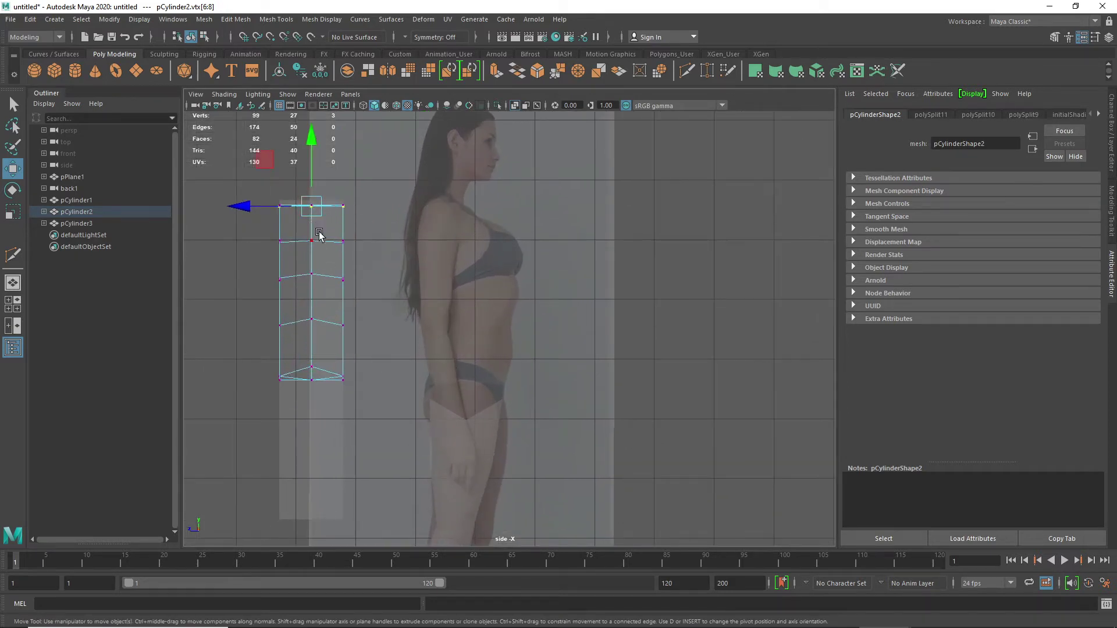
right_click_drag(304, 289, 293, 274)
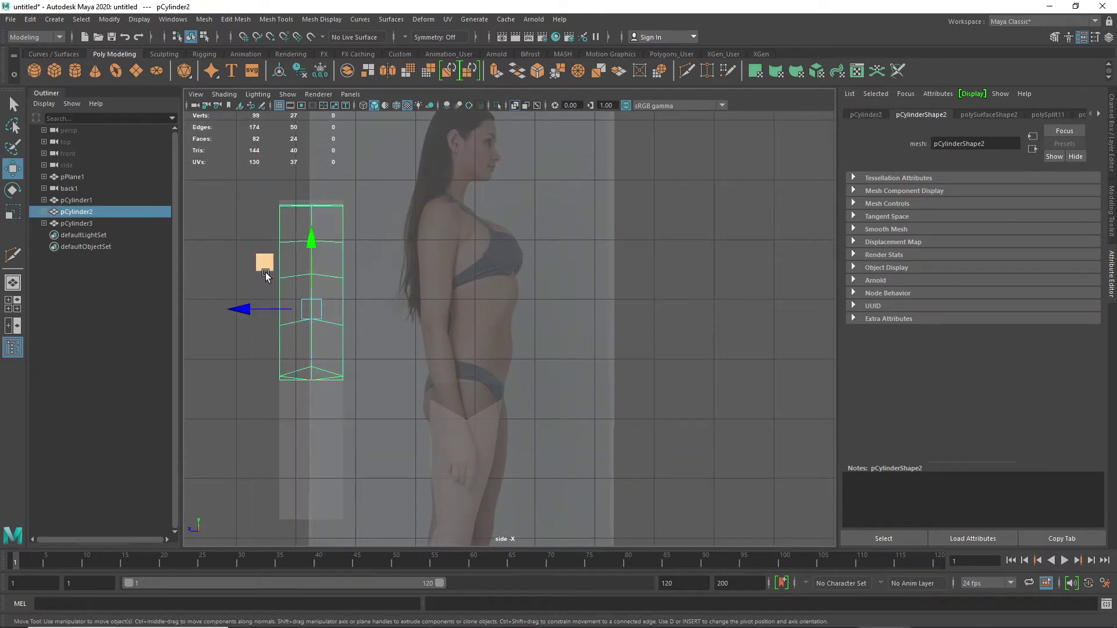
left_click_drag(242, 312, 411, 325)
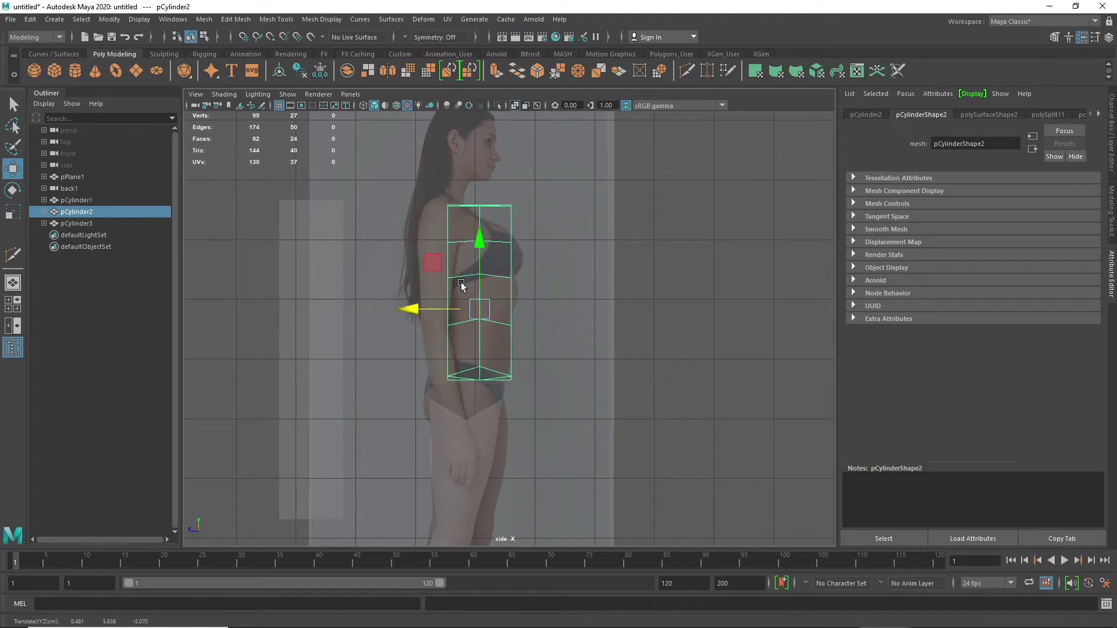
right_click_drag(460, 281, 516, 267)
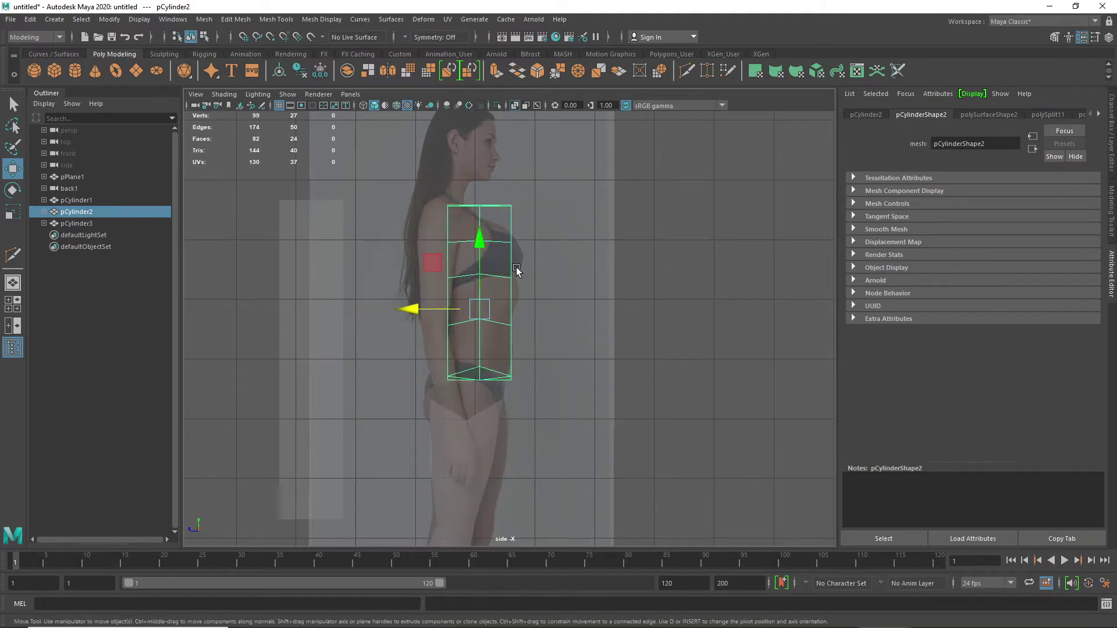
left_click(453, 208)
left_click(474, 233)
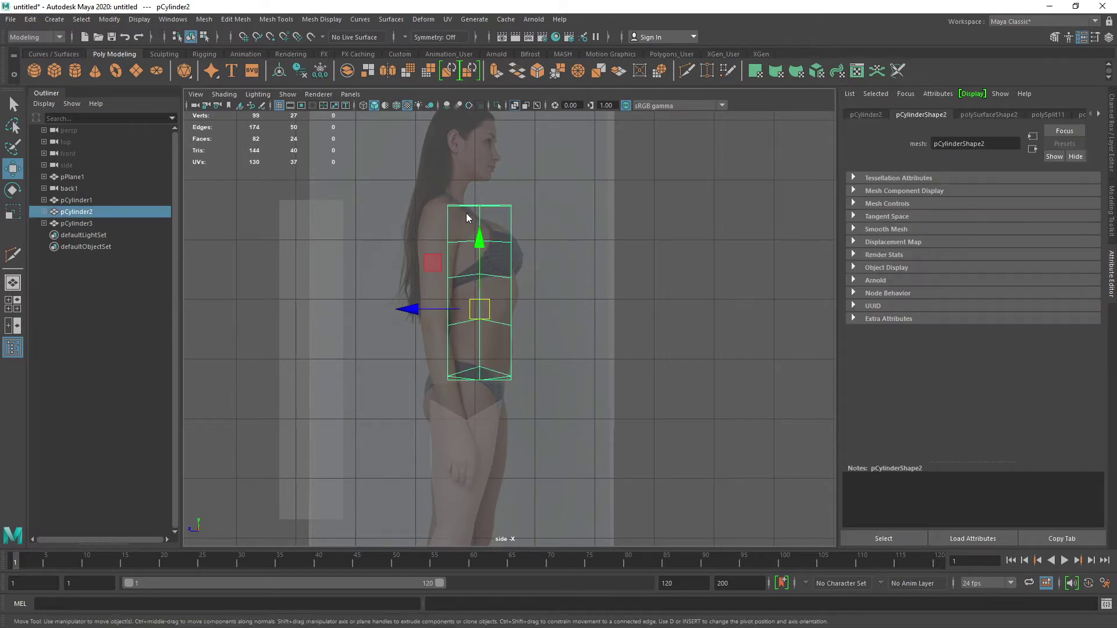
- In the side view, narrow the torso's top row of vertices and move it back over the reference's shoulder
right_click_drag(466, 213, 411, 213)
left_click_drag(436, 191, 457, 222)
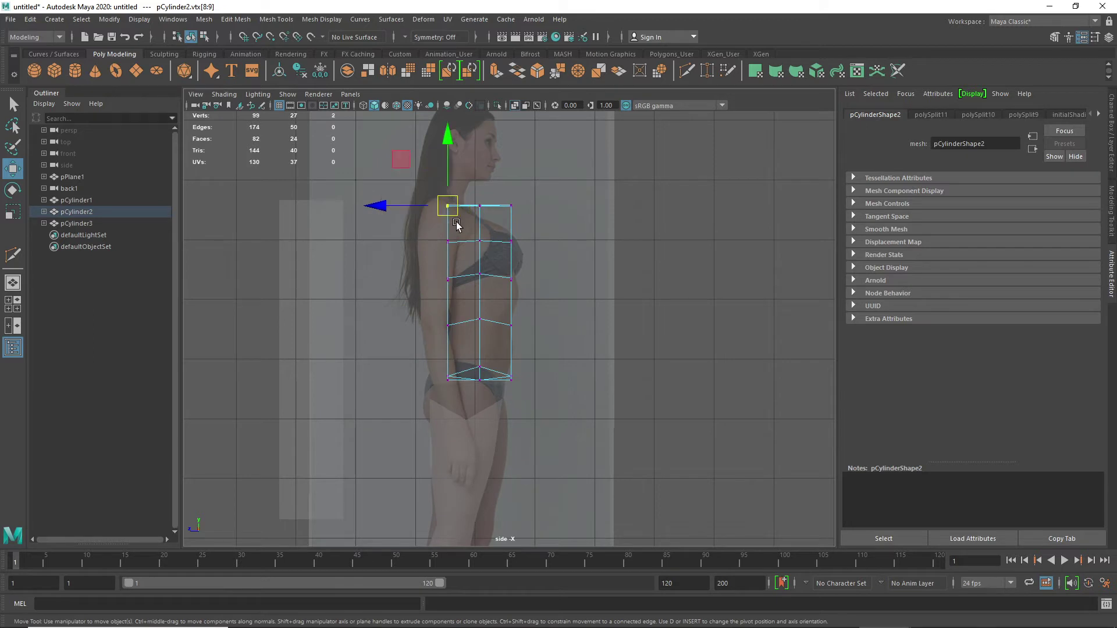
left_click_drag(527, 196, 384, 208)
key("r")
key("w")
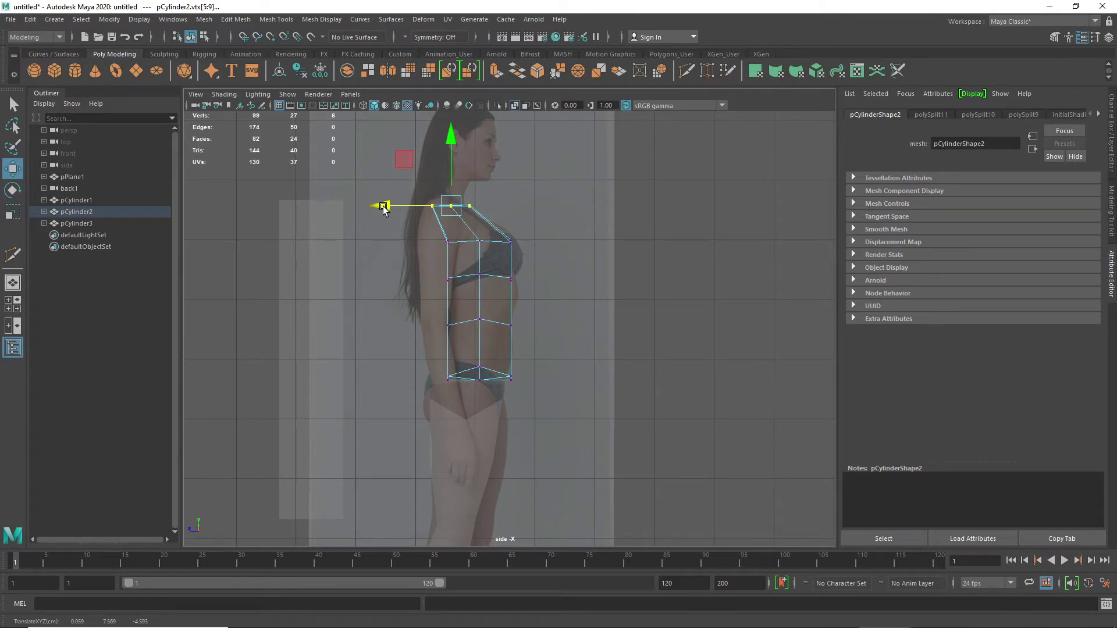
- Move the front, middle and back vertices of the torso's bottom row to follow the reference's hip line
left_click_drag(547, 424, 400, 349)
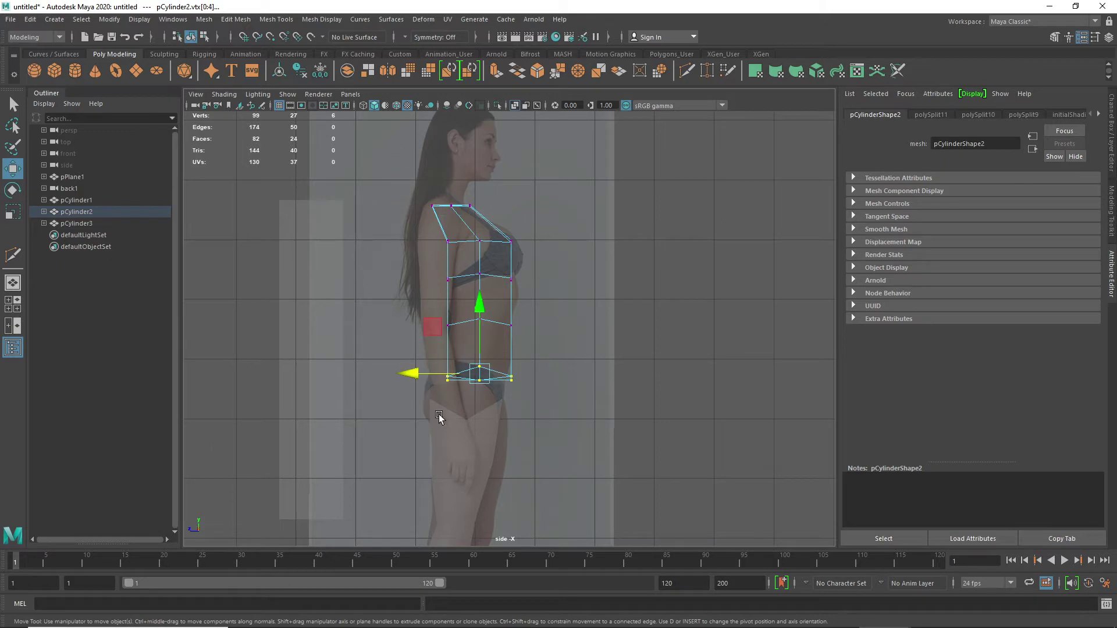
scroll(491, 405, "up", 2)
left_click_drag(539, 419, 478, 353)
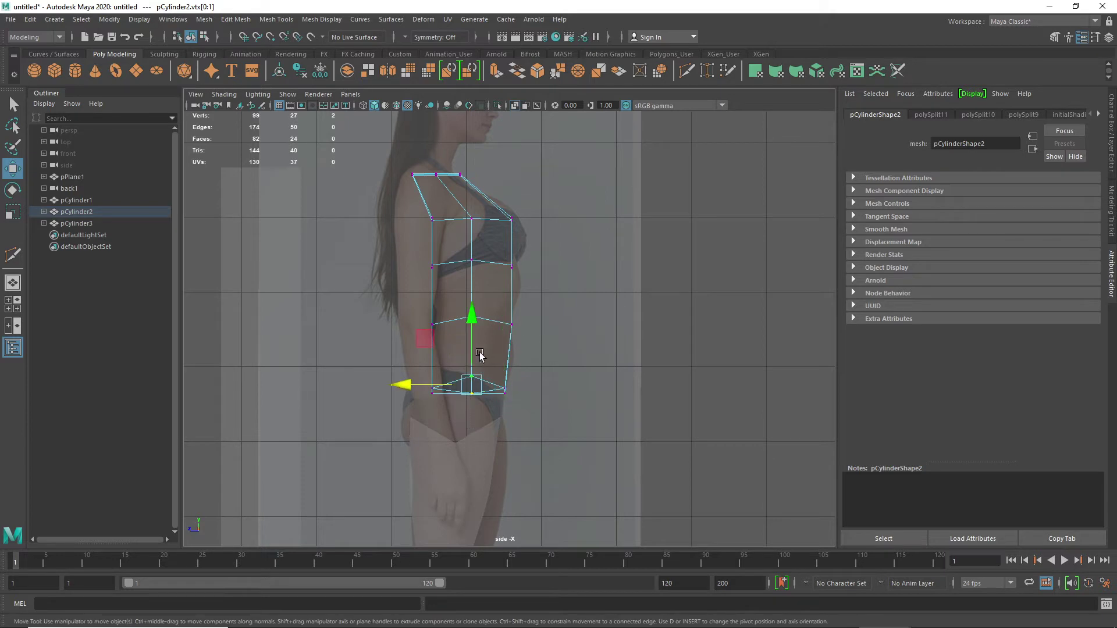
left_click_drag(418, 385, 391, 384)
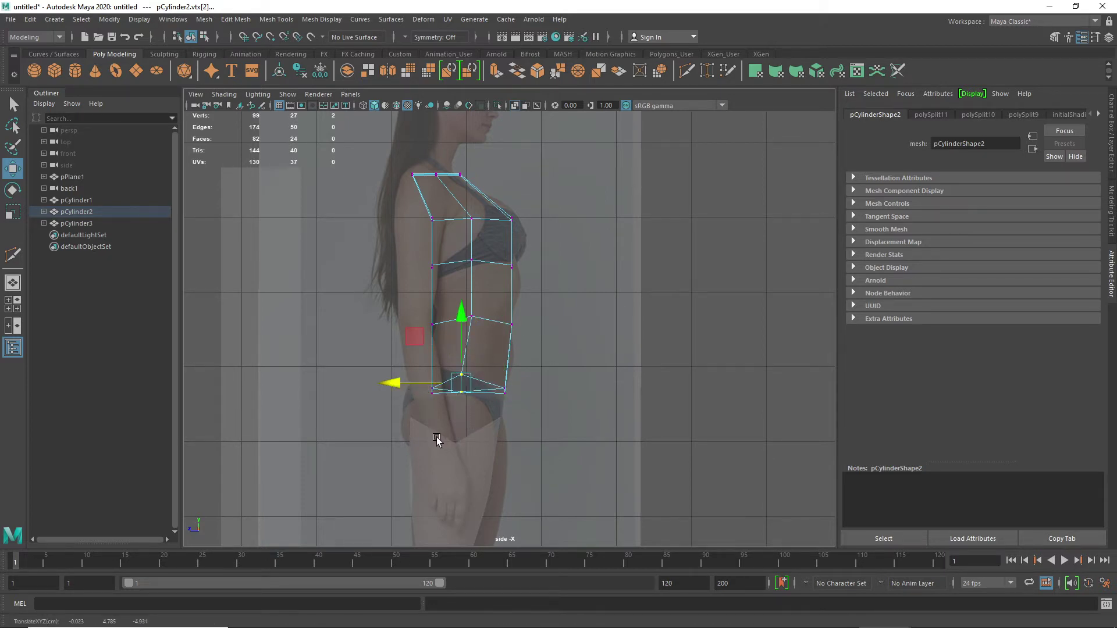
left_click_drag(441, 439, 350, 390)
left_click_drag(371, 345, 381, 321)
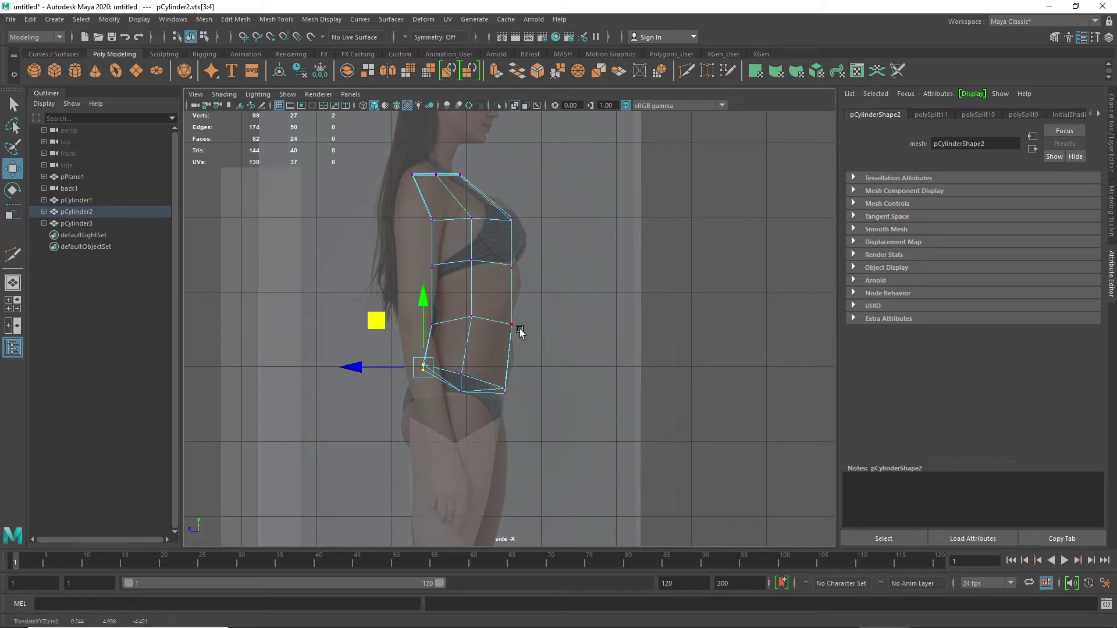
- Shift the torso's waist, under-bust and upper chest vertices along Z to match the side reference's body outline
left_click_drag(547, 315, 446, 347)
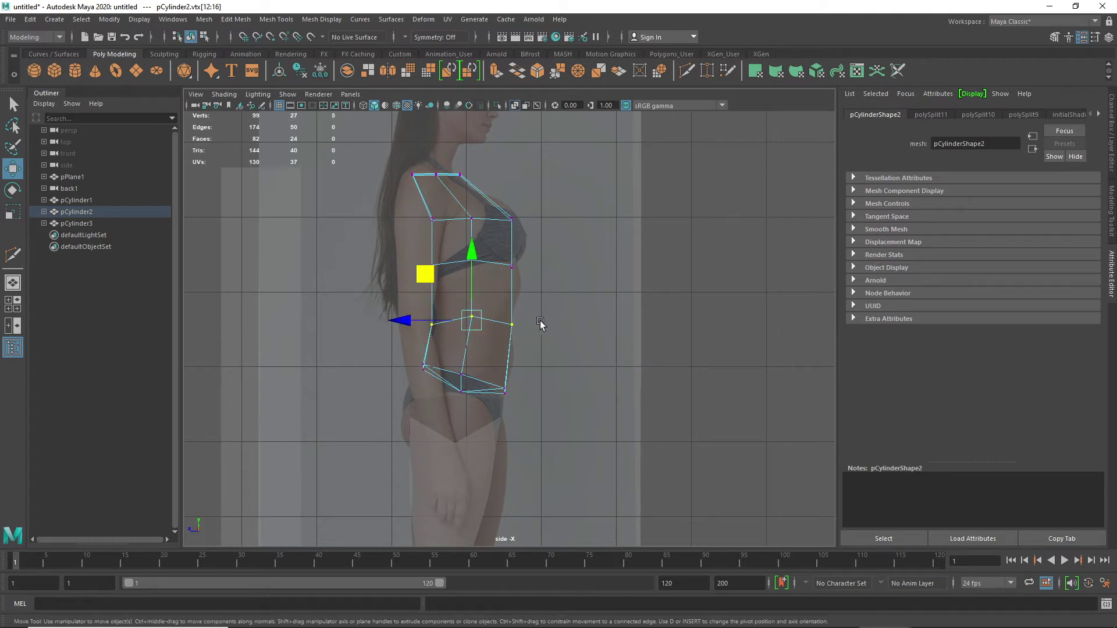
left_click_drag(538, 315, 442, 345)
left_click_drag(364, 325, 375, 325)
left_click_drag(554, 245, 424, 263)
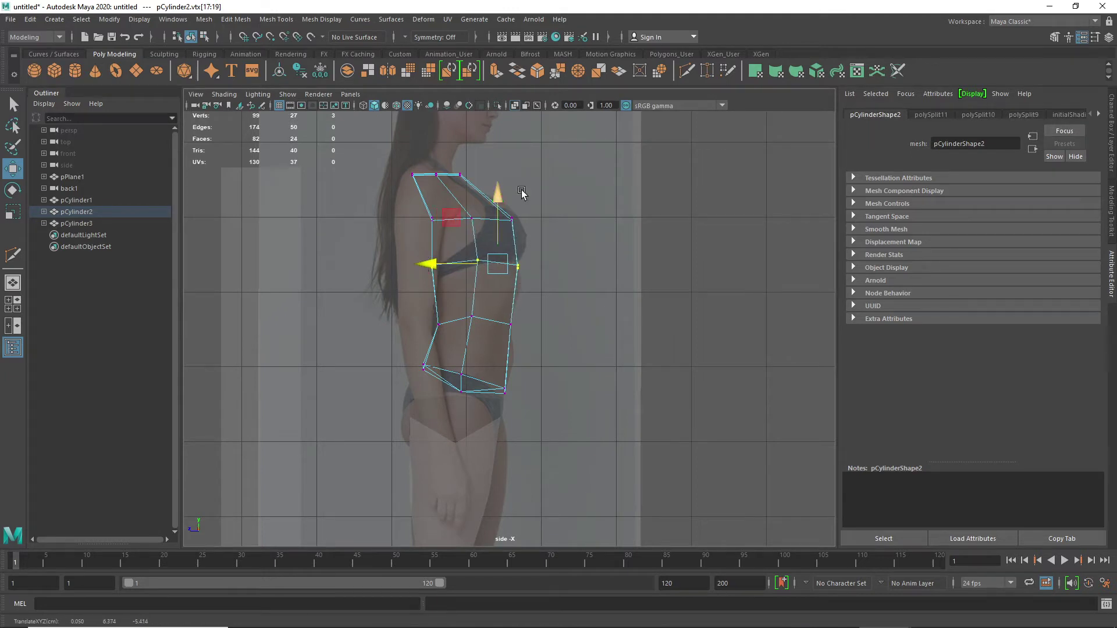
left_click_drag(560, 171, 468, 236)
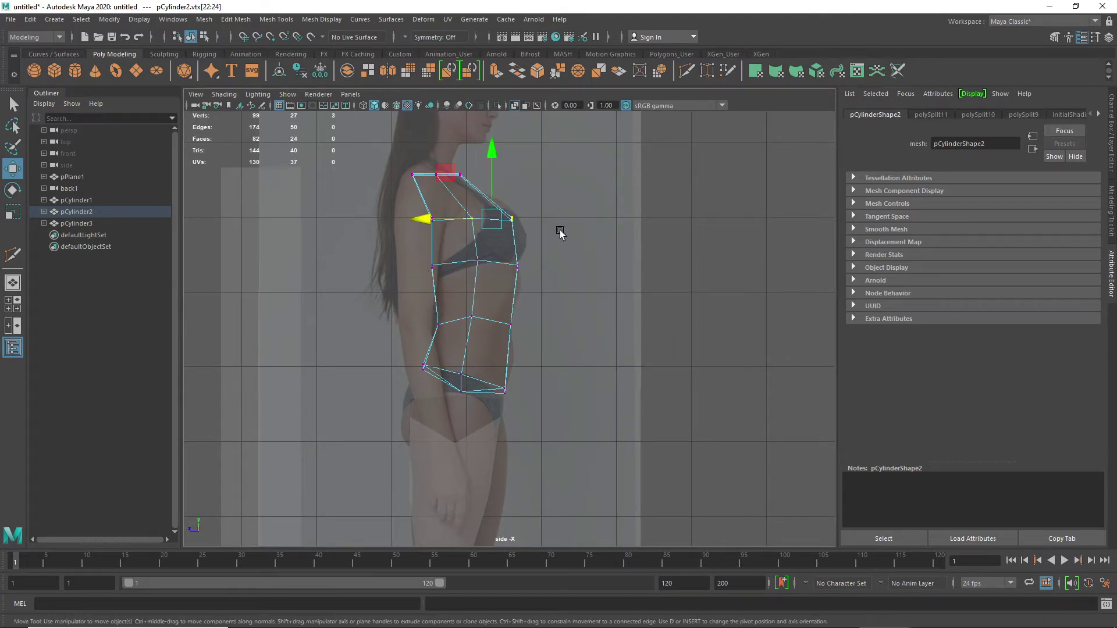
mouse_move(429, 222)
left_mouse_down()
mouse_move(415, 221)
mouse_move(425, 229)
left_mouse_up()
- Pull the torso's rear vertices at the under-bust and chest rows backward to the reference's back contour
left_click_drag(404, 292, 451, 242)
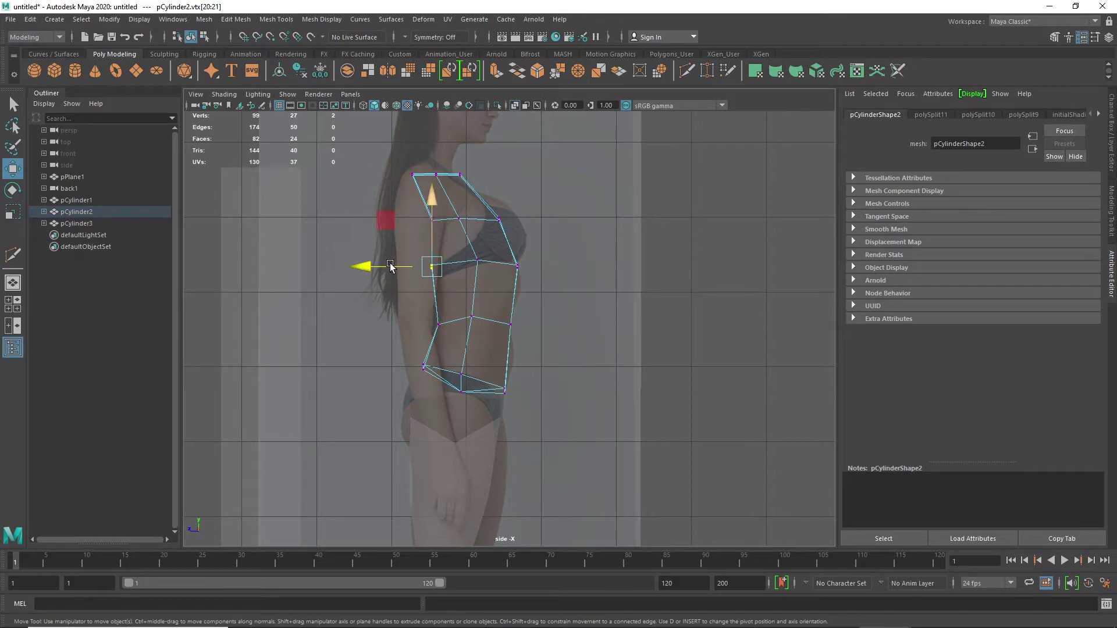
left_click_drag(371, 269, 355, 269)
left_click_drag(413, 347, 431, 328)
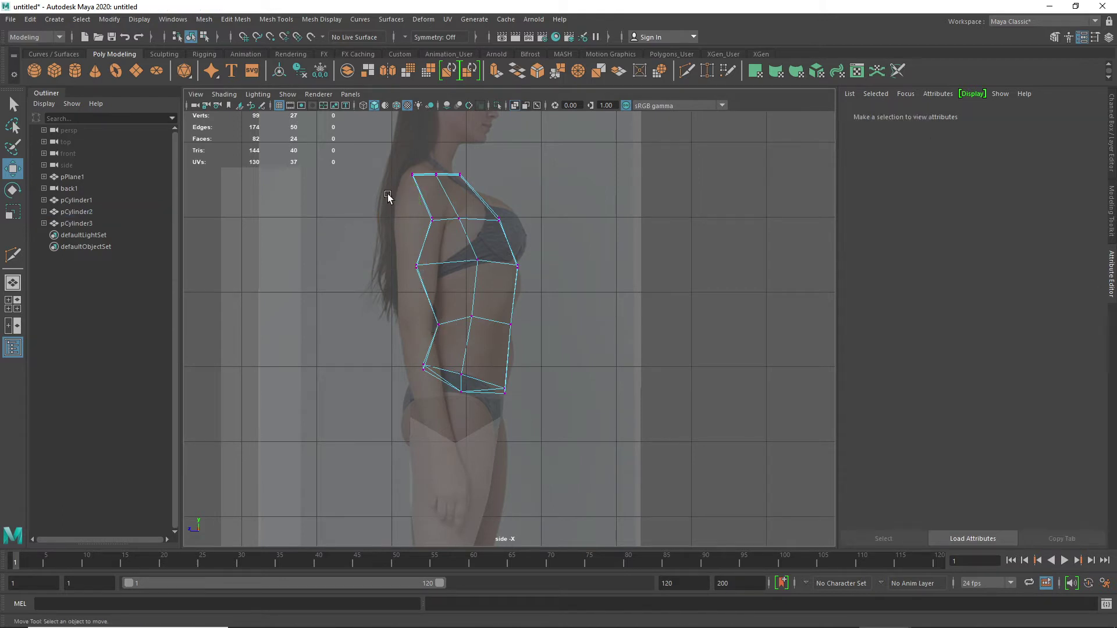
left_click_drag(390, 202, 444, 233)
left_click_drag(364, 220, 330, 223)
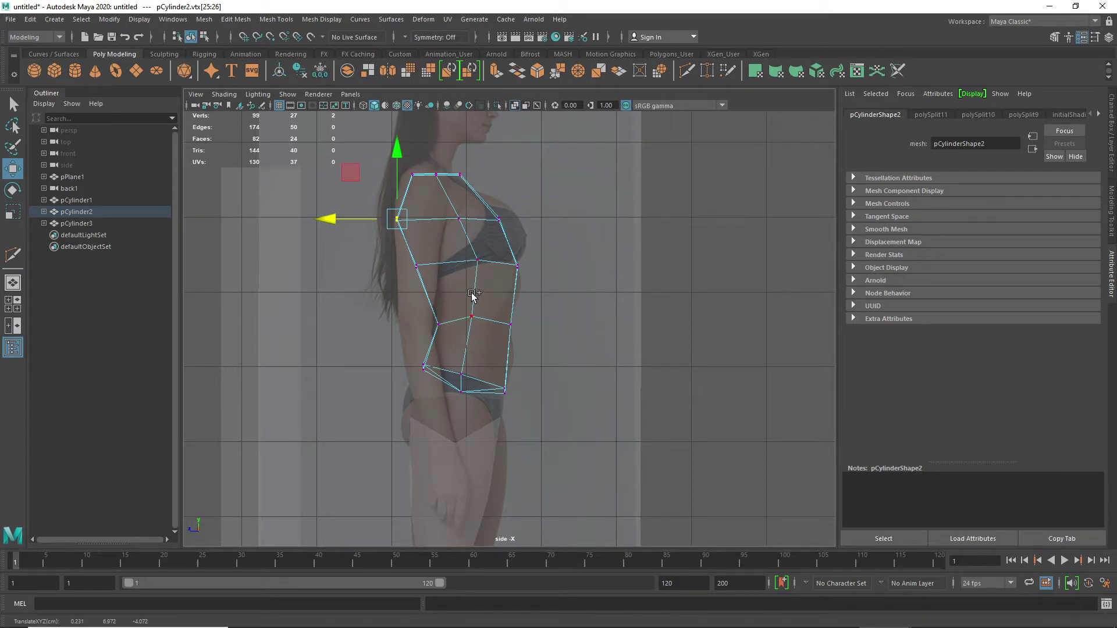
- Insert three horizontal edge loops with Multi-Cut across the torso: below the bust, below the waist and just under the shoulders
right_click_drag(472, 295, 415, 298, "shift")
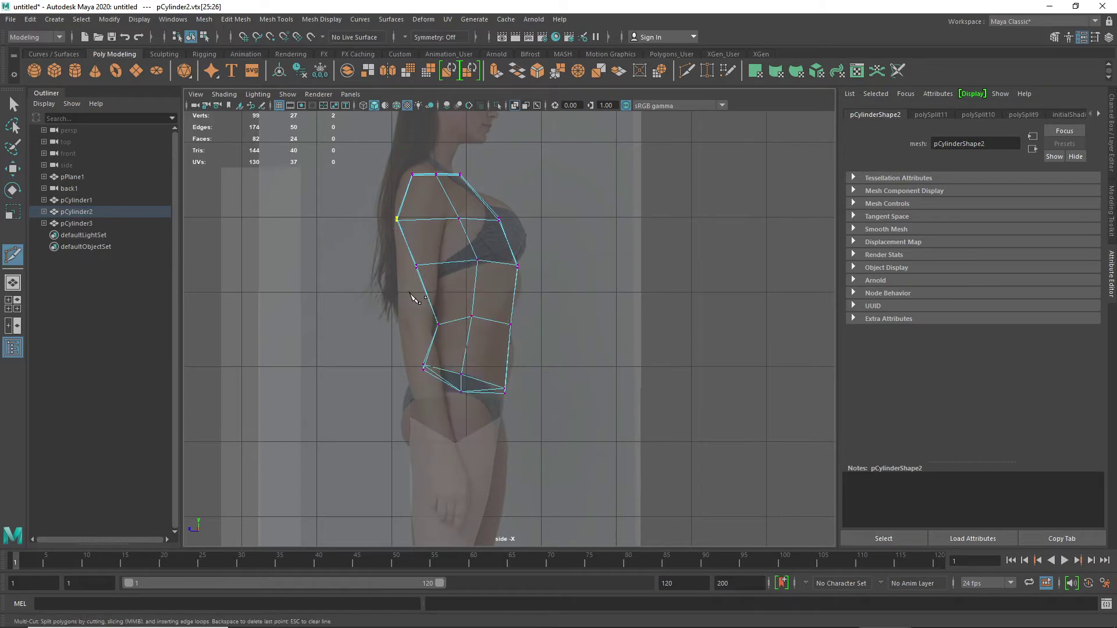
left_click(423, 285)
left_click(515, 285, "ctrl")
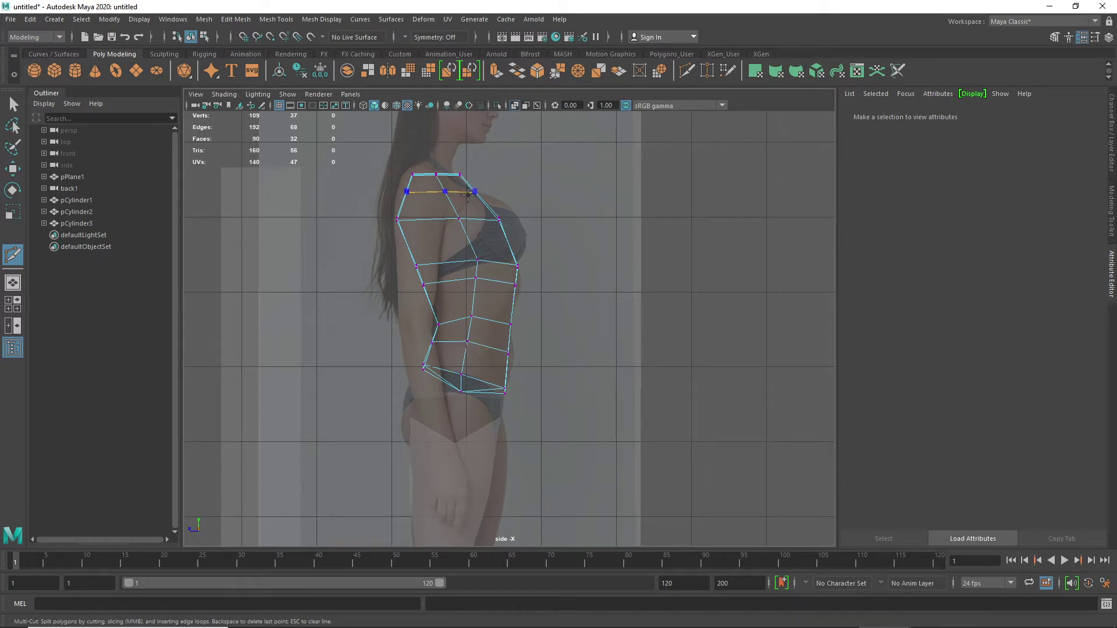
left_click(468, 194, "ctrl")
- Move the torso's rear hip vertices backward and its belly and front rib vertices forward to the side outline
key("w")
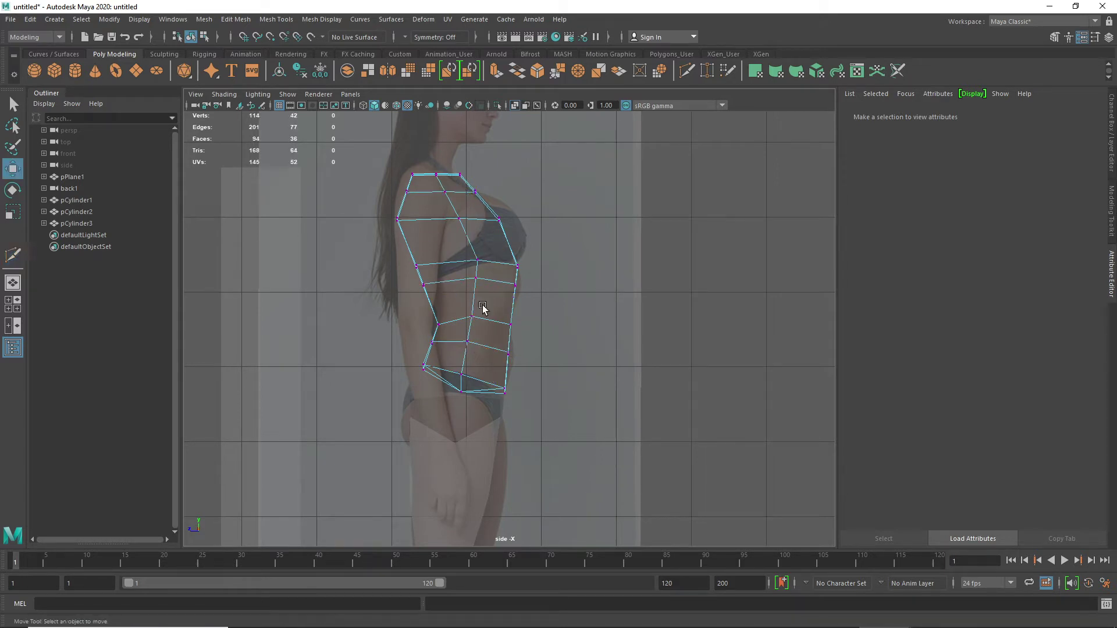
left_click_drag(520, 350, 354, 369)
left_click_drag(545, 298, 444, 285)
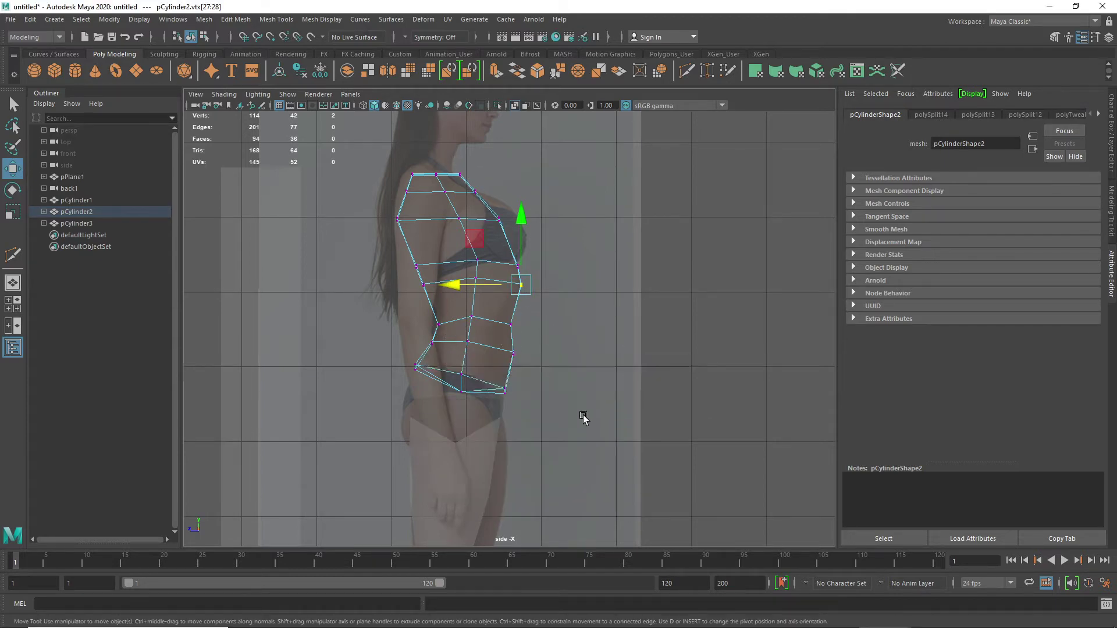
- In the perspective view, delete the four cap faces on top of the torso mesh
key("space")
key("space")
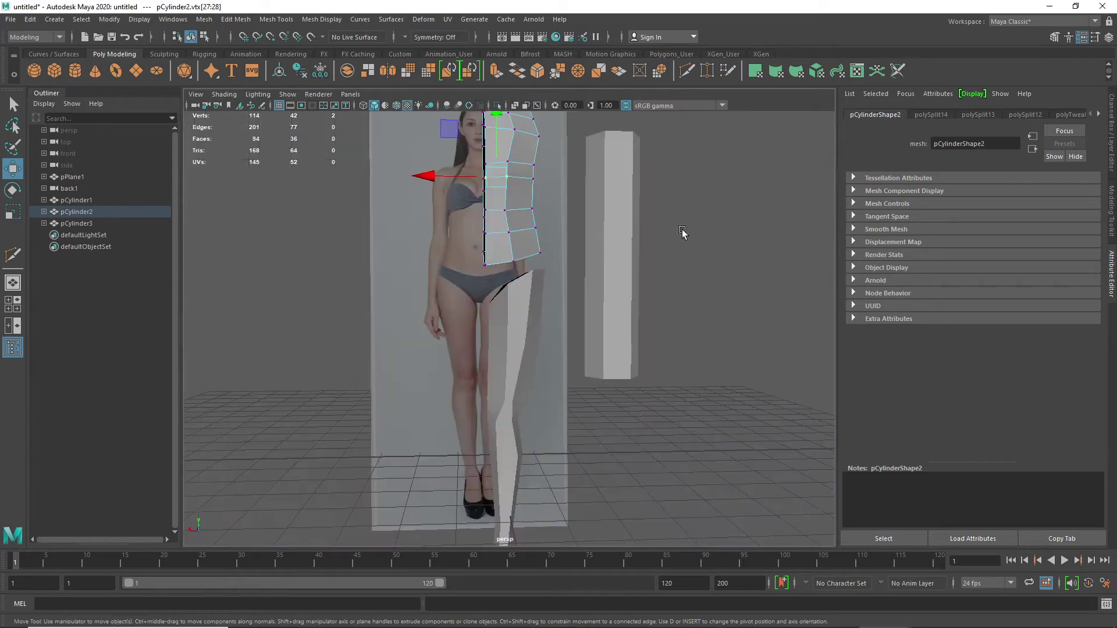
left_click_drag(566, 249, 539, 287, "alt")
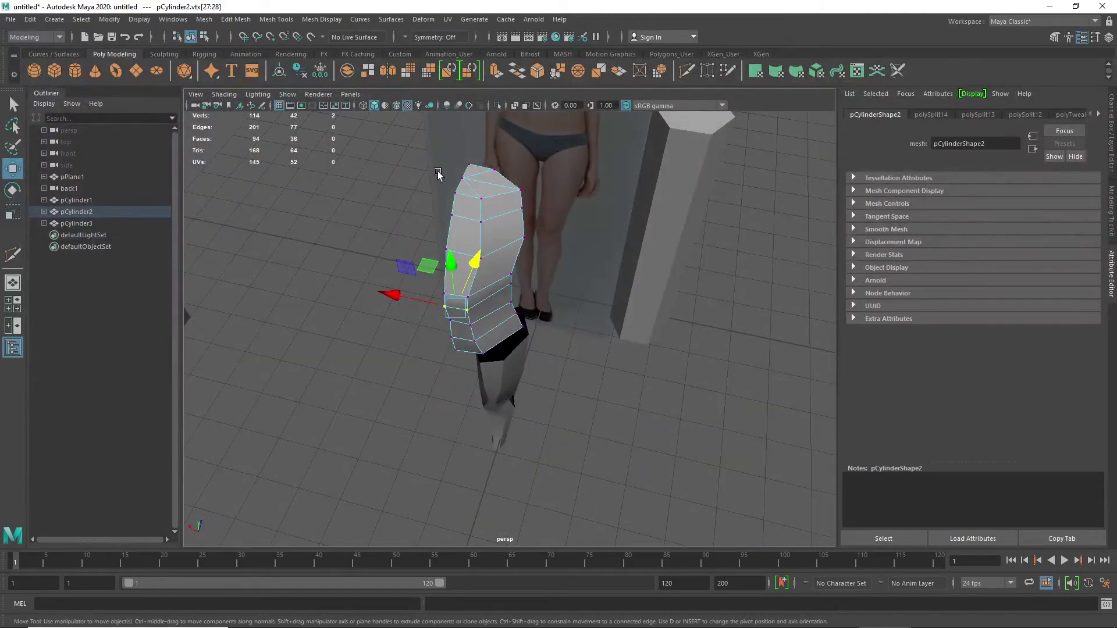
left_click_drag(441, 169, 472, 190)
scroll(476, 192, "up", 3)
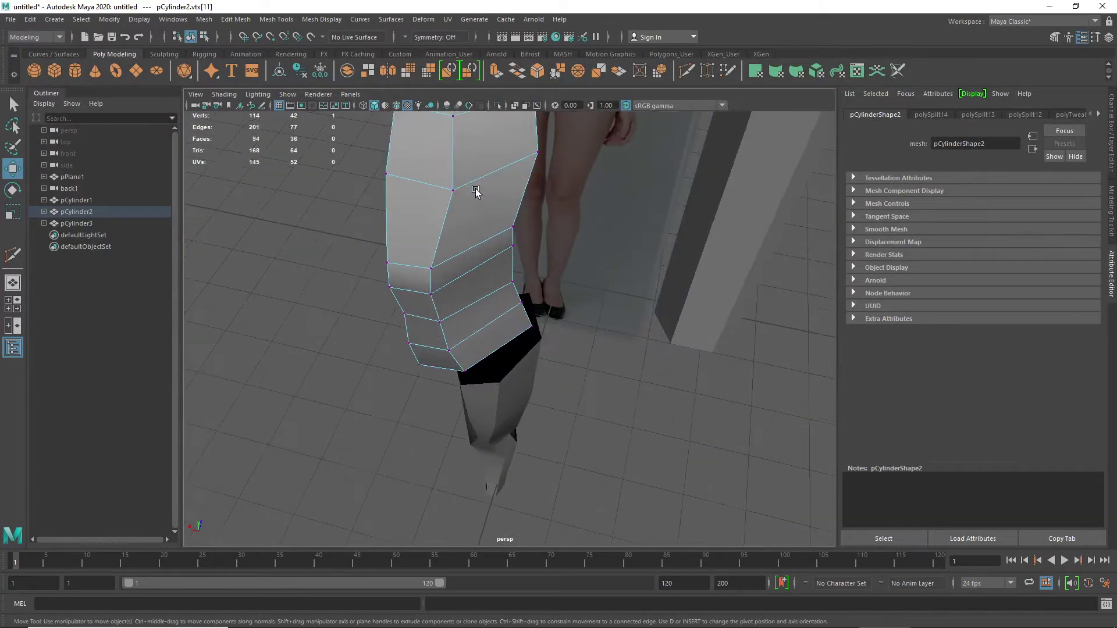
middle_click_drag(482, 189, 483, 331, "alt")
right_click_drag(461, 295, 458, 329)
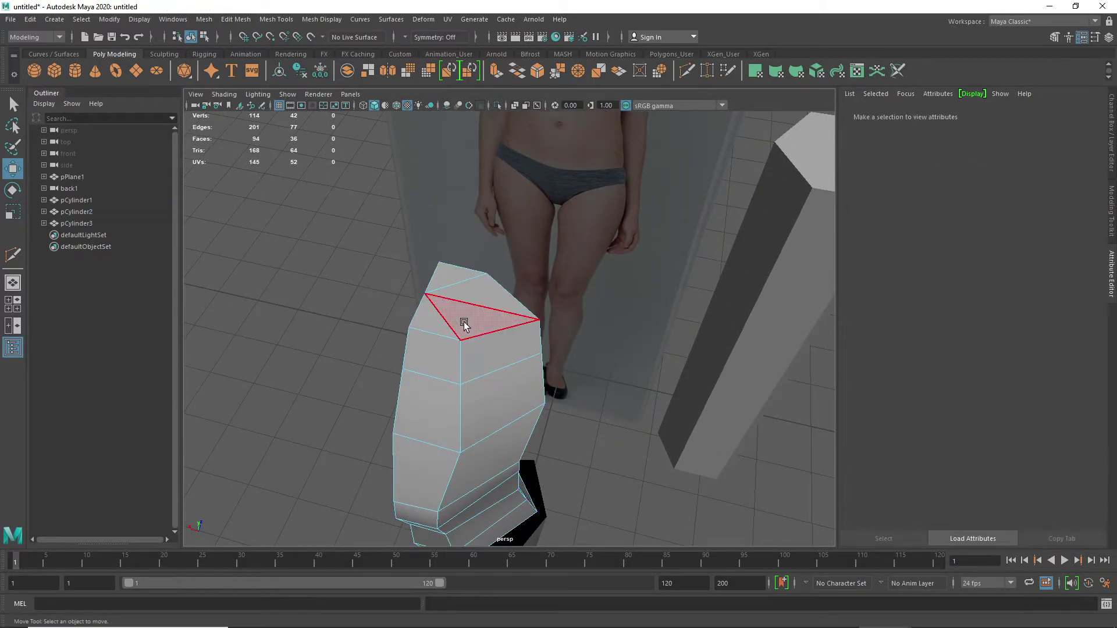
left_click(462, 317)
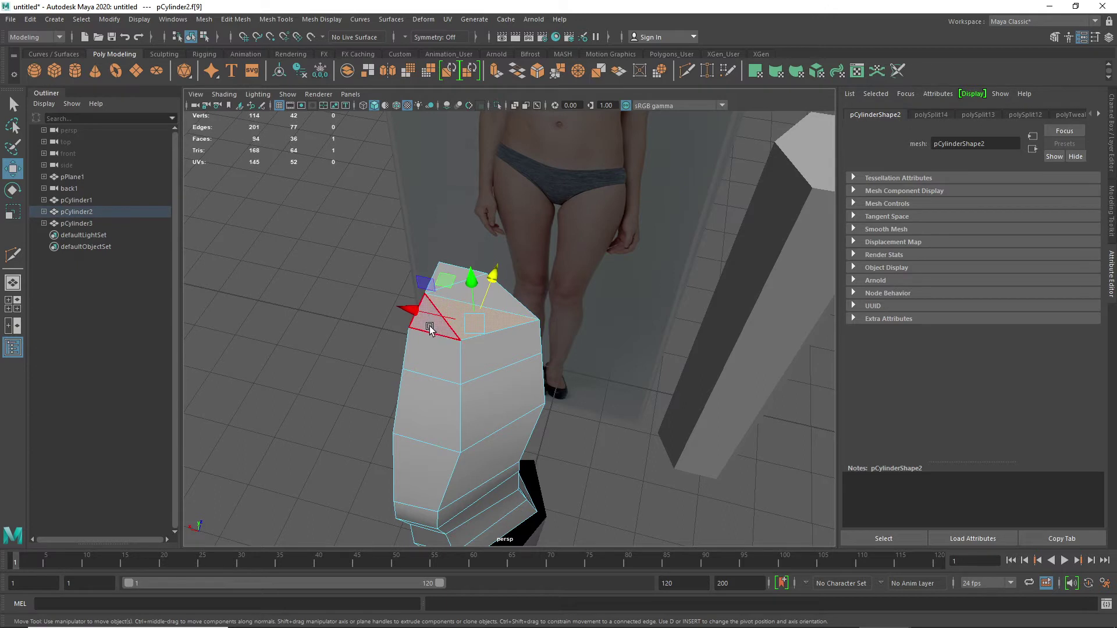
left_click(478, 319, "shift")
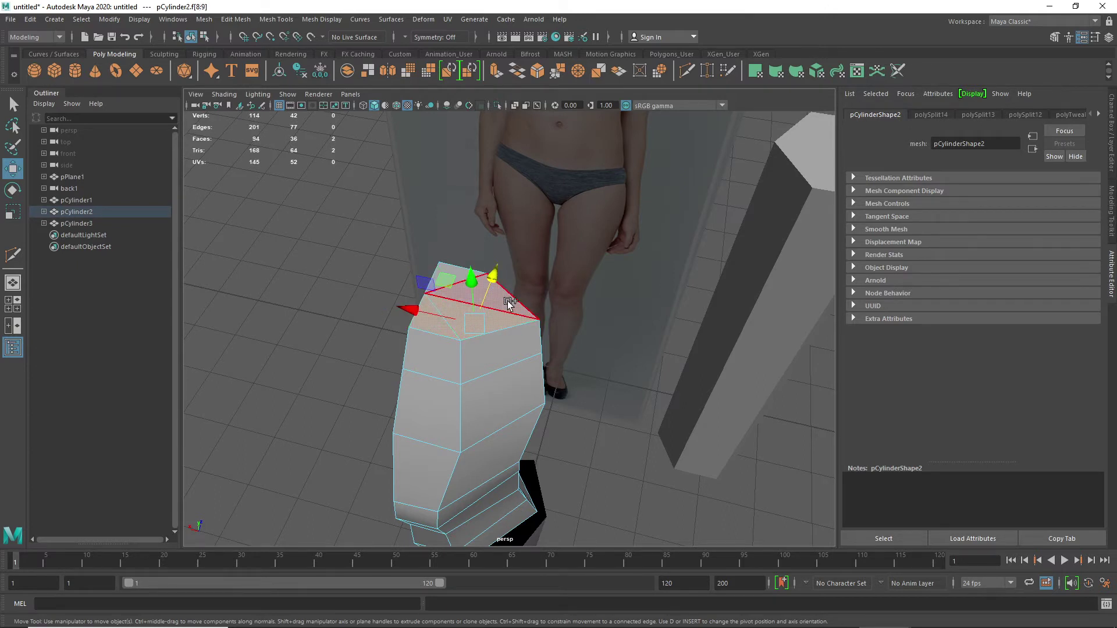
left_click(508, 302, "shift")
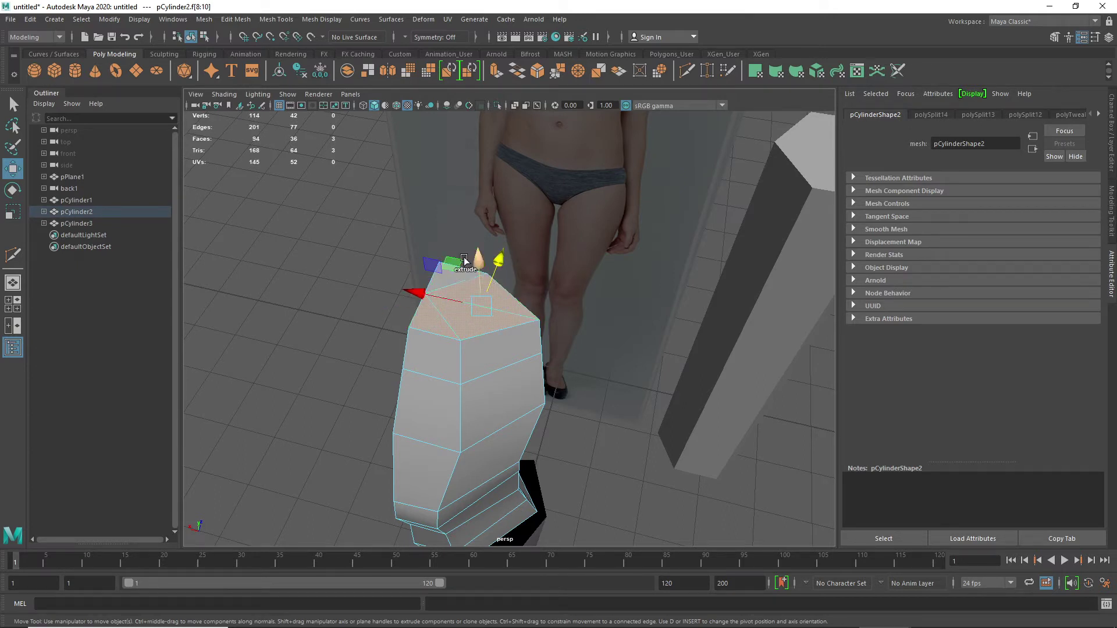
key("Delete")
left_click(444, 282)
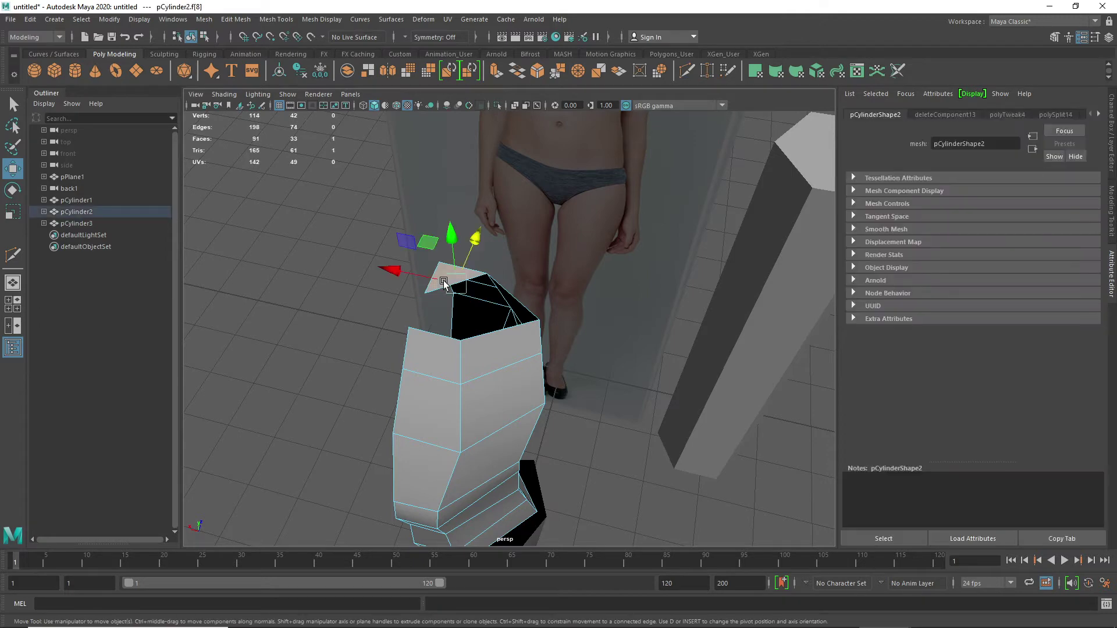
key("Delete")
- Delete the four cap faces on the underside of the torso mesh
left_click_drag(459, 309, 468, 343, "alt")
scroll(513, 263, "up", 5)
left_click_drag(445, 285, 485, 288, "alt")
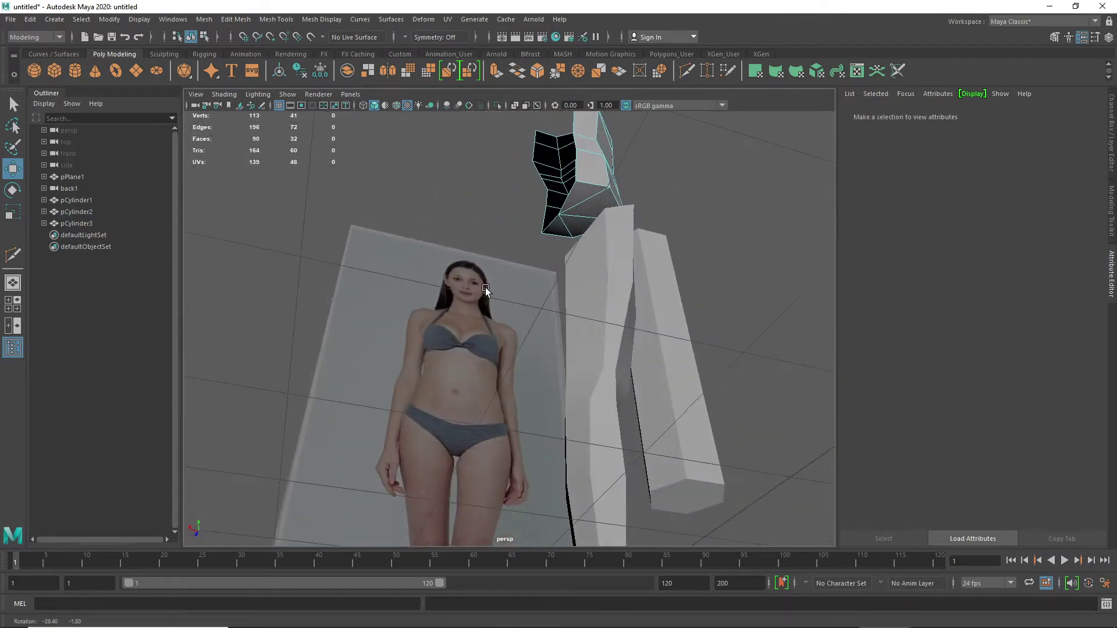
scroll(575, 239, "up", 4)
scroll(596, 218, "down", 2)
middle_click_drag(636, 203, 524, 314, "alt")
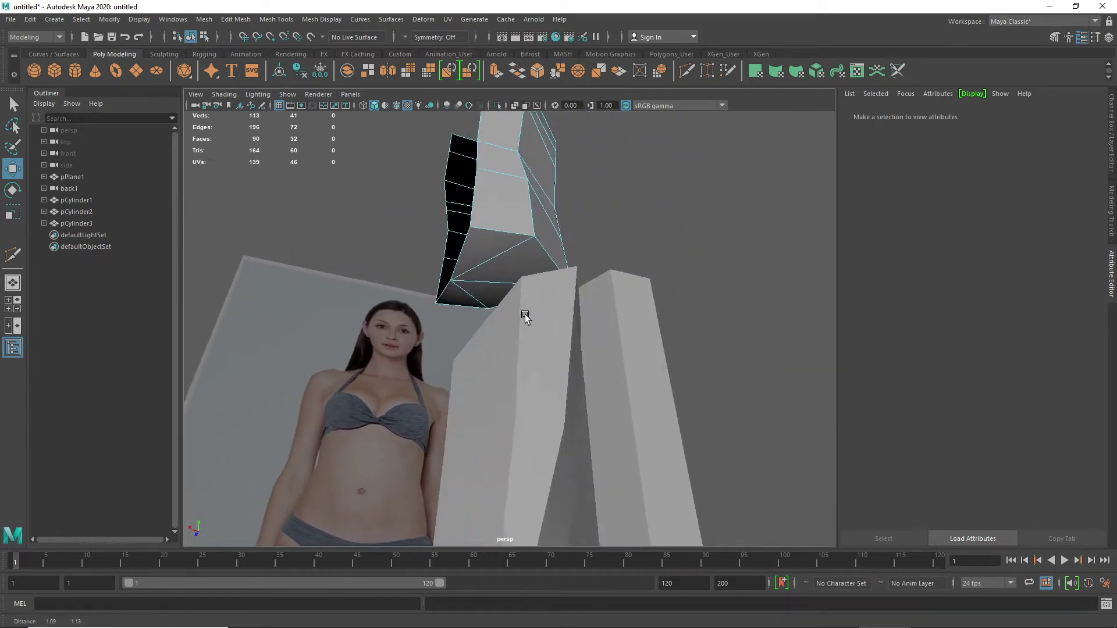
scroll(524, 314, "down", 1)
left_click_drag(498, 340, 524, 333, "alt")
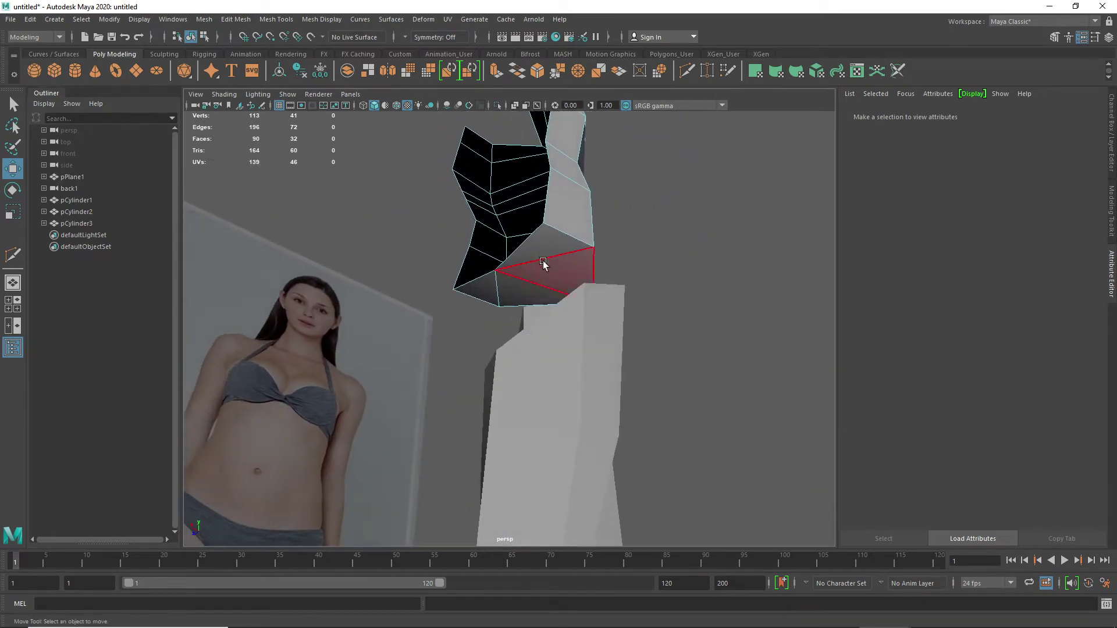
left_click(543, 251)
left_click(564, 277, "shift")
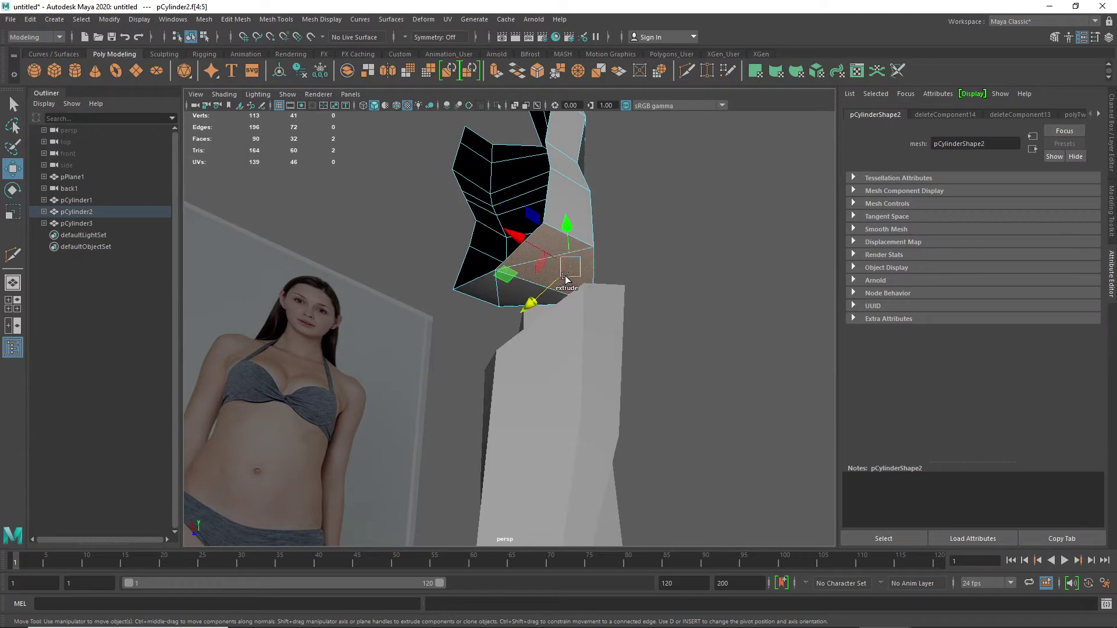
left_click(494, 301, "shift")
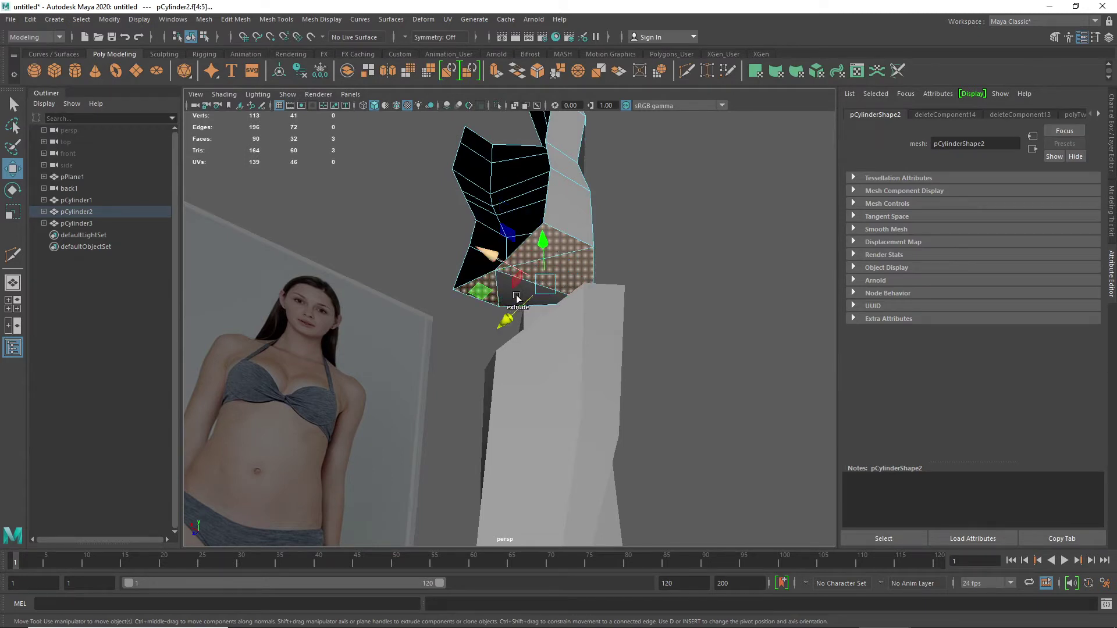
left_click(506, 302, "shift")
key("Delete")
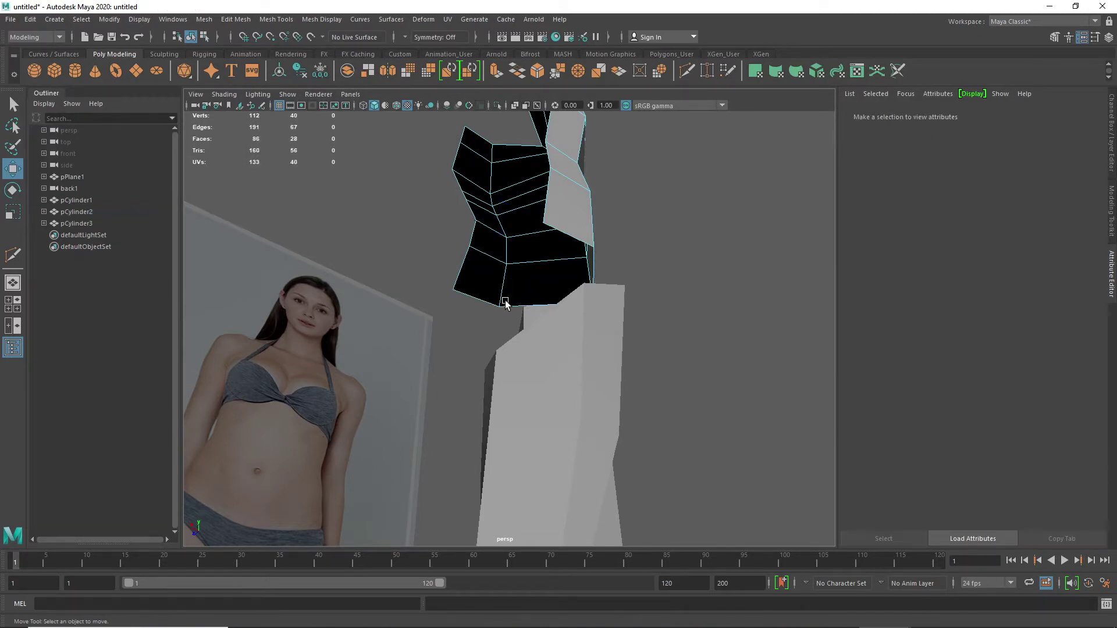
- Insert a vertical Multi-Cut edge loop down the torso's front, through the column of faces beside the open centre border
left_click_drag(506, 294, 480, 252, "alt")
left_click_drag(433, 239, 516, 238, "alt")
middle_click_drag(502, 327, 525, 208, "alt")
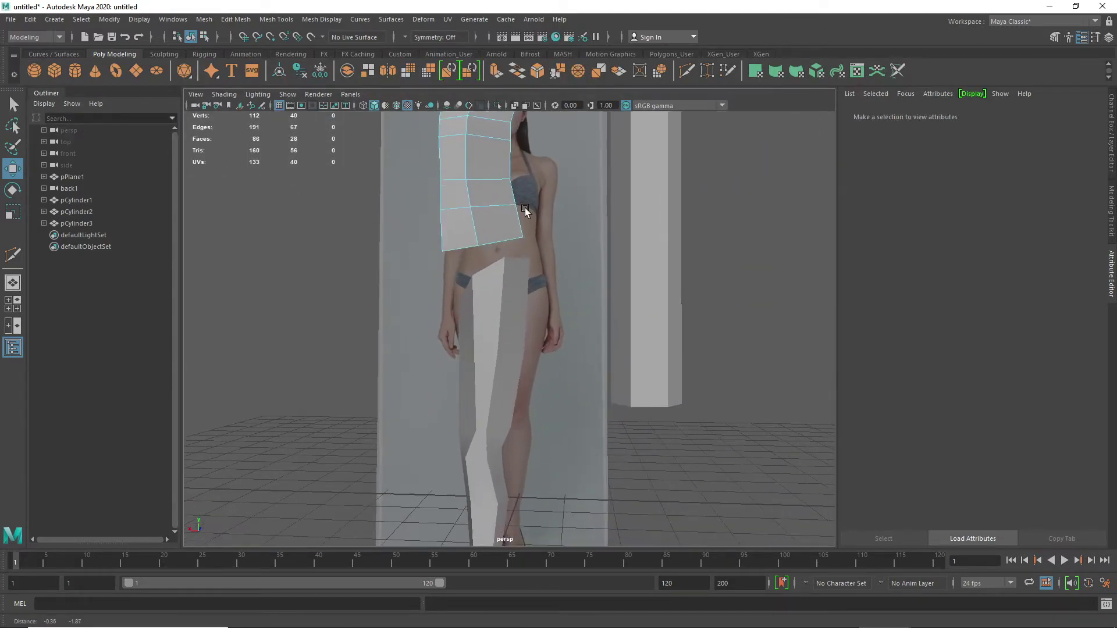
scroll(525, 212, "down", 4)
left_click_drag(520, 235, 517, 270, "alt")
scroll(505, 309, "up", 4)
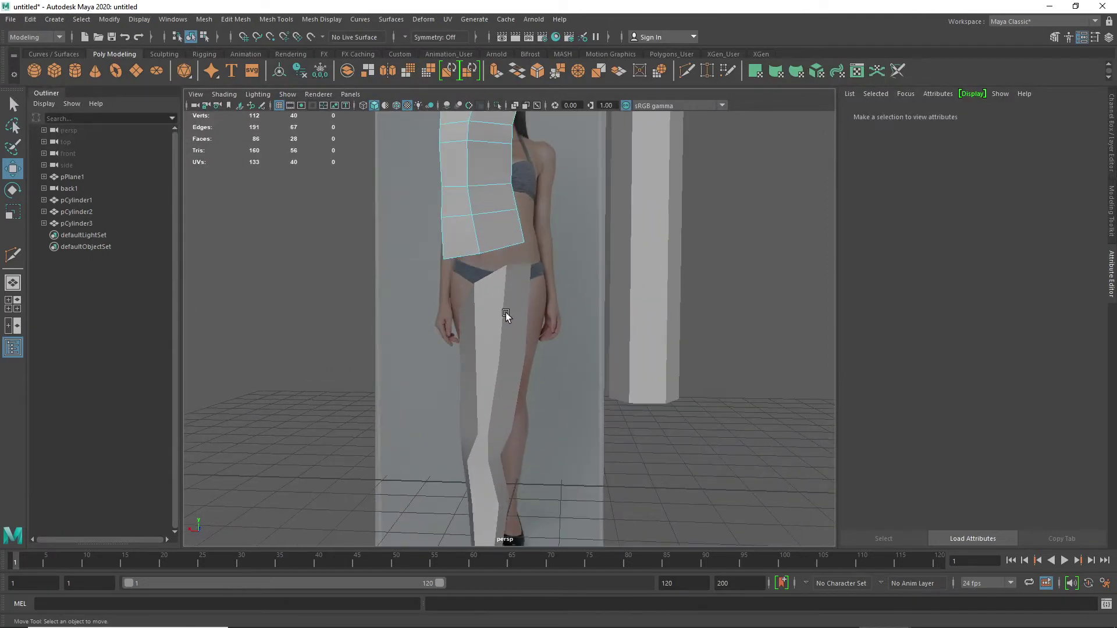
right_click(455, 257)
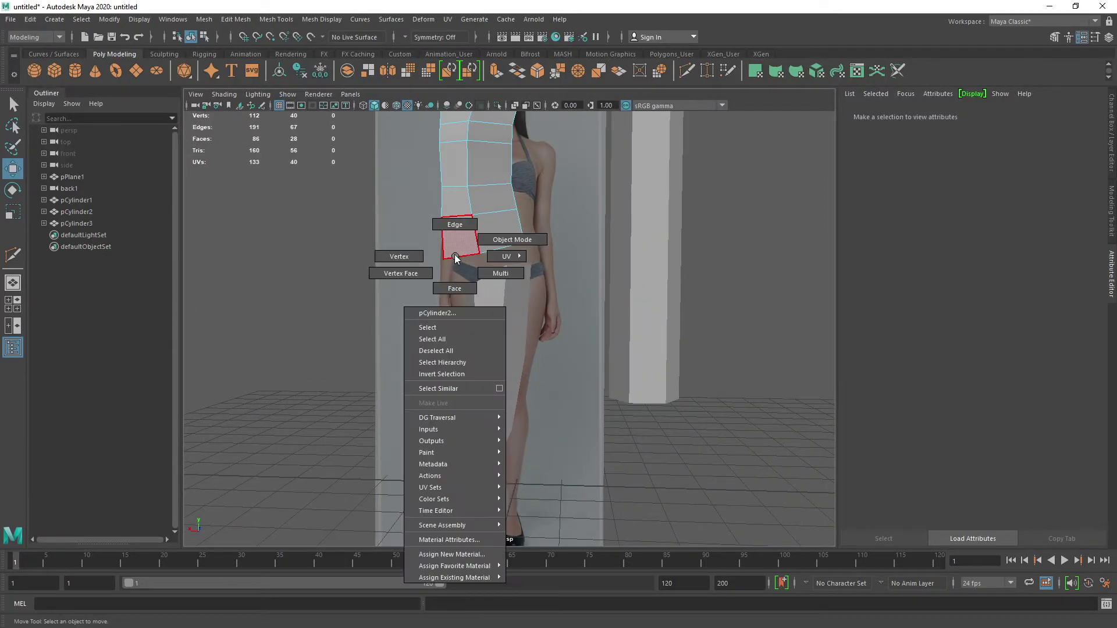
right_click_drag(455, 257, 452, 226)
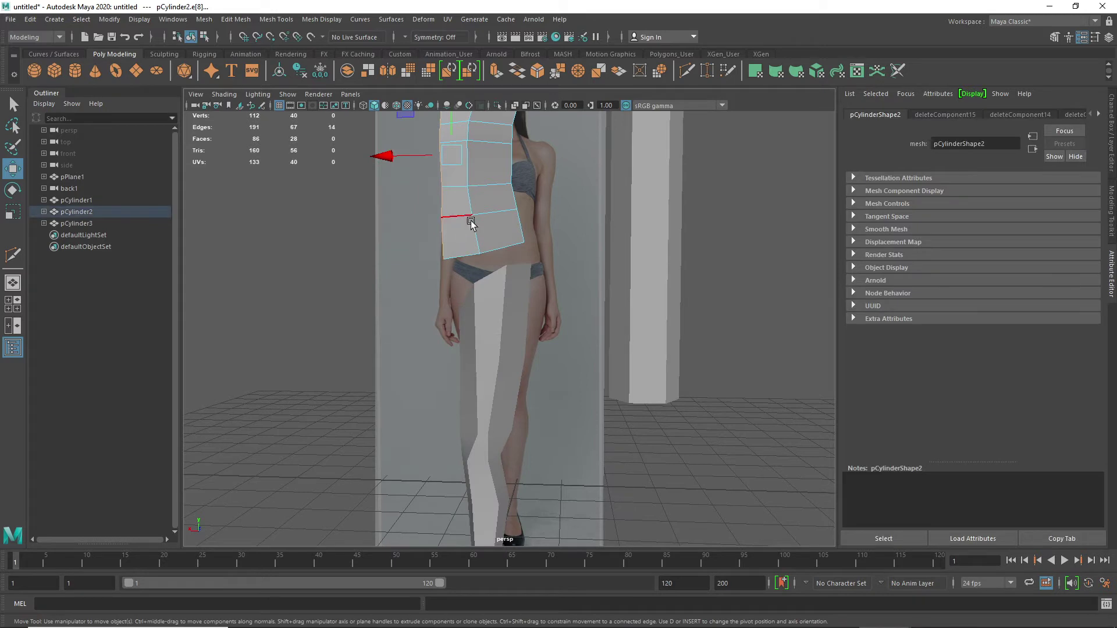
scroll(459, 231, "down", 5)
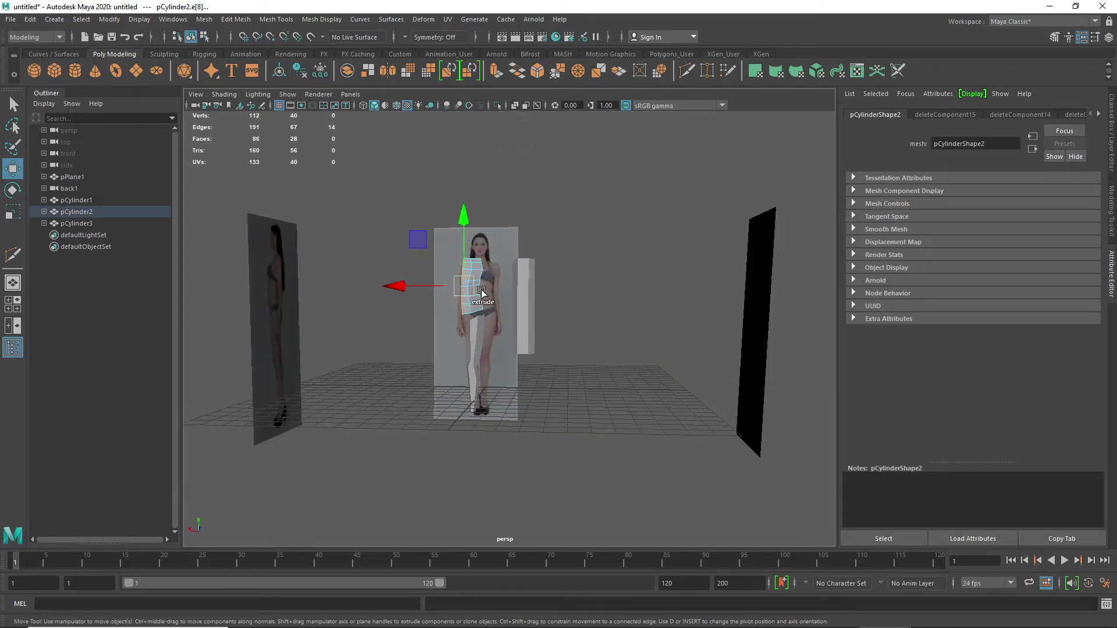
scroll(481, 293, "up", 2)
key("f")
scroll(481, 292, "down", 3)
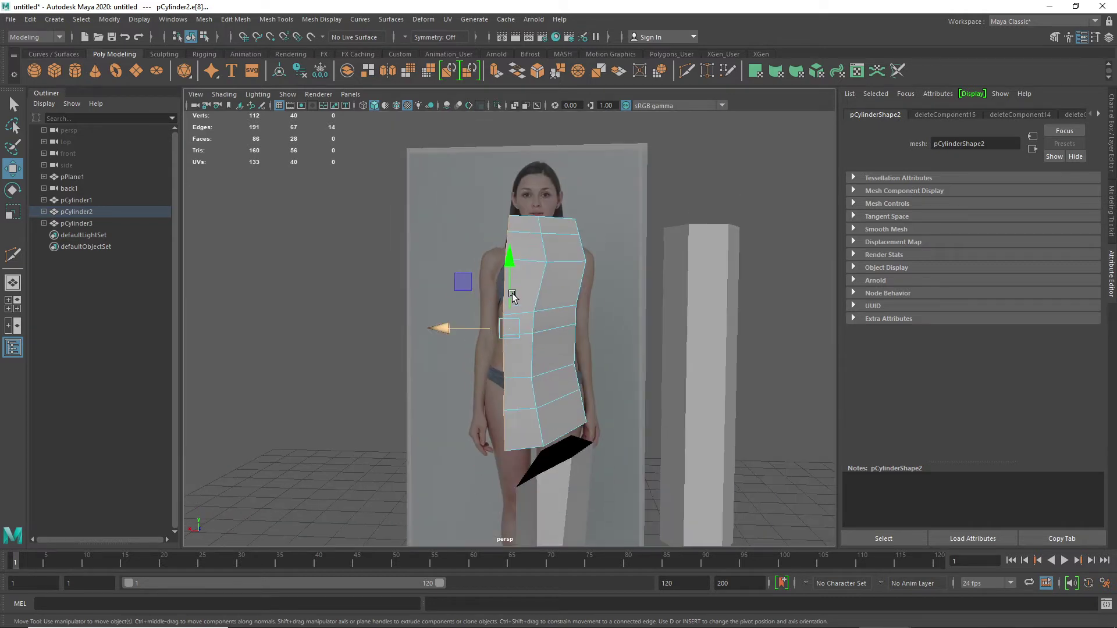
right_click_drag(528, 371, 468, 372, "shift")
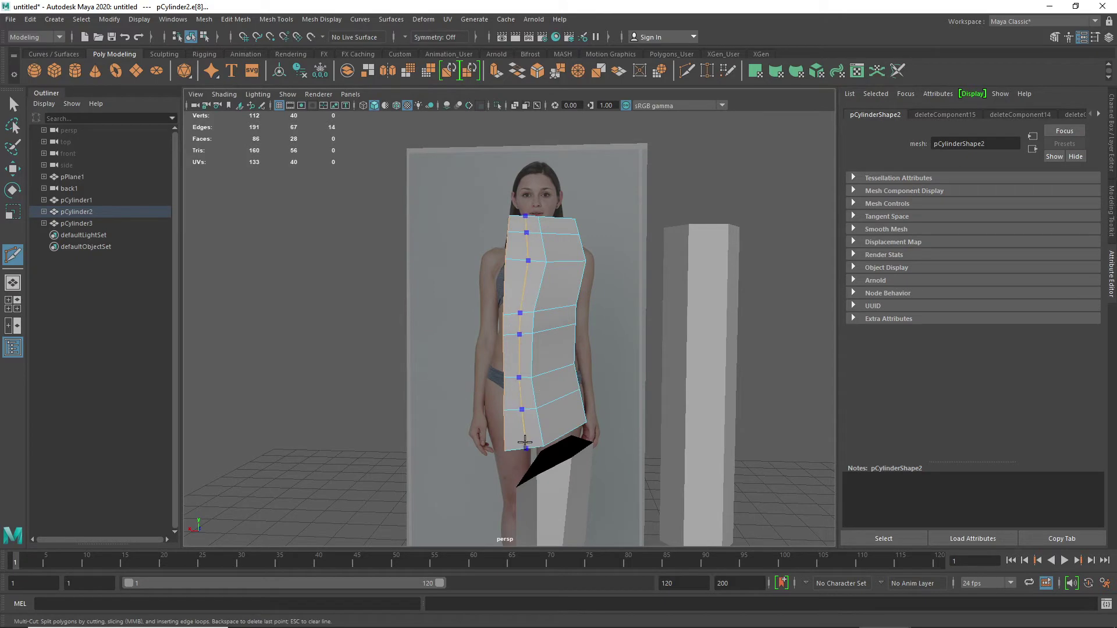
left_click(522, 442, "ctrl")
- Insert a matching vertical edge loop down the torso's back, through the column of faces beside the centre border
left_click_drag(605, 386, 386, 412, "alt")
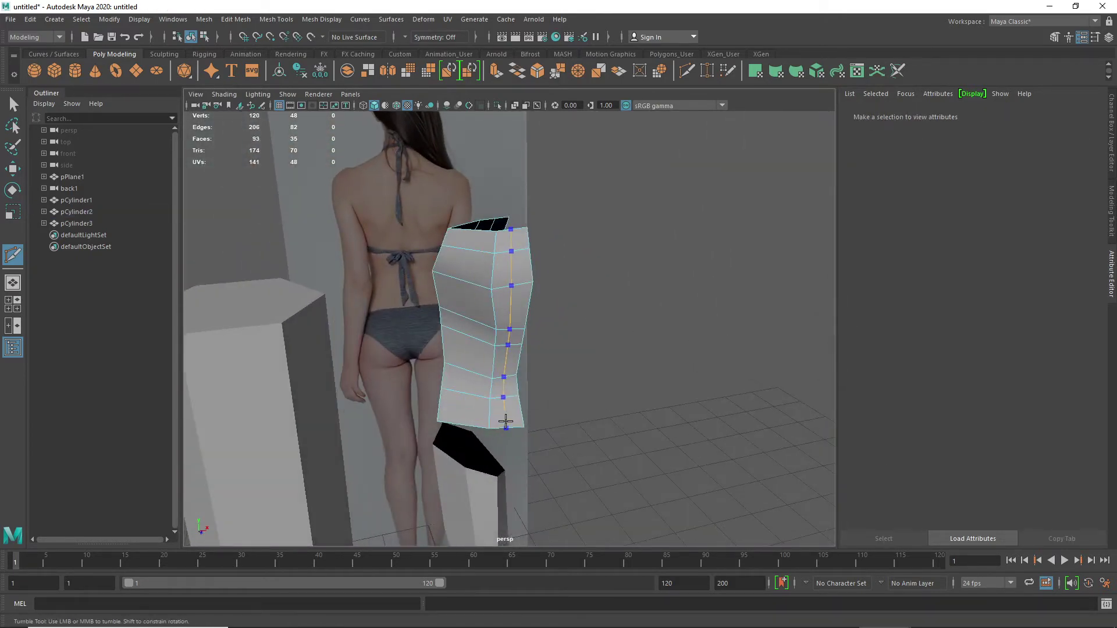
left_click(504, 421, "ctrl")
left_click_drag(569, 463, 490, 391, "alt")
- Bridge the front and back bottom edges nearest the torso's centre and cut an edge loop across the bridge's middle
key("w")
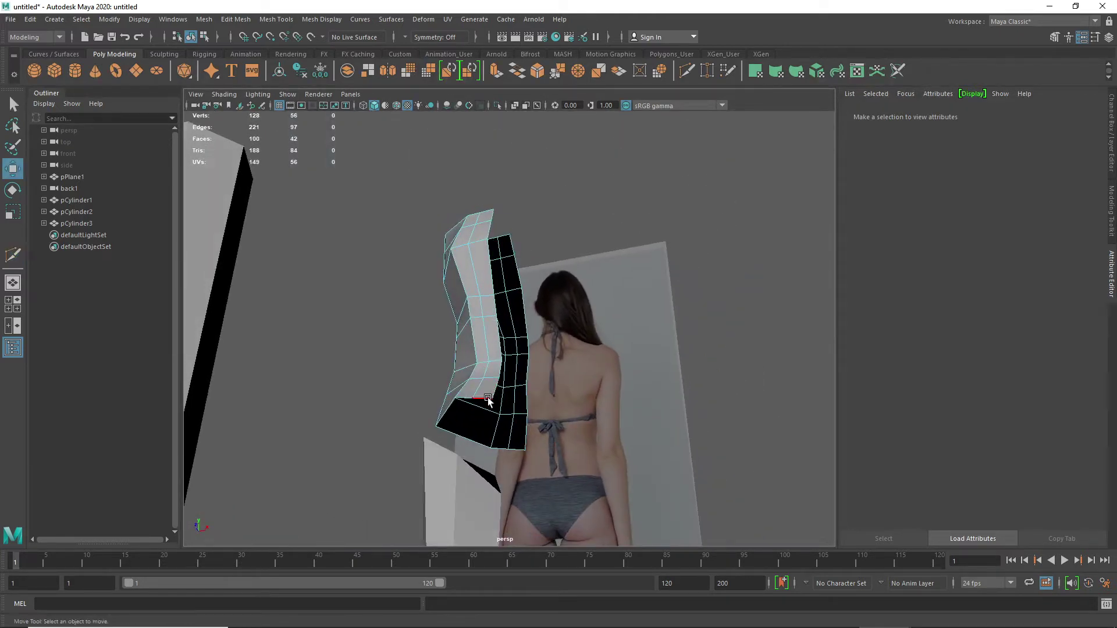
left_click(487, 397)
left_click(519, 451, "shift")
right_click(519, 451, "shift")
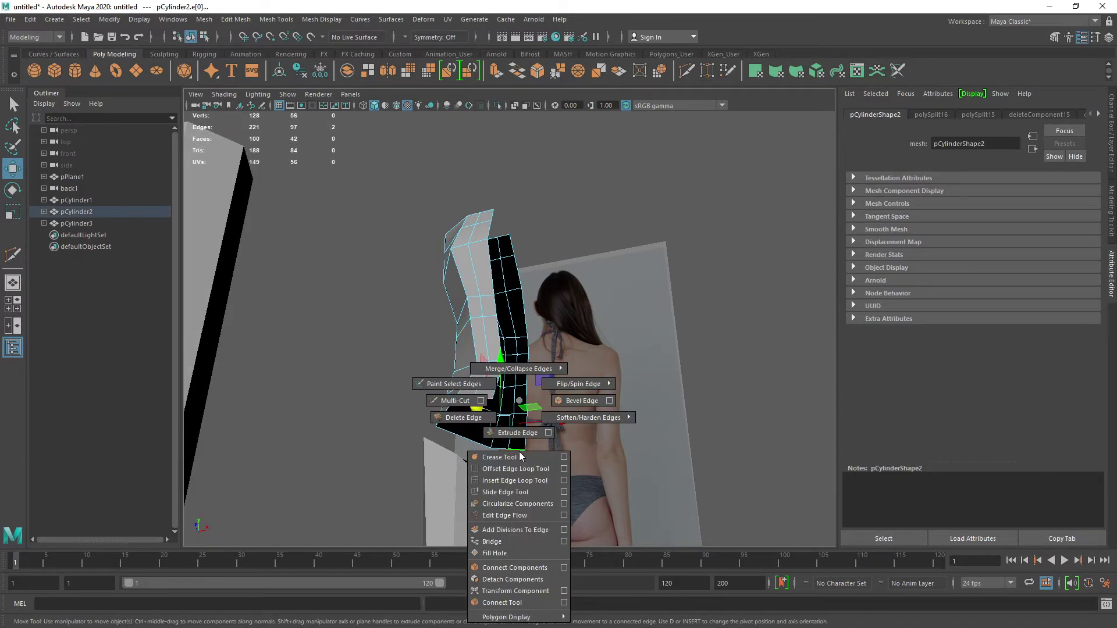
right_click_drag(505, 544, 503, 539, "shift")
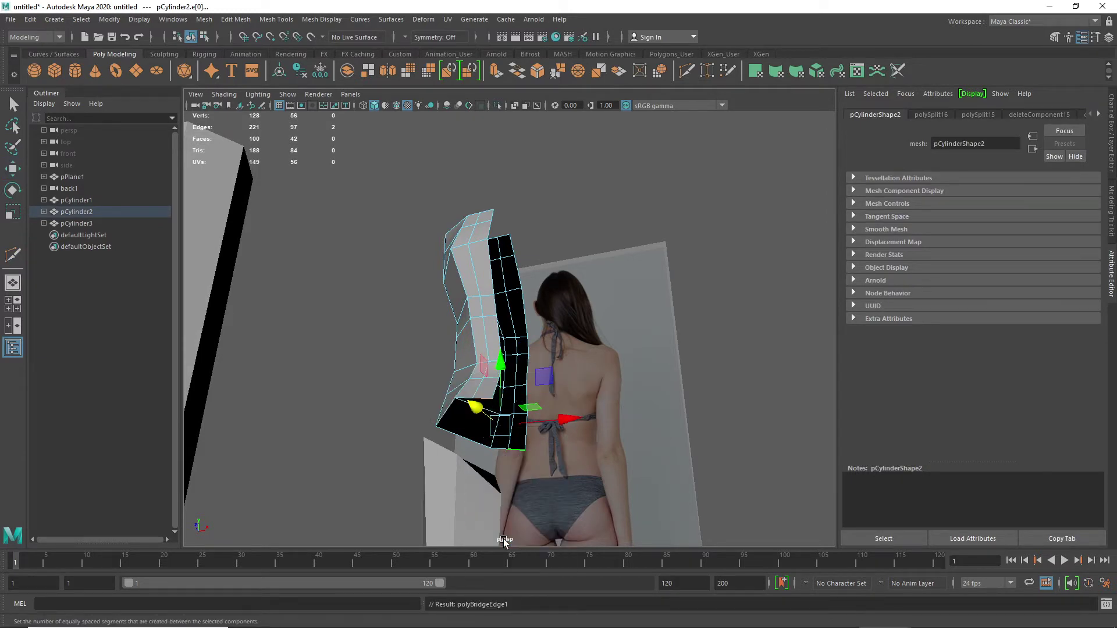
right_click_drag(507, 402, 450, 398, "shift")
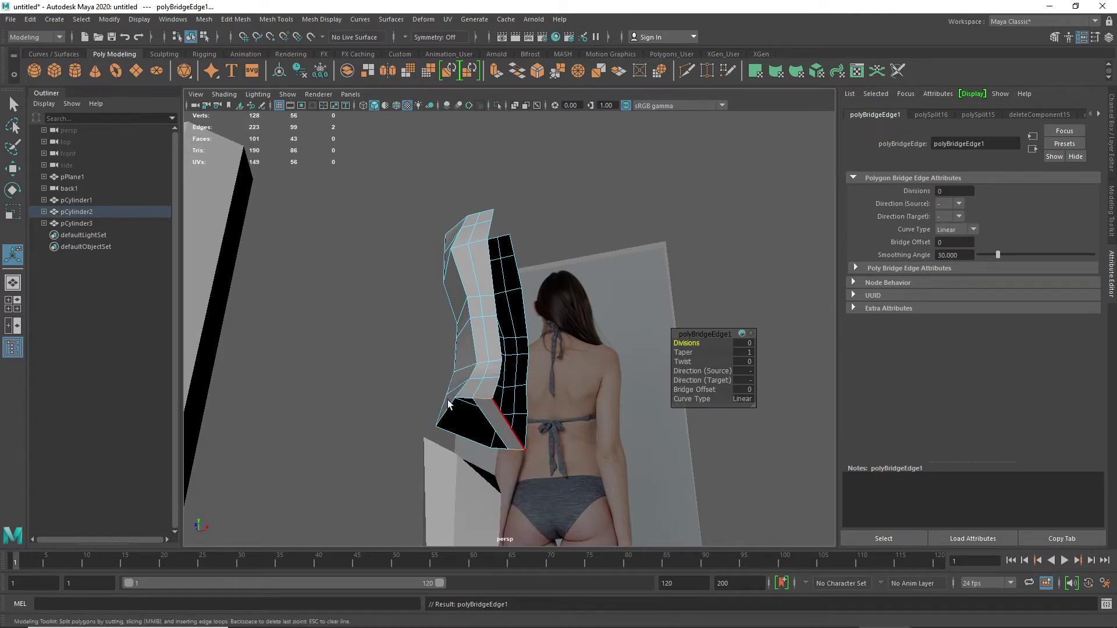
left_click(504, 424, "ctrl")
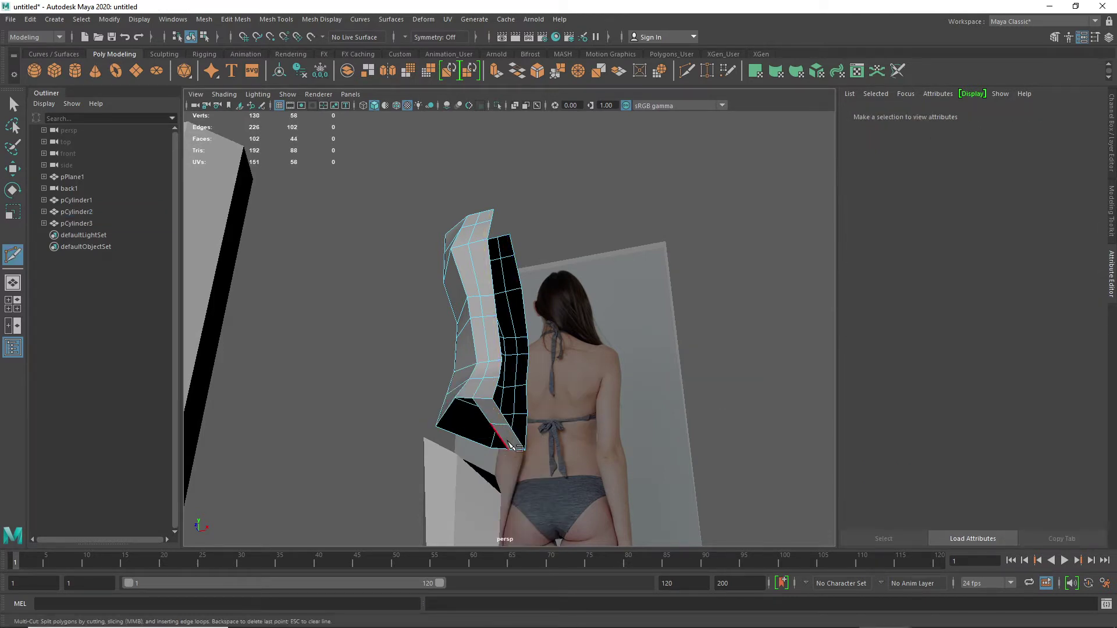
- Lower the middle edge of the bridge to the crotch, matching the reference in the back1 camera view
key("w")
left_click(499, 426)
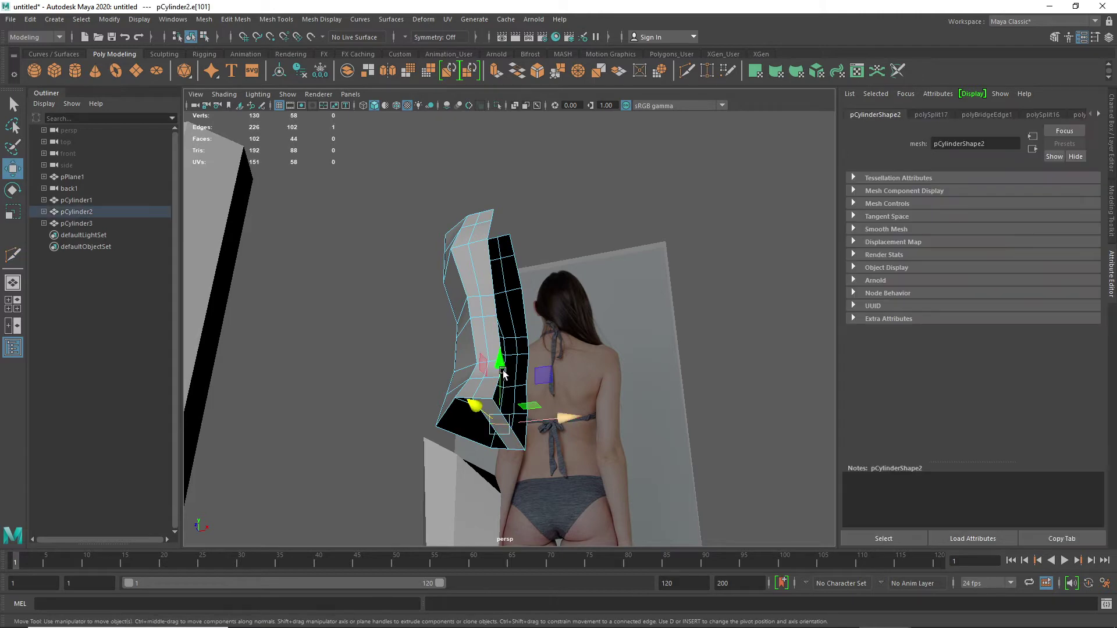
left_click_drag(500, 362, 500, 397)
key("space")
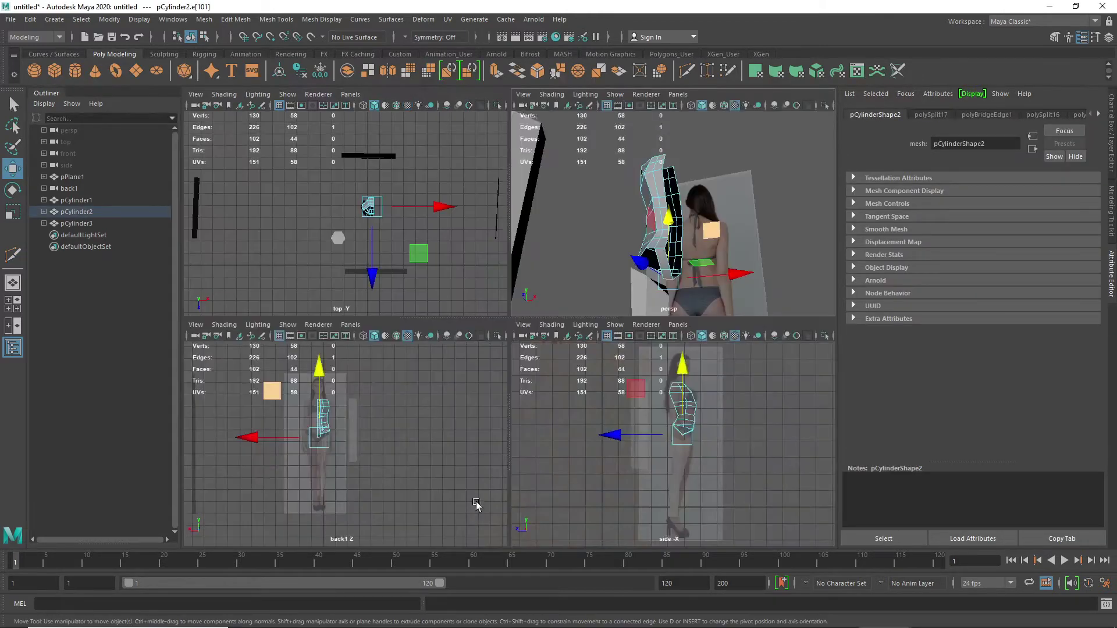
key("space")
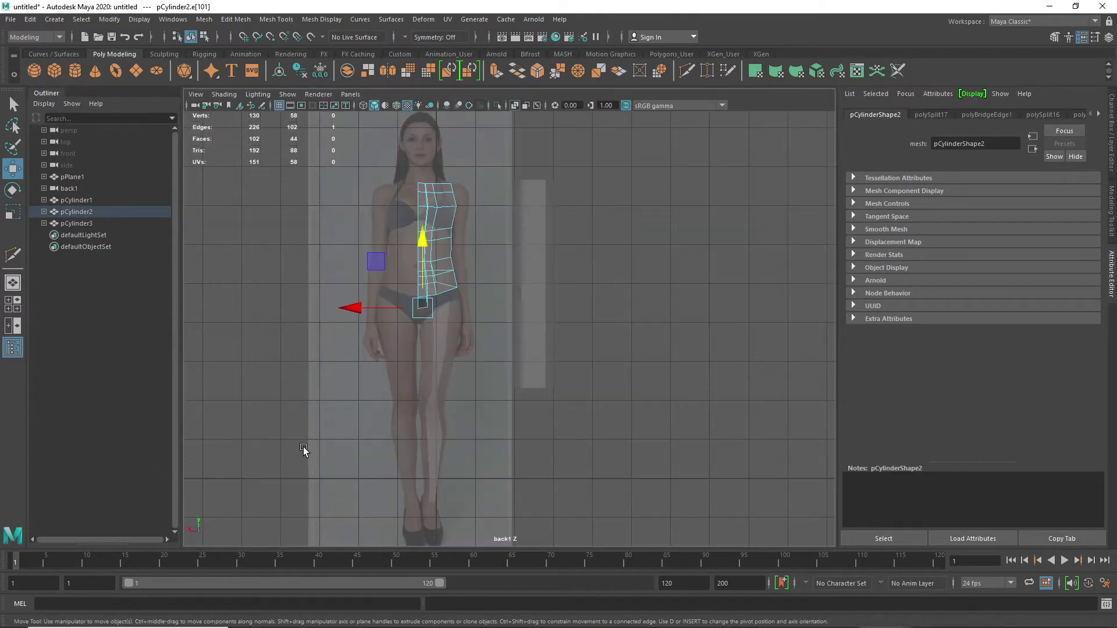
scroll(436, 299, "up", 4)
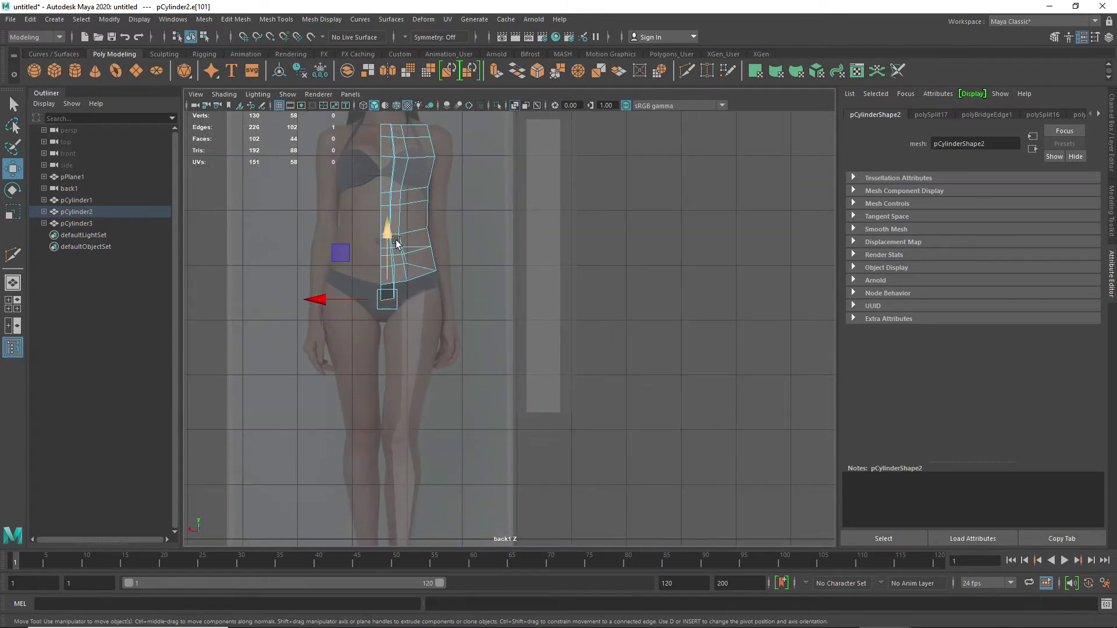
left_click_drag(386, 233, 383, 256)
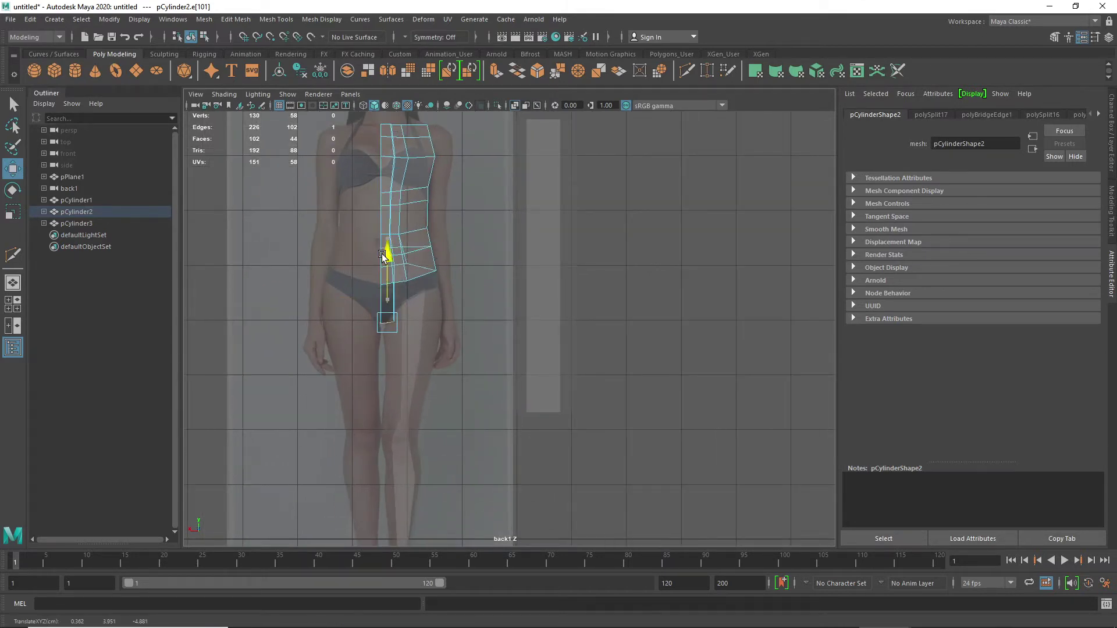
- Move the outer vertex at the crotch inward toward the body's centre line to narrow the strip
scroll(396, 320, "up", 5)
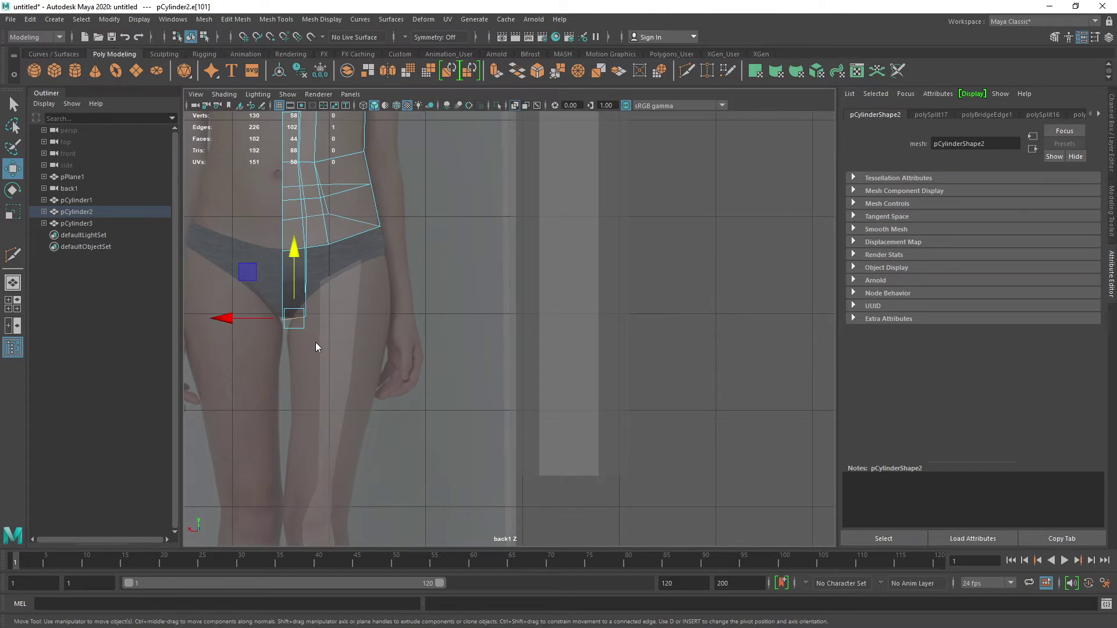
right_click_drag(316, 342, 267, 292)
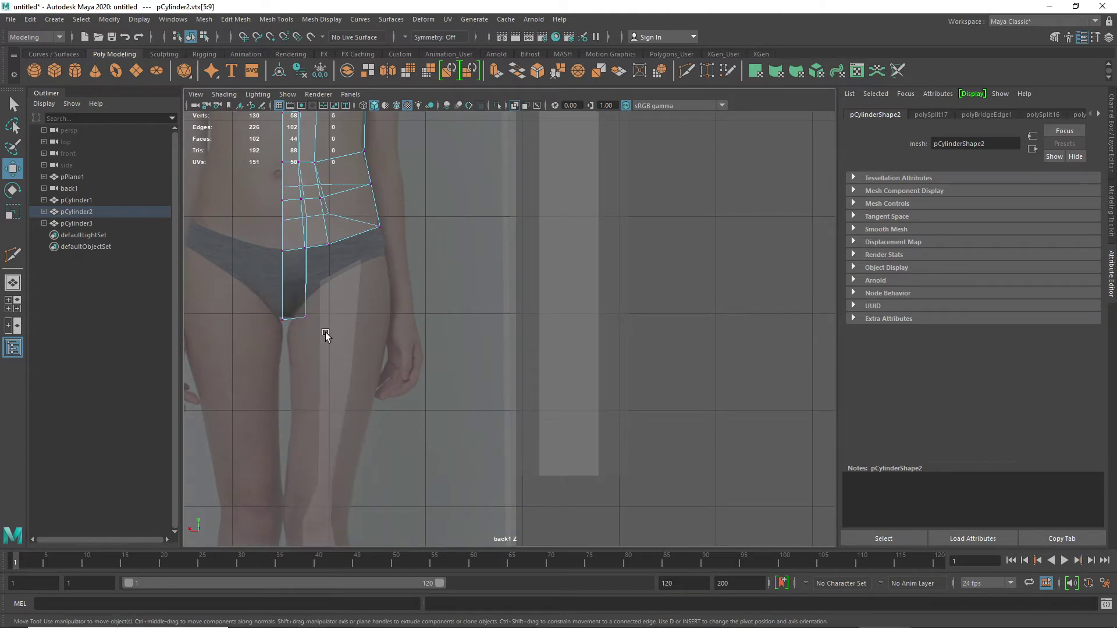
left_click_drag(326, 333, 237, 315)
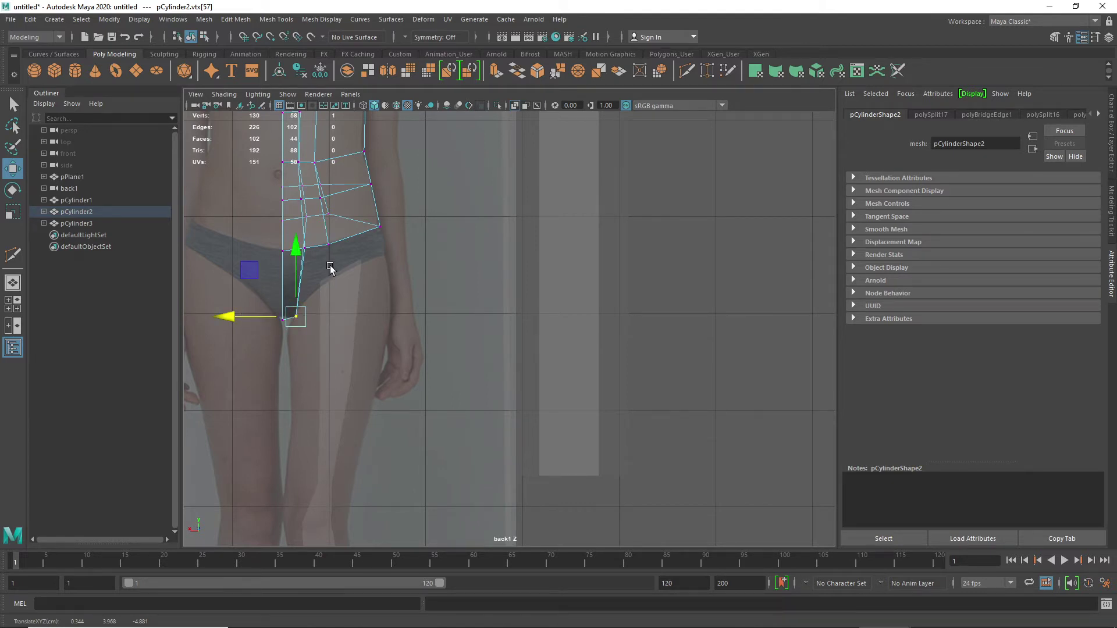
- Insert a Multi-Cut edge loop across the front half of the crotch strip, midway between the belly and crotch edges
right_click(293, 286)
mouse_move(245, 288)
right_mouse_down()
mouse_move(290, 258)
mouse_move(302, 284)
mouse_move(244, 283)
right_mouse_up()
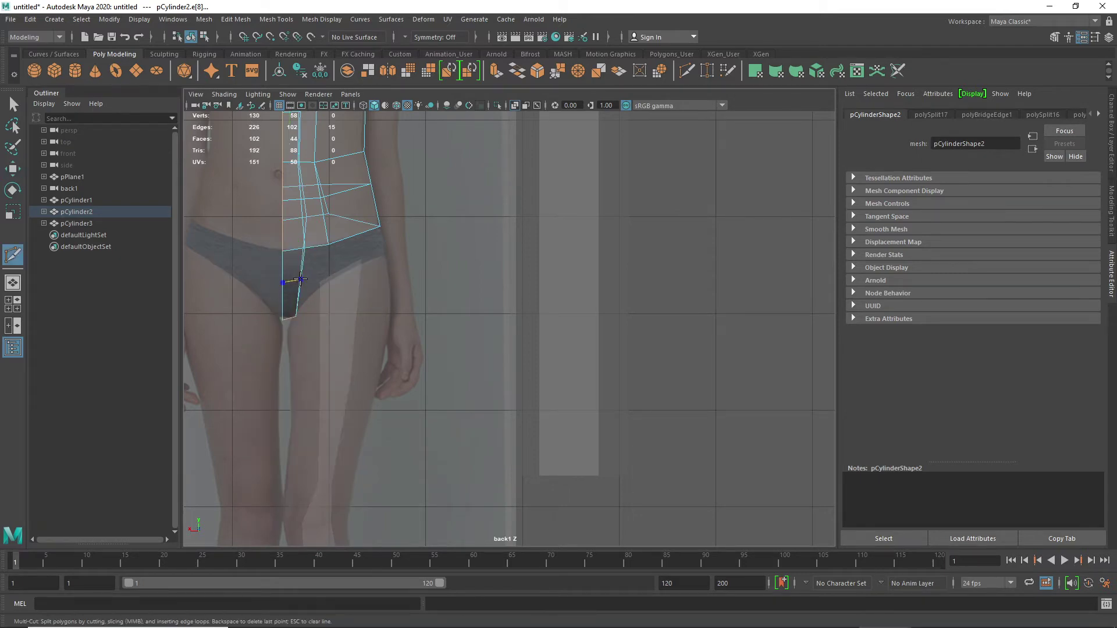
right_click(298, 282)
- In the perspective view, insert an edge loop across the middle of the crotch strip's rear half
key("space")
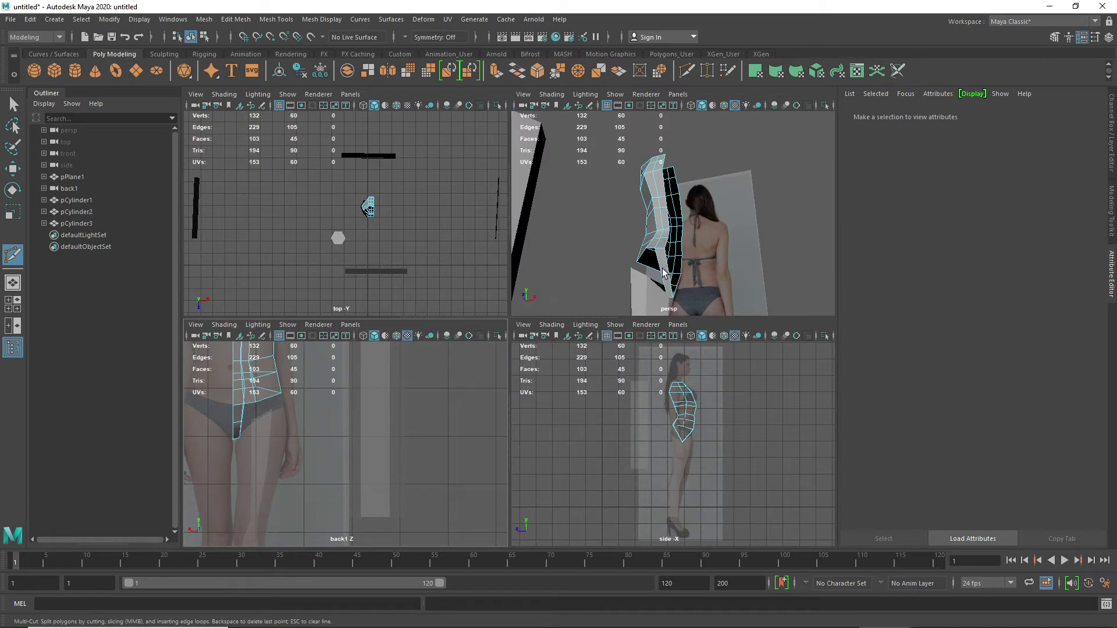
key("space")
right_click_drag(665, 268, 620, 278)
key("ctrl+z")
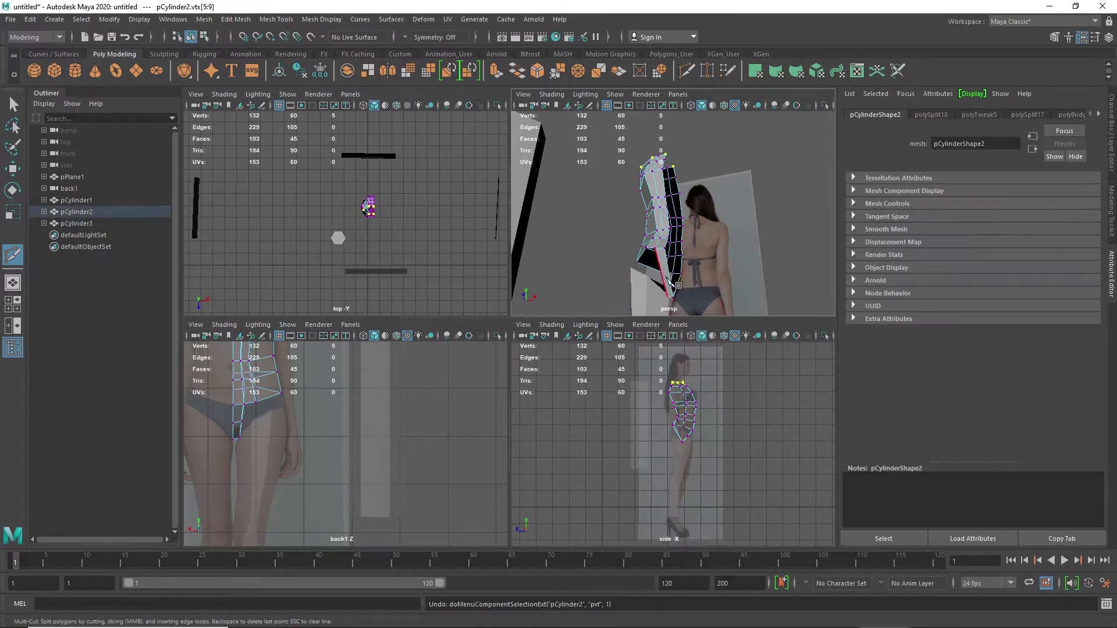
scroll(660, 279, "up", 4)
scroll(657, 279, "down", 4)
key("space")
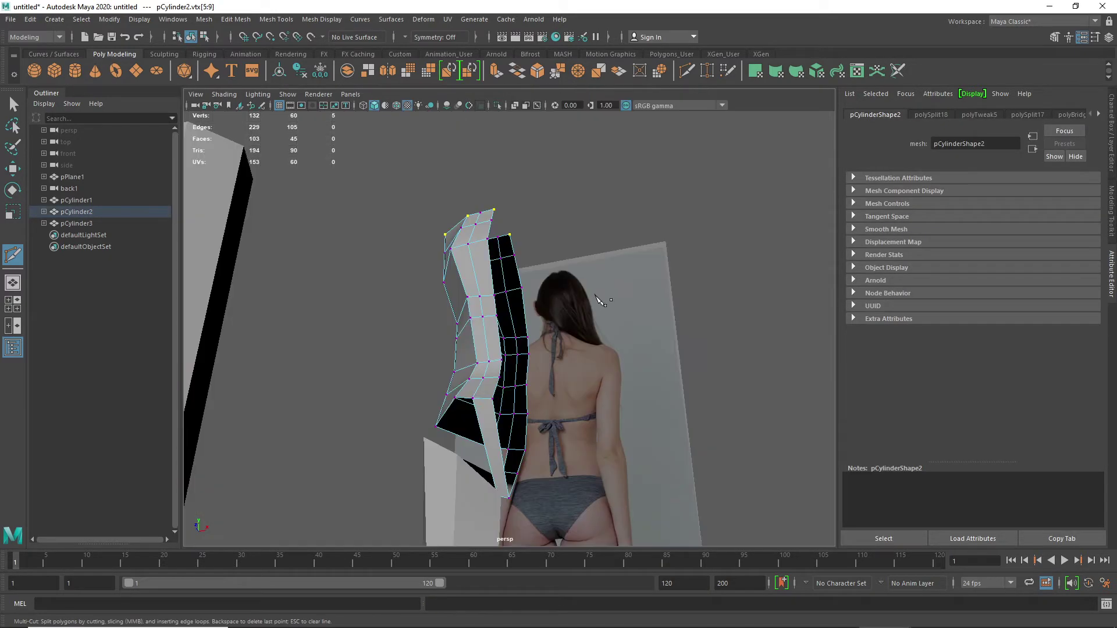
left_click(489, 447)
left_click(498, 447)
right_click(498, 451)
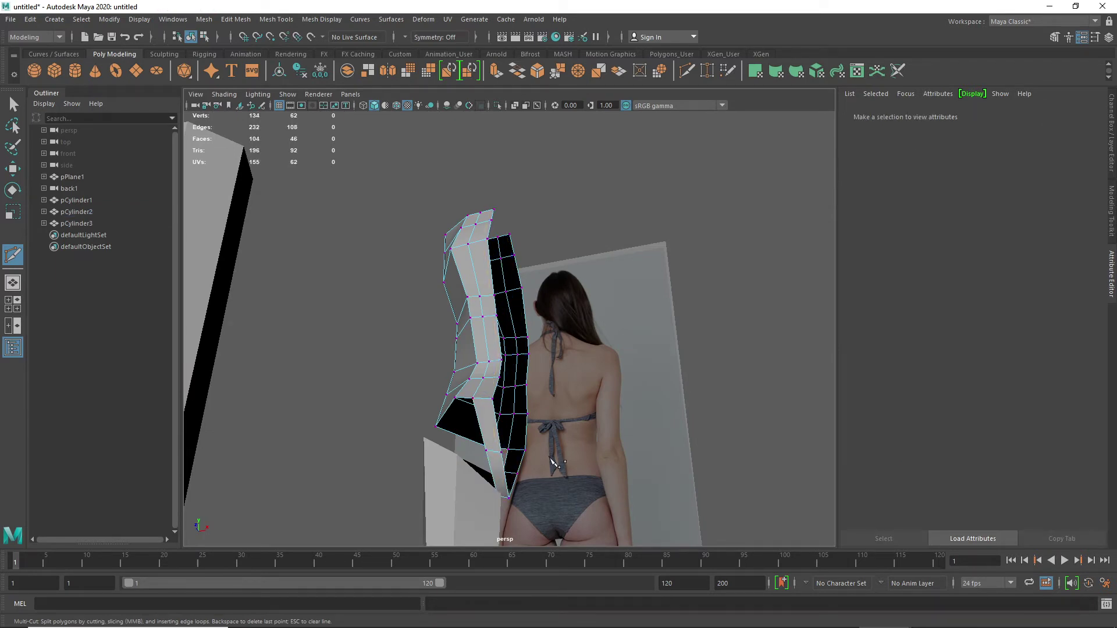
- In the side view, move the crotch strip's front loop vertices forward and slightly down to the reference outline
key("w")
key("space")
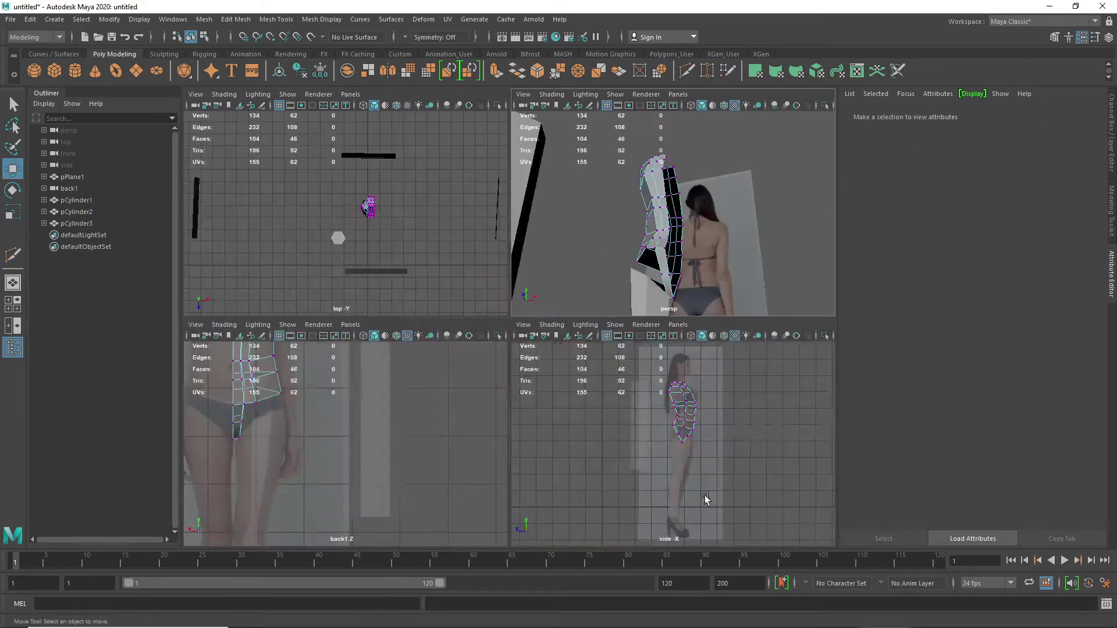
key("space")
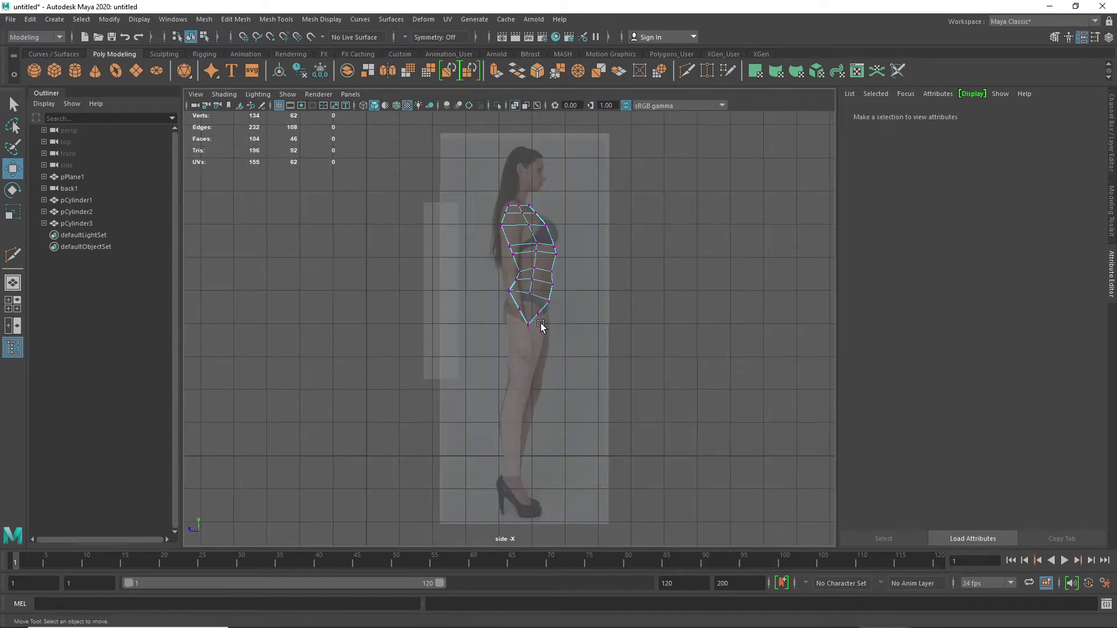
scroll(540, 324, "up", 2)
left_click_drag(559, 322, 542, 303)
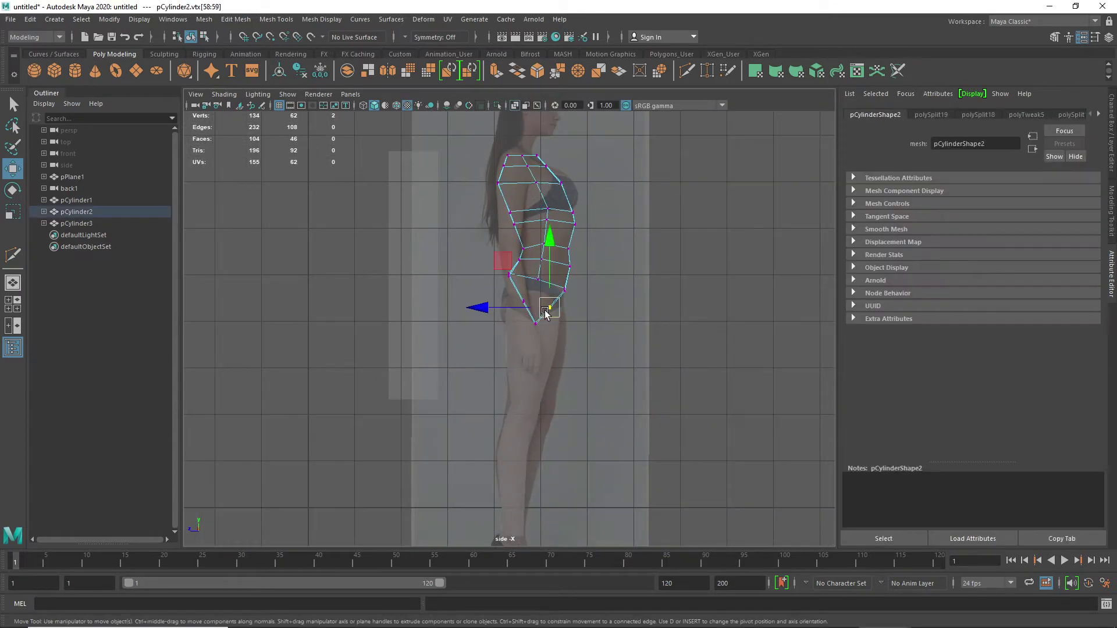
left_click_drag(499, 266, 508, 273)
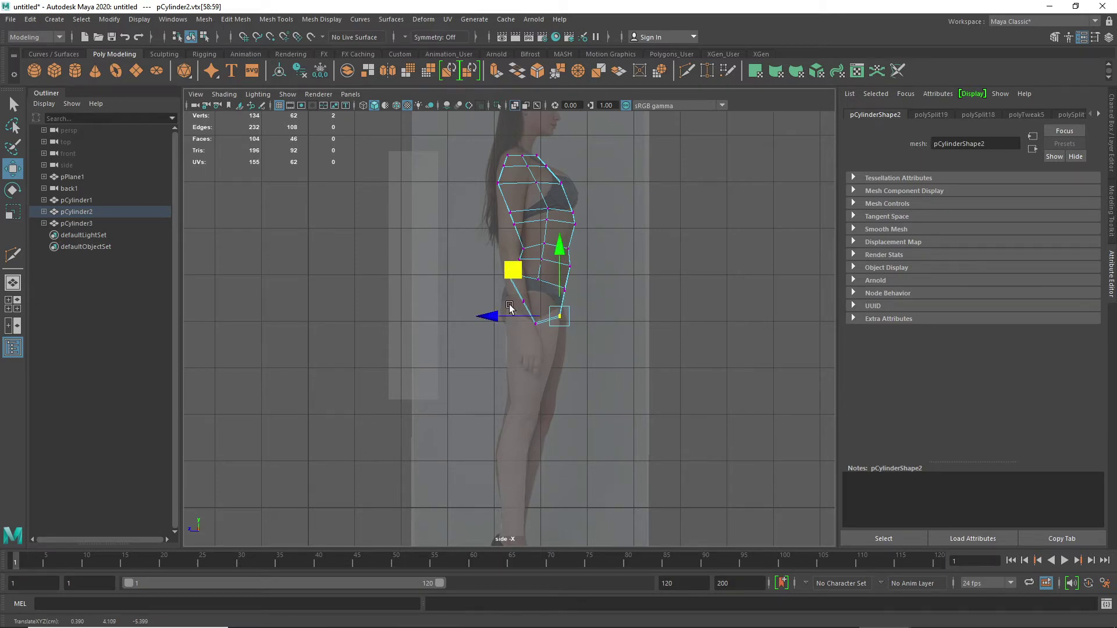
left_click_drag(559, 247, 559, 243)
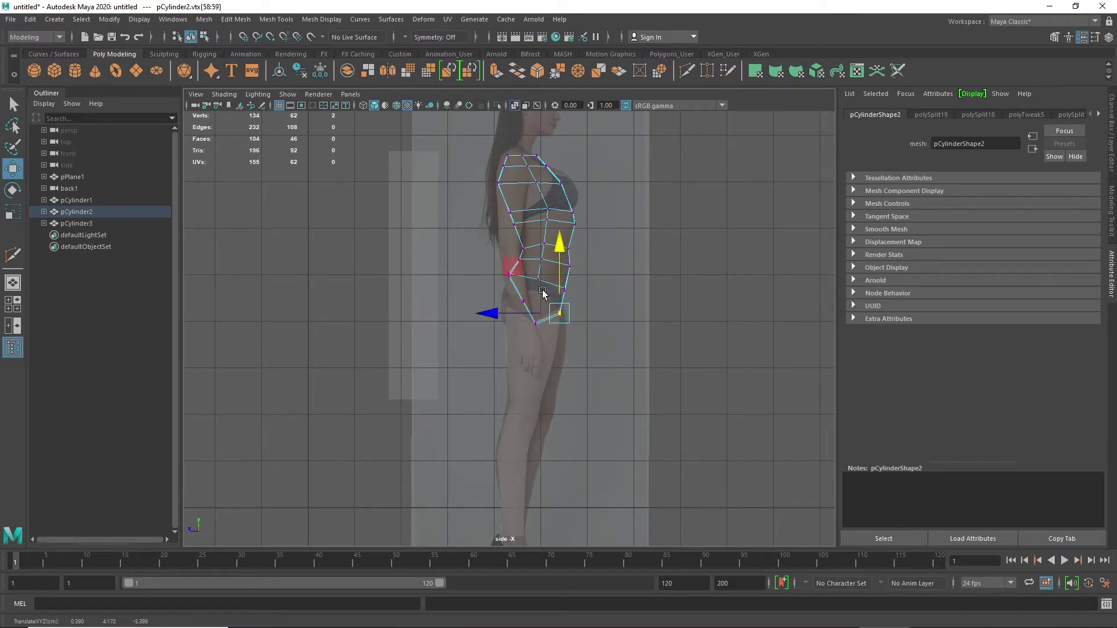
- Move the crotch strip's rear loop vertices backward and slightly down to the buttock outline in the side view
left_click_drag(545, 289, 513, 308)
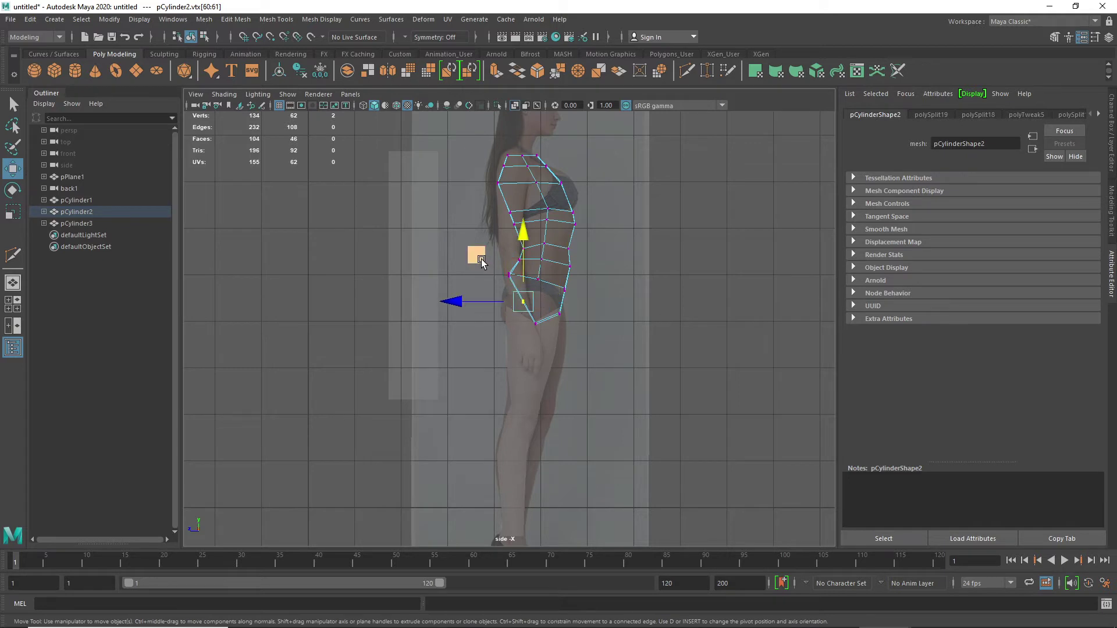
left_click_drag(481, 259, 459, 266)
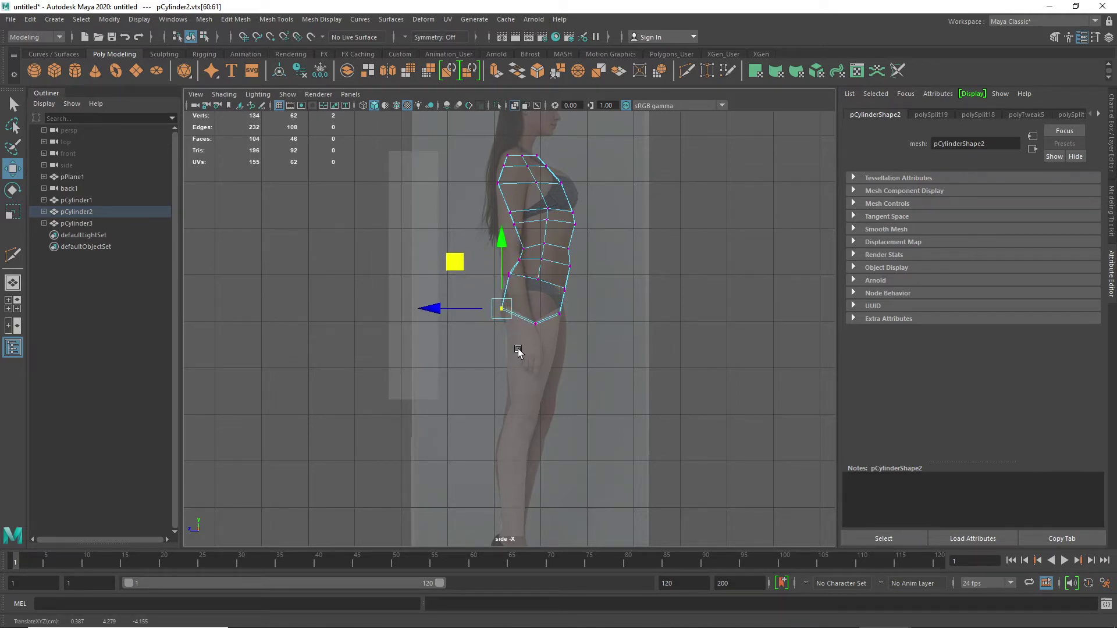
key("space")
key("space")
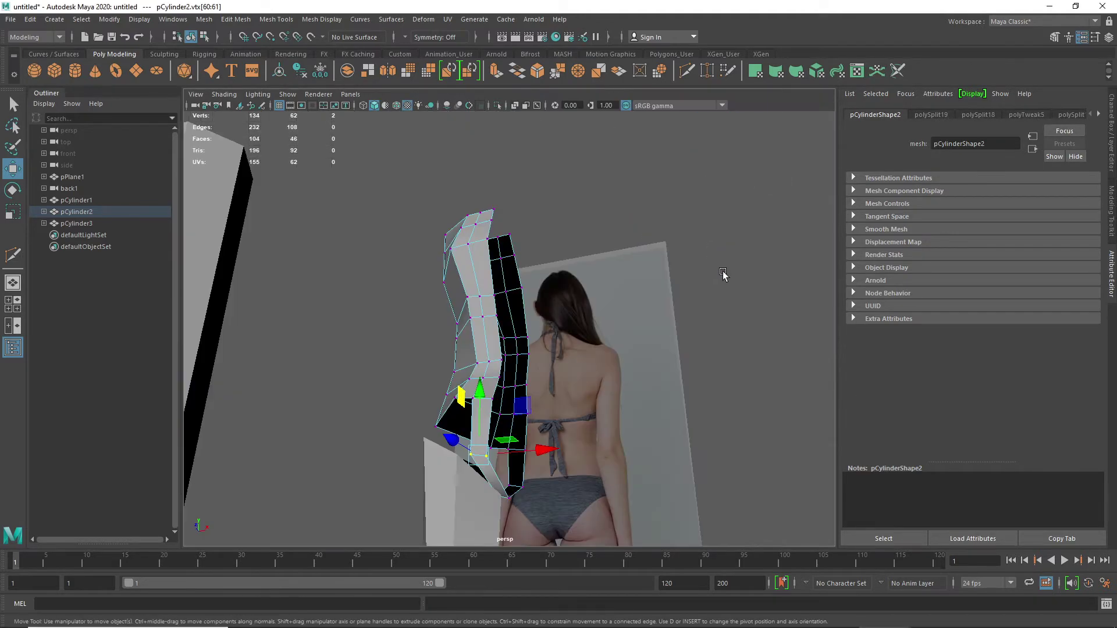
left_click_drag(589, 442, 320, 456, "alt")
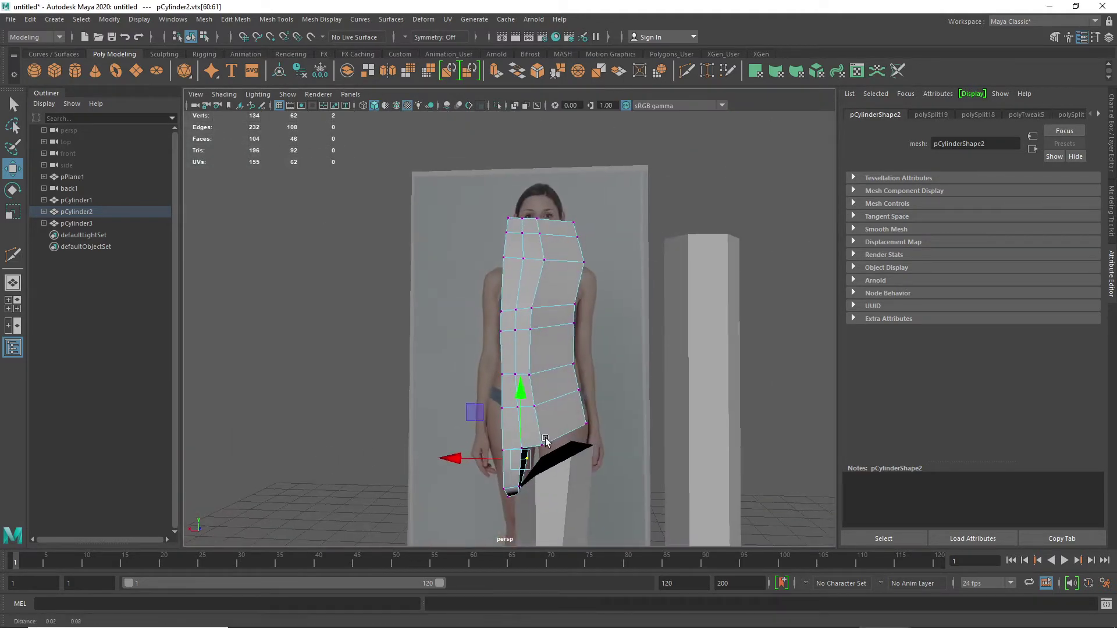
- Combine the half torso and the leg cylinder into one mesh
middle_click_drag(546, 444, 434, 281, "alt")
mouse_move(460, 319)
left_mouse_down("alt")
mouse_move(392, 330)
mouse_move(391, 341)
mouse_move(454, 329)
mouse_move(443, 311)
mouse_move(381, 325)
mouse_move(427, 329)
mouse_move(413, 311)
mouse_move(401, 334)
mouse_move(416, 324)
mouse_move(516, 324)
mouse_move(474, 327)
left_mouse_up("alt")
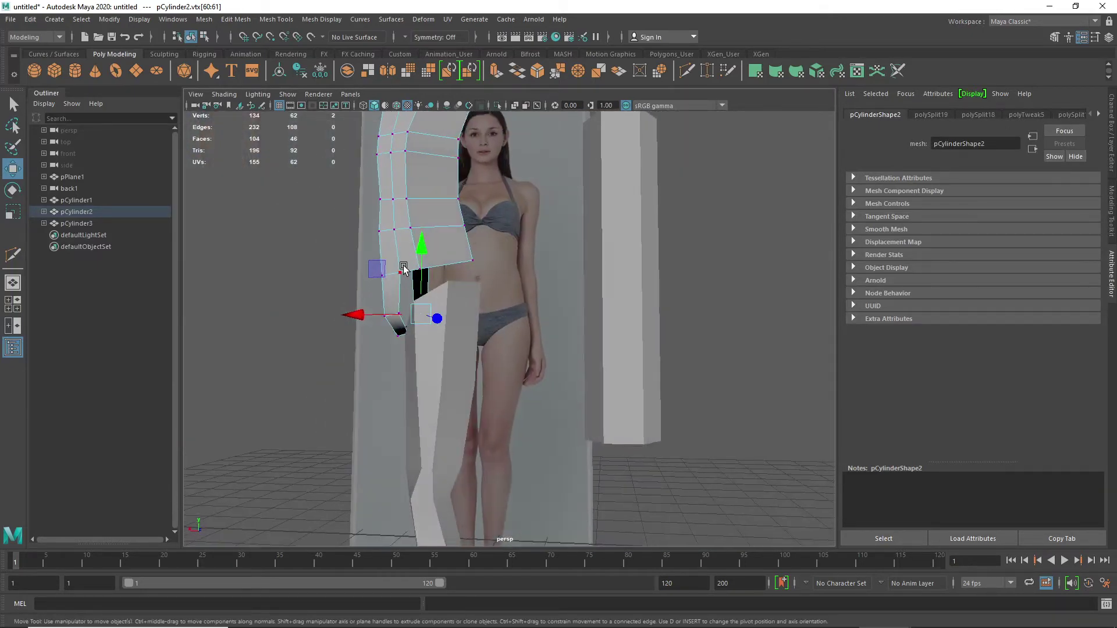
left_click_drag(403, 268, 565, 364, "alt")
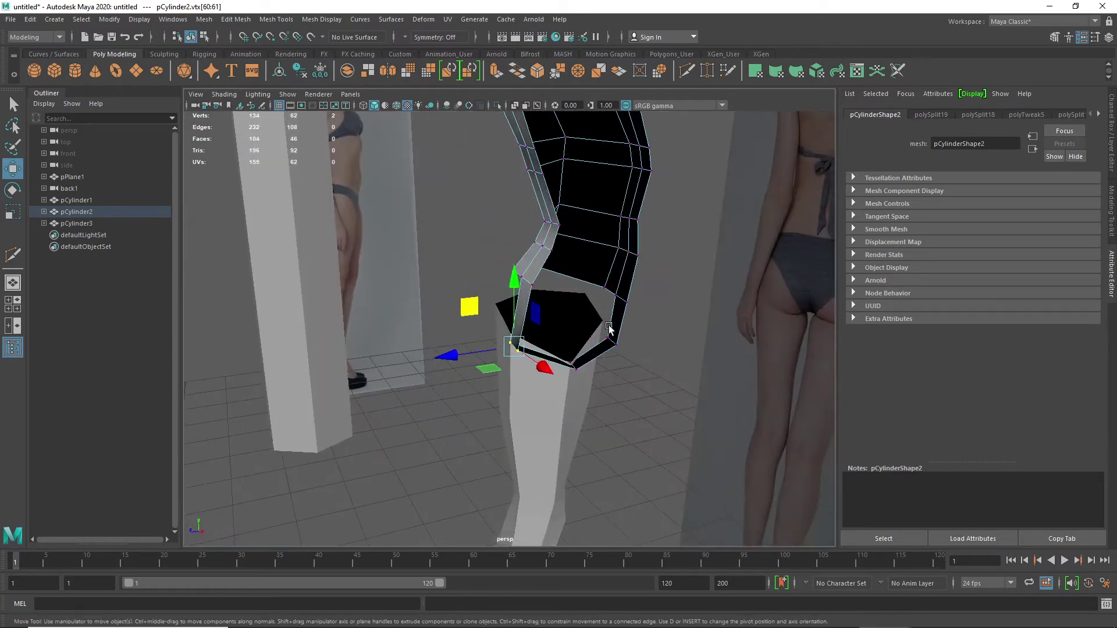
left_click_drag(617, 329, 455, 304, "alt")
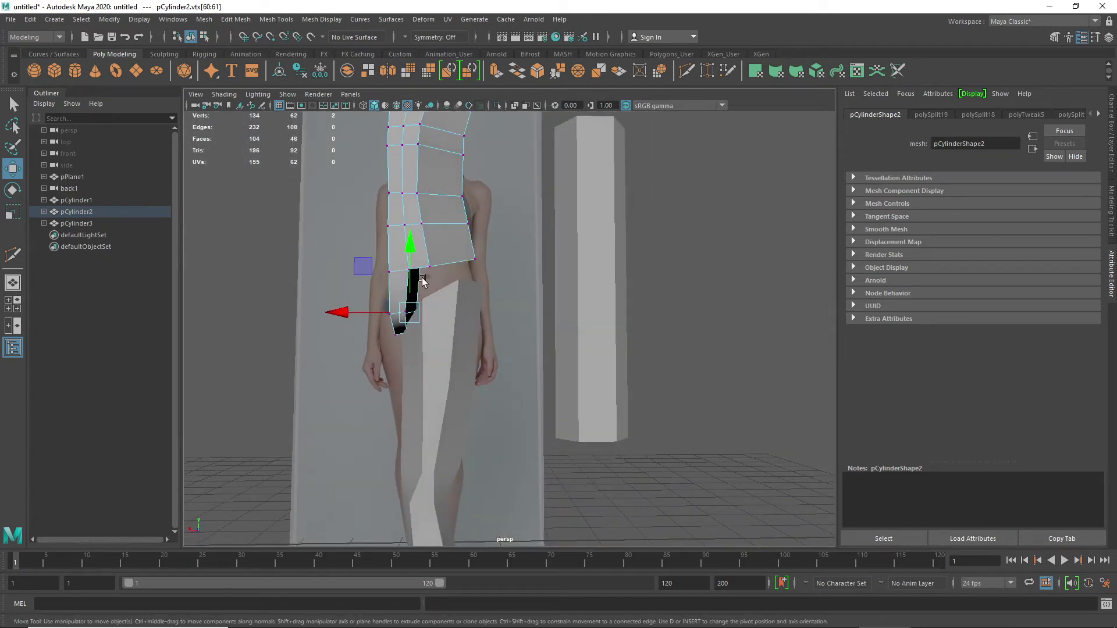
left_click_drag(415, 337, 430, 346, "alt")
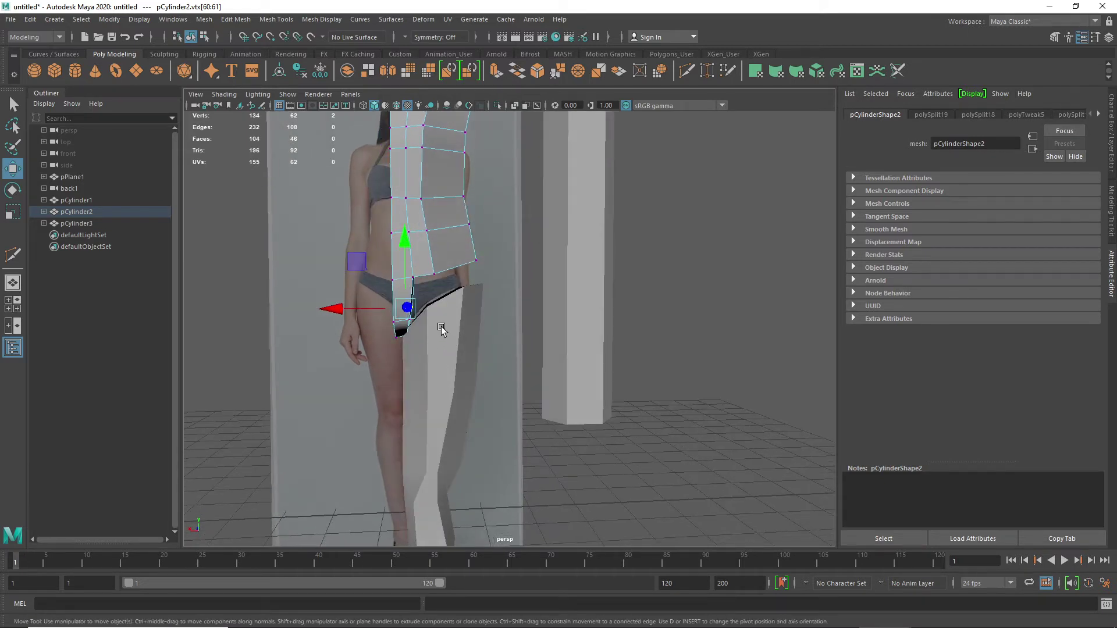
right_click(441, 330, "shift")
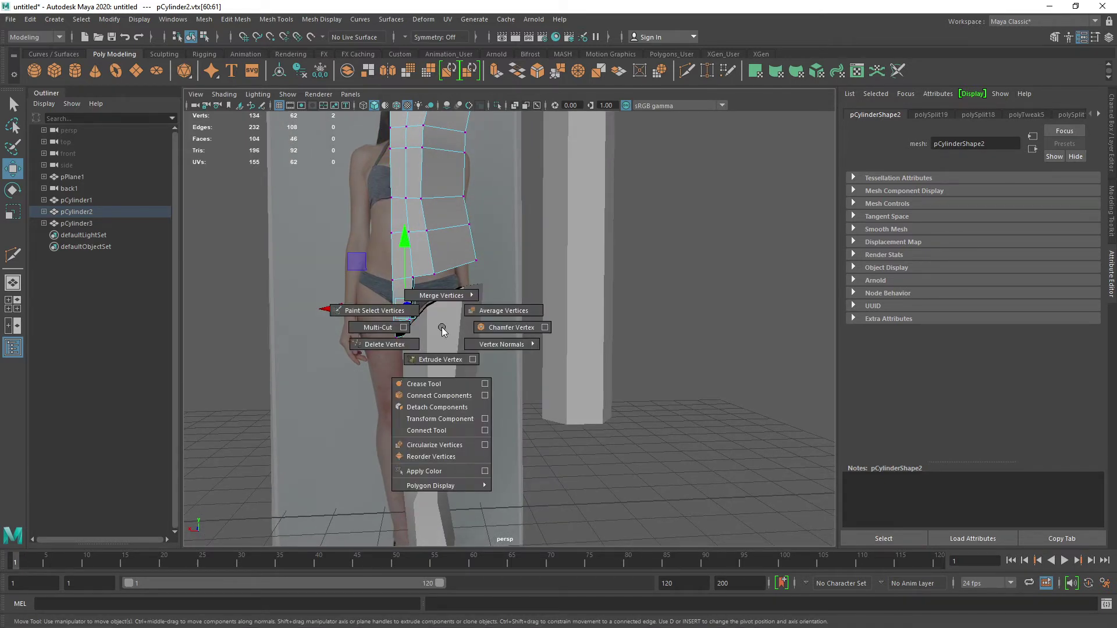
right_click_drag(441, 296, 479, 282)
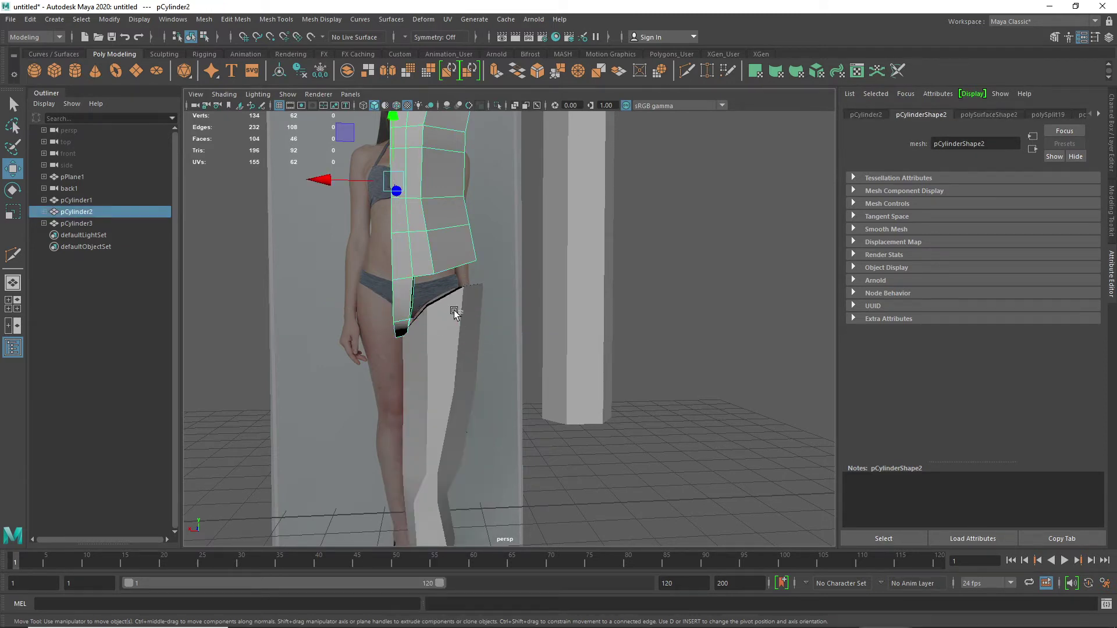
left_click(453, 310, "shift")
left_click(204, 19)
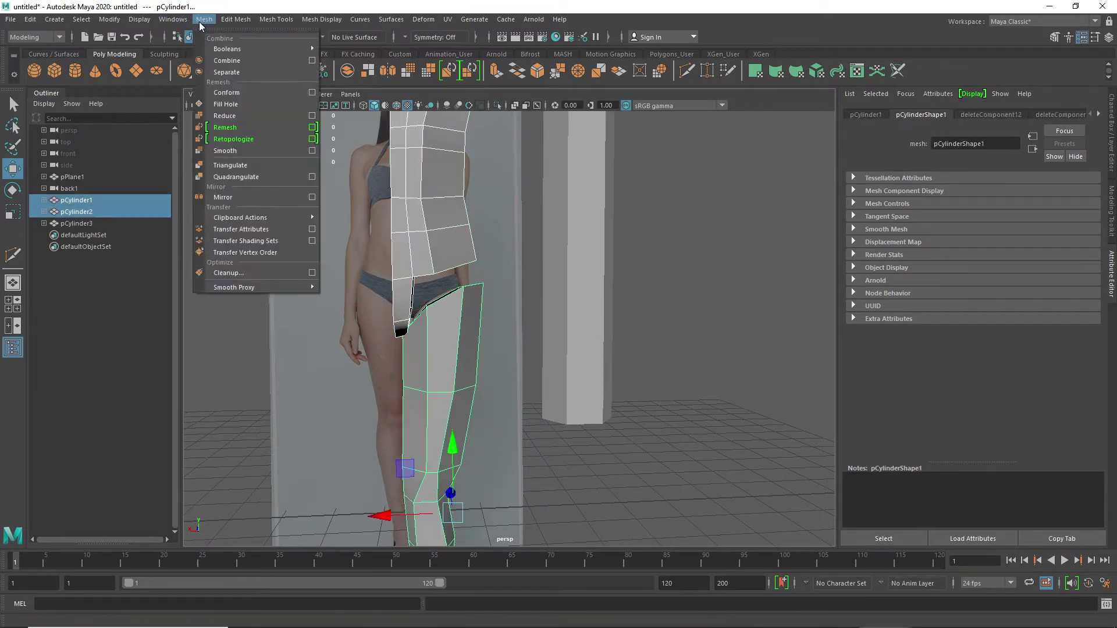
left_click(227, 56)
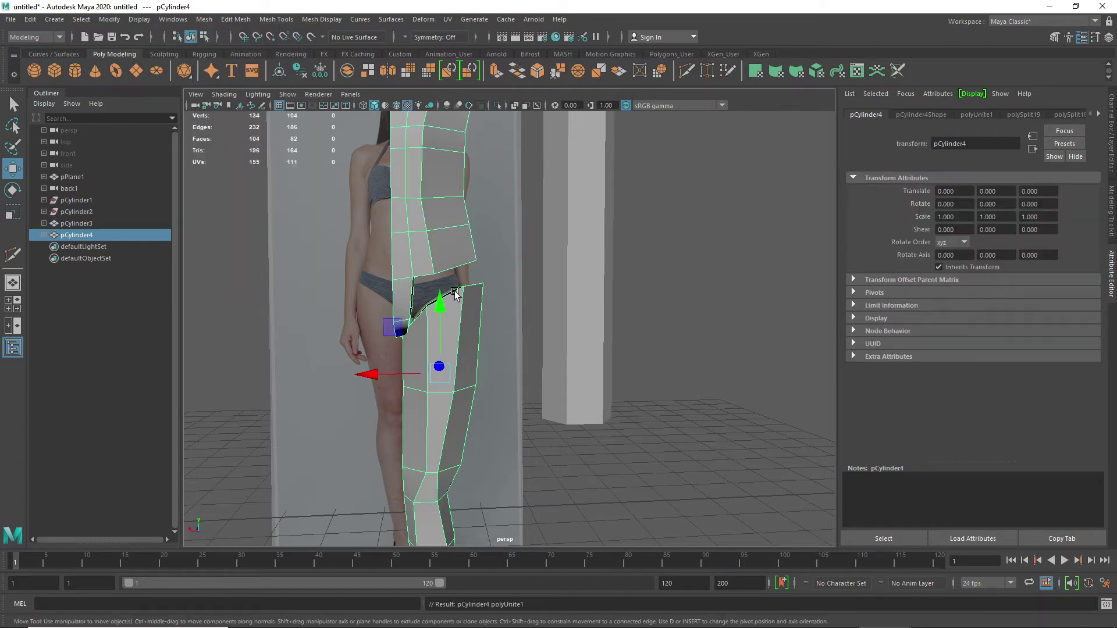
- Try to close the outer hip gap by filling the hole between the leg's top edge and the torso's lower edge
scroll(446, 302, "up", 2)
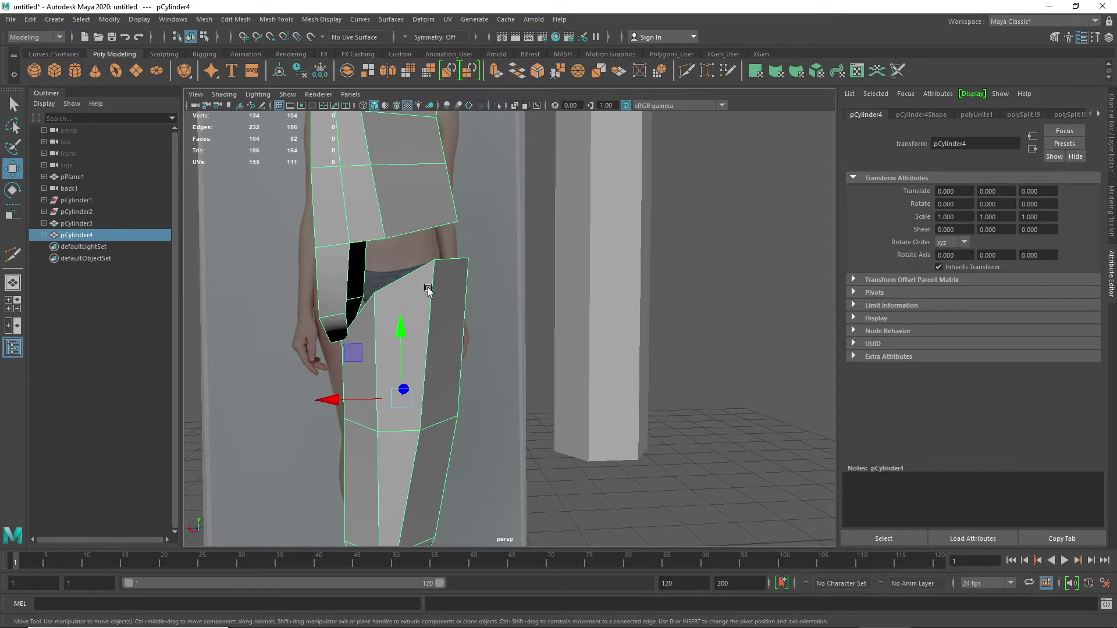
left_click_drag(428, 285, 351, 285, "alt")
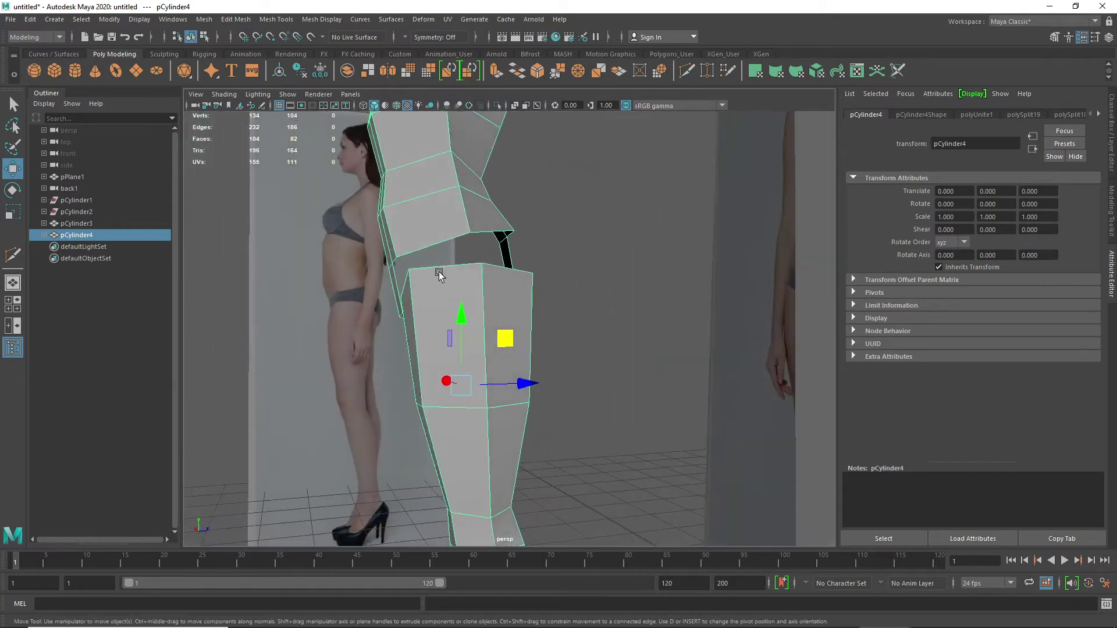
right_click_drag(445, 268, 452, 389)
left_click(457, 266)
left_click(460, 238, "shift")
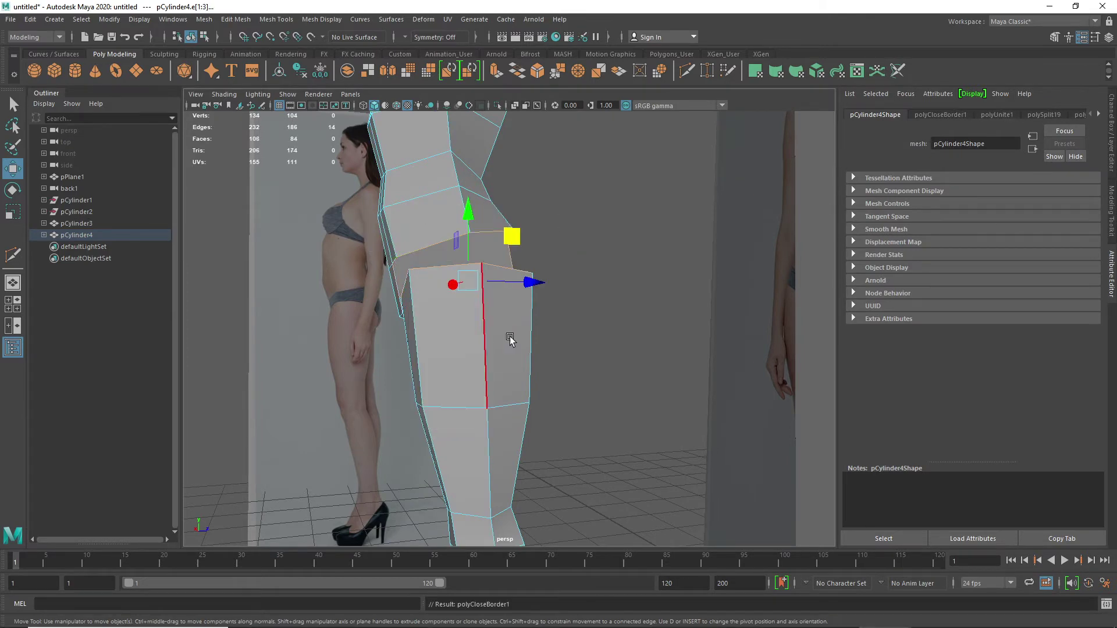
left_click_drag(508, 296, 491, 308, "alt")
key("ctrl+z")
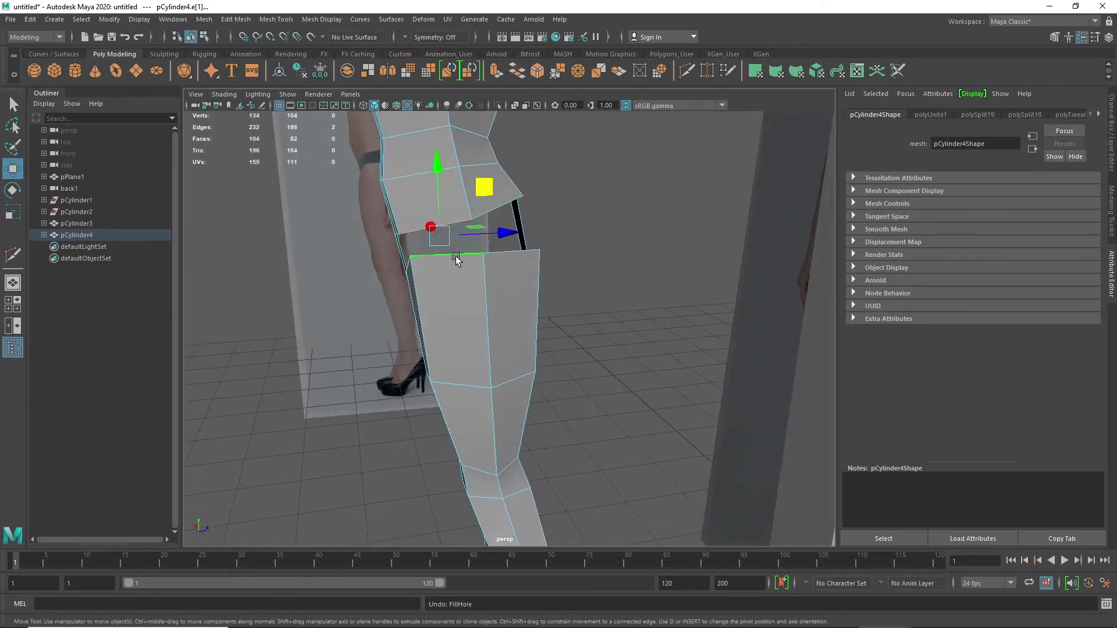
- Retry the hole fill on the matching outer hip and leg edges, and undo it
scroll(456, 258, "up", 3)
left_click(437, 218)
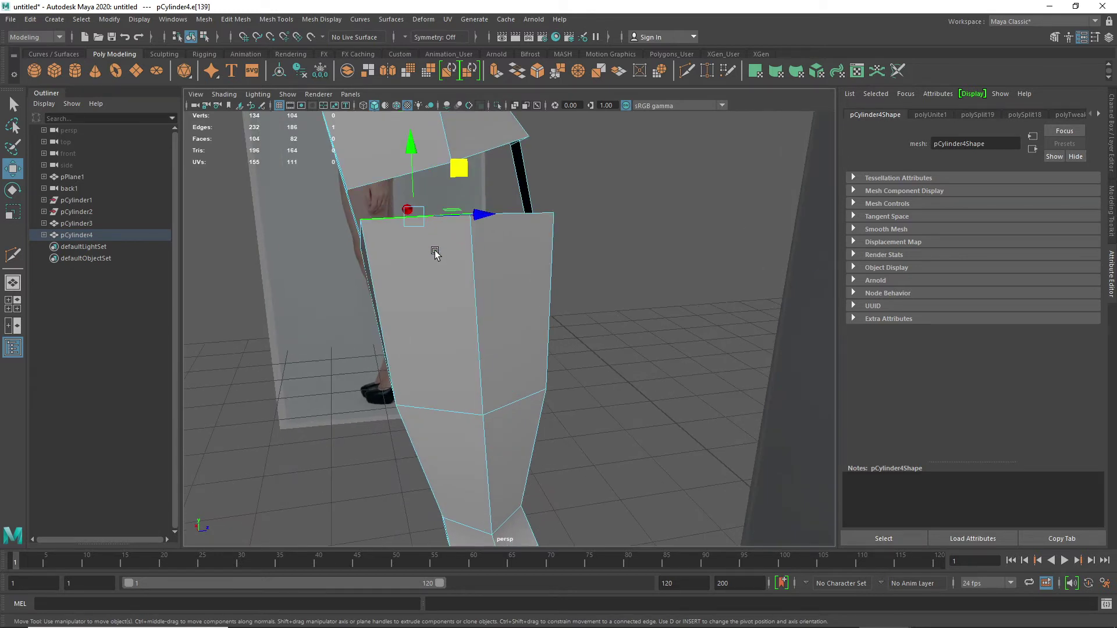
middle_click_drag(437, 259, 457, 361, "alt")
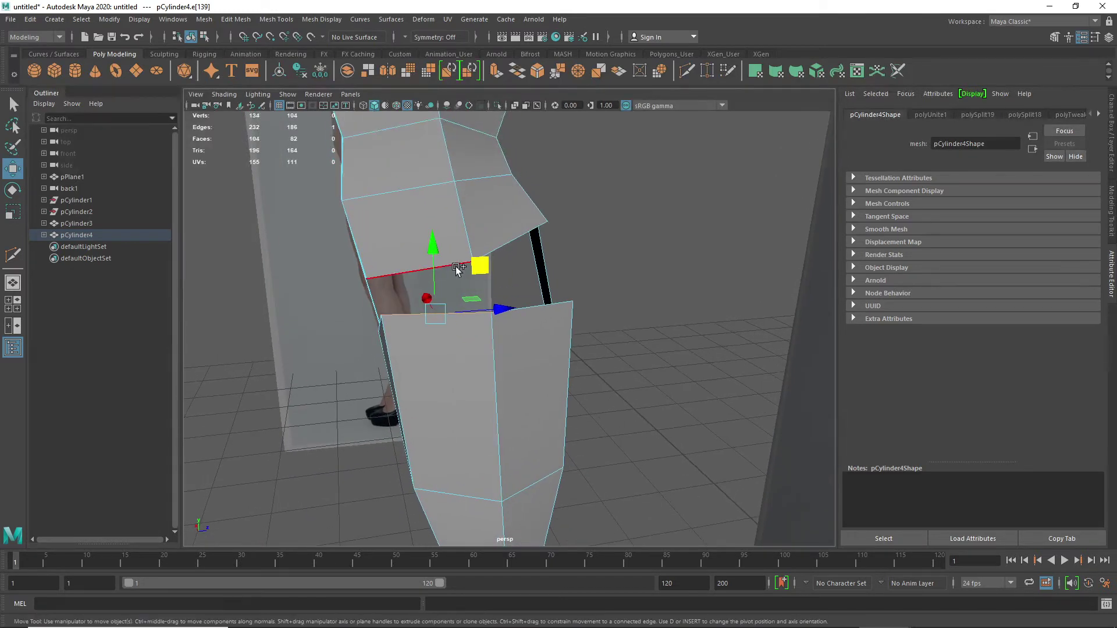
left_click(456, 266, "shift")
key("g")
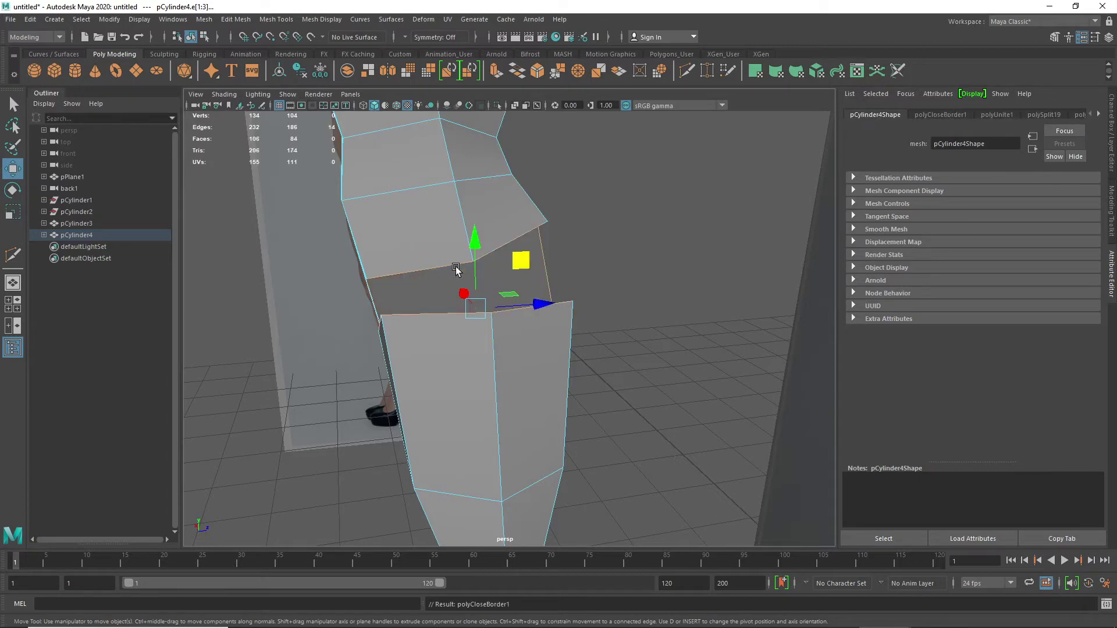
left_click_drag(500, 317, 606, 330, "alt")
key("ctrl+z")
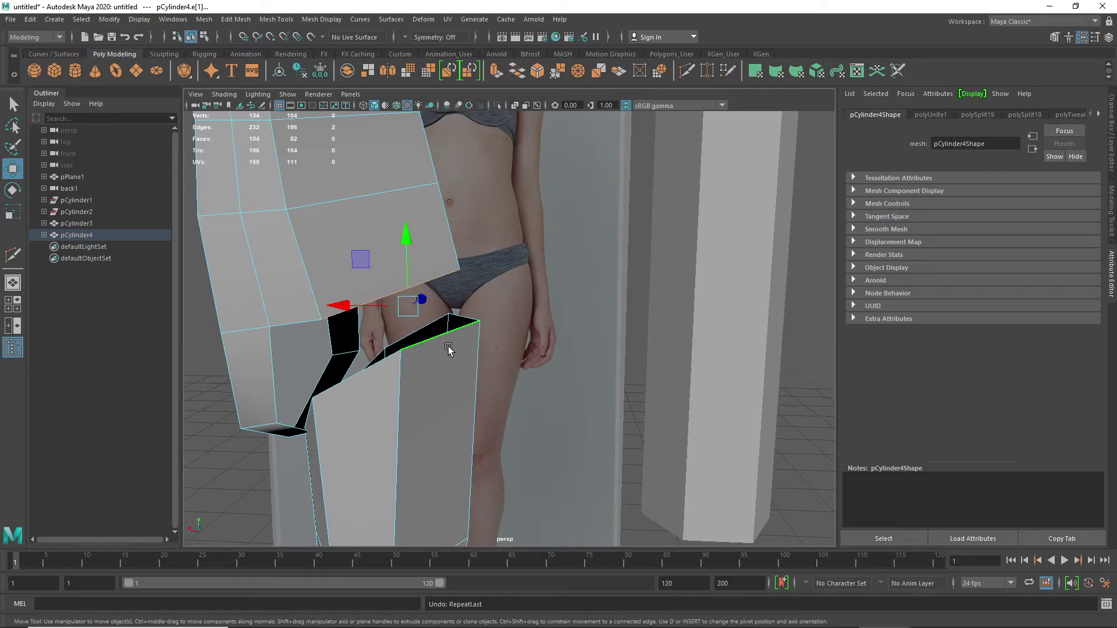
- Extrude the leg's front outer top edge slightly upward toward the torso
left_click_drag(461, 335, 421, 324, "alt")
left_click(421, 322)
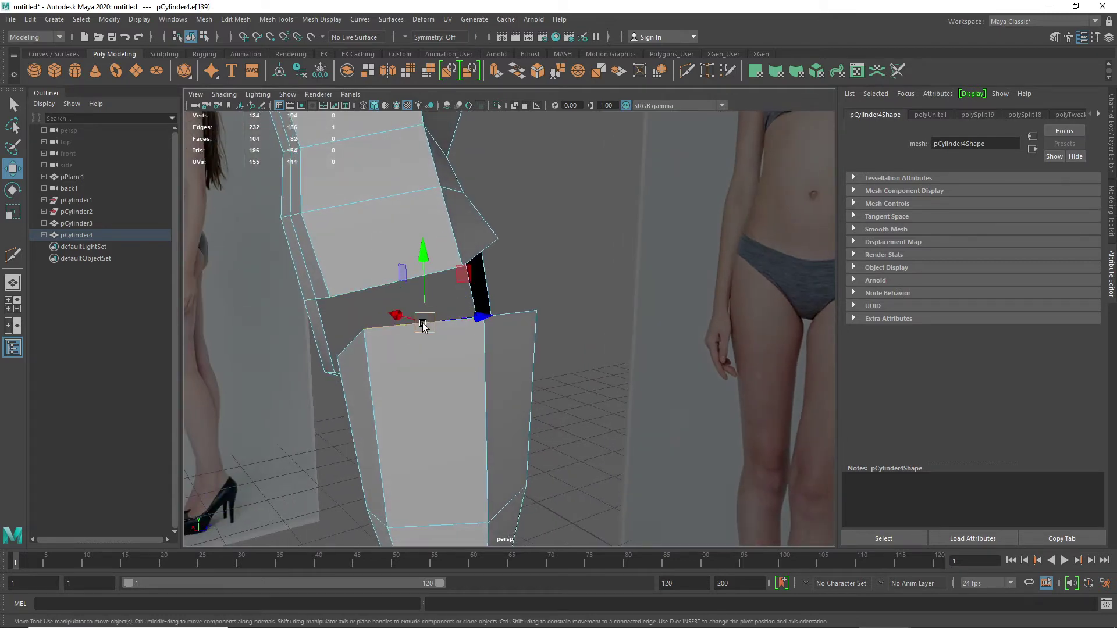
left_click_drag(464, 274, 463, 267, "shift")
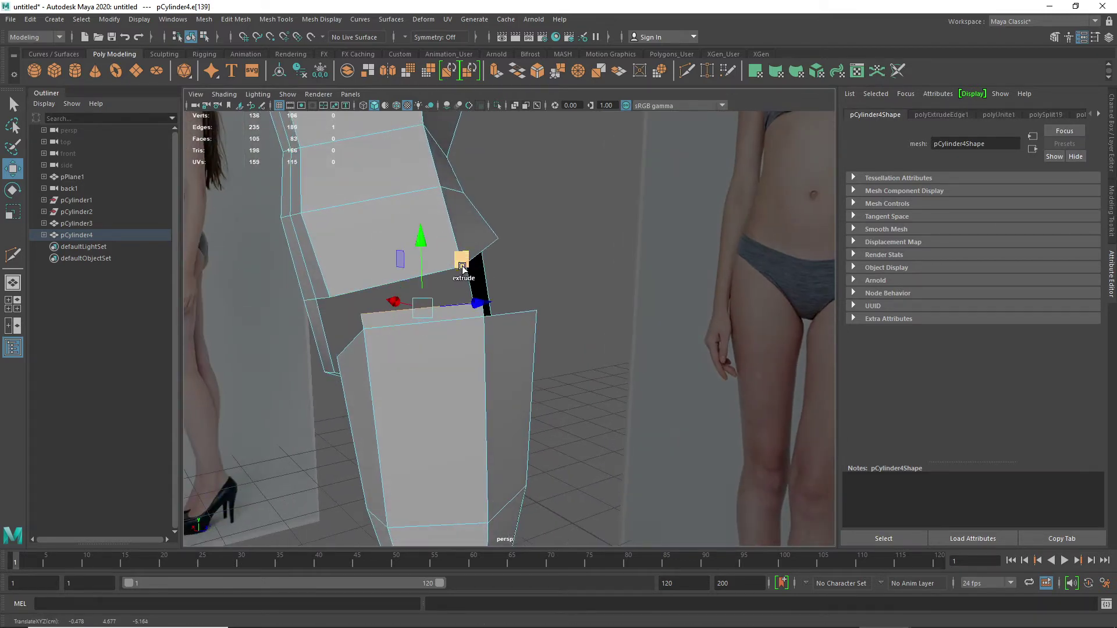
left_click_drag(435, 317, 435, 312, "alt")
left_click_drag(468, 304, 432, 316, "alt")
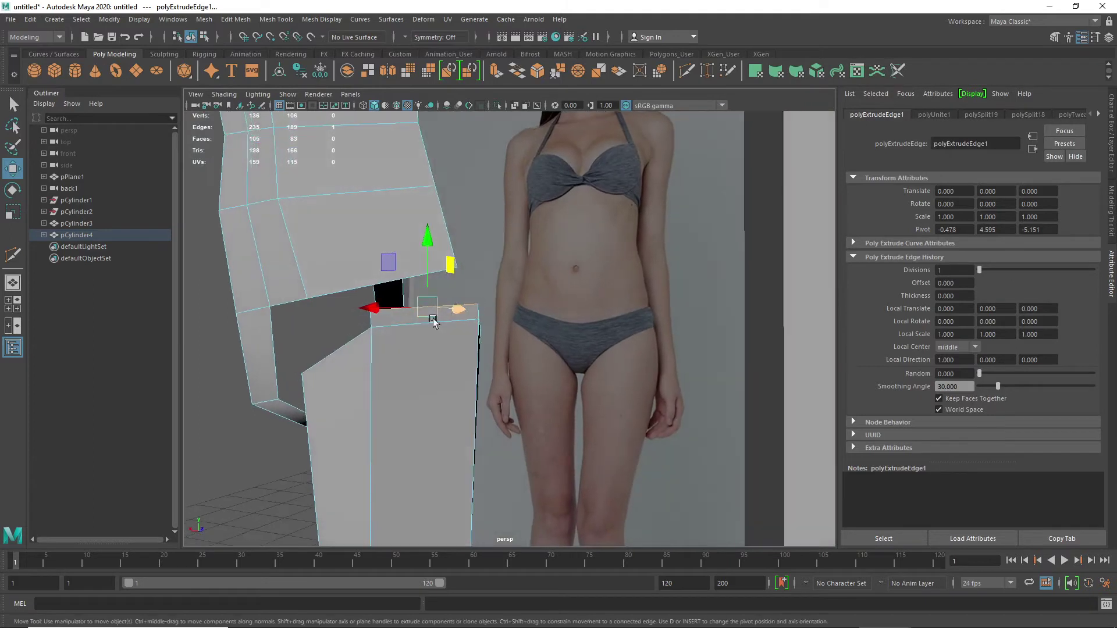
- Target-weld the extruded strip's two upper vertices to the torso's front and side hip vertices
mouse_move(418, 310)
right_mouse_down("shift")
mouse_move(369, 317)
mouse_move(417, 317)
mouse_move(422, 285)
mouse_move(425, 309)
mouse_move(371, 295)
mouse_move(429, 315)
mouse_move(420, 285)
mouse_move(411, 314)
right_mouse_up("shift")
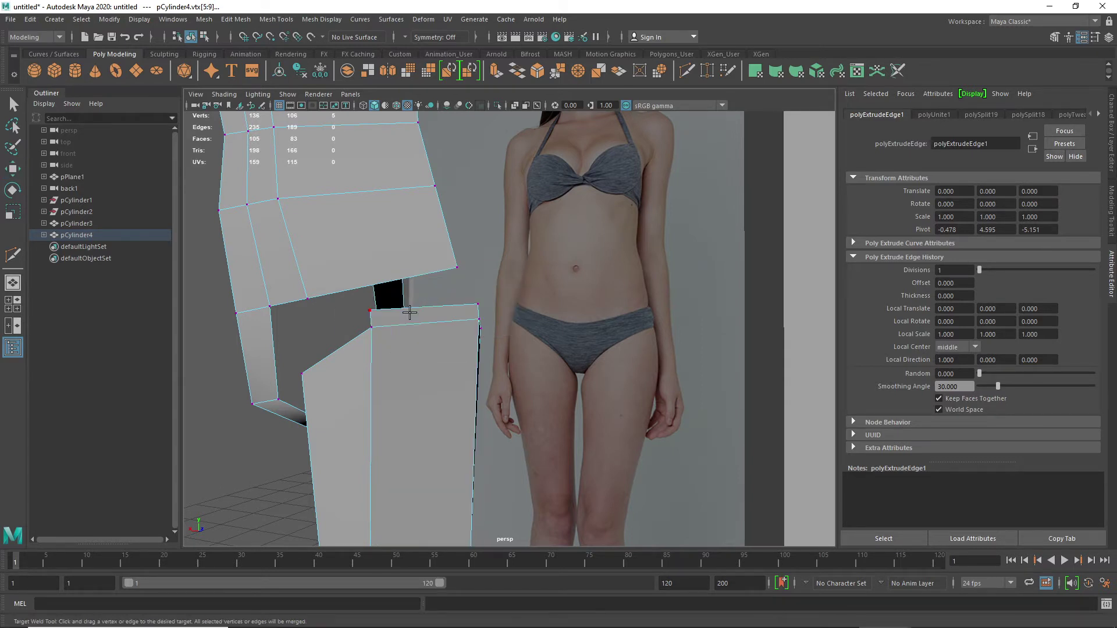
left_click_drag(322, 305, 308, 299)
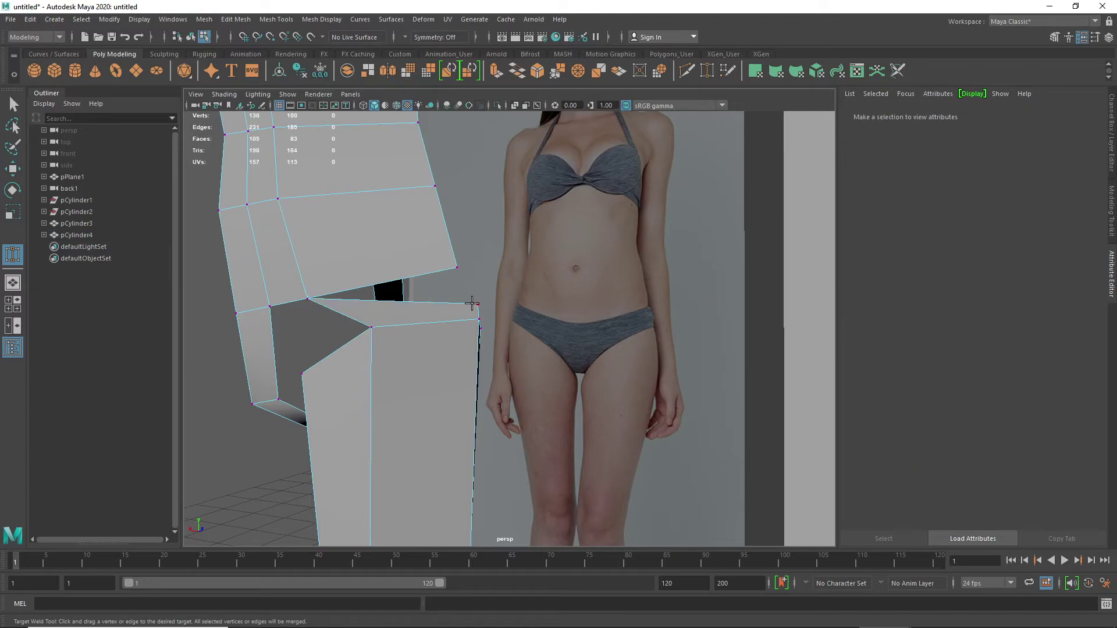
left_click_drag(477, 304, 456, 272)
- Bridge the torso's rear outer hip edge to the leg's rear outer top edge with 0 divisions
left_click_drag(504, 314, 349, 319, "alt")
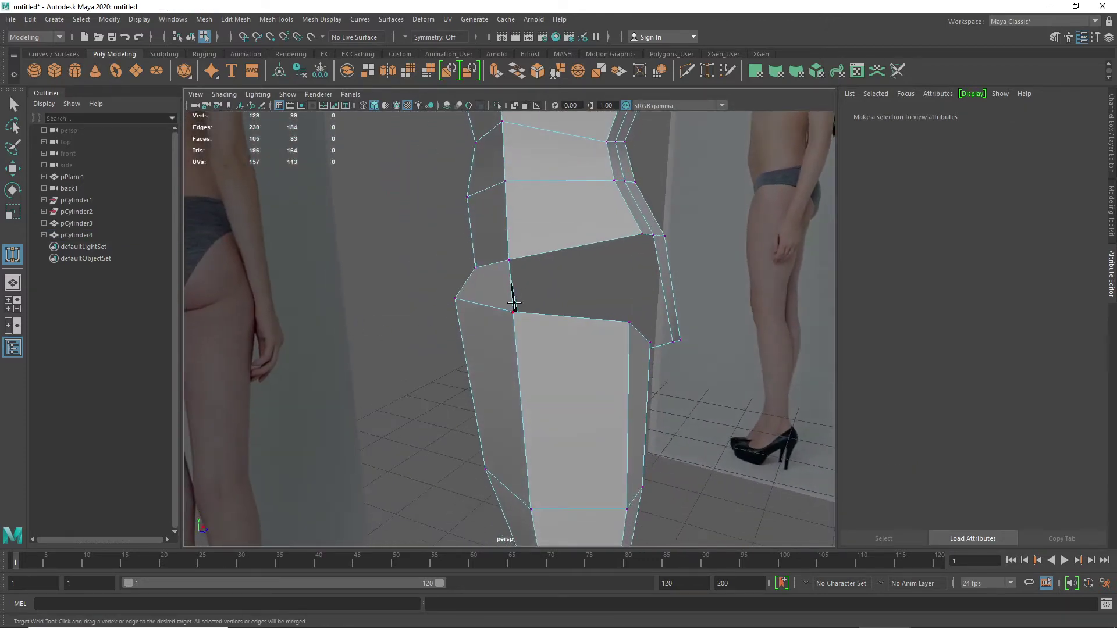
right_click_drag(582, 324, 574, 288)
left_click(577, 316)
left_click_drag(583, 245, 579, 271)
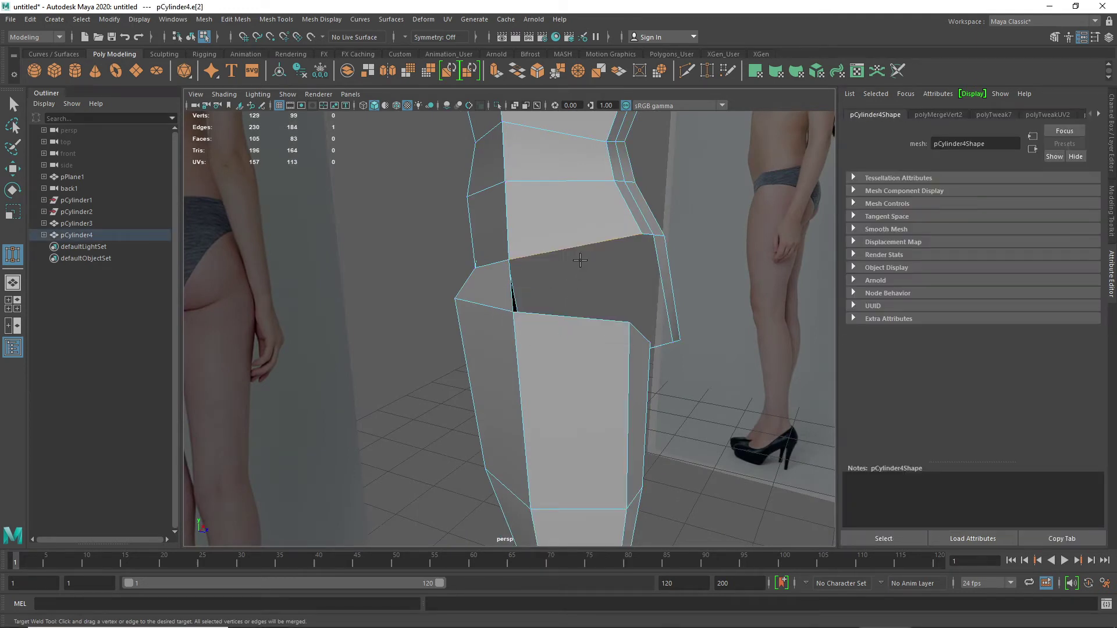
left_click(581, 313, "shift")
right_click_drag(580, 319, 557, 460, "shift")
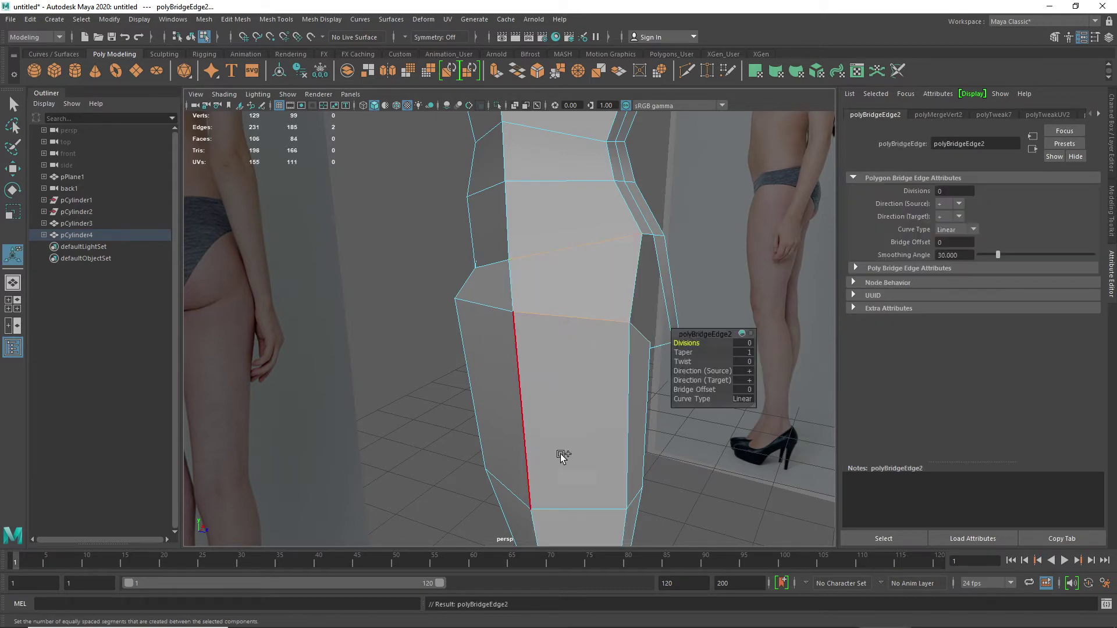
- In wireframe display, merge the crotch strip's bottom corner vertex with the leg's inner top vertex at their midpoint, and restore shading
left_click_drag(638, 349, 553, 347, "alt")
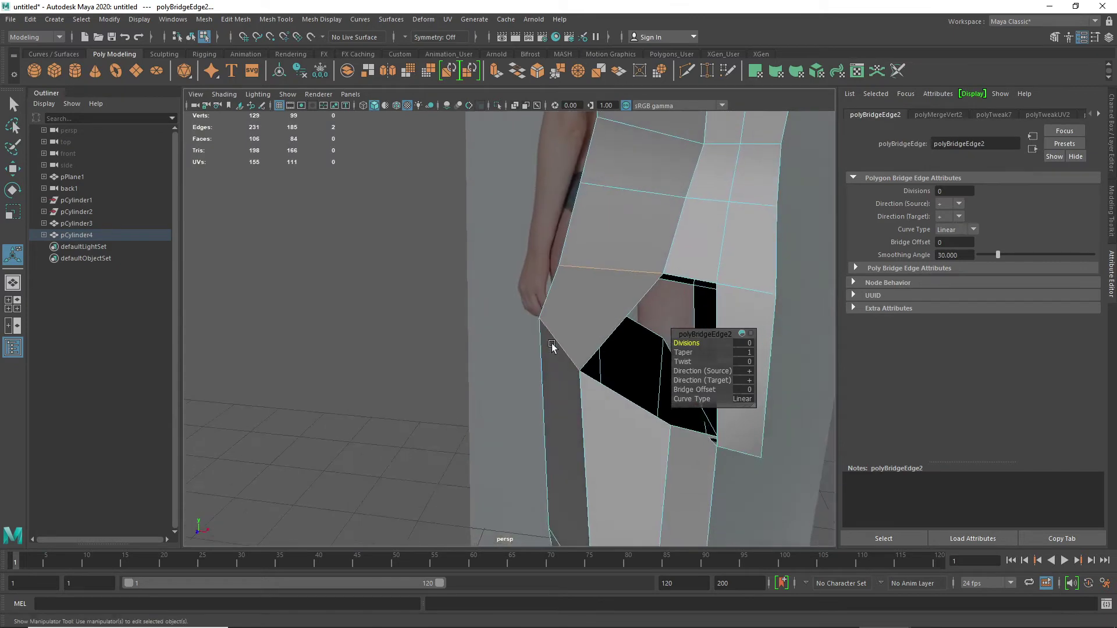
middle_click_drag(593, 367, 429, 321, "alt")
left_click_drag(446, 365, 486, 369, "alt")
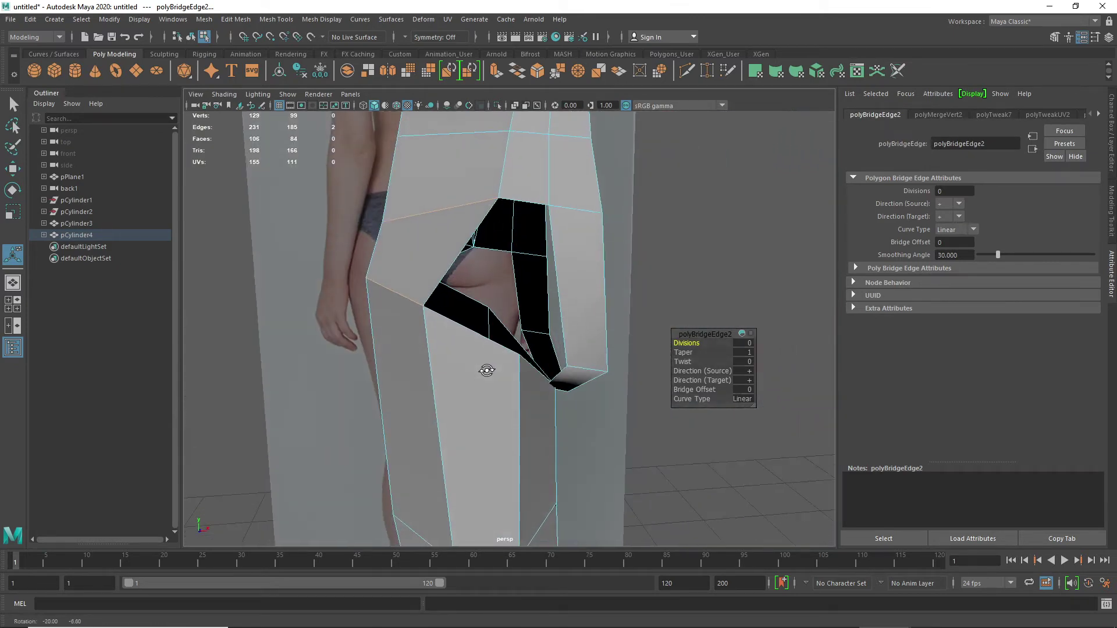
left_click_drag(565, 382, 530, 374, "alt")
right_click_drag(532, 298, 495, 297)
scroll(522, 396, "up", 2)
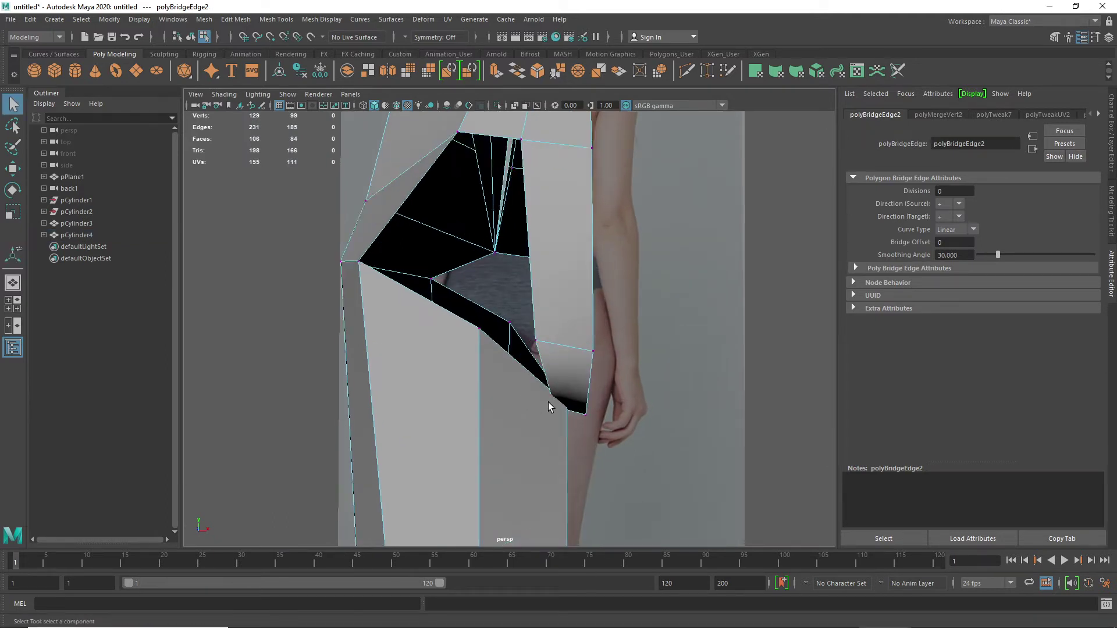
left_click(397, 109)
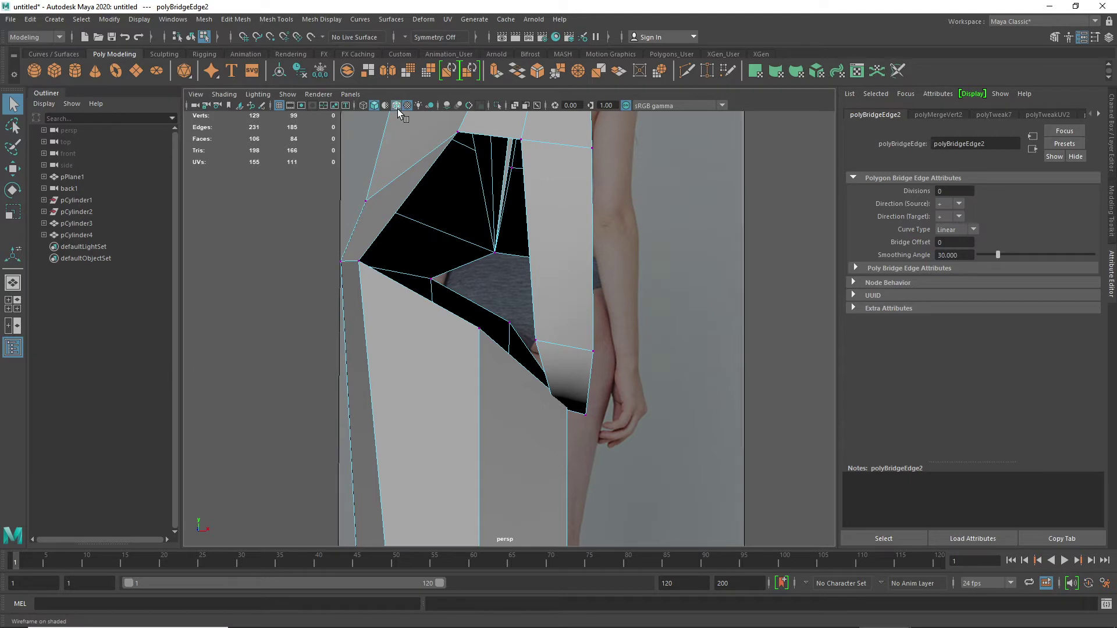
left_click(363, 107)
left_click_drag(571, 400, 571, 400)
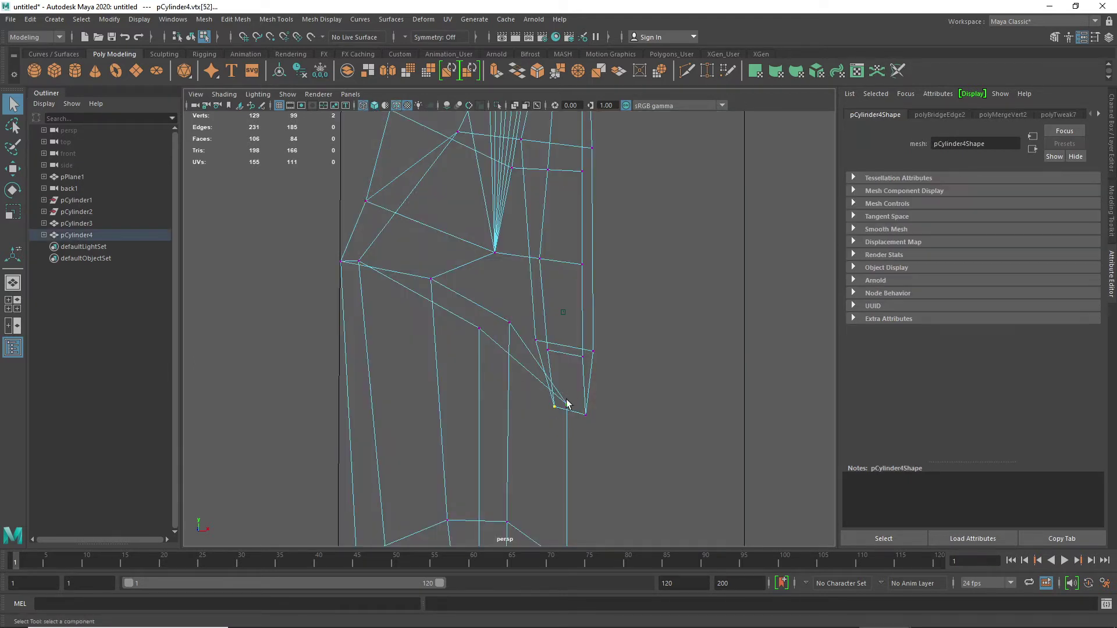
right_click_drag(556, 397, 548, 331, "shift")
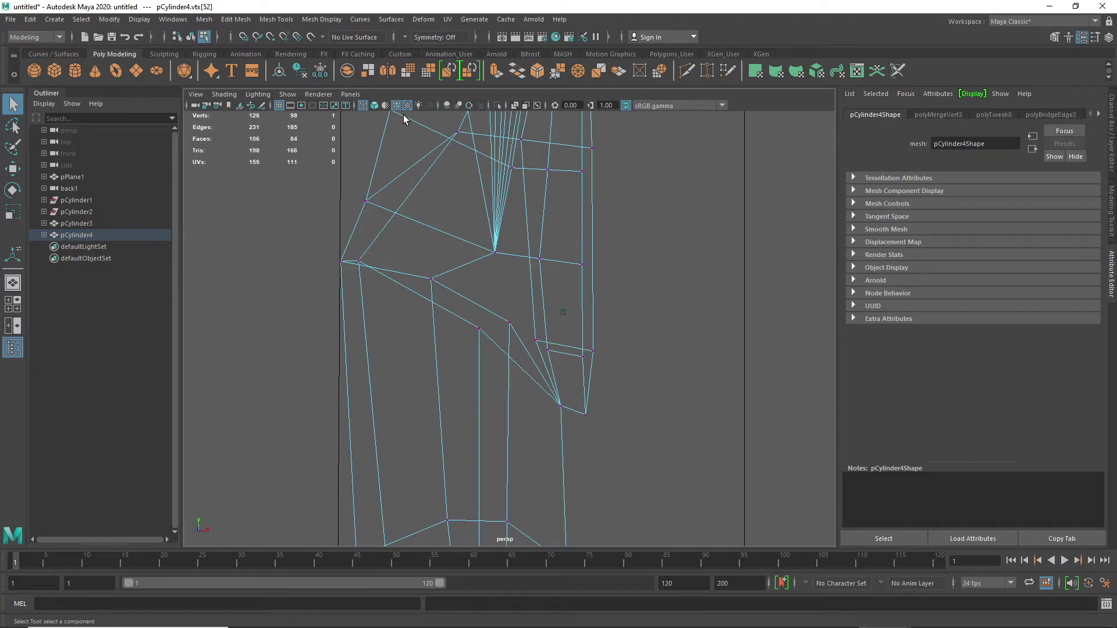
key("5")
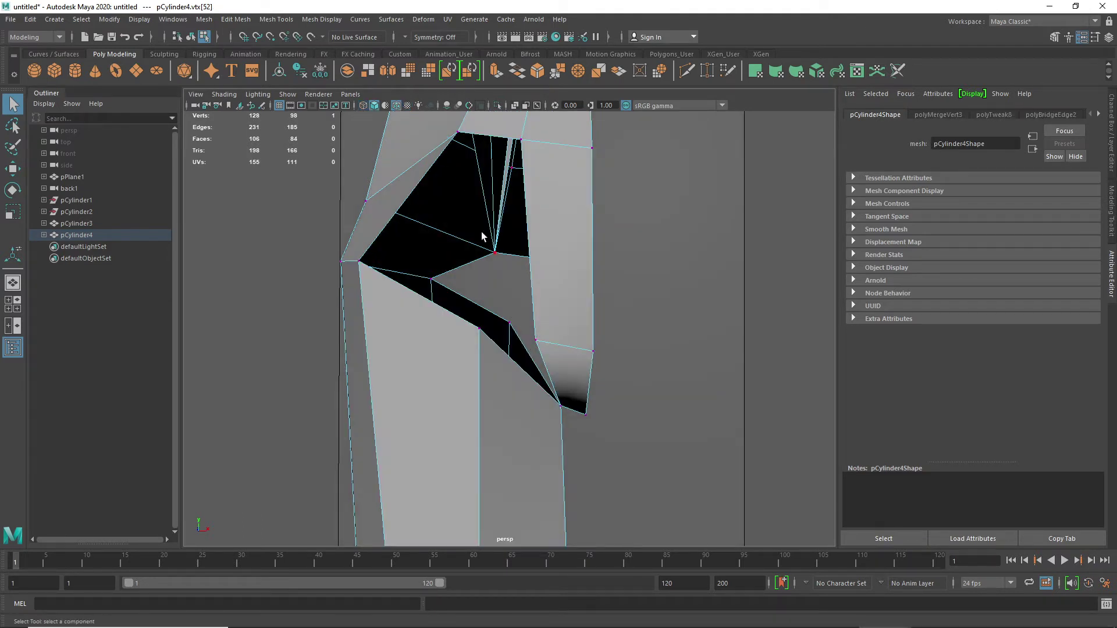
- Merge the leg's rear top vertex with the crotch strip's neighbouring rear vertex at their midpoint
left_click_drag(507, 286, 529, 326, "alt")
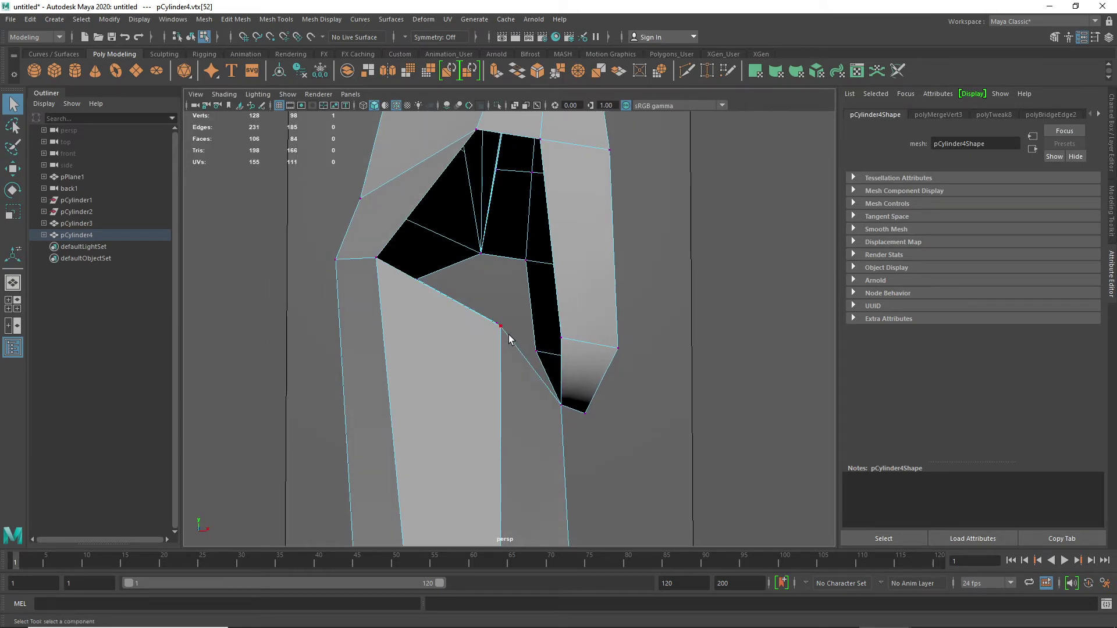
left_click(501, 328)
right_click_drag(562, 338, 560, 266, "shift")
- From the front, merge the leg's front top vertex with the crotch strip's neighbouring front vertex at their midpoint
left_click_drag(560, 361, 374, 359, "alt")
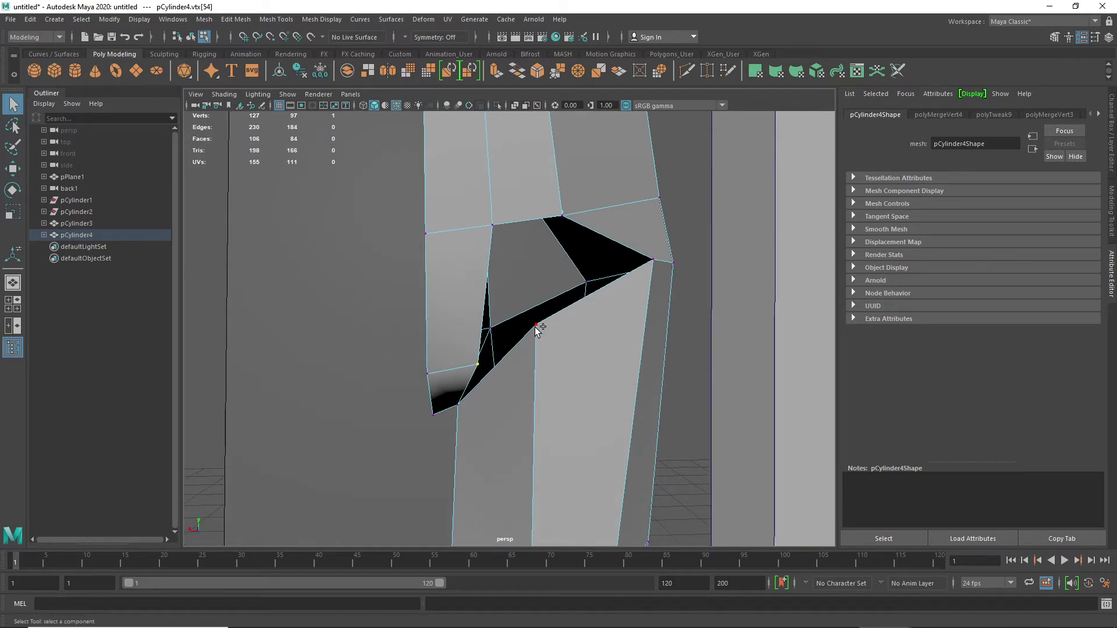
key("g")
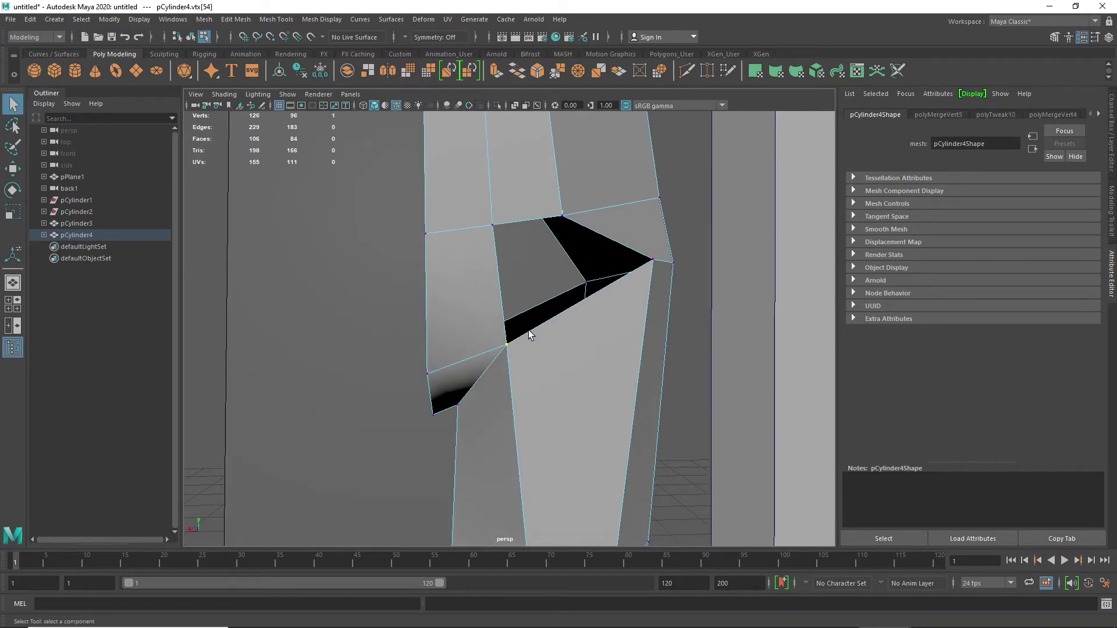
left_click_drag(531, 331, 505, 320, "alt")
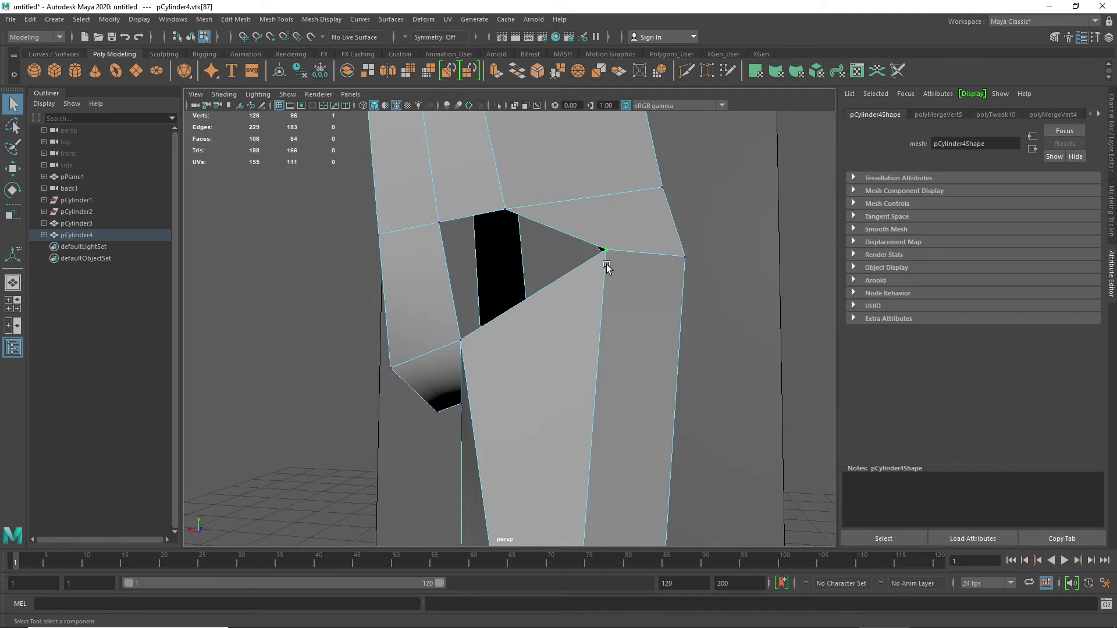
- Bridge the crotch strip's open side edge to the torso's front outer hip edge with 0 divisions
key("w")
left_click_drag(606, 249, 531, 222)
left_click_drag(533, 336, 577, 341, "alt")
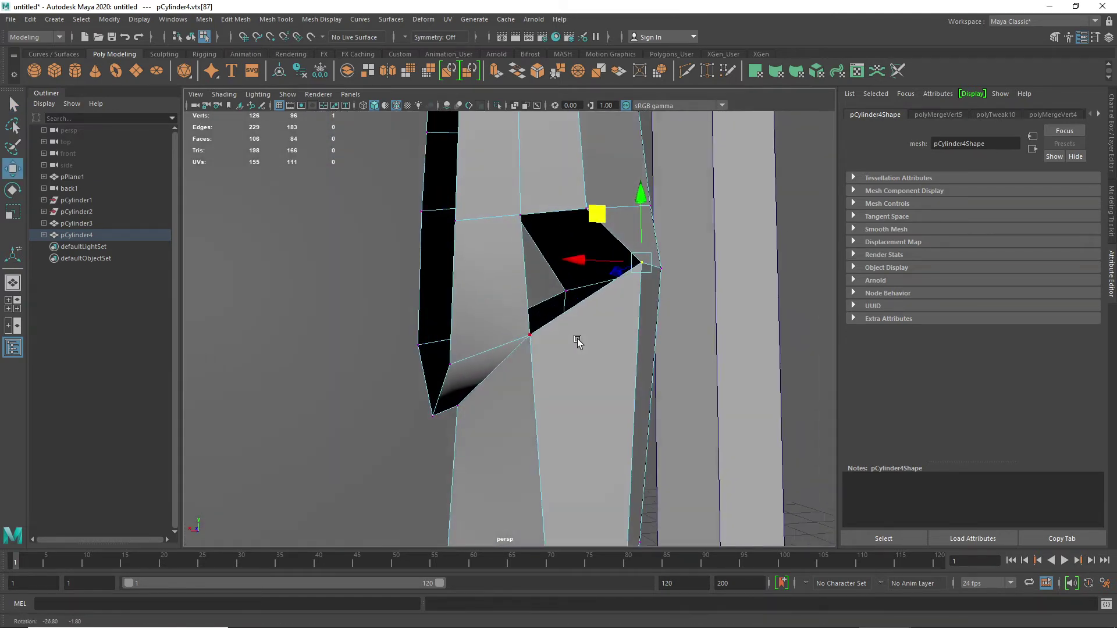
right_click_drag(523, 291, 523, 261)
left_click(526, 282)
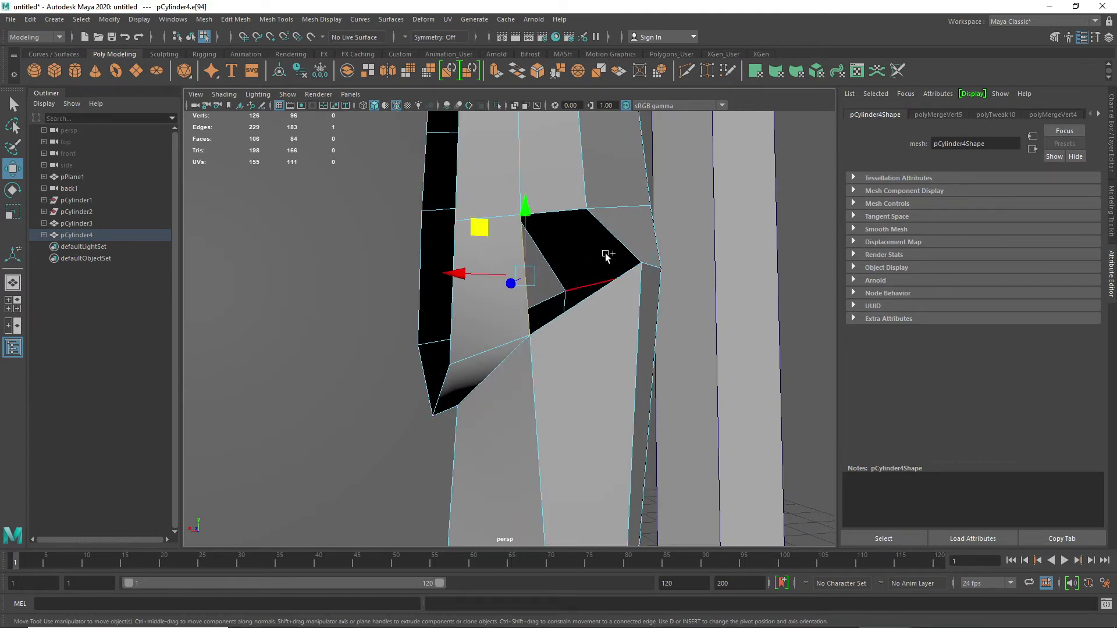
left_click(613, 239, "shift")
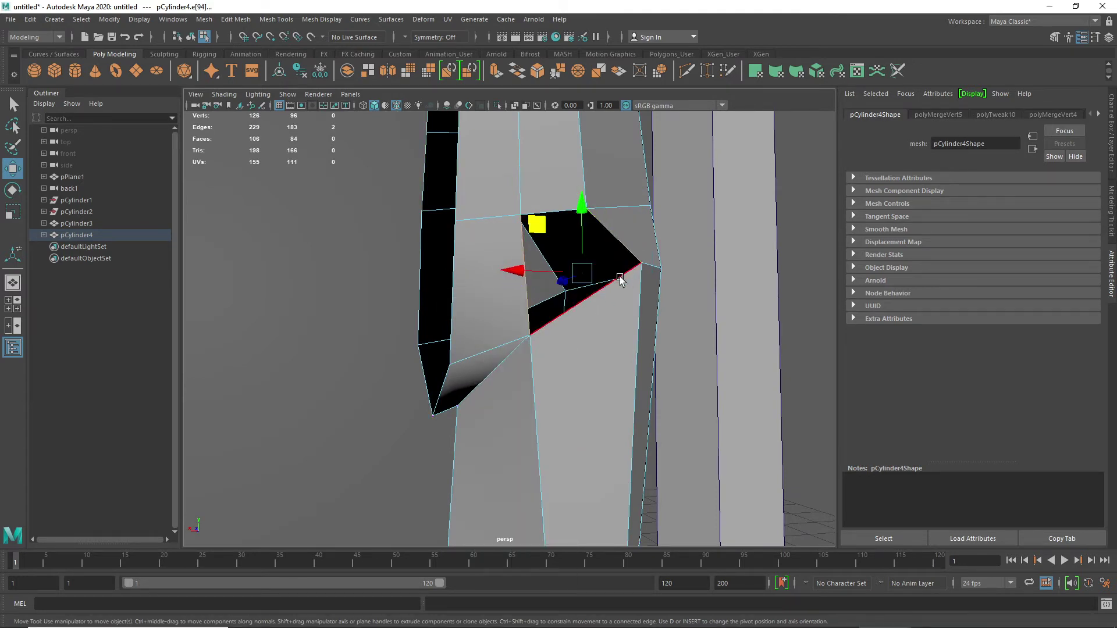
left_click_drag(620, 278, 592, 295, "alt")
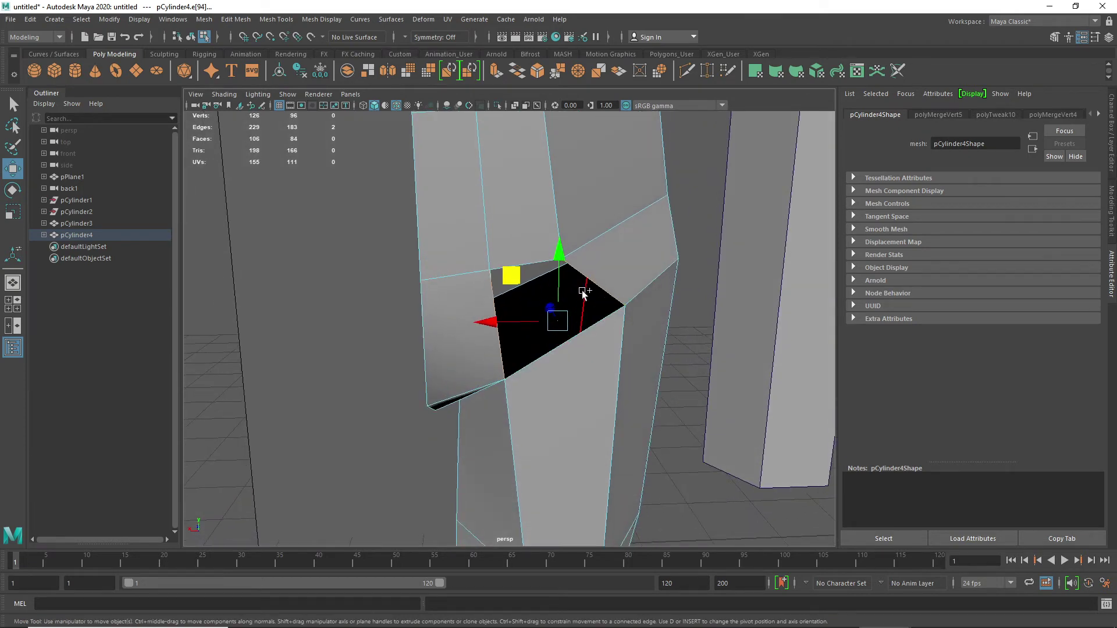
right_click_drag(582, 291, 553, 438, "shift")
left_click_drag(438, 391, 603, 374, "alt")
scroll(581, 334, "down", 5)
left_click_drag(558, 289, 526, 277, "alt")
middle_click_drag(526, 277, 511, 375, "alt")
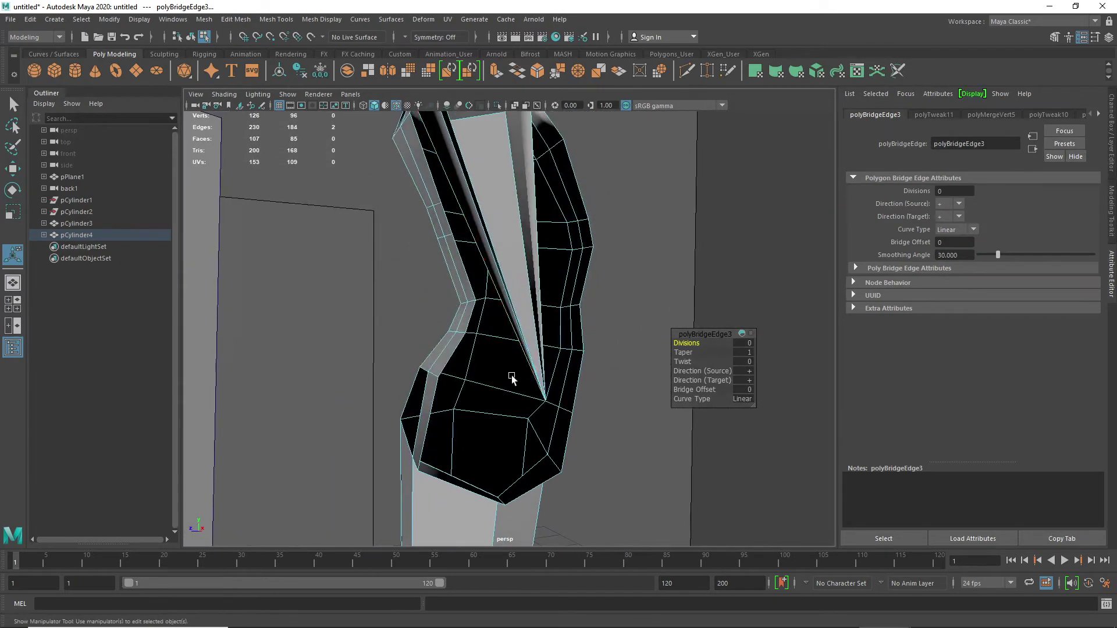
- Undo the front hip bridge, the crotch vertex merges and the rear hip bridge
scroll(511, 375, "down", 3)
key("ctrl+z")
key("ctrl+z")
key("ctrl+z")
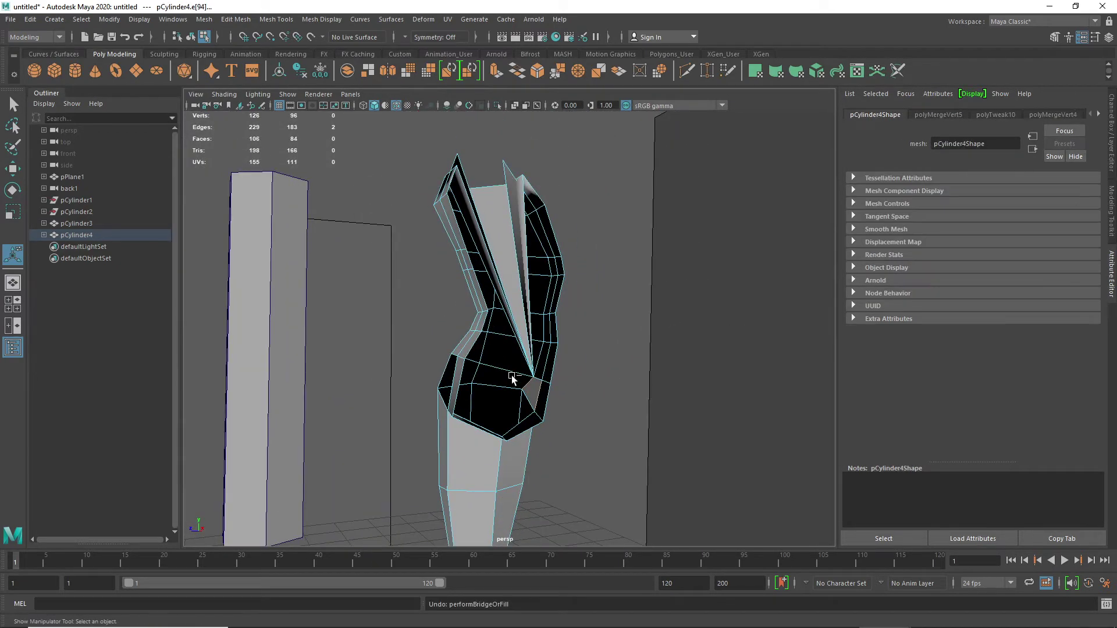
key("ctrl+z")
key("ctrl+z")
key("ctrl+z")
key("ctrl+z")
key("ctrl+z")
key("ctrl+z")
key("ctrl+z")
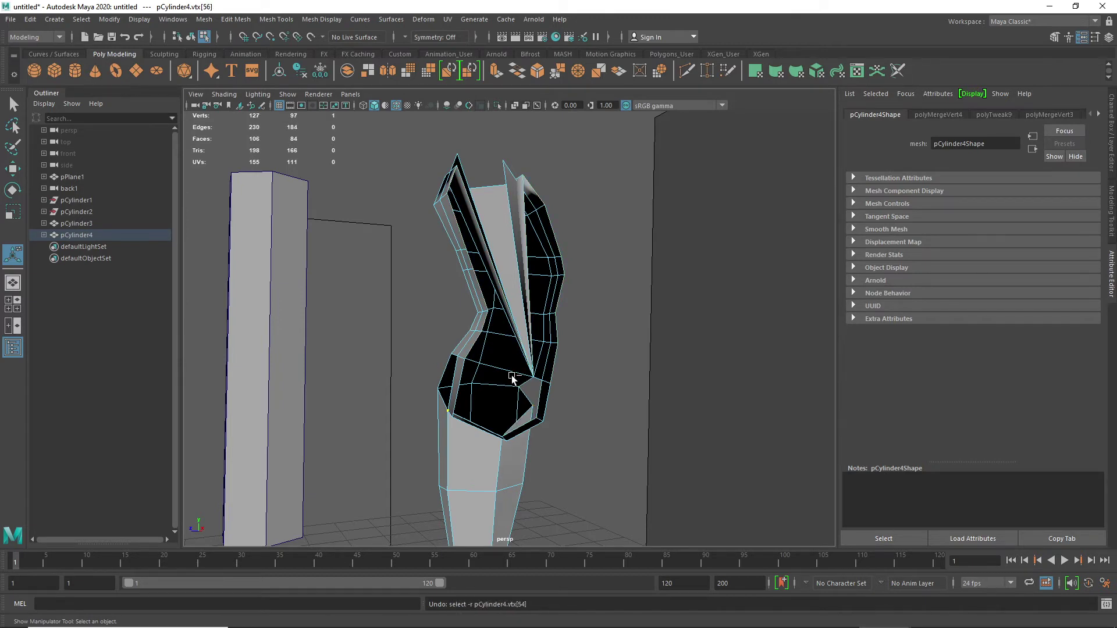
key("ctrl+z")
key("ctrl+z")
key("ctrl+z")
key("ctrl+z")
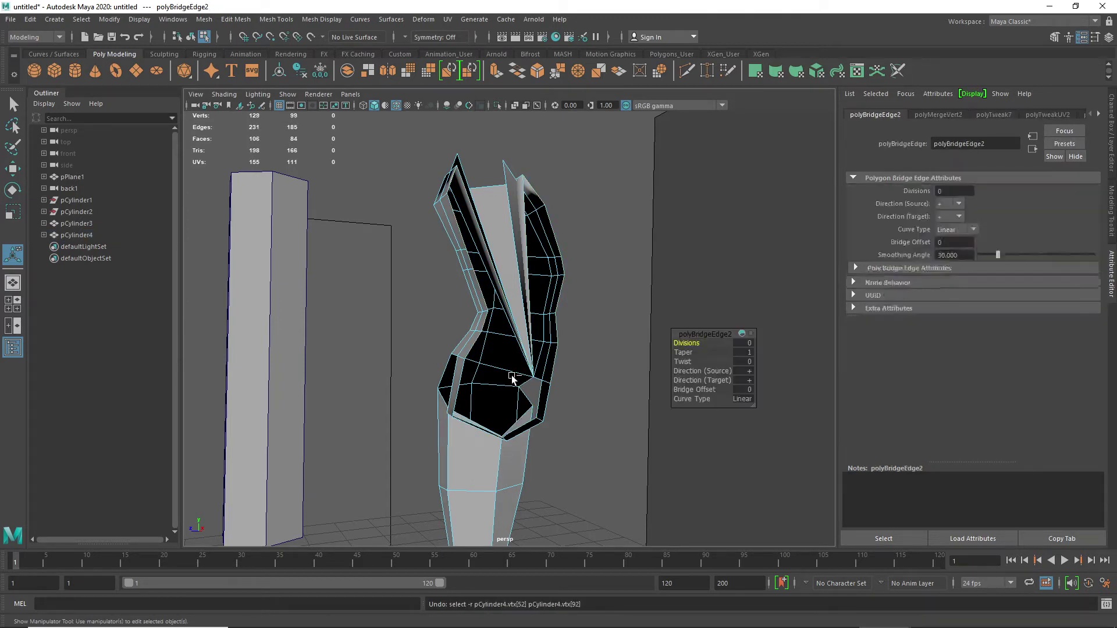
key("ctrl+z")
key("ctrl+z")
key("ctrl+z")
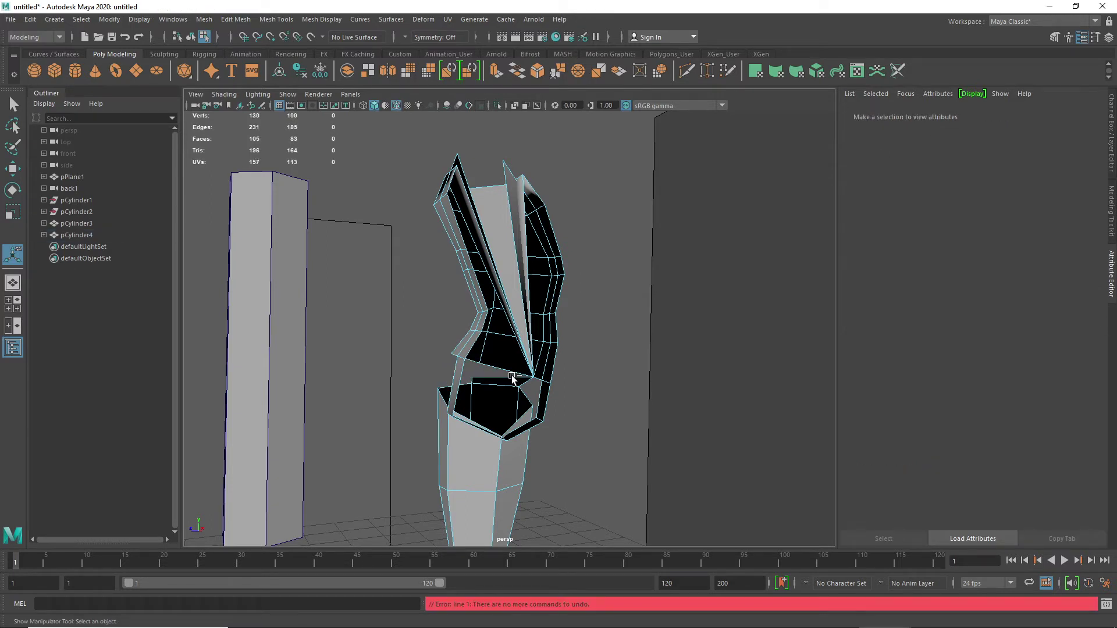
- Detach the shared hip vertex where the long stray faces, the torso and the leg converge
scroll(515, 384, "up", 3)
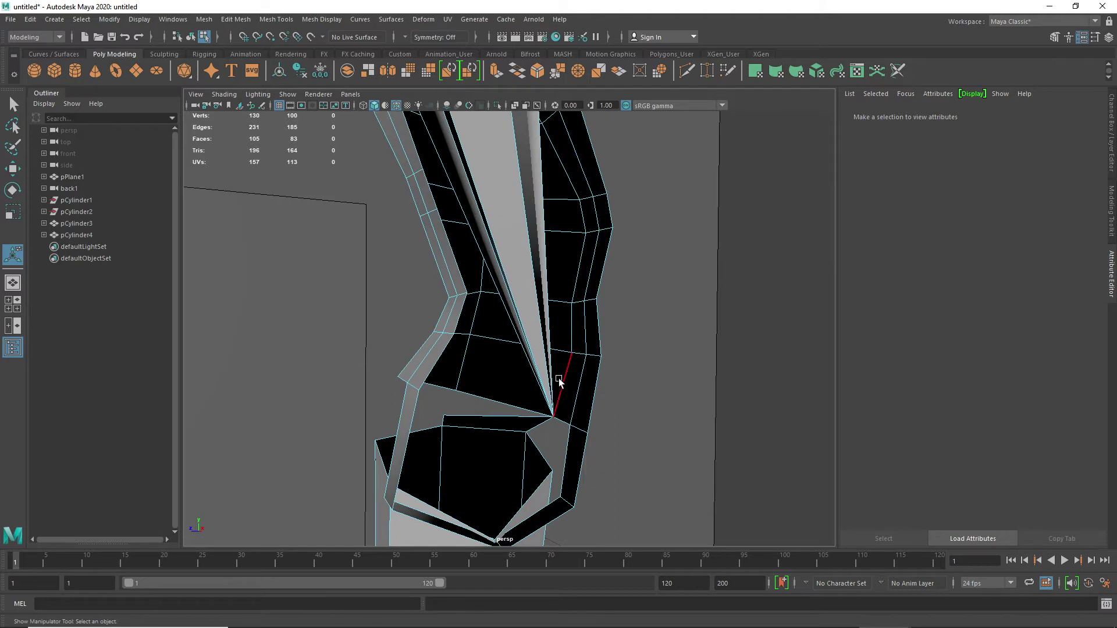
double_click(558, 411)
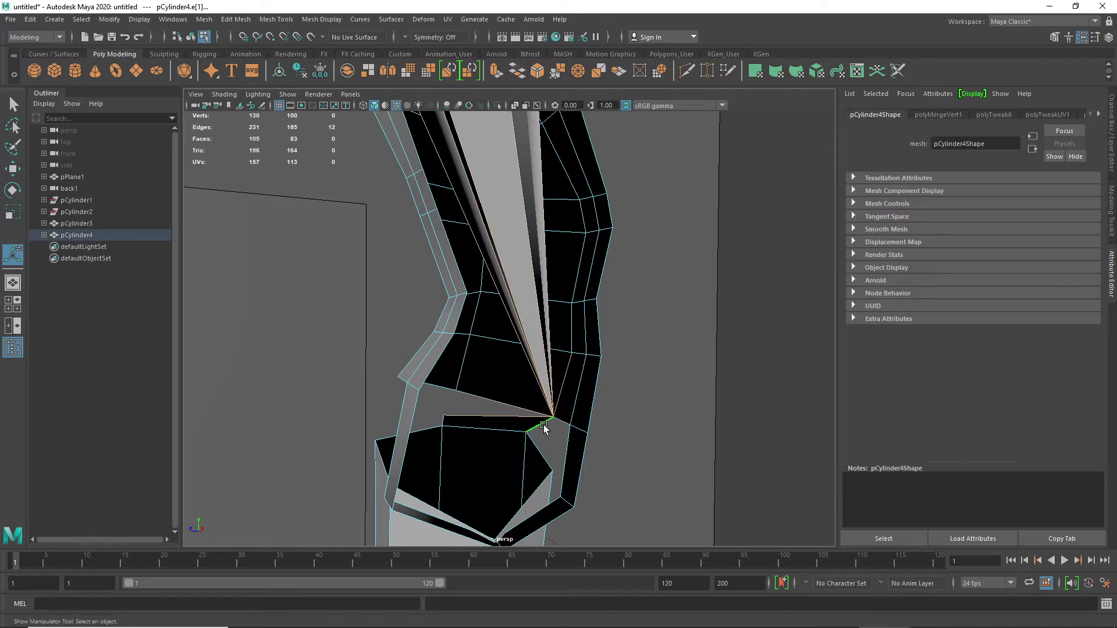
right_click(557, 412)
left_click(493, 296)
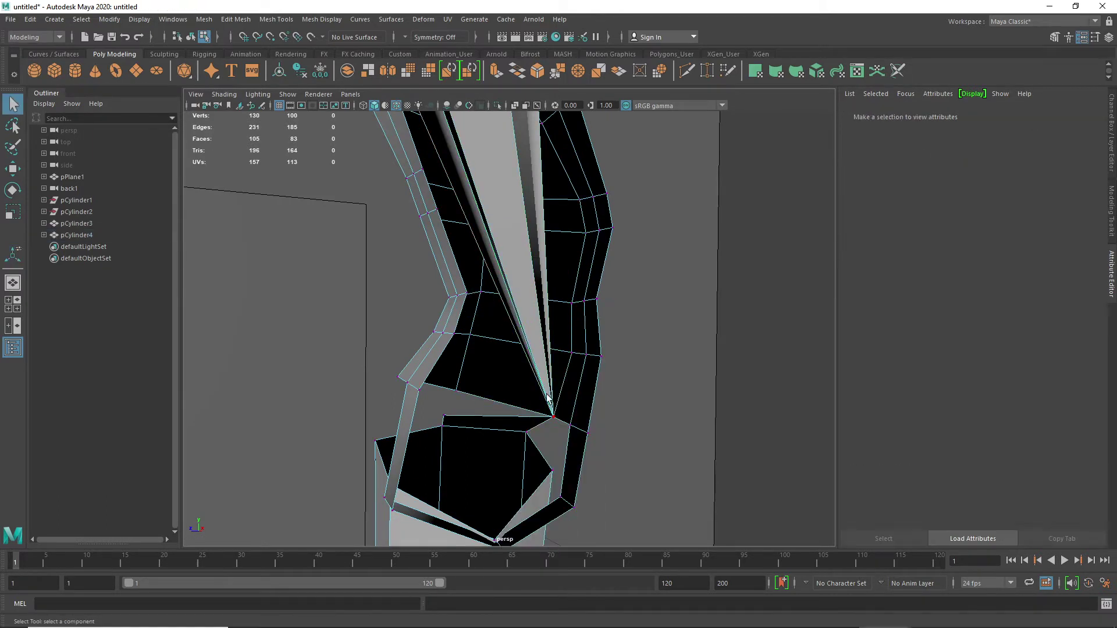
left_click(552, 414)
right_click(555, 417, "shift")
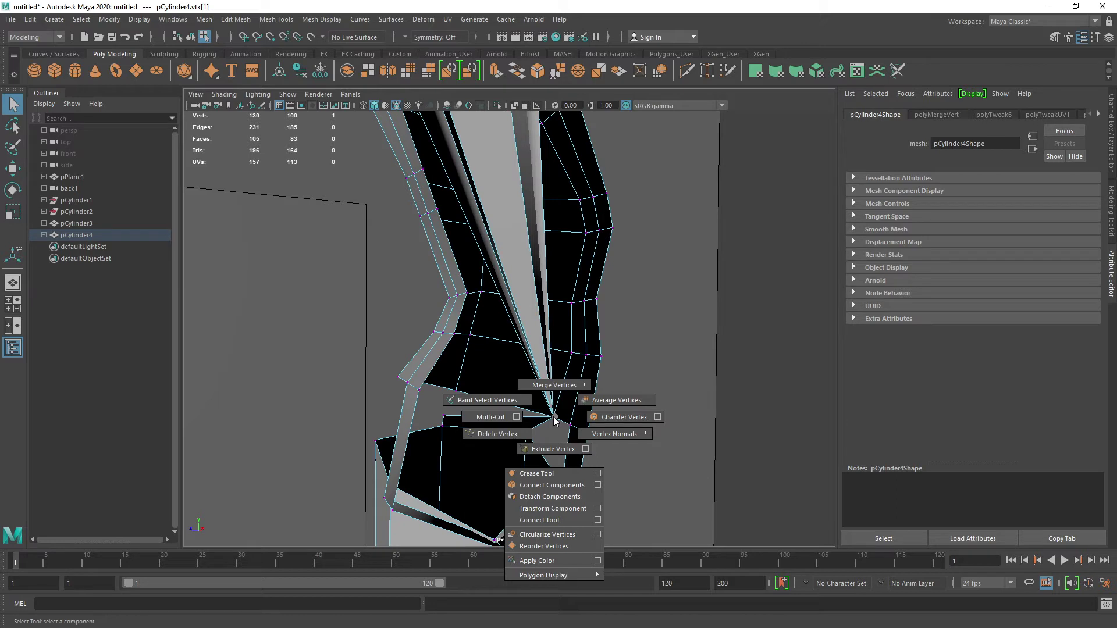
right_click_drag(554, 421, 540, 497, "shift")
- Move the leg's detached top corner vertex slightly down and away from the torso's hip corner
left_click(552, 417)
key("w")
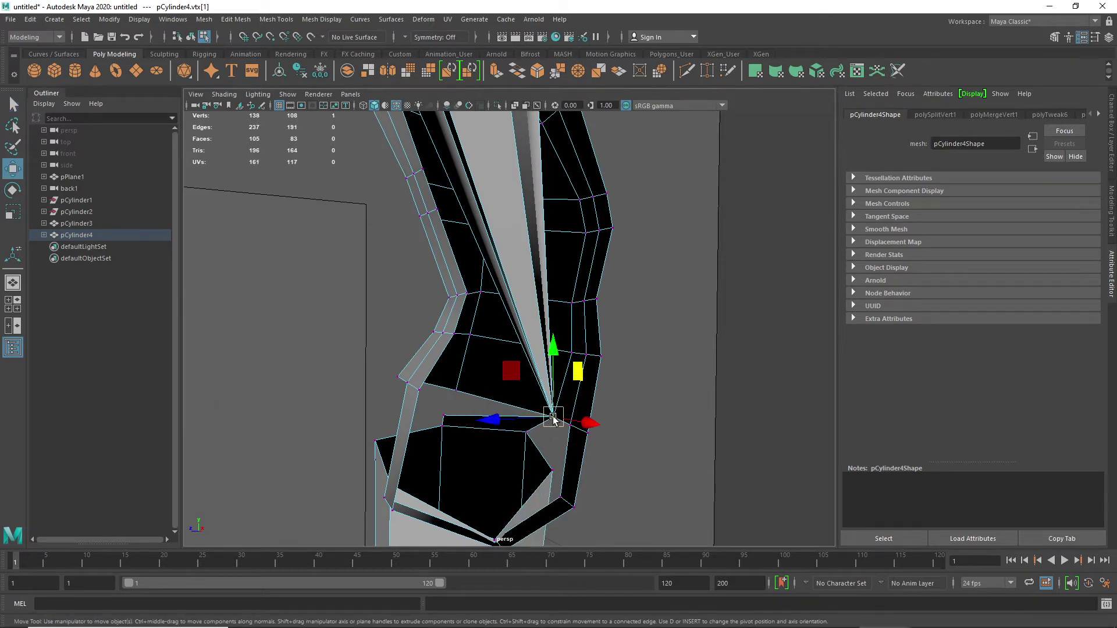
mouse_move(516, 371)
left_mouse_down()
mouse_move(497, 345)
mouse_move(491, 378)
mouse_move(501, 380)
left_mouse_up()
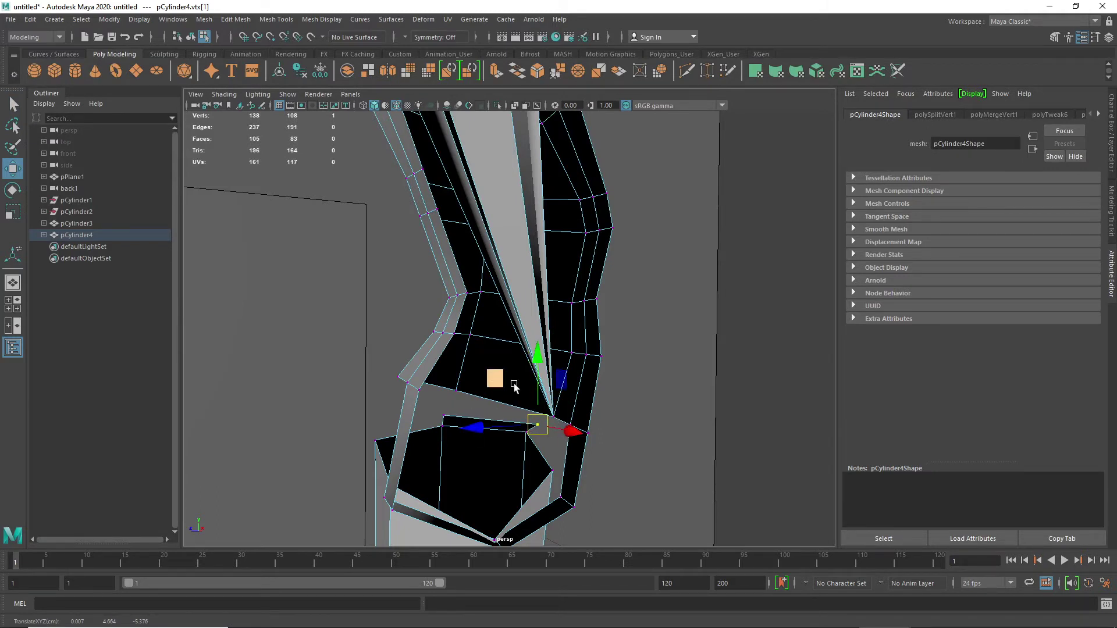
left_click(649, 400)
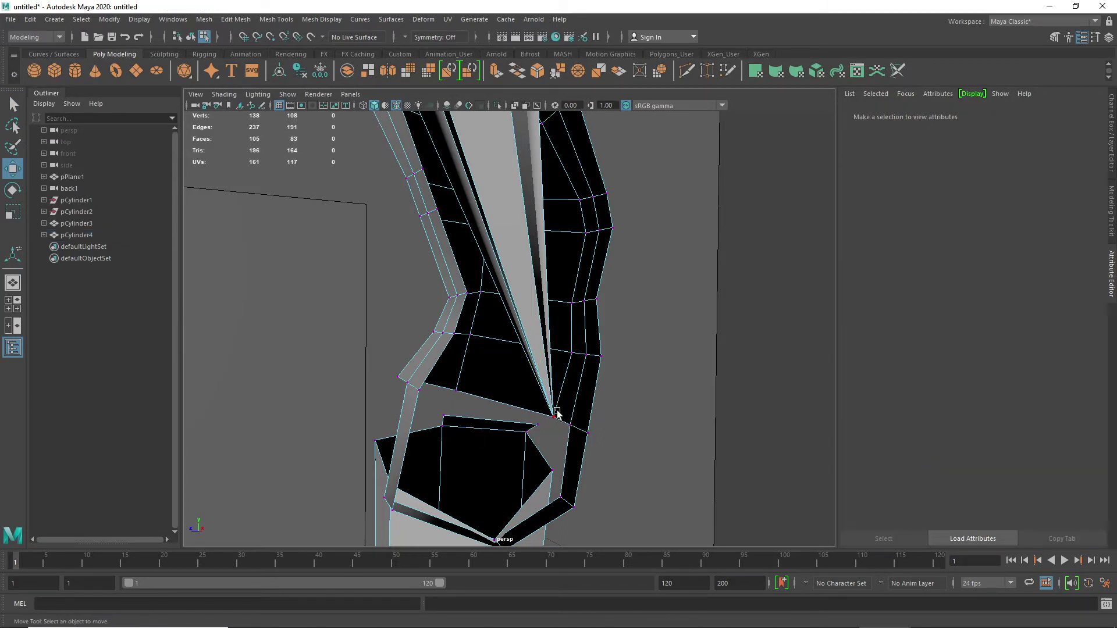
- Move the stray faces' detached vertices one by one from the hip corner up to a common point inside the torso
left_click(554, 417)
left_click_drag(508, 374, 451, 299)
left_click(666, 429)
left_click(553, 417)
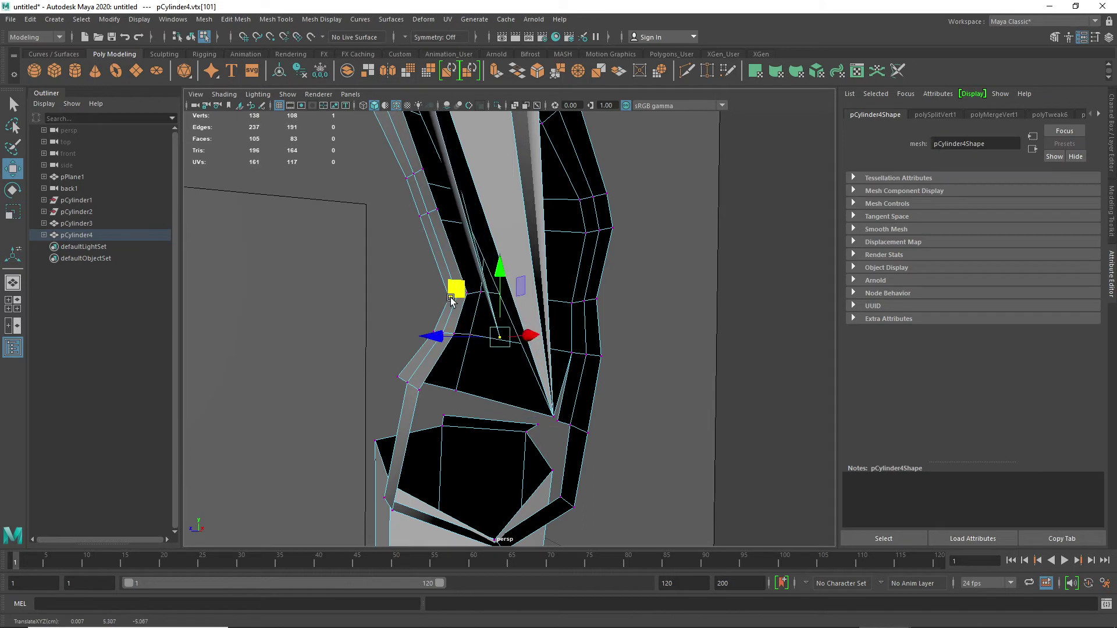
left_click(548, 414)
left_click_drag(512, 369, 458, 288)
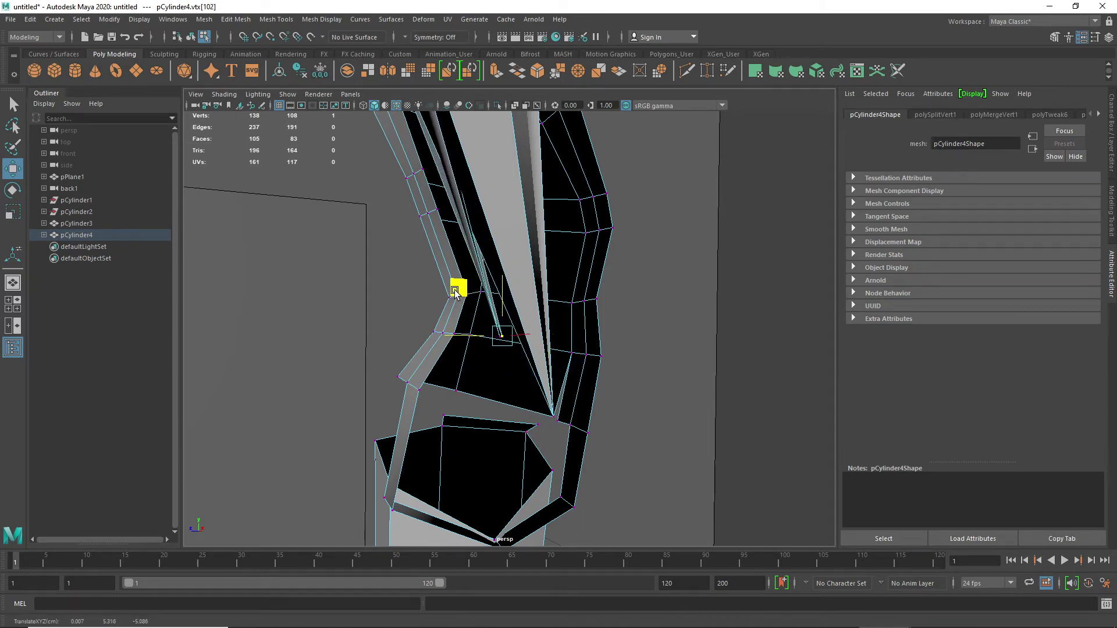
left_click(550, 414)
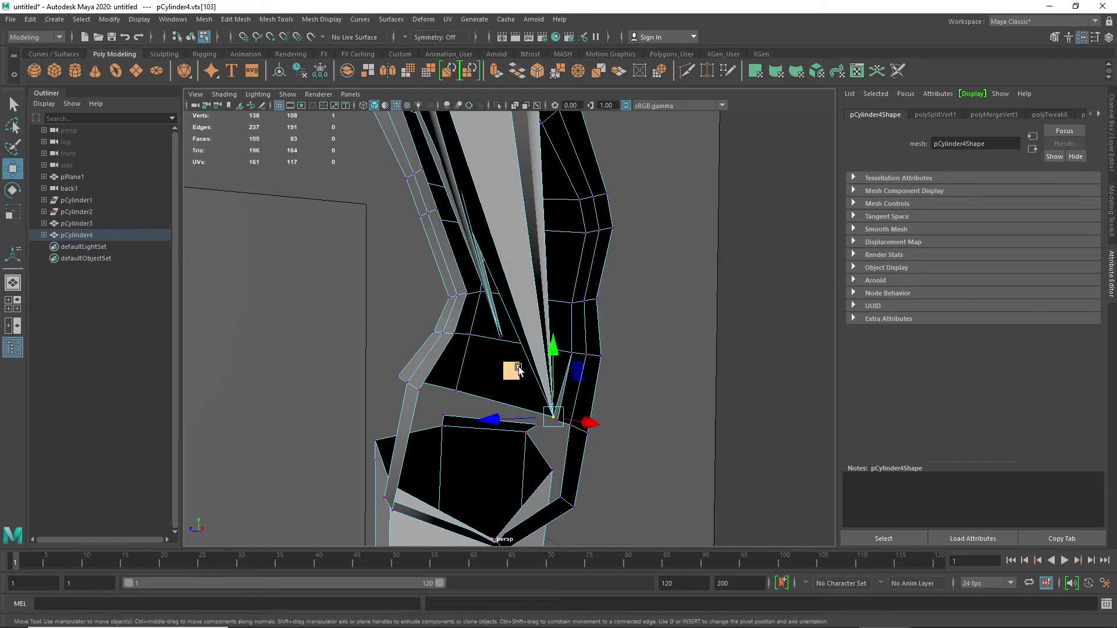
left_click_drag(518, 369, 466, 285)
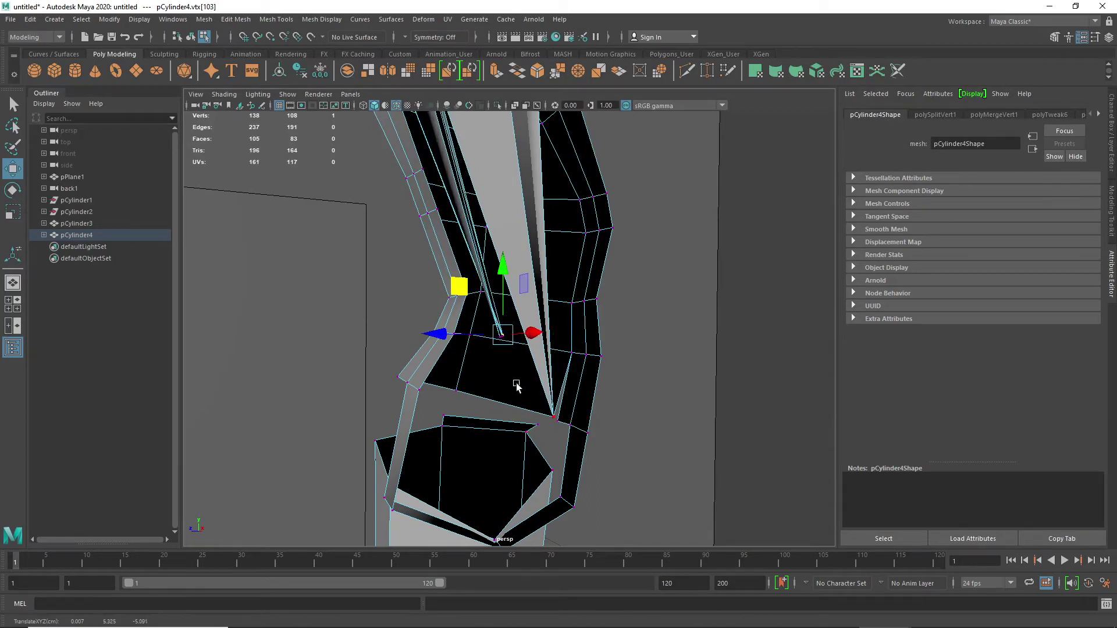
key("ctrl+z")
left_click_drag(510, 370, 460, 286)
left_click(553, 416)
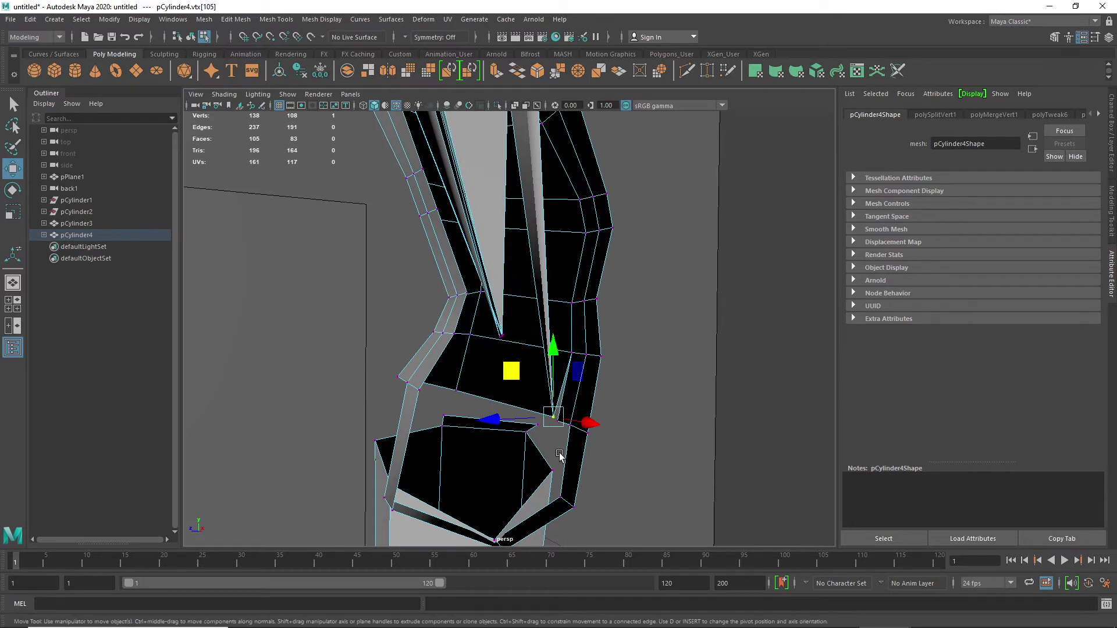
left_click_drag(511, 371, 459, 287)
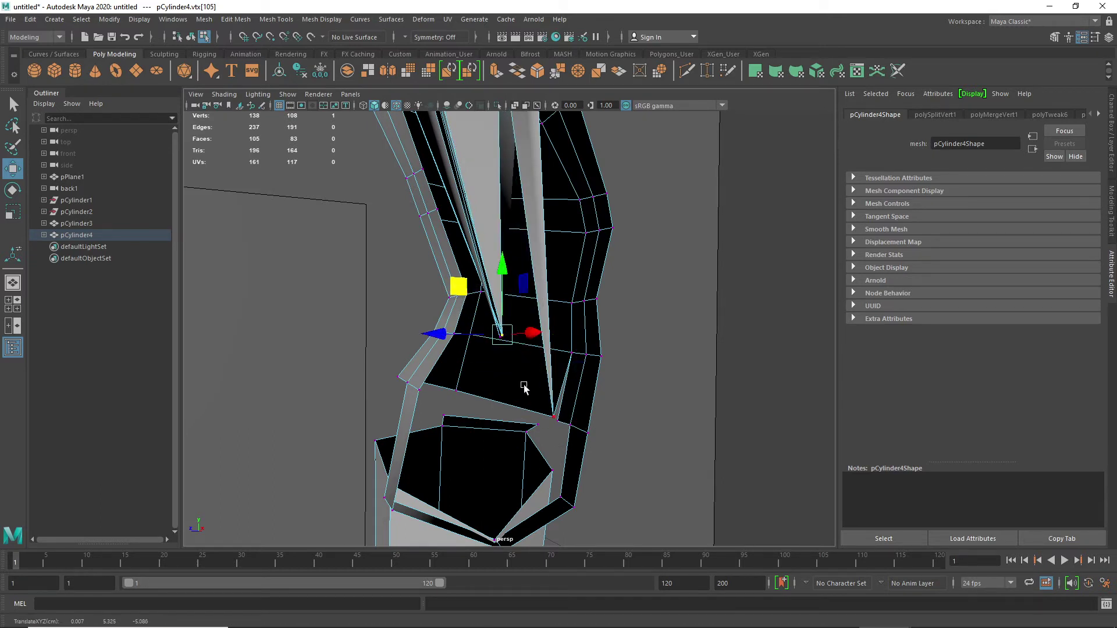
left_click(553, 417)
left_click_drag(510, 371, 459, 289)
- Extrude the vertex remaining at the torso's hip corner with a width of 0.5 and 1 division
left_click_drag(540, 400, 539, 430)
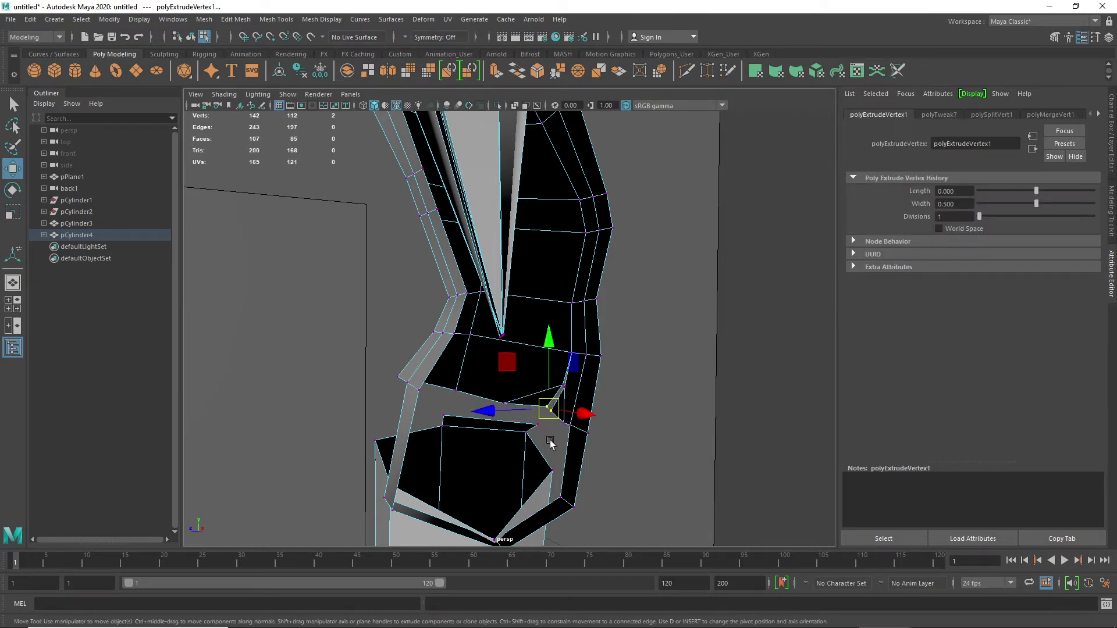
- Merge the neighbouring vertex pairs to center along the torso's lower edge beside the narrow strip at the hip opening
left_click_drag(536, 419, 535, 418, "shift")
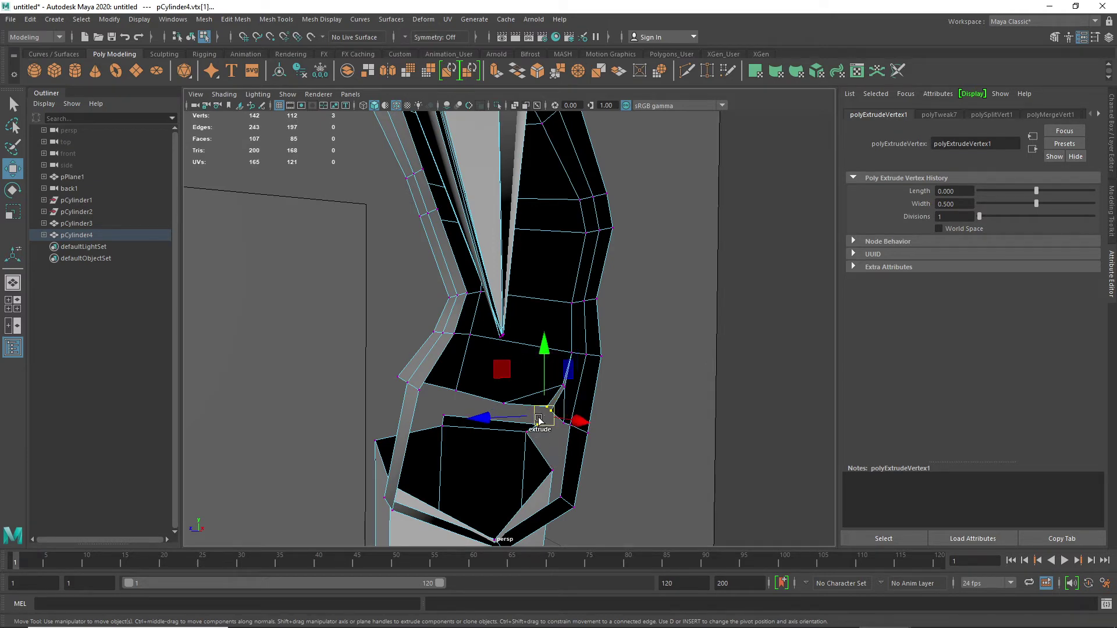
right_click_drag(538, 419, 537, 361, "shift")
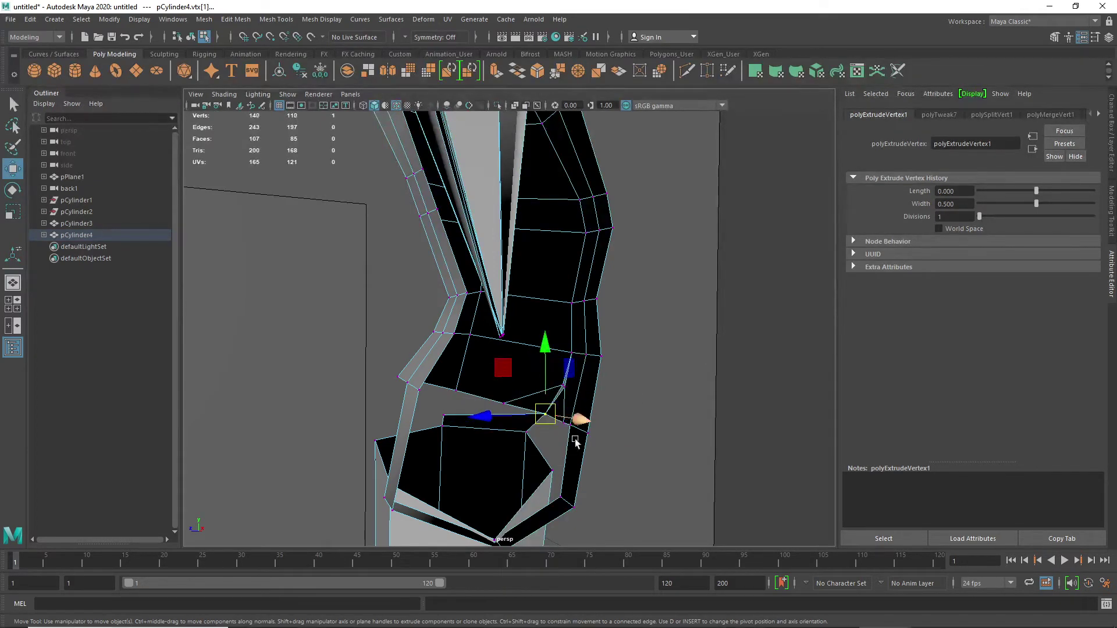
left_click_drag(576, 442, 367, 448, "alt")
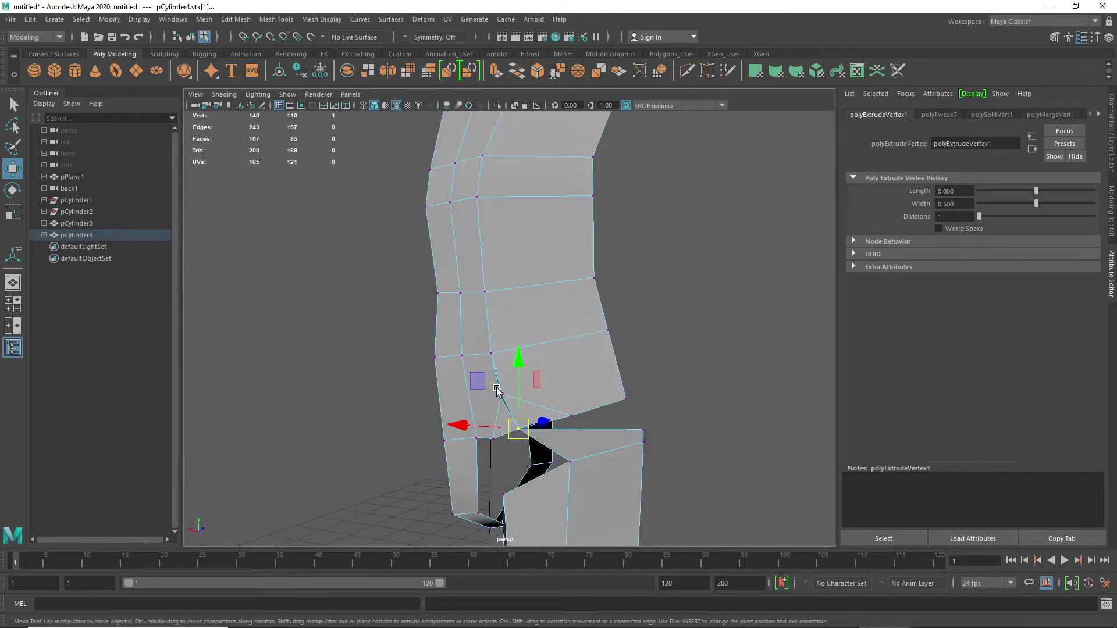
left_click_drag(493, 405, 509, 392)
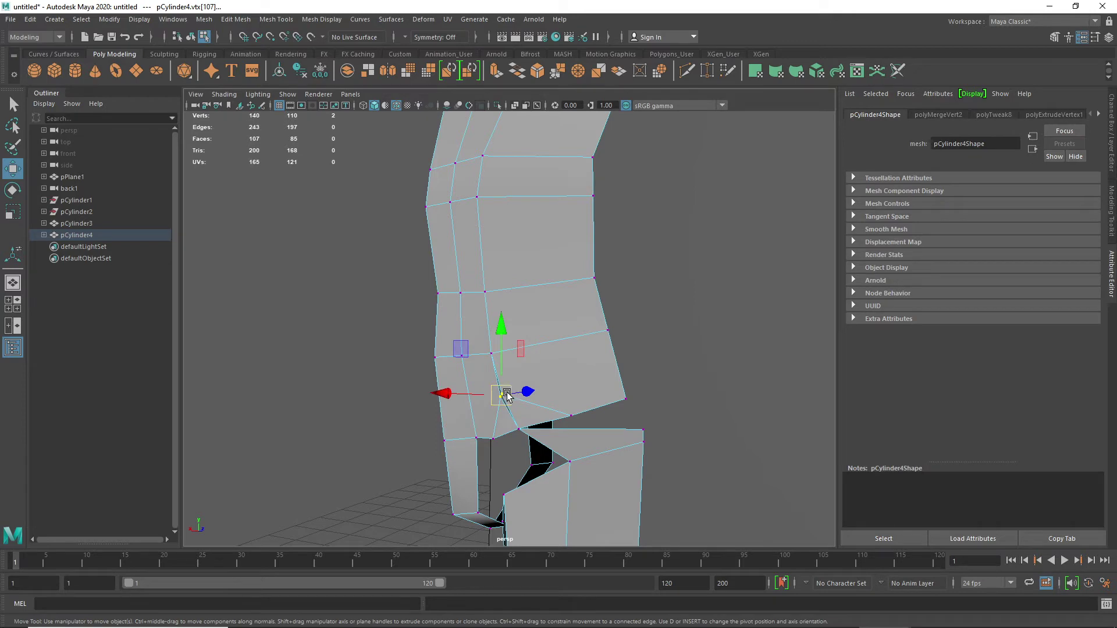
key("g")
left_click_drag(514, 434, 525, 423, "shift")
key("g")
- Merge the torso's lower seam vertices with the leg's upper corner vertex and raise the merged vertex slightly
left_click_drag(599, 440, 506, 438, "alt")
left_click(502, 429)
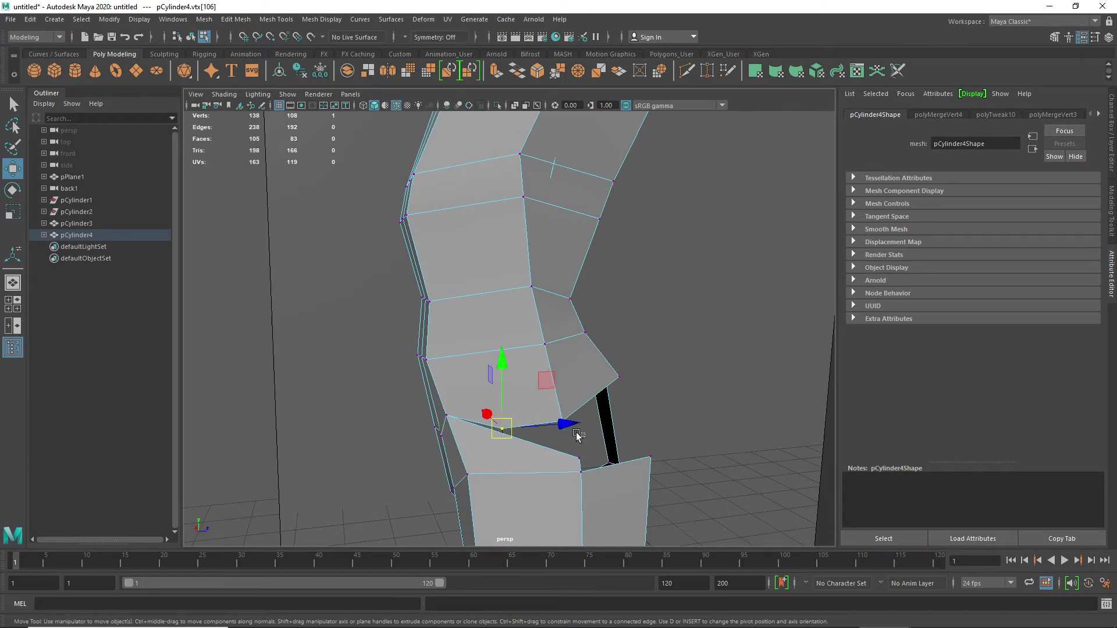
left_click_drag(576, 434, 629, 418, "shift")
key("g")
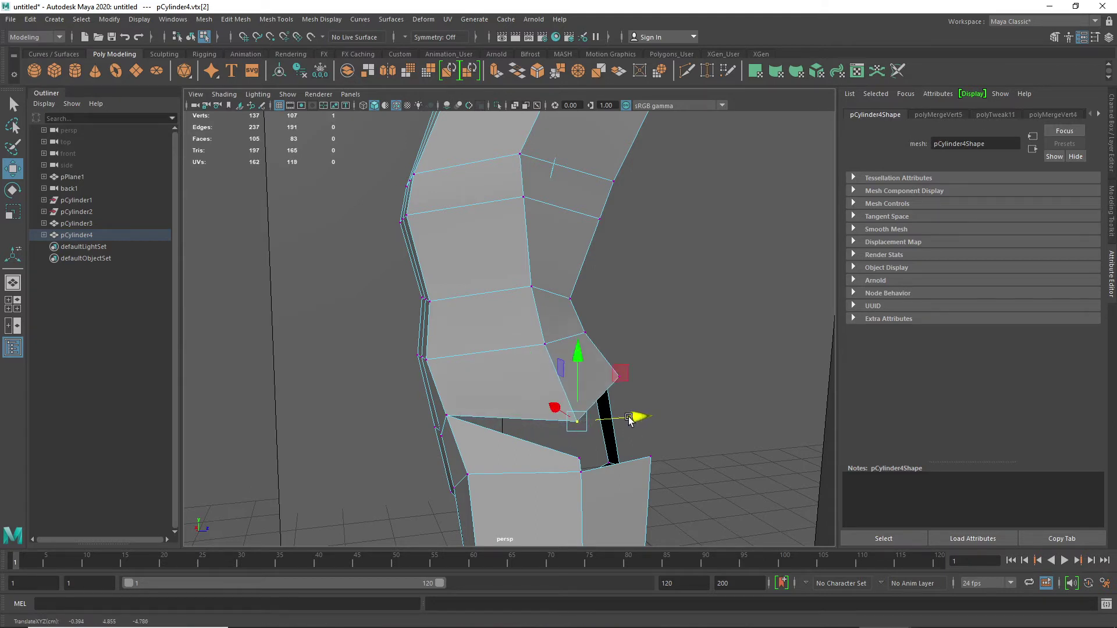
left_click(578, 458, "shift")
key("g")
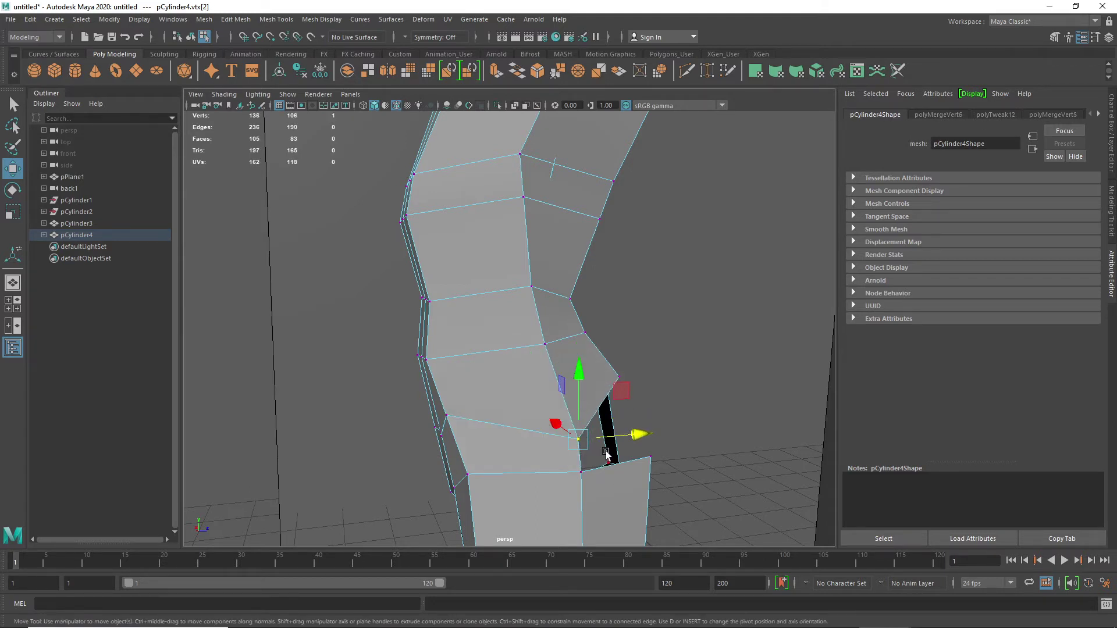
left_click_drag(620, 397, 617, 368)
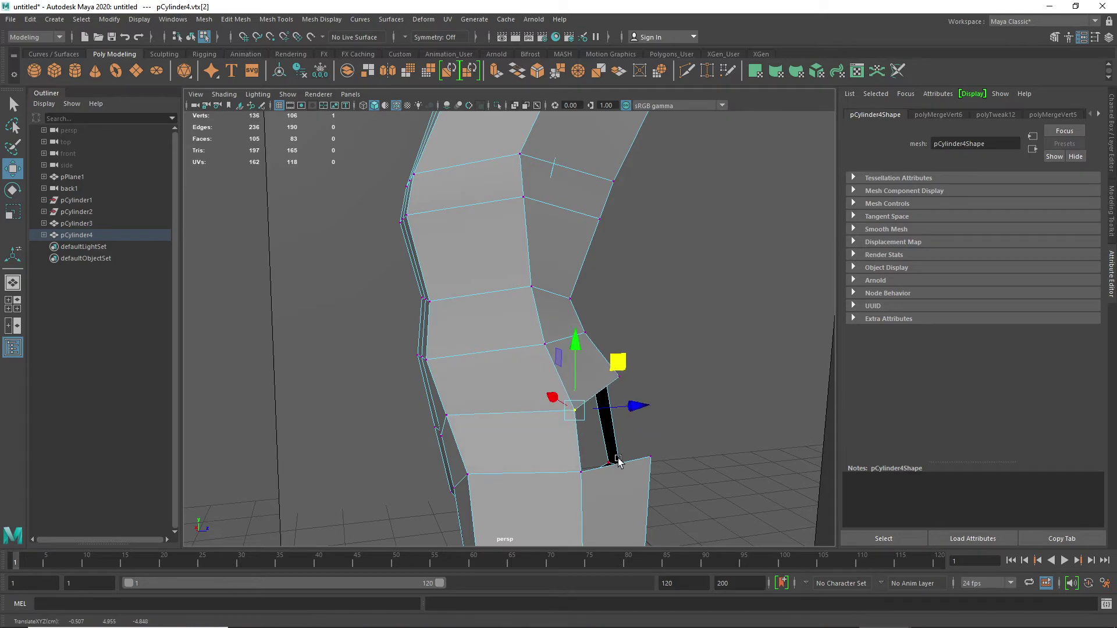
left_click_drag(645, 453, 532, 447, "alt")
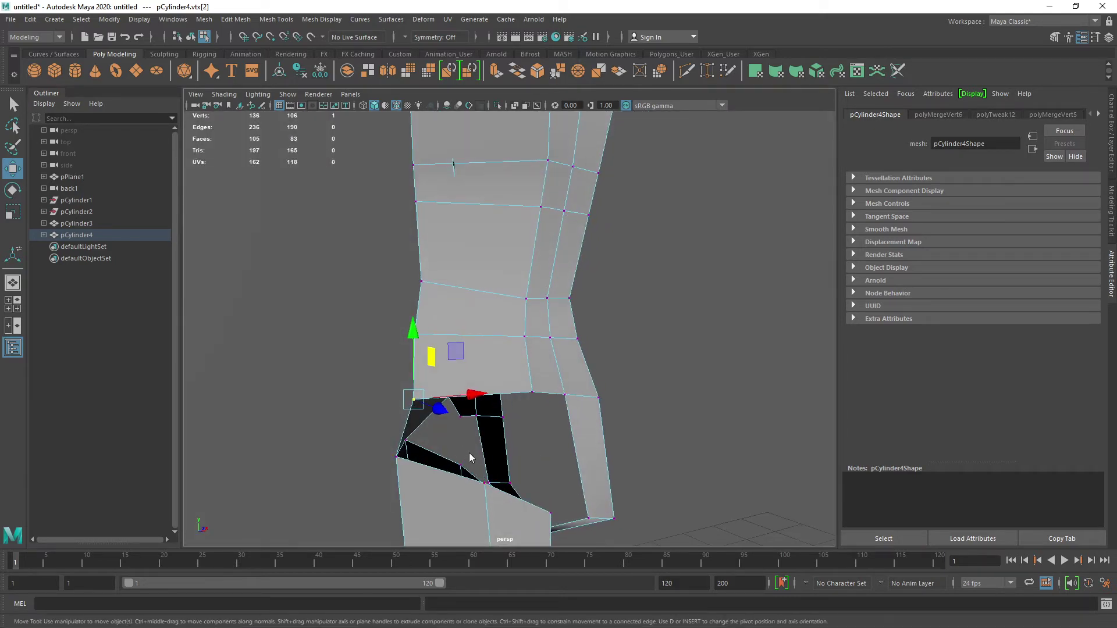
right_click_drag(468, 464, 457, 396, "shift")
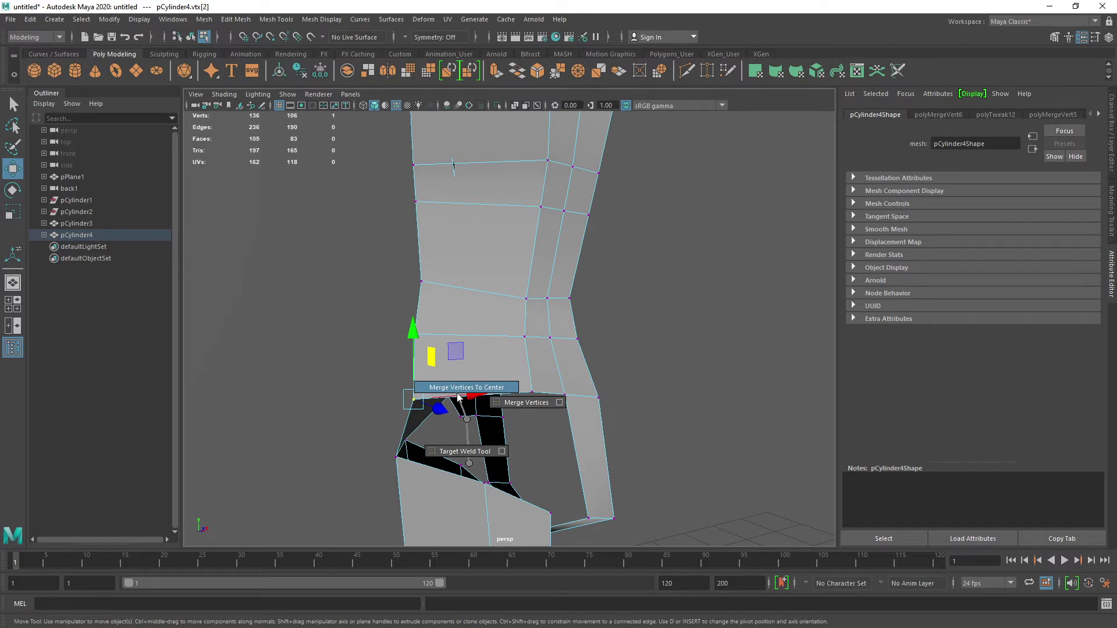
right_click_drag(458, 393, 465, 419, "shift")
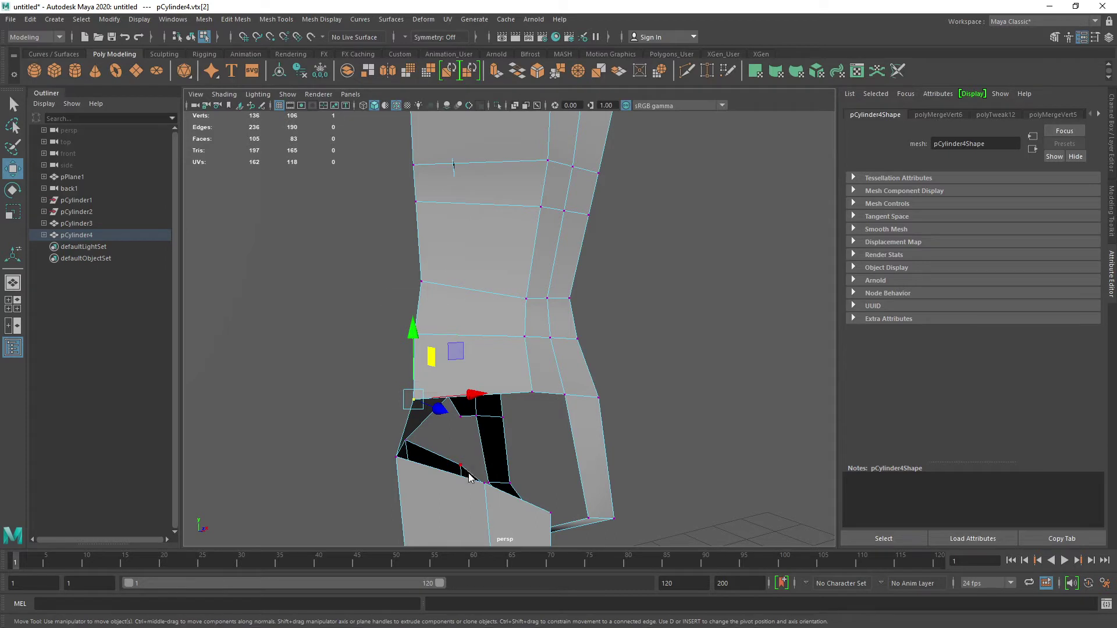
- Bridge the torso's open lower edge to the leg's upper edge across the hip gap
right_click_drag(467, 467, 468, 287)
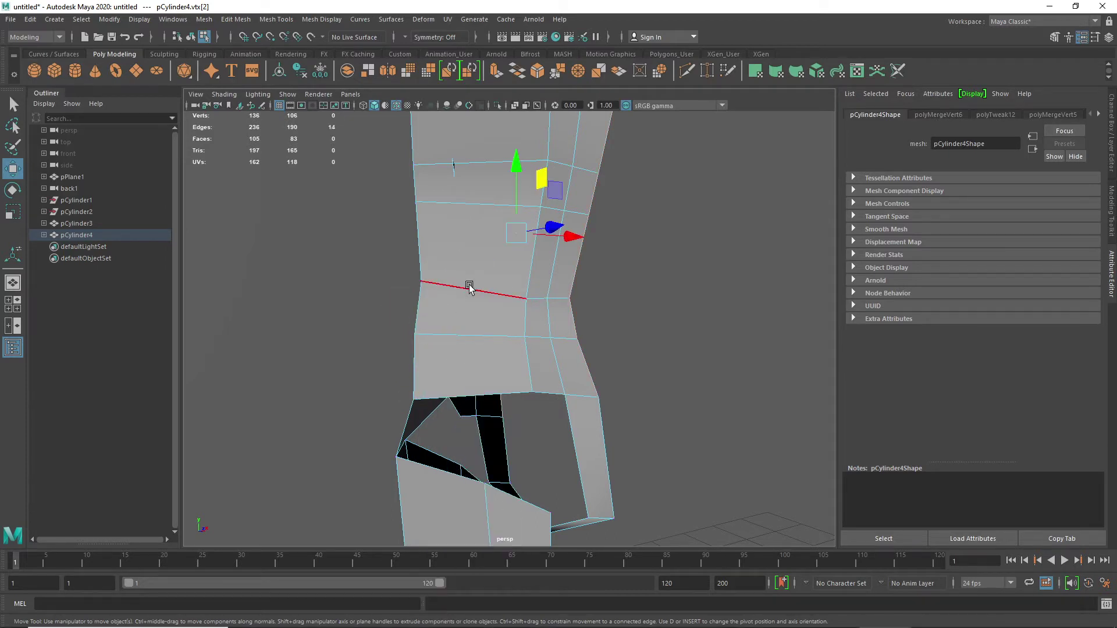
left_click(465, 475)
left_click(471, 396, "shift")
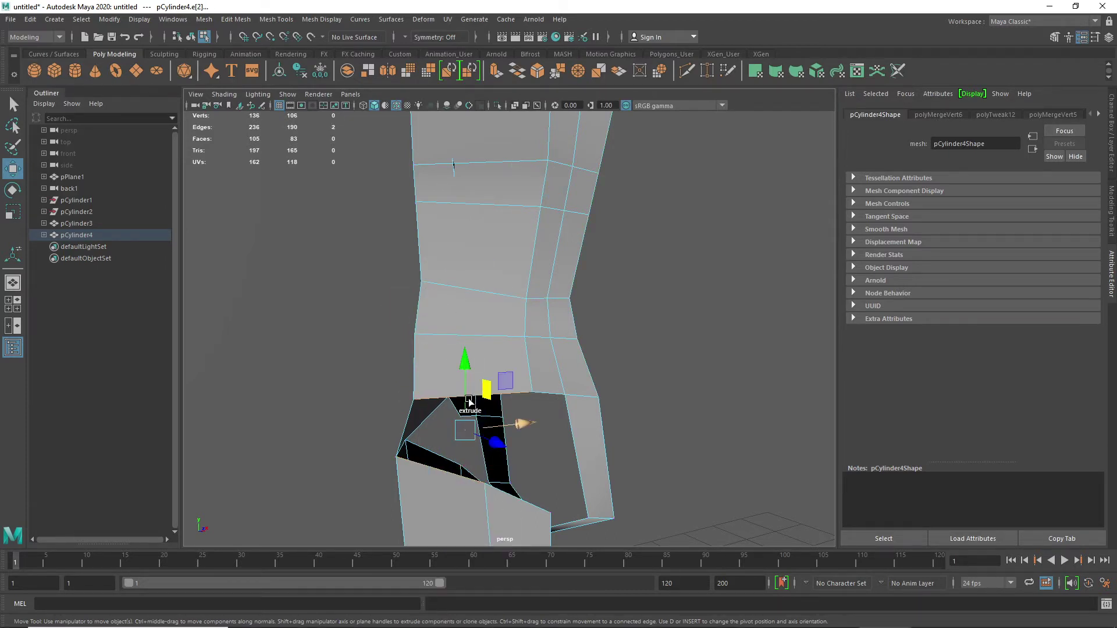
right_click_drag(469, 401, 380, 348, "shift")
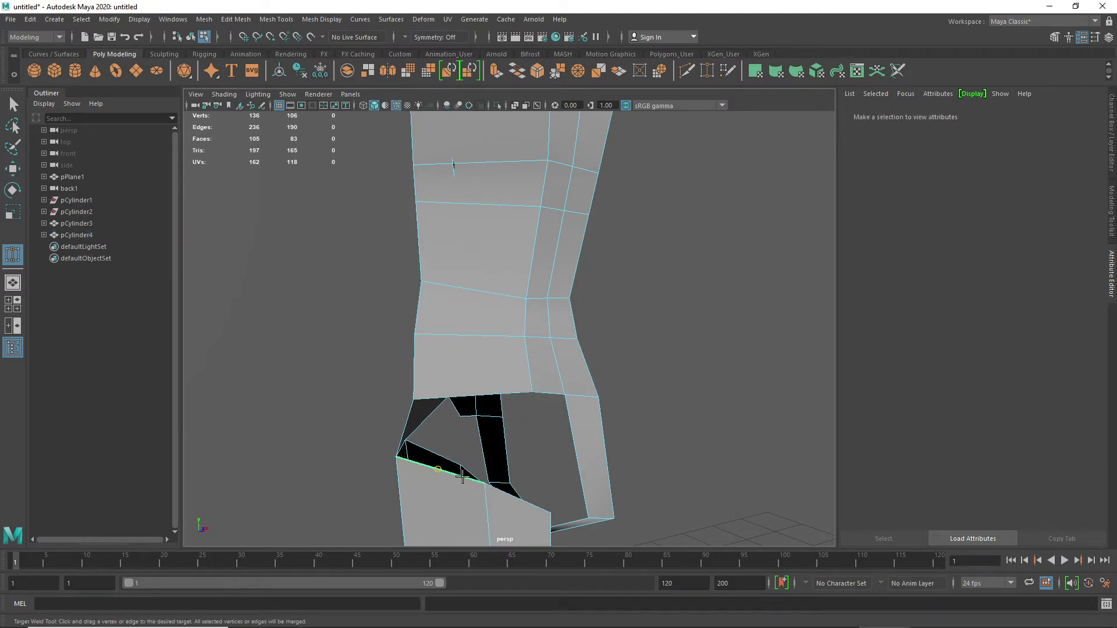
left_click(479, 393)
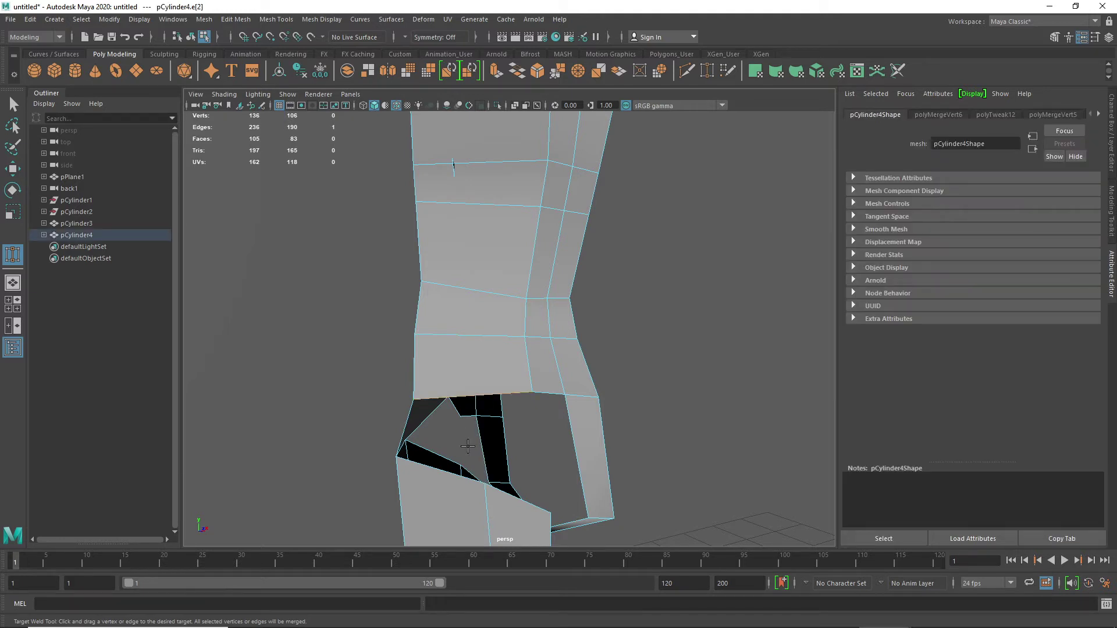
left_click_drag(468, 446, 444, 460, "alt")
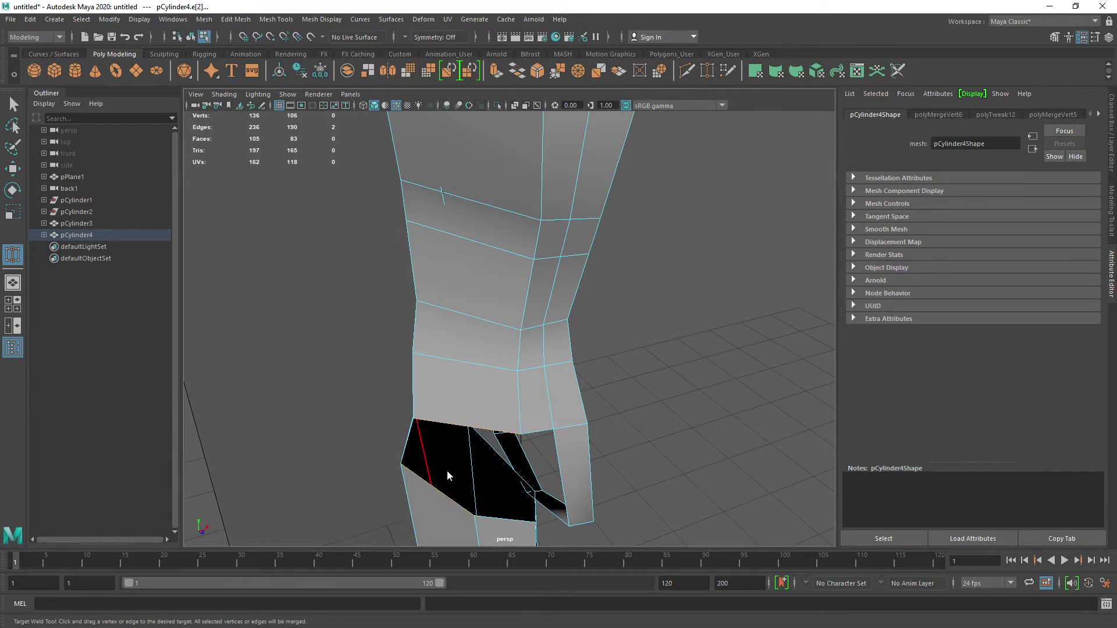
right_click_drag(447, 469, 444, 541, "shift")
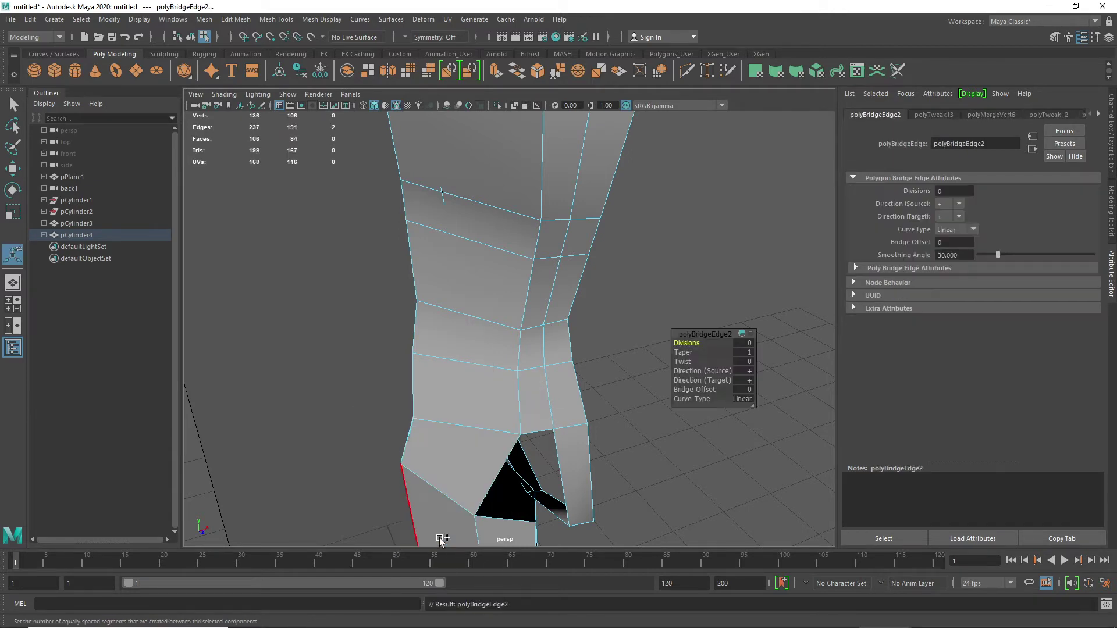
- Merge the close vertex pairs to center around the remaining hip opening, on both the leg rim and the torso's lower edge
left_click(516, 520)
left_click_drag(548, 507, 497, 455, "alt")
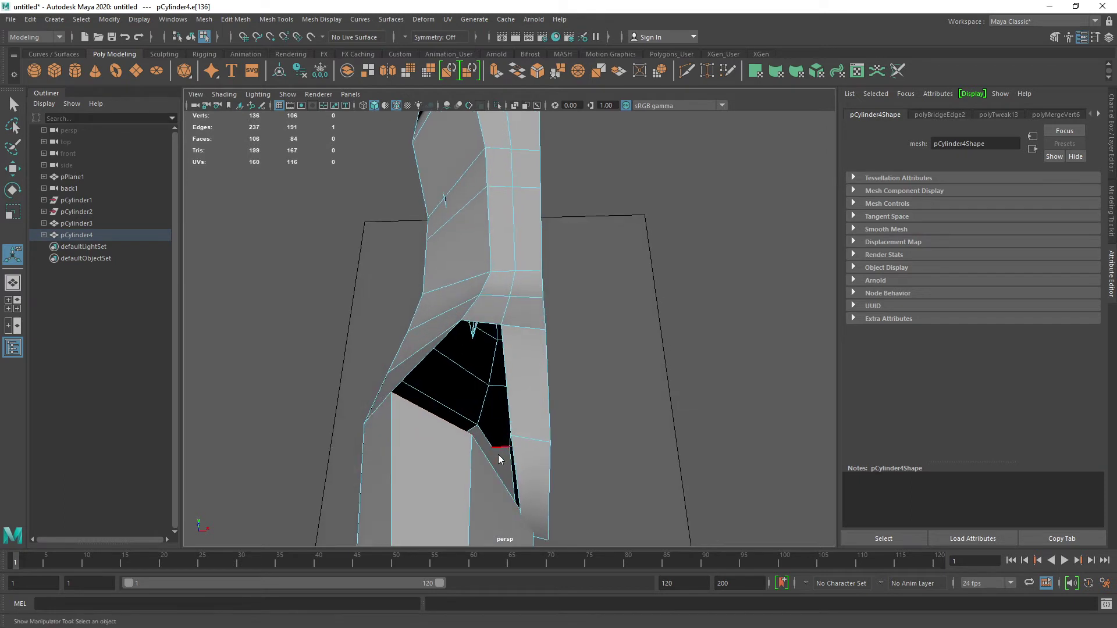
right_click_drag(498, 455, 455, 309)
left_click_drag(511, 511, 523, 525, "alt")
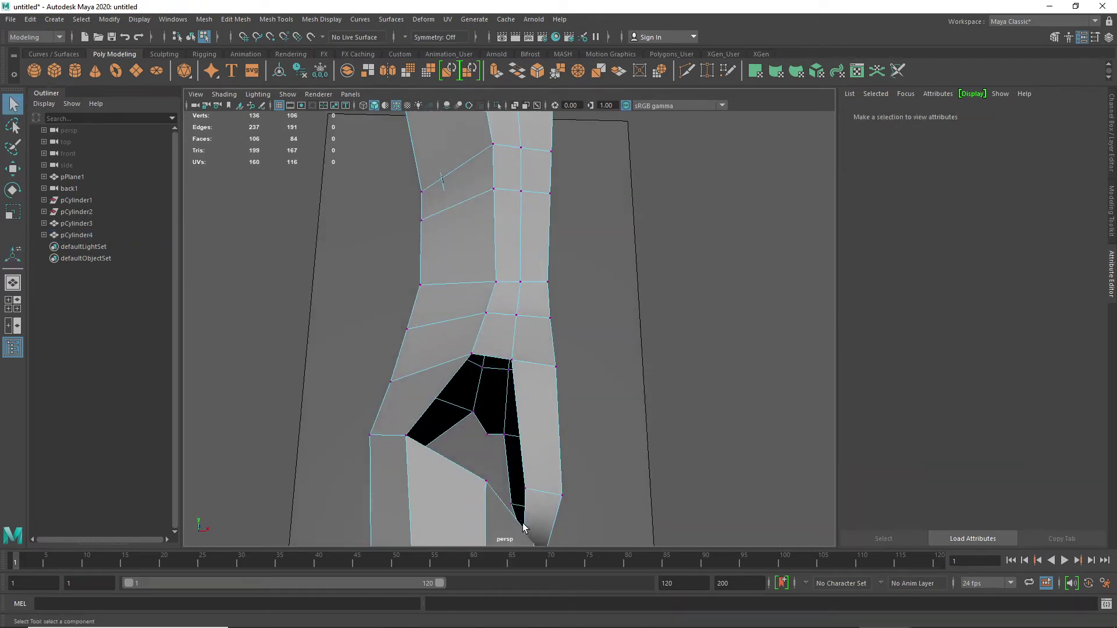
middle_click_drag(522, 525, 482, 390, "alt")
left_click_drag(484, 410, 492, 417)
right_click_drag(476, 385, 474, 328, "shift")
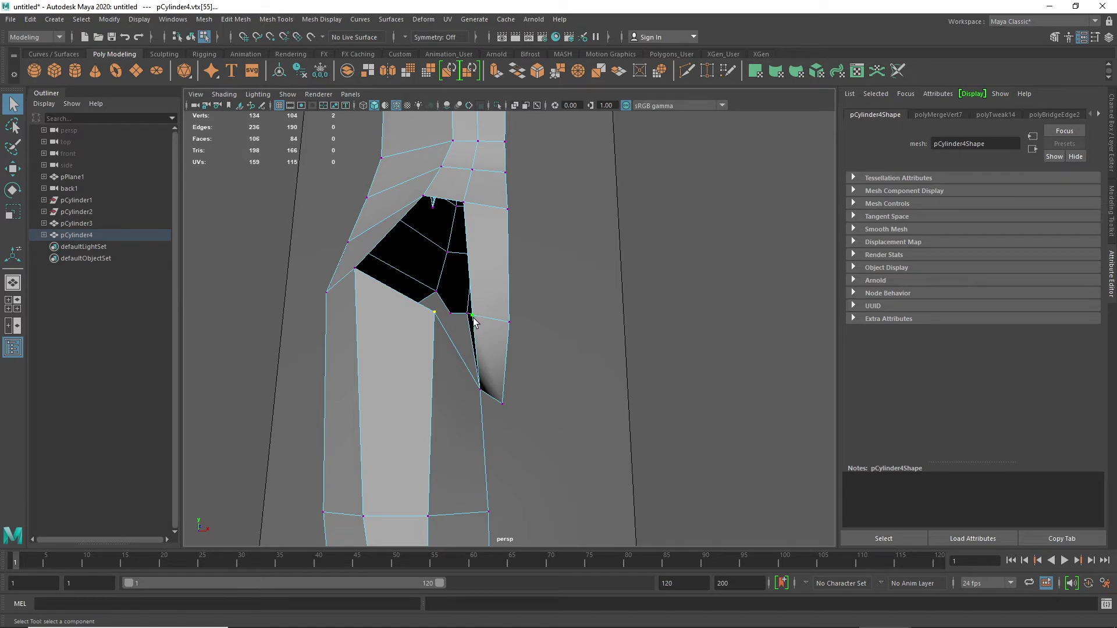
key("g")
left_click_drag(550, 308, 330, 320, "alt")
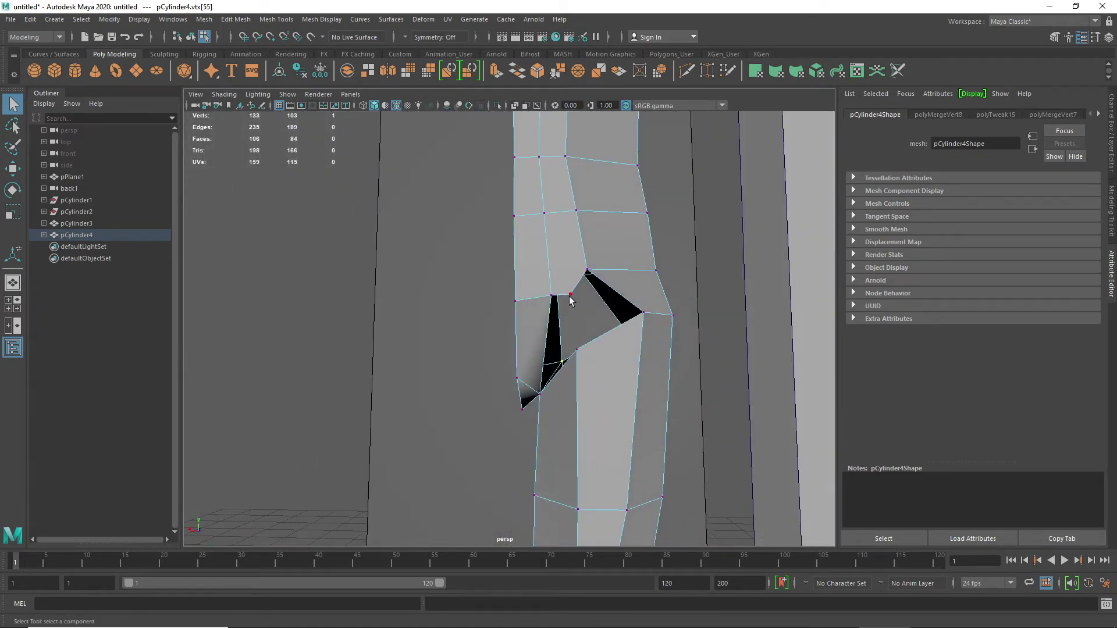
key("g")
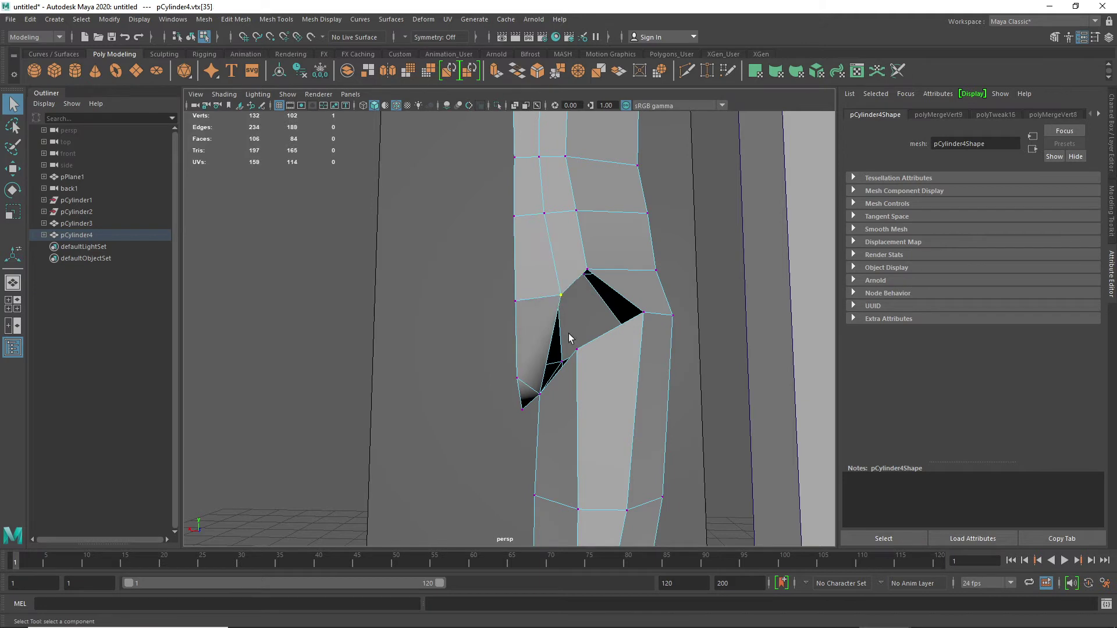
- Try merging the torso's lower corner vertex with the leg's top vertex, undo it, and inspect the opening from inside
key("g")
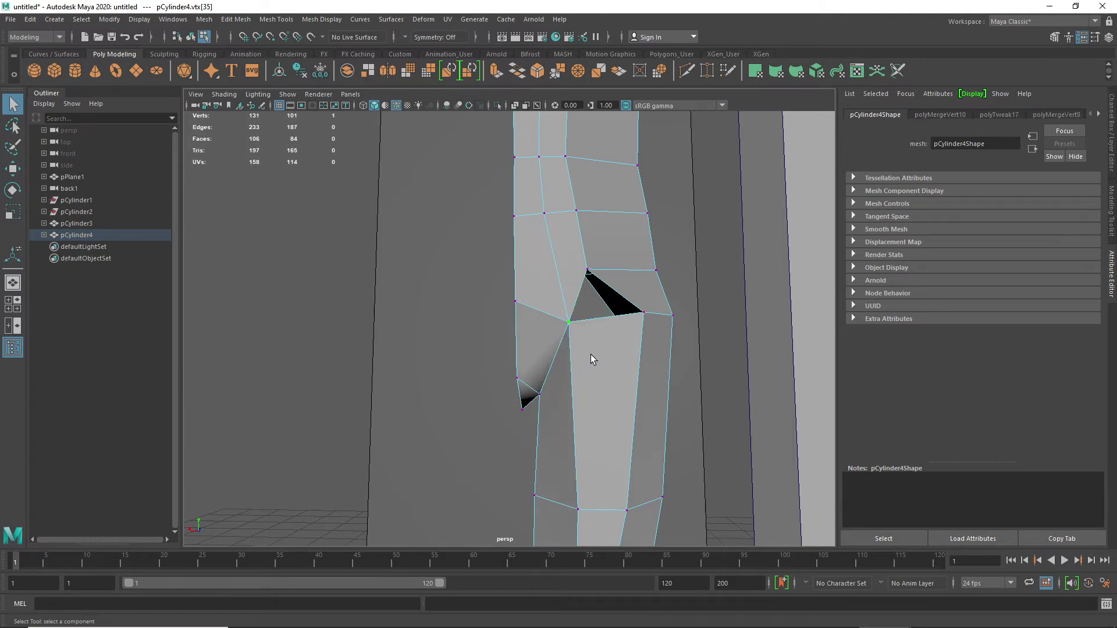
left_click_drag(613, 341, 644, 340, "alt")
key("ctrl+z")
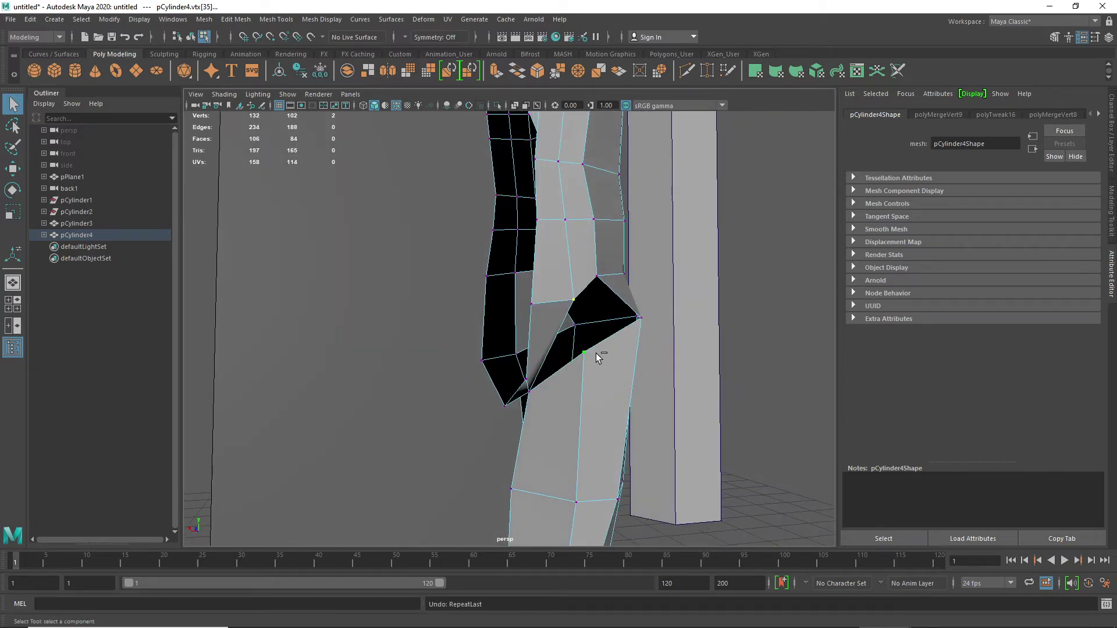
left_click_drag(582, 388, 707, 431, "alt")
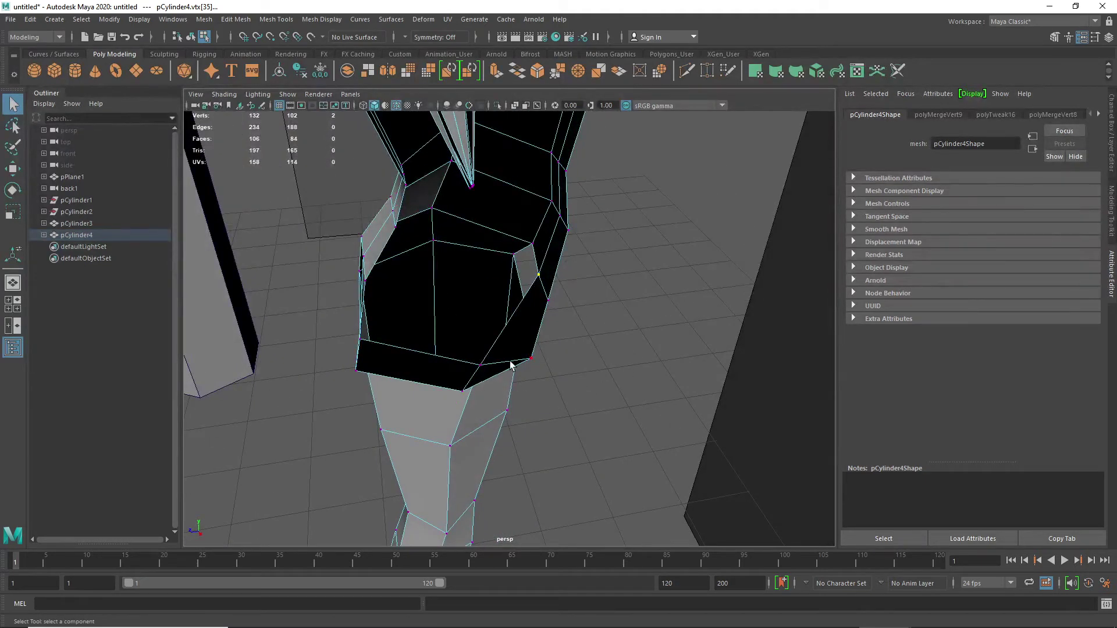
left_click_drag(580, 386, 417, 344, "alt")
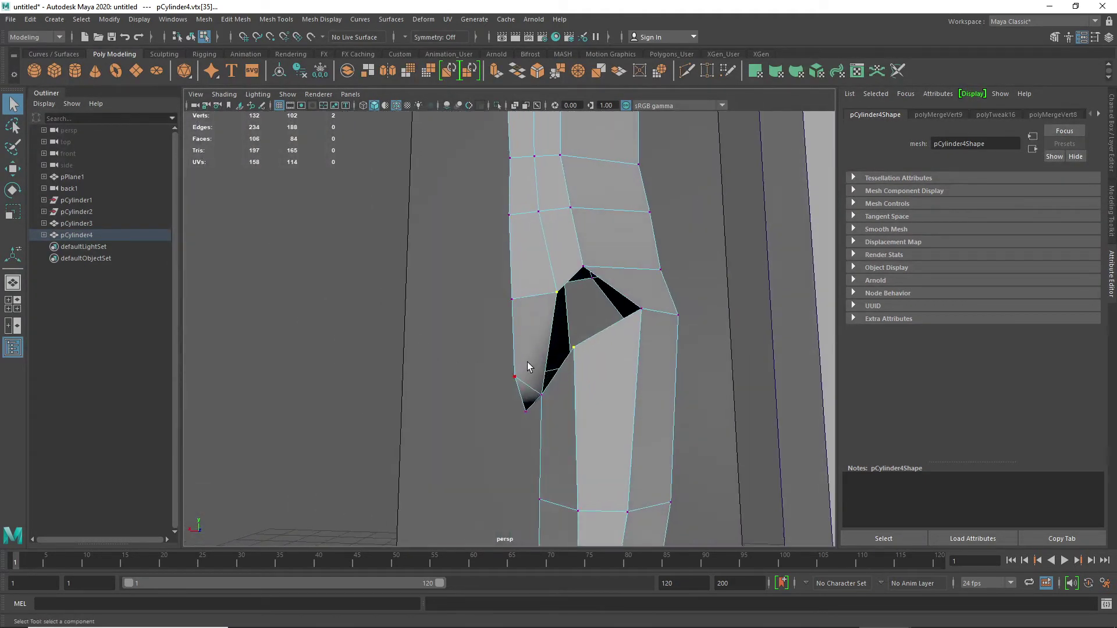
- Cut a new edge with Multi-Cut across the narrow torso strip beside the hip opening, just above its lower cross edge
right_click_drag(528, 361, 459, 364, "shift")
key("w")
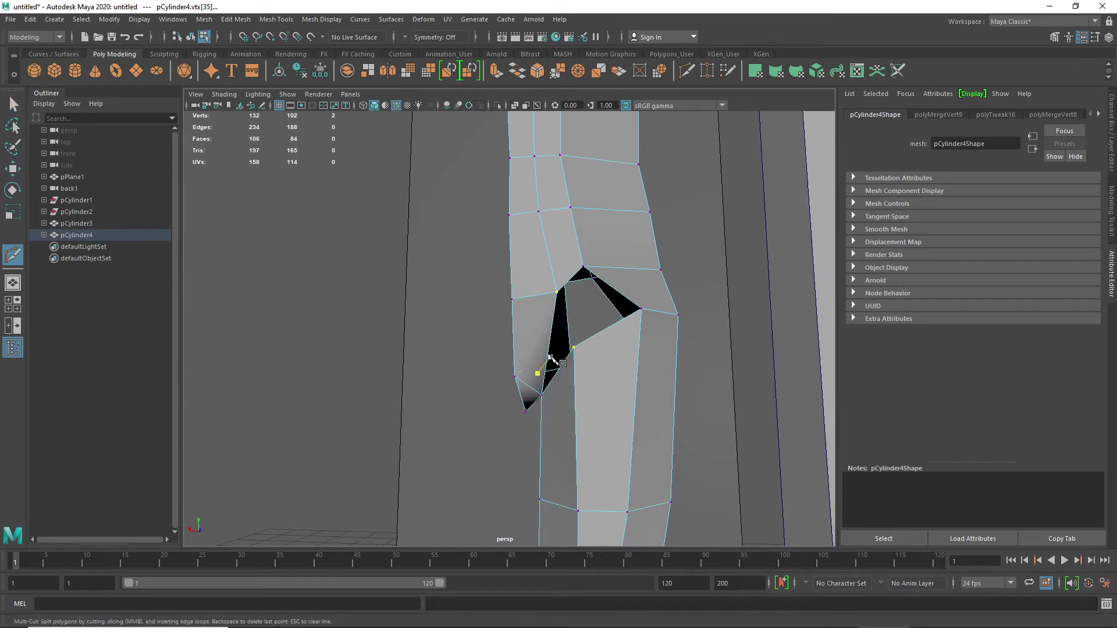
right_click(520, 346)
key("w")
left_click(523, 384)
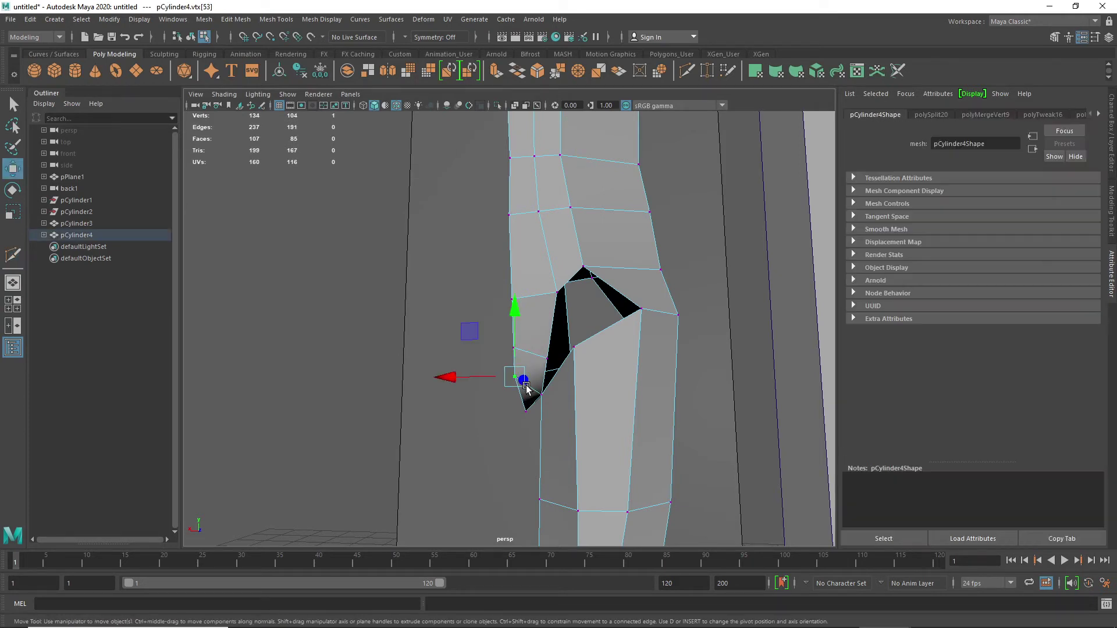
- Delete the old cross edge below the new cut on the narrow strip
right_click(526, 386)
left_click(529, 277)
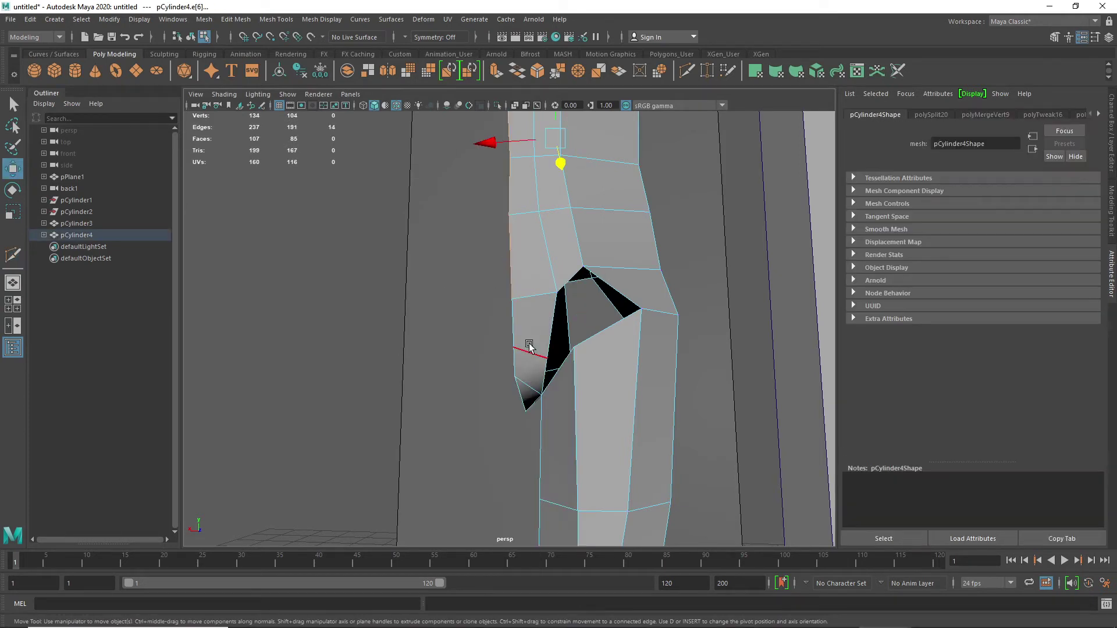
left_click(531, 385)
key("Delete")
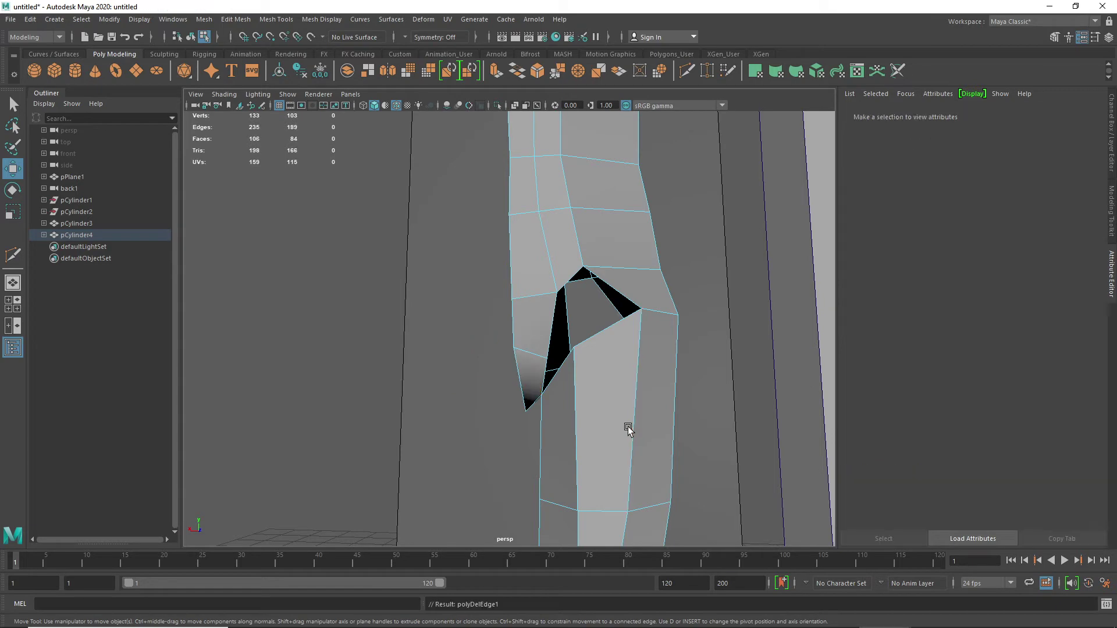
- Merge the leg's top vertex to center with the inner vertex of the newly cut edge on the strip
left_click(540, 358)
left_click_drag(486, 426, 580, 427, "alt")
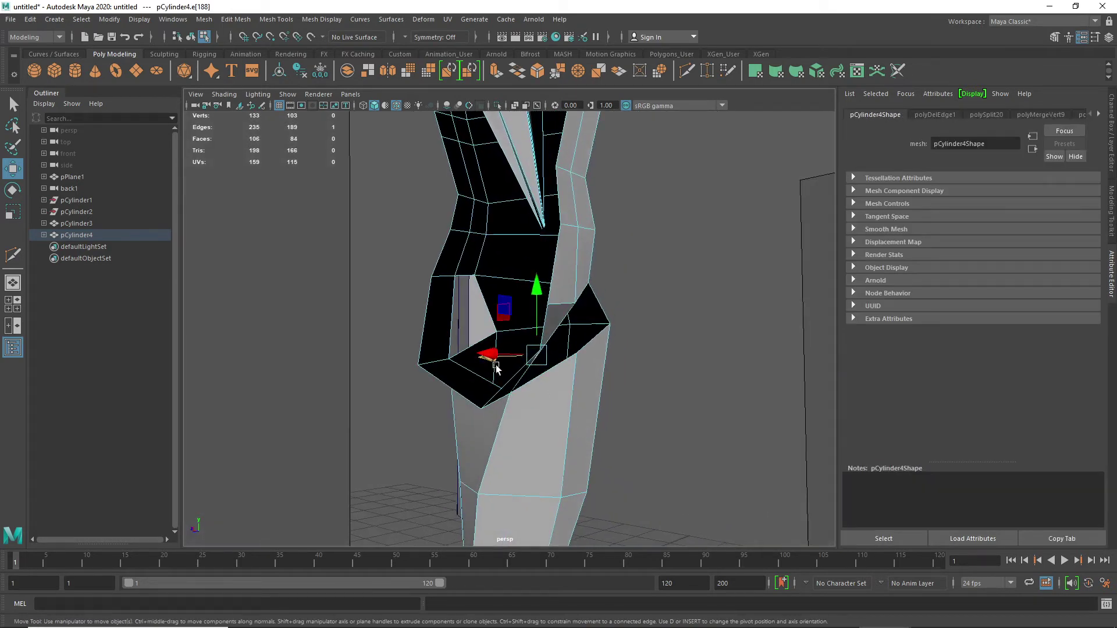
mouse_move(494, 364)
left_mouse_down("alt")
mouse_move(447, 374)
mouse_move(482, 355)
left_mouse_up("alt")
left_click_drag(577, 373, 476, 377, "alt")
right_click_drag(559, 365, 516, 299)
left_click(577, 353)
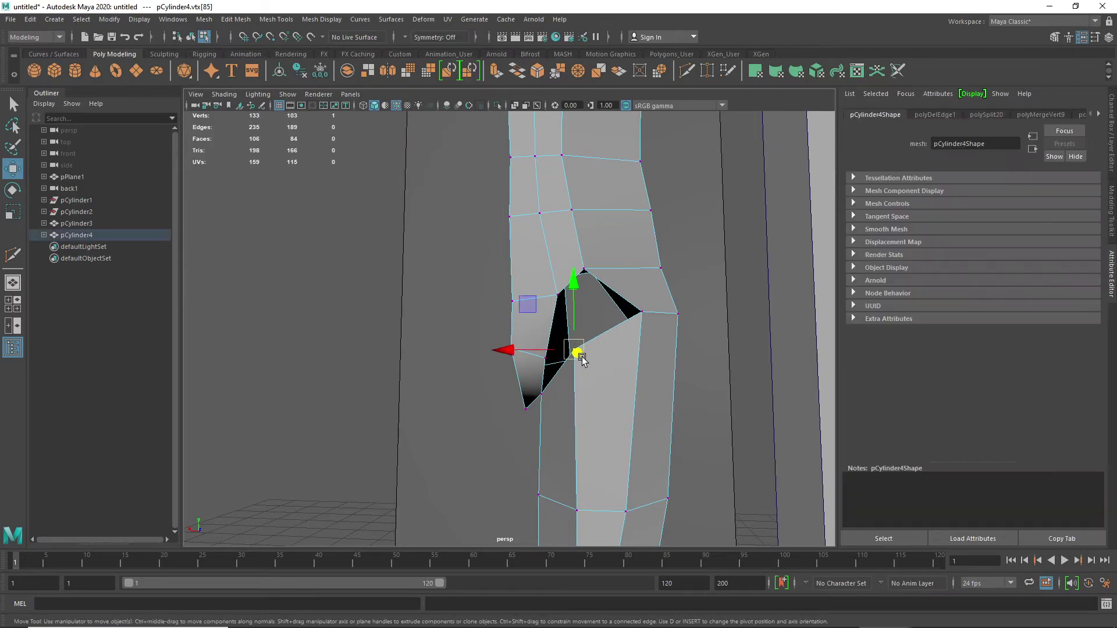
left_click(547, 360, "shift")
right_click_drag(542, 358, 540, 272, "shift")
- Close the gap between torso and leg on one side of the hip with Fill Hole on its border edges
left_click_drag(618, 326, 424, 349, "alt")
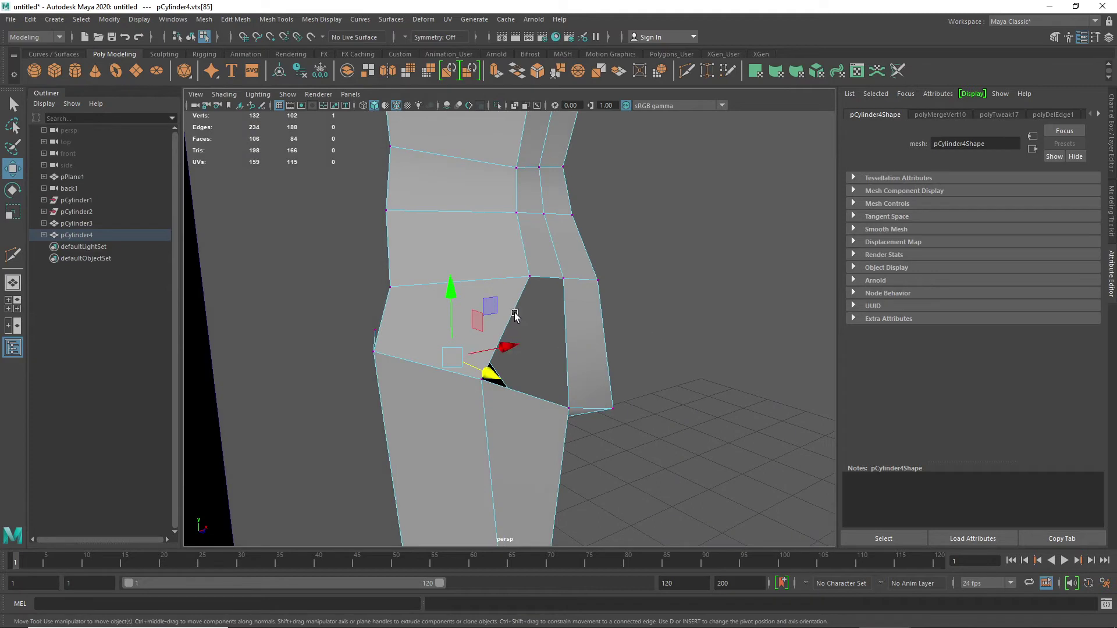
right_click_drag(515, 314, 543, 265)
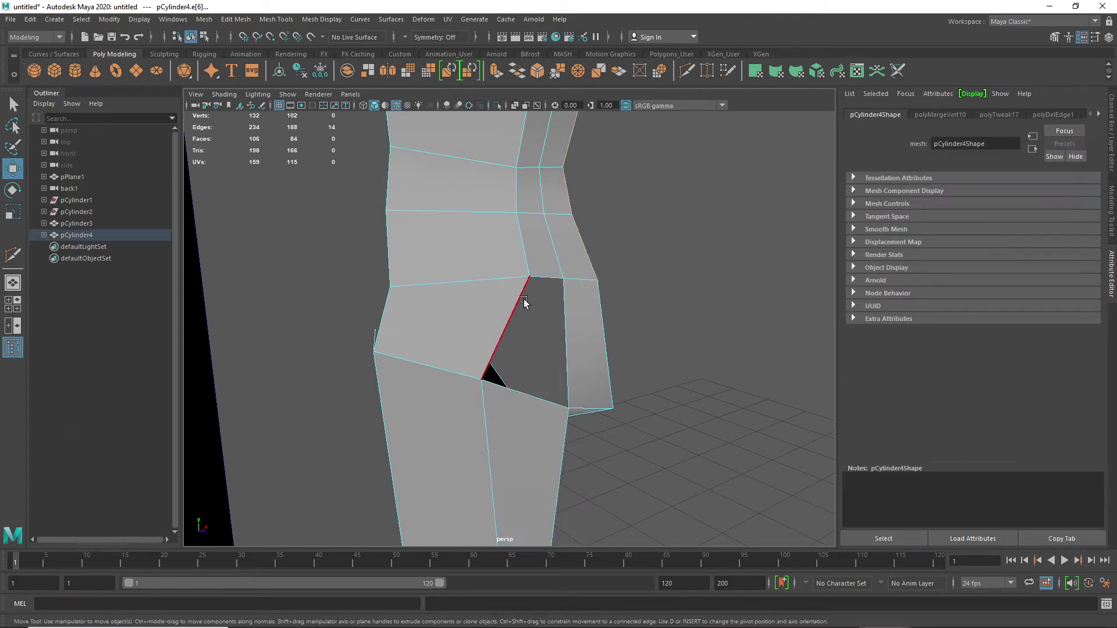
left_click(524, 300)
right_click(517, 303, "shift")
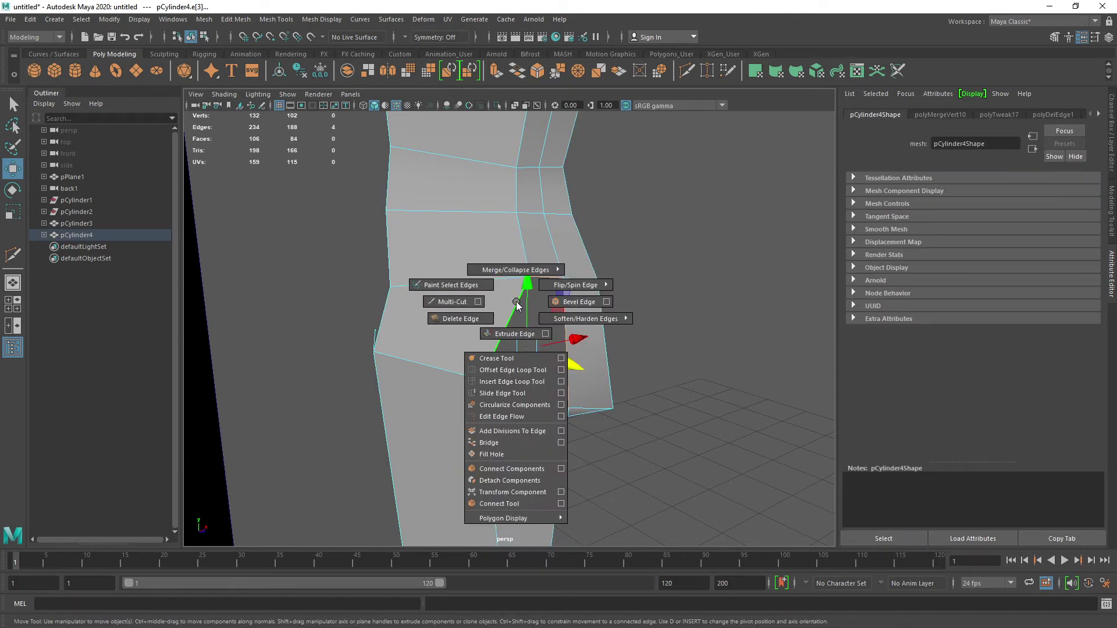
left_click(509, 454)
- Fill the four-sided hole at the opposite side of the hip, between the torso and the top of the leg
left_click_drag(452, 427, 579, 400, "alt")
double_click(574, 346)
right_click(574, 345, "shift")
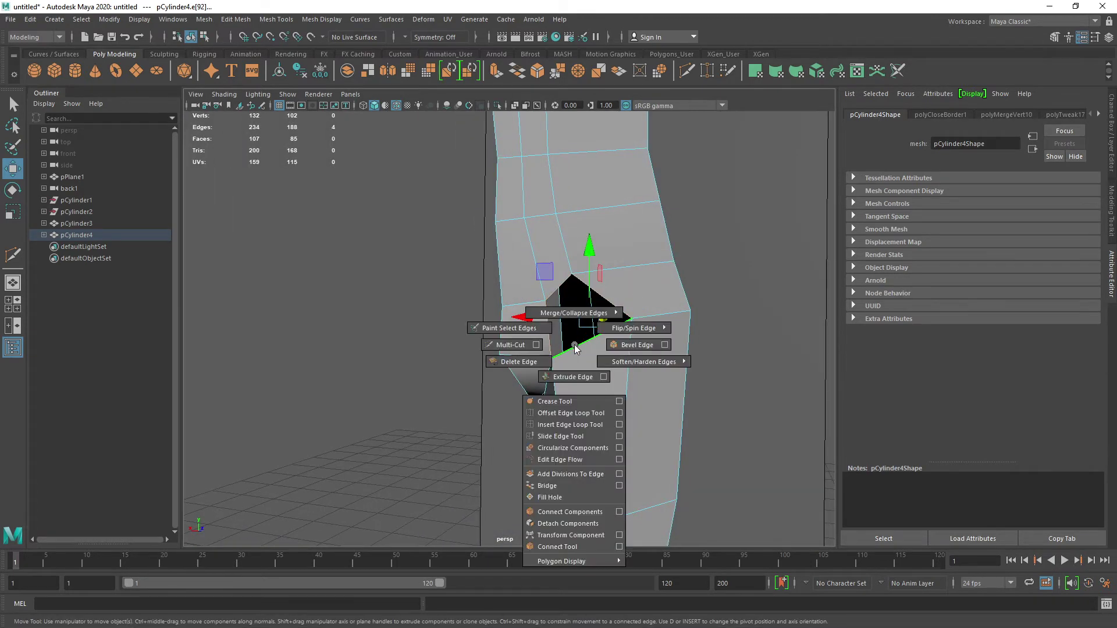
left_click(559, 497)
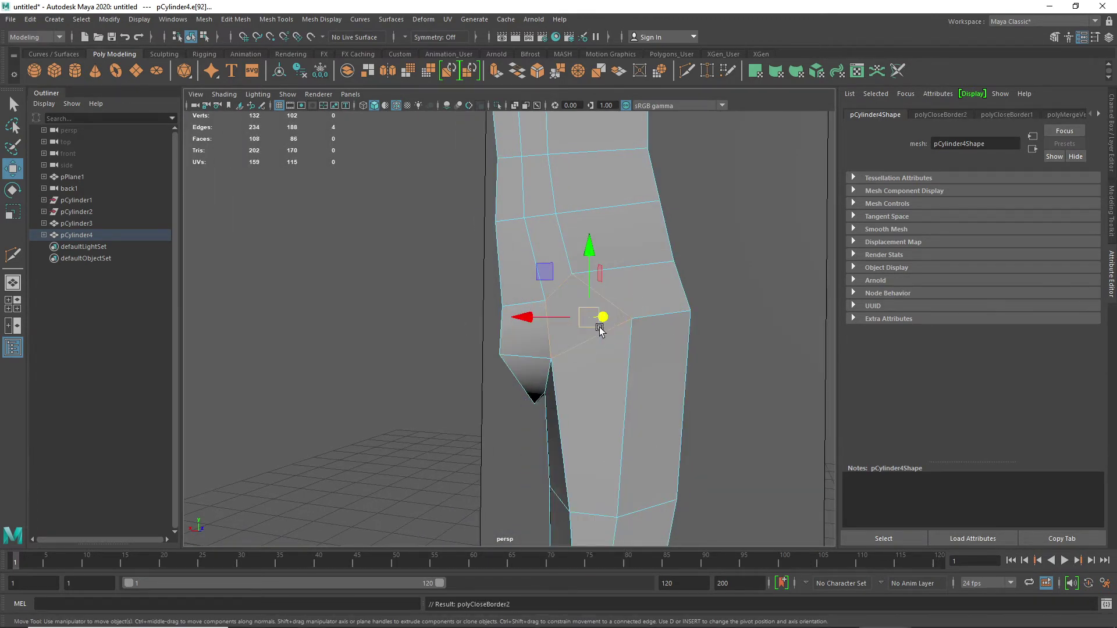
- Raise the six clustered vertices at the tip of the spike sunk inside the torso up to the shoulder opening
scroll(599, 329, "down", 5)
left_click_drag(547, 394, 630, 359, "alt")
scroll(550, 394, "up", 4)
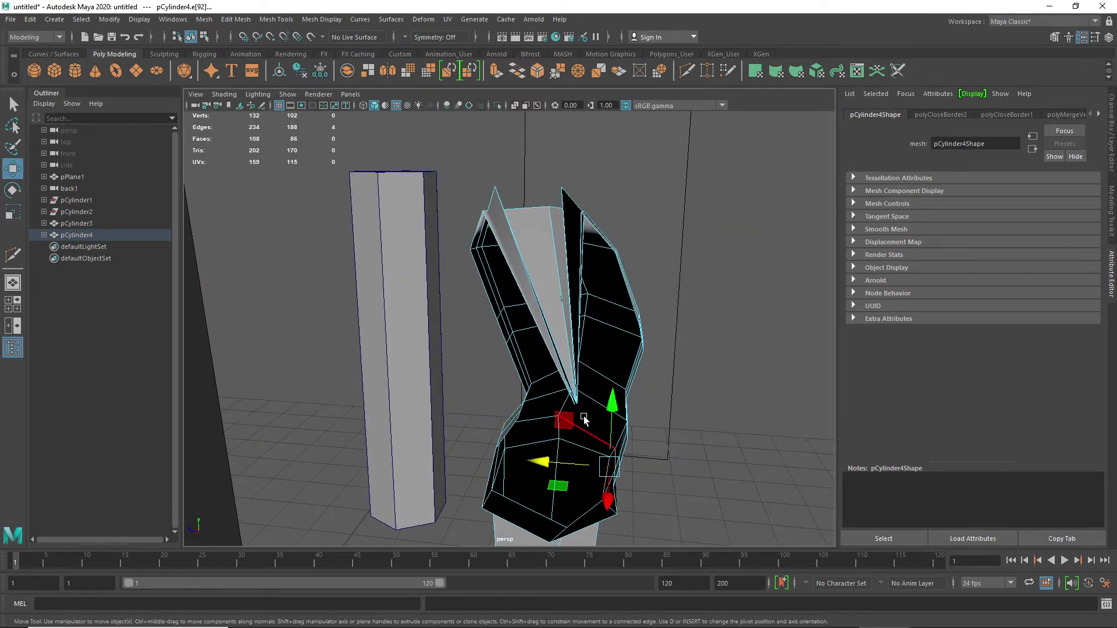
right_click_drag(570, 295, 512, 300)
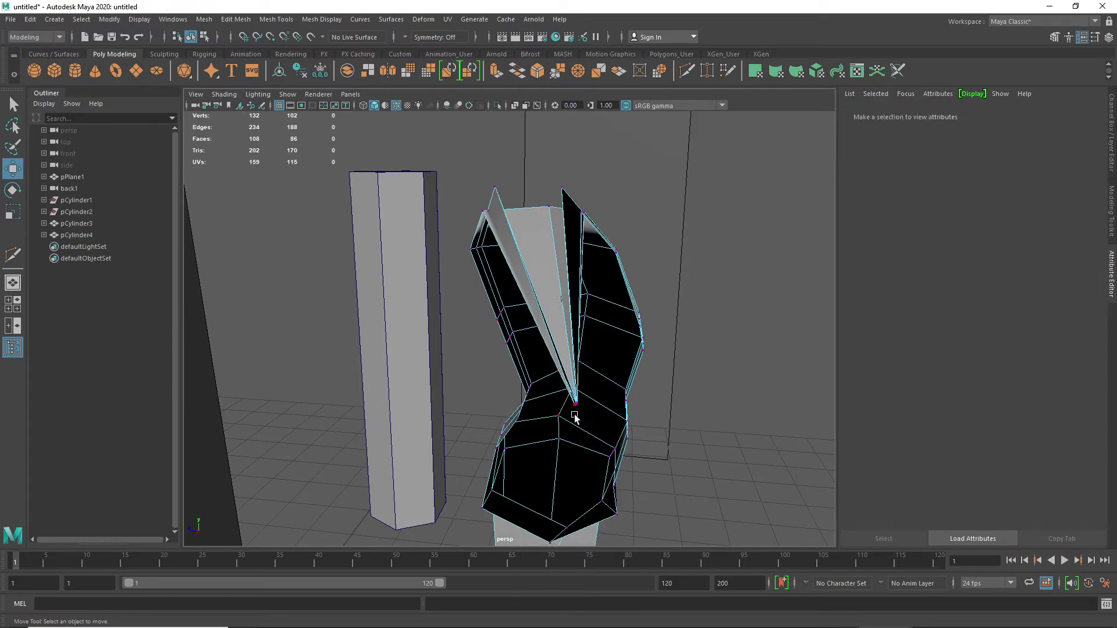
left_click(570, 400)
left_click_drag(531, 356, 482, 205)
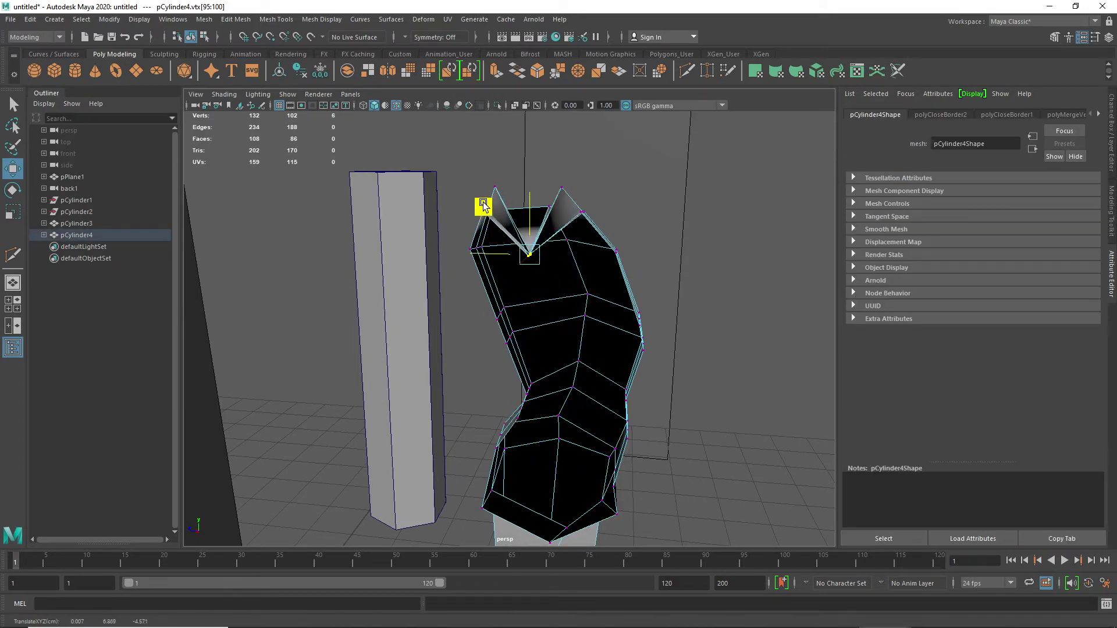
left_click_drag(631, 265, 396, 291, "alt")
middle_click_drag(436, 269, 424, 364, "alt")
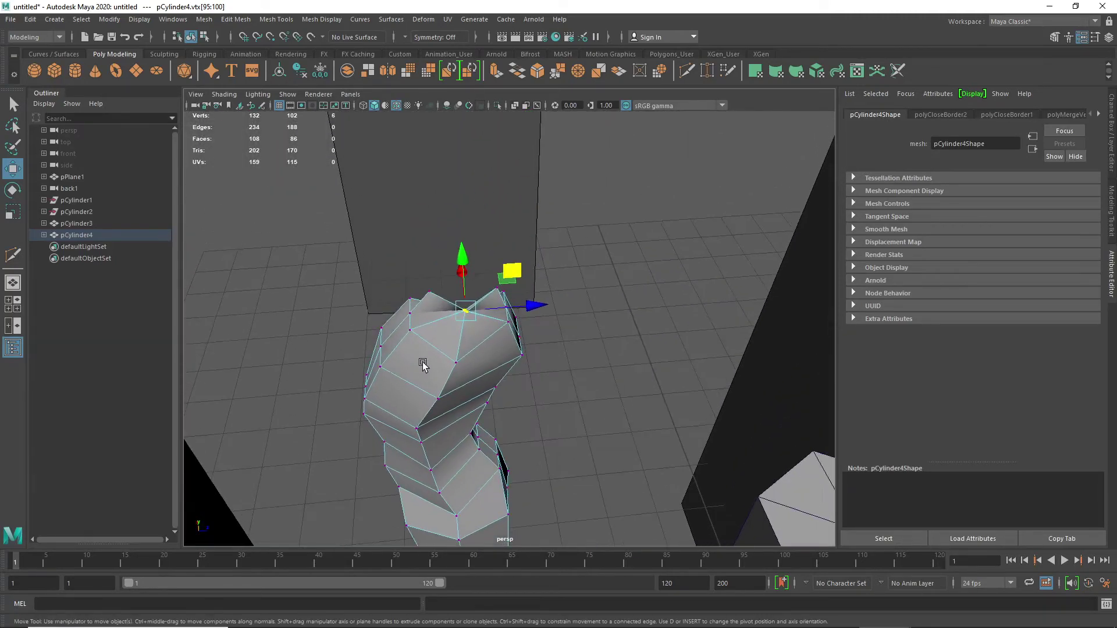
- Move the chest-level vertical edge beside the torso's narrow strips outward along X, away from the centreline
left_click_drag(435, 379, 515, 347, "alt")
scroll(514, 349, "down", 5)
left_click_drag(497, 398, 509, 413, "alt")
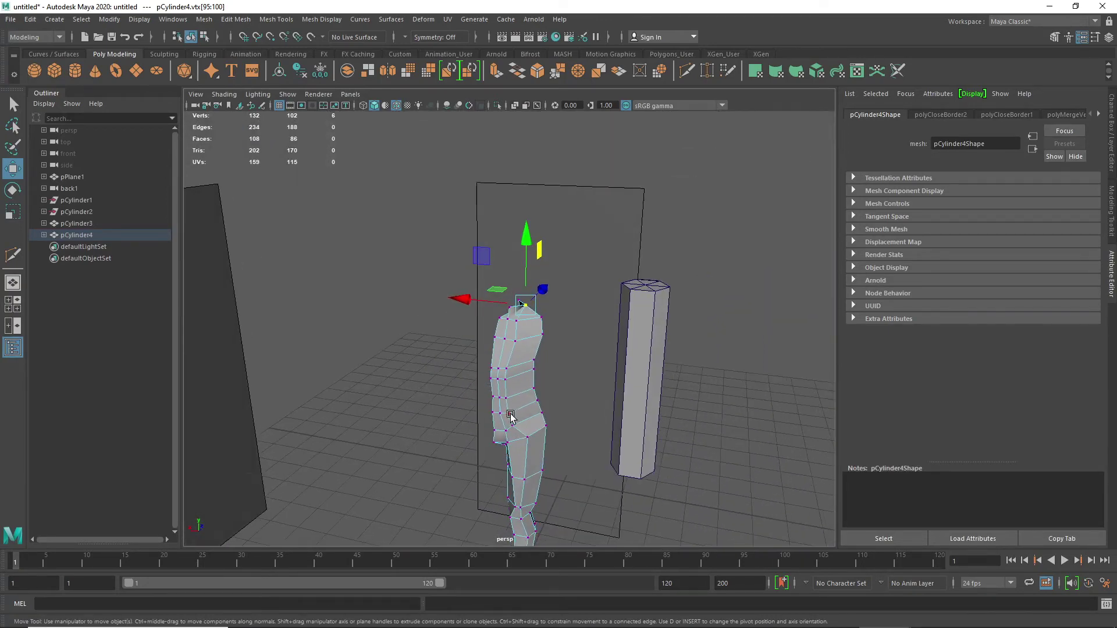
right_click(509, 413)
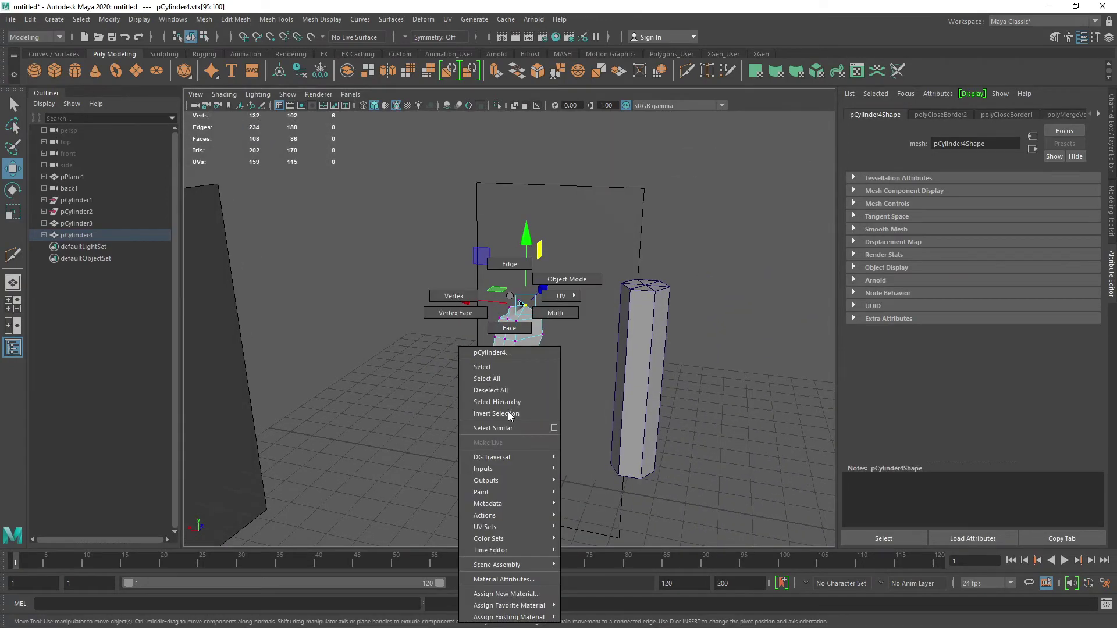
left_click(460, 298)
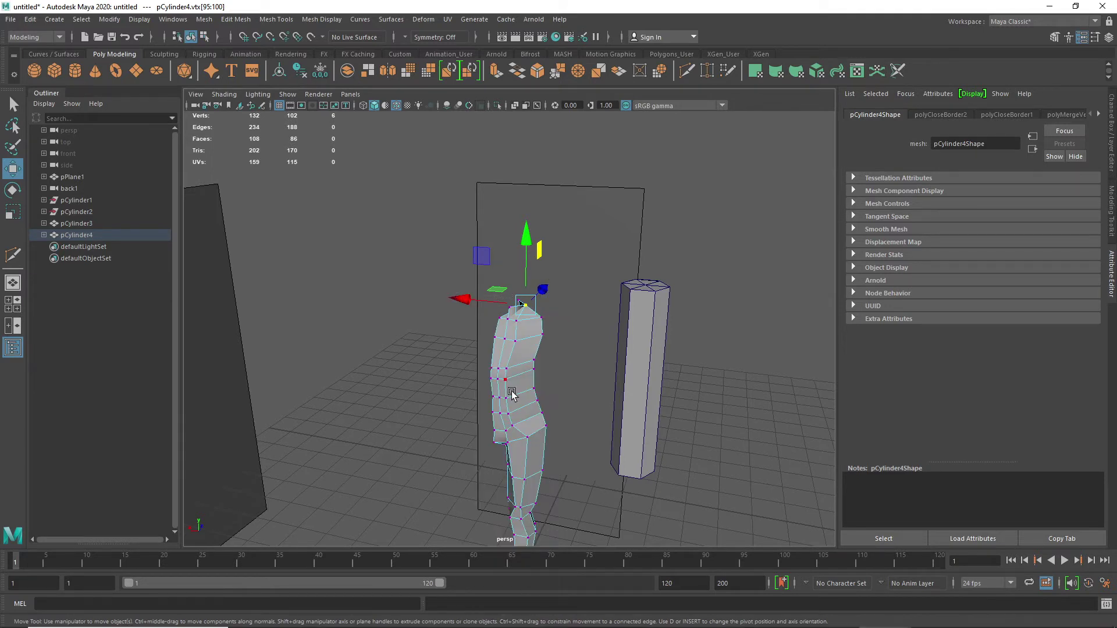
right_click(516, 296)
left_click(514, 278)
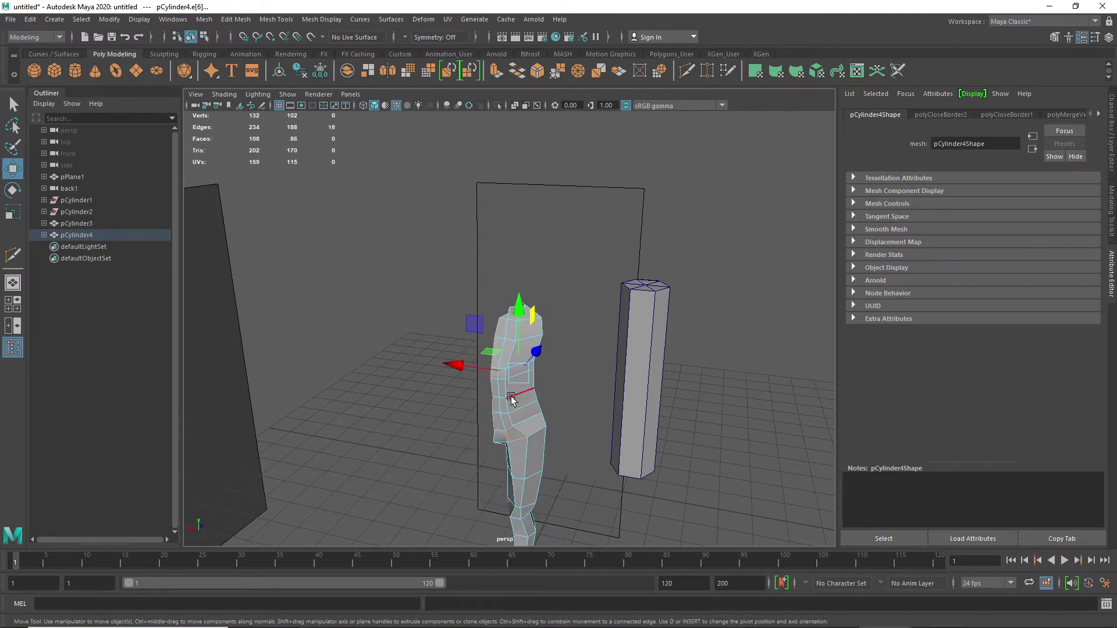
left_click(510, 412)
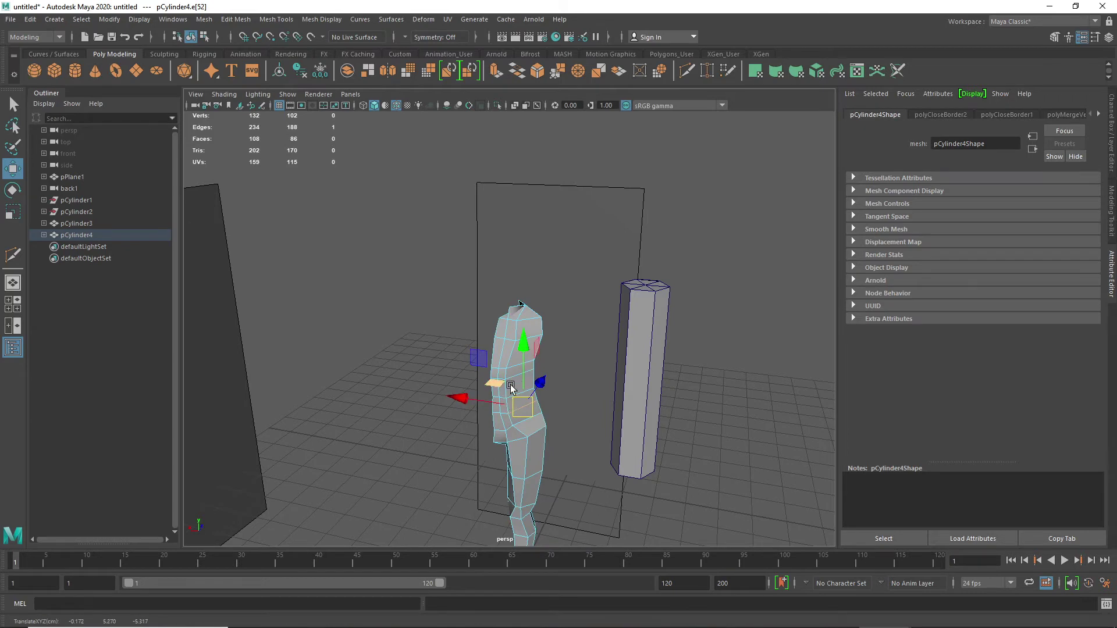
scroll(510, 400, "up", 4)
left_click(509, 384)
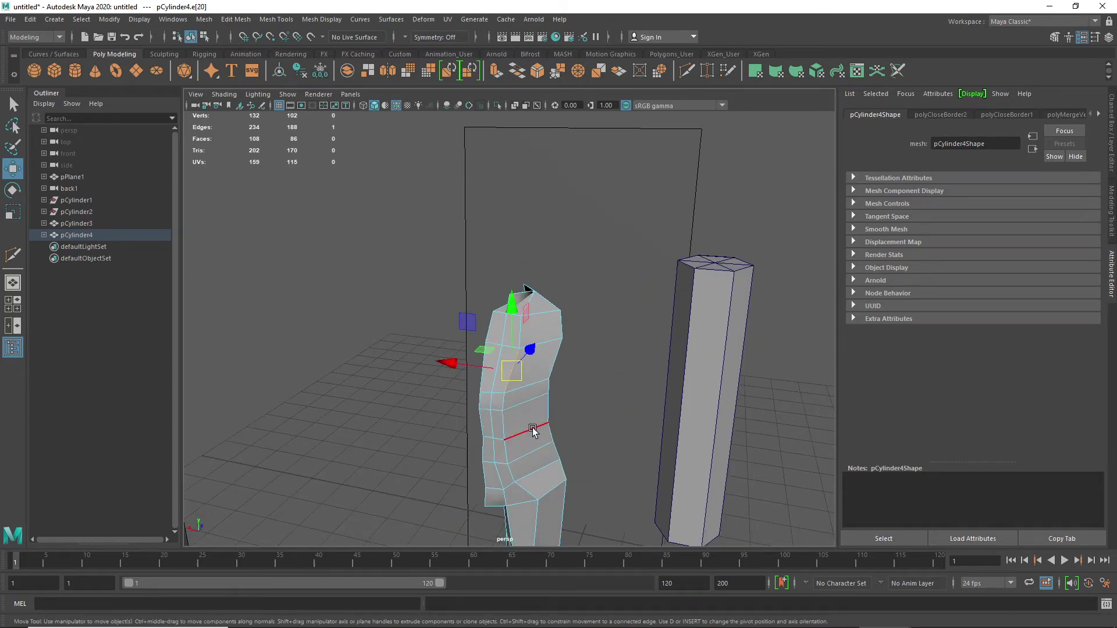
left_click_drag(457, 368, 474, 377)
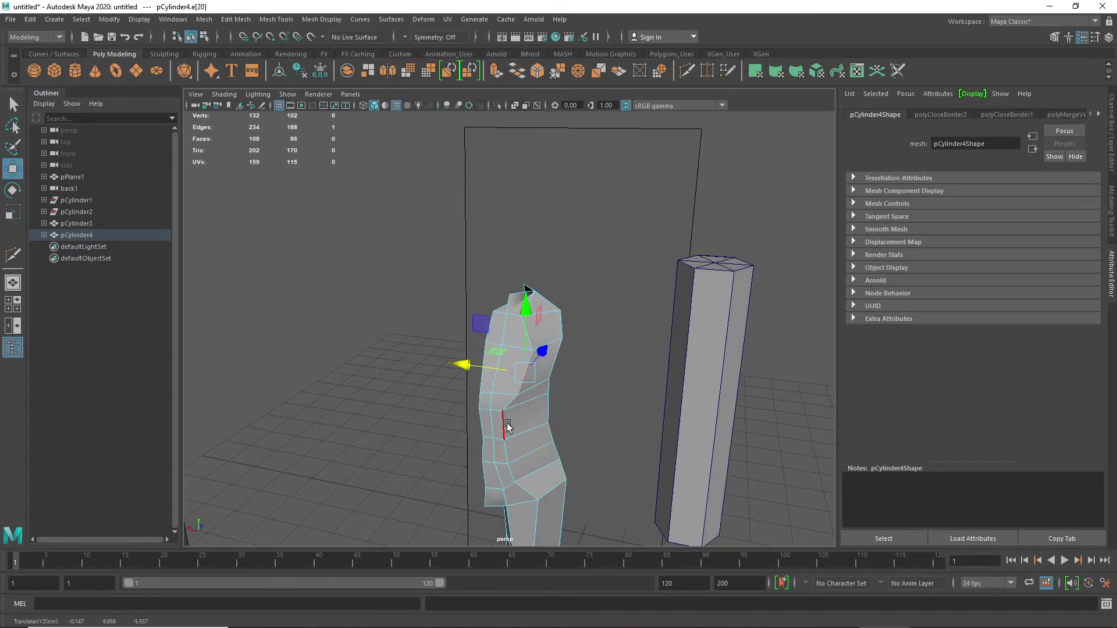
- Shift the waist-level and hip-level vertical edges of the same column outward along X in line with the chest edge
left_click(507, 437)
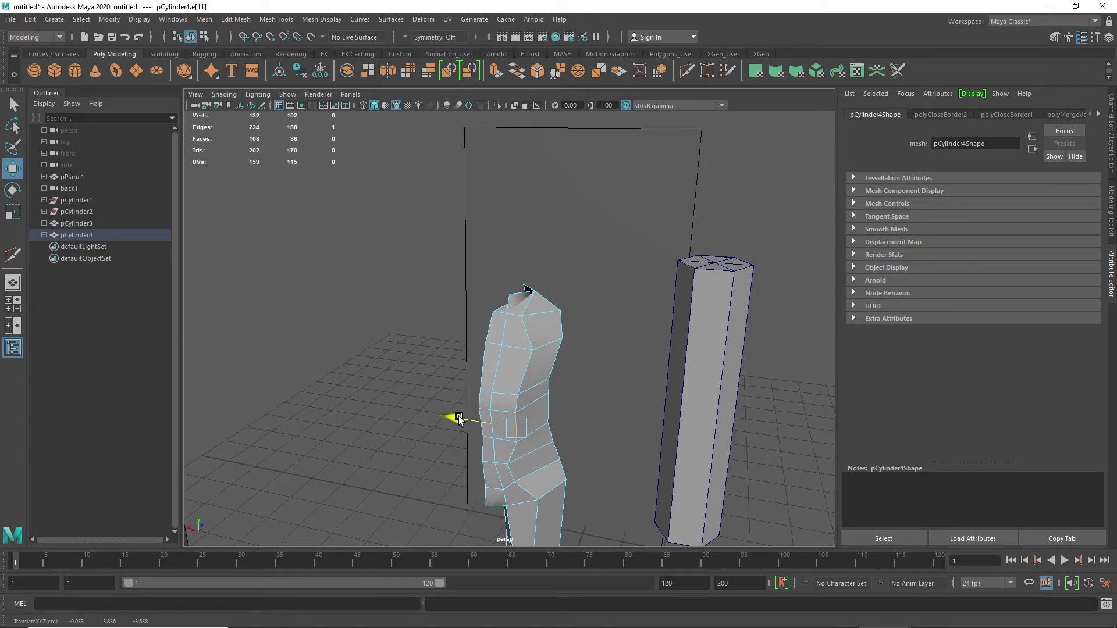
left_click(512, 480)
left_click_drag(449, 461, 466, 467)
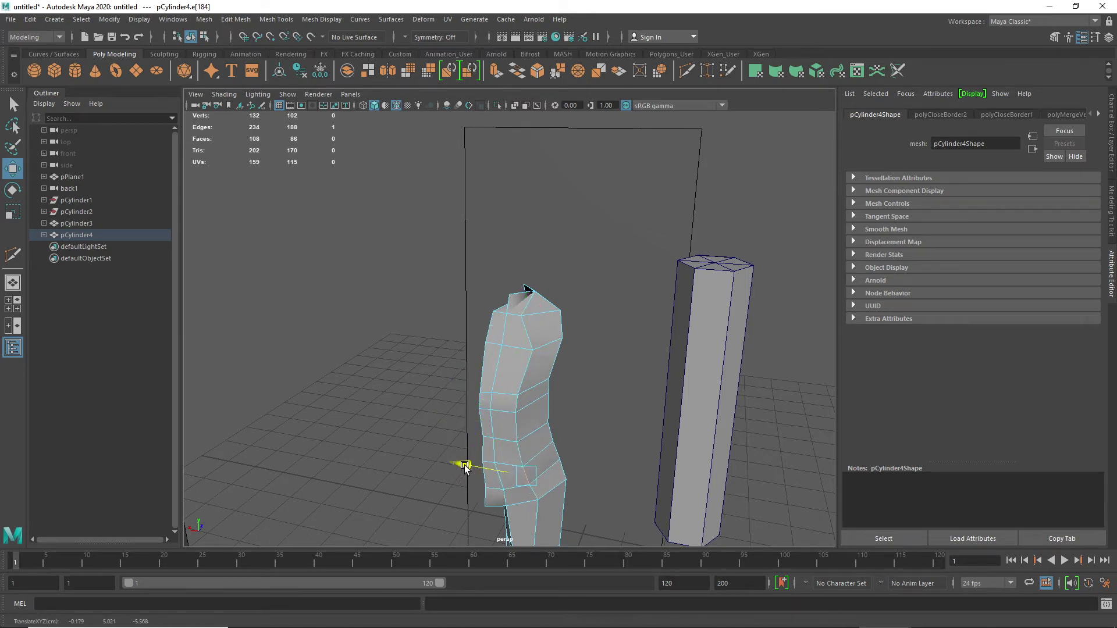
- Preview the joined body smoothed, return to the unsmoothed display, and inspect the torso's shape from several sides
left_click_drag(607, 444, 553, 417, "alt")
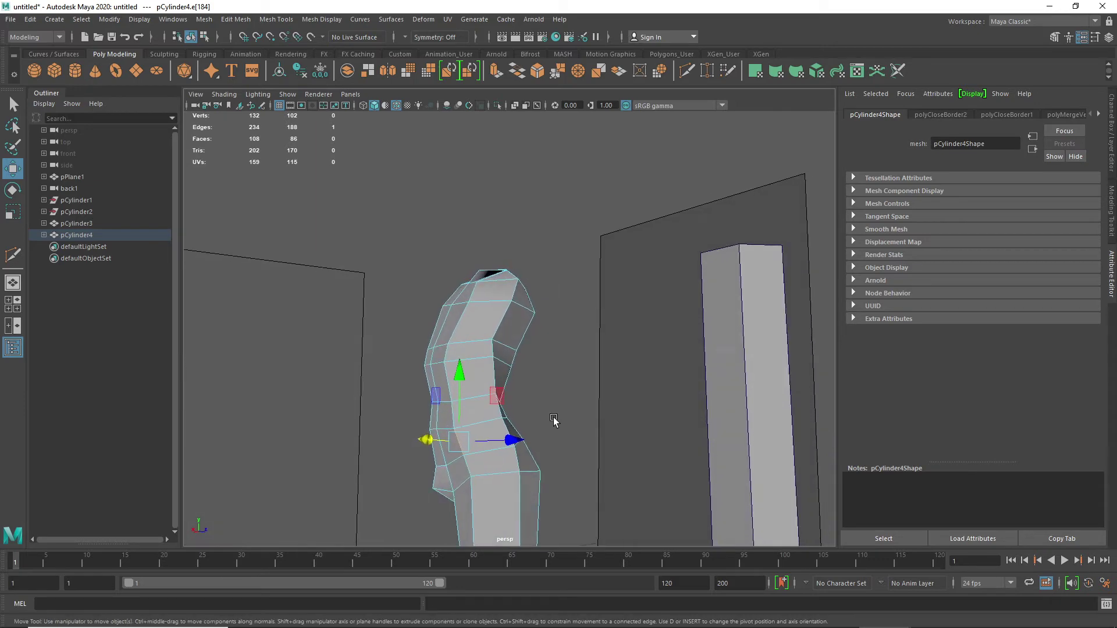
key("3")
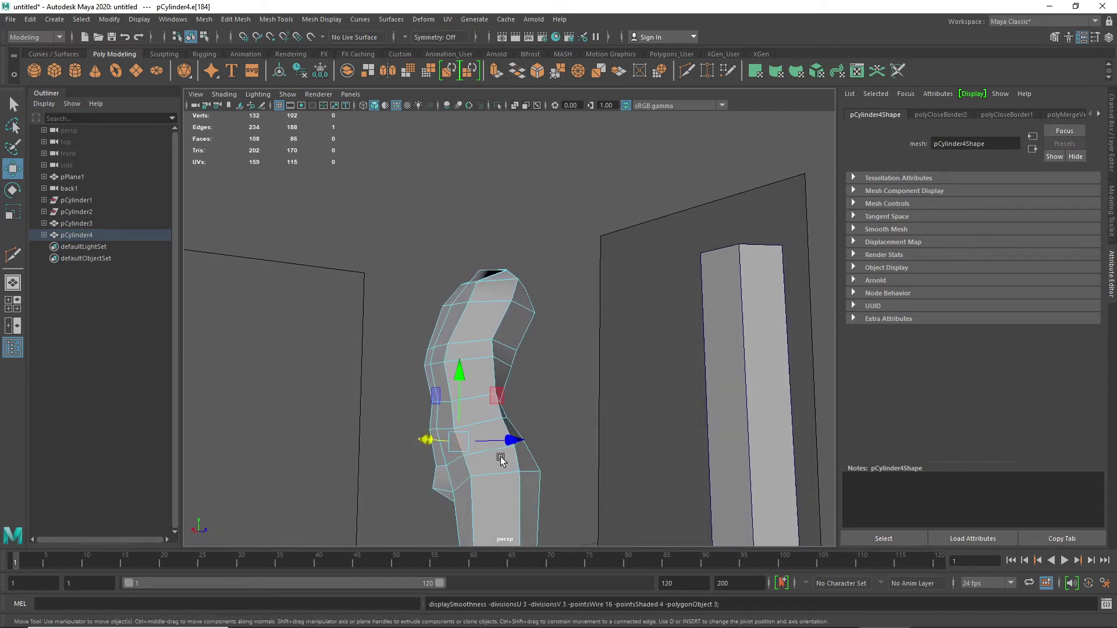
scroll(502, 469, "down", 5)
middle_click_drag(500, 482, 488, 330, "alt")
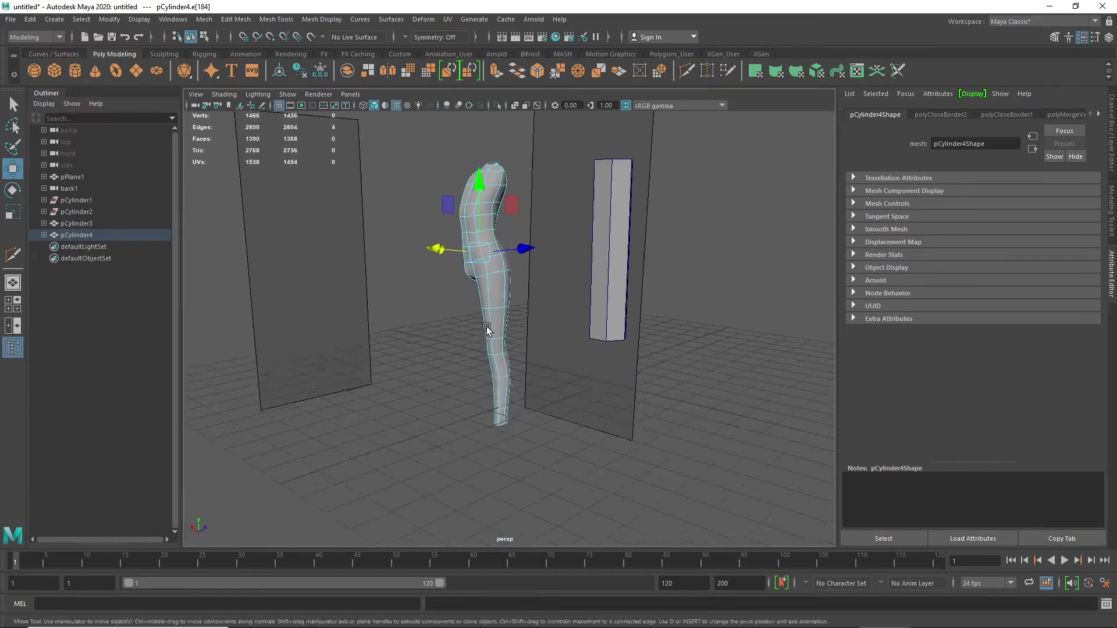
mouse_move(488, 369)
left_mouse_down("alt")
mouse_move(558, 360)
mouse_move(421, 380)
mouse_move(320, 368)
mouse_move(580, 364)
mouse_move(473, 364)
left_mouse_up("alt")
key("1")
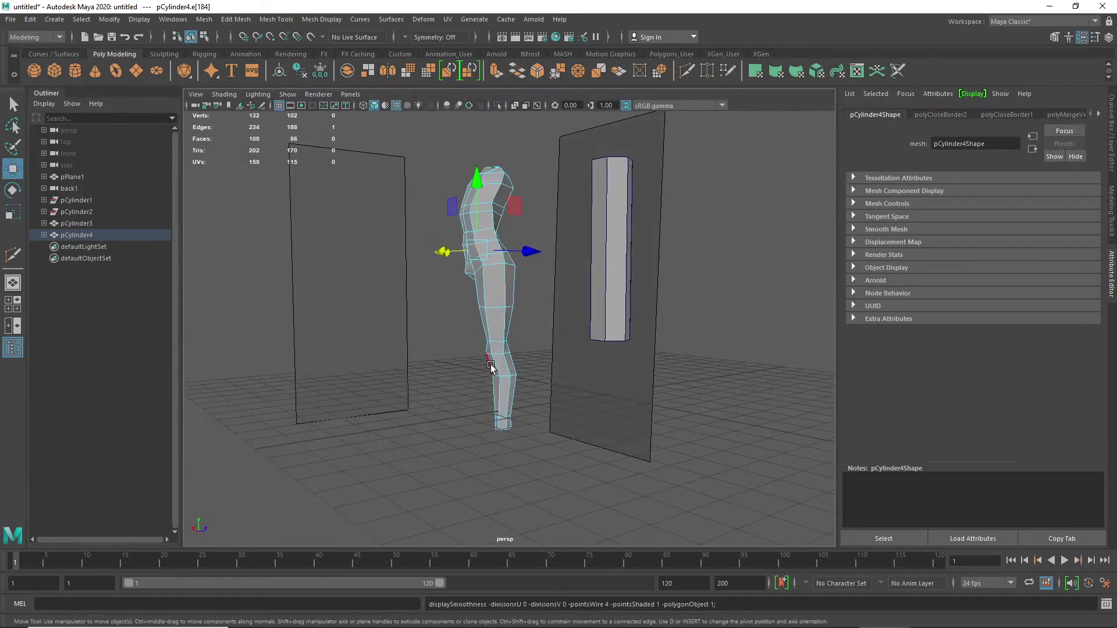
left_click_drag(514, 291, 566, 312, "alt")
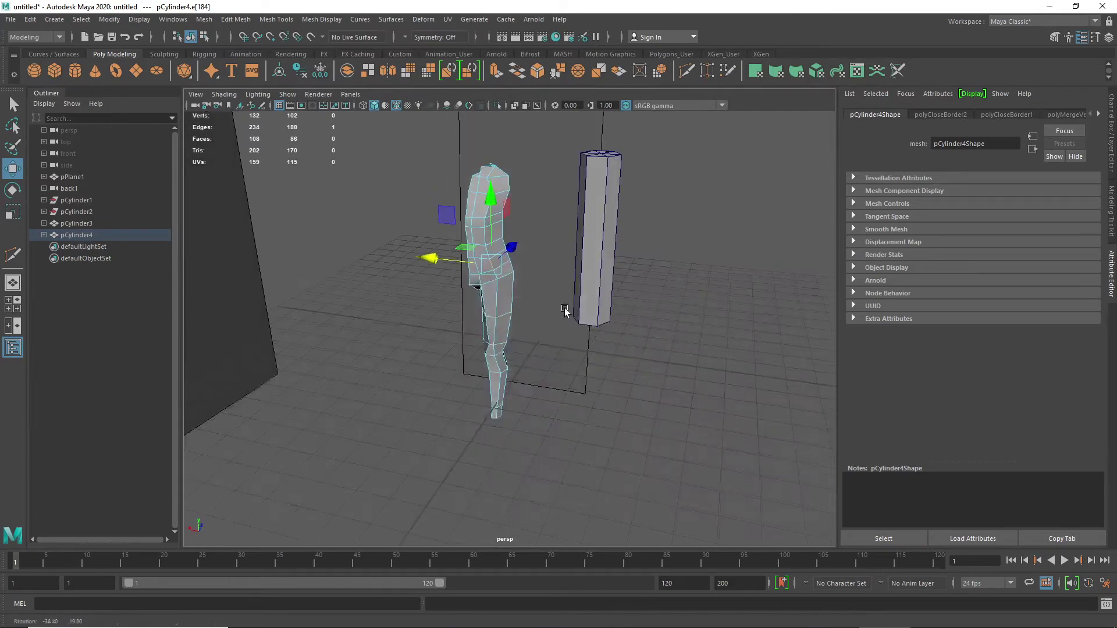
middle_click_drag(510, 238, 504, 372, "alt")
left_click_drag(450, 444, 453, 413, "alt")
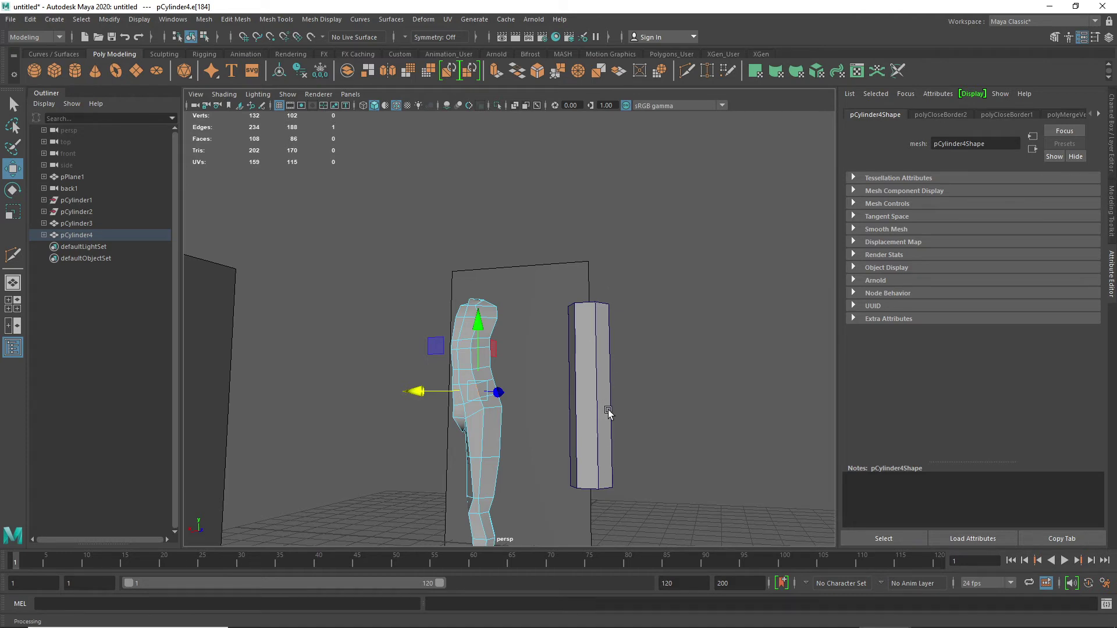
left_click_drag(609, 410, 492, 414, "alt")
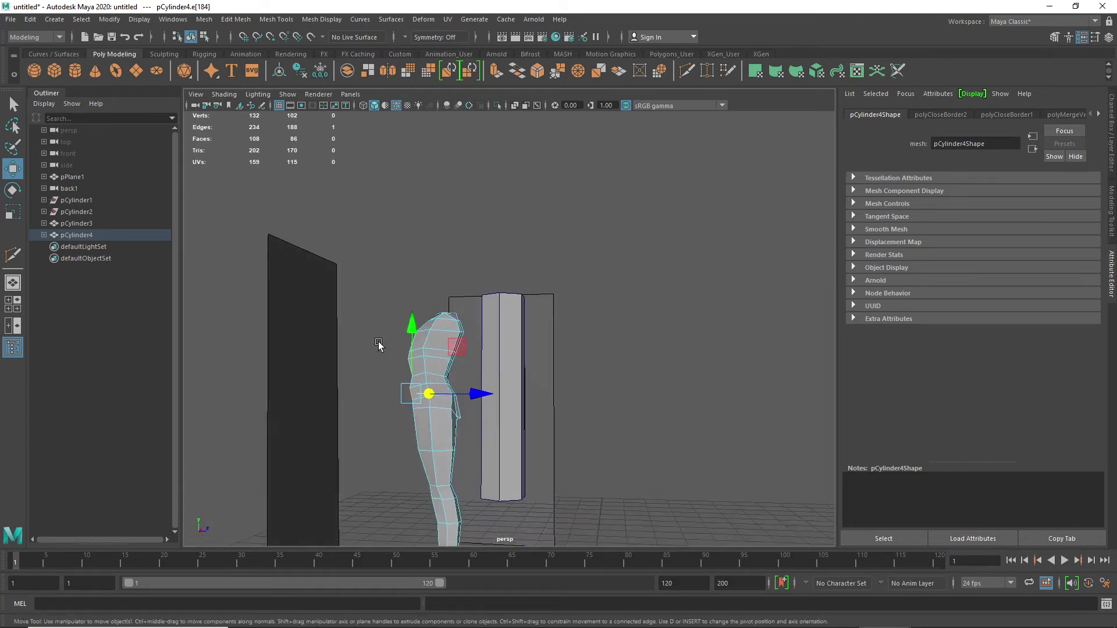
scroll(384, 342, "up", 5)
left_click_drag(351, 412, 376, 414, "alt")
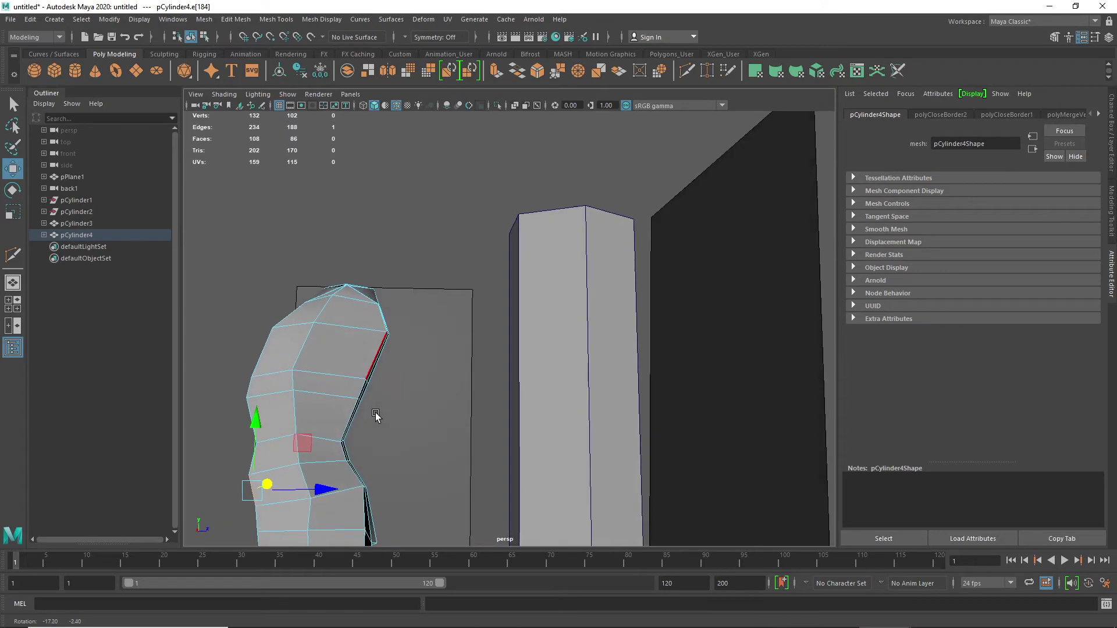
- Move the hip-level vertex beside the narrow strips on the torso's other side outward in the horizontal plane
right_click_drag(348, 389, 294, 297)
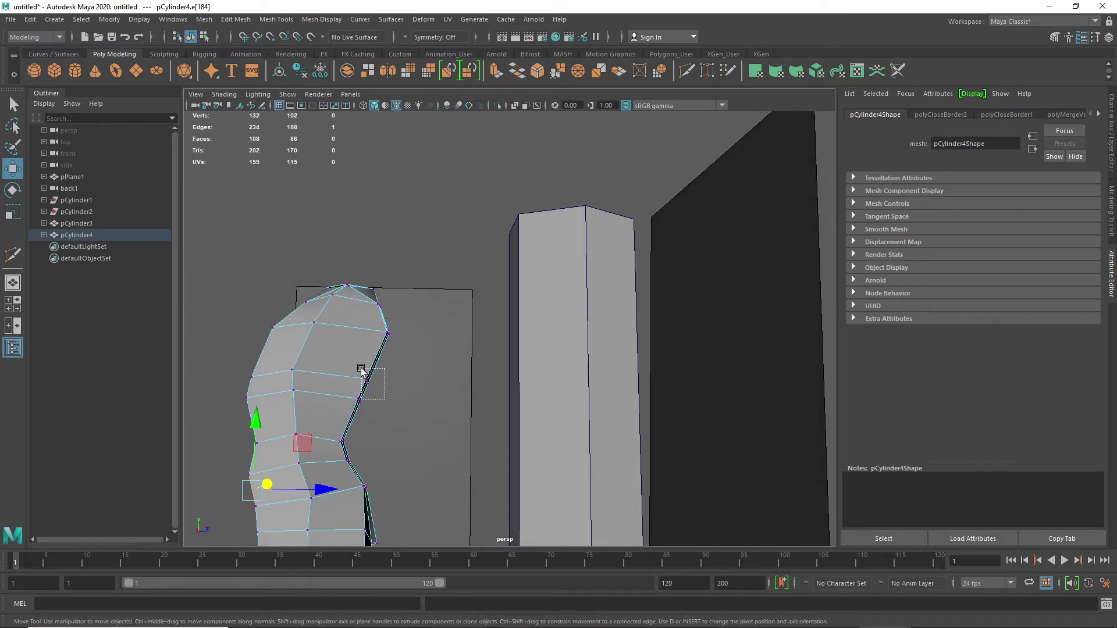
left_click_drag(361, 368, 360, 368)
middle_click_drag(416, 380, 417, 381)
key("ctrl+z")
left_click_drag(442, 384, 300, 433)
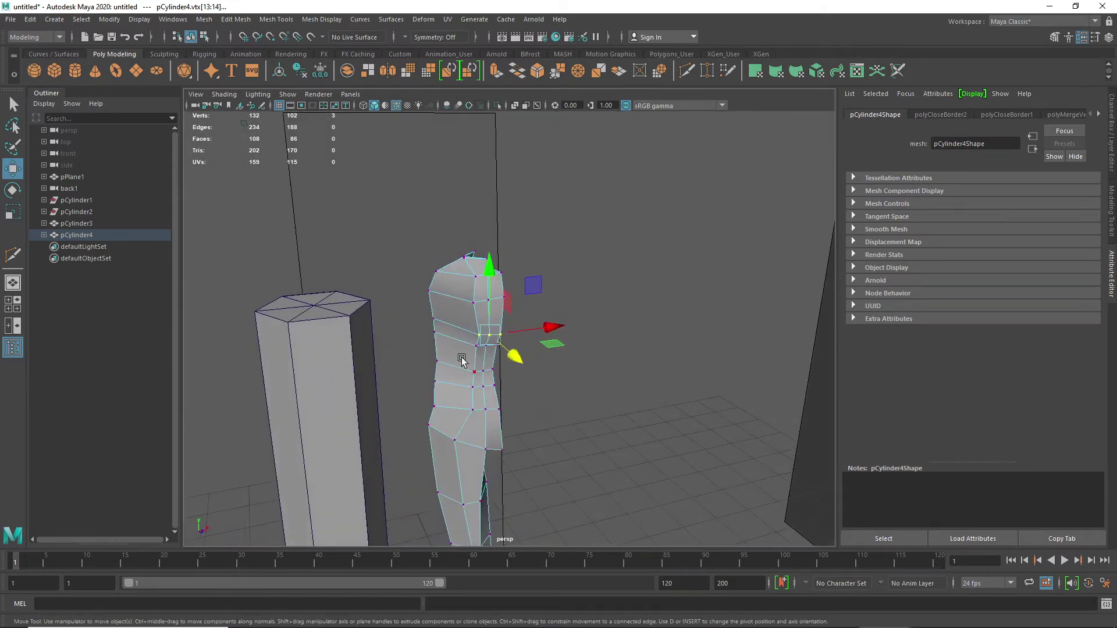
left_click(477, 334)
left_click_drag(446, 394, 479, 406, "alt")
left_click(463, 373)
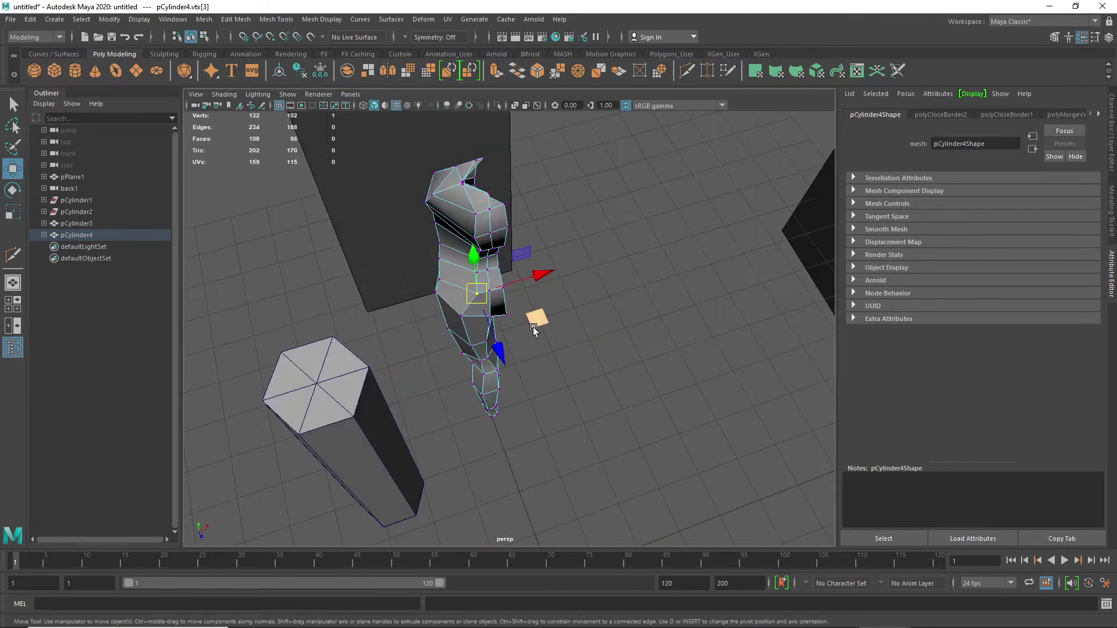
left_click_drag(533, 326, 514, 326)
- Move the vertex just above the hip row and the upper waist vertex of that column outward in the horizontal plane
left_click(477, 273)
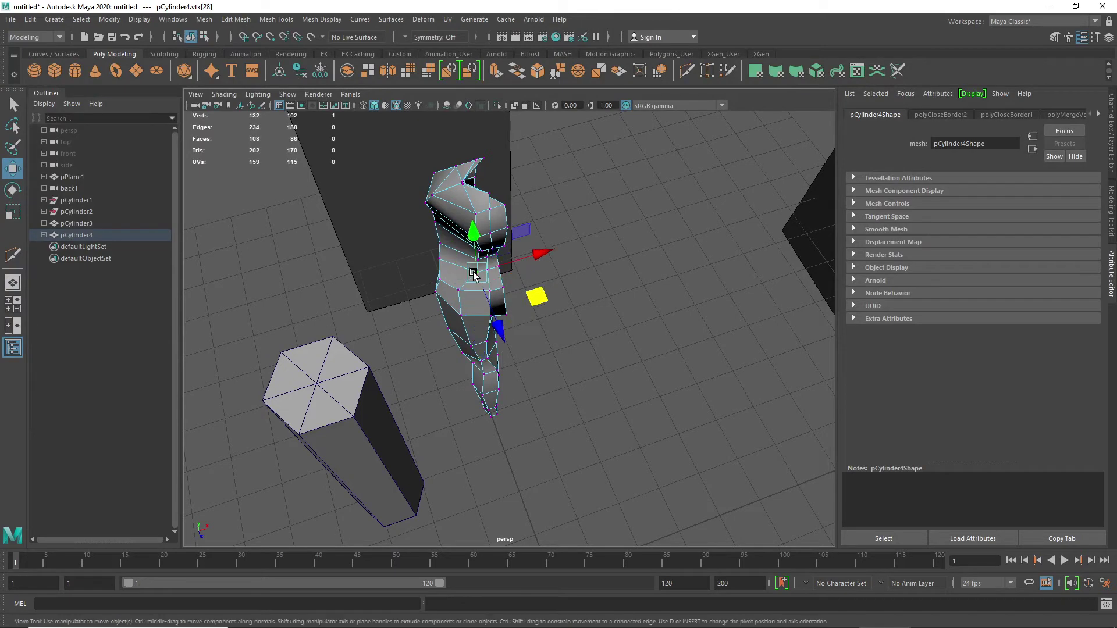
left_click_drag(535, 298, 507, 298)
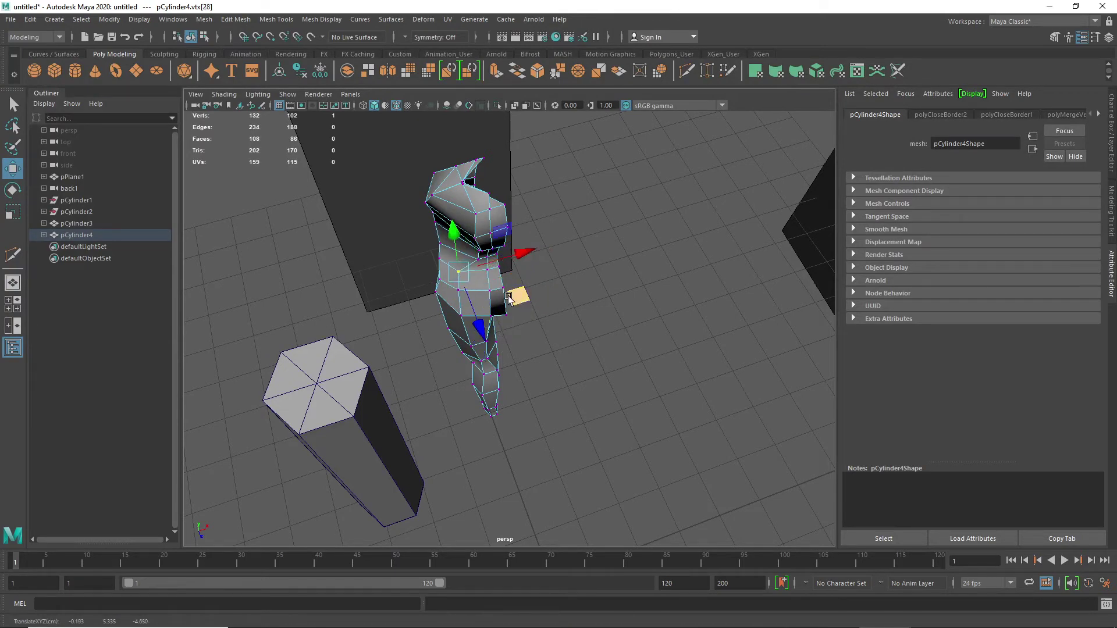
left_click_drag(526, 340, 522, 310, "alt")
left_click(481, 316)
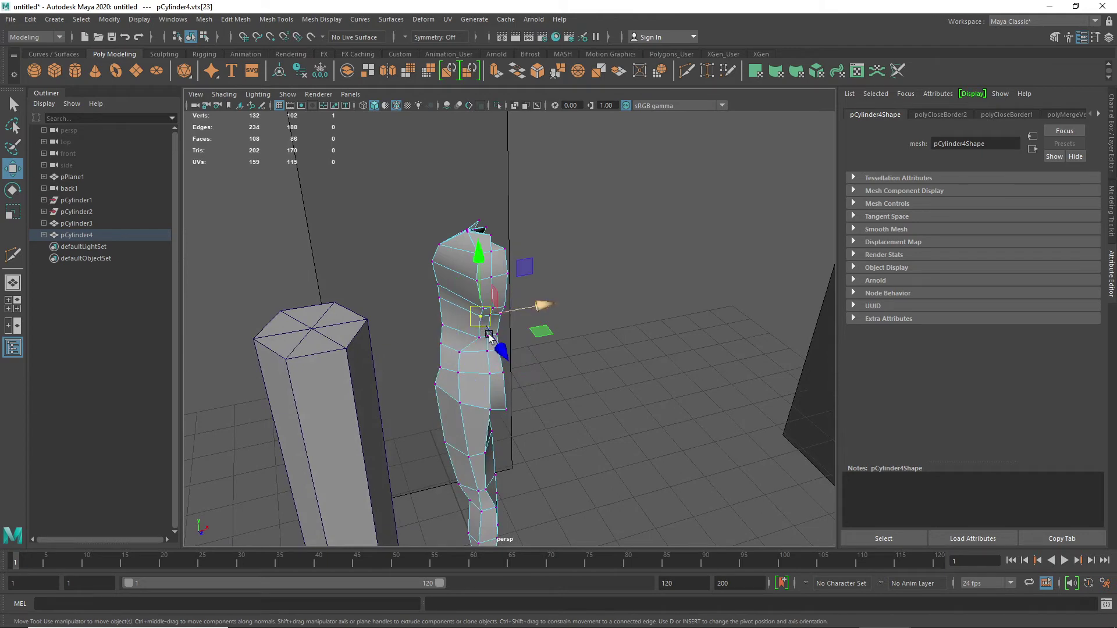
left_click_drag(538, 330, 482, 309)
- Move the remaining waist vertex and the chest-level vertex of the column outward in the horizontal plane
left_click_drag(579, 334, 568, 364, "alt")
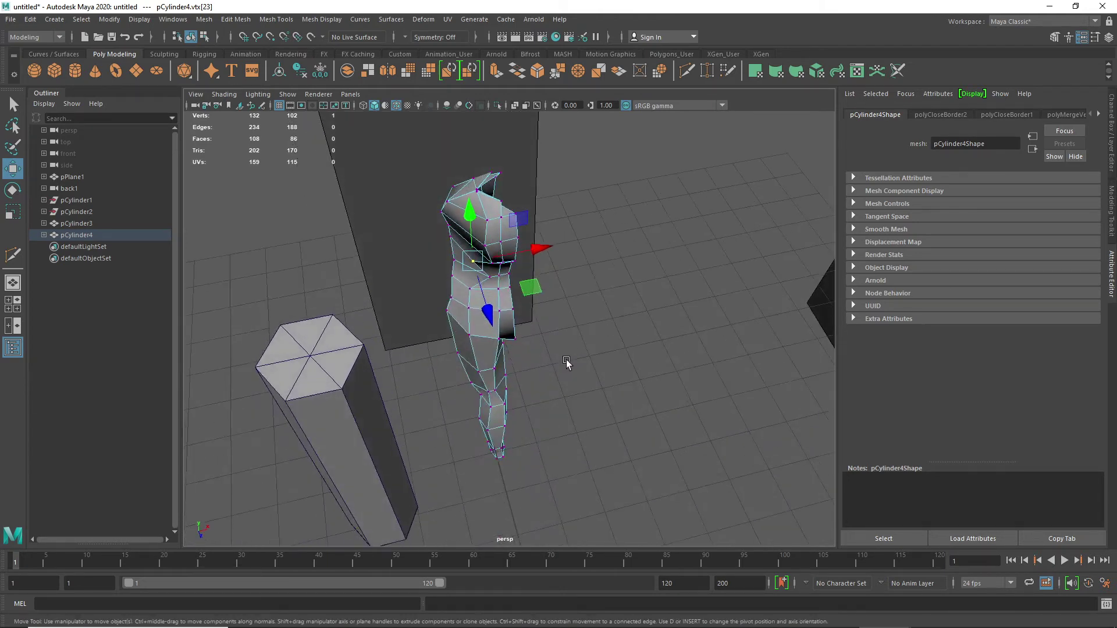
left_click(491, 279)
left_click_drag(547, 310, 532, 309)
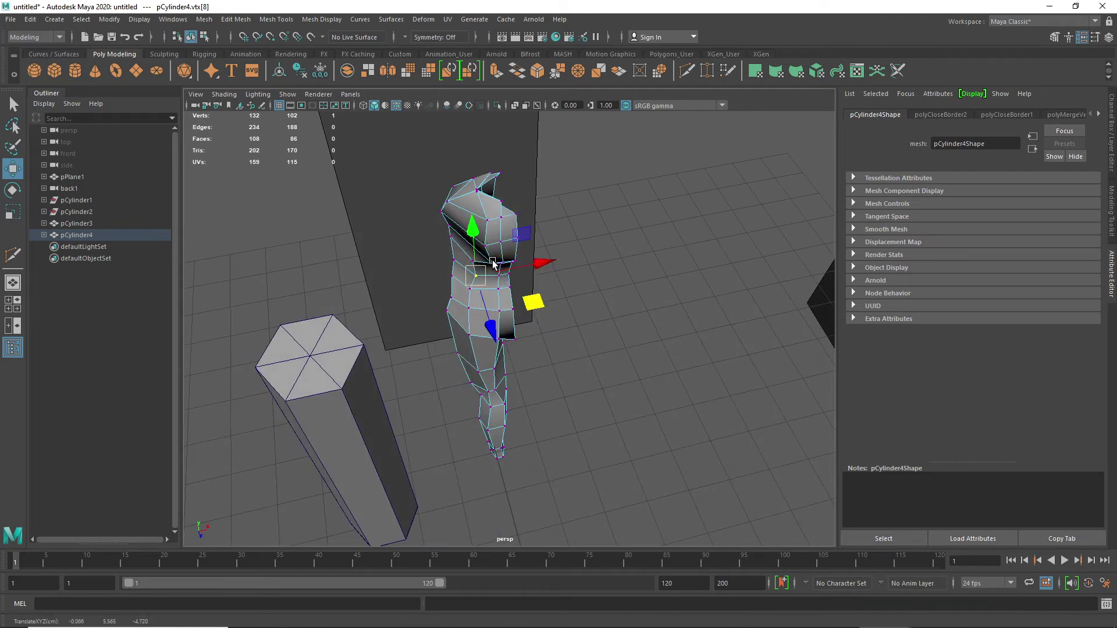
left_click(498, 275)
left_click(492, 263)
left_click(489, 246)
mouse_move(542, 271)
left_mouse_down()
mouse_move(524, 264)
mouse_move(548, 291)
mouse_move(526, 285)
left_mouse_up()
left_click(503, 278)
left_click(492, 265)
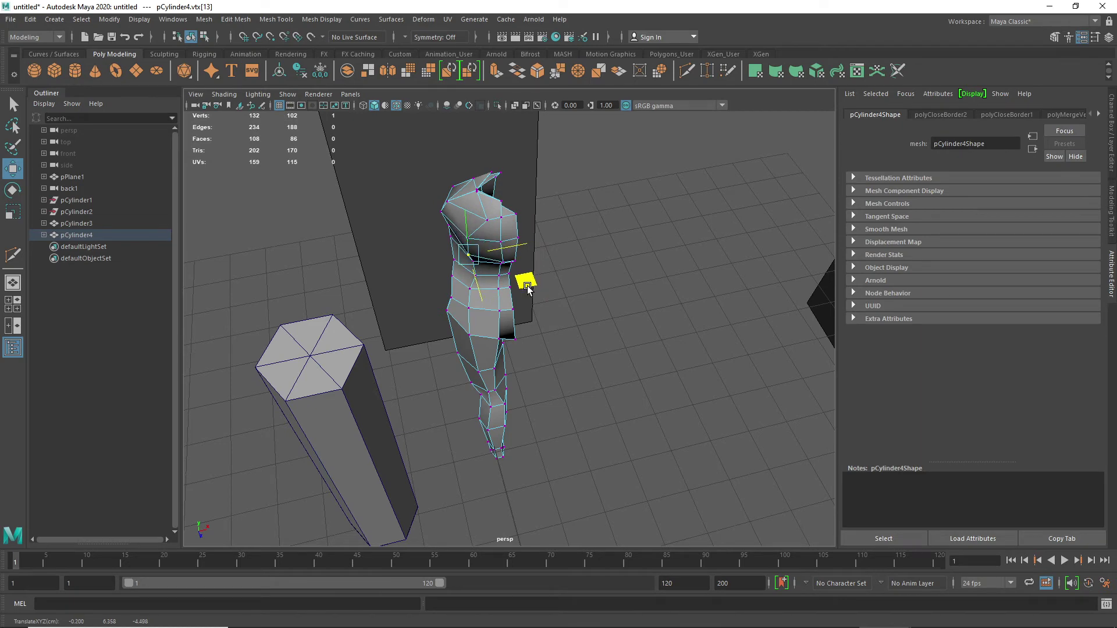
- Preview the joined body smoothed, examine the torso and hip from several sides, and return to the unsmoothed display
left_click_drag(466, 371, 592, 302, "alt")
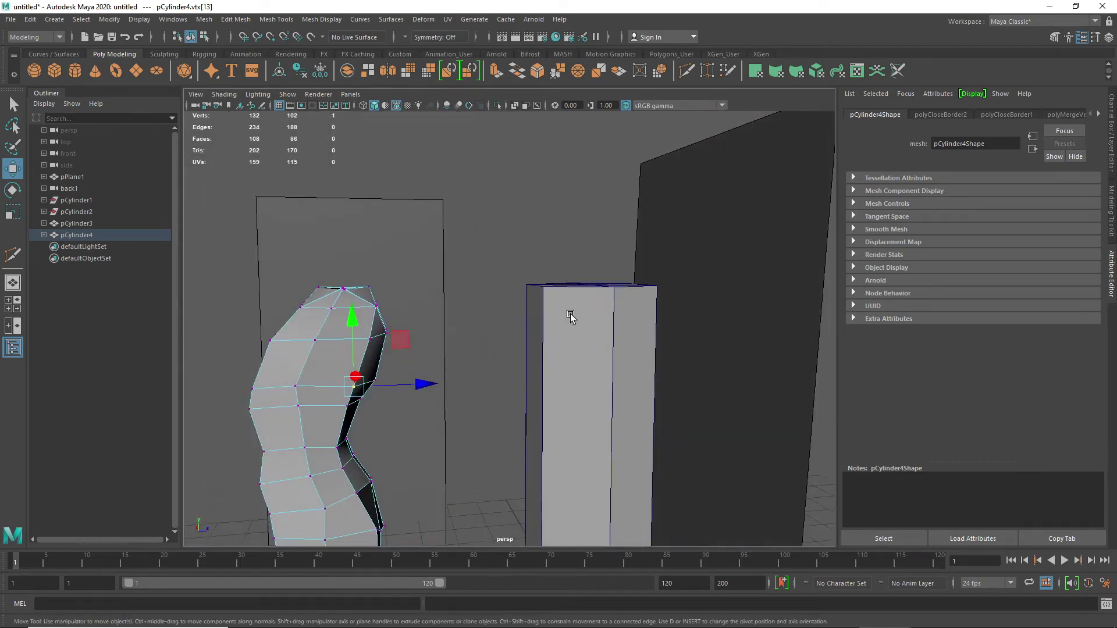
key("3")
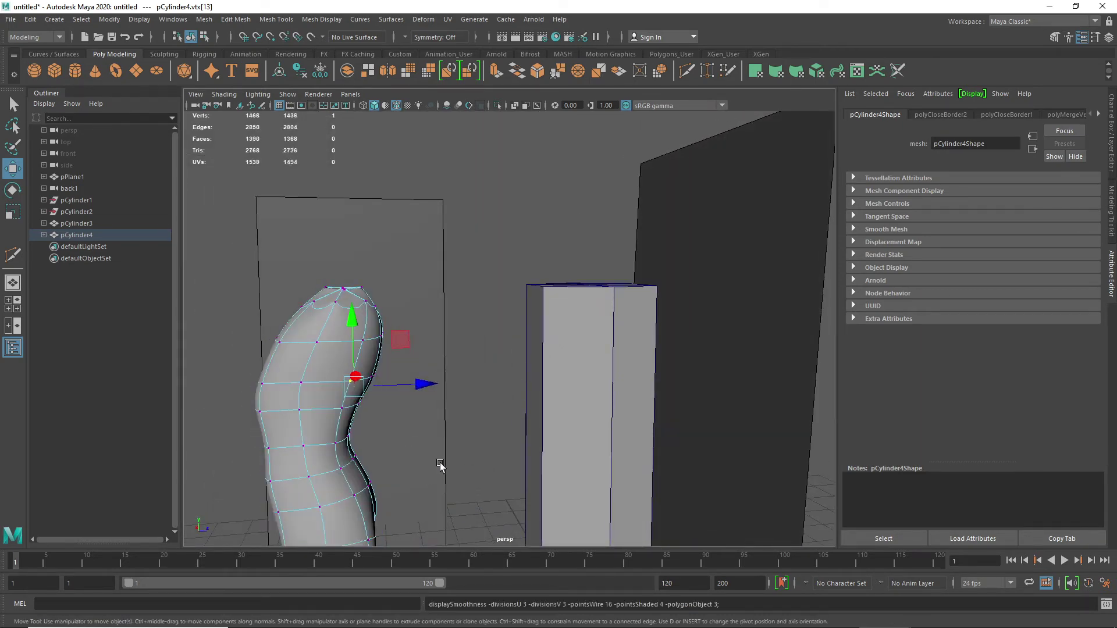
left_click_drag(397, 472, 427, 474, "alt")
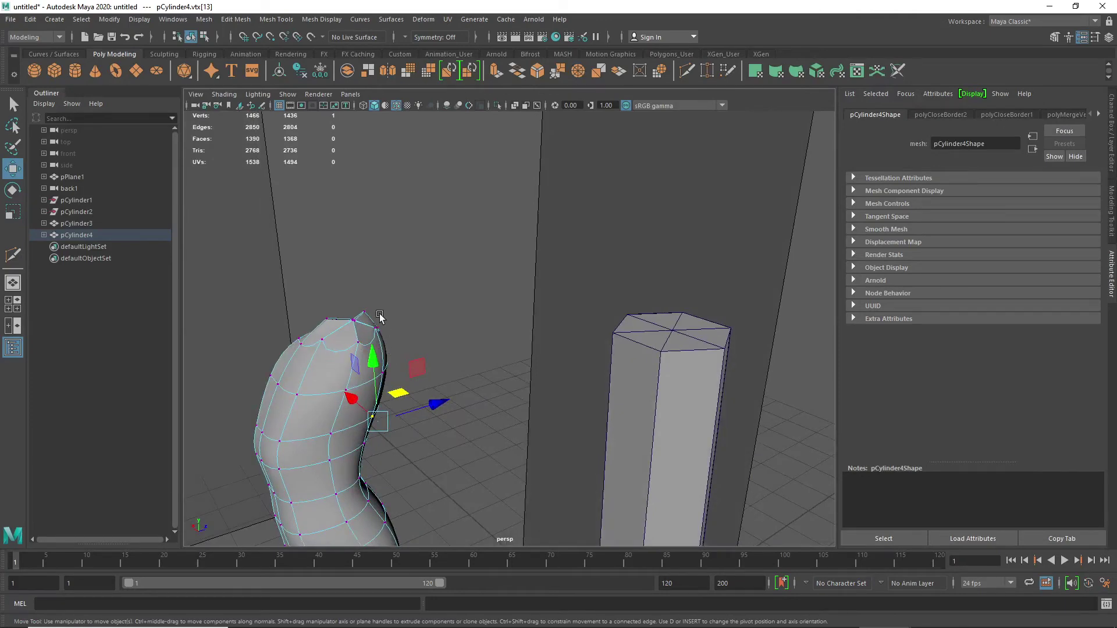
left_click_drag(329, 452, 294, 452, "alt")
middle_click_drag(325, 536, 387, 342, "alt")
left_click_drag(386, 343, 500, 425, "alt")
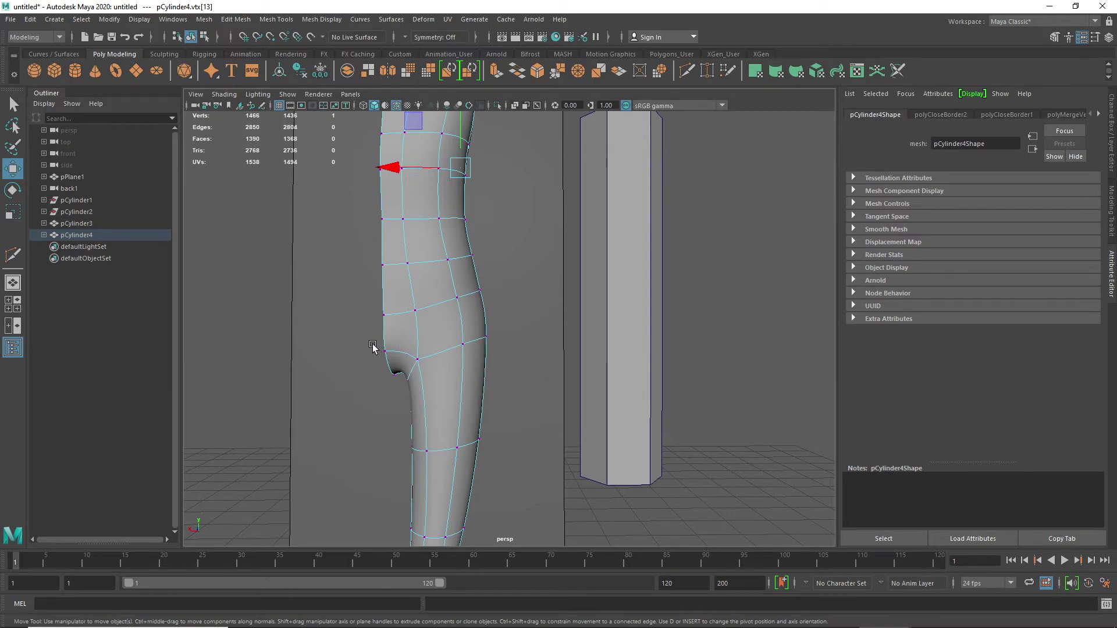
key("space")
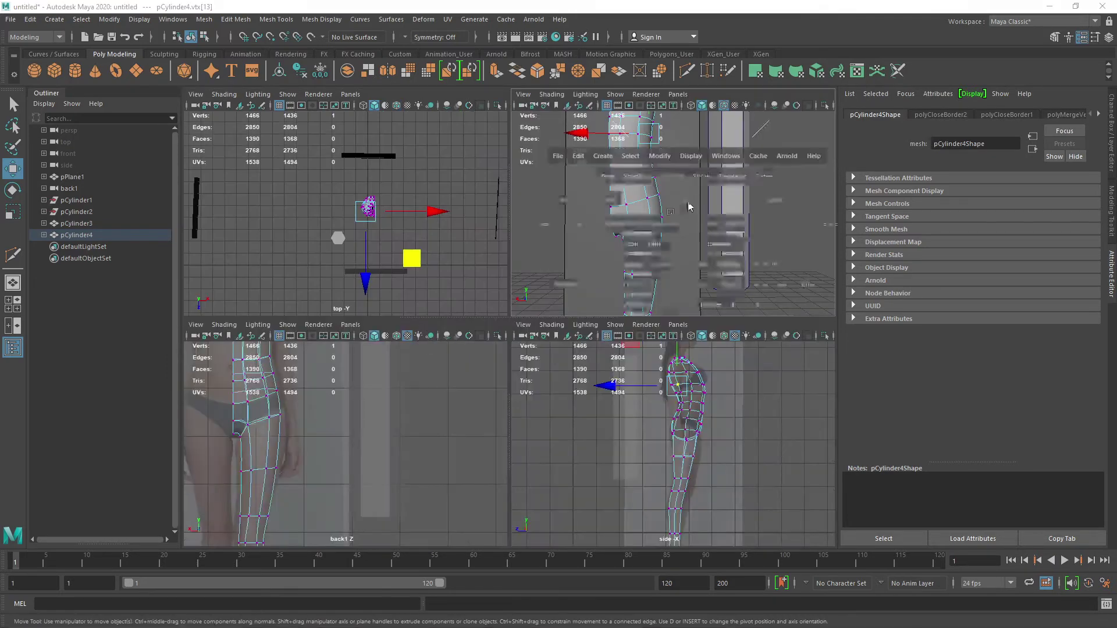
key("space")
key("1")
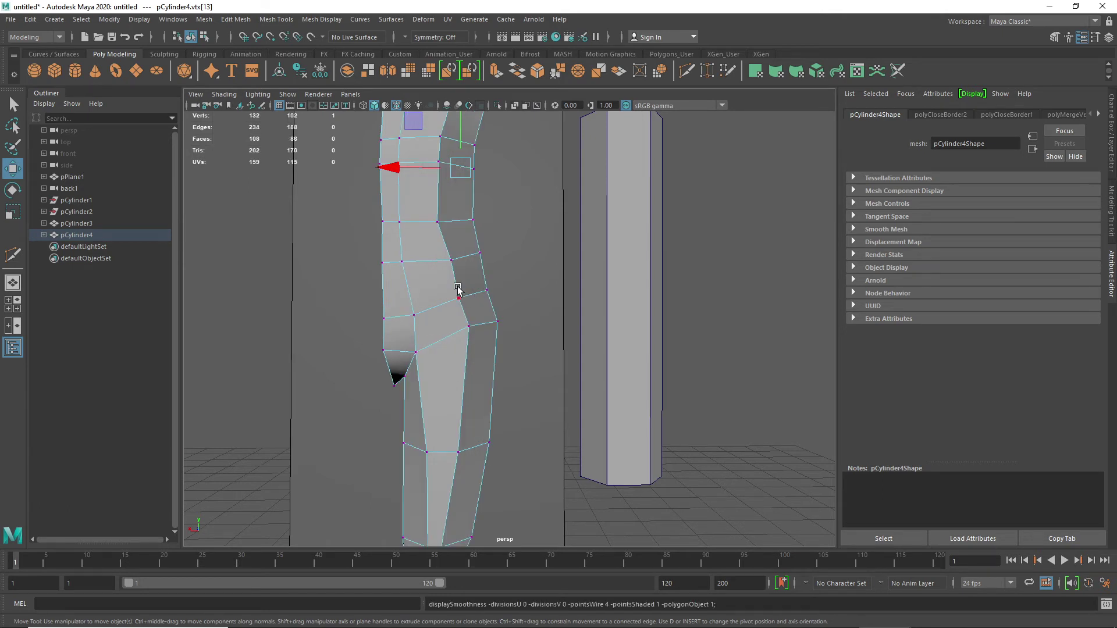
scroll(433, 345, "down", 3)
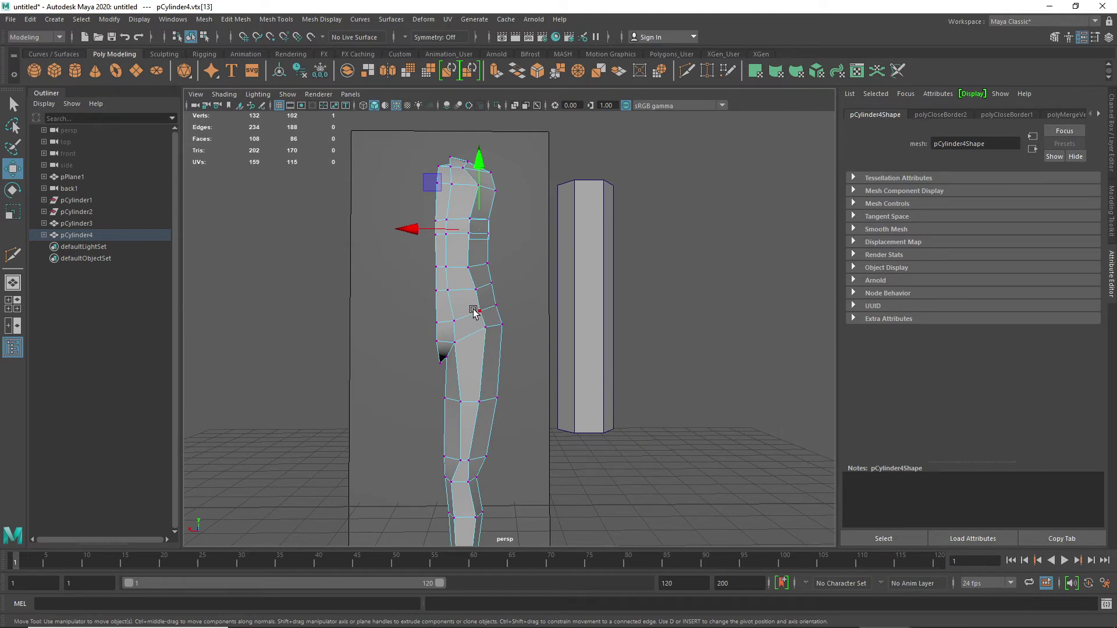
- Dismiss the Creative Cloud update notification and clear the vertex selection on the body
left_click(451, 325)
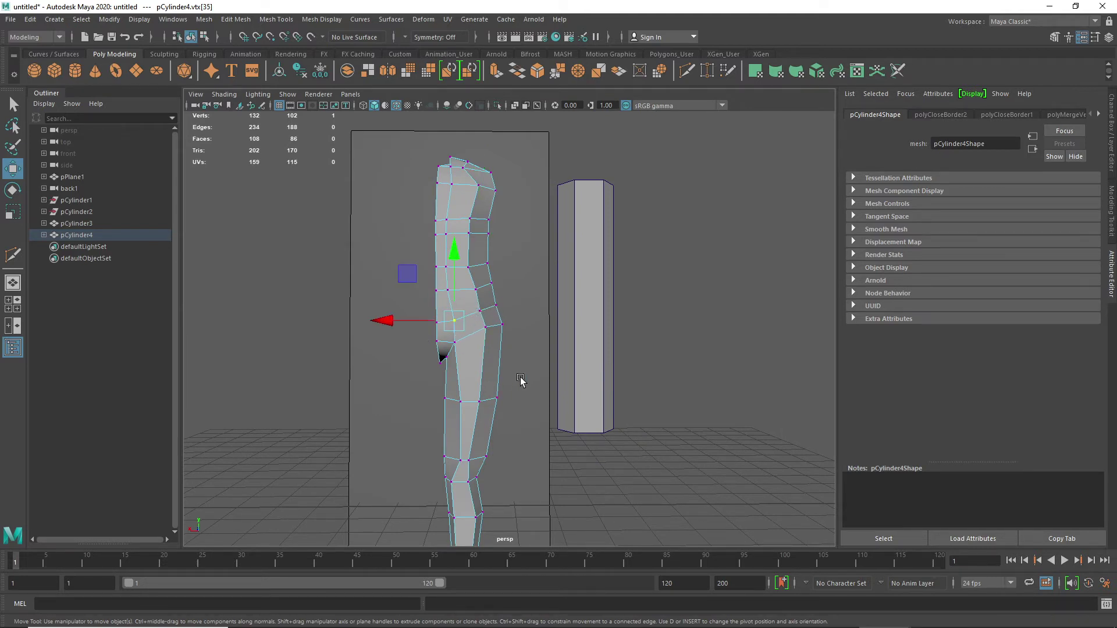
left_click_drag(487, 340, 478, 386, "alt")
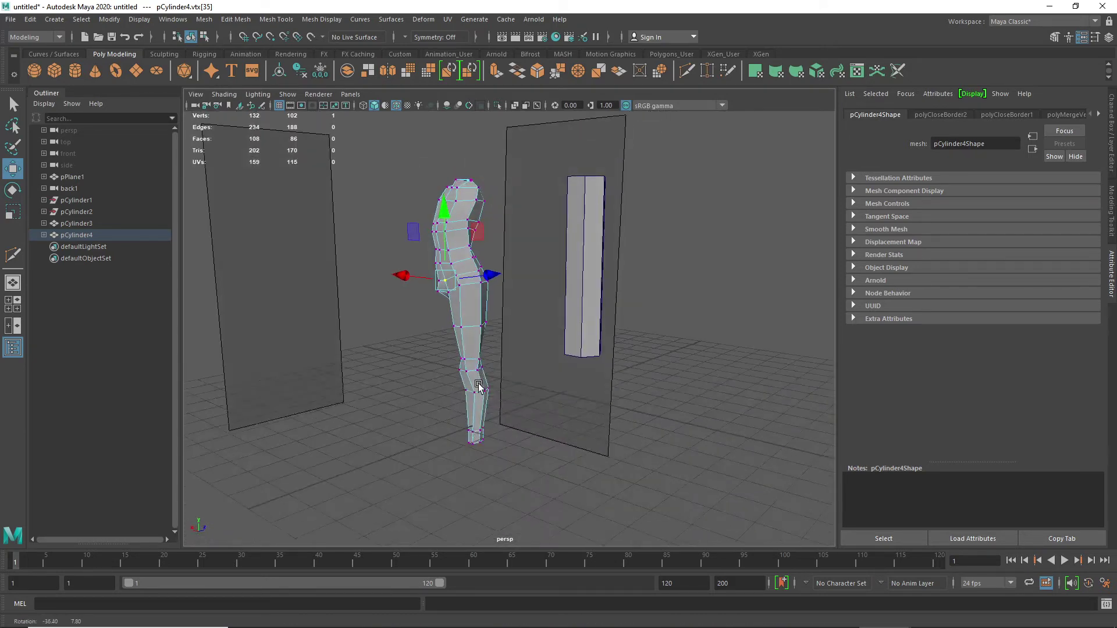
mouse_move(760, 624)
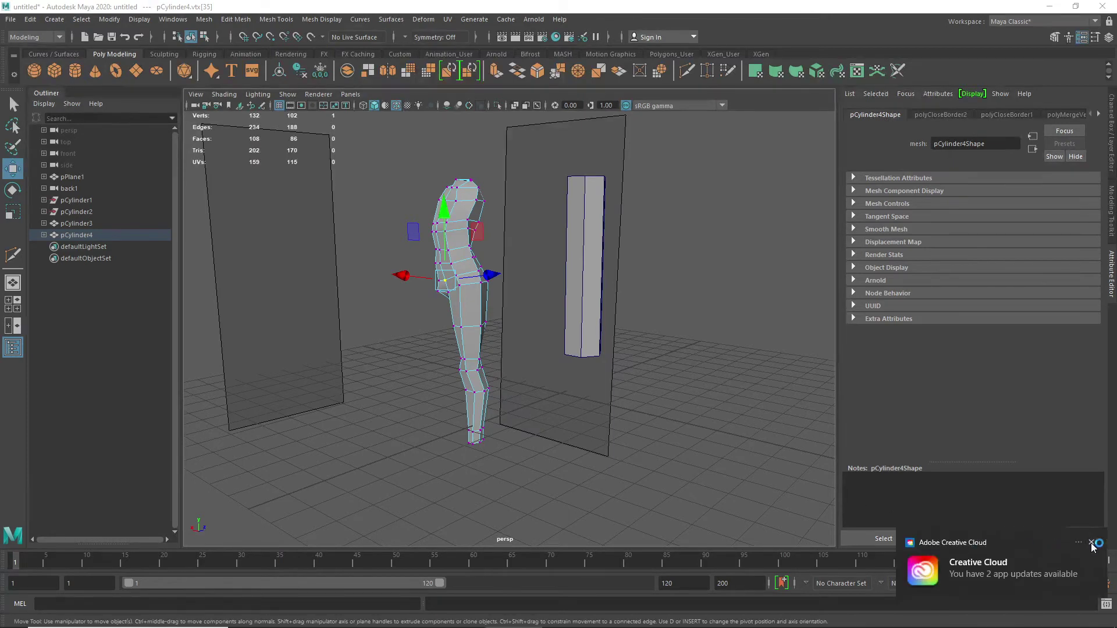
left_click(1091, 543)
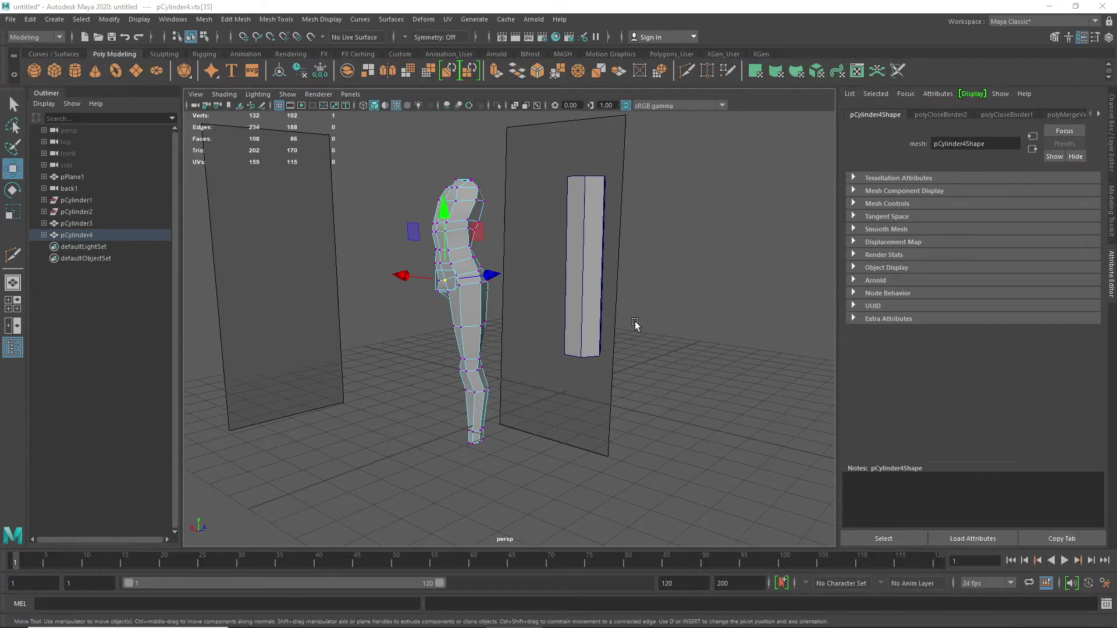
left_click(635, 324)
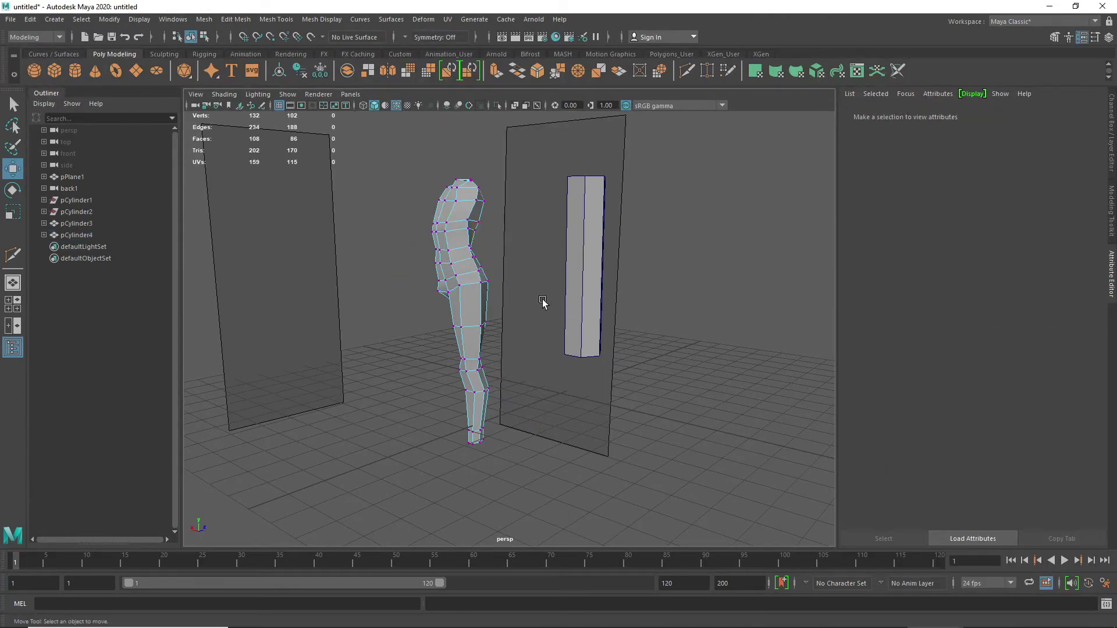
- Switch to object selection and move the separate cylinder horizontally beside the arm in the front reference image, to about -1.05 in X
key("space")
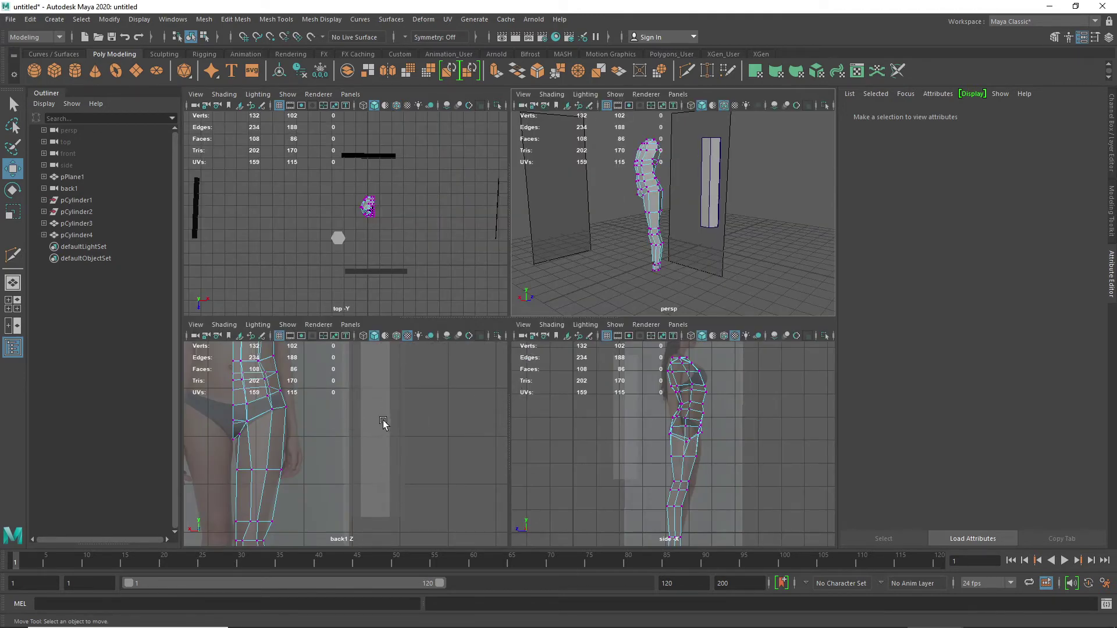
right_click_drag(384, 420, 440, 285)
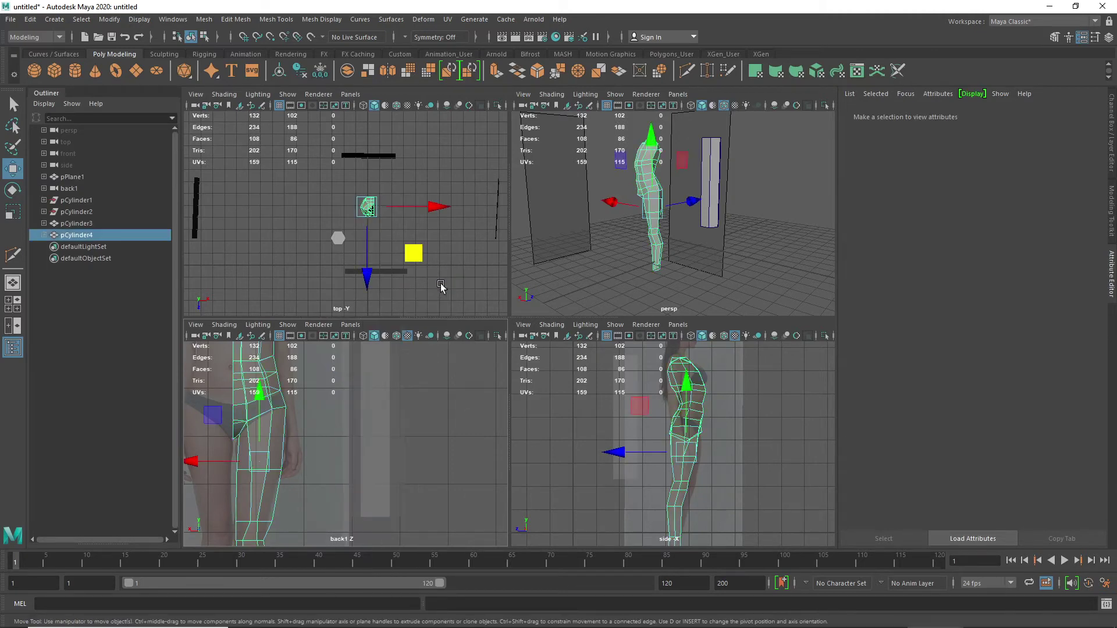
left_click(386, 376)
key("space")
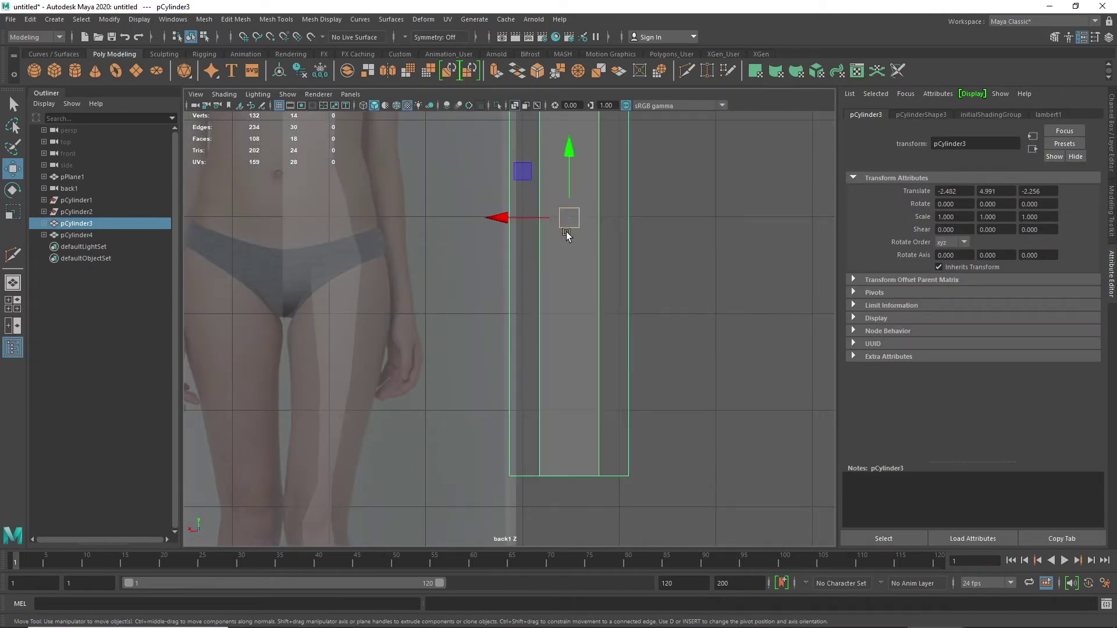
scroll(566, 232, "down", 3)
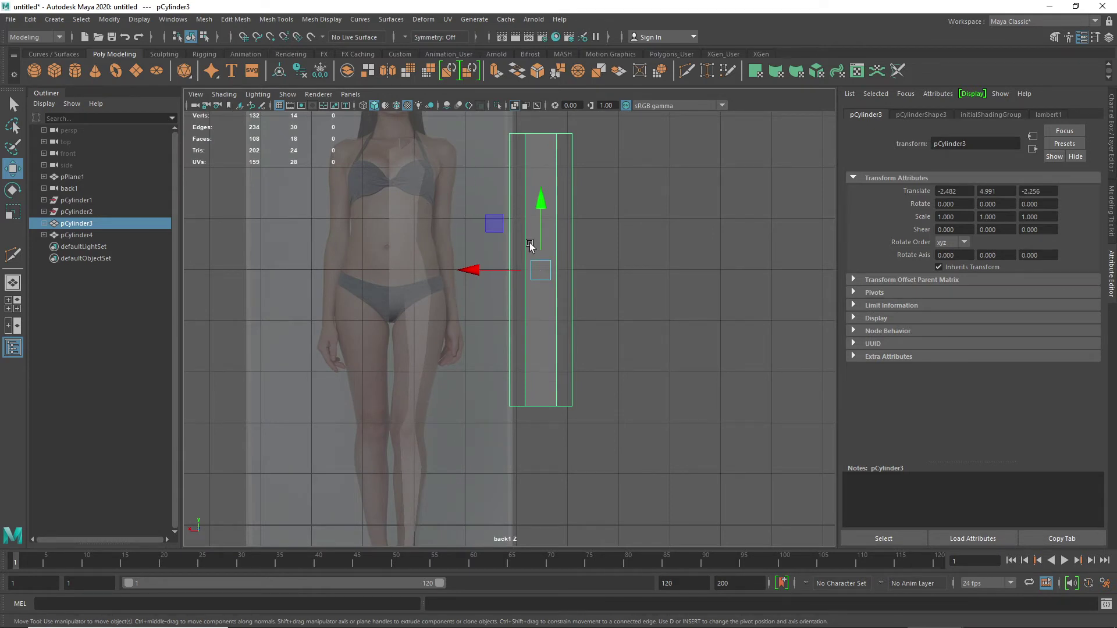
left_click_drag(471, 271, 402, 276)
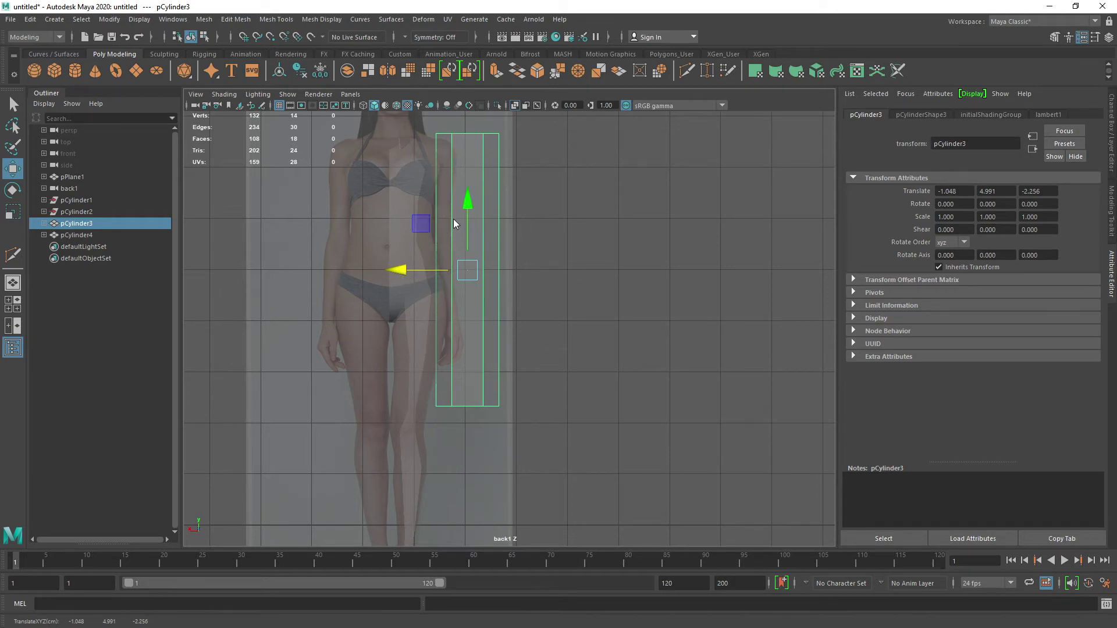
- Insert two edge loops around the arm cylinder with Multi-Cut, one near its upper end and one near its lower end
right_click_drag(453, 219, 445, 198)
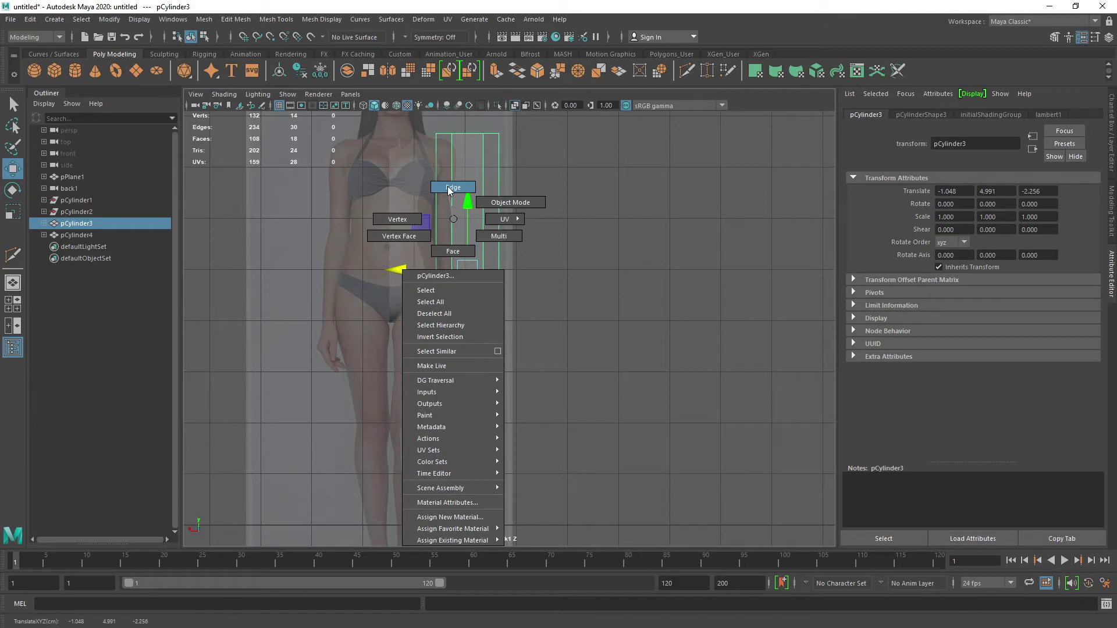
right_click_drag(449, 189, 448, 255)
key("space")
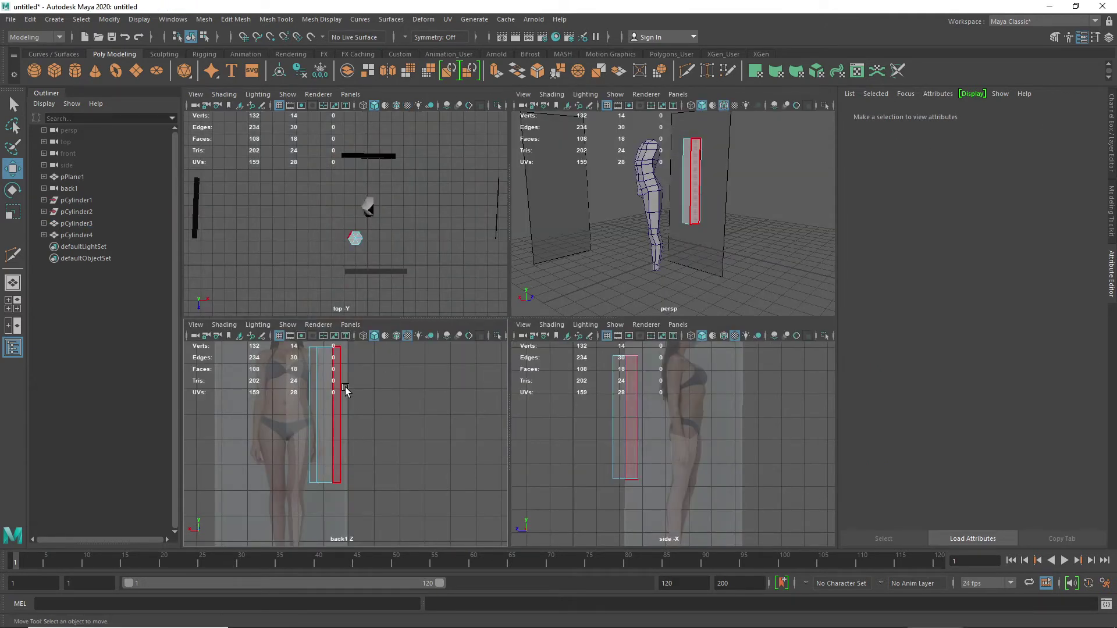
key("space")
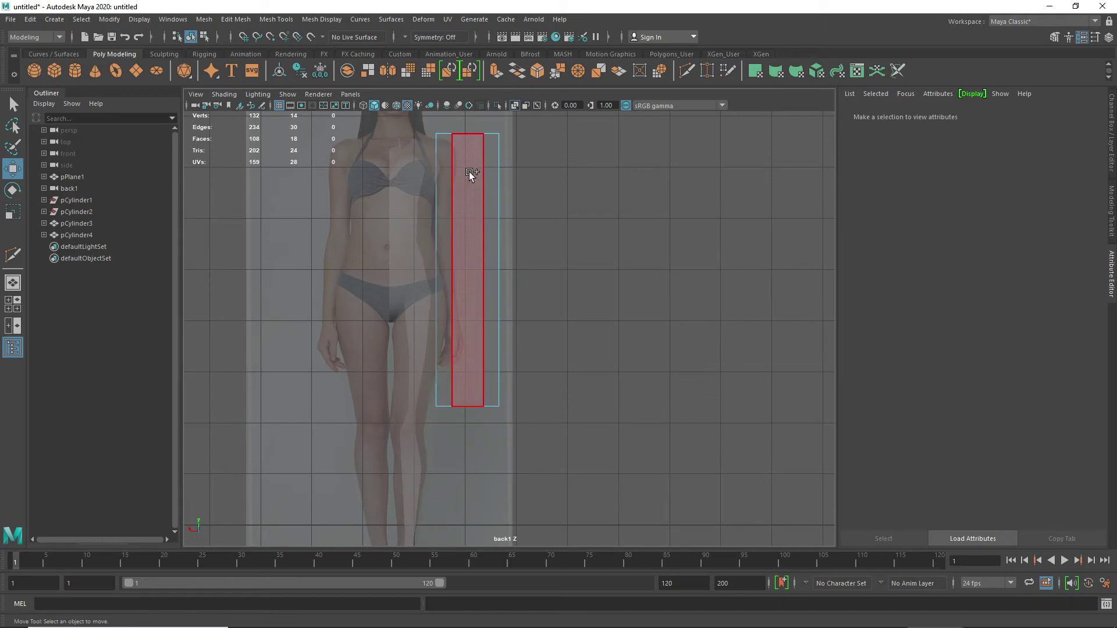
right_click_drag(469, 172, 412, 176, "shift")
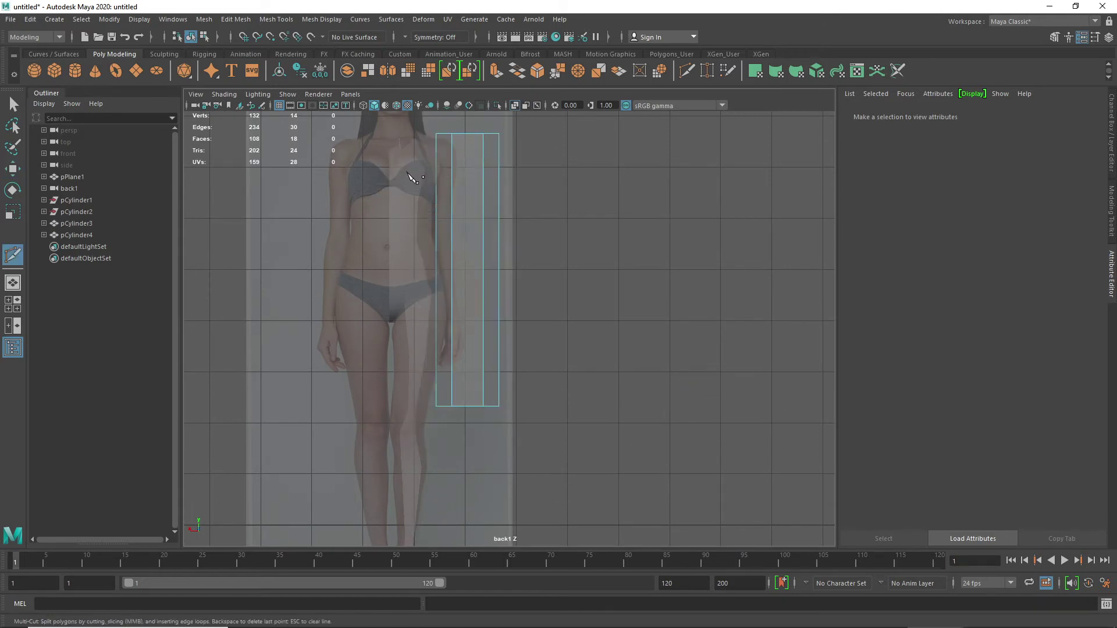
left_click(482, 153, "ctrl")
left_click(495, 388, "ctrl")
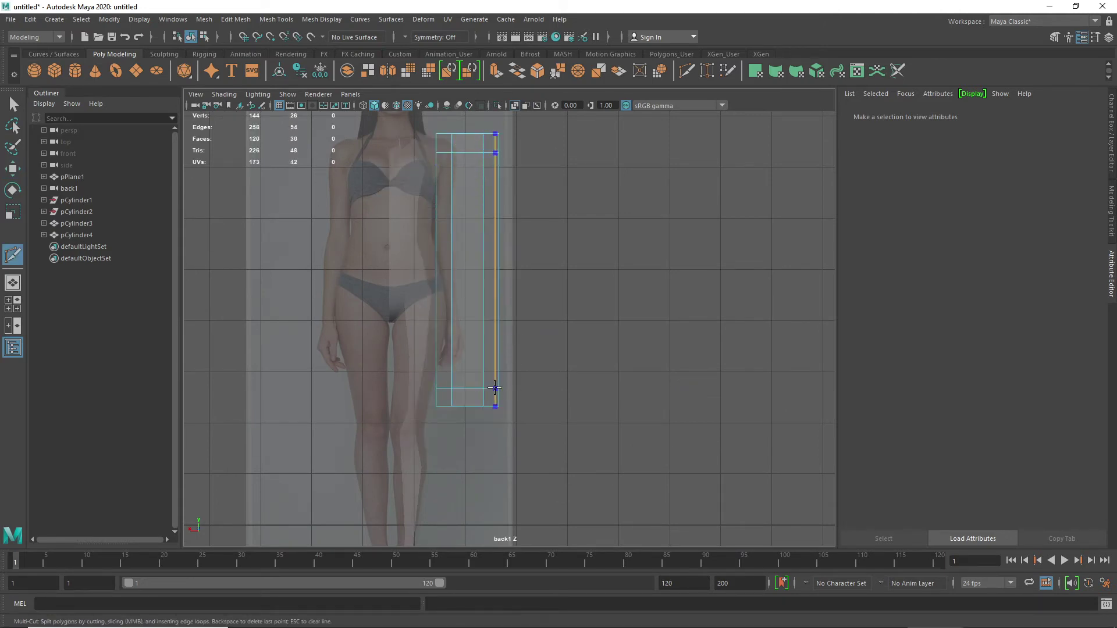
key("w")
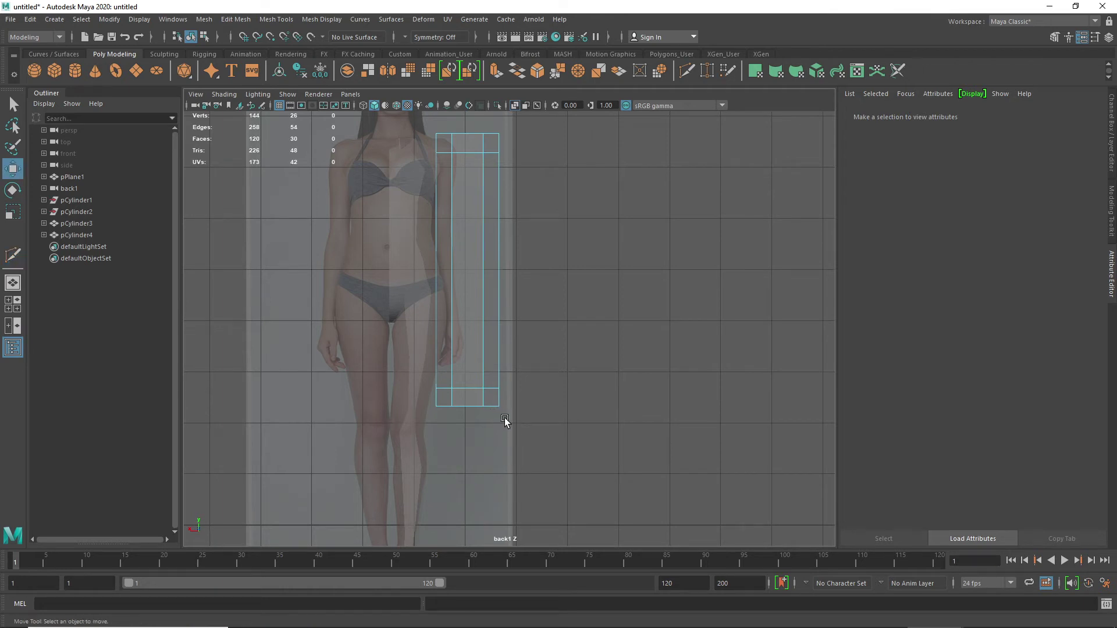
- Delete the cap and narrow side faces at both ends of the arm cylinder, leaving an open tube
right_click(482, 397)
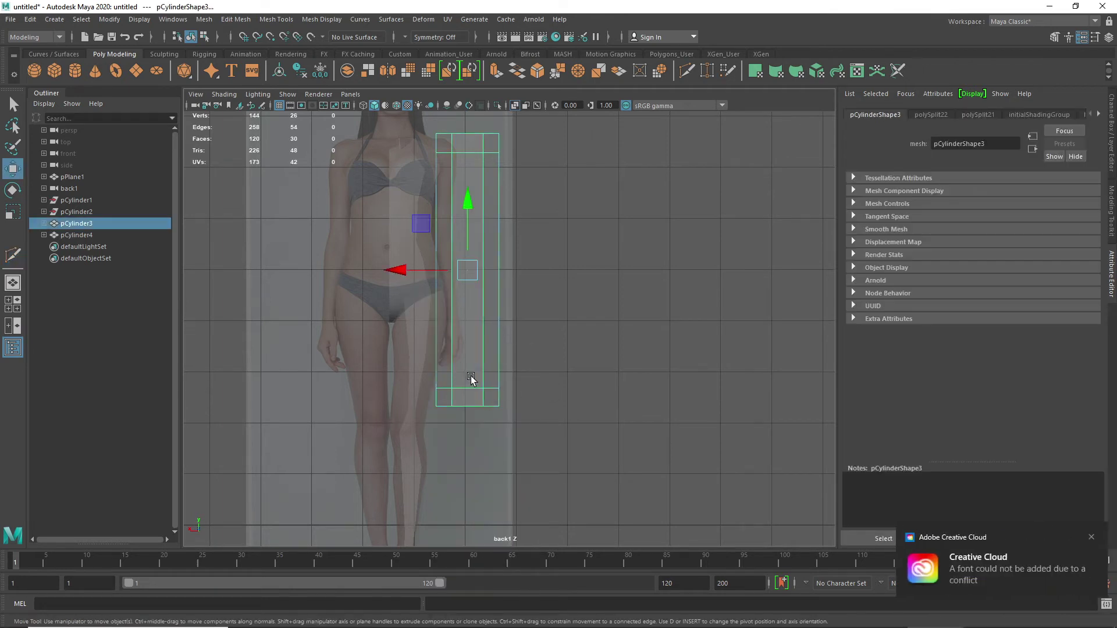
right_click_drag(471, 376, 540, 313)
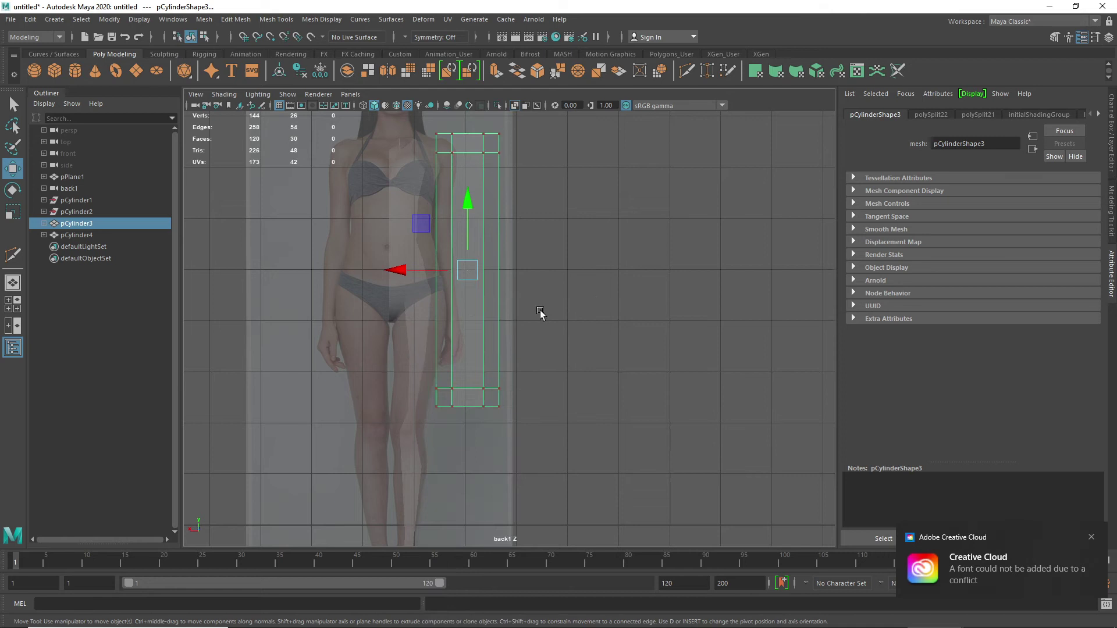
left_click(1091, 537)
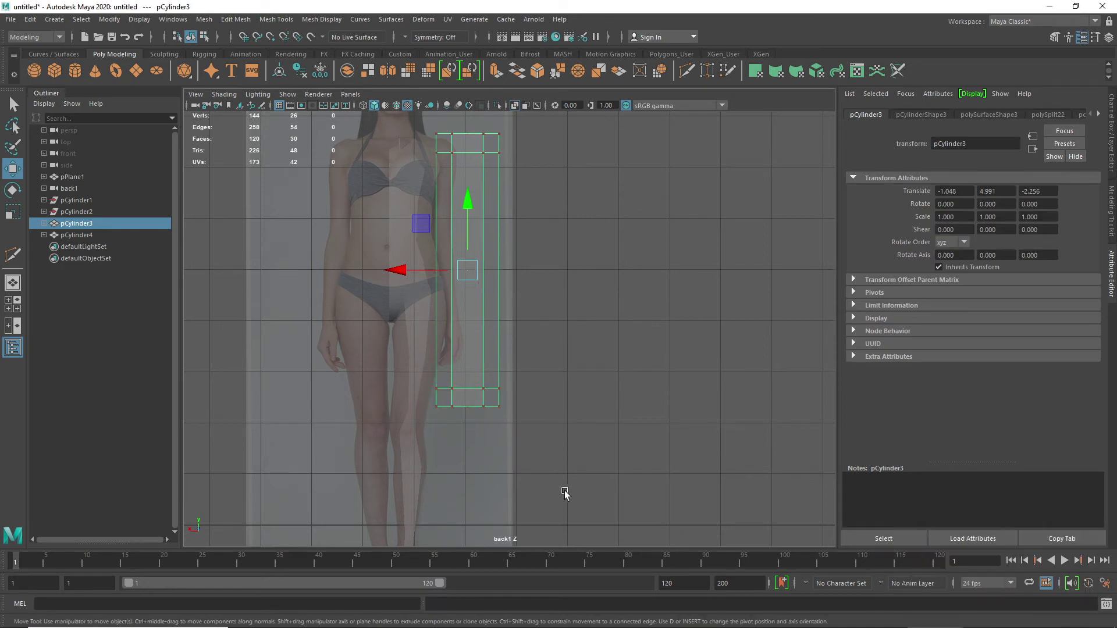
left_click_drag(551, 476, 424, 399)
right_click_drag(455, 405, 459, 339)
left_click_drag(536, 450, 428, 397)
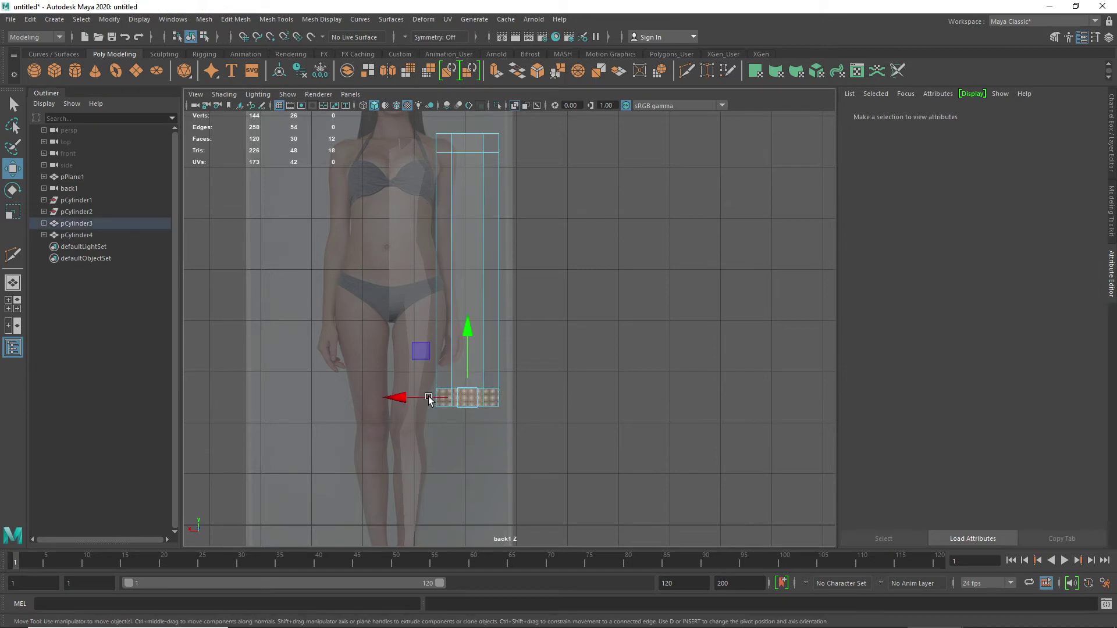
key("Delete")
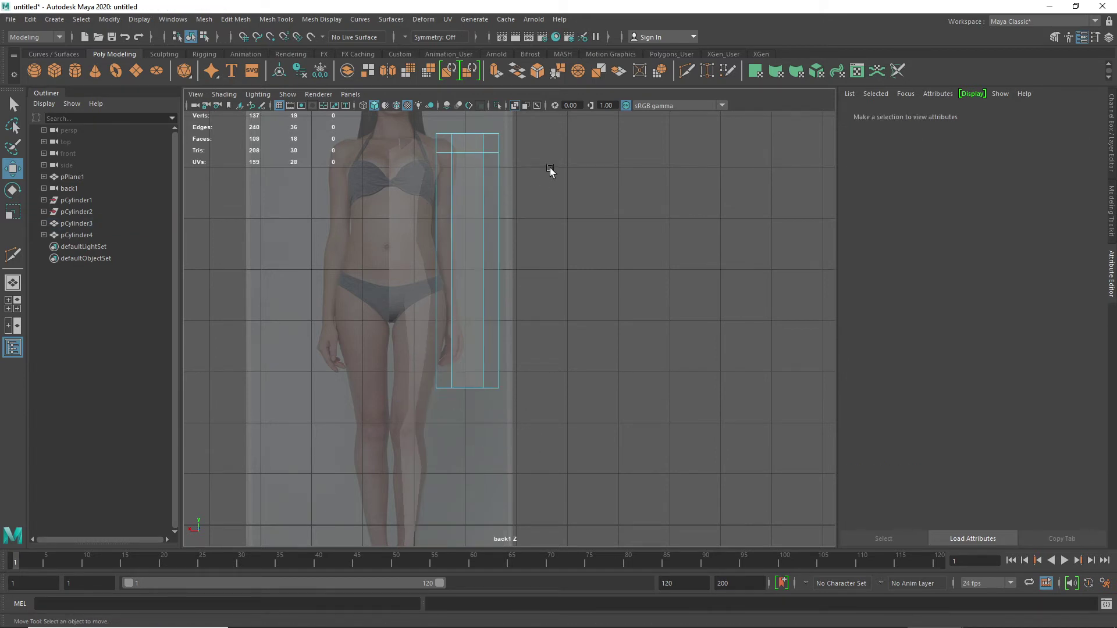
left_click_drag(523, 147, 352, 120)
key("Delete")
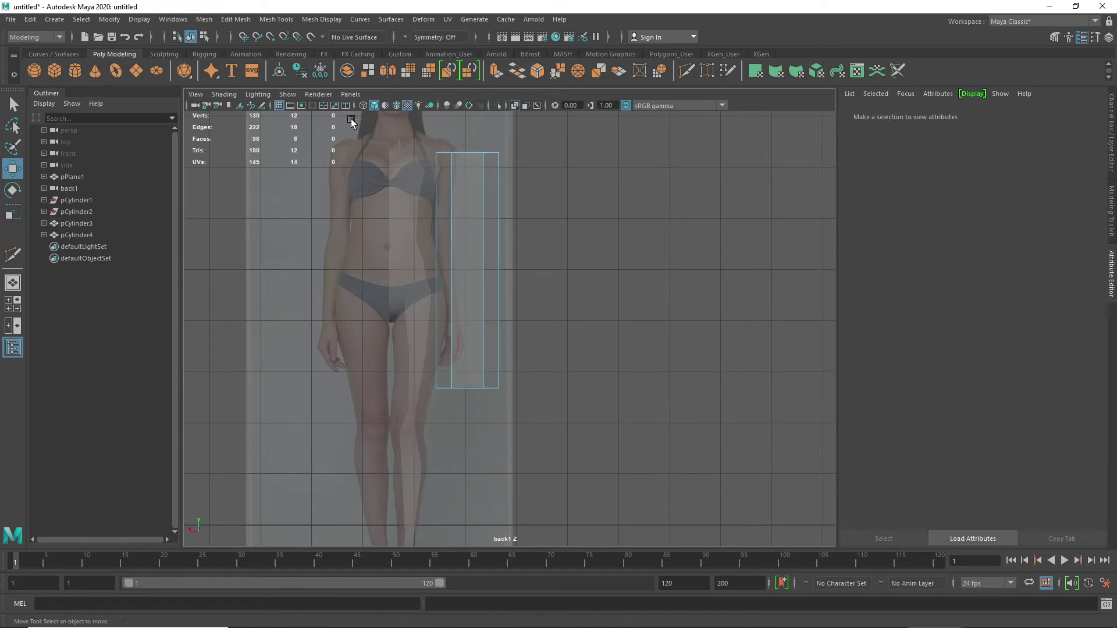
- Scale the tube's upper vertex ring down to the arm's width and move it to the upper arm, just below the shoulder
right_click_drag(481, 196, 446, 196)
left_click_drag(422, 139, 439, 211)
key("e")
key("r")
key("w")
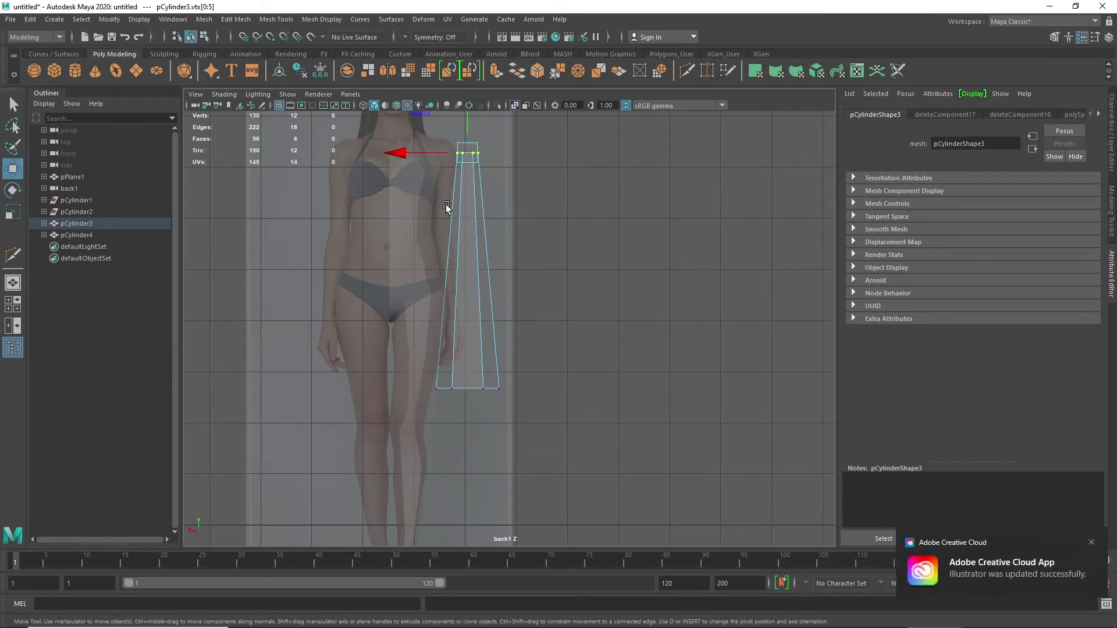
scroll(451, 157, "down", 5)
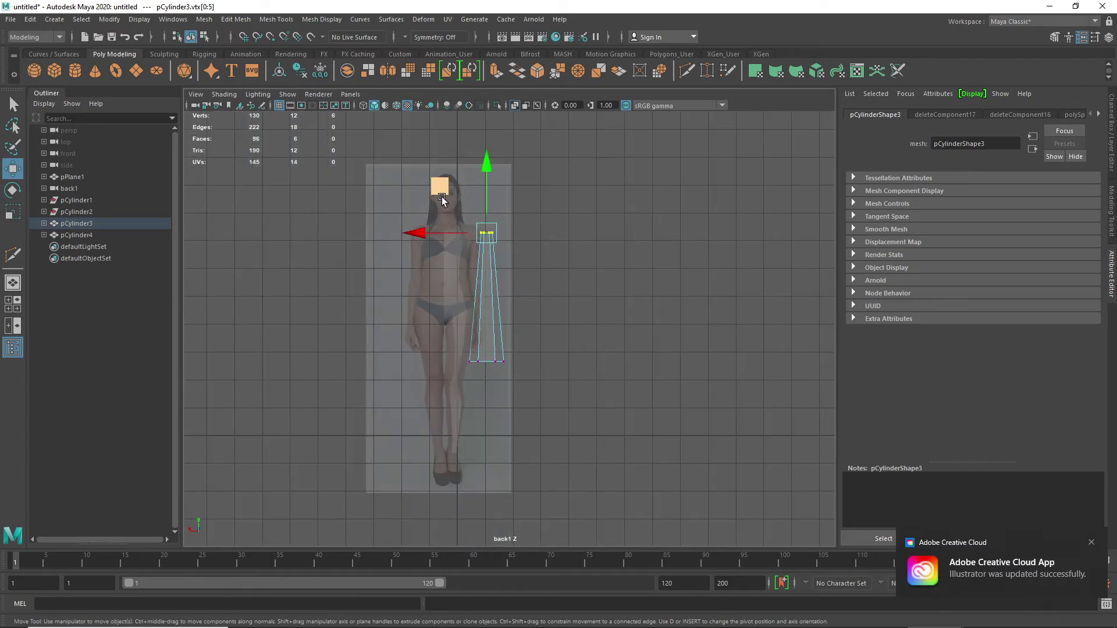
left_click_drag(441, 196, 430, 205)
scroll(481, 334, "up", 3)
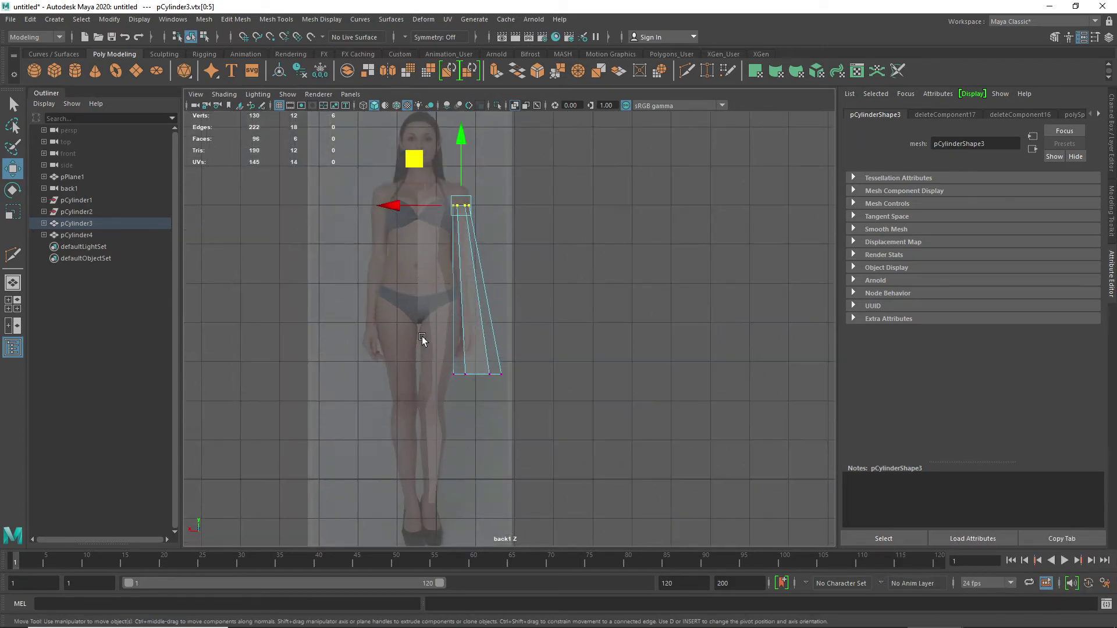
- Move the tube's lower vertex ring up to the wrist in the reference image and scale it down to the arm's width
left_click_drag(425, 341, 422, 274)
key("r")
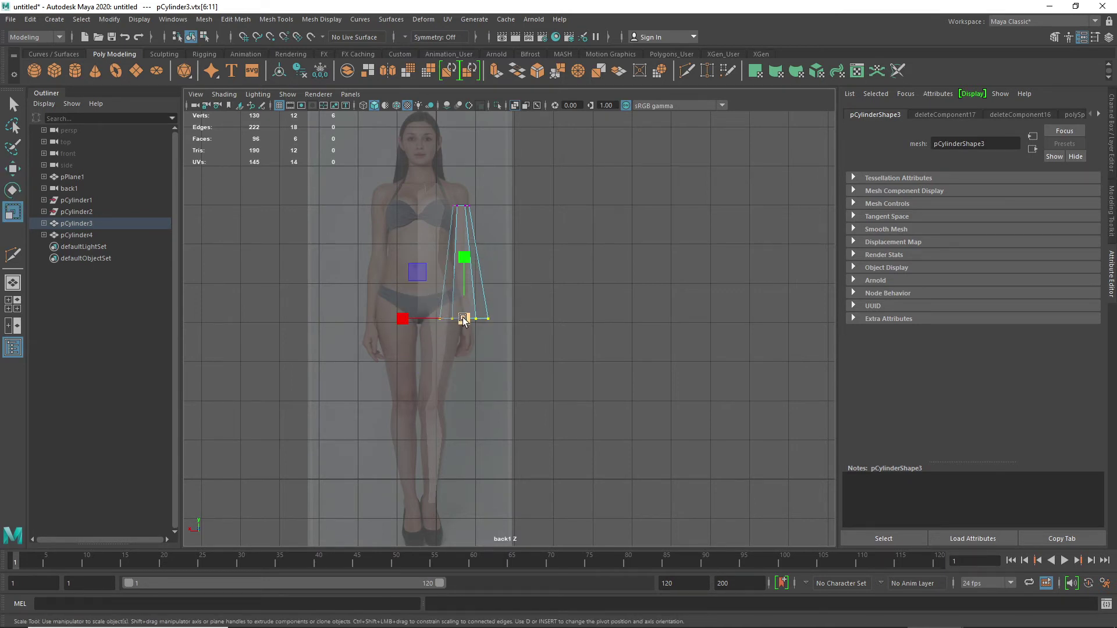
left_click_drag(463, 319, 438, 340)
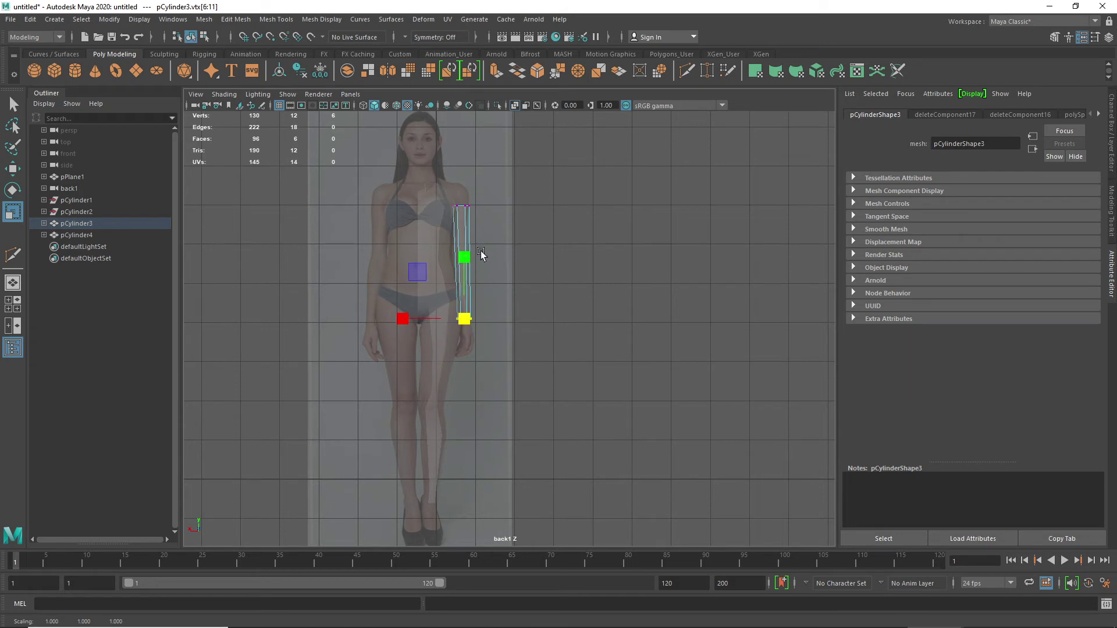
scroll(477, 251, "up", 3)
middle_click_drag(468, 239, 518, 310, "alt")
scroll(518, 309, "up", 3)
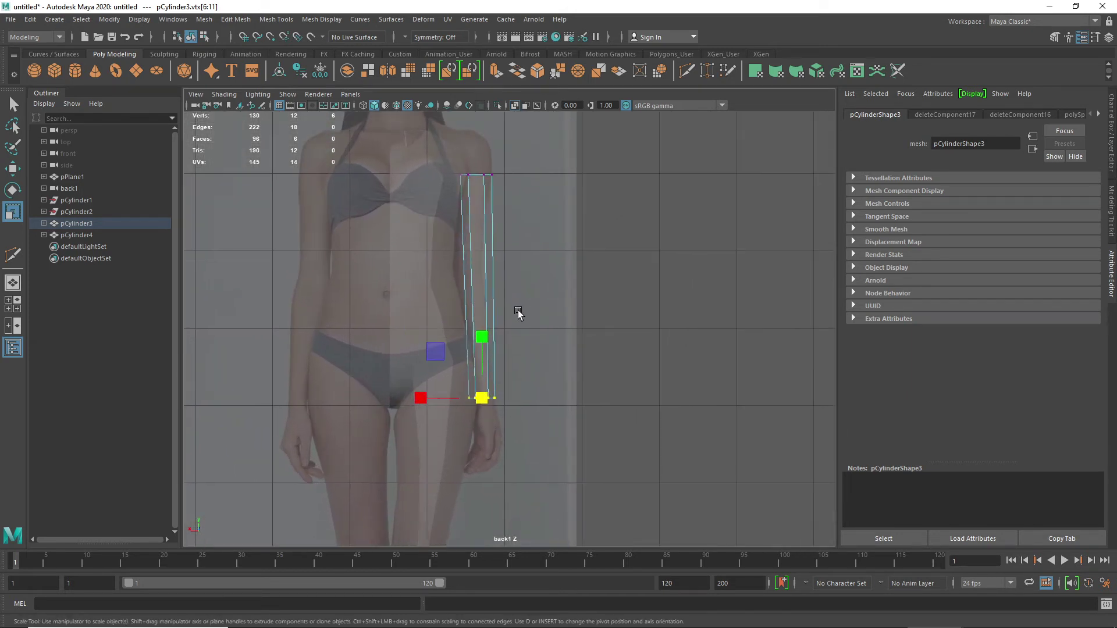
- Insert three edge loops around the arm tube with Multi-Cut: at the elbow, mid upper arm and upper forearm
right_click(483, 295)
right_click(481, 298, "shift")
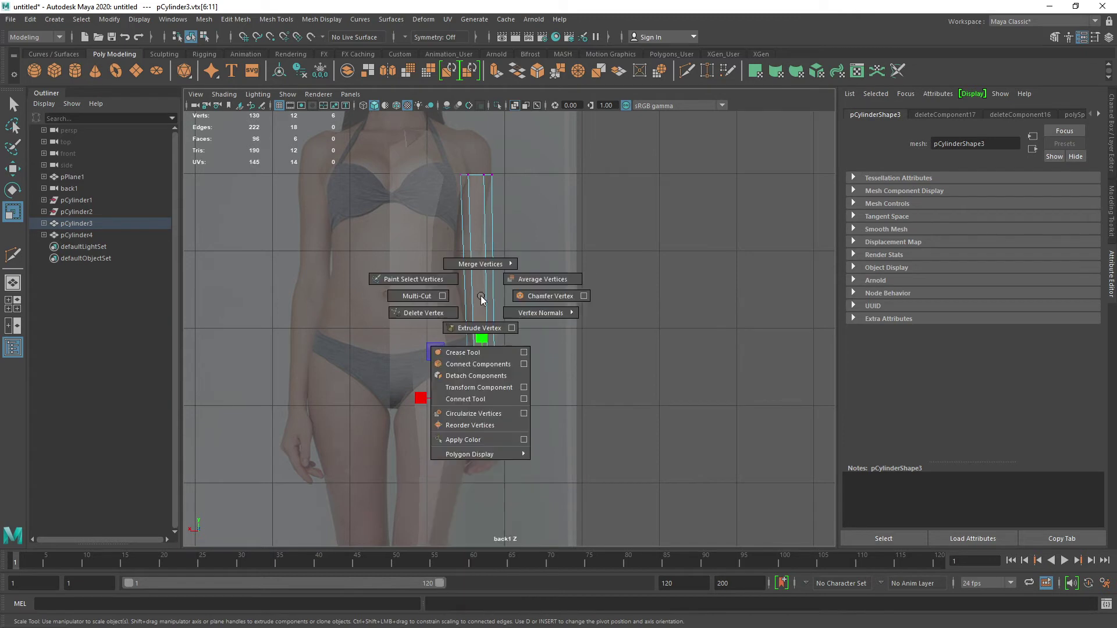
left_click(433, 296)
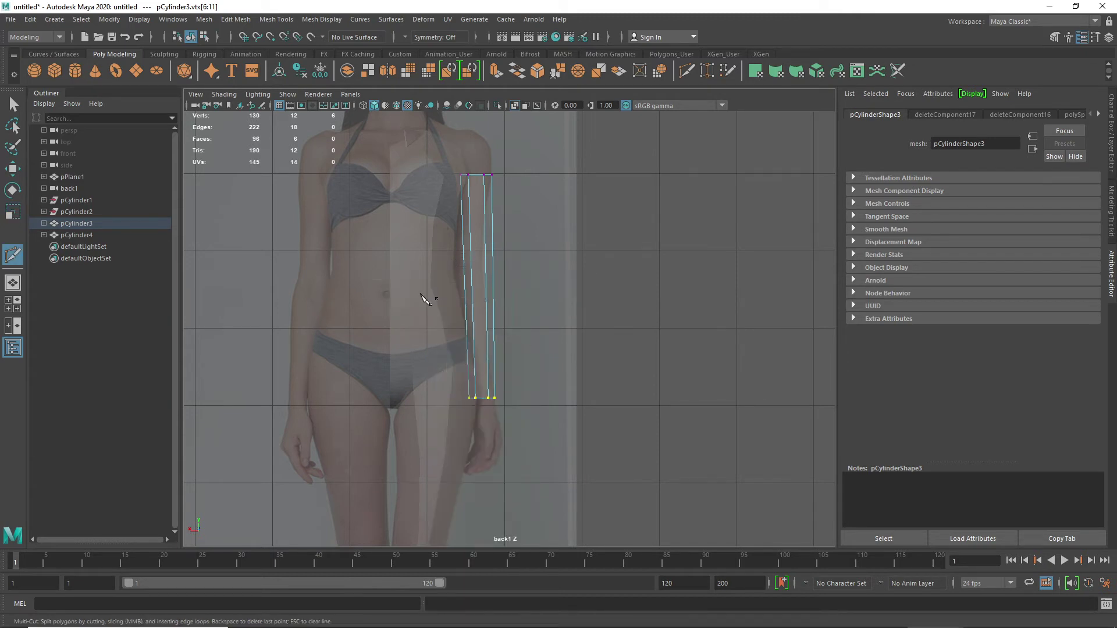
left_click(473, 276, "ctrl")
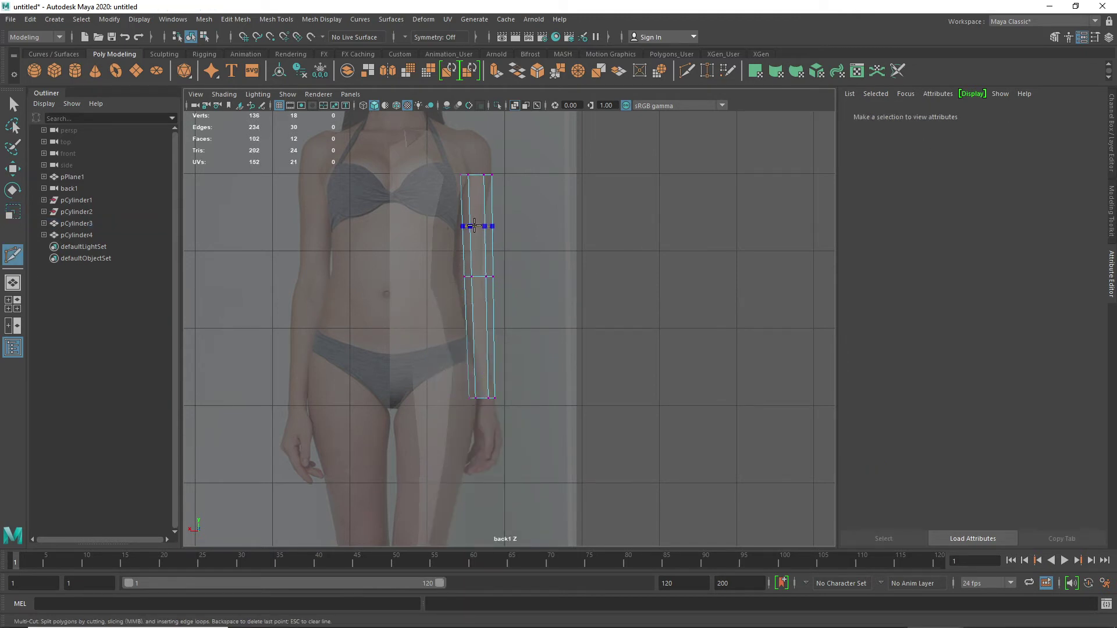
left_click(474, 226, "ctrl")
left_click(479, 316, "ctrl")
- Move the elbow, upper-arm and forearm vertex rings inward so the tube follows the reference arm's bend in the front view
right_click_drag(462, 279, 418, 276)
key("w")
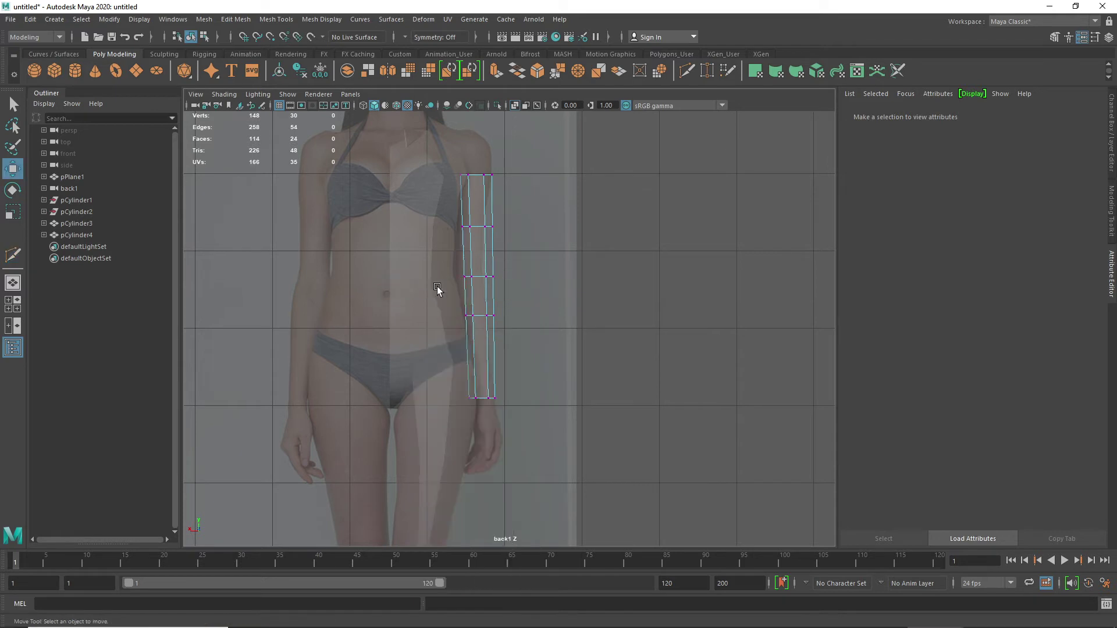
left_click_drag(529, 262, 426, 284)
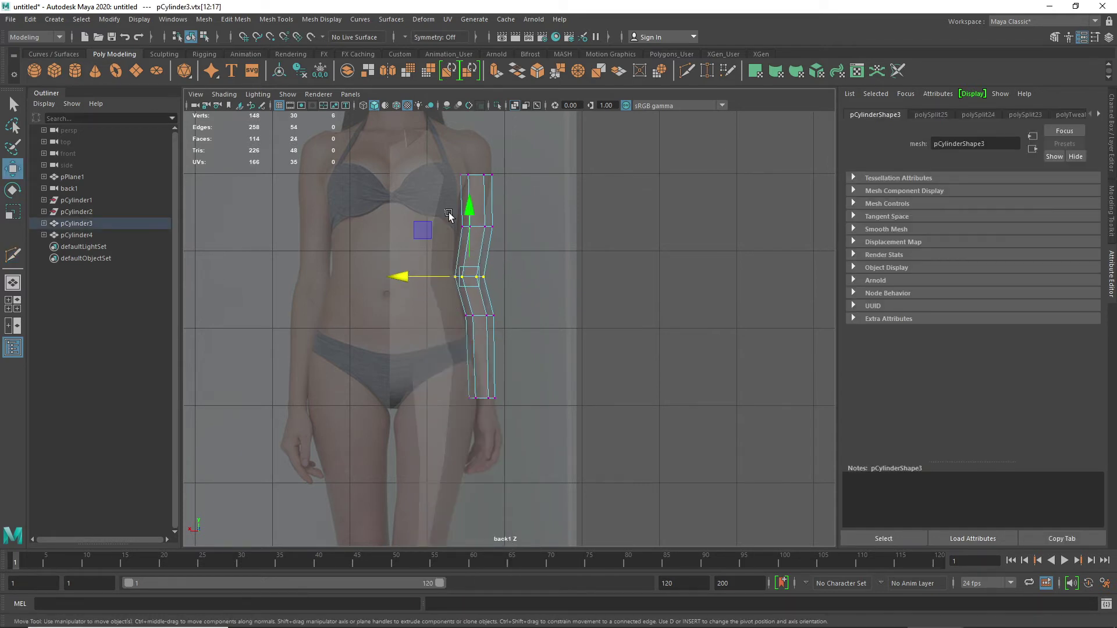
left_click_drag(447, 211, 507, 243)
left_click_drag(410, 226, 404, 227)
left_click_drag(441, 298, 508, 334)
left_click_drag(413, 316, 407, 317)
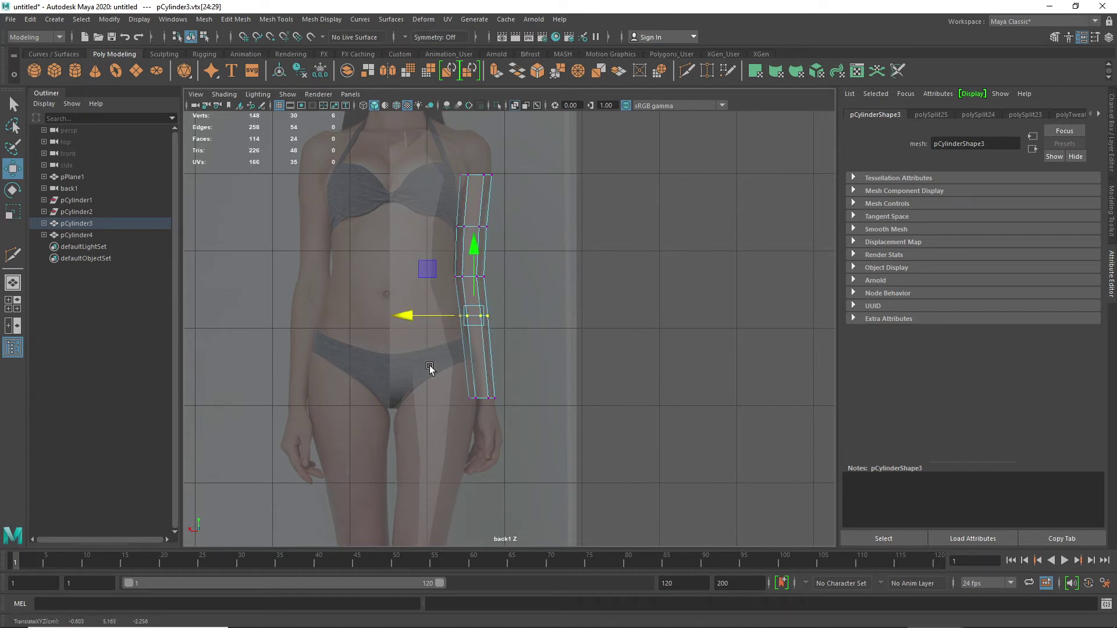
- Scale the wrist vertex ring narrower and shift it slightly outward onto the reference wrist
left_click_drag(452, 386, 530, 438)
key("e")
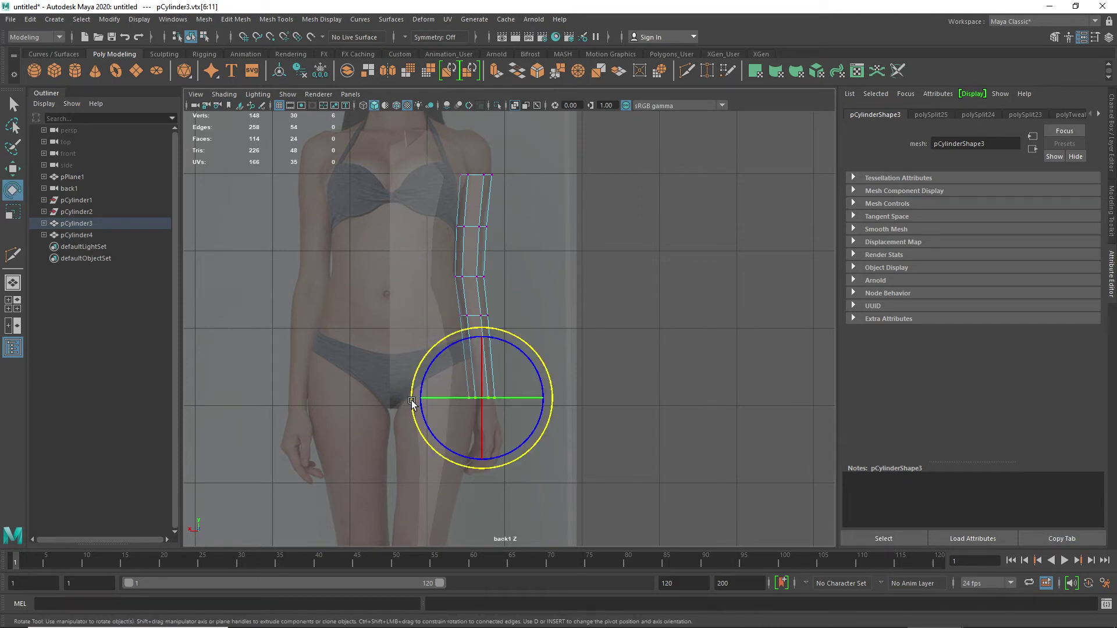
key("r")
mouse_move(422, 397)
left_mouse_down()
mouse_move(442, 399)
mouse_move(423, 399)
left_mouse_up()
key("w")
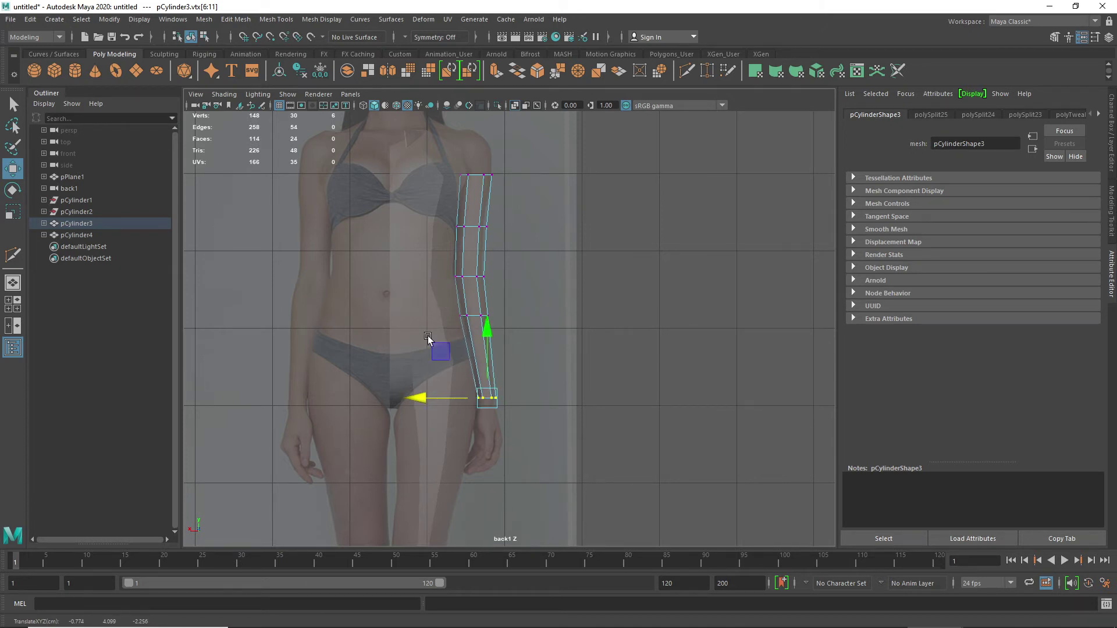
- Shift the mid-upper-arm vertex ring slightly outward to match the reference arm in the front view
scroll(483, 260, "up", 1)
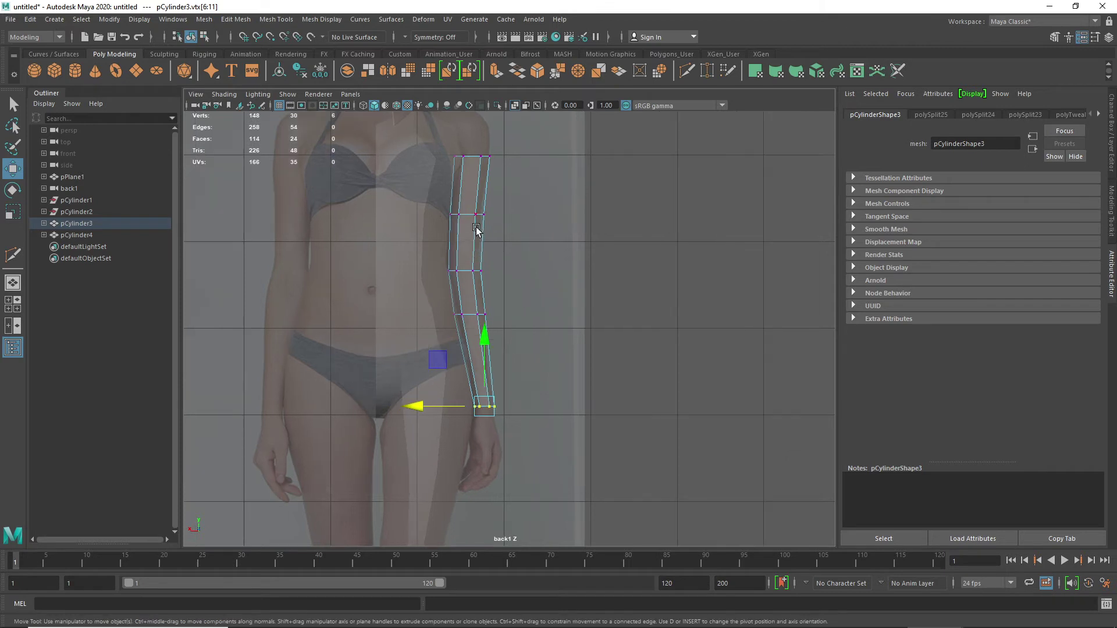
left_click_drag(444, 198, 499, 236)
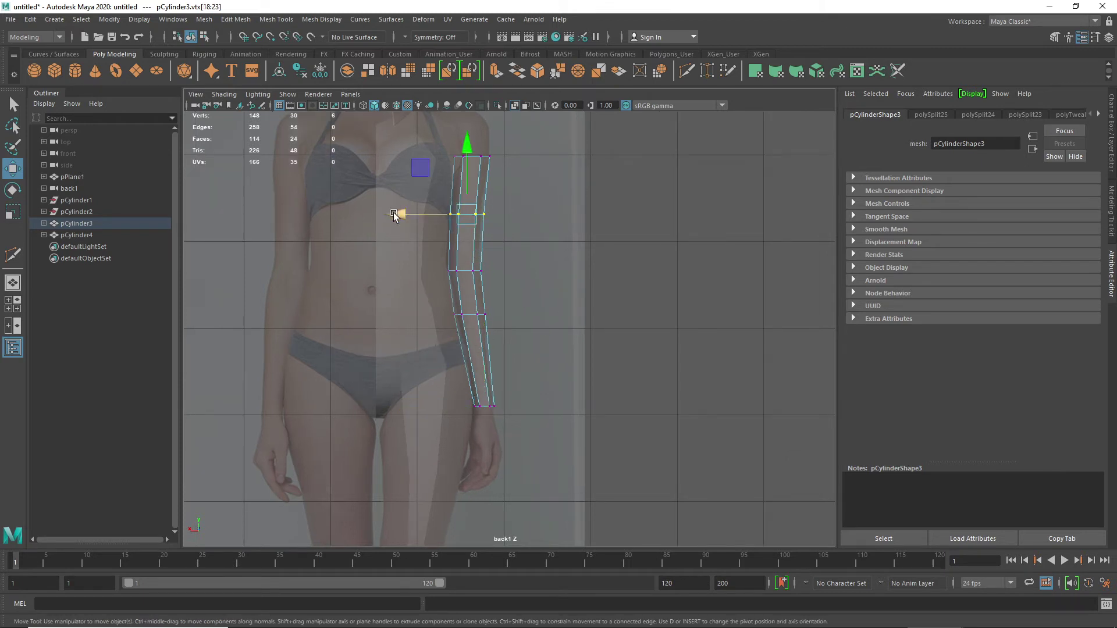
left_click_drag(395, 214, 402, 217)
- Move the whole arm tube in depth onto the reference figure's arm in the side view
key("space")
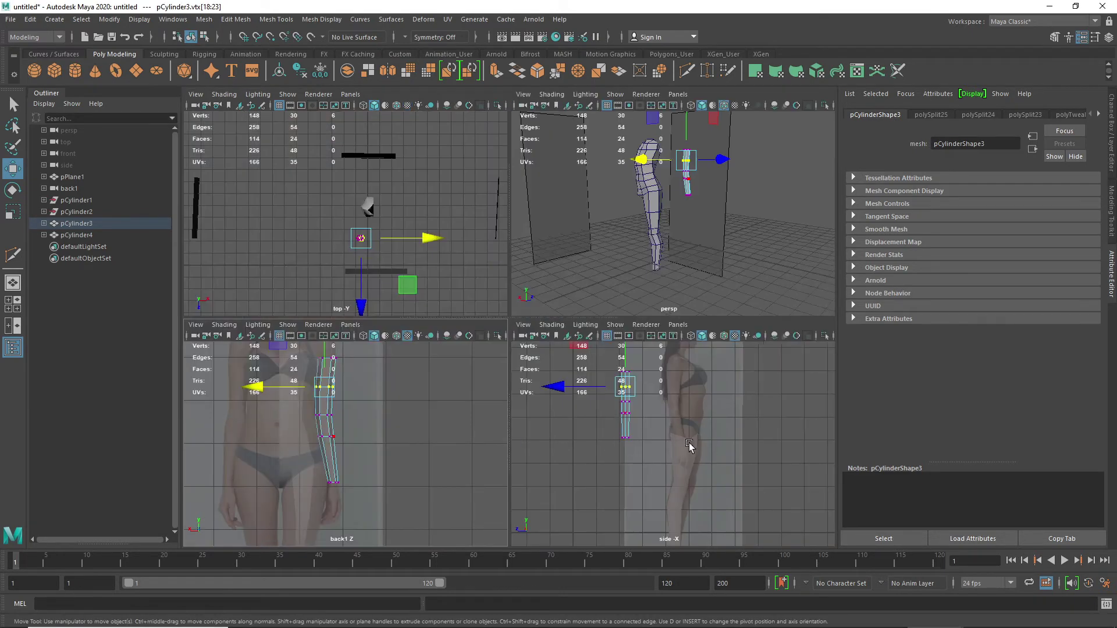
key("space")
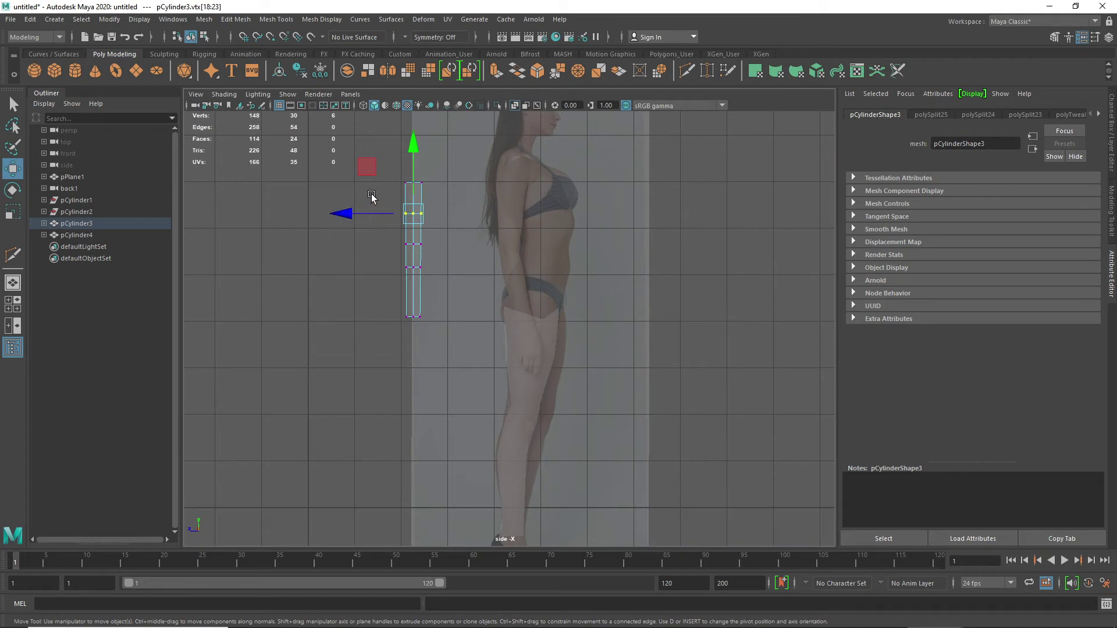
right_click_drag(407, 257, 445, 217)
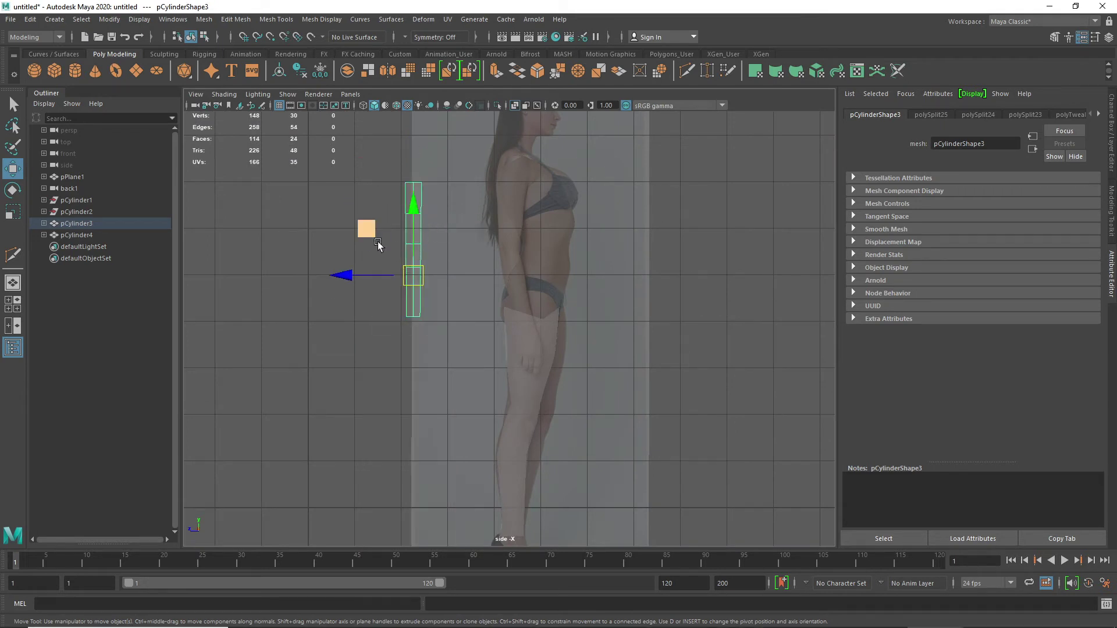
left_click_drag(347, 275, 447, 275)
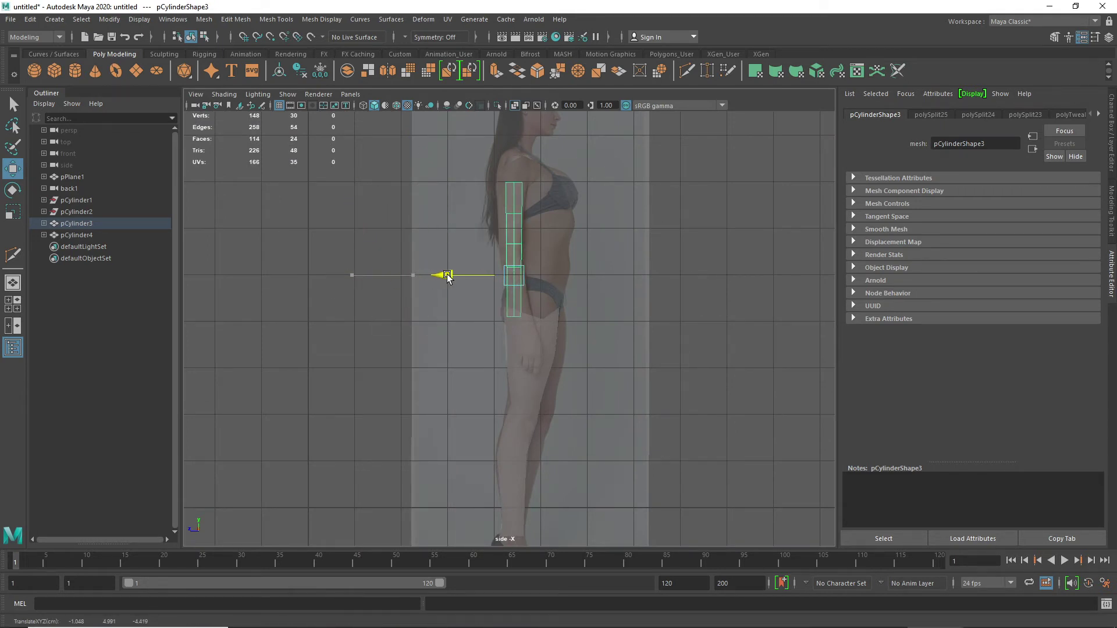
- Move the wrist vertex ring forward in the side view to line up with the reference forearm
right_click_drag(500, 282, 519, 276)
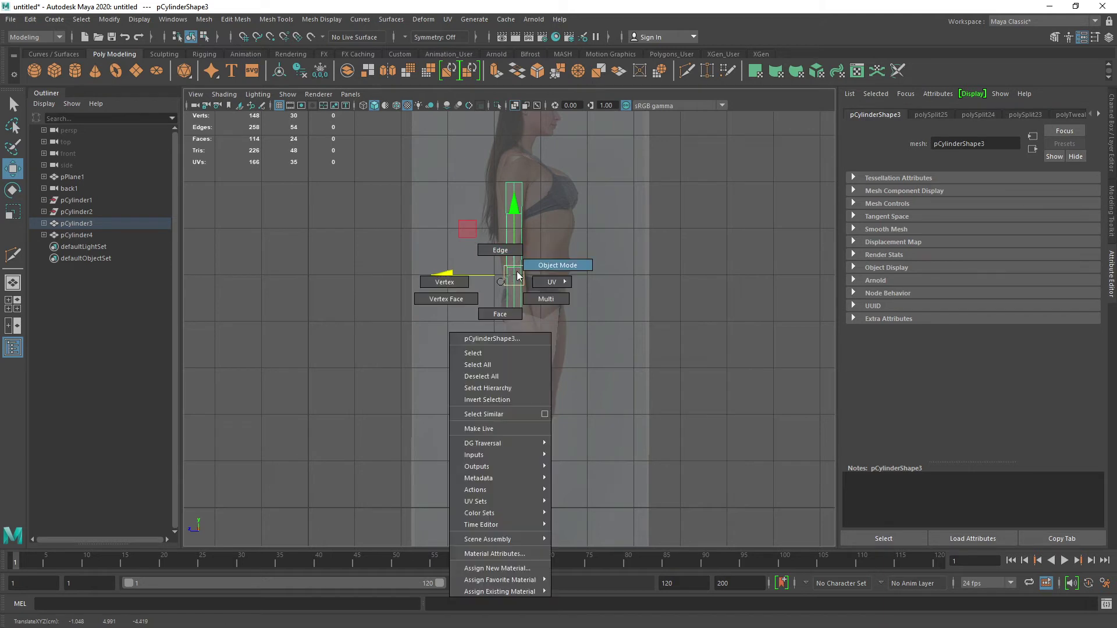
right_click_drag(511, 260, 488, 284)
left_click_drag(492, 171, 534, 198)
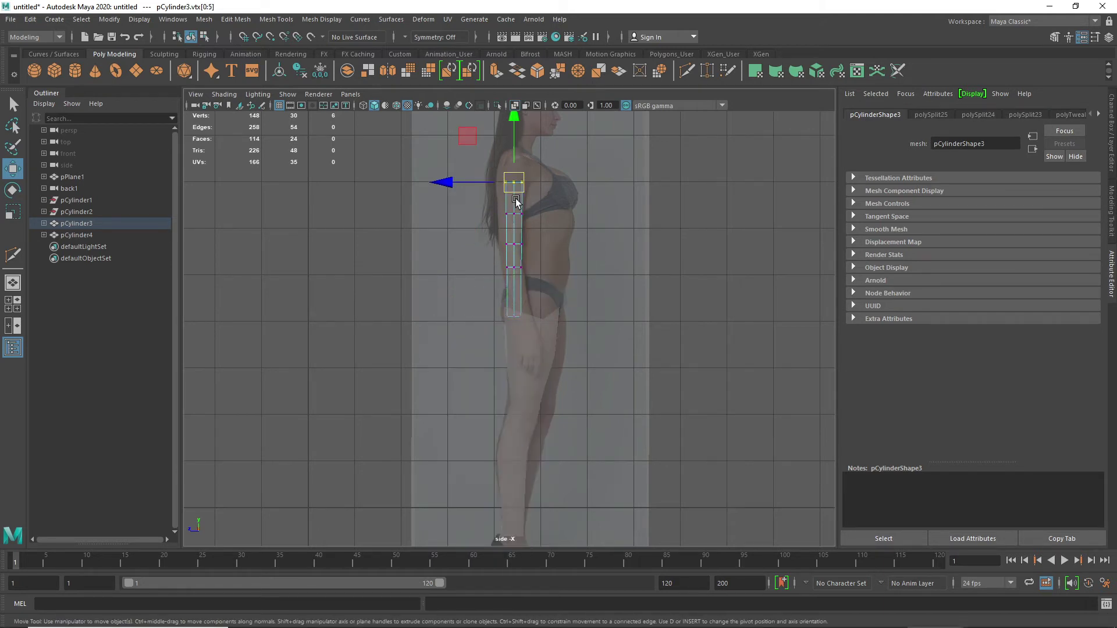
scroll(517, 189, "up", 3)
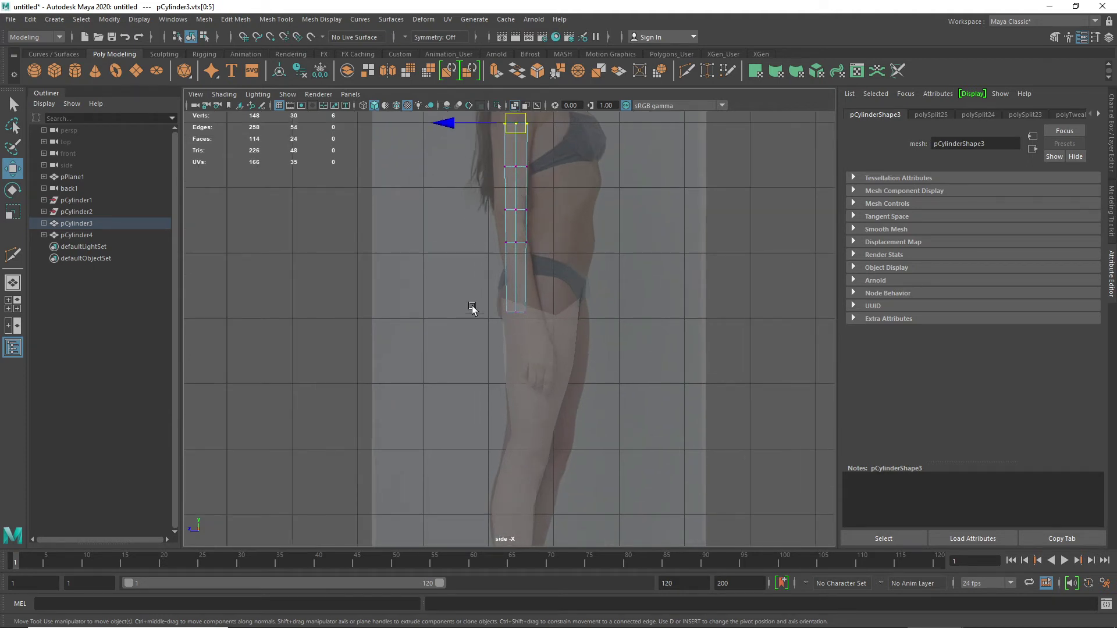
left_click_drag(472, 307, 552, 331)
left_click_drag(453, 313, 467, 314)
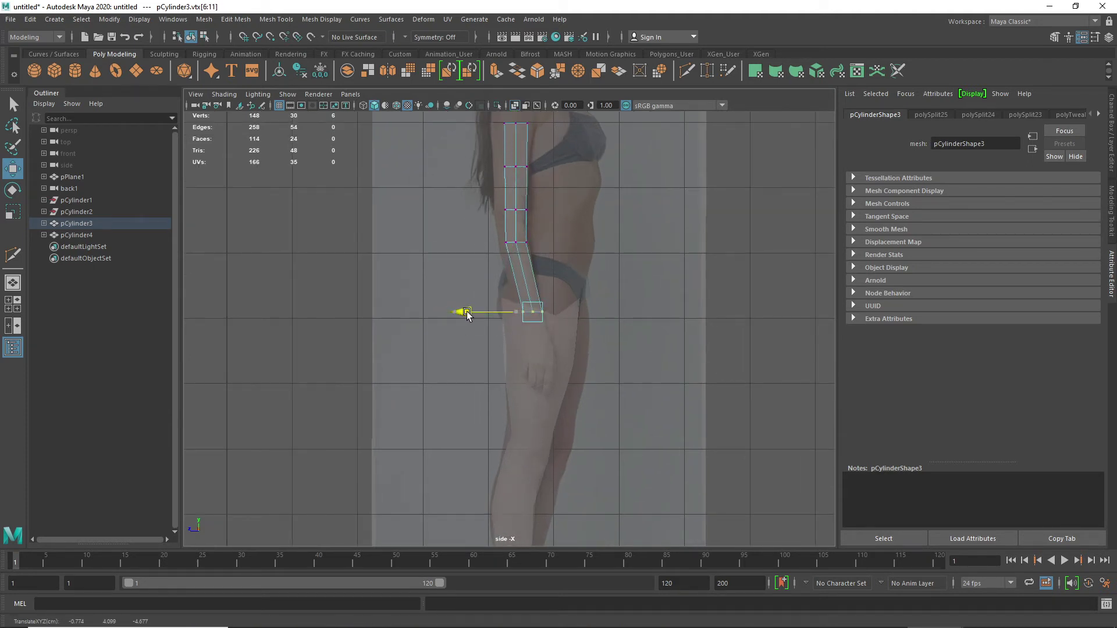
- Shift the upper-forearm vertex ring backward and scale it up to the forearm's depth in the side view
left_click_drag(477, 234, 431, 243)
key("r")
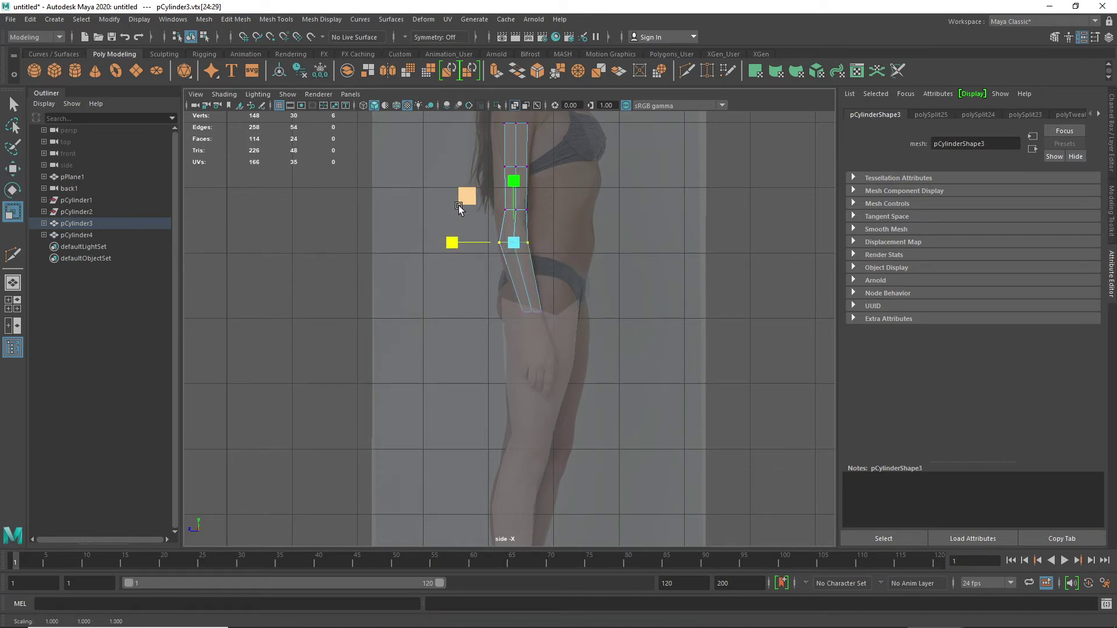
mouse_move(487, 216)
left_mouse_down()
mouse_move(531, 202)
mouse_move(487, 213)
left_mouse_up()
middle_click_drag(487, 213, 486, 213)
- Move the elbow and mid-upper-arm vertex rings backward and scale them to the reference arm's depth
left_click_drag(566, 232, 435, 212)
key("w")
key("e")
key("r")
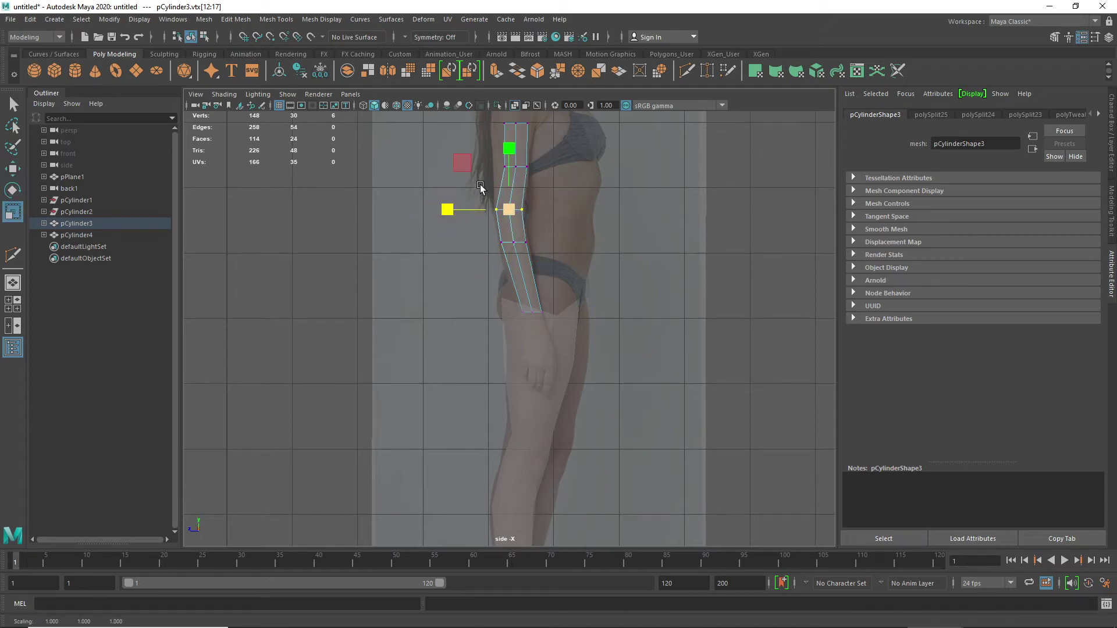
mouse_move(488, 181)
middle_mouse_down()
mouse_move(529, 152)
mouse_move(488, 177)
middle_mouse_up()
left_click(578, 197)
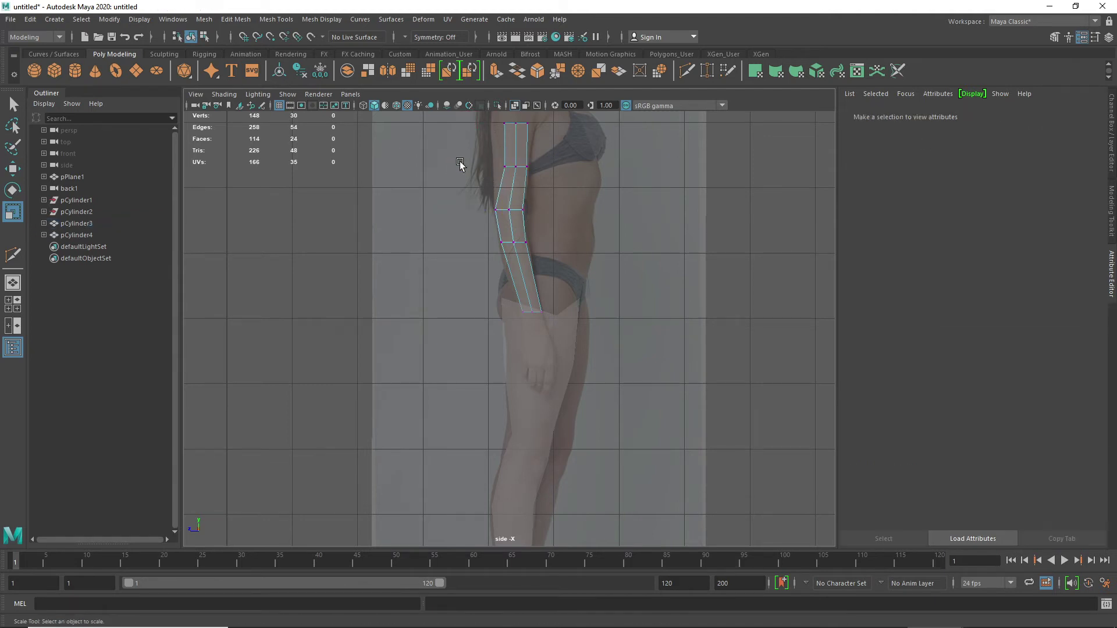
left_click_drag(558, 194, 443, 169)
key("w")
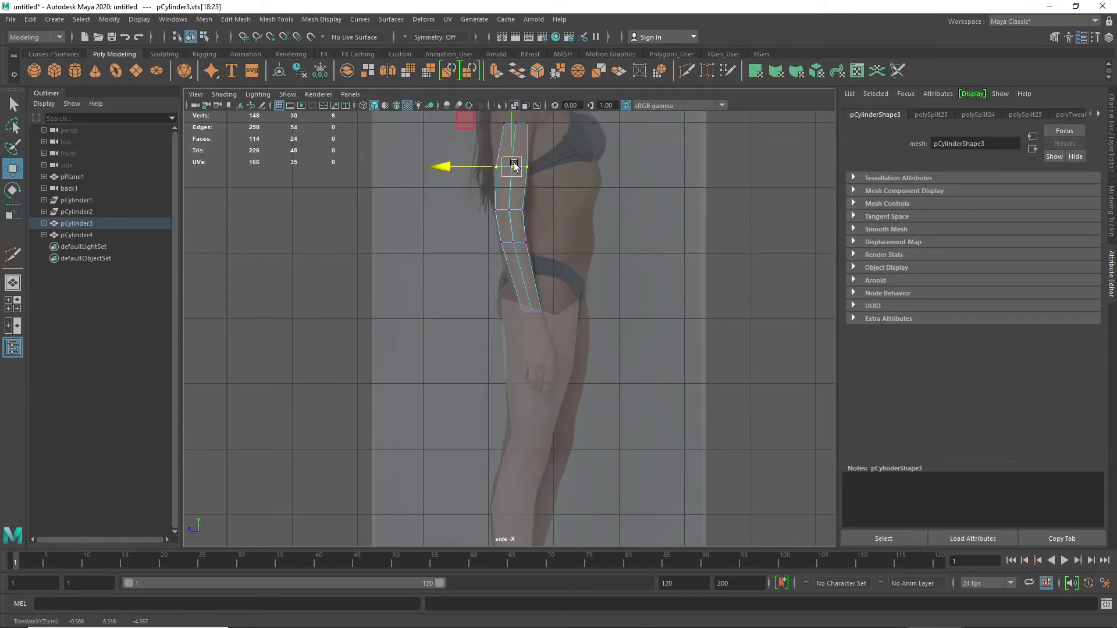
- Scale the arm's top vertex ring wider in depth to match the reference shoulder in the side view
middle_click_drag(549, 170, 546, 331, "alt")
scroll(541, 286, "up", 3)
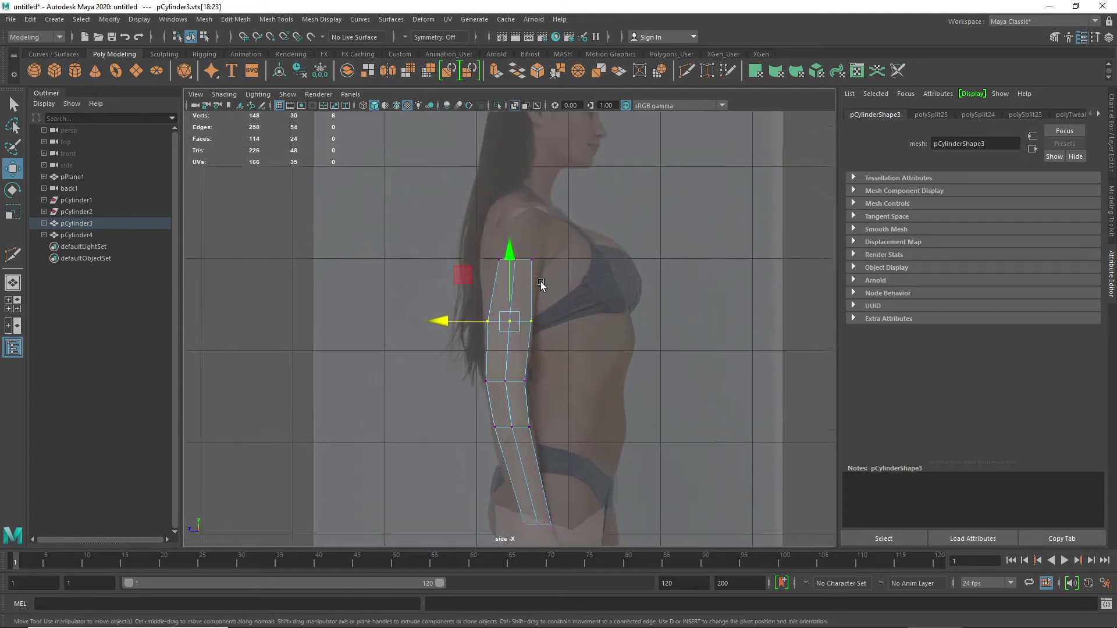
left_click_drag(480, 226, 567, 288)
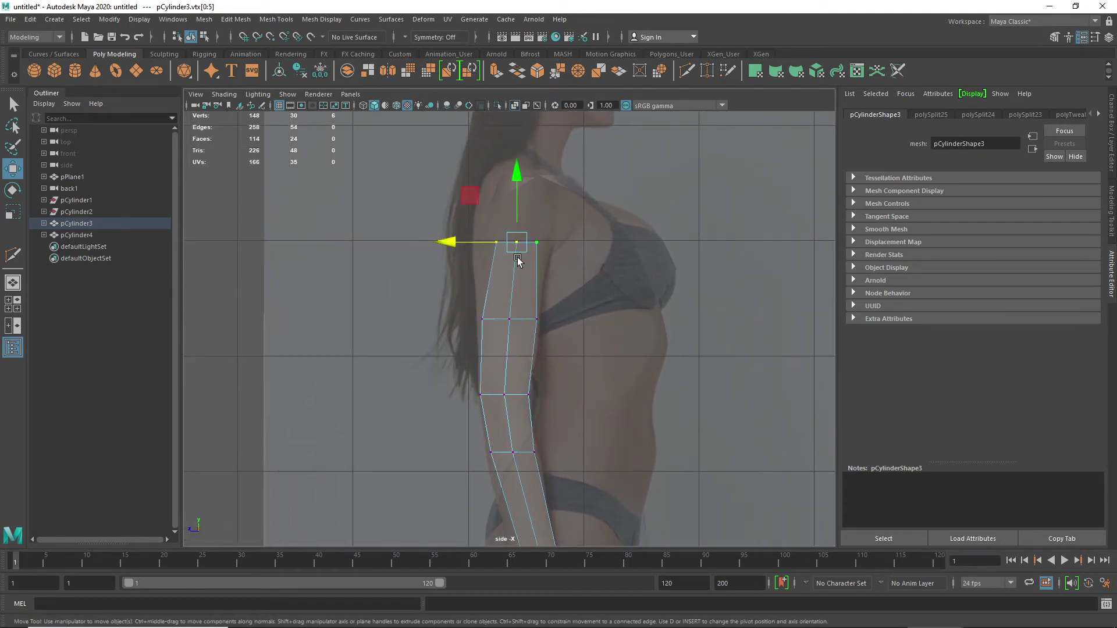
key("r")
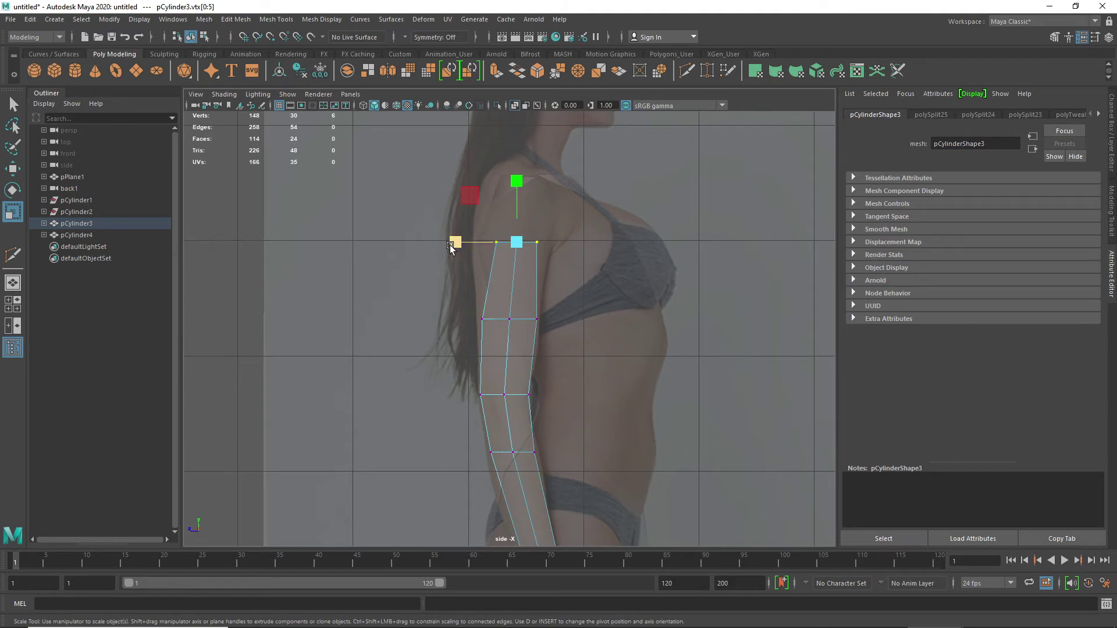
left_click_drag(451, 245, 394, 243)
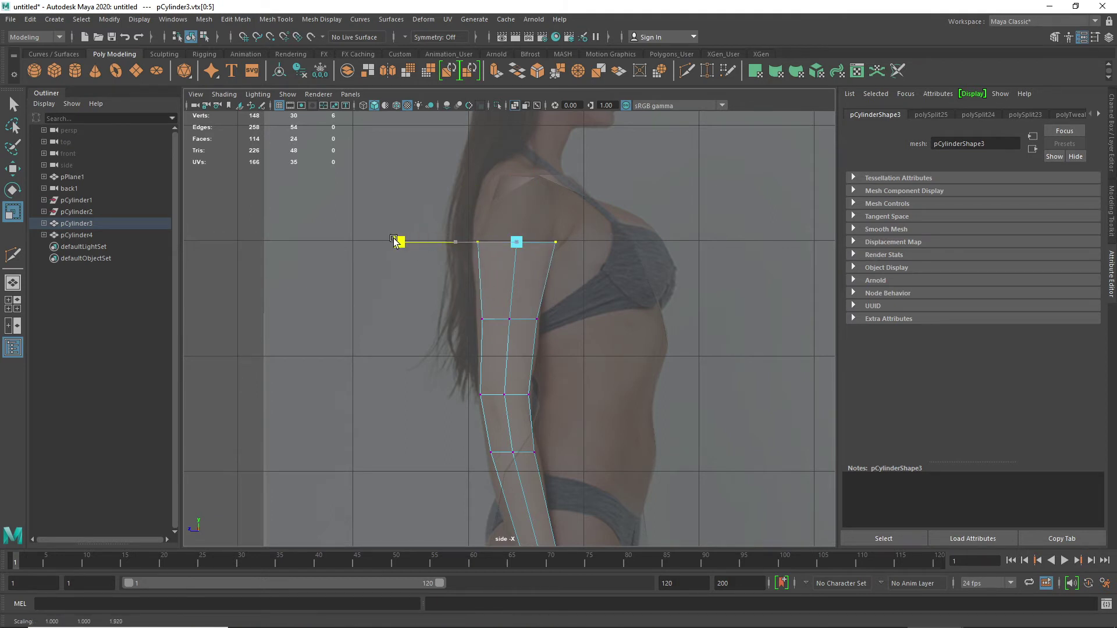
- Move the rear vertices of the mid-upper-arm ring and the top ring slightly backward to the reference arm's outline
key("w")
left_click_drag(460, 350, 491, 297)
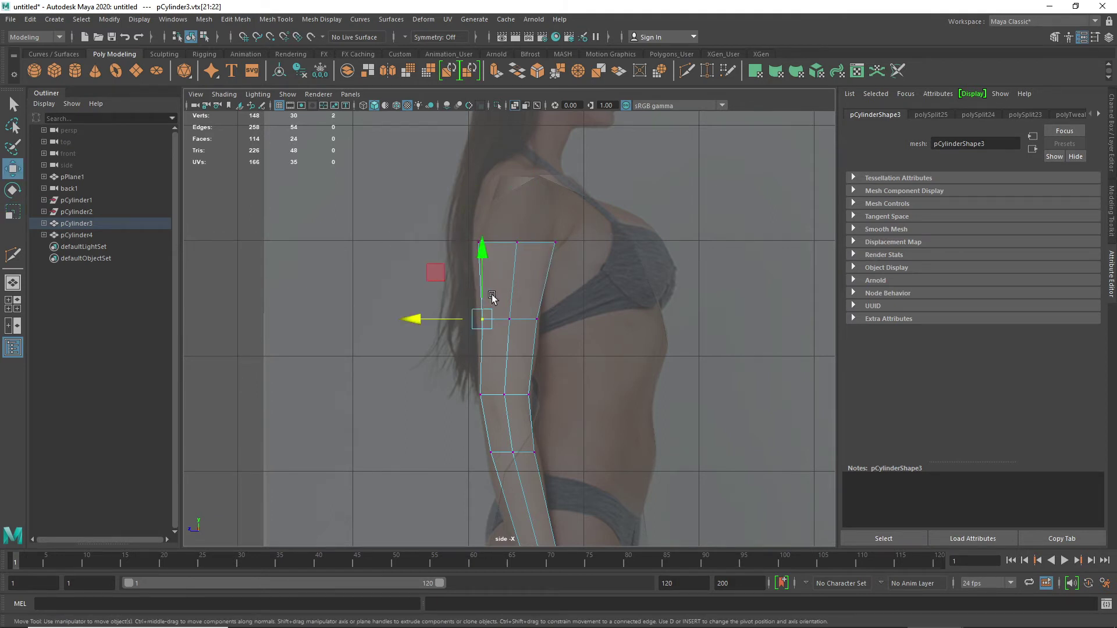
left_click_drag(413, 320, 409, 320)
left_click_drag(440, 235, 486, 266)
left_click_drag(411, 242, 407, 242)
- Move the upper-forearm ring's rear vertices backward and its front vertices forward to match the reference forearm's outline
scroll(533, 349, "down", 5)
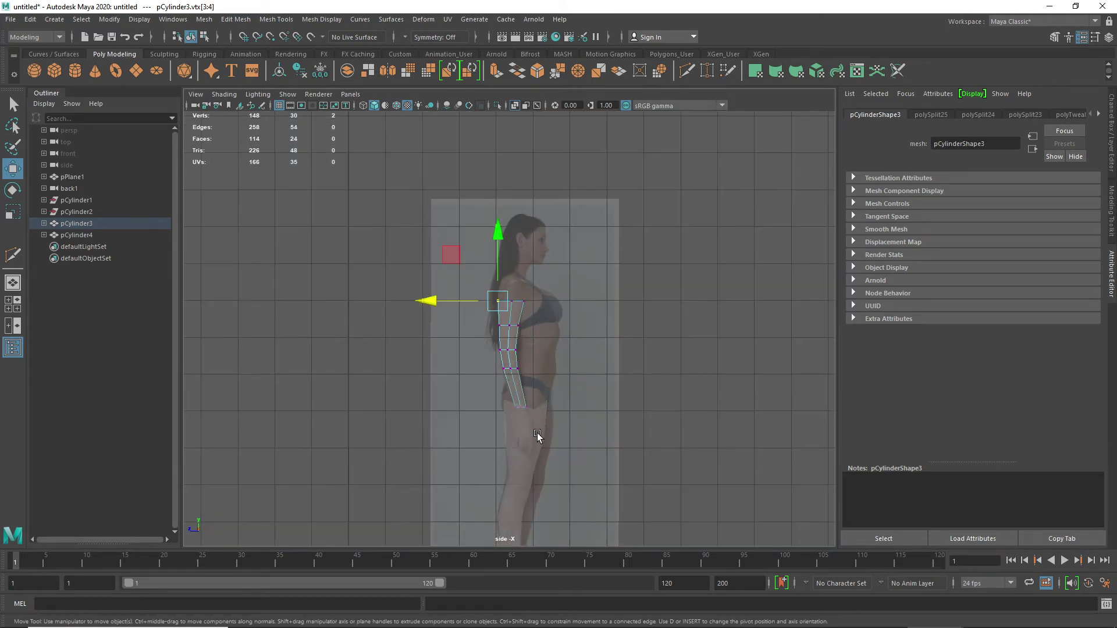
scroll(535, 423, "up", 8)
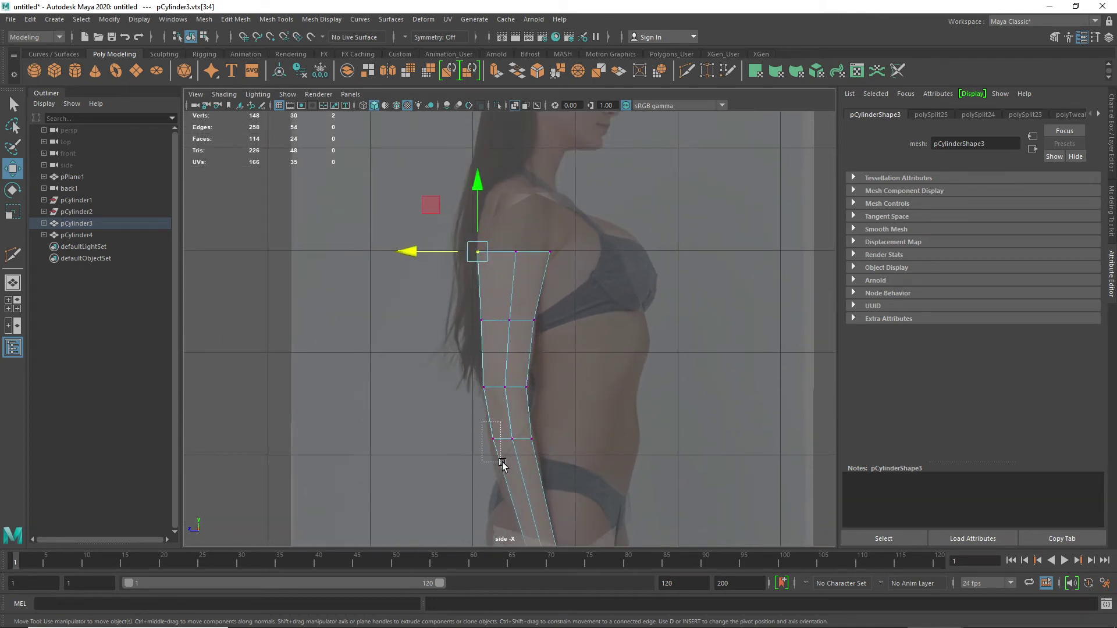
left_click_drag(502, 462, 502, 462)
middle_click_drag(433, 440, 429, 442)
left_click_drag(428, 438, 422, 438)
left_click_drag(548, 425, 528, 443)
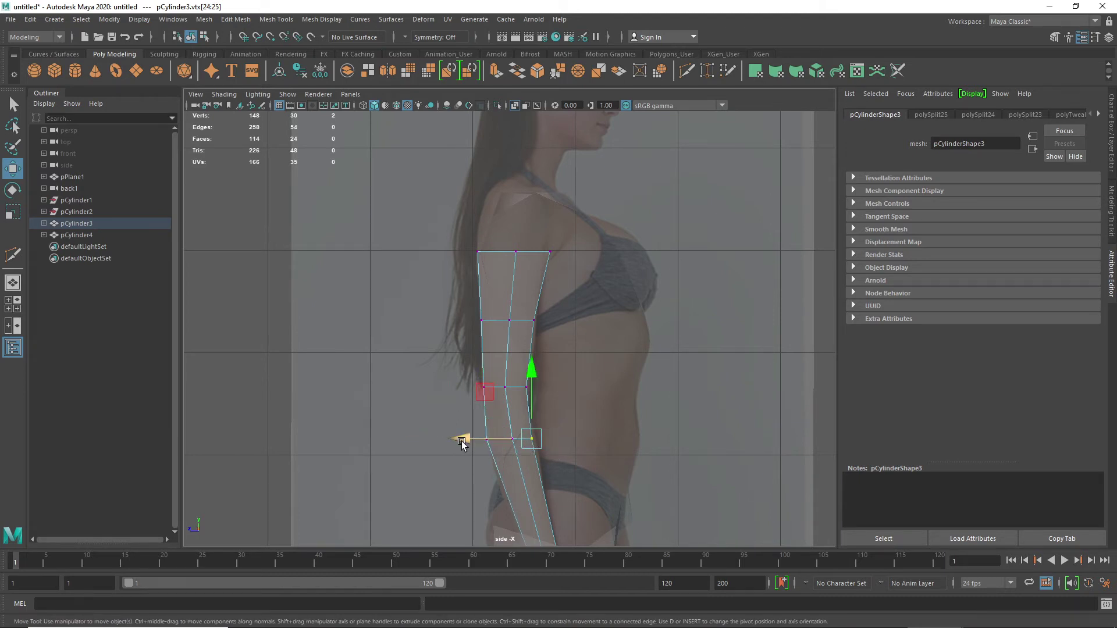
left_click_drag(461, 440, 509, 441)
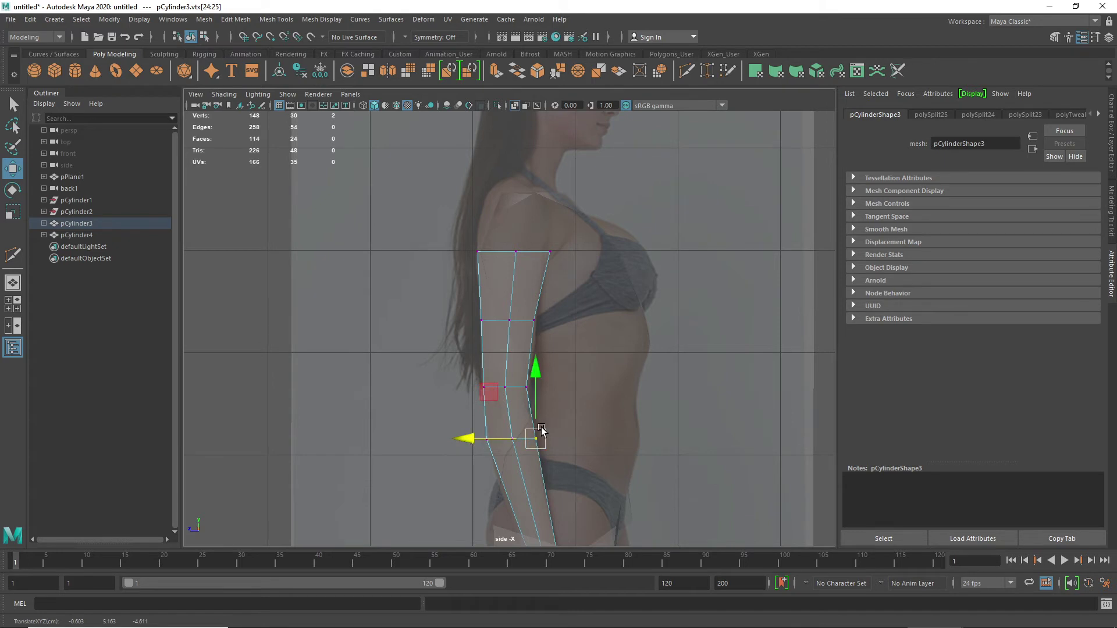
- Lower the elbow vertex ring to the reference elbow's height in the side view
middle_click_drag(527, 446, 526, 342, "alt")
scroll(527, 253, "up", 2)
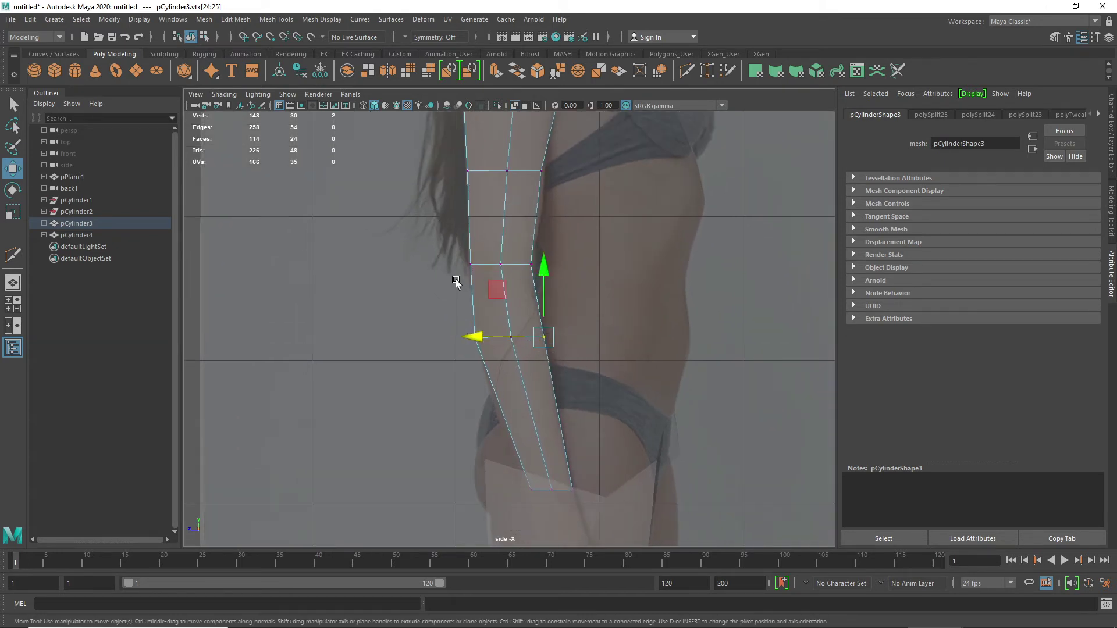
left_click_drag(450, 239, 550, 306)
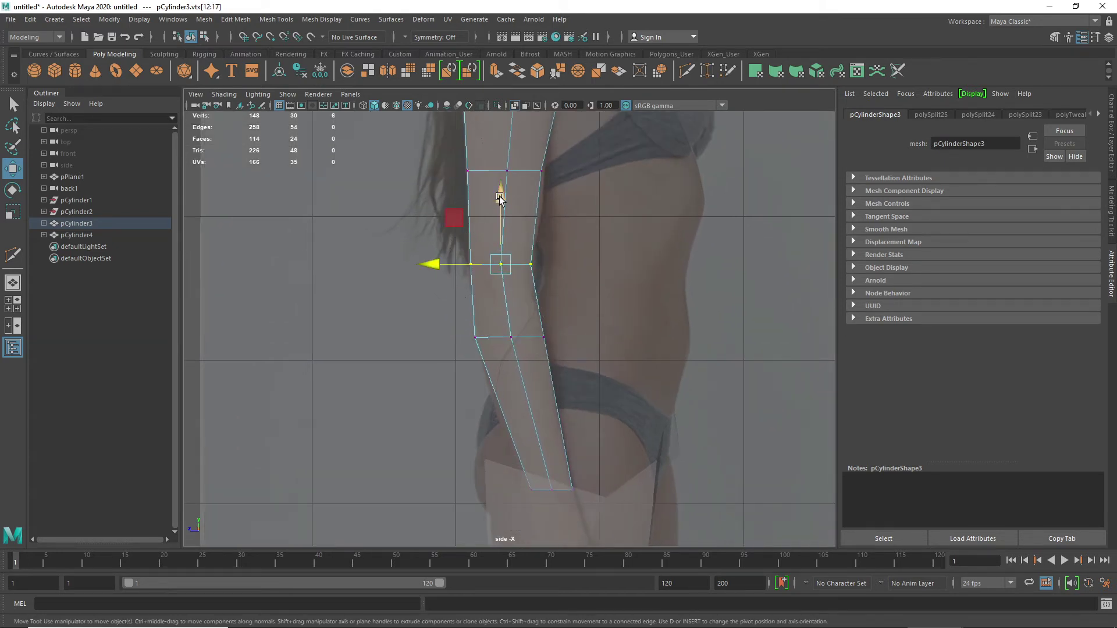
left_click_drag(500, 197, 499, 219)
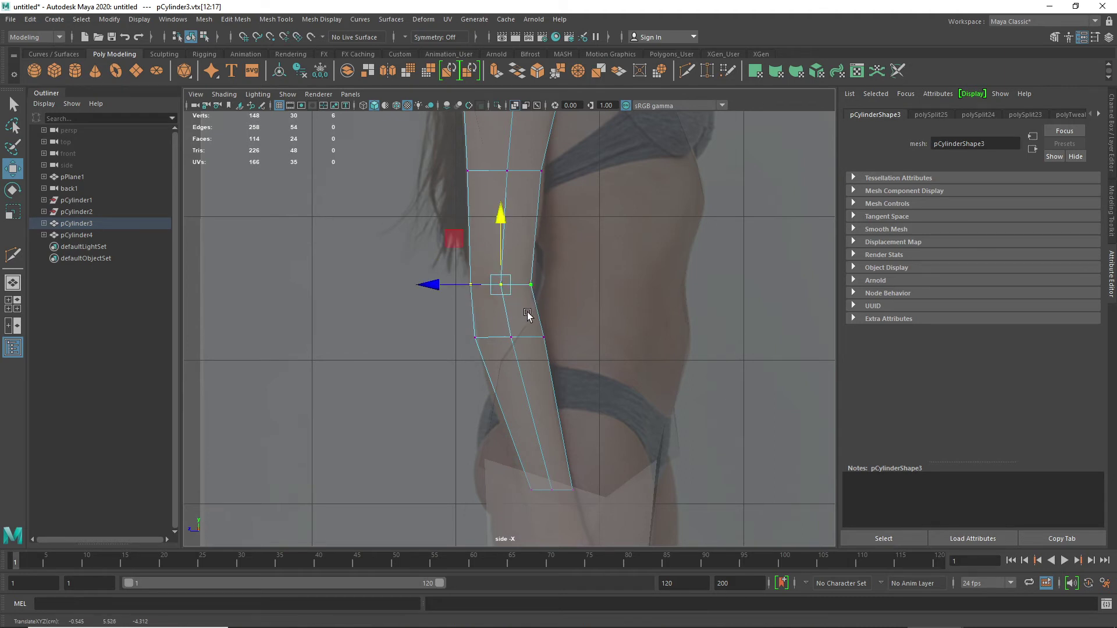
- Insert an edge loop around the lower forearm and move its rear and front vertices to the reference arm's outline
right_click_drag(514, 413, 453, 412, "shift")
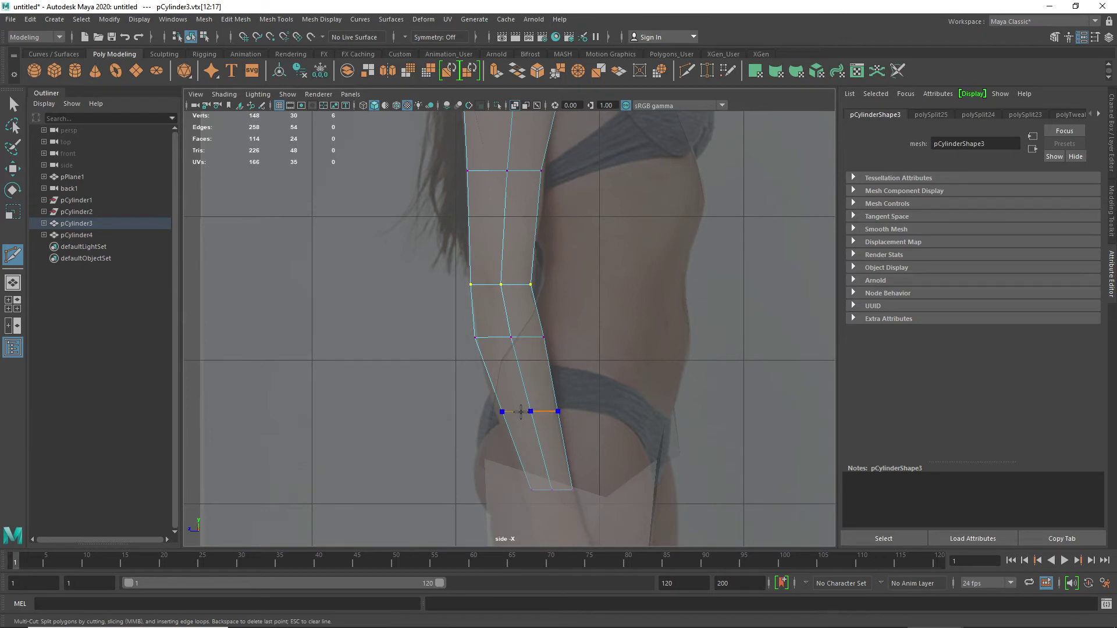
left_click(520, 411, "ctrl")
key("w")
left_click_drag(510, 403, 435, 413)
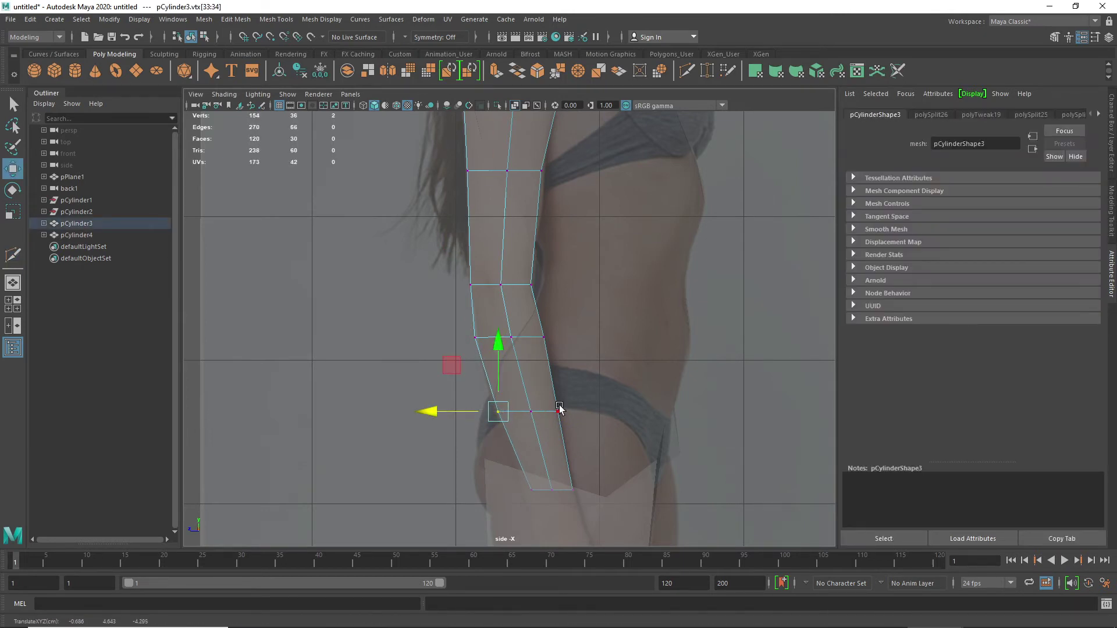
left_click_drag(539, 419, 540, 420)
- Rotate the whole arm outward to a horizontal pose and move it up beside the torso's shoulder
scroll(571, 267, "down", 8)
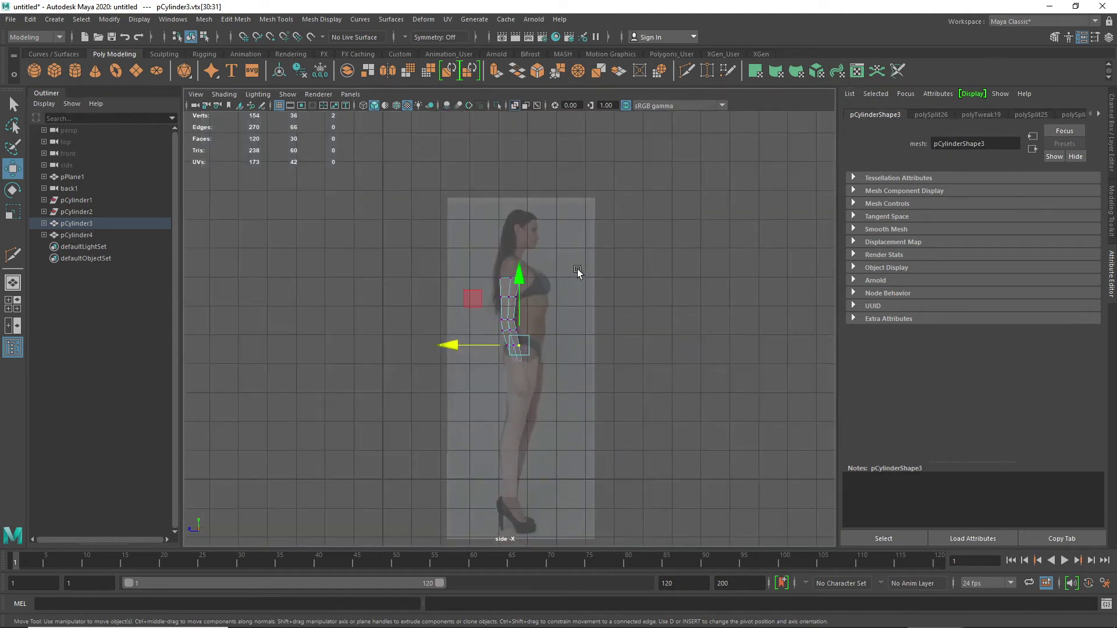
key("space")
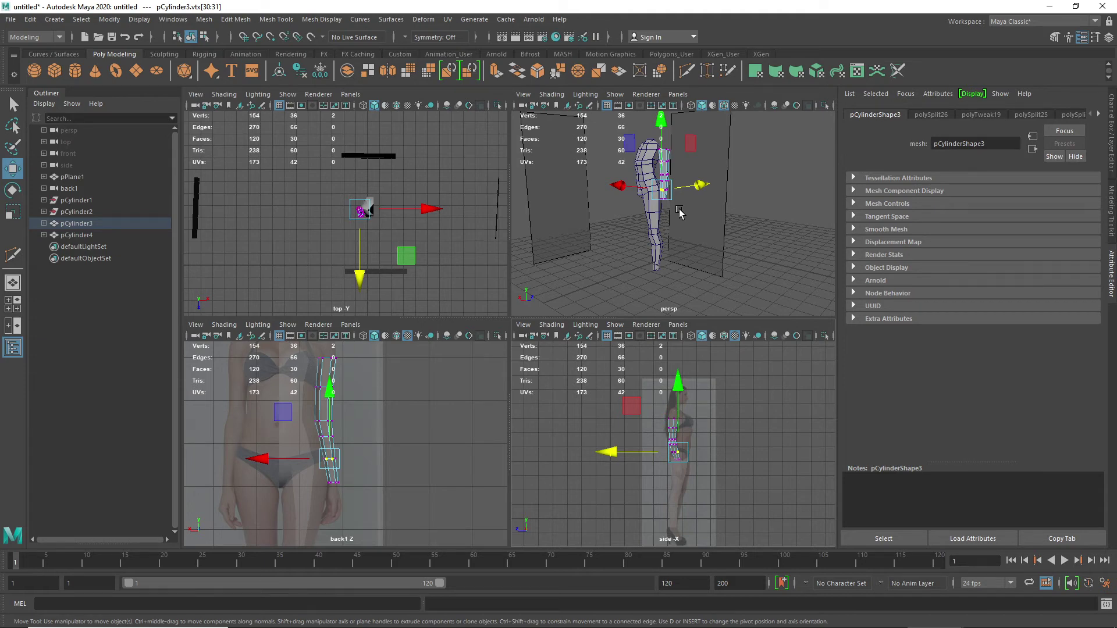
middle_click_drag(665, 163, 655, 230, "alt")
scroll(656, 230, "up", 10)
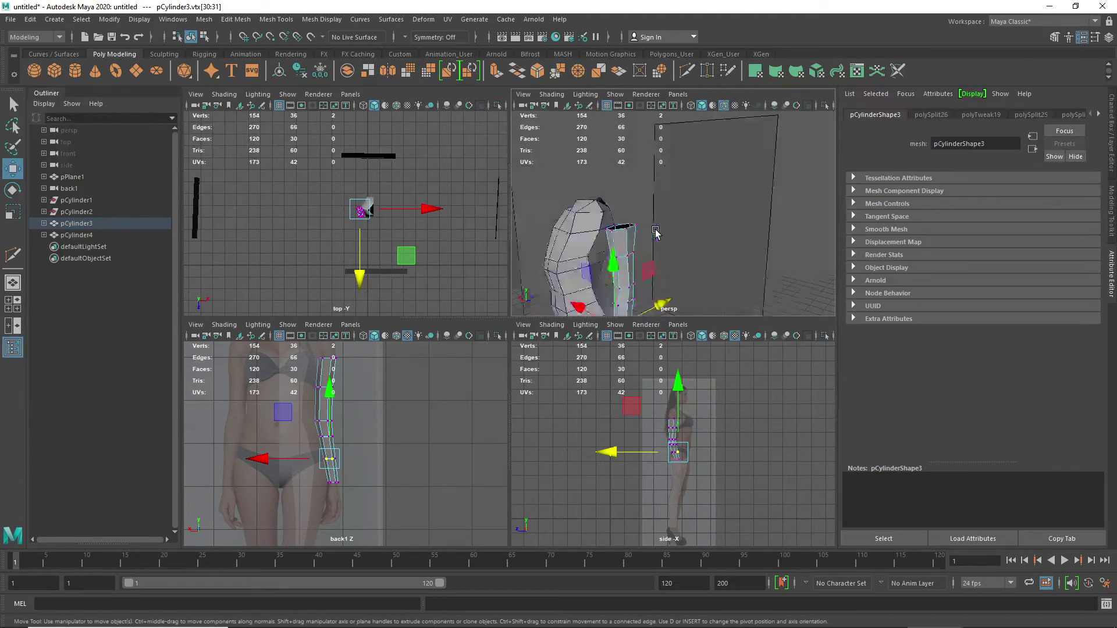
scroll(632, 261, "down", 10)
right_click_drag(651, 246, 696, 226)
key("e")
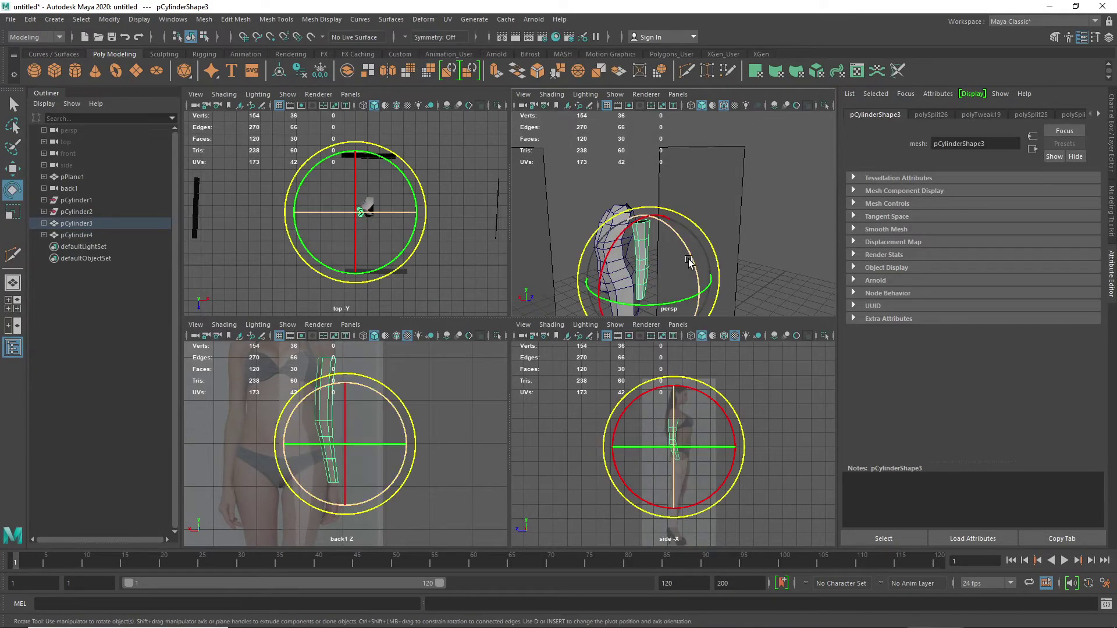
left_click_drag(692, 258, 512, 187)
key("w")
left_click_drag(297, 398, 365, 289)
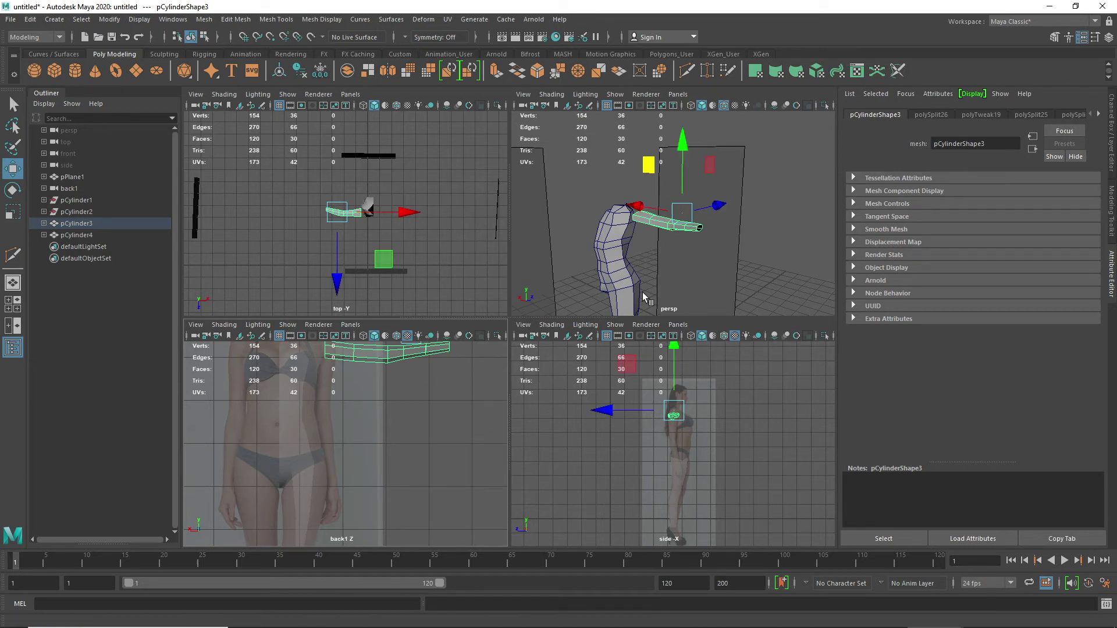
- Examine the fit between the arm's open upper end and the torso's shoulder from several angles
scroll(682, 191, "up", 5)
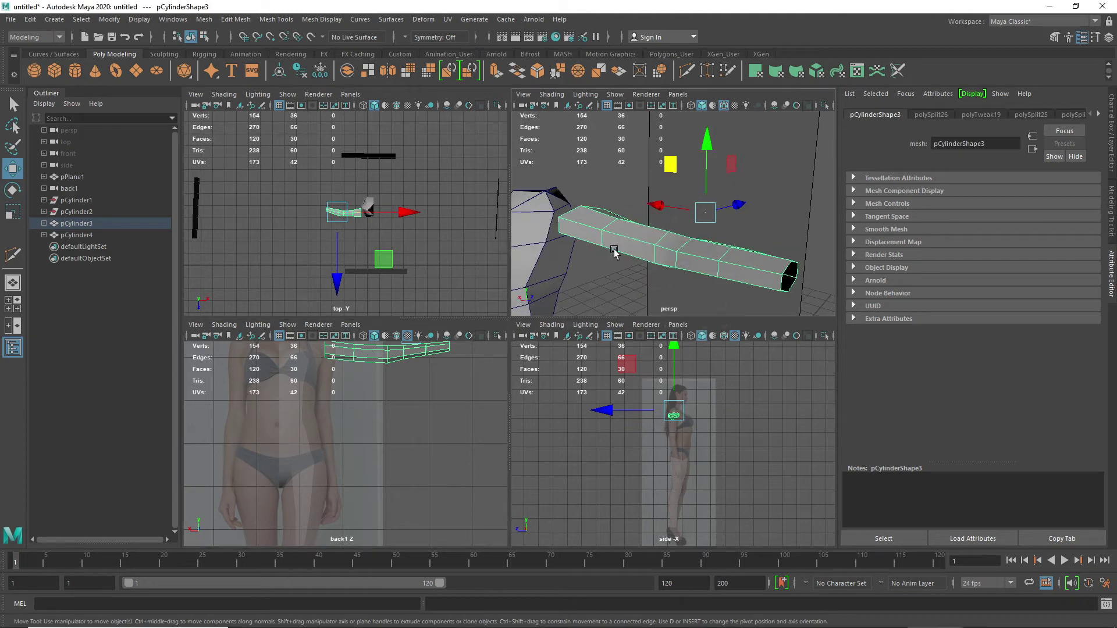
key("space")
left_click_drag(321, 378, 269, 434, "alt")
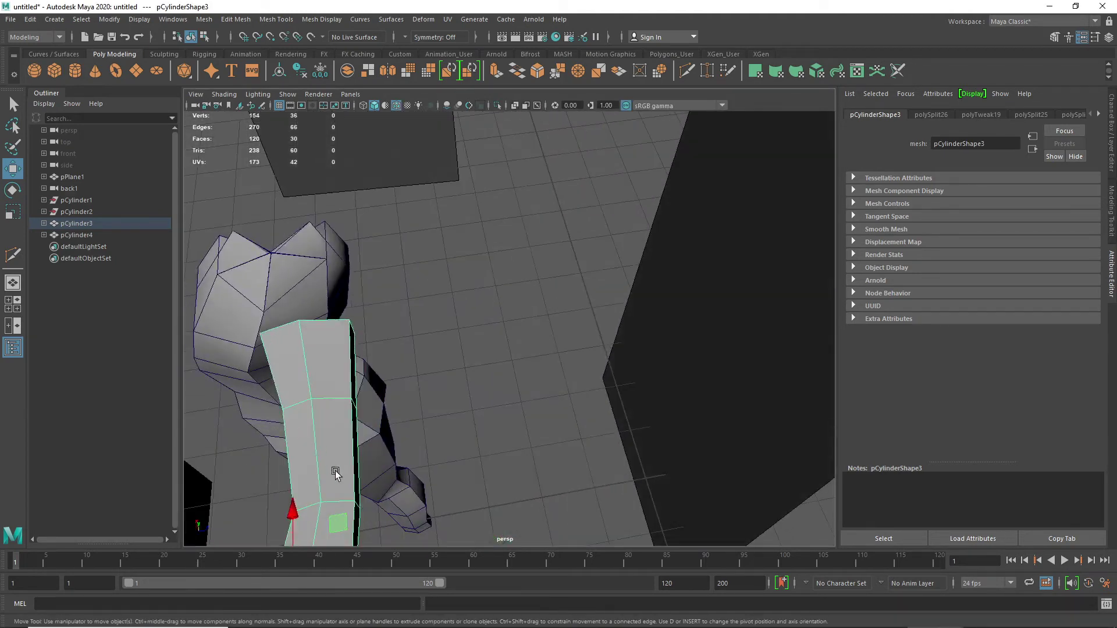
scroll(342, 476, "down", 3)
left_click_drag(447, 459, 393, 461)
scroll(401, 341, "up", 2)
scroll(402, 341, "up", 1)
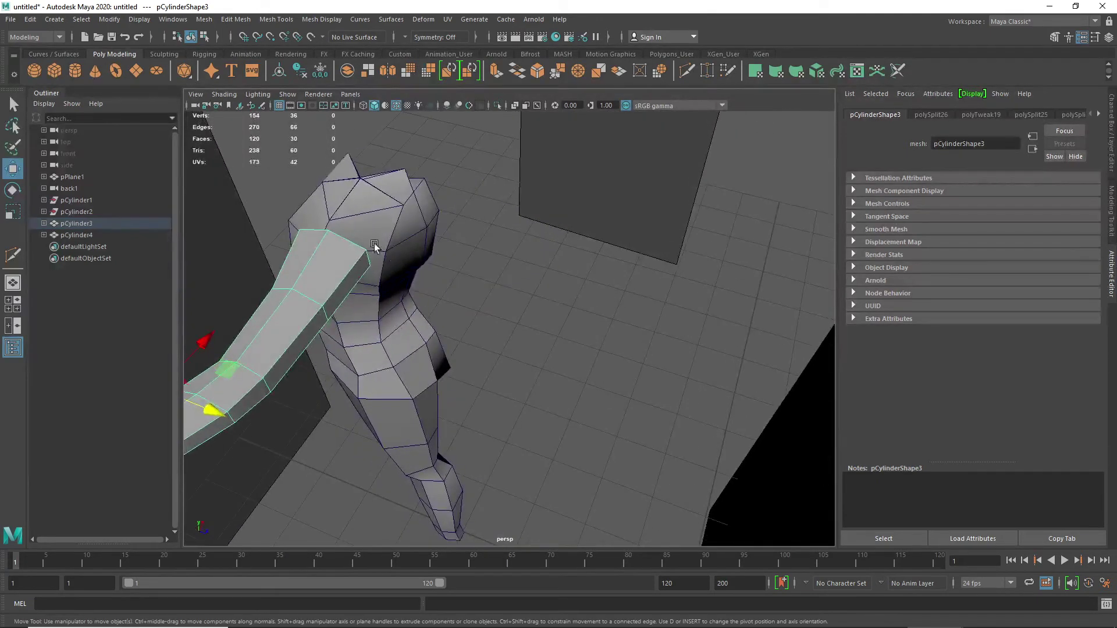
left_click_drag(412, 285, 339, 246, "alt")
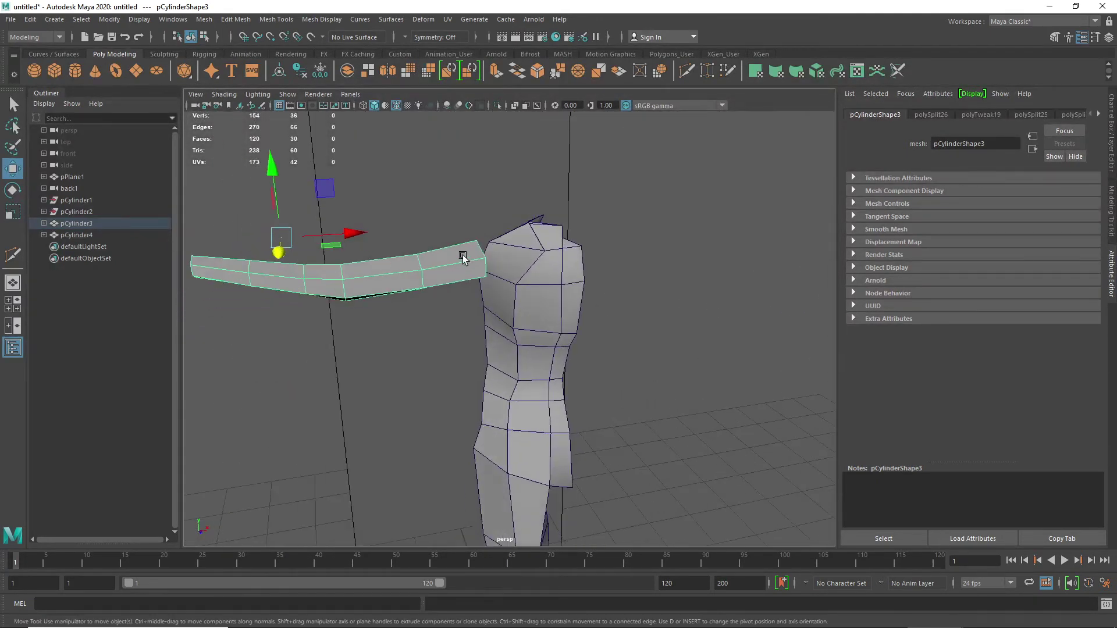
- Switch to editing the torso's vertices and move the upper shoulder vertex outward toward the arm
right_click_drag(518, 250, 469, 251)
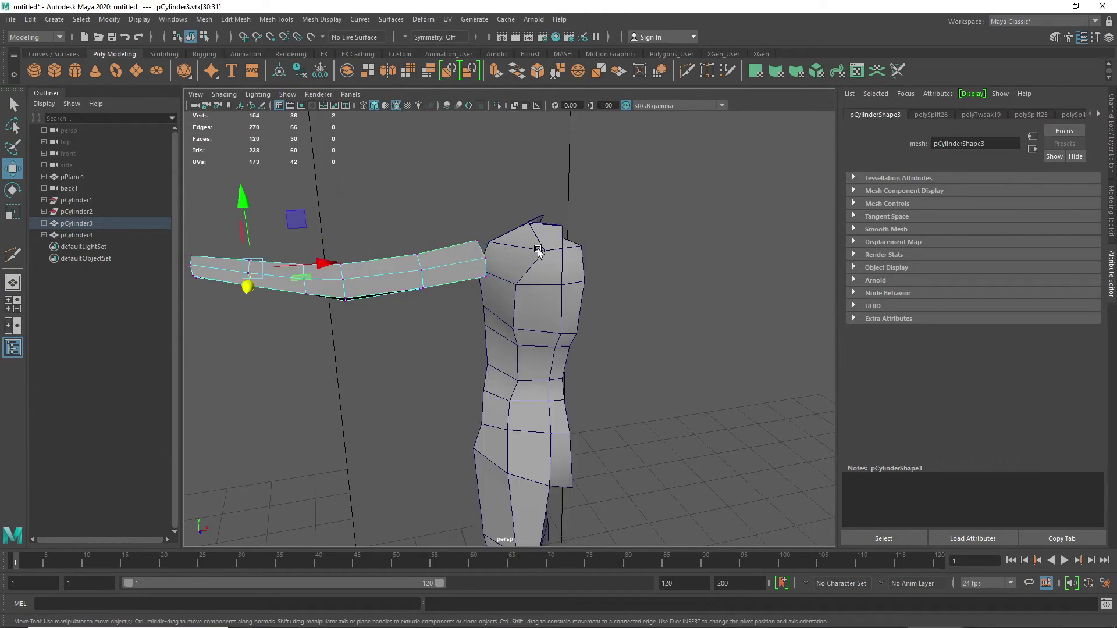
left_click(541, 255)
mouse_move(546, 261)
right_mouse_down()
mouse_move(564, 244)
mouse_move(526, 262)
right_mouse_up()
left_click(547, 273)
left_click(540, 257)
left_click(544, 251)
left_click_drag(607, 247, 585, 249)
left_click_drag(572, 297, 466, 317, "alt")
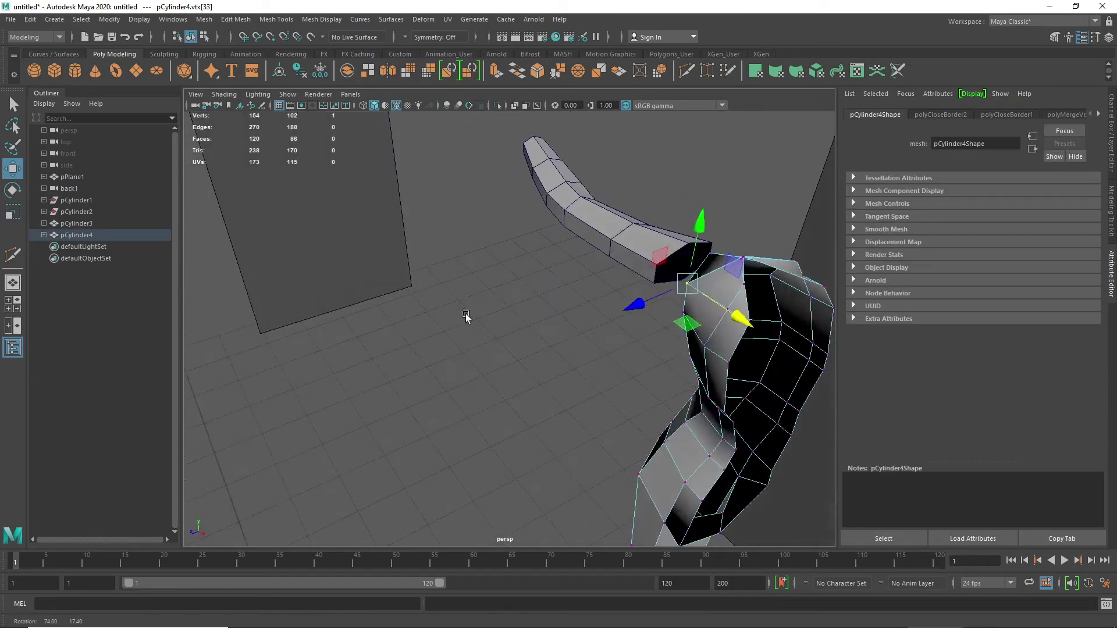
- Move the torso's rear neckline vertex inward to the centre line and adjust its height and depth
left_click_drag(772, 318, 531, 343, "alt")
left_click(447, 317)
left_click_drag(495, 273, 548, 258)
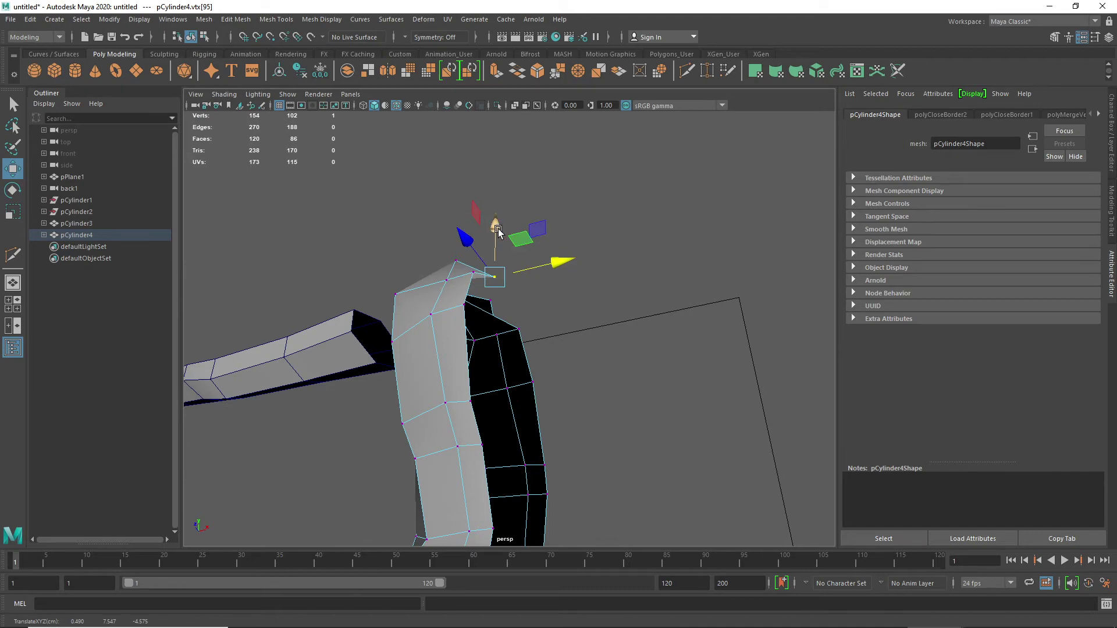
left_click_drag(496, 230, 495, 202)
left_click_drag(542, 274, 467, 386, "alt")
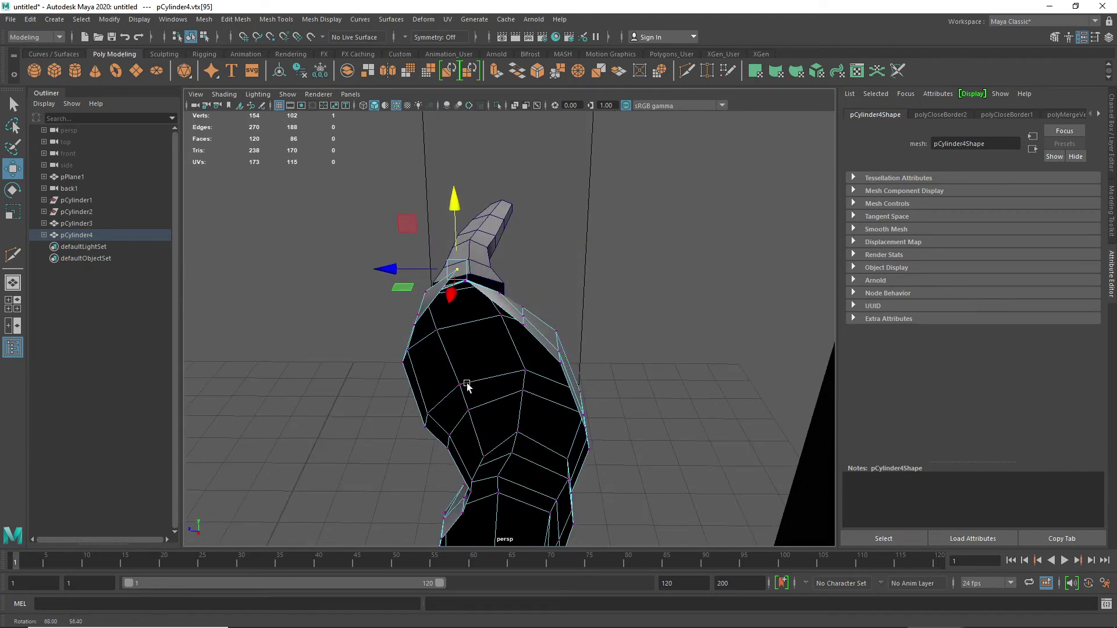
left_click_drag(410, 222, 384, 247)
left_click_drag(509, 256, 562, 328, "alt")
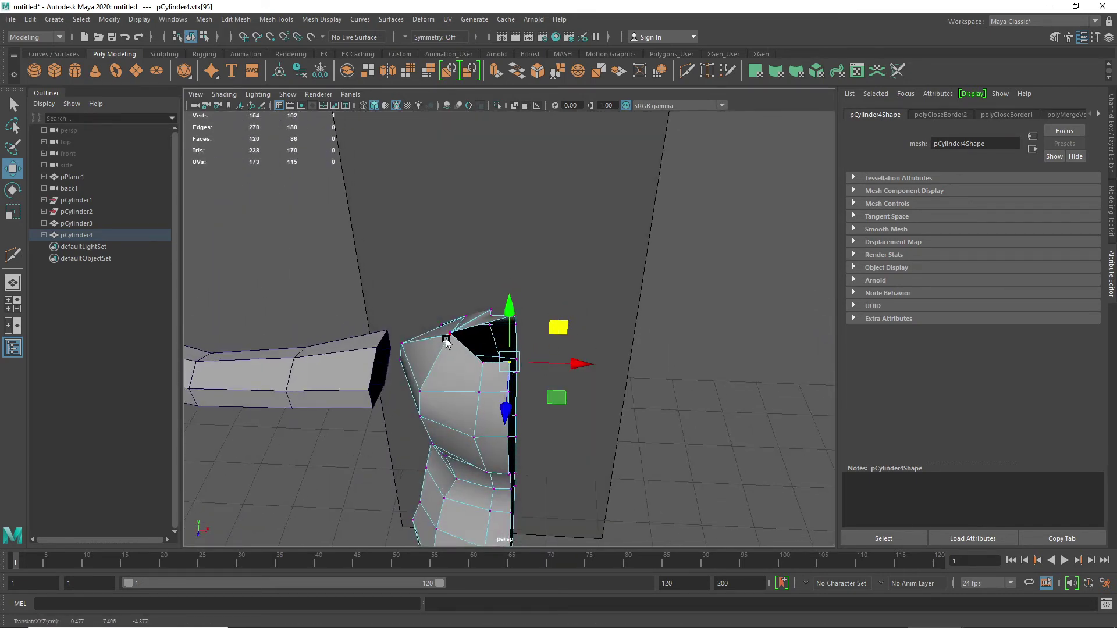
- Move the front neckline vertex inward to the centre line and reposition the neighbouring front shoulder vertex horizontally
left_click(446, 340)
left_click_drag(503, 370, 555, 358)
left_click(458, 332)
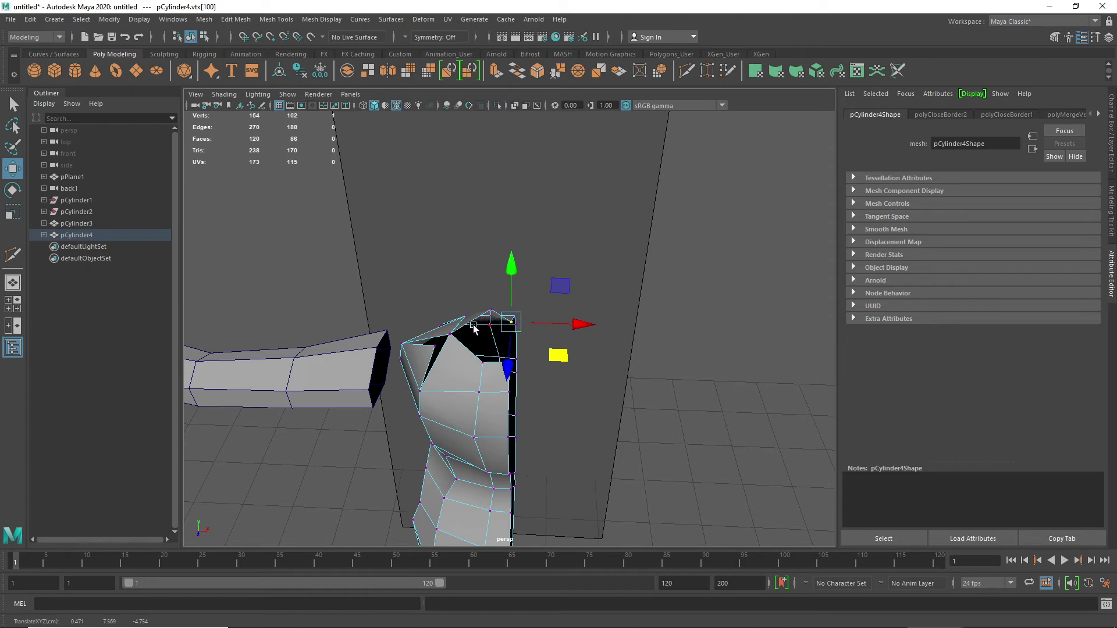
left_click(450, 333)
left_click_drag(494, 368, 507, 359)
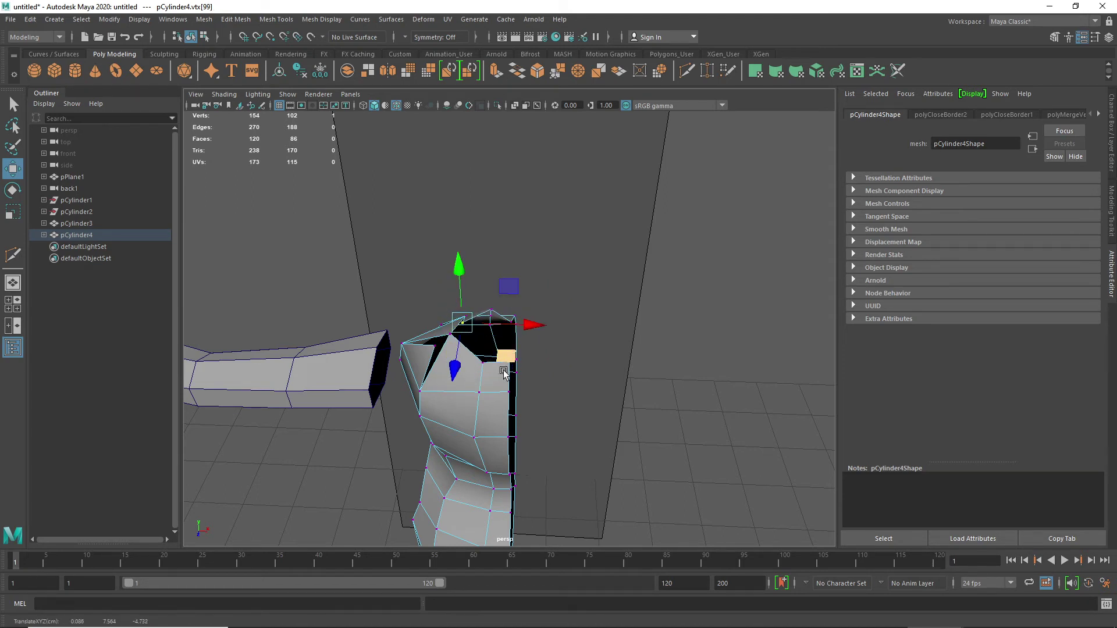
left_click(446, 331)
left_click_drag(492, 361, 478, 379)
- Move the loose front shoulder vertex beside its neighbour and merge the two to close the front slit
left_click_drag(448, 400, 668, 417, "alt")
left_click(564, 306)
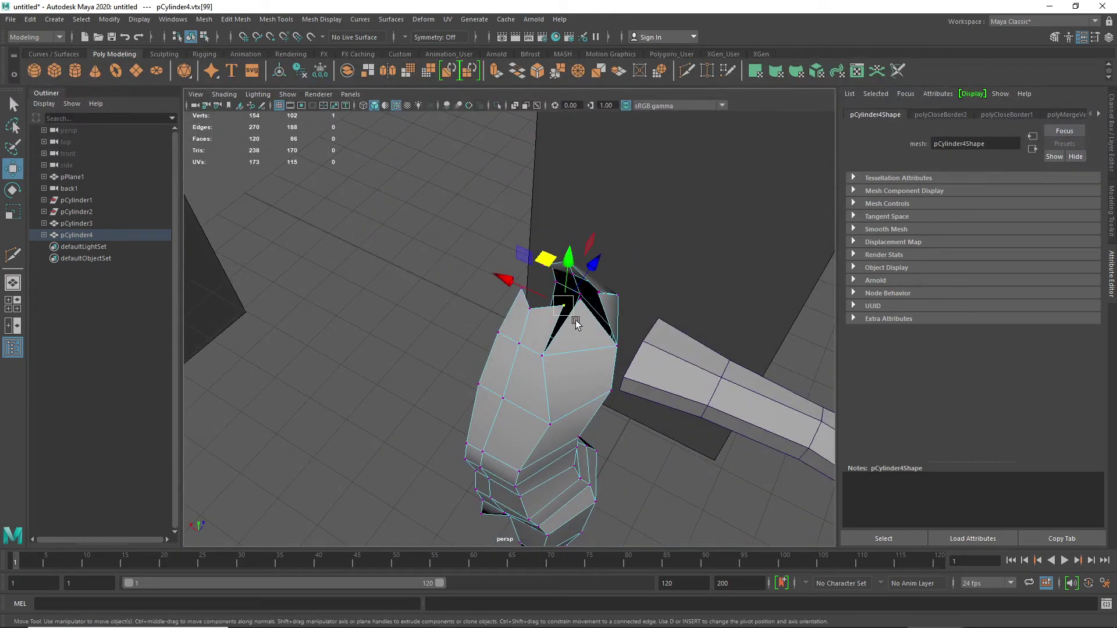
left_click_drag(578, 313, 502, 295, "alt")
left_click(544, 310)
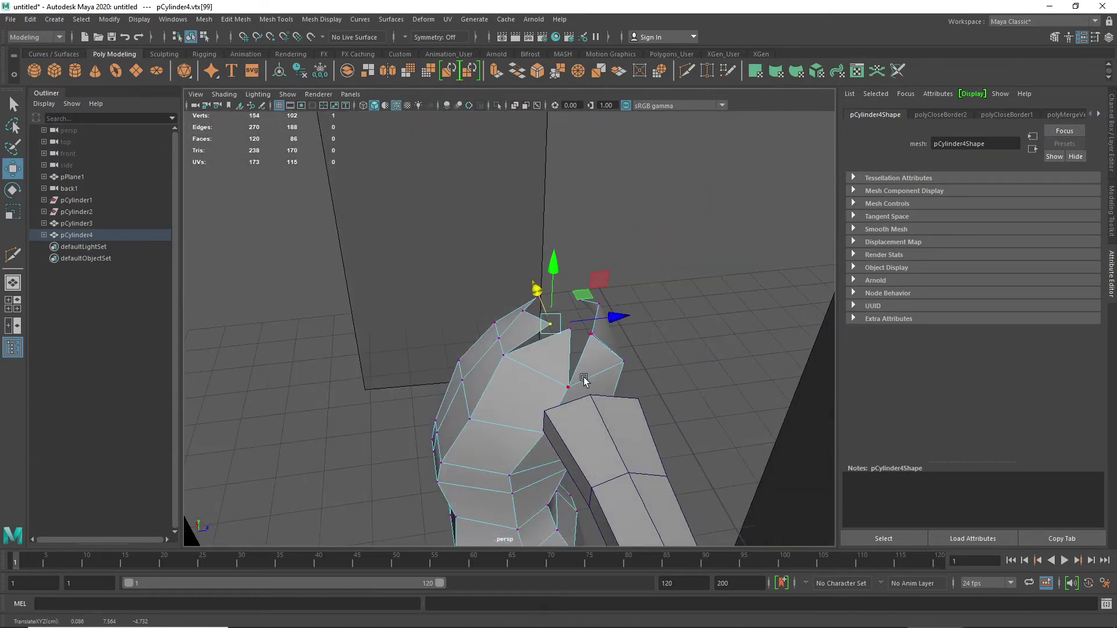
left_click(578, 340)
left_click_drag(639, 325, 624, 328)
left_click(546, 309)
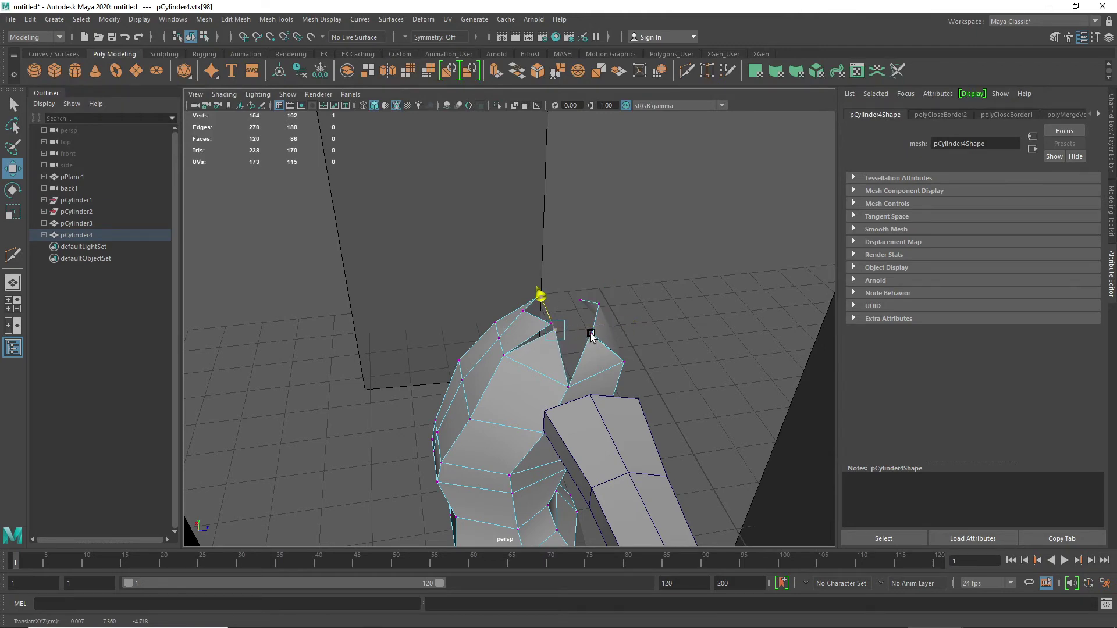
left_click_drag(589, 369, 664, 371, "alt")
mouse_move(554, 314)
left_mouse_down("alt")
mouse_move(524, 347)
mouse_move(498, 329)
mouse_move(537, 301)
mouse_move(559, 326)
mouse_move(547, 311)
left_mouse_up("alt")
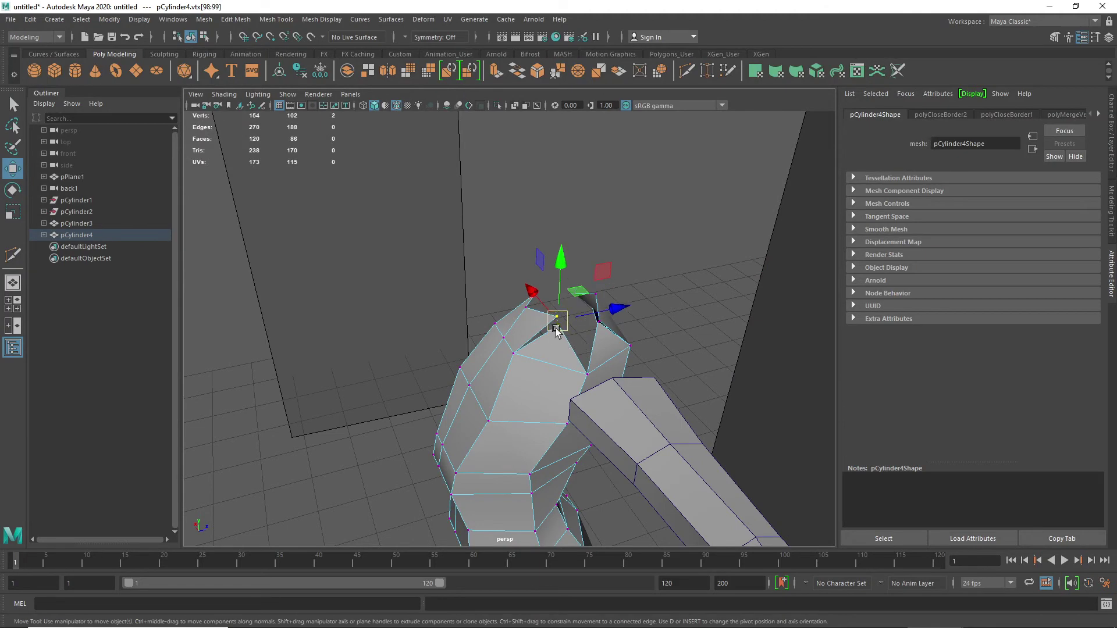
right_click_drag(560, 332, 574, 282, "shift")
- Merge the two loose vertices at the back of the shoulder to close the rear slit
left_click_drag(610, 359, 537, 359, "alt")
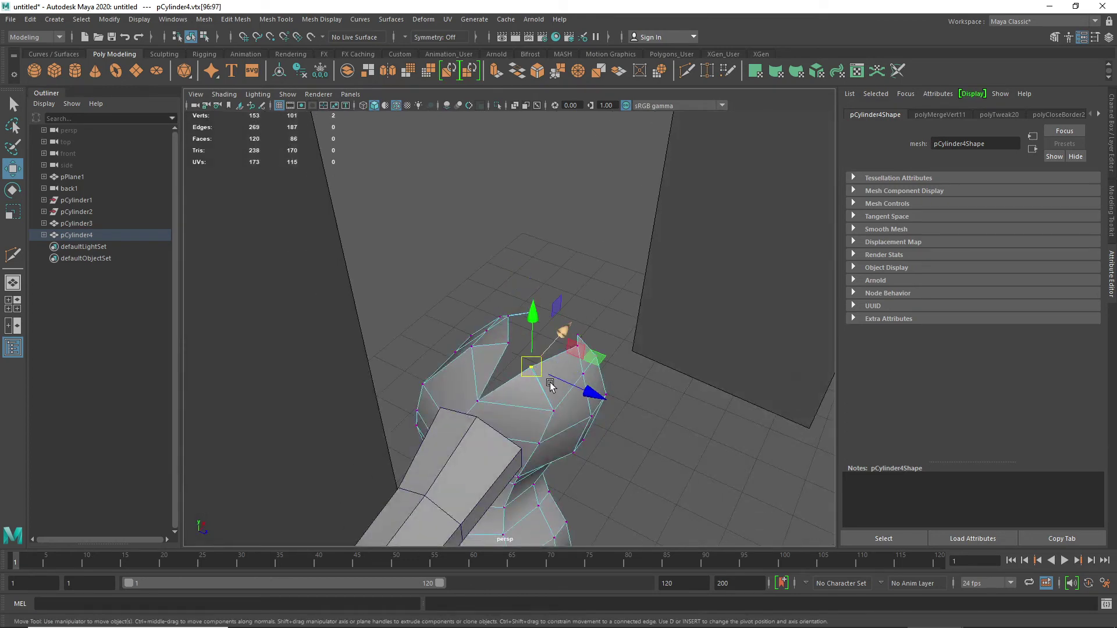
left_click_drag(553, 440, 529, 377, "alt")
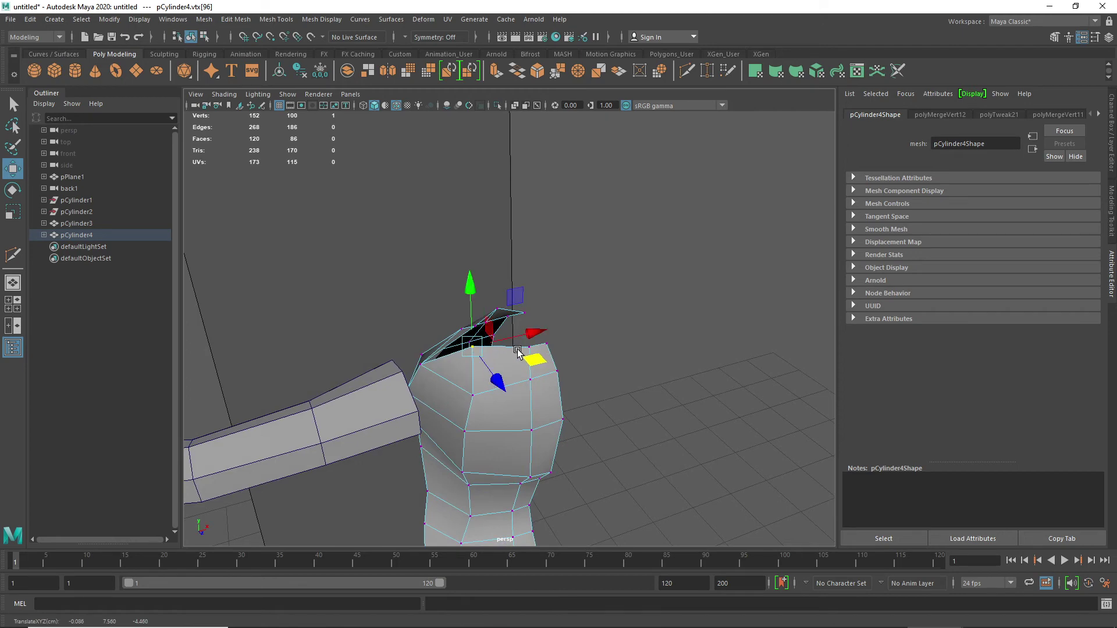
left_click(551, 366)
left_click_drag(532, 335, 533, 334)
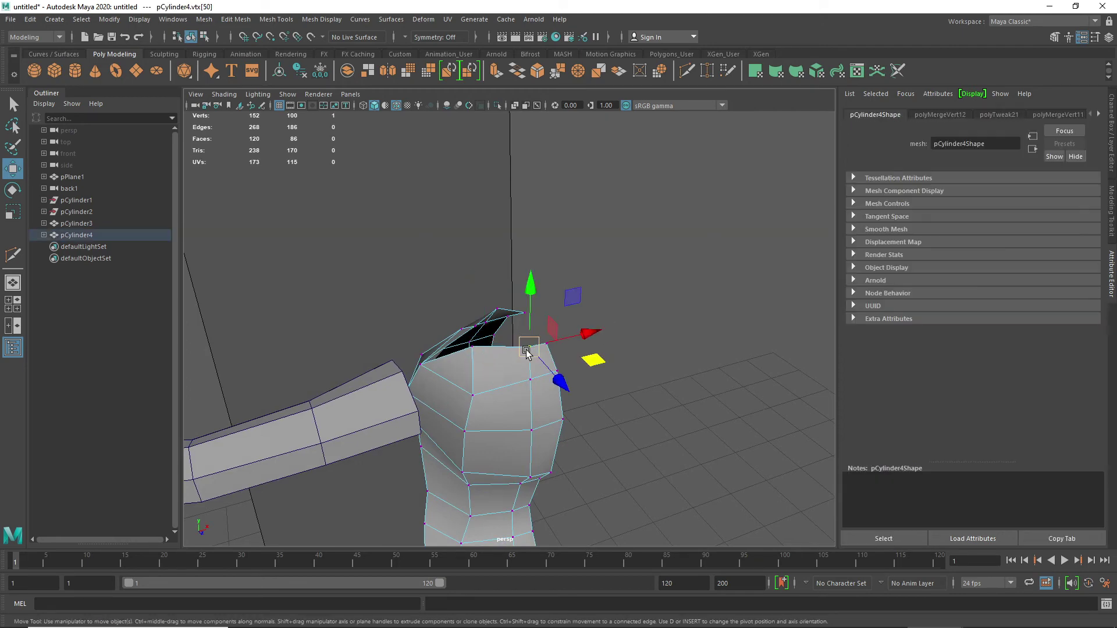
left_click_drag(499, 411, 580, 365, "alt")
- Raise the torso's outer shoulder vertex at the base of the gap above the arm
left_click(596, 353)
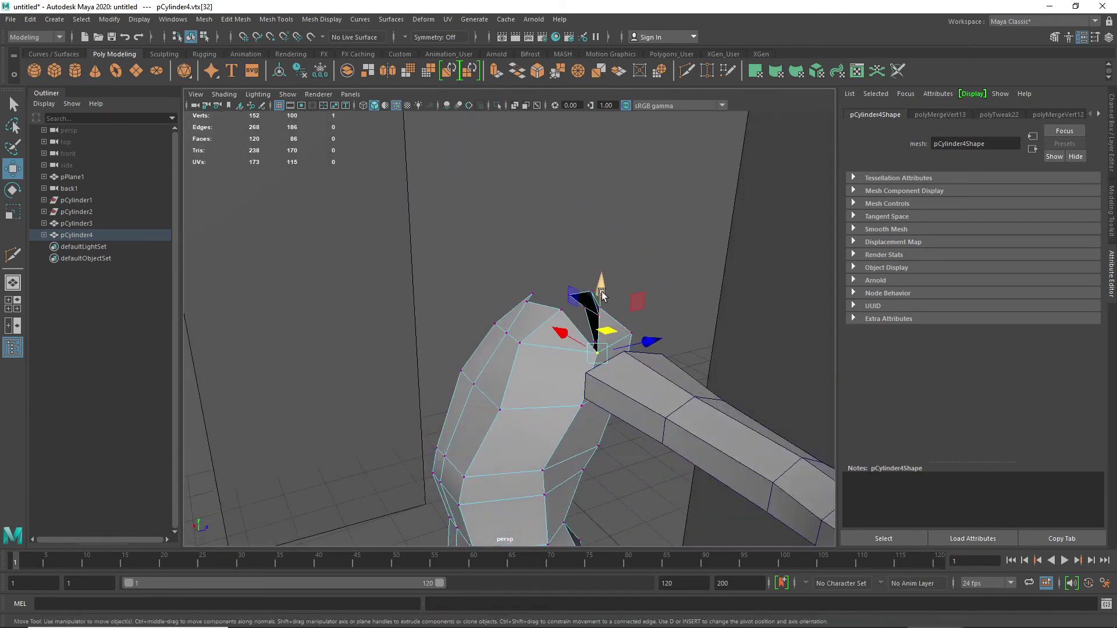
left_click_drag(599, 289, 600, 268)
left_click_drag(549, 423, 531, 403, "alt")
left_click(625, 370)
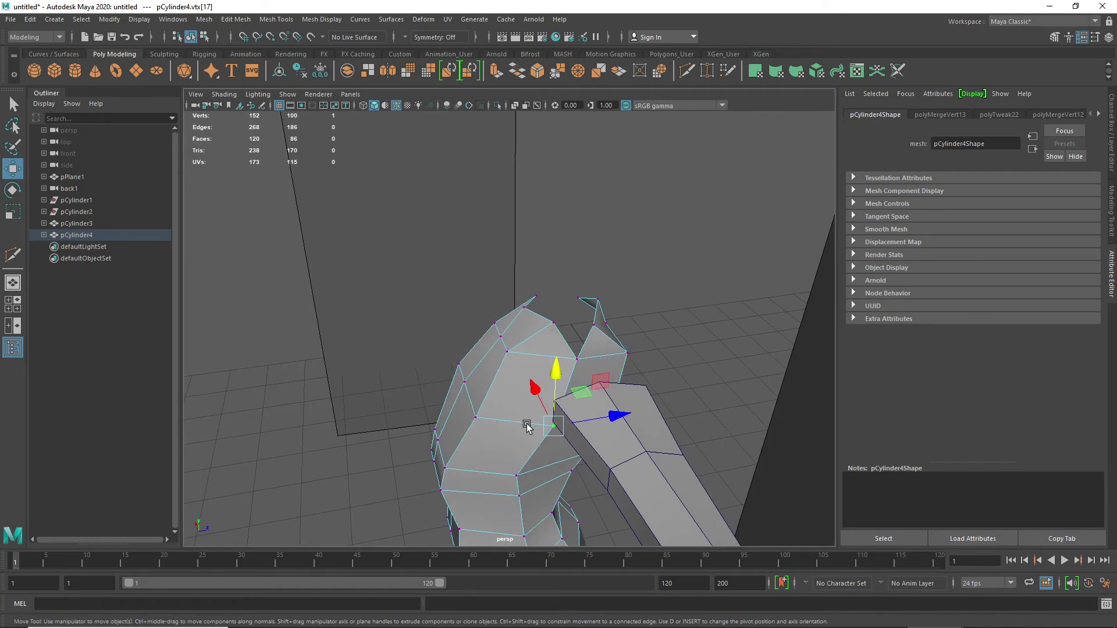
left_click_drag(555, 391, 557, 403, "alt")
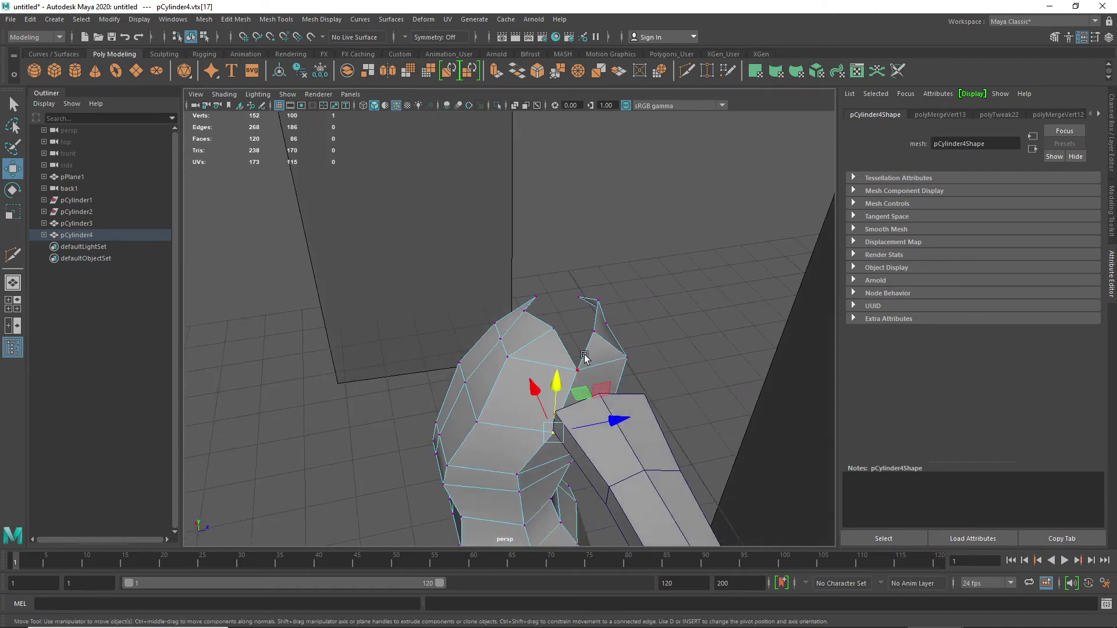
- Merge the front and back vertices at the top of the shoulder to close the gap between them
left_click(595, 334)
left_click(553, 330, "shift")
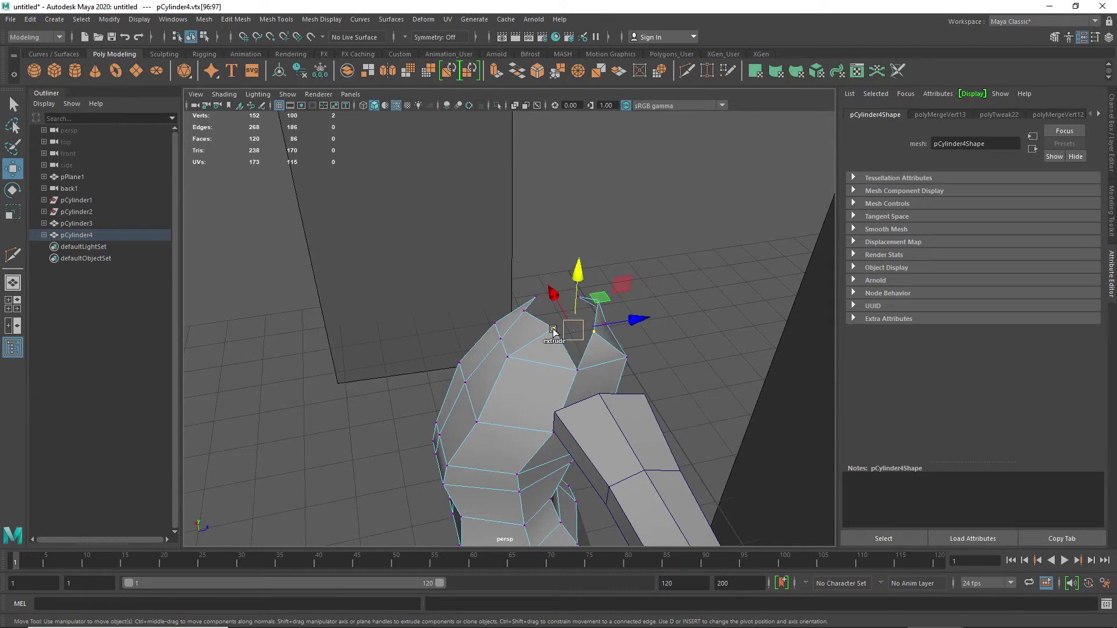
key("g")
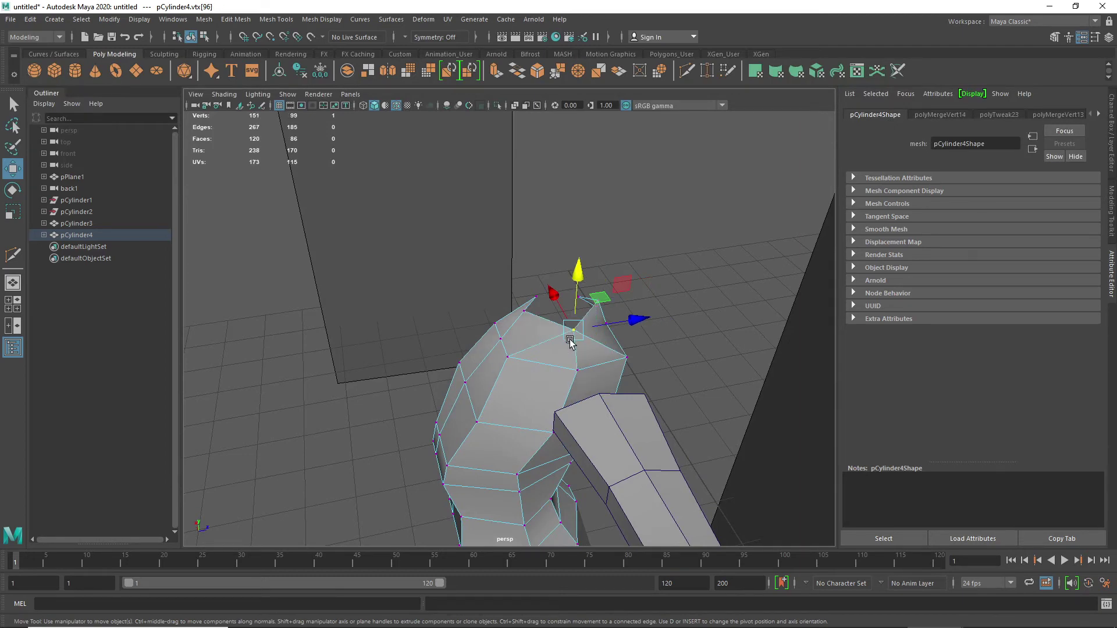
- Delete the two torso side faces facing the arm to open a shoulder hole, and return to object mode
left_click_drag(572, 406, 581, 384, "alt")
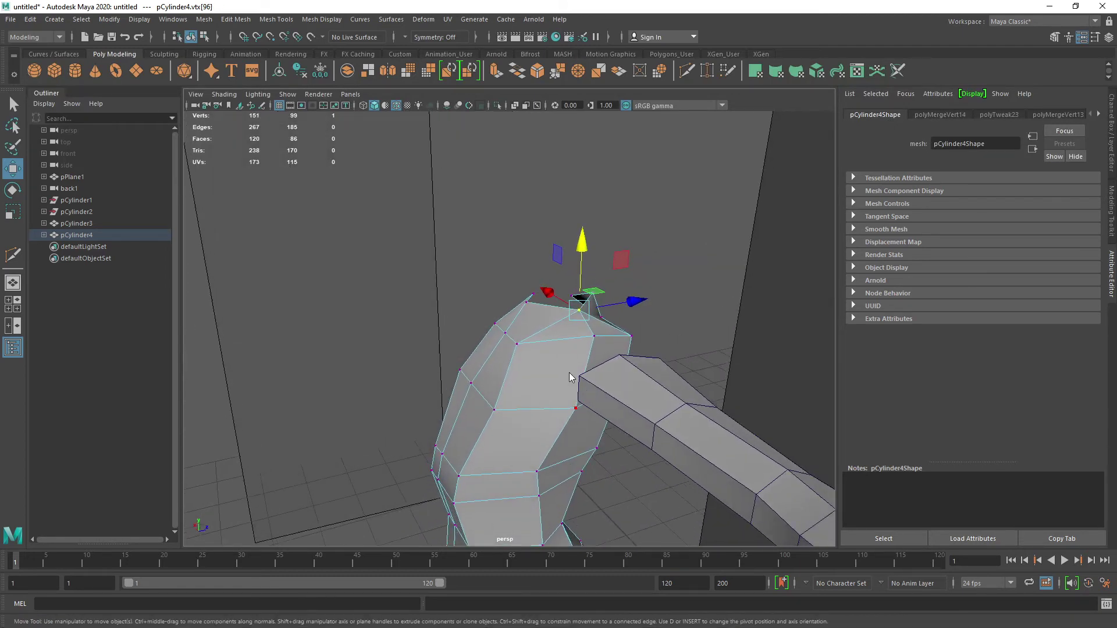
right_click_drag(569, 373, 568, 329)
left_click(571, 361)
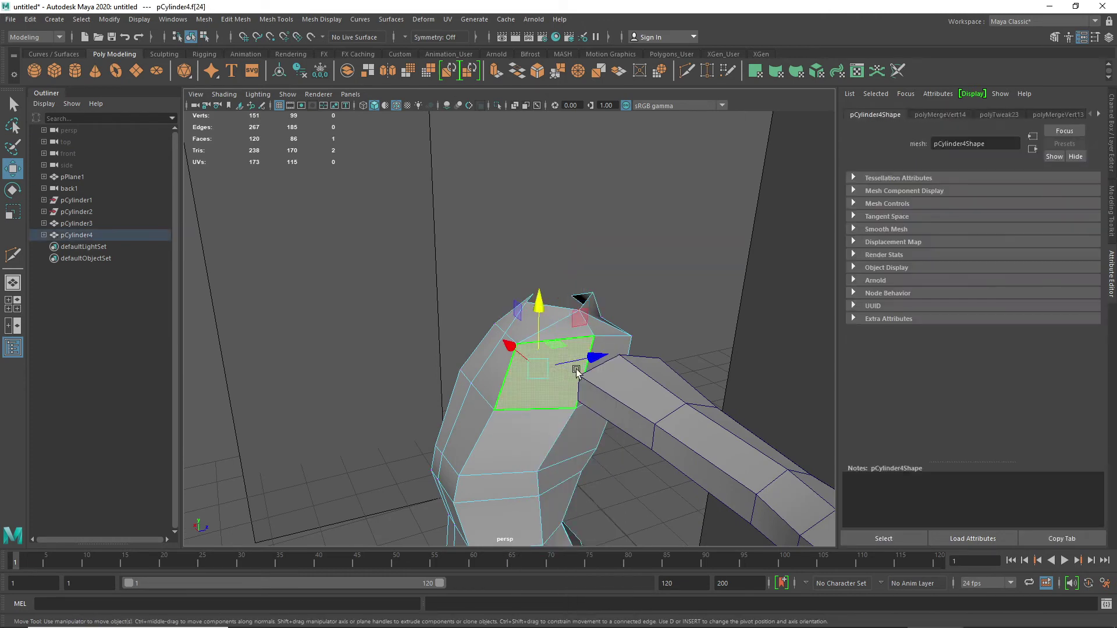
left_click(617, 349, "shift")
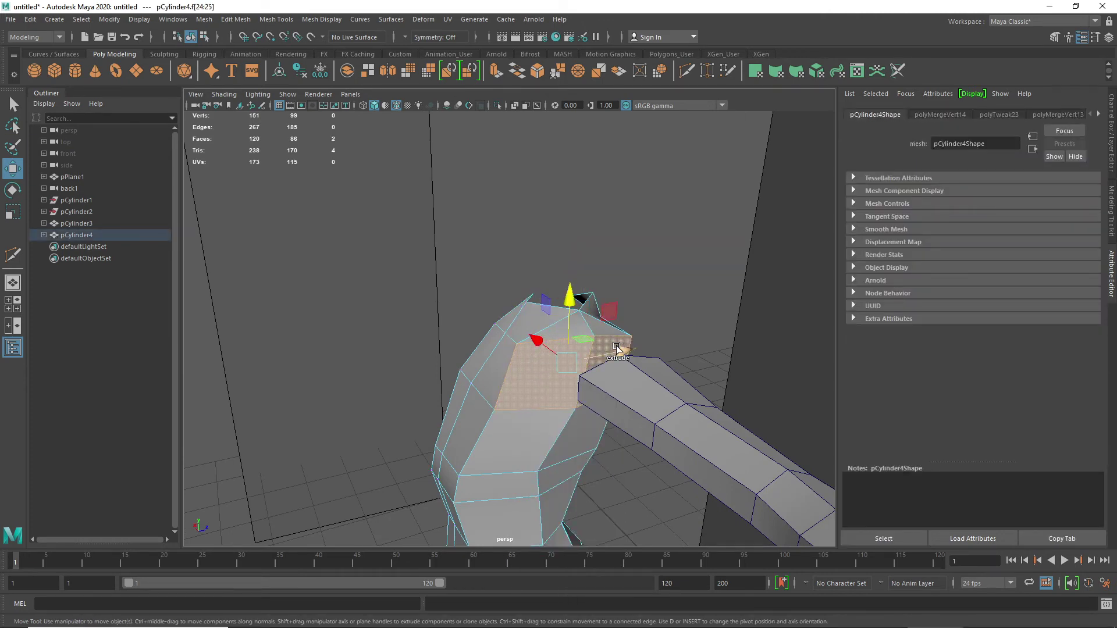
left_click_drag(620, 378, 557, 460, "alt")
key("Delete")
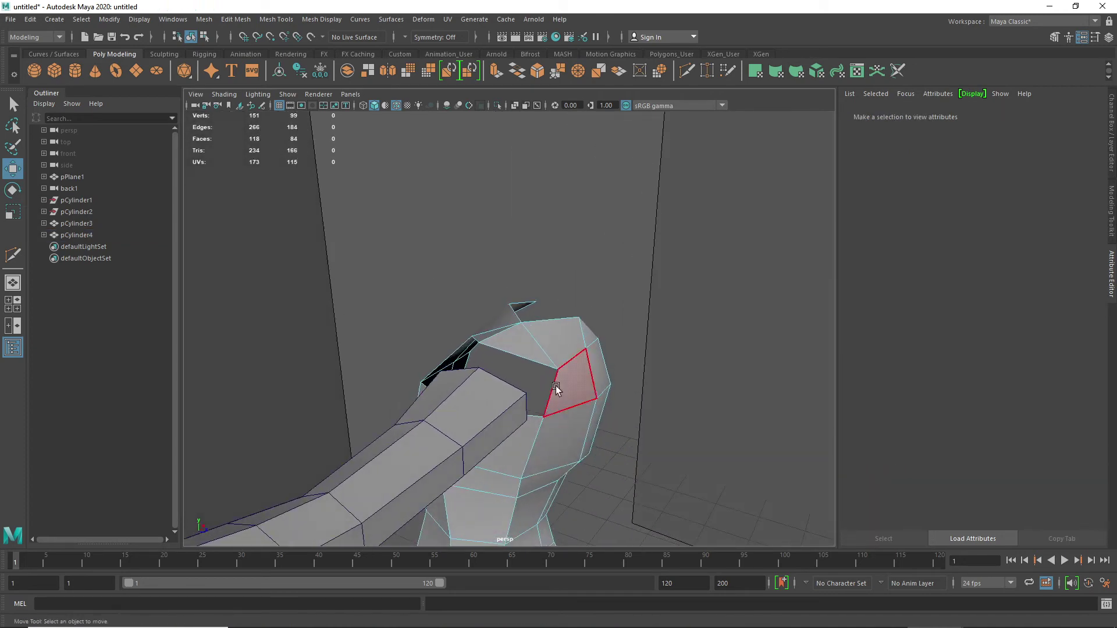
right_click_drag(552, 370, 602, 279)
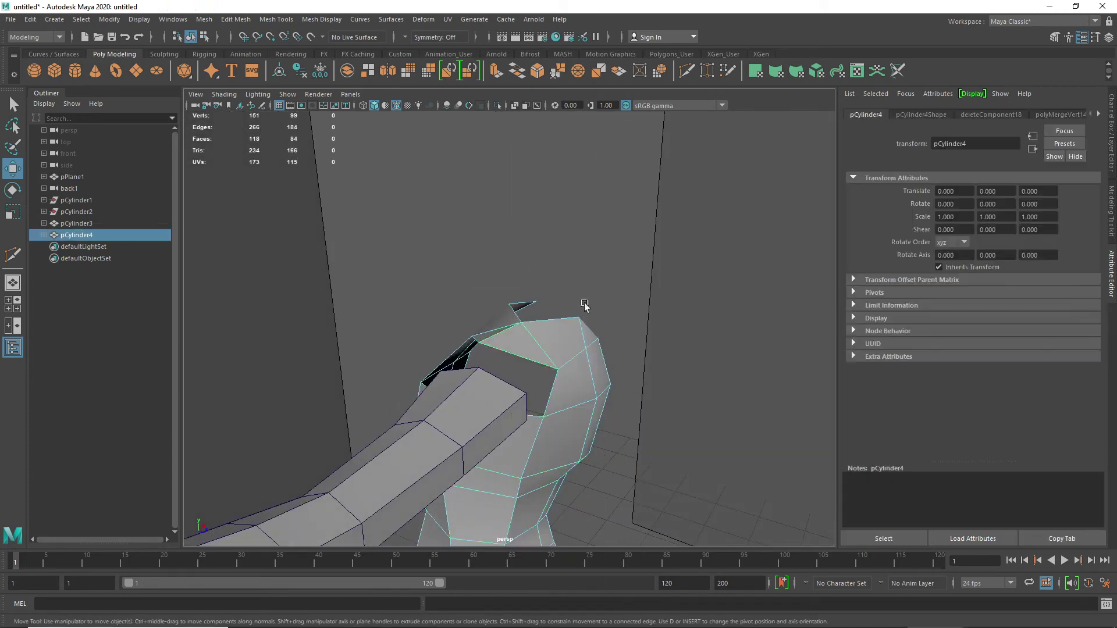
- Combine the arm and torso meshes into one object
left_click(471, 418, "shift")
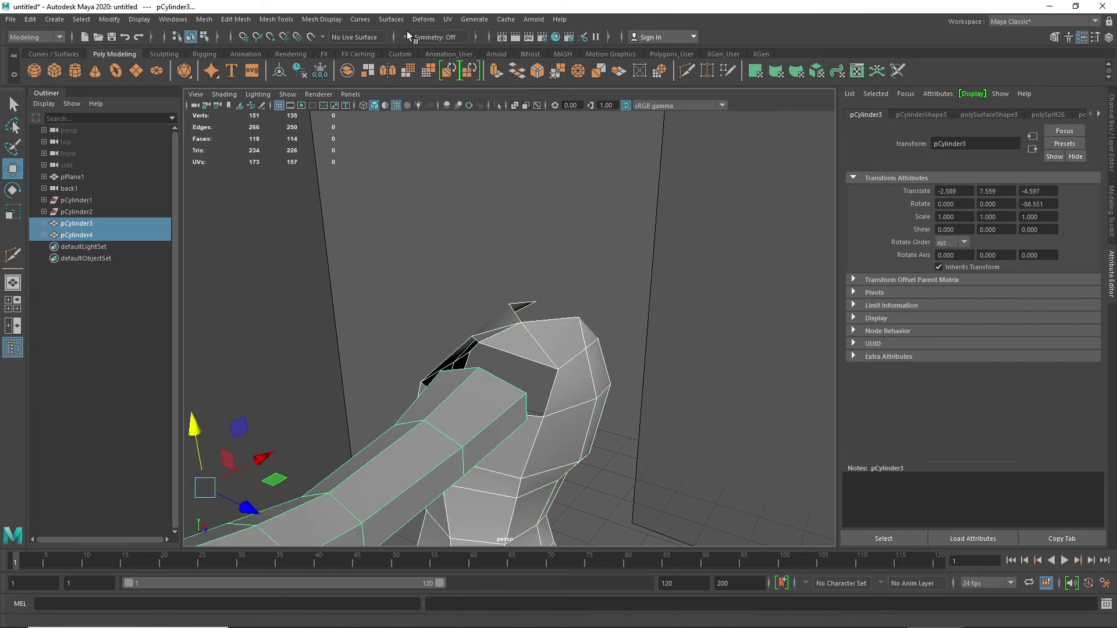
left_click(227, 14)
mouse_move(209, 20)
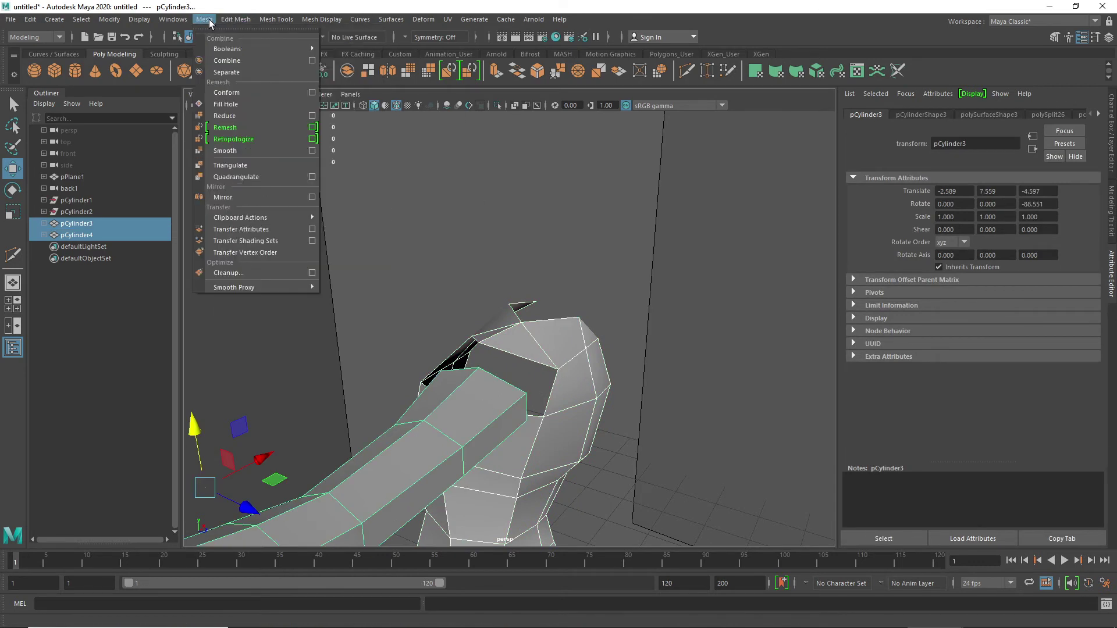
left_click(227, 62)
- Bridge the arm's open end to the shoulder opening along one side edge and the adjoining top edge
left_click_drag(452, 379, 563, 385, "alt")
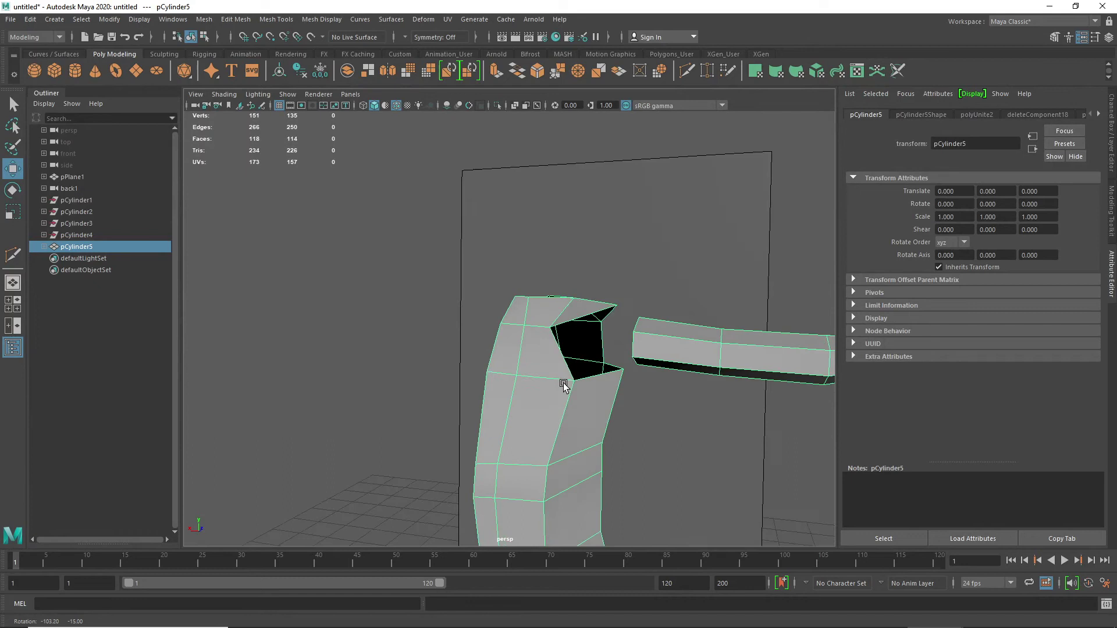
right_click_drag(637, 346, 632, 307)
left_click(633, 343)
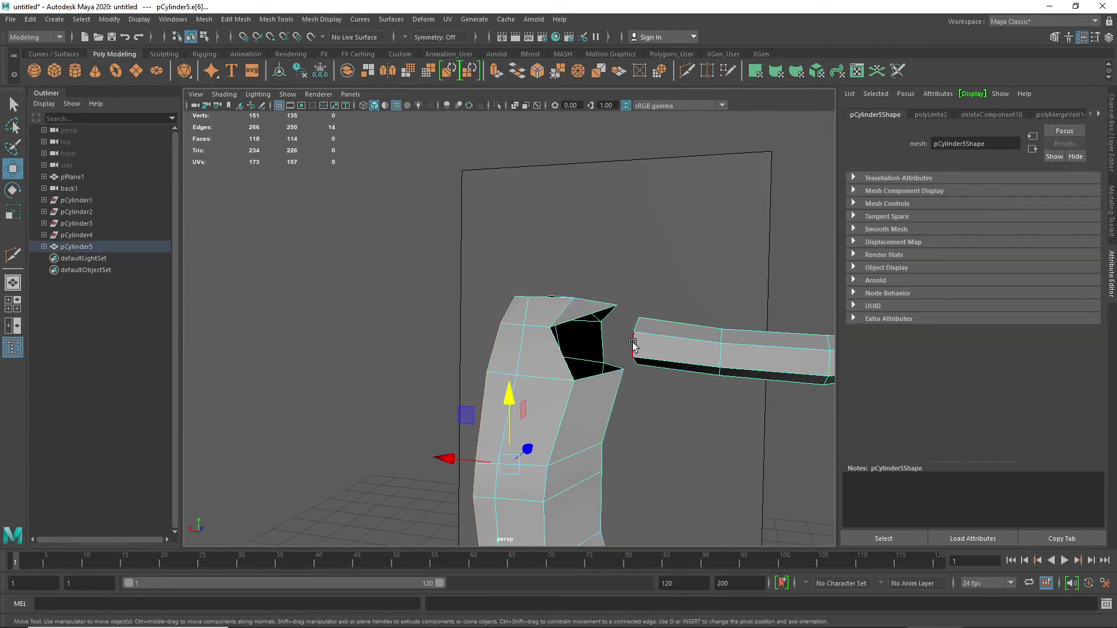
left_click(562, 361, "shift")
right_click_drag(570, 369, 545, 512, "shift")
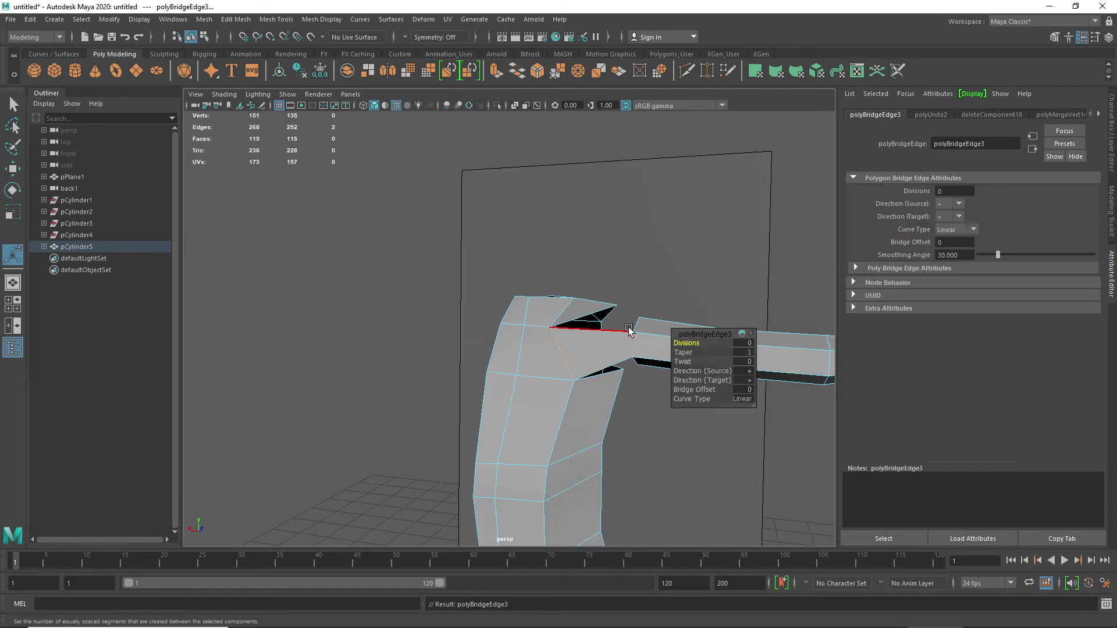
left_click(599, 314)
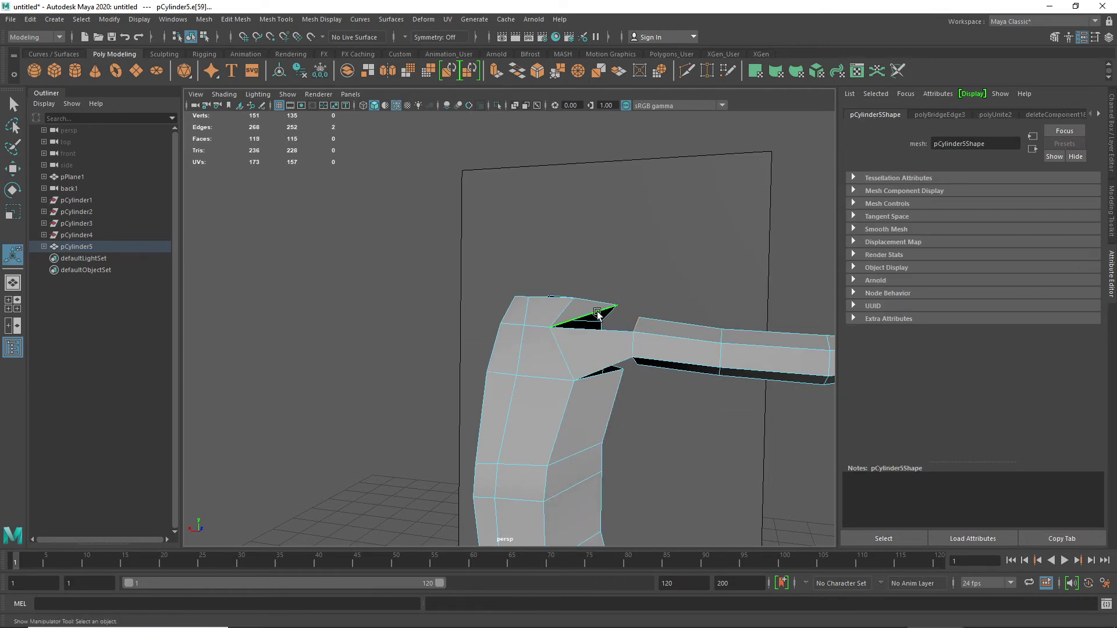
key("g")
- Bridge the two pairs of underside edges between the arm's end and the armpit of the torso
left_click(634, 363)
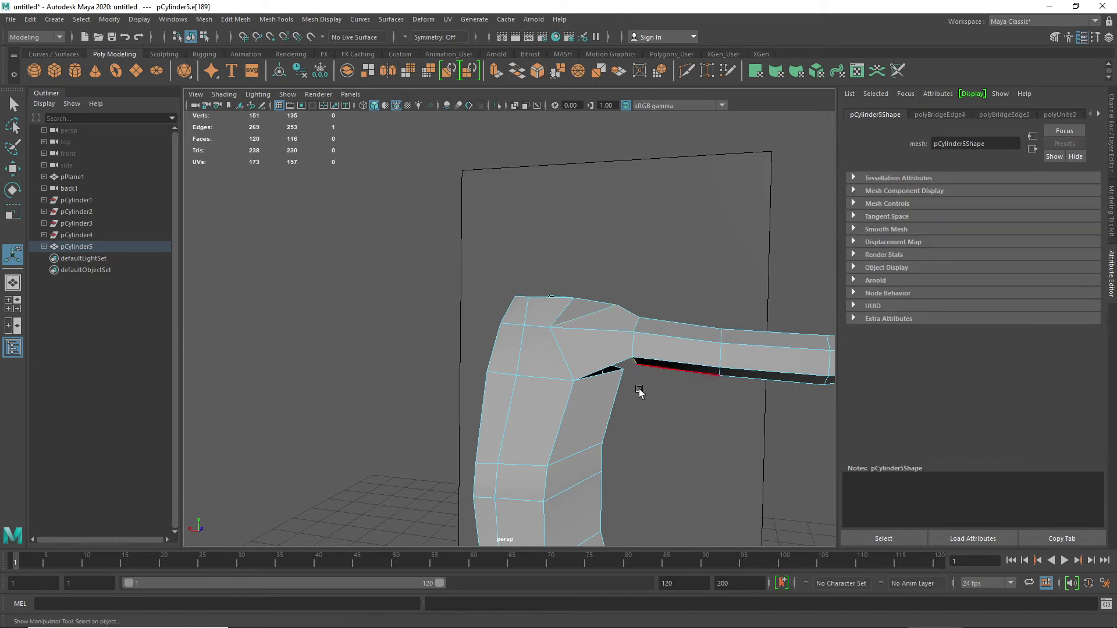
left_click_drag(641, 394, 604, 363, "alt")
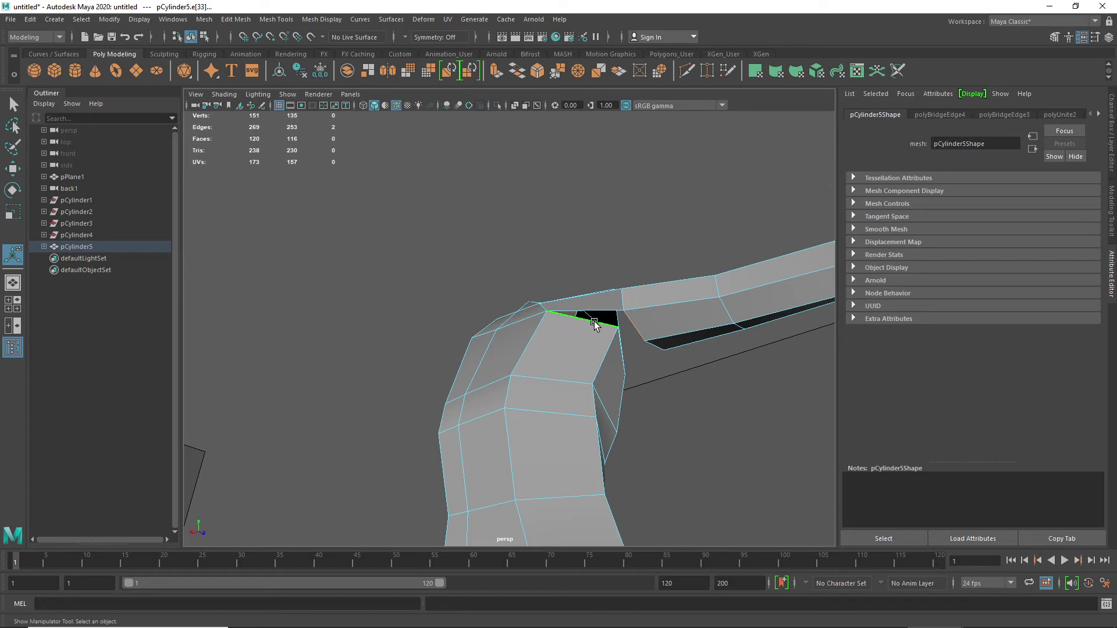
key("g")
left_click_drag(667, 379, 579, 348, "alt")
left_click(583, 318)
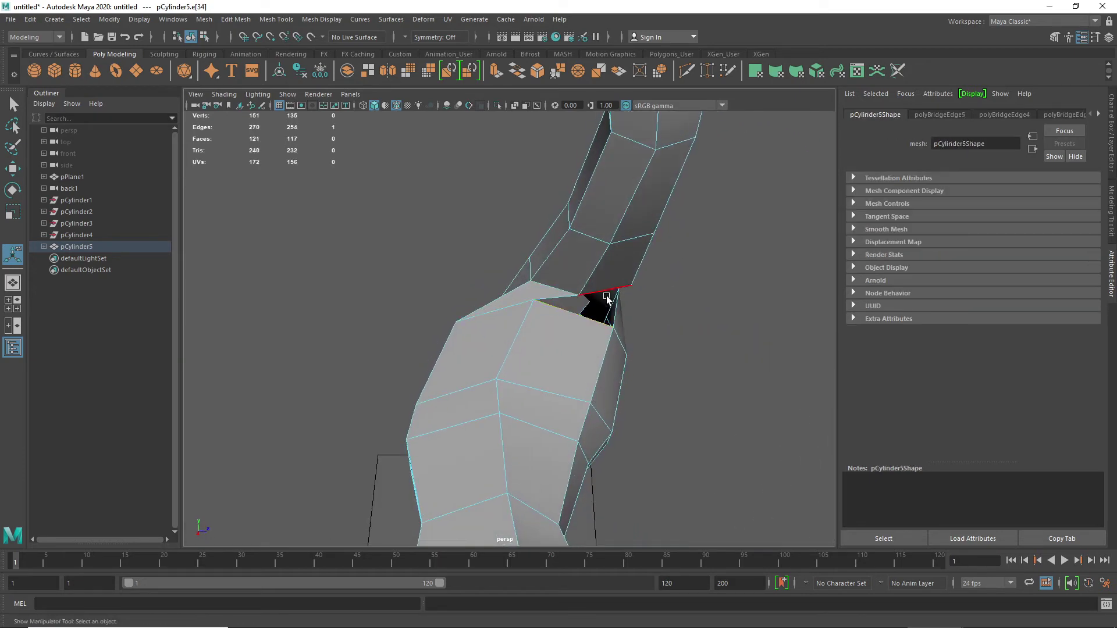
key("g")
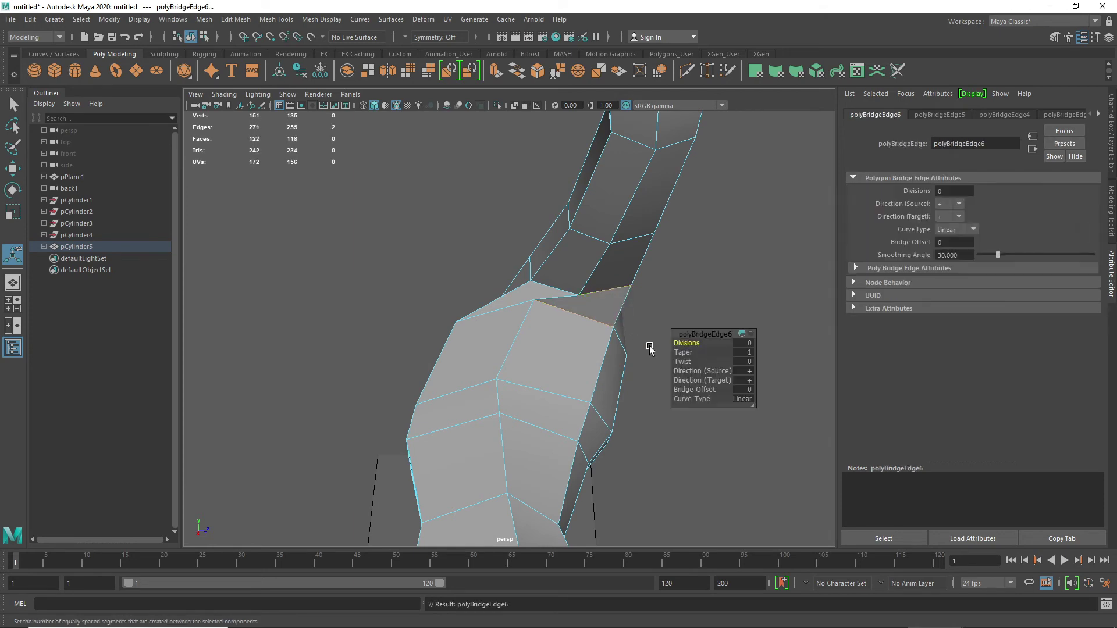
- Bridge the remaining side and top edges on the opposite side of the shoulder to close the arm joint
left_click_drag(650, 350, 515, 368, "alt")
left_click(459, 376)
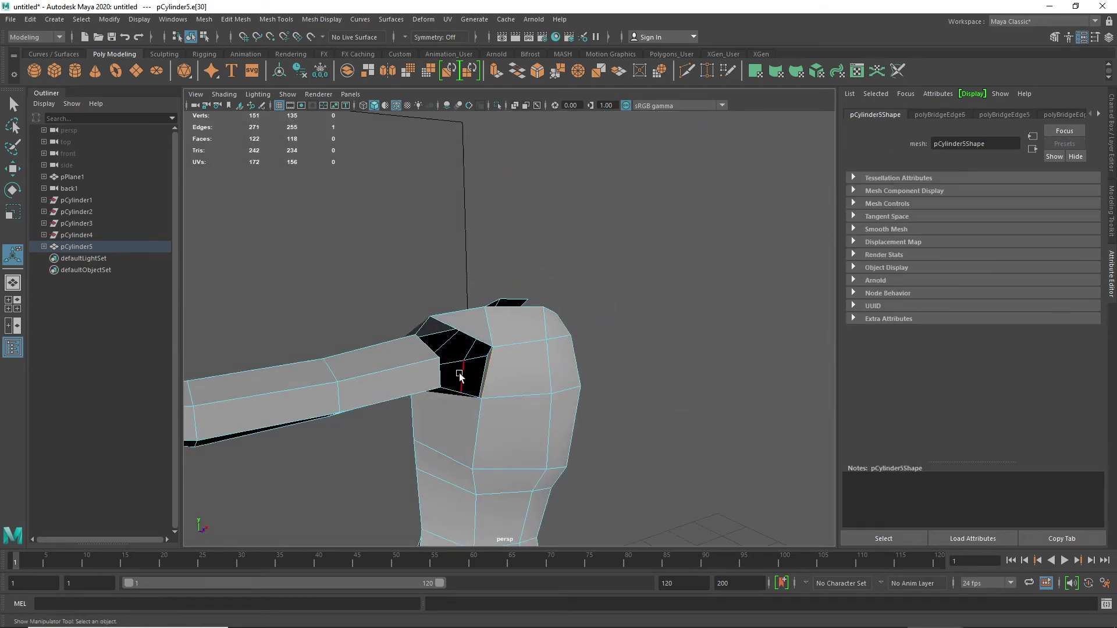
key("g")
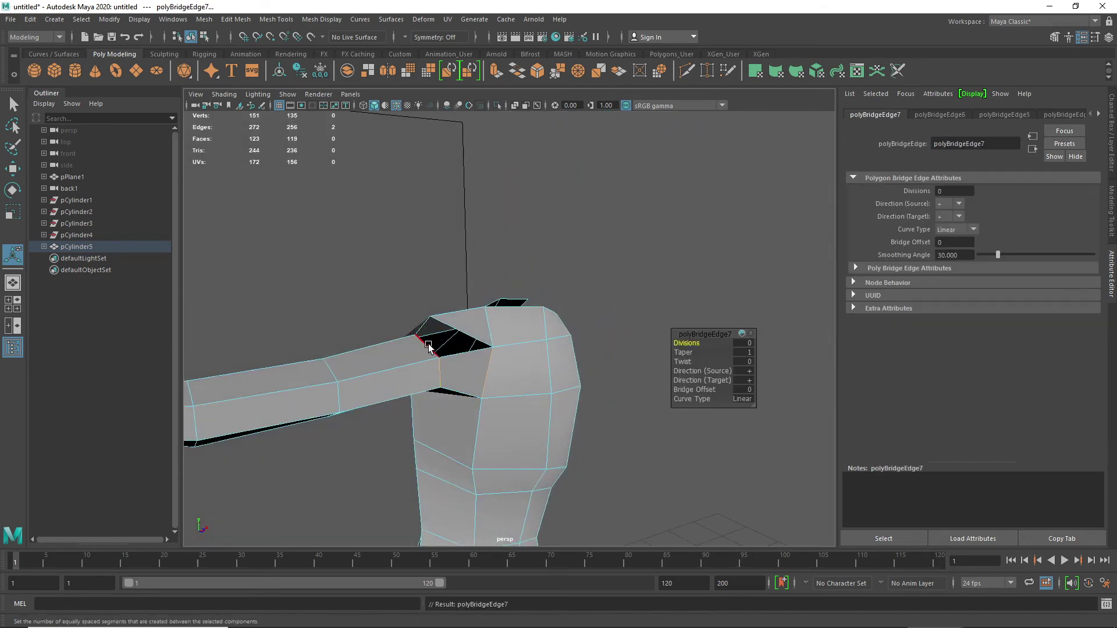
left_click(428, 345)
key("g")
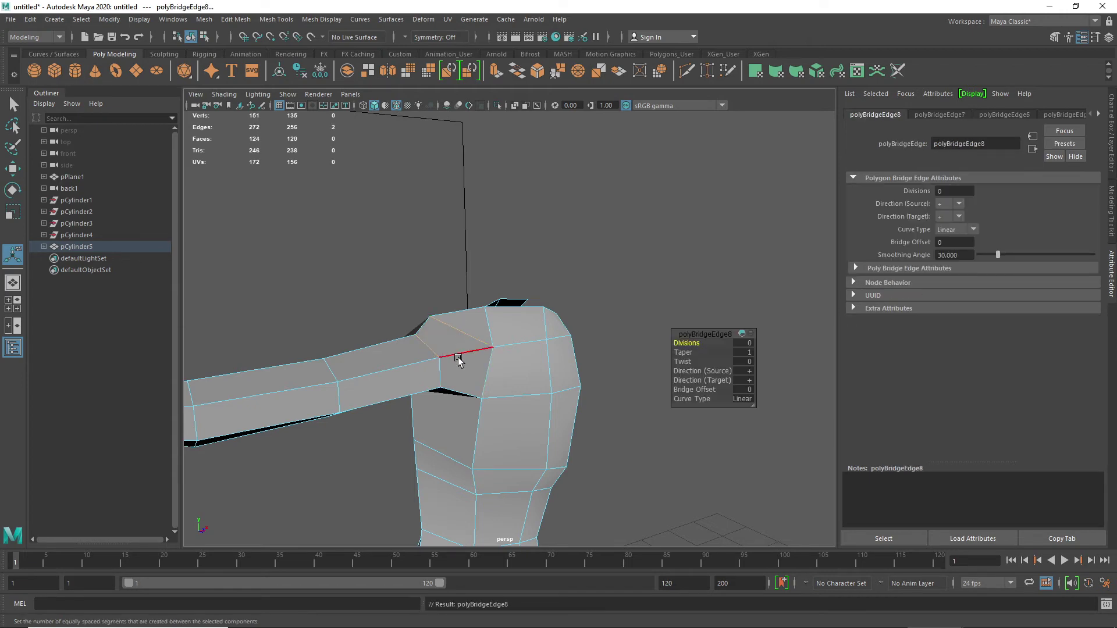
- Move the armpit corner vertex and the shoulder vertex above it outward toward the arm
left_click_drag(376, 376, 565, 386, "alt")
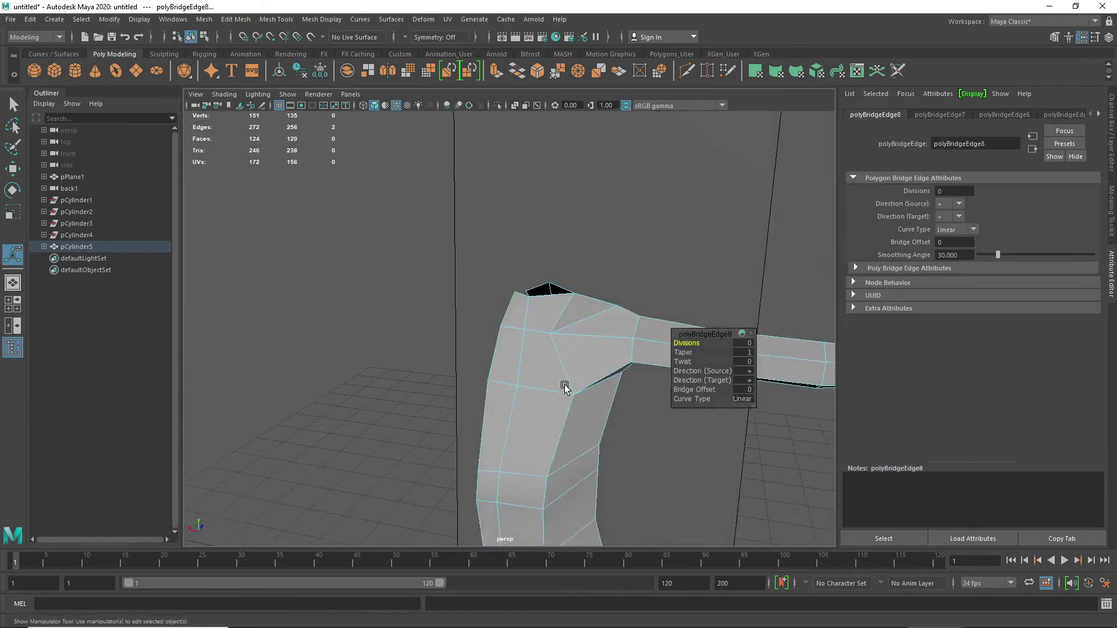
middle_click_drag(570, 371, 445, 297, "alt")
mouse_move(442, 395)
left_mouse_down("alt")
mouse_move(454, 382)
mouse_move(444, 379)
left_mouse_up("alt")
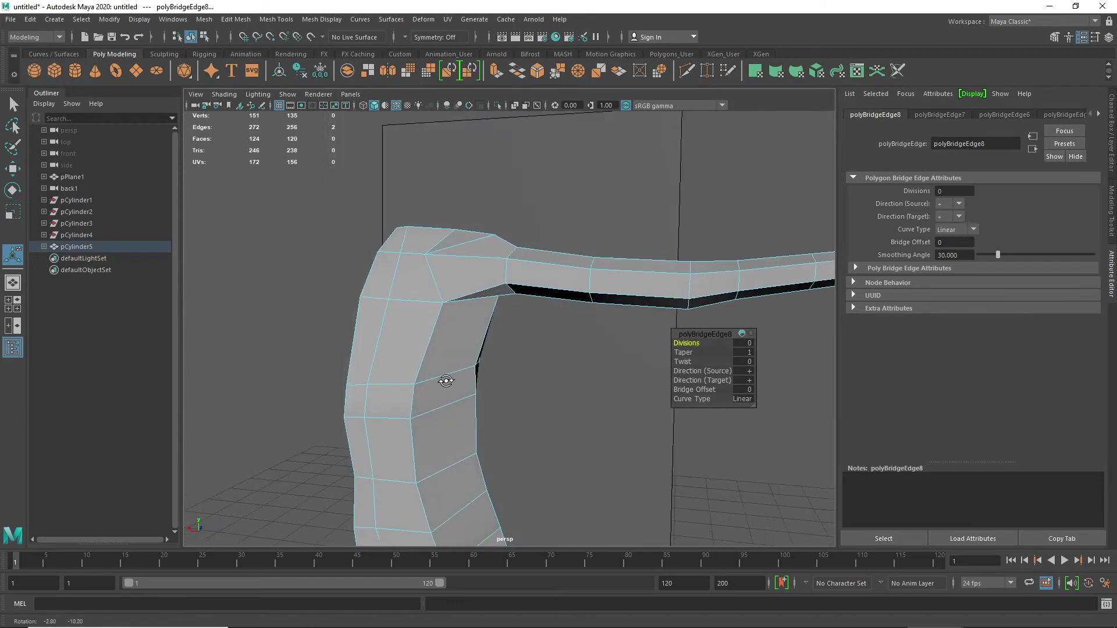
right_click_drag(452, 296, 387, 300)
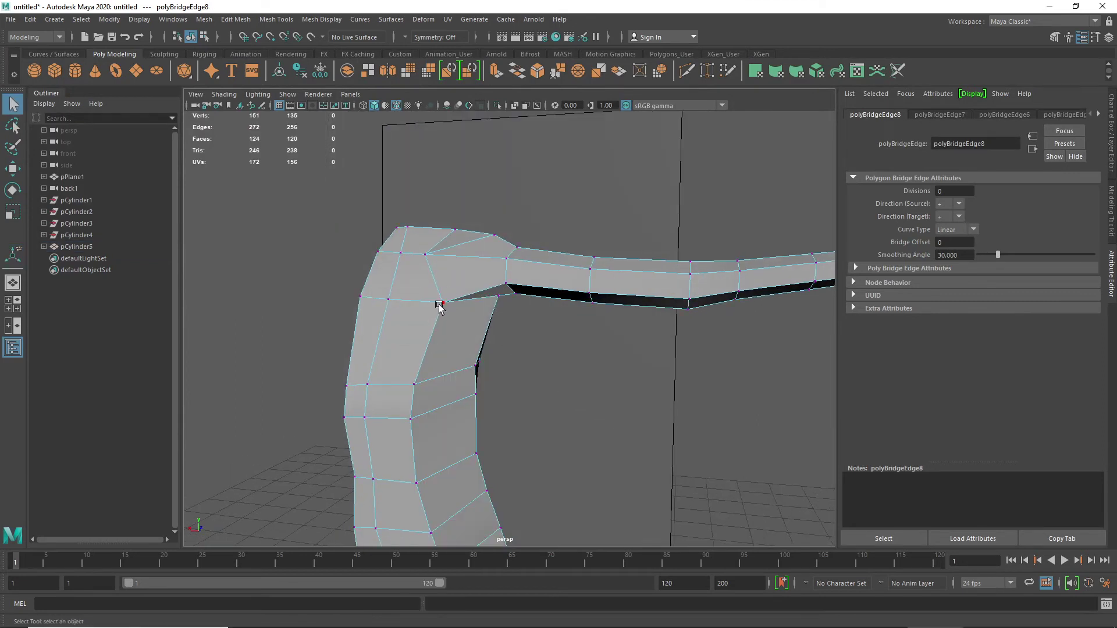
left_click(400, 257)
key("w")
left_click_drag(400, 262, 419, 257)
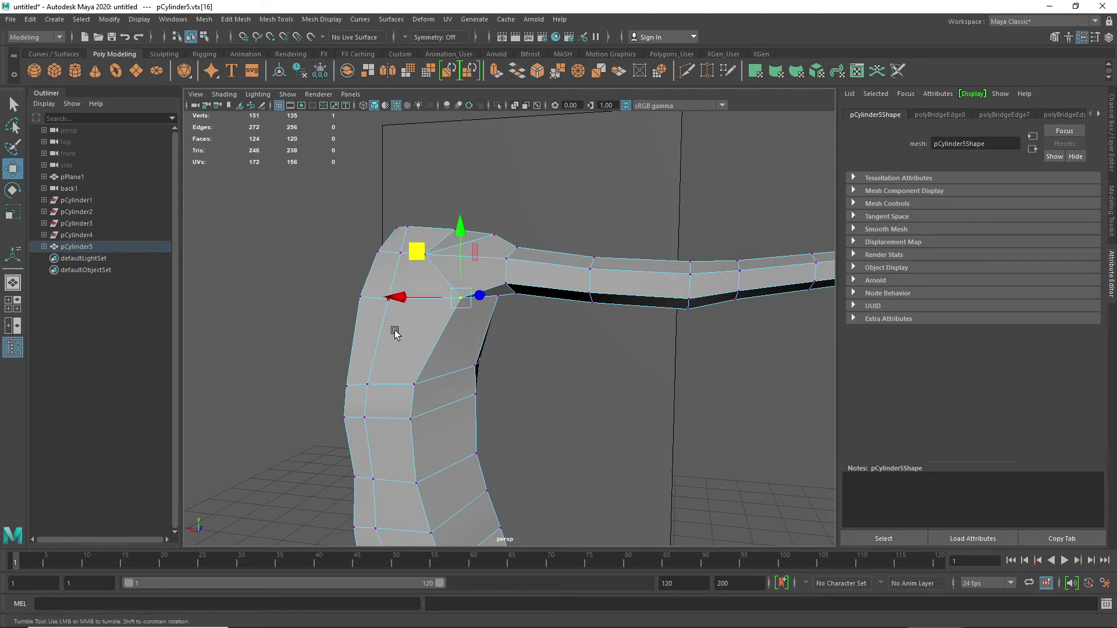
left_click_drag(394, 331, 416, 343, "alt")
left_click(415, 298)
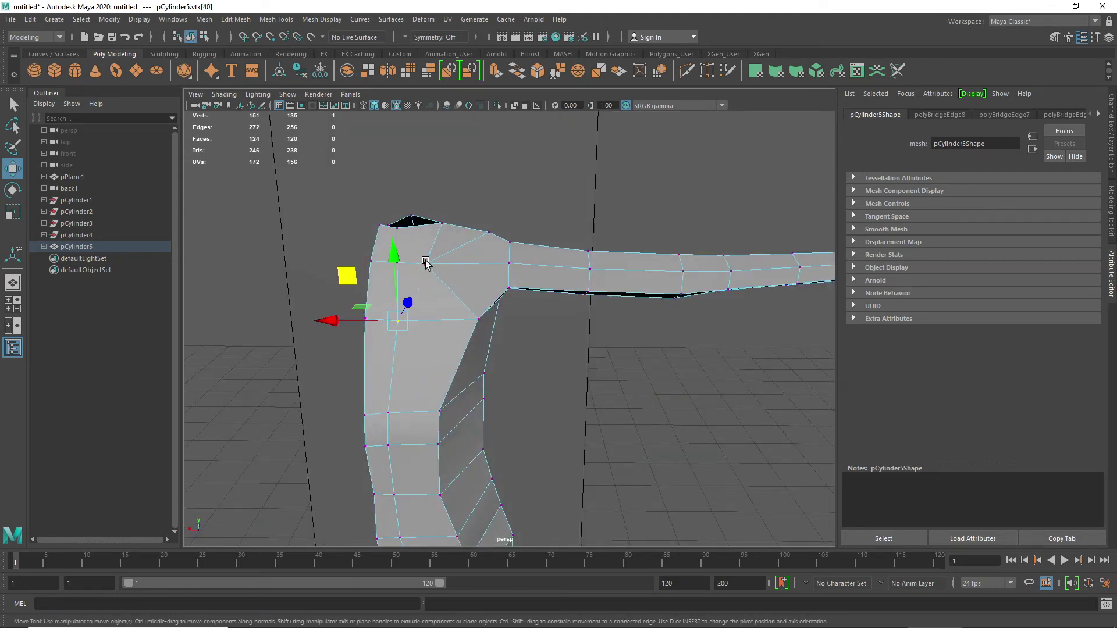
left_click(426, 262)
left_click_drag(374, 222, 398, 218)
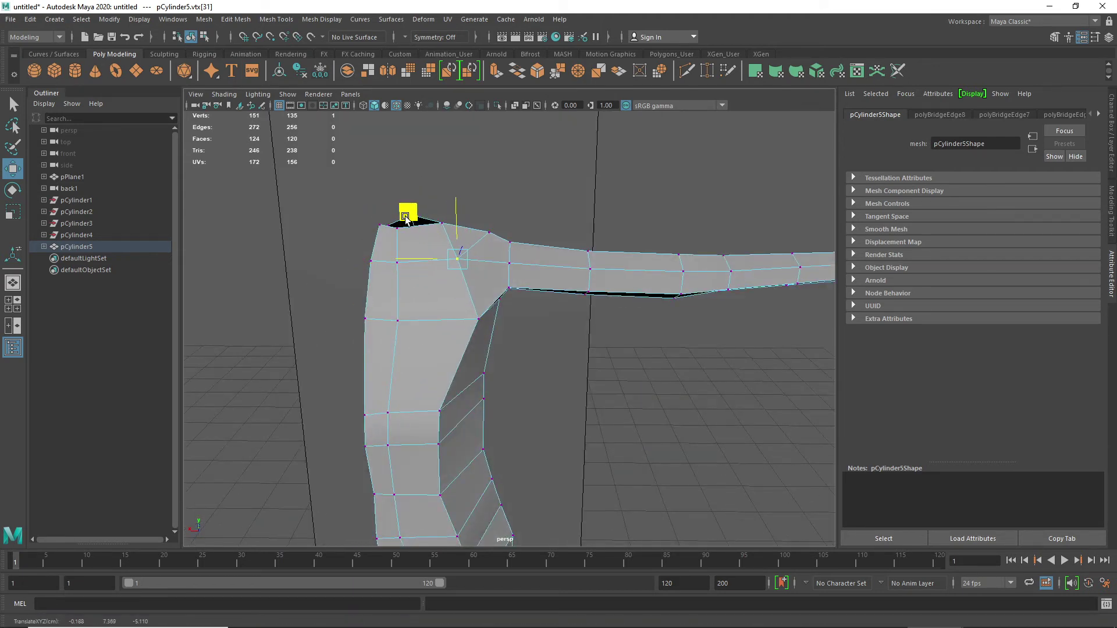
- Shift the armpit corner vertex and two vertices below it on the torso inward along the Z axis
left_click_drag(506, 301, 398, 314, "alt")
left_click(443, 294)
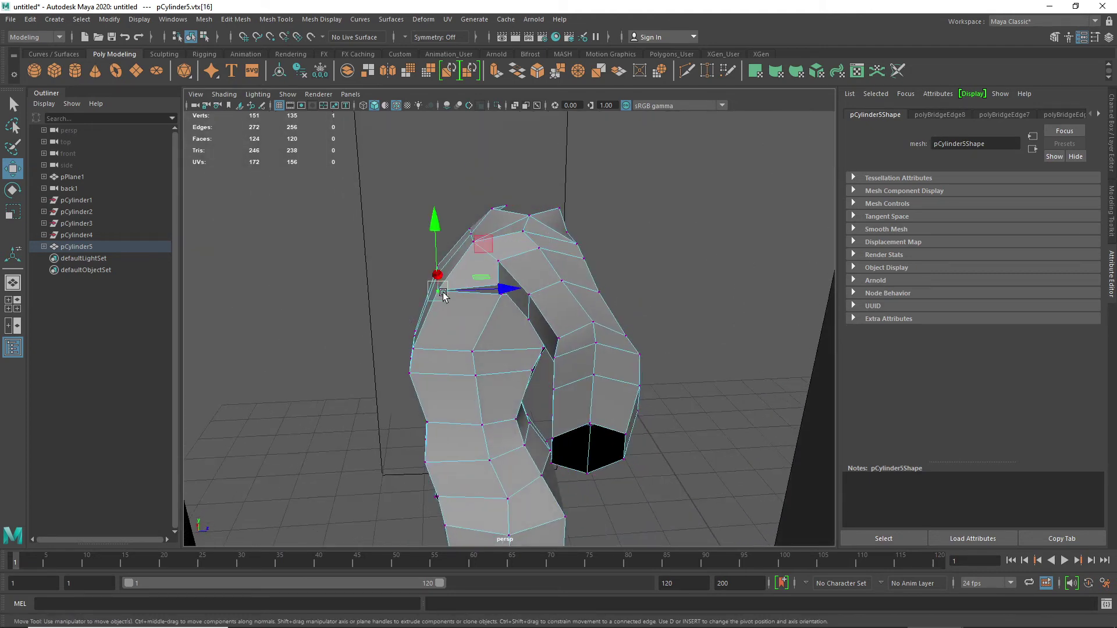
left_click_drag(480, 286, 502, 284)
left_click_drag(424, 343, 419, 418, "alt")
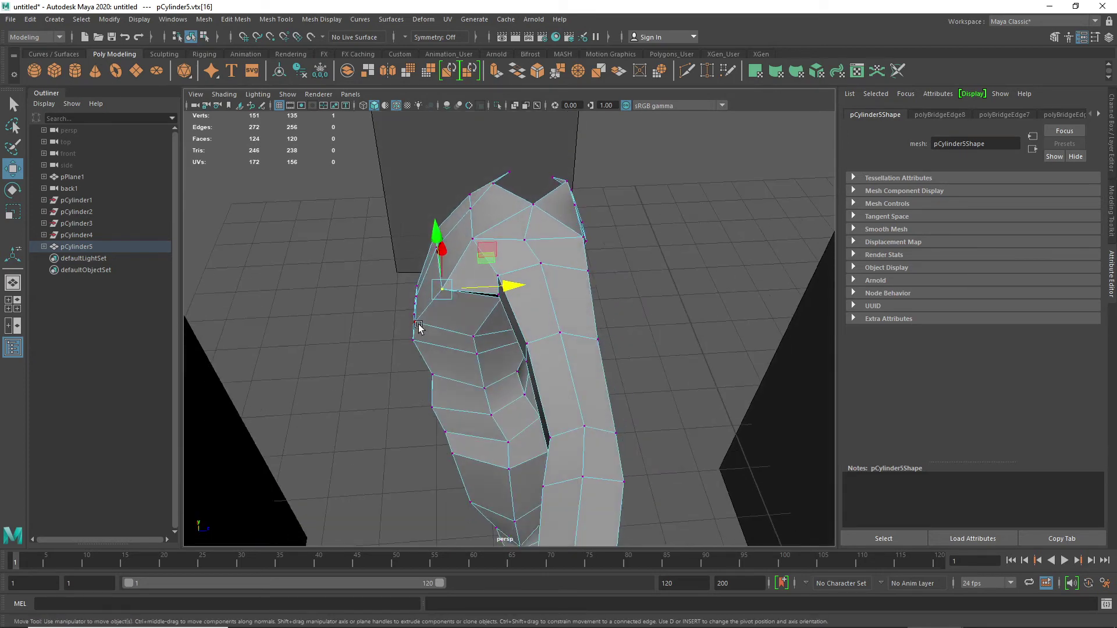
left_click(418, 326)
mouse_move(485, 321)
left_mouse_down()
mouse_move(495, 322)
mouse_move(479, 338)
left_mouse_up()
left_click(411, 342)
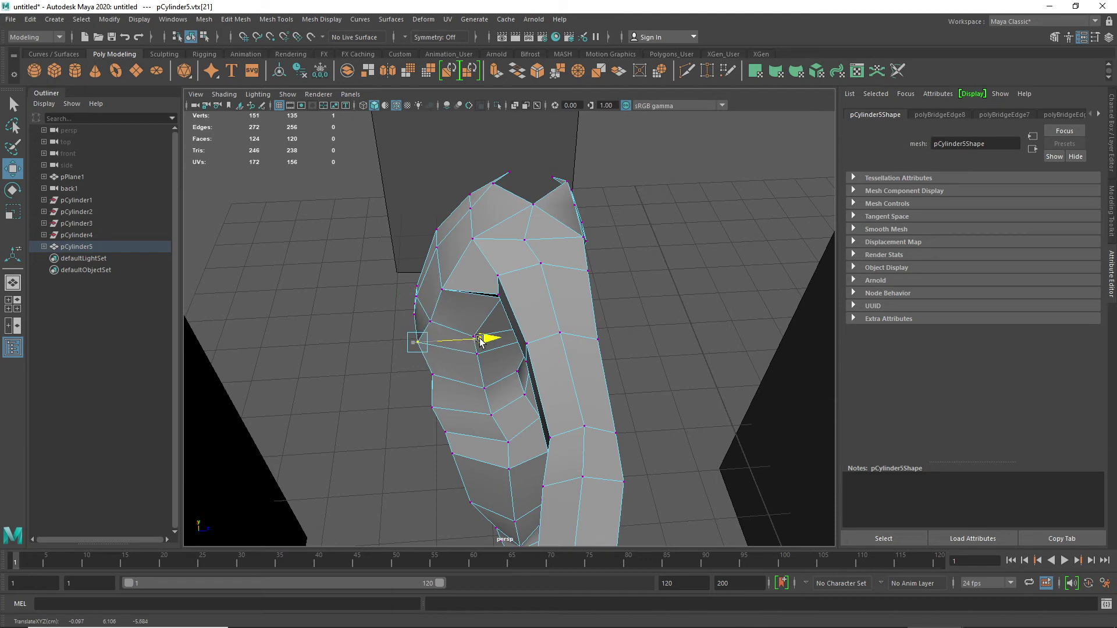
- Lower the middle vertex under the armpit to open up the underside of the arm joint
left_click_drag(393, 424, 512, 366, "alt")
left_click(498, 297)
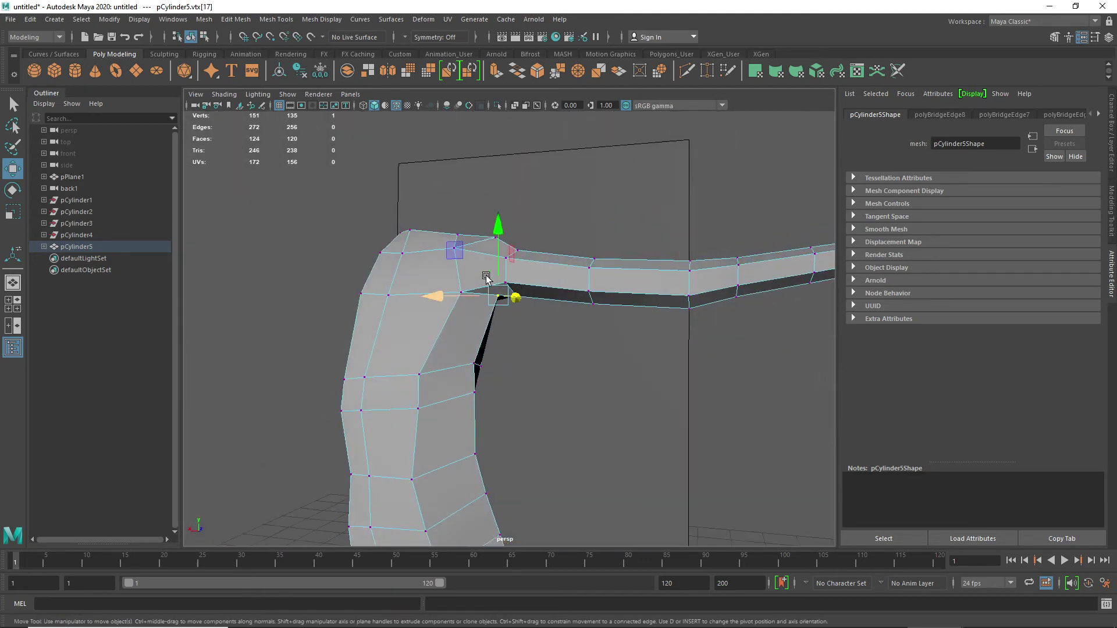
left_click_drag(459, 249, 488, 317)
- Examine the torso silhouette and the reshaped armpit from several distances and angles
scroll(490, 319, "down", 3)
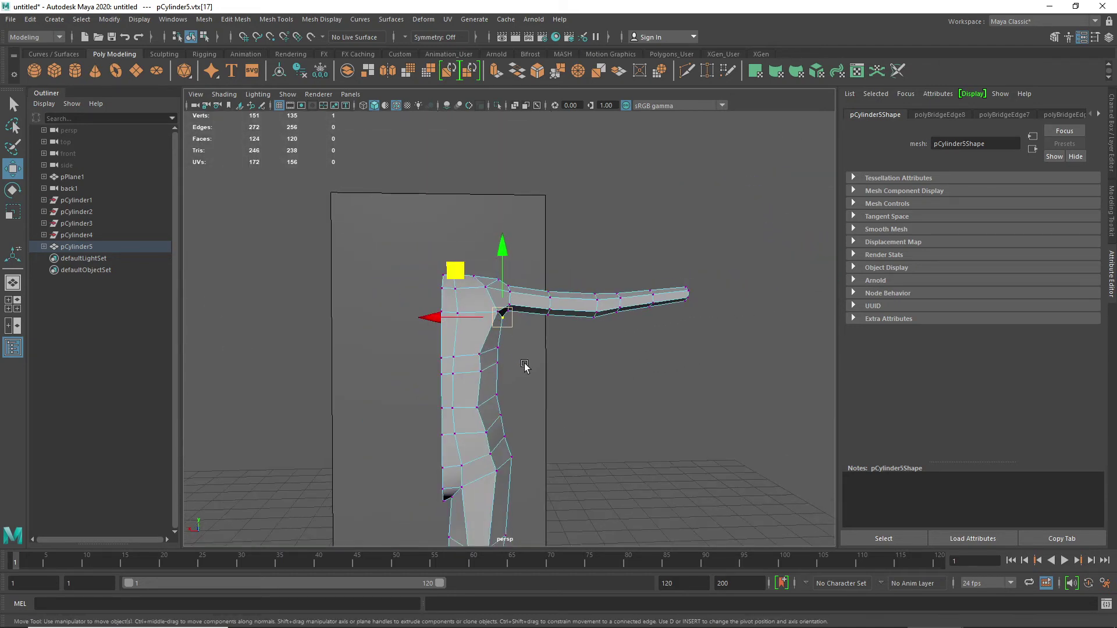
mouse_move(526, 366)
left_mouse_down("alt")
mouse_move(497, 370)
mouse_move(510, 368)
left_mouse_up("alt")
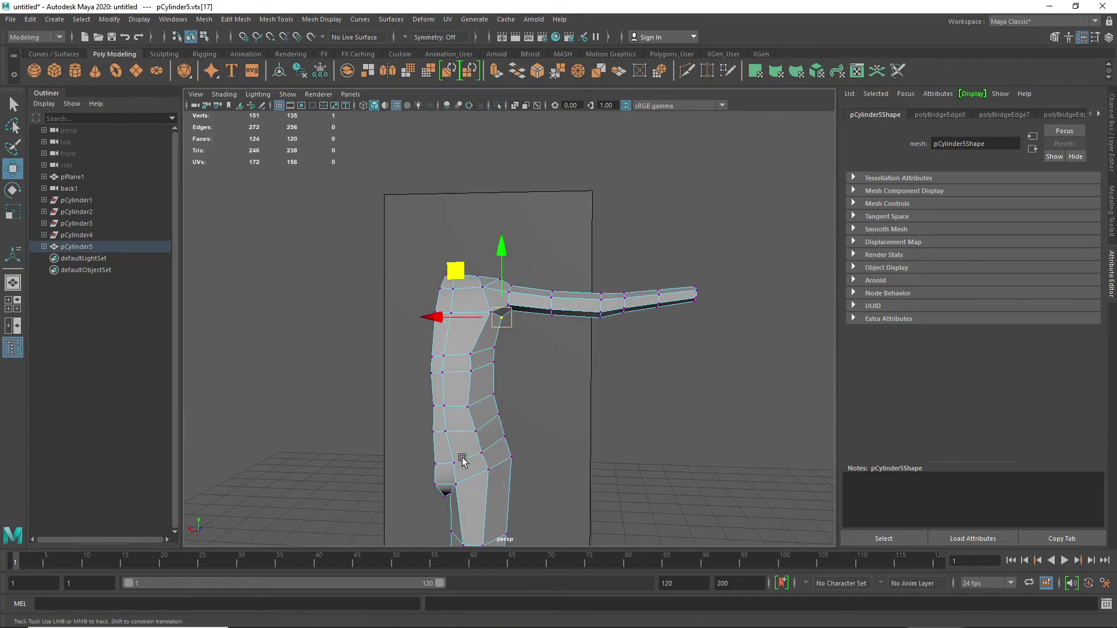
middle_click_drag(462, 458, 461, 430, "alt")
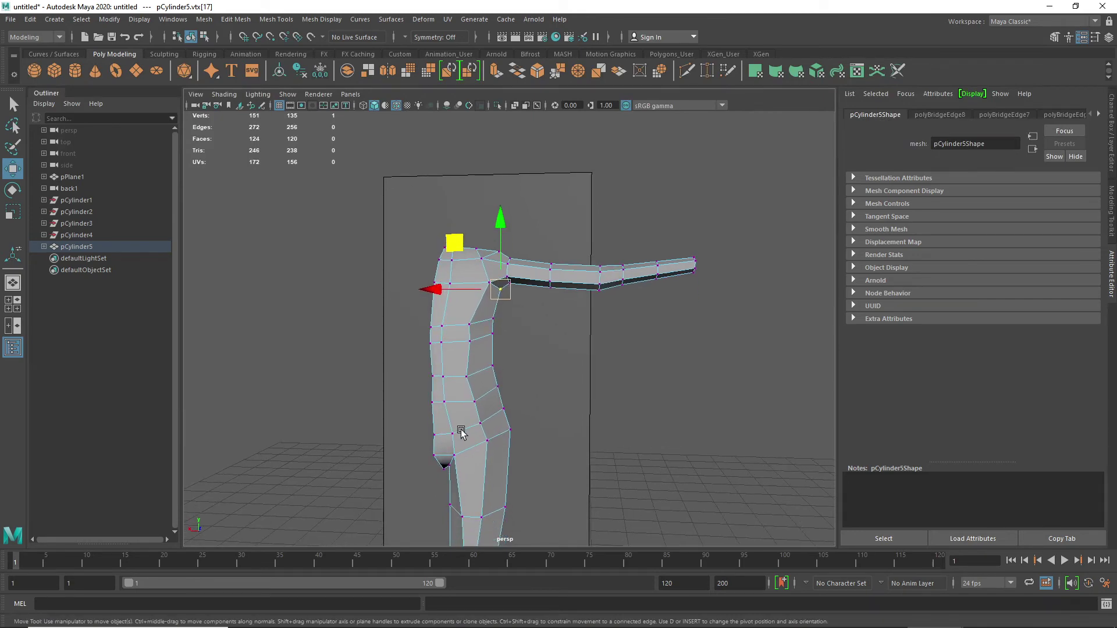
left_click_drag(547, 386, 513, 362, "alt")
middle_click_drag(471, 297, 469, 424, "alt")
scroll(469, 423, "up", 5)
middle_click_drag(431, 521, 430, 374, "alt")
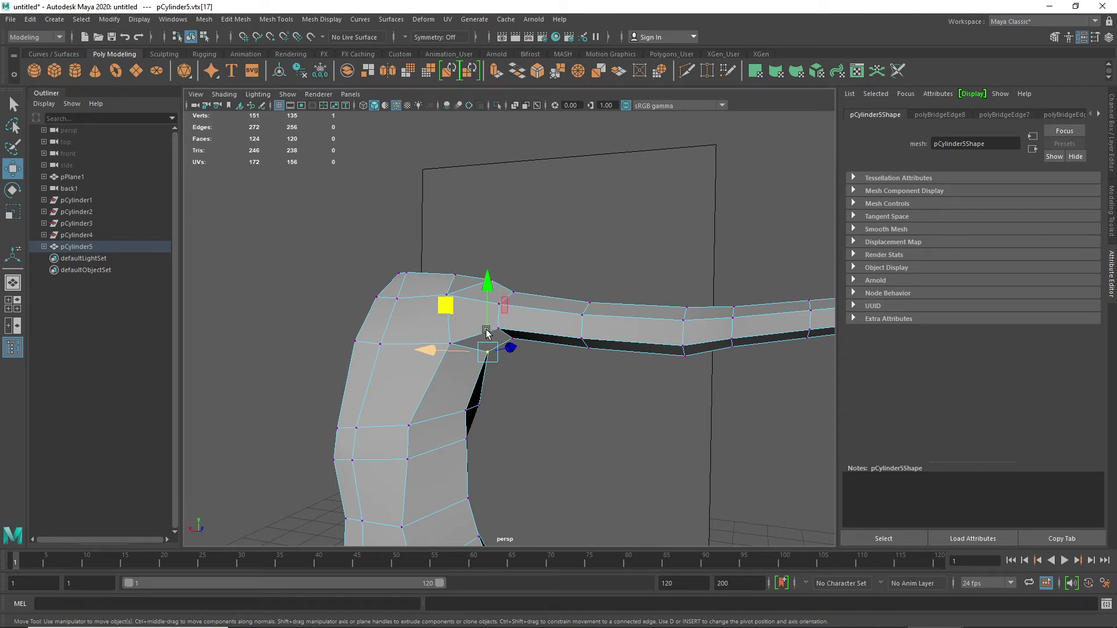
left_click_drag(478, 342, 503, 335, "alt")
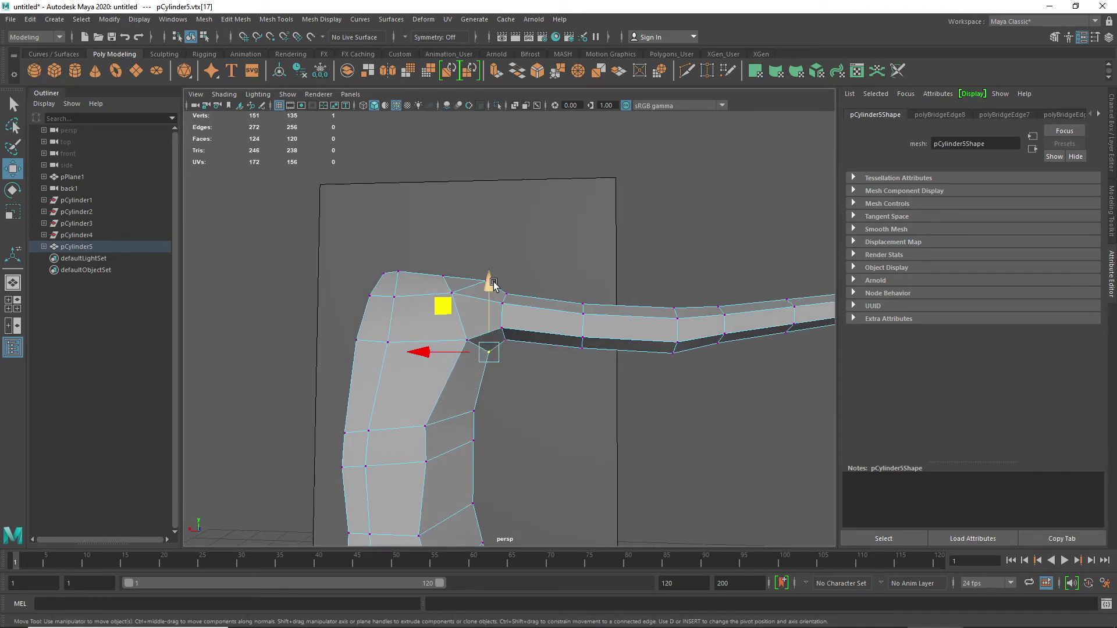
- Cut a new line of edges with Multi-Cut across the upper torso, over the shoulder beside the arm joint, and along the opposite side
right_click_drag(443, 320, 379, 321, "shift")
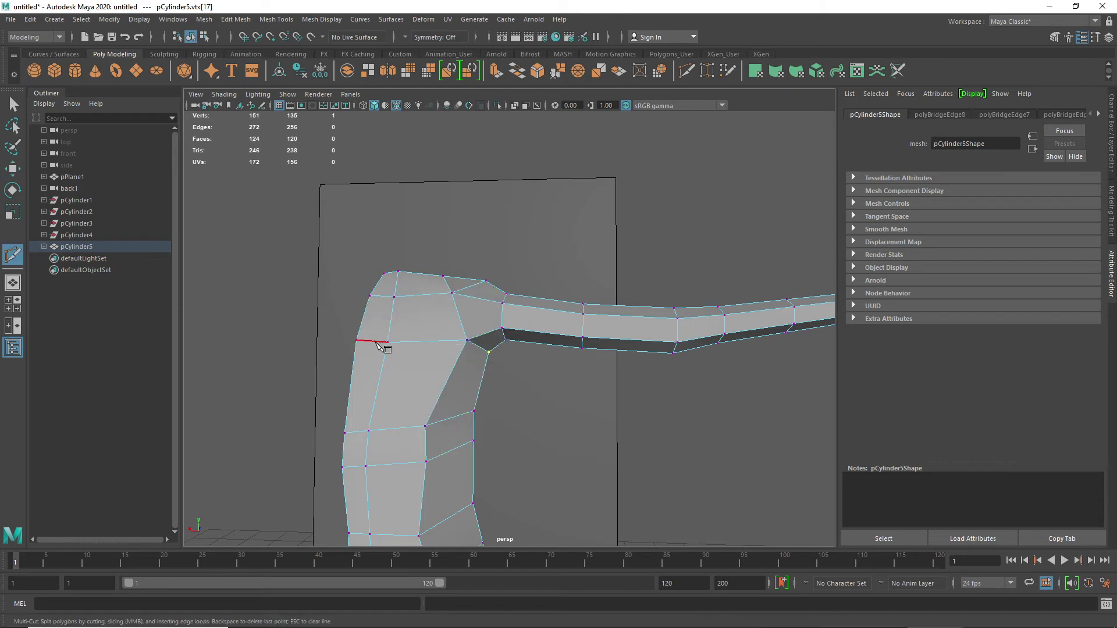
left_click_drag(490, 341, 464, 344, "alt")
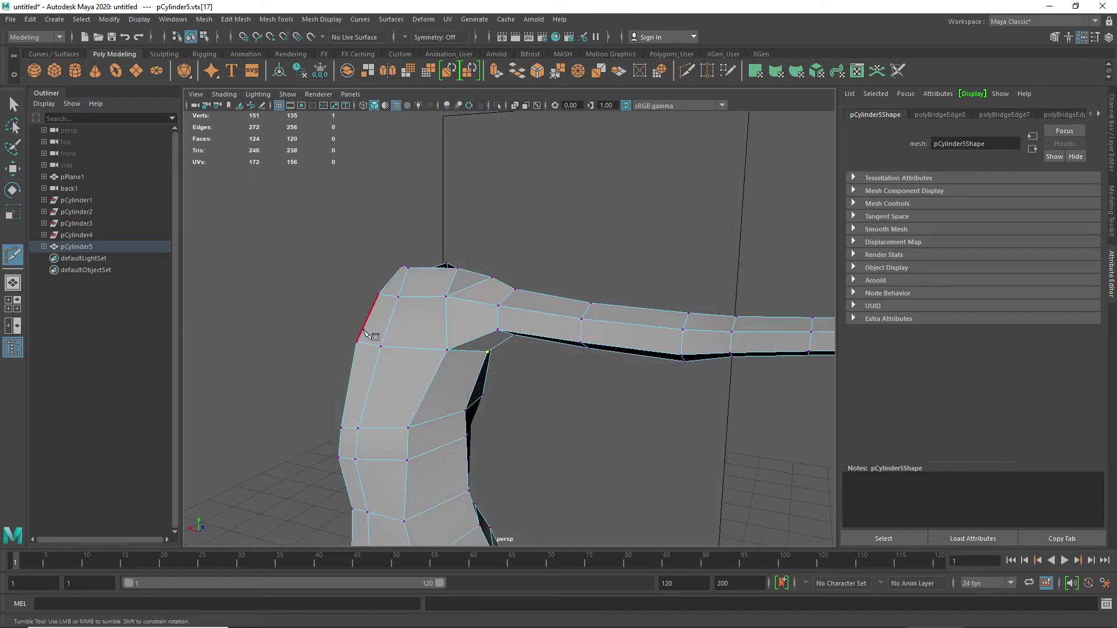
left_click_drag(374, 323, 402, 359, "alt")
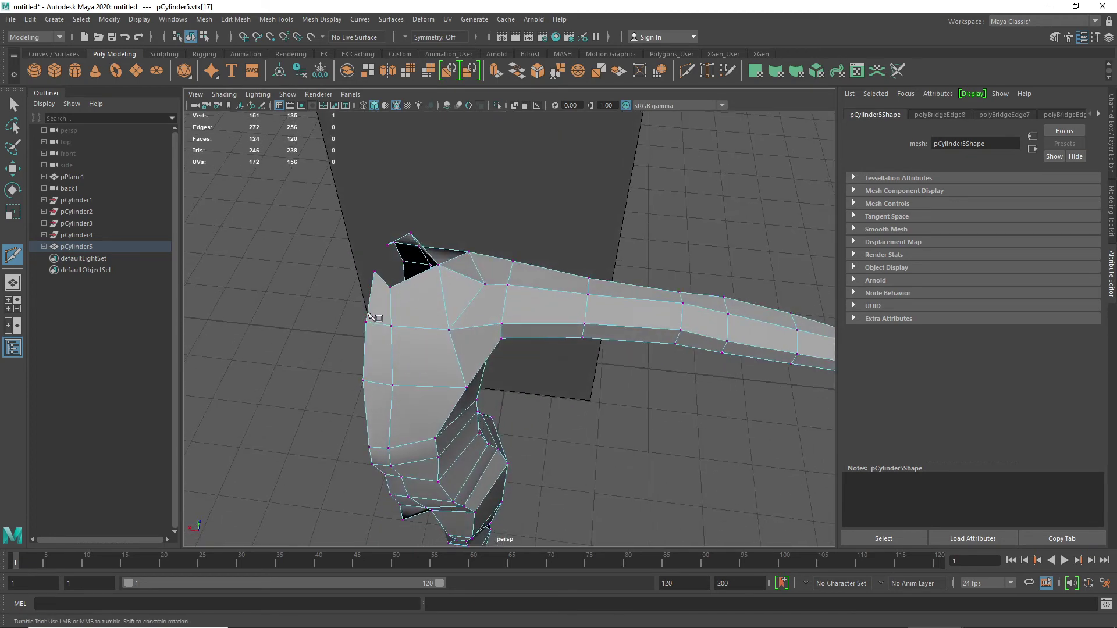
left_click(368, 312)
left_click(391, 316)
left_click(446, 311)
left_click_drag(507, 284, 402, 298, "alt")
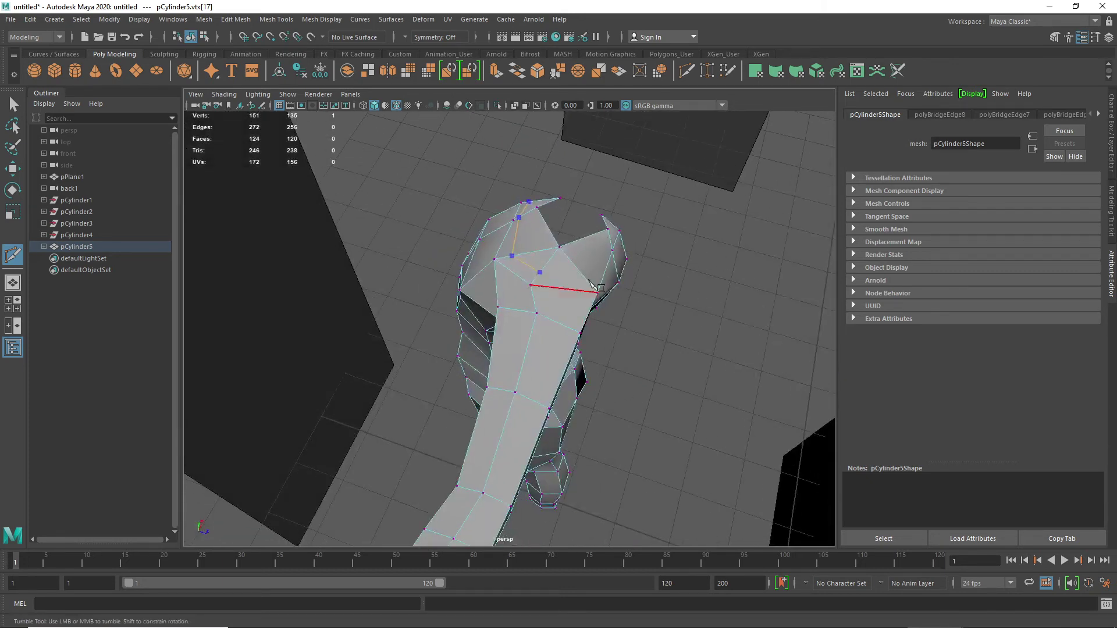
left_click_drag(622, 302, 527, 277, "alt")
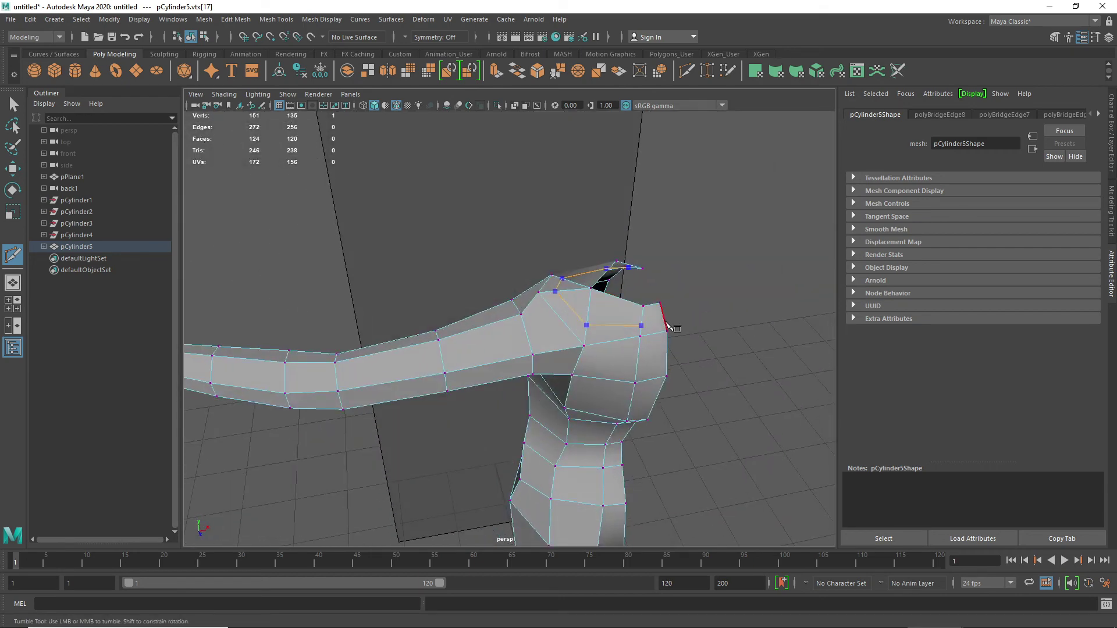
key("Return")
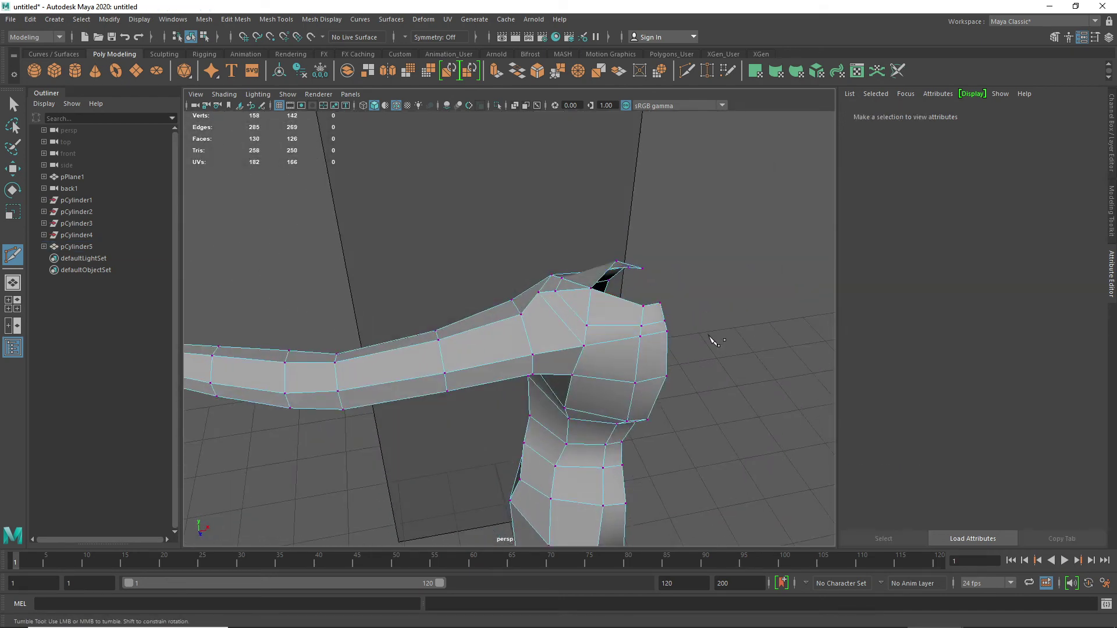
left_click_drag(426, 351, 669, 321, "alt")
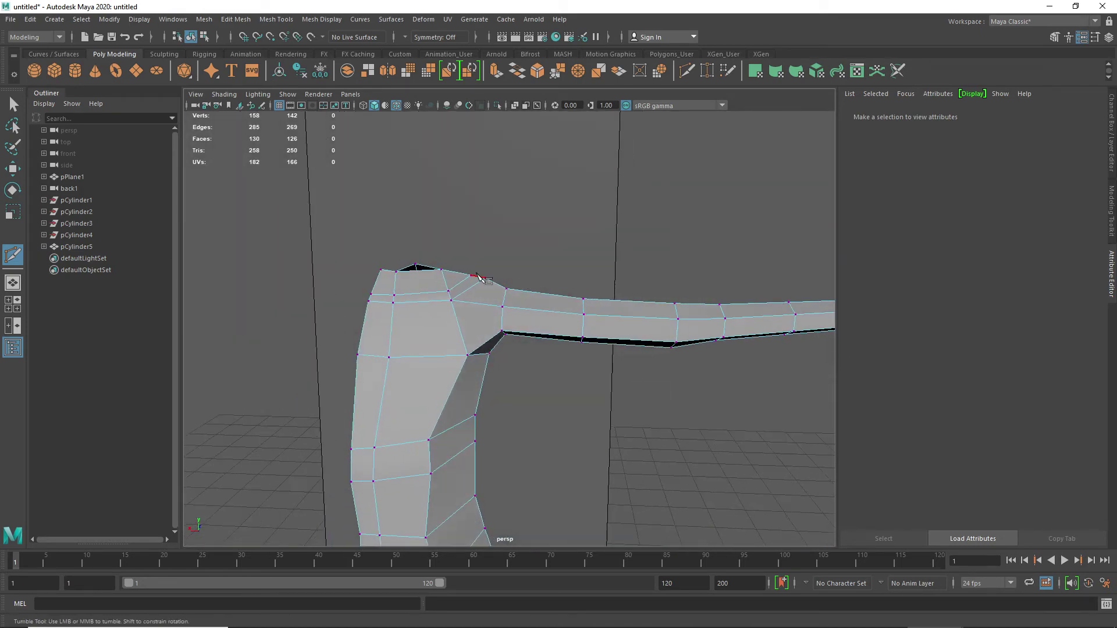
- Shift the upper and middle vertices of the arm joint slightly outward along the arm
left_click_drag(511, 307, 532, 309, "alt")
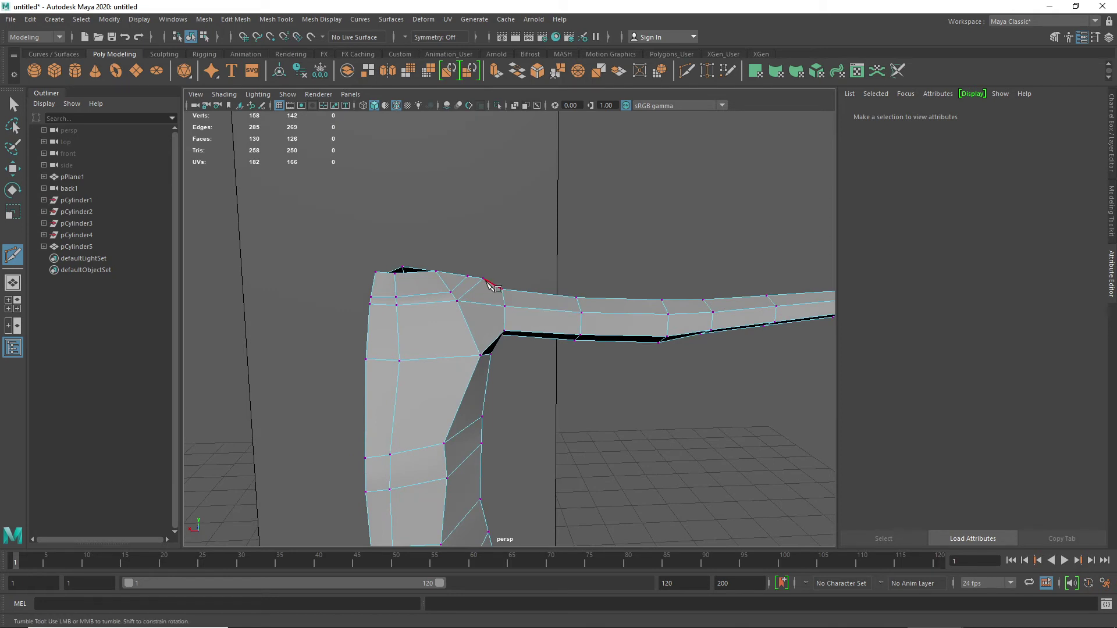
right_click_drag(495, 288, 491, 279)
key("w")
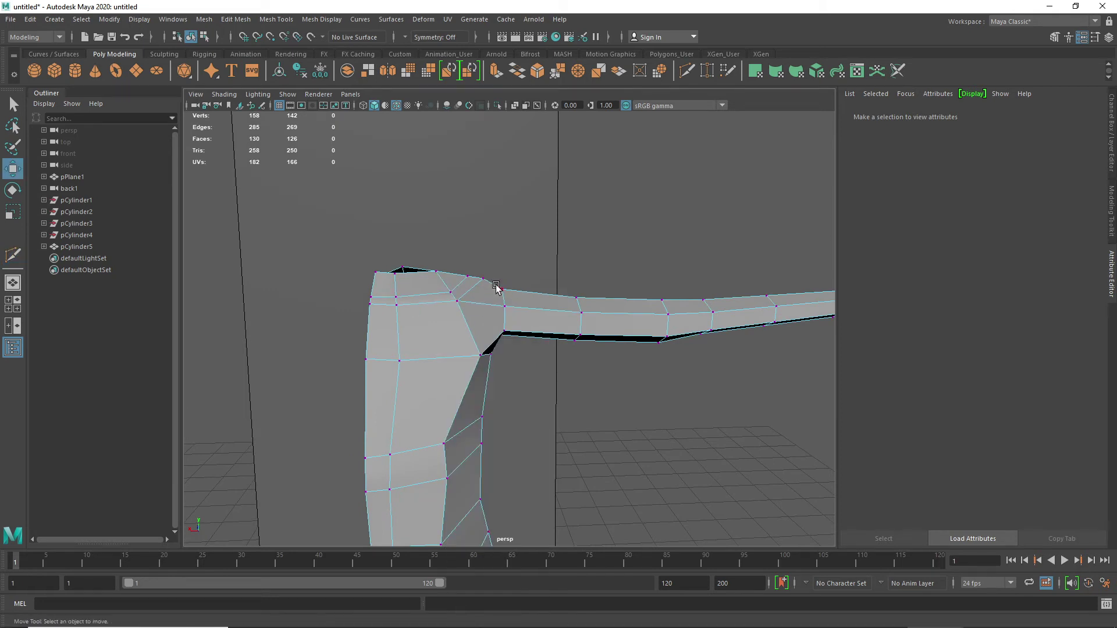
left_click_drag(518, 300, 519, 300)
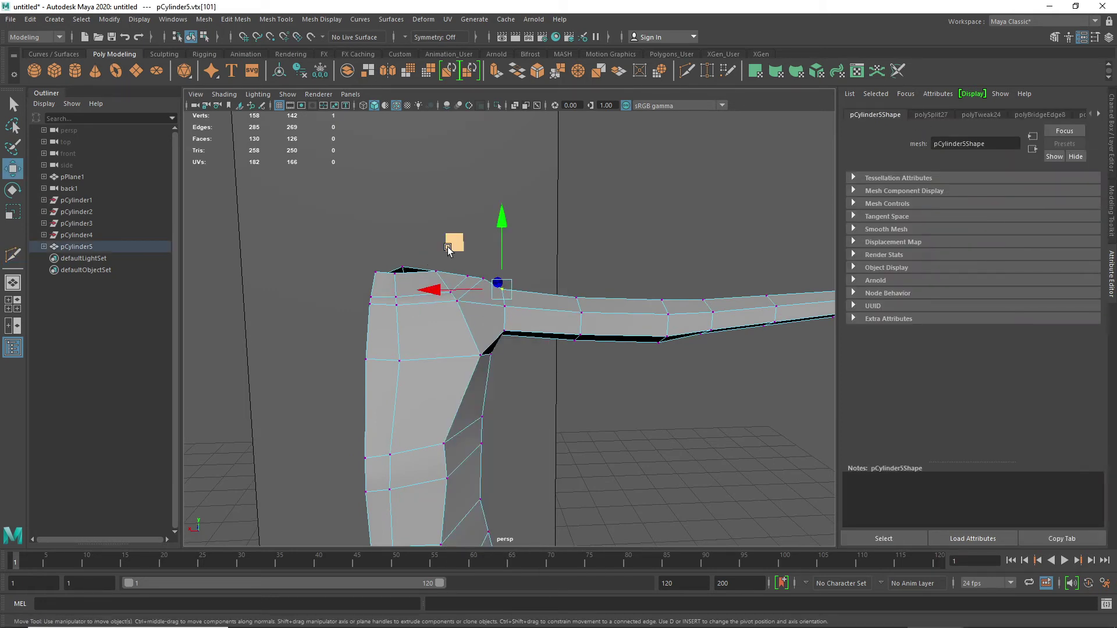
left_click_drag(453, 244, 465, 245)
left_click(505, 307)
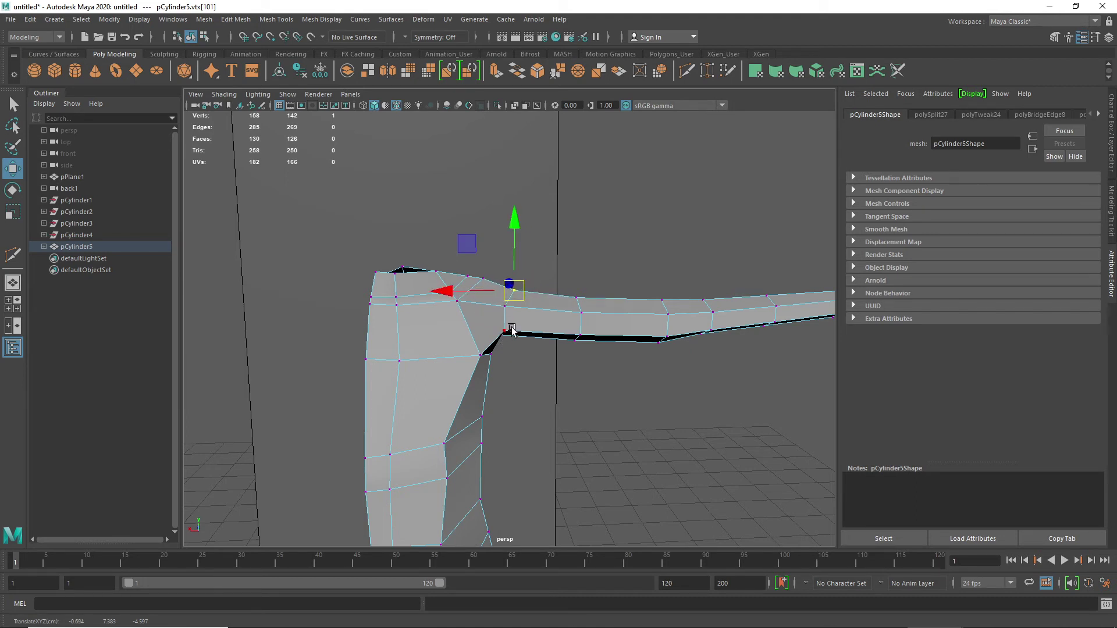
left_click(507, 327)
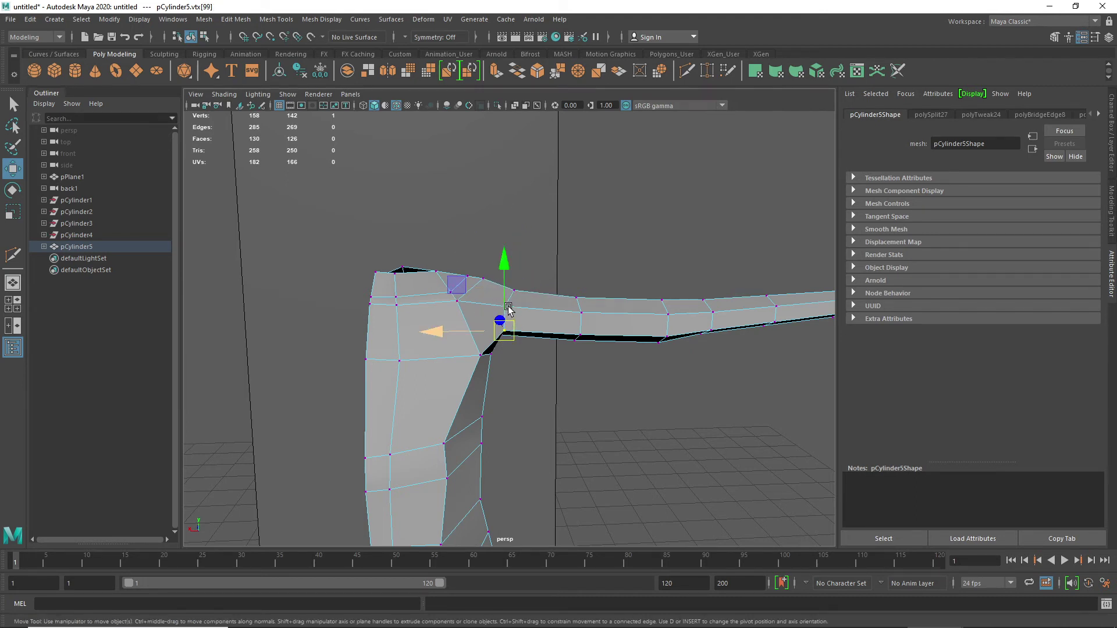
left_click(442, 331)
left_click(519, 299)
left_click(502, 310)
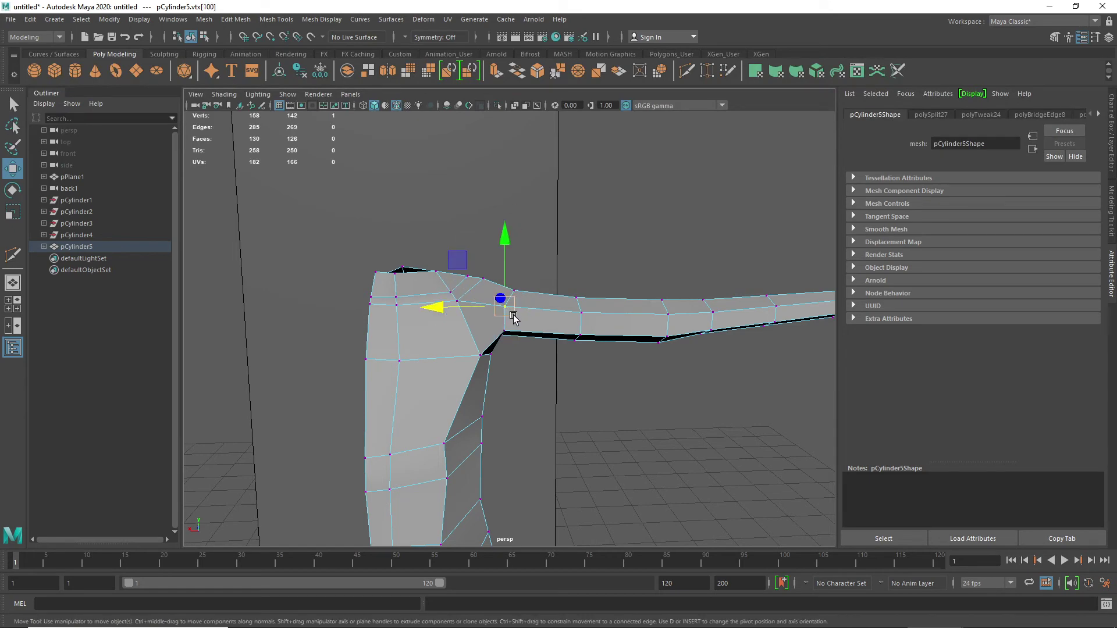
left_click_drag(442, 309, 450, 308)
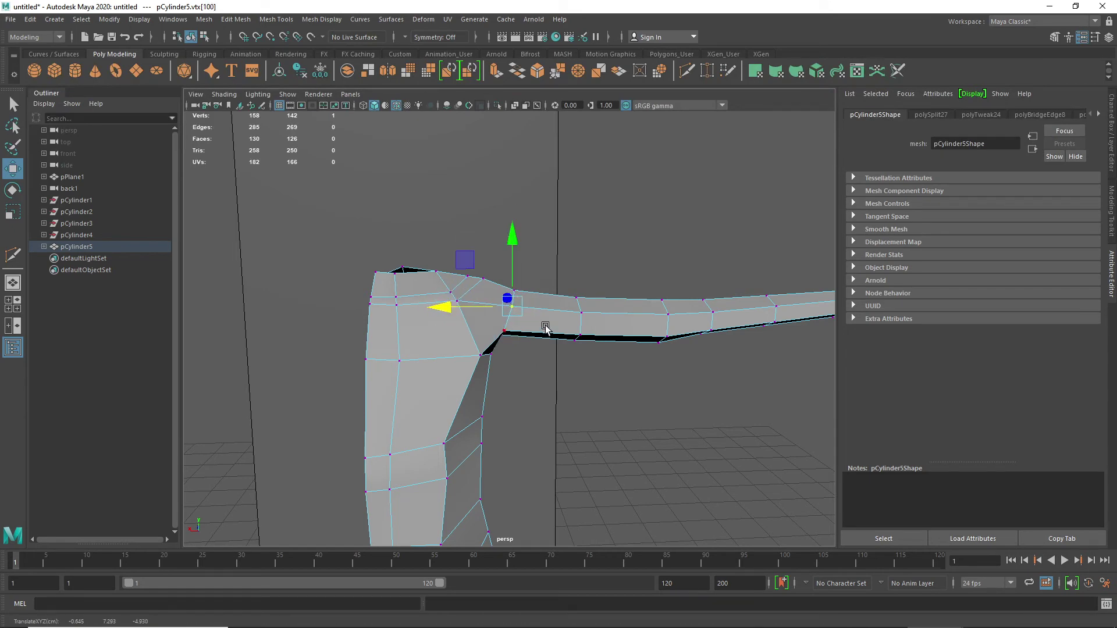
left_click_drag(543, 327, 515, 335, "alt")
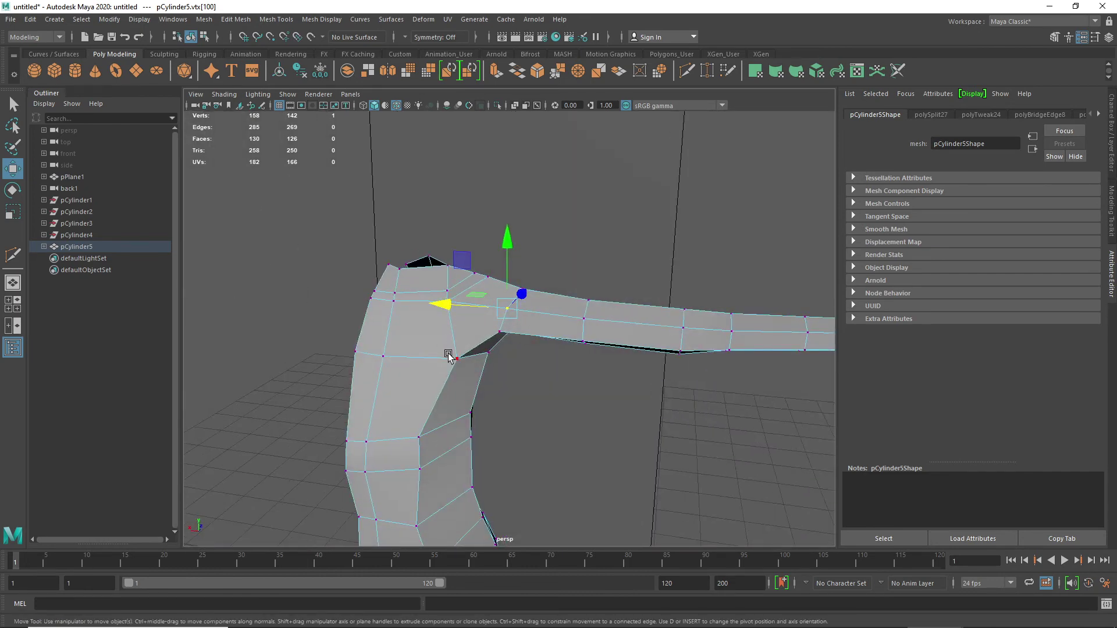
left_click_drag(448, 354, 467, 348, "alt")
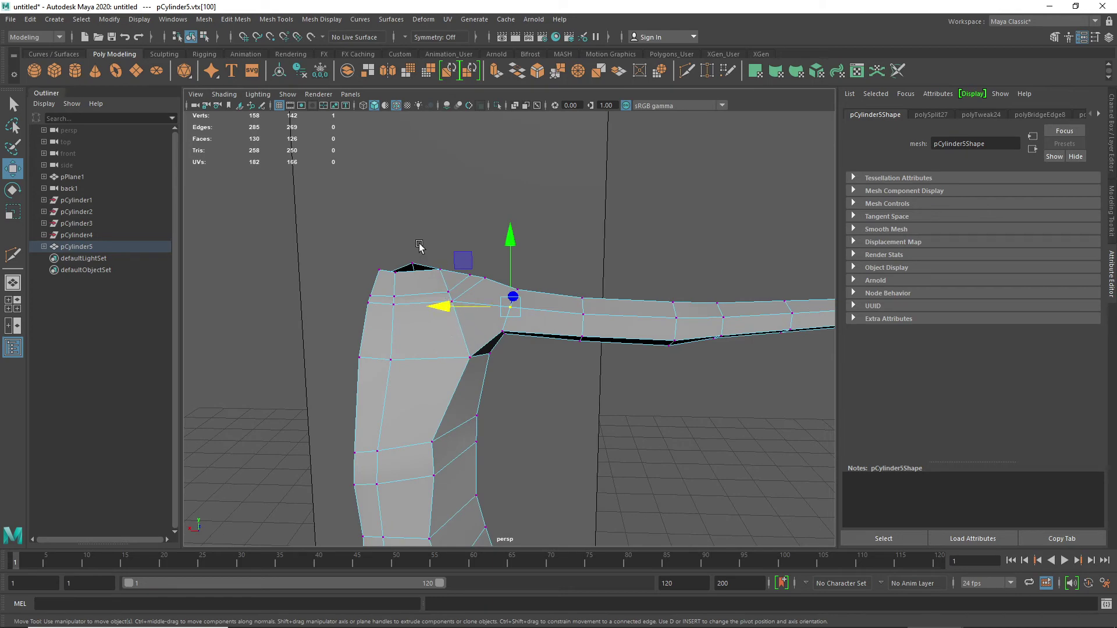
- Cut new edges with Multi-Cut from the neck opening across the shoulder to the lower vertex of the arm joint
left_click_drag(455, 308, 459, 334, "alt")
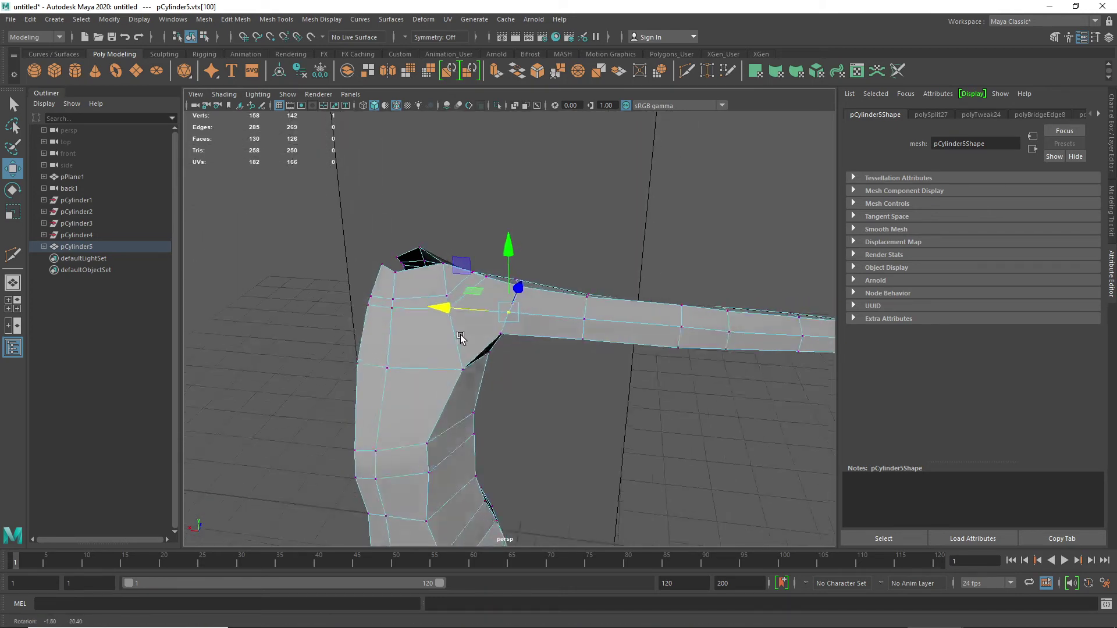
right_click(445, 320, "shift")
right_click_drag(445, 321, 385, 321, "shift")
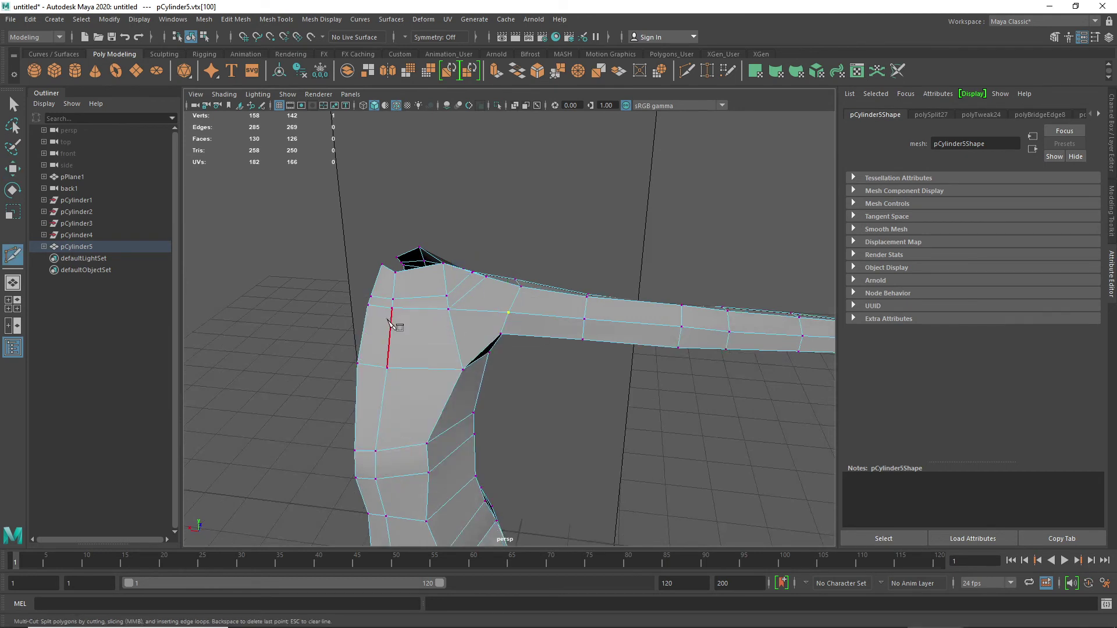
left_click(447, 296)
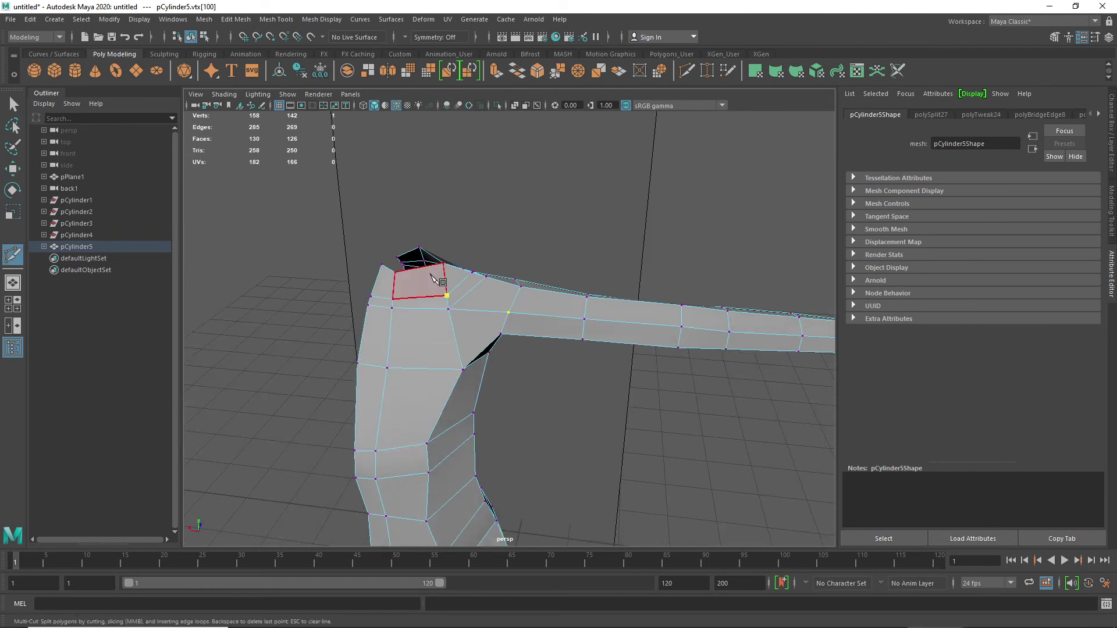
right_click(514, 266)
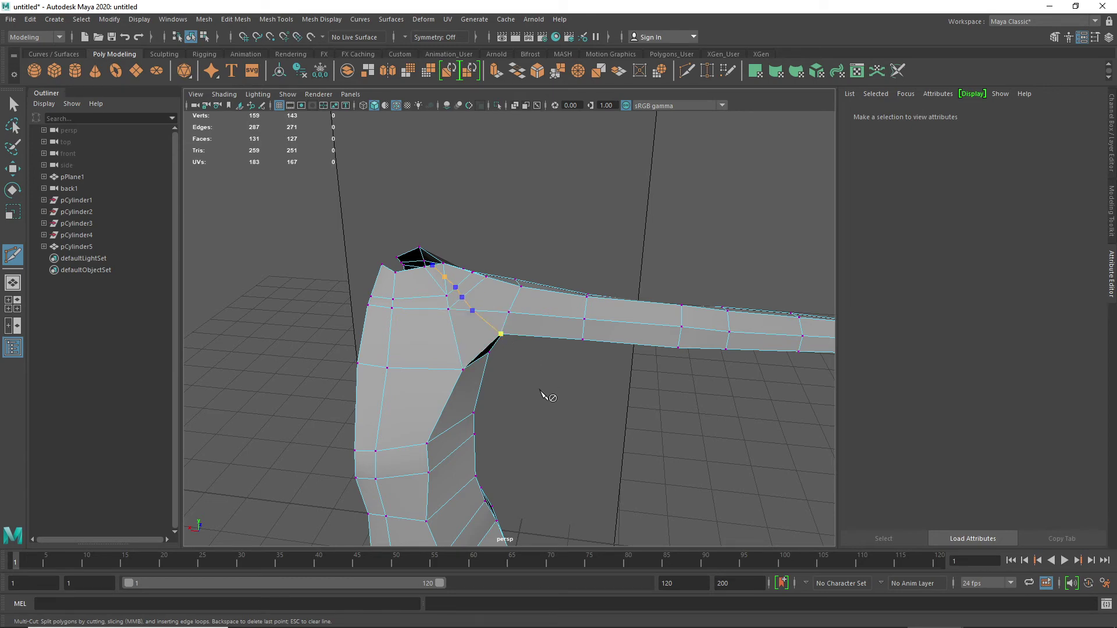
- Cut edges on the opposite side of the shoulder from the neck opening to the armpit corner and the arm joint's lower vertex
left_click_drag(513, 357, 269, 339, "alt")
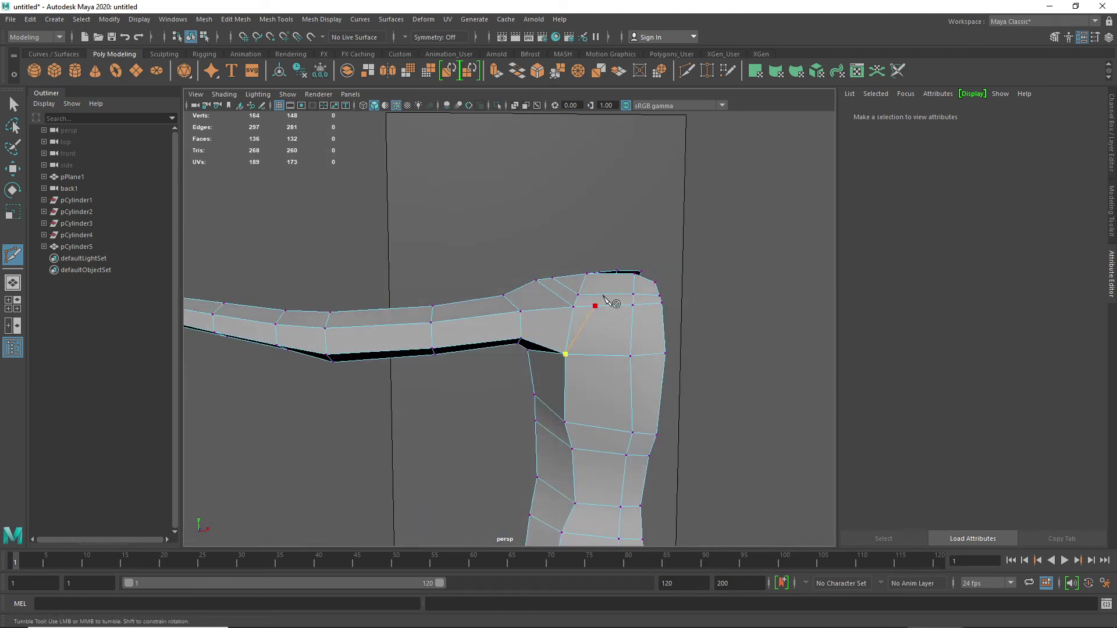
left_click_drag(627, 278, 626, 293, "alt")
left_click(625, 283)
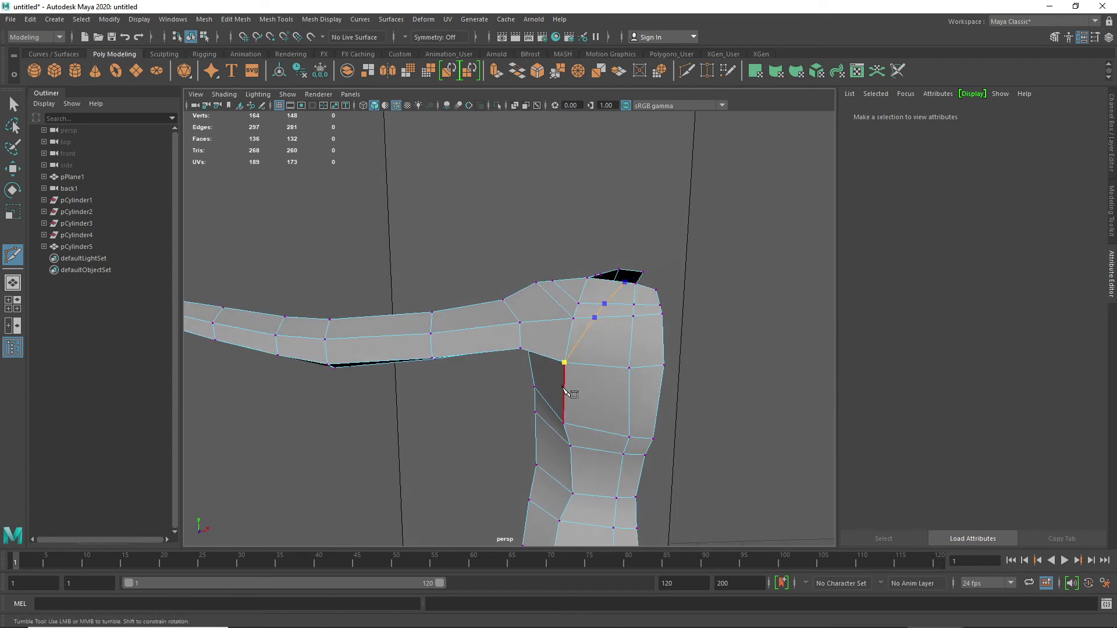
left_click_drag(532, 365, 535, 325, "alt")
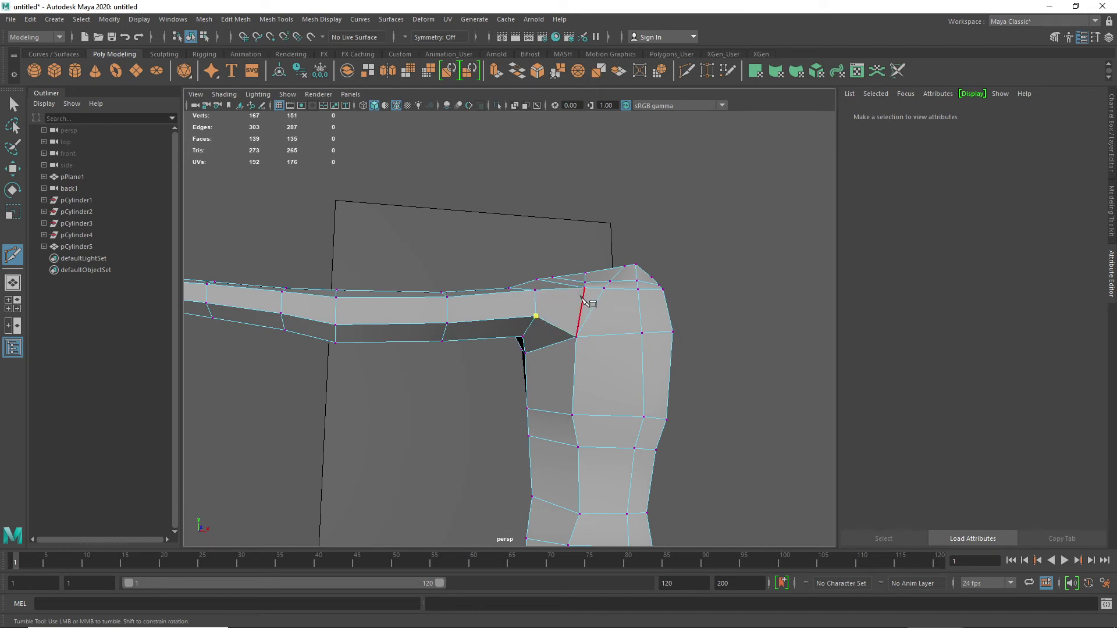
left_click_drag(619, 269, 602, 317, "alt")
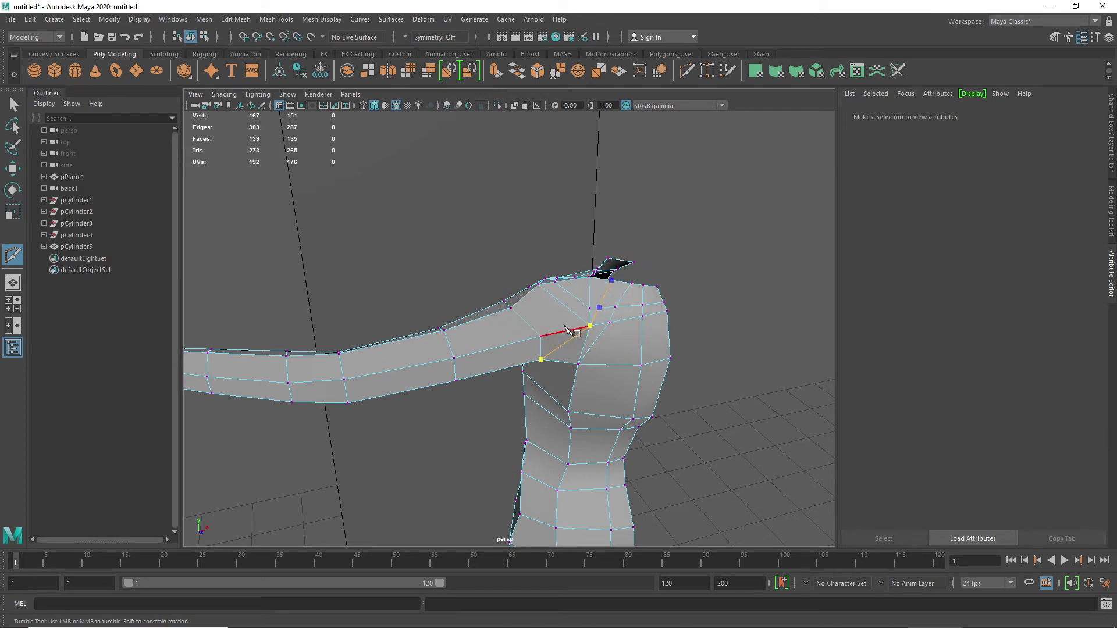
key("w")
- Move the armpit corner vertex up towards the arm, and shift it along the Z axis
left_click_drag(483, 368, 681, 345, "alt")
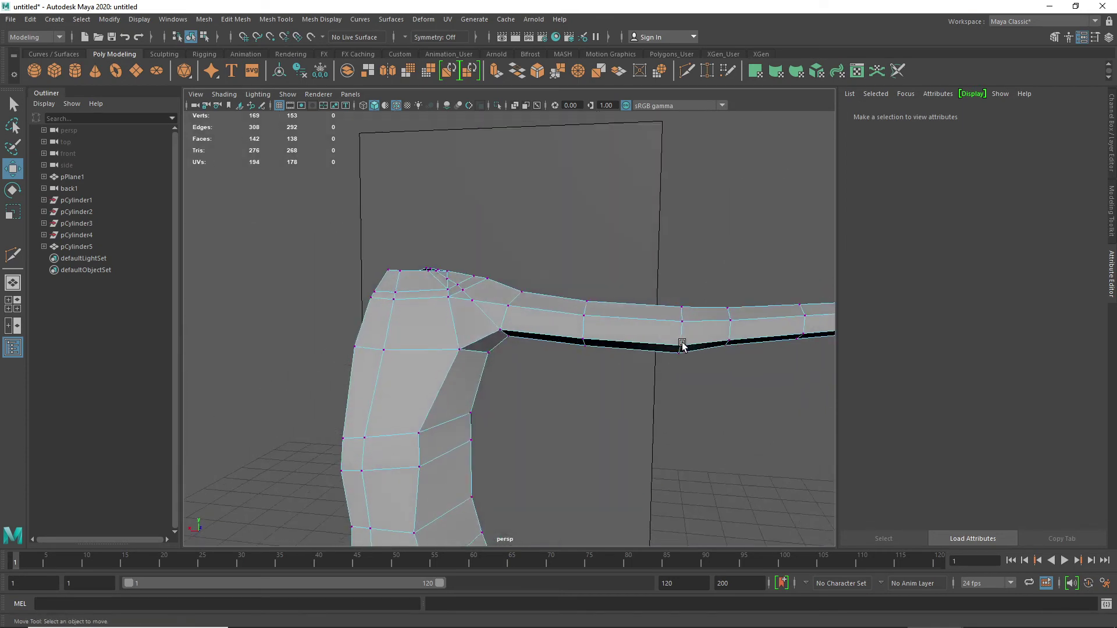
left_click(460, 351)
left_click_drag(414, 303, 428, 292)
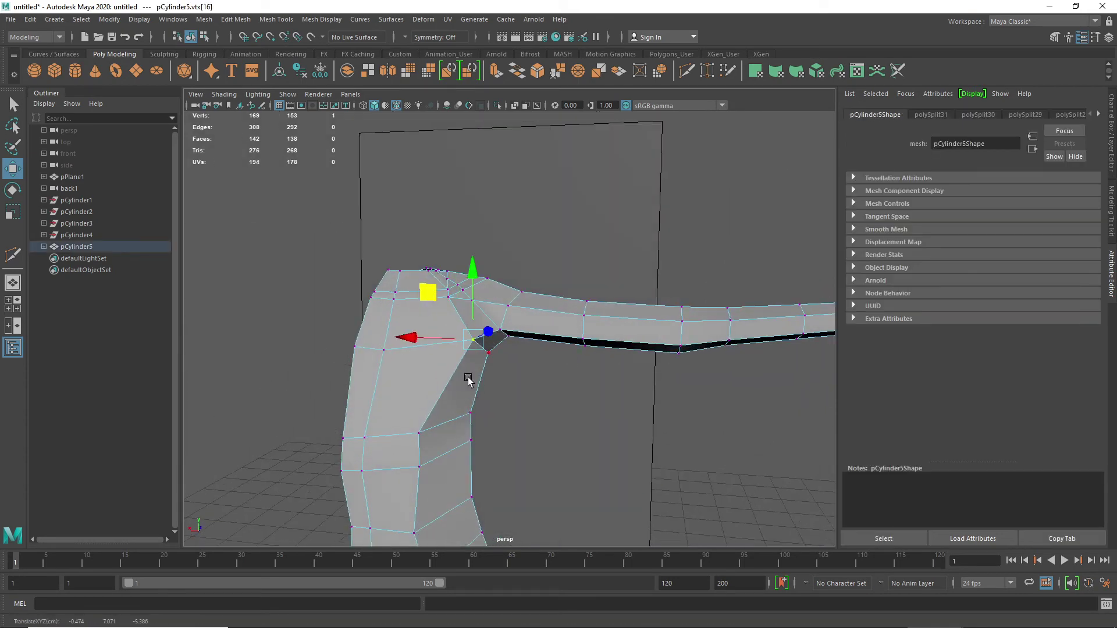
left_click_drag(467, 353, 419, 389, "alt")
middle_click_drag(459, 290, 372, 323, "alt")
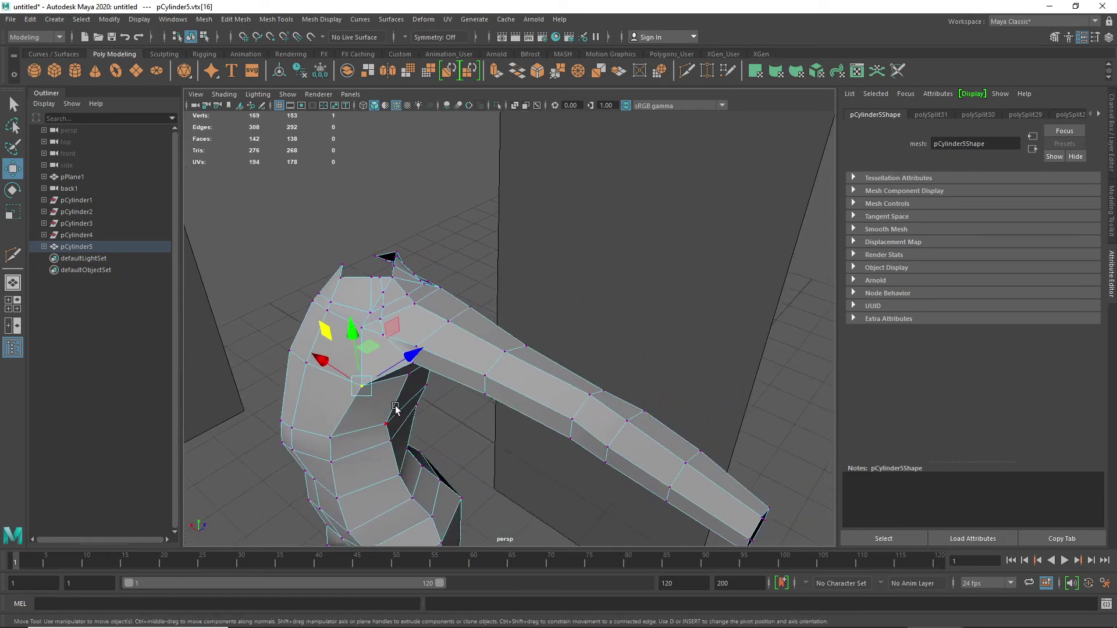
left_click_drag(411, 356, 425, 349)
- Delete the short edge below the neck opening and the cut edge leading to the arm joint's lower vertex
left_click_drag(356, 404, 323, 378, "alt")
middle_click_drag(348, 355, 409, 425, "alt")
scroll(409, 425, "up", 3)
left_click_drag(415, 419, 467, 436, "alt")
middle_click_drag(412, 388, 435, 356, "alt")
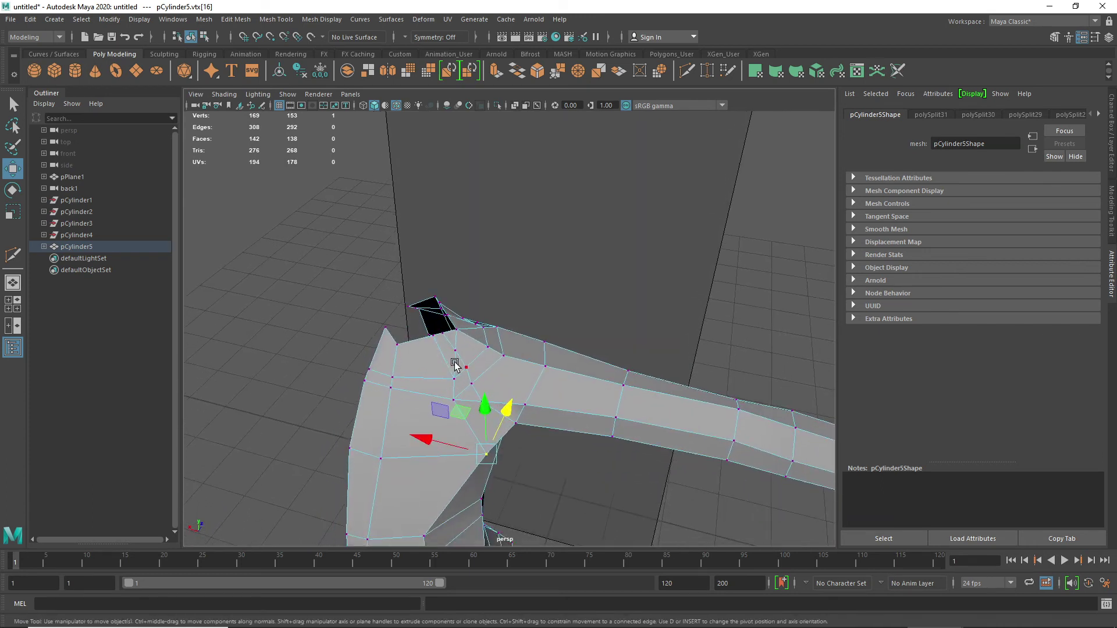
right_click_drag(454, 362, 456, 258)
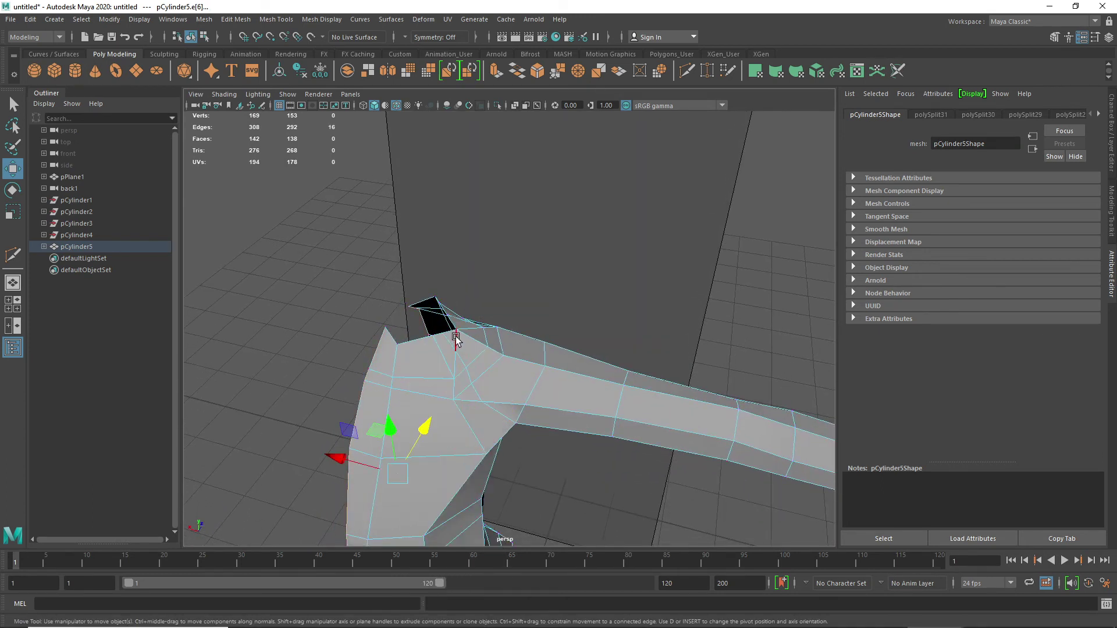
left_click(455, 340)
left_click(501, 408, "shift")
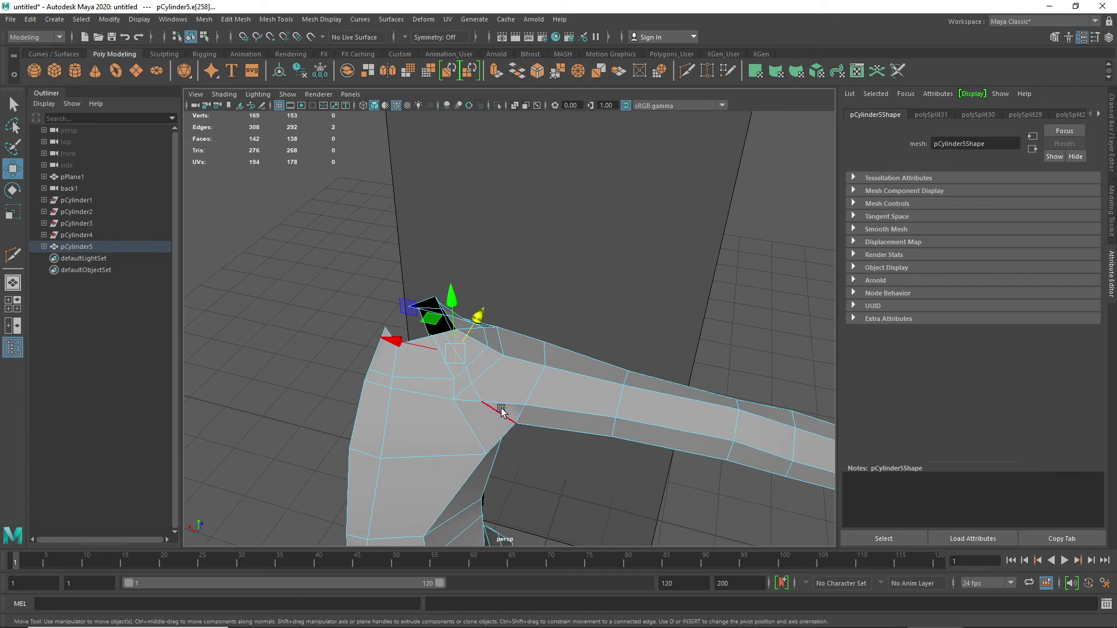
key("Delete")
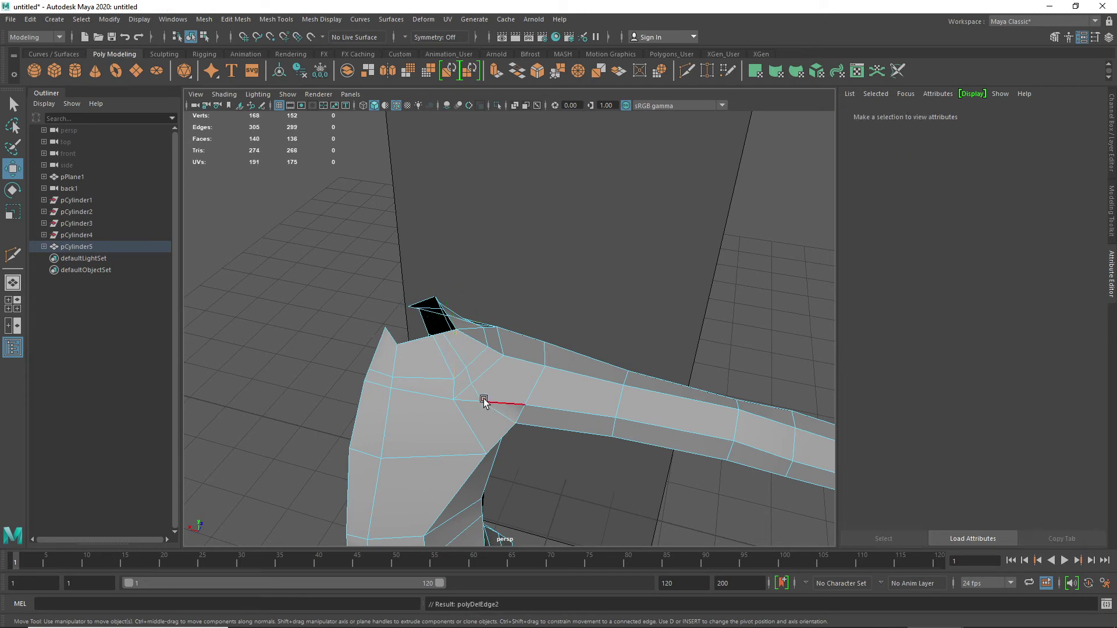
- Merge two neighbouring vertices on the shoulder beside the arm joint
left_click(489, 407)
left_click_drag(476, 434, 452, 416, "alt")
right_click_drag(468, 396, 462, 320, "shift")
left_click_drag(453, 464, 433, 411, "alt")
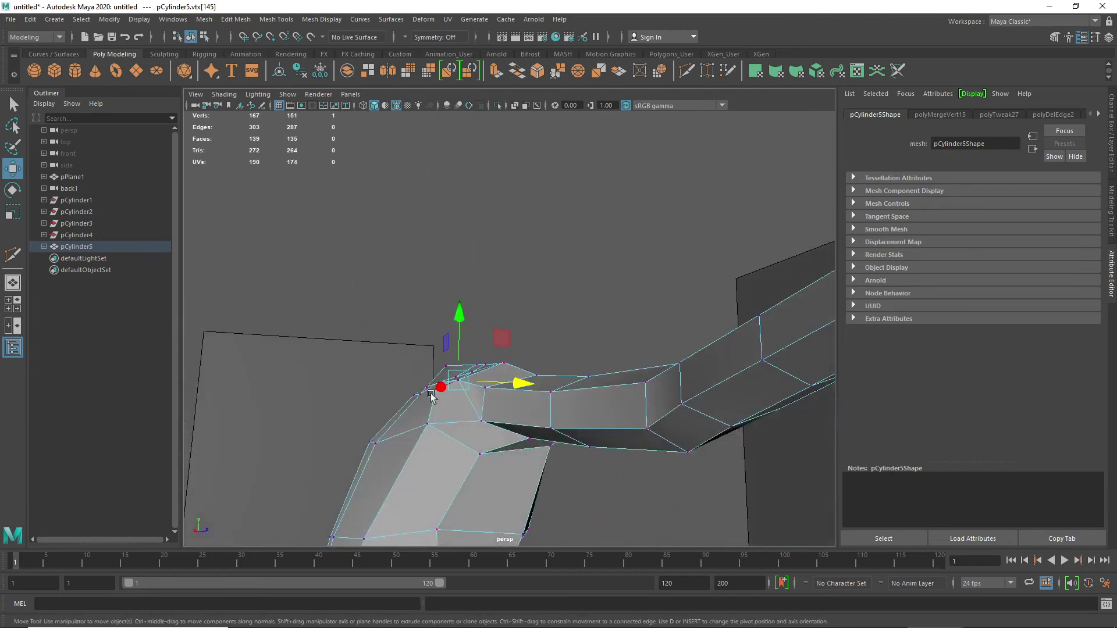
- Cut a new edge line with Multi-Cut from the arm joint's middle vertex across the shoulder to the neck opening
left_click_drag(523, 457, 490, 440, "alt")
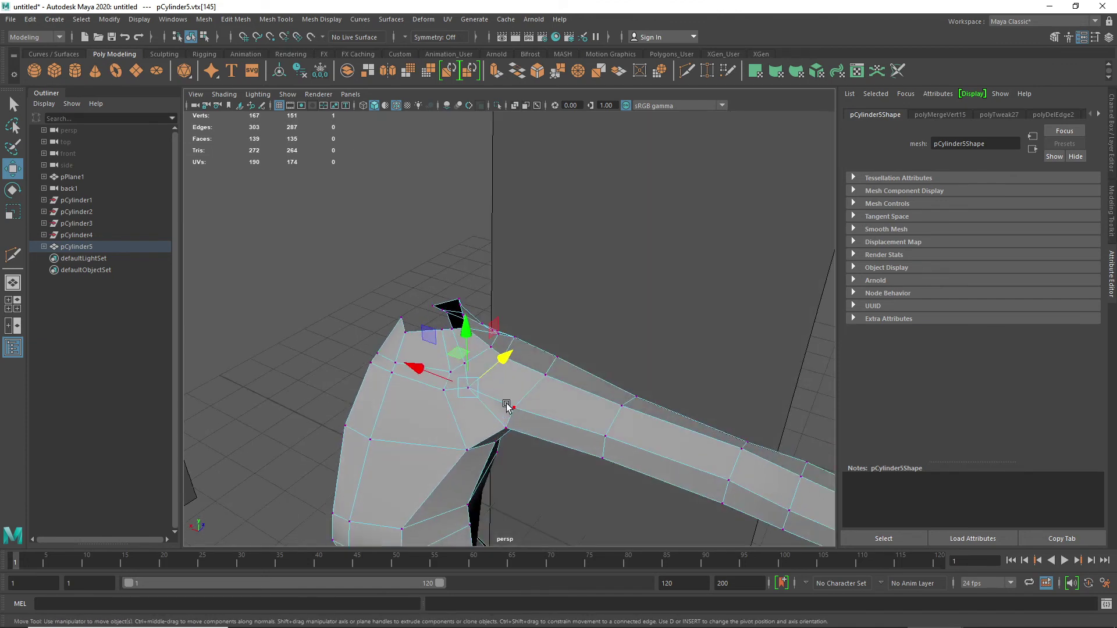
right_click_drag(506, 403, 466, 411)
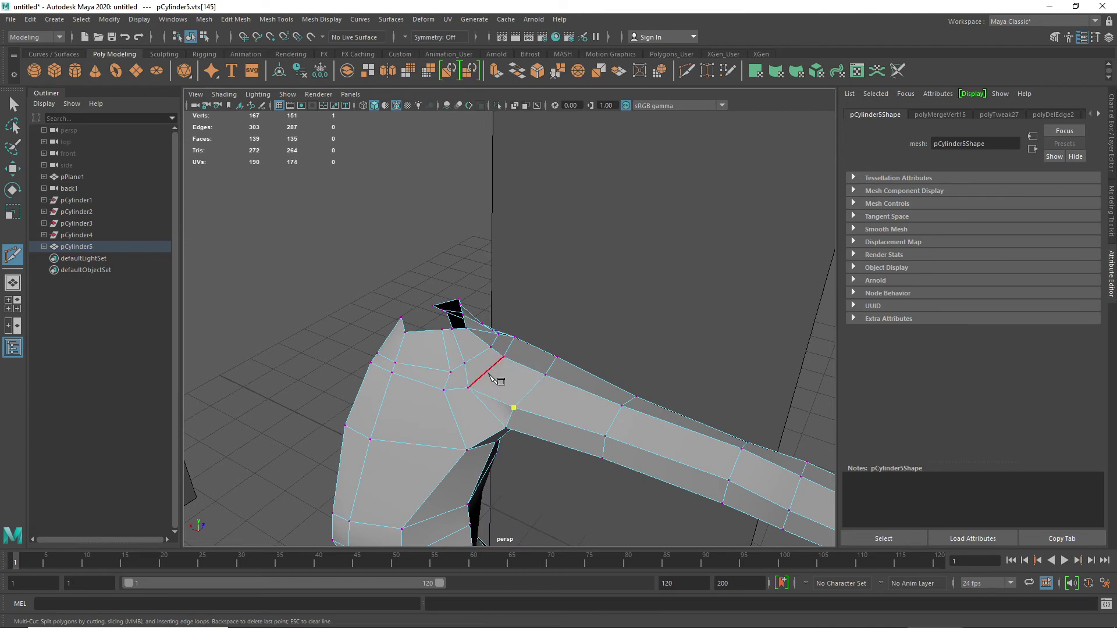
left_click(461, 329)
key("Return")
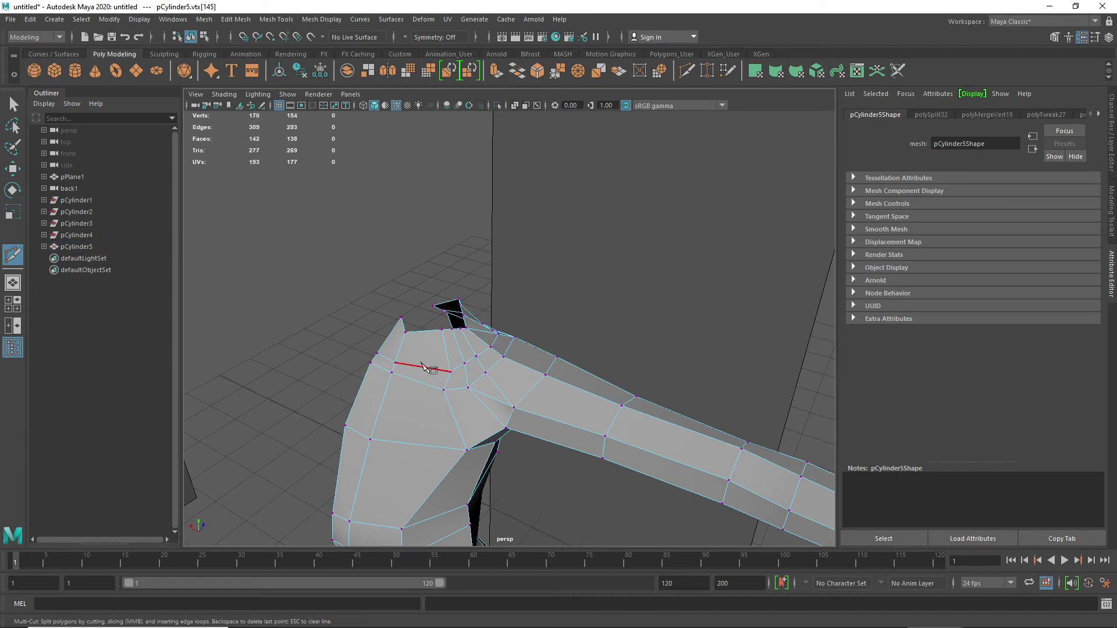
- Delete the redundant edge between the shoulder vertex and the middle vertex of the arm joint
key("w")
right_click_drag(472, 391, 478, 271)
left_click(490, 399)
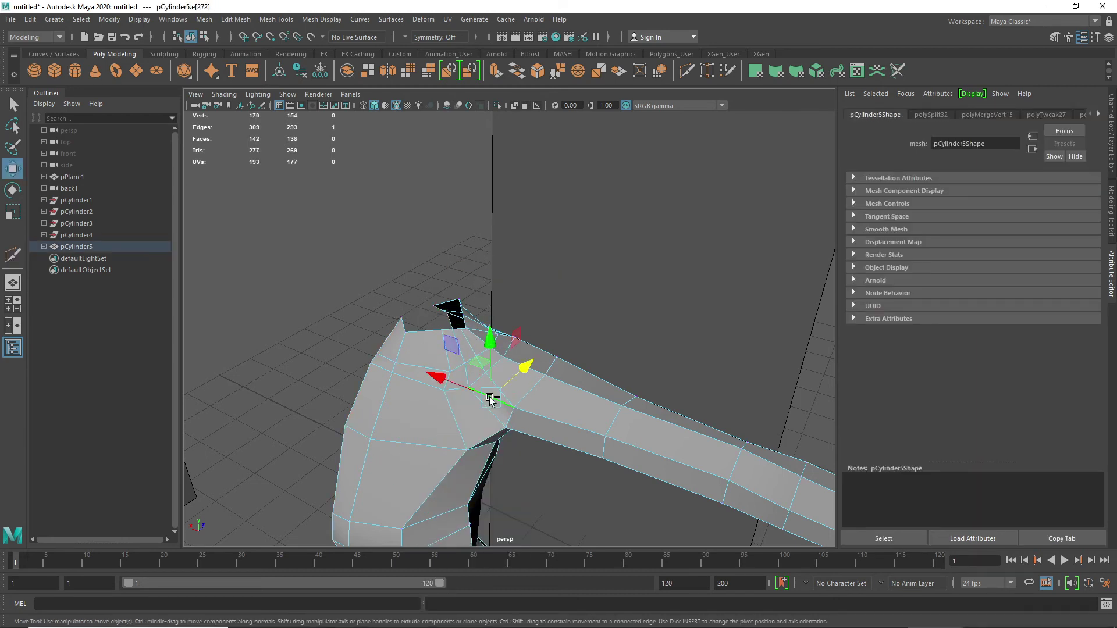
key("Delete")
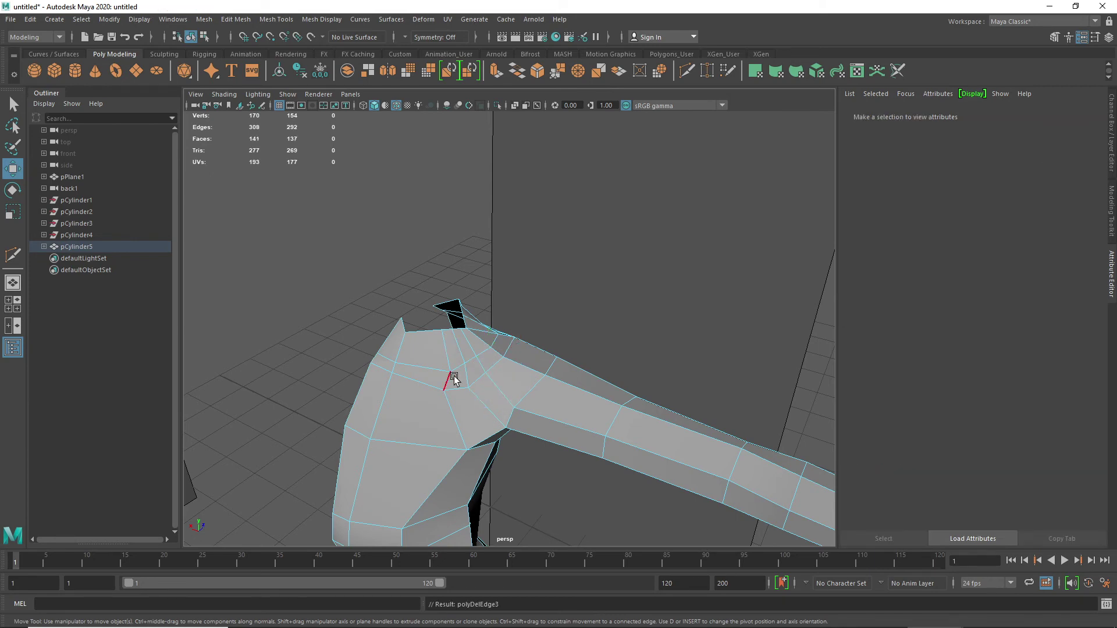
- Nudge the two short edges below the neck opening to space them more evenly
mouse_move(440, 429)
left_mouse_down("alt")
mouse_move(460, 397)
mouse_move(425, 422)
left_mouse_up("alt")
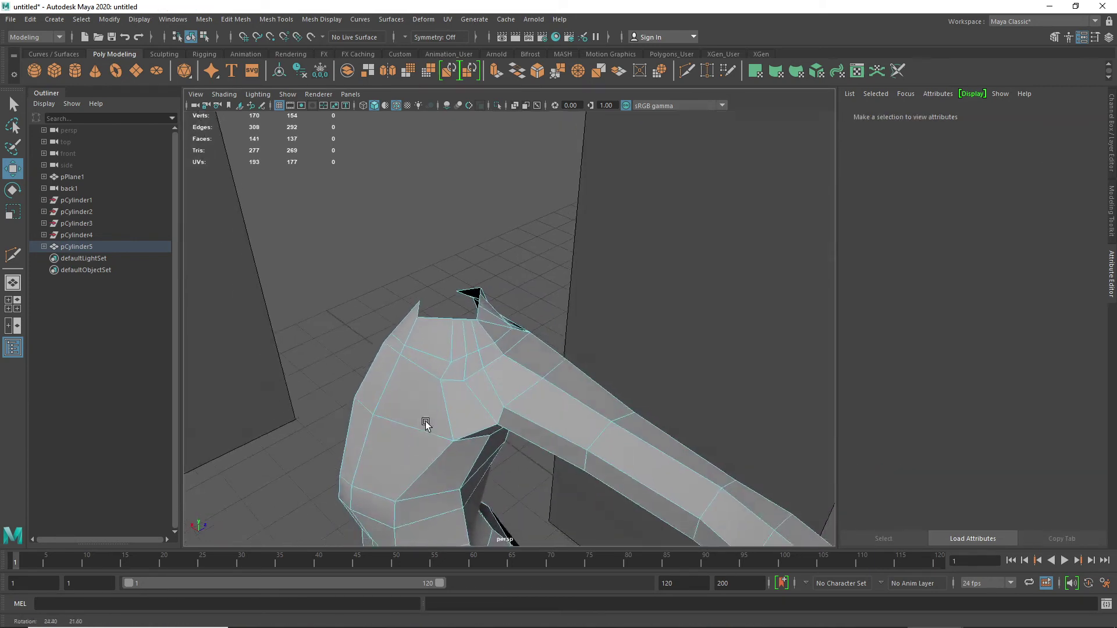
left_click(451, 334)
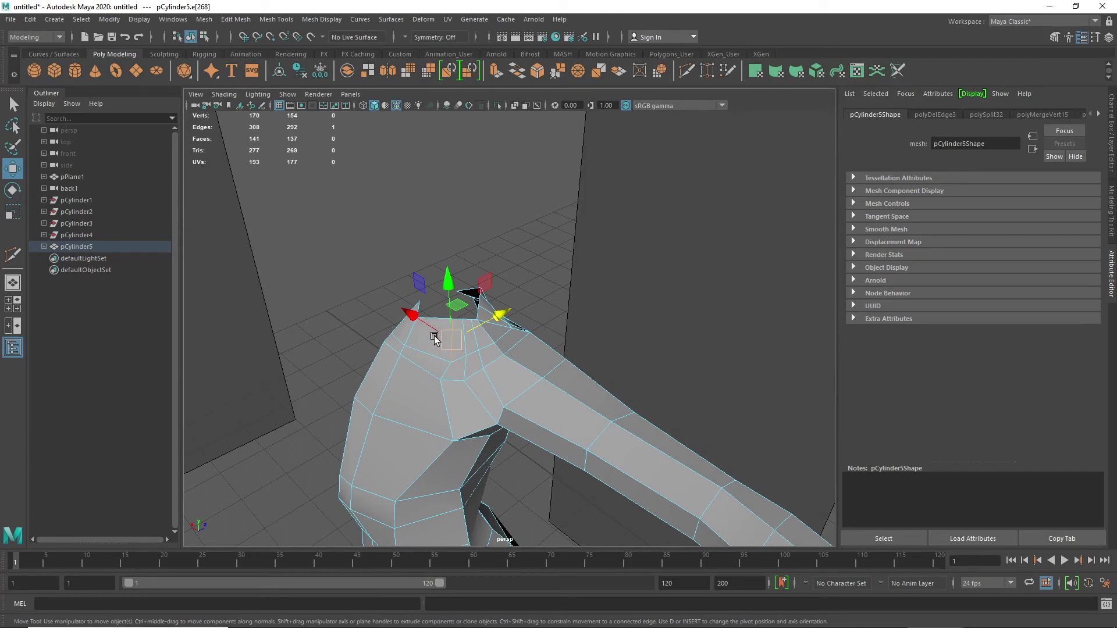
mouse_move(455, 347)
left_mouse_down()
mouse_move(435, 343)
mouse_move(458, 347)
left_mouse_up()
left_click(468, 347)
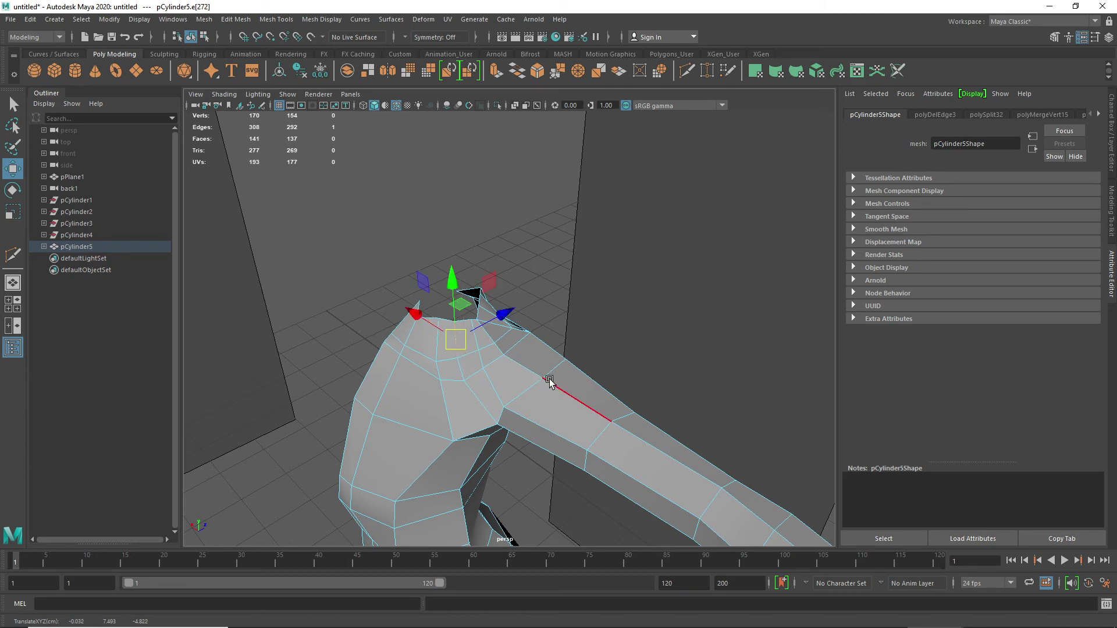
- Shift two vertices on top of the shoulder along the Z axis to even out the edge spacing
left_click_drag(549, 382, 430, 385, "alt")
left_click_drag(522, 362, 570, 384, "alt")
right_click_drag(508, 352, 499, 344)
left_click(506, 343)
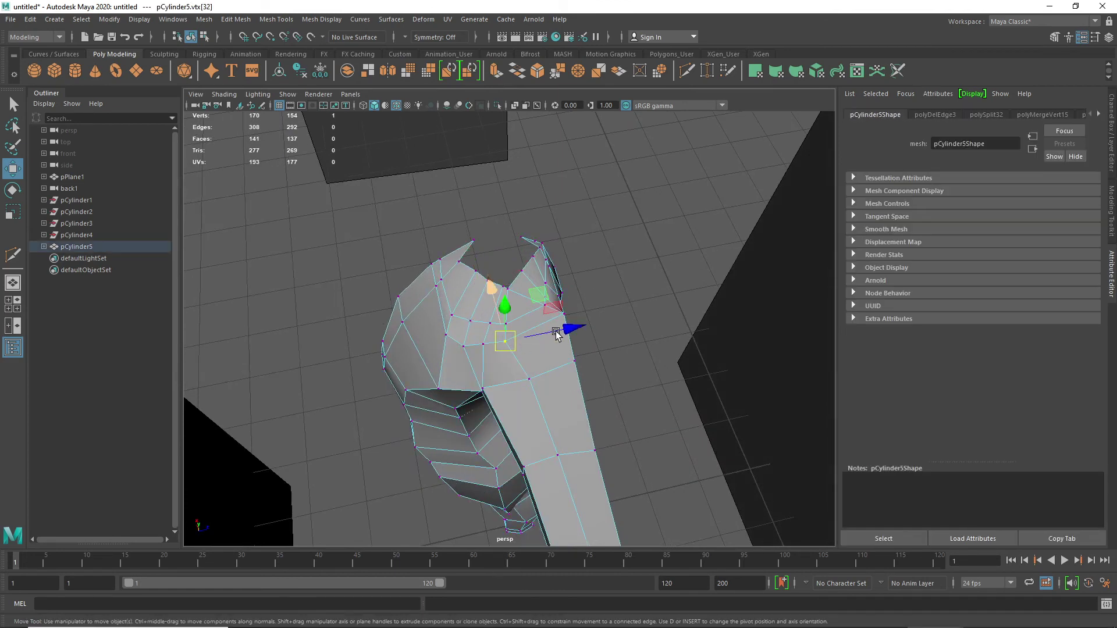
mouse_move(577, 330)
left_mouse_down()
mouse_move(592, 326)
mouse_move(572, 312)
left_mouse_up()
left_click(508, 324)
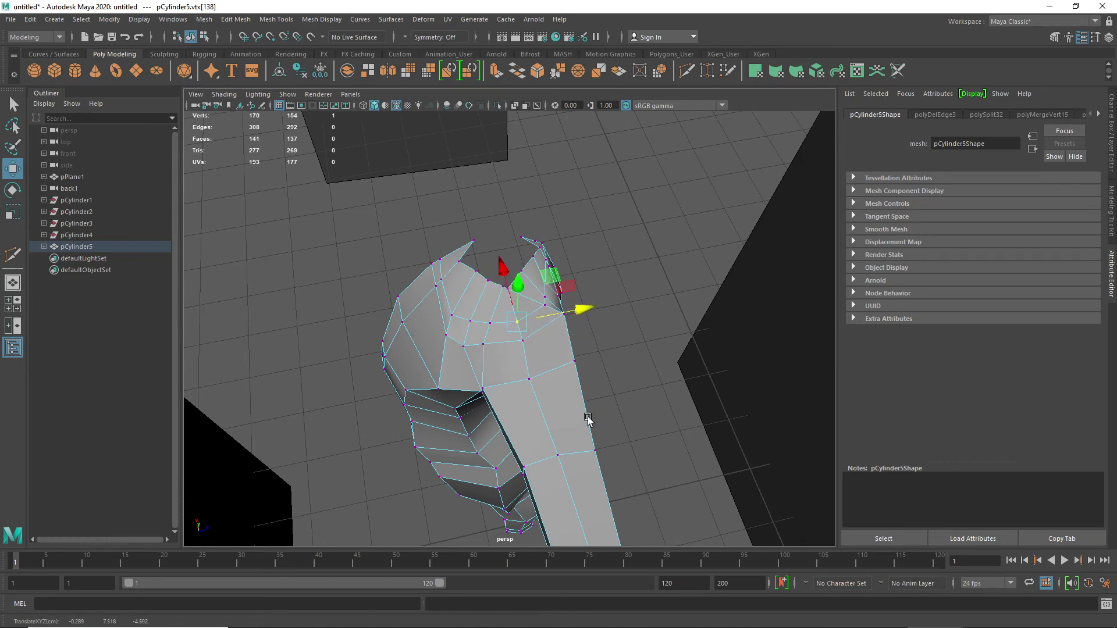
- Merge the extra vertex on the front of the shoulder into the adjacent vertex below the neck opening
left_click_drag(586, 415, 446, 384, "alt")
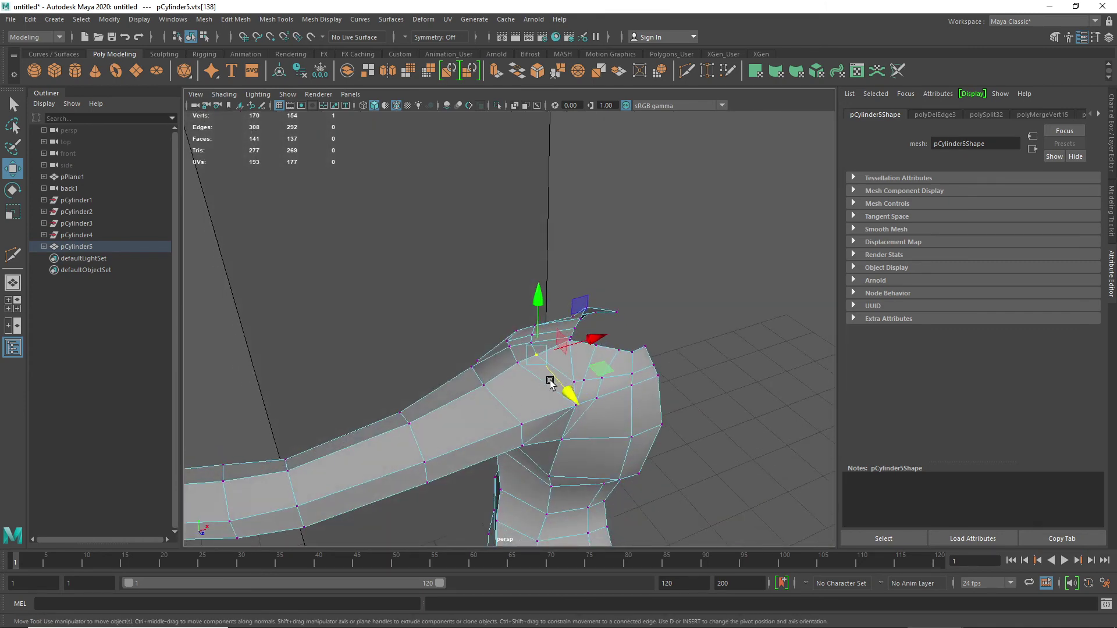
middle_click_drag(549, 381, 419, 399, "alt")
scroll(451, 413, "up", 3)
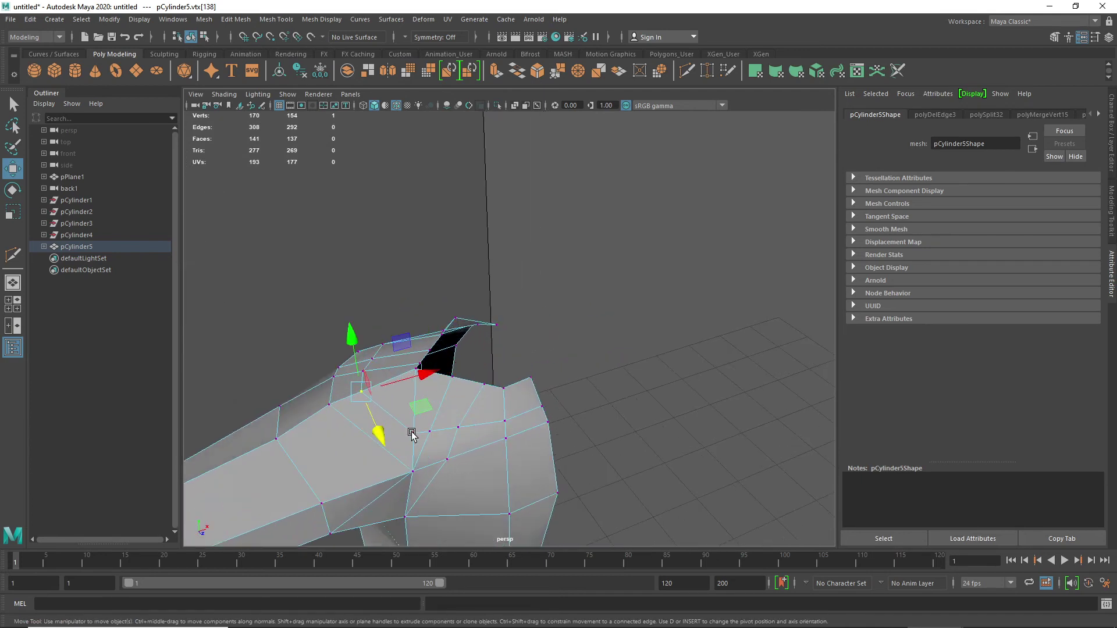
right_click_drag(412, 433, 416, 271)
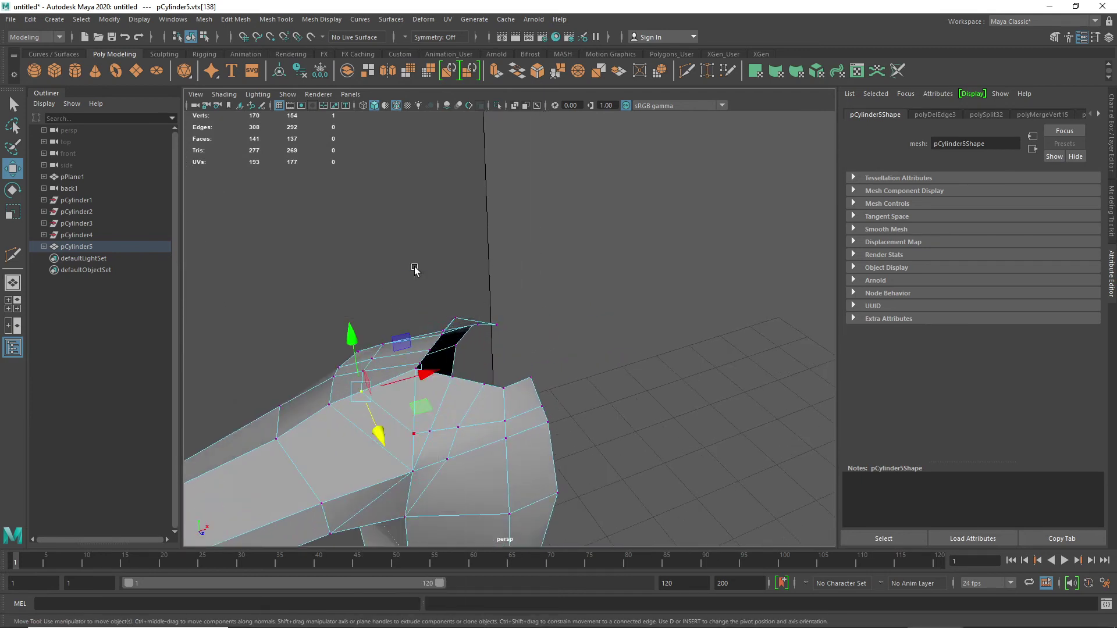
left_click(424, 434)
right_click_drag(424, 434, 430, 338, "shift")
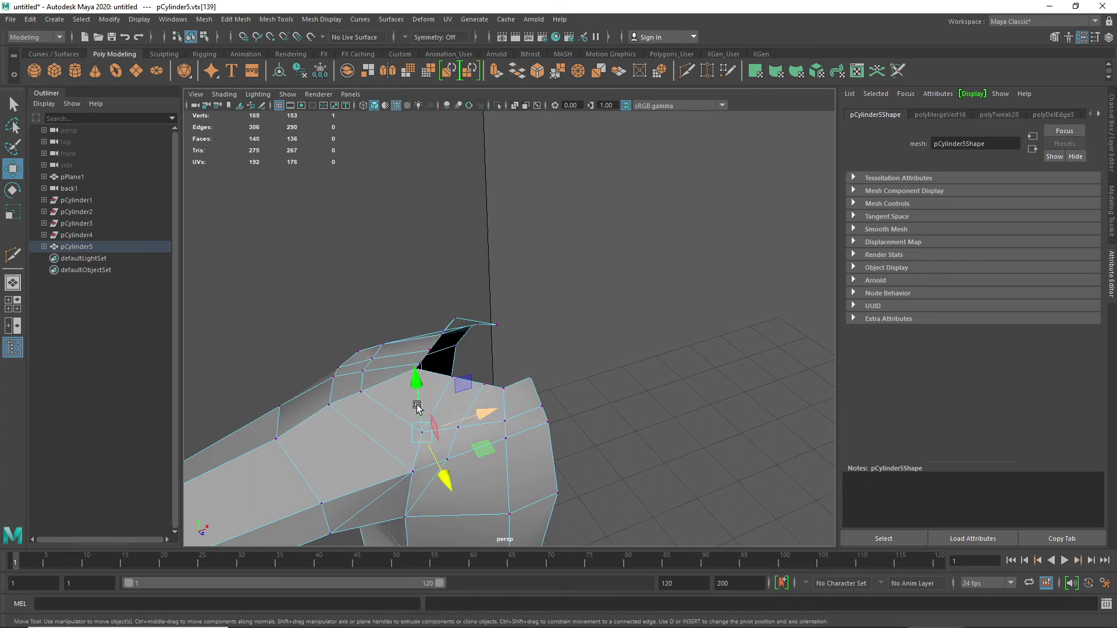
- Delete the edge running from the corner of the neck opening down to the merged shoulder vertex
left_click(478, 358)
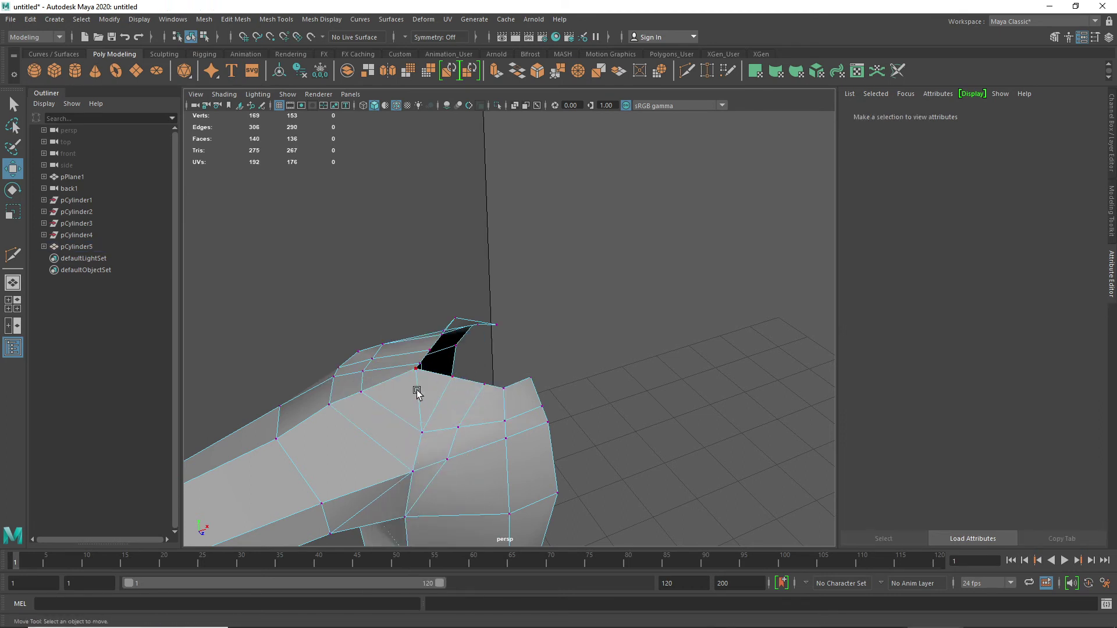
left_click(417, 391)
right_click_drag(419, 392, 418, 264)
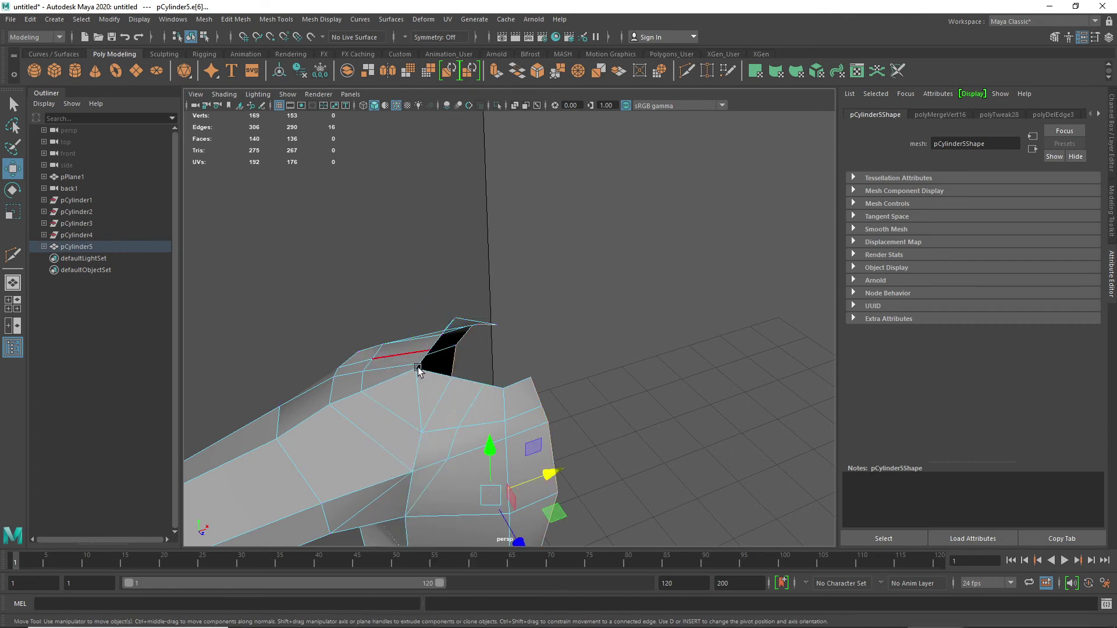
left_click(418, 391)
key("Delete")
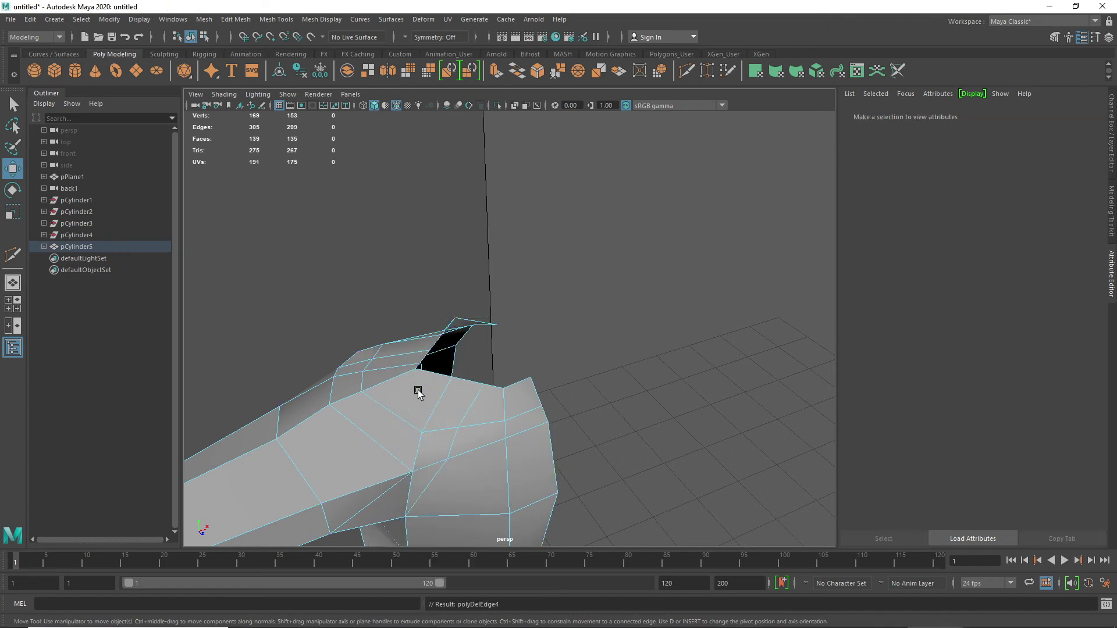
- Delete the edge on the front of the torso between the shoulder joint vertex and the chest vertex beside the armpit
mouse_move(456, 486)
left_mouse_down("alt")
mouse_move(461, 453)
mouse_move(456, 466)
left_mouse_up("alt")
scroll(454, 467, "down", 2)
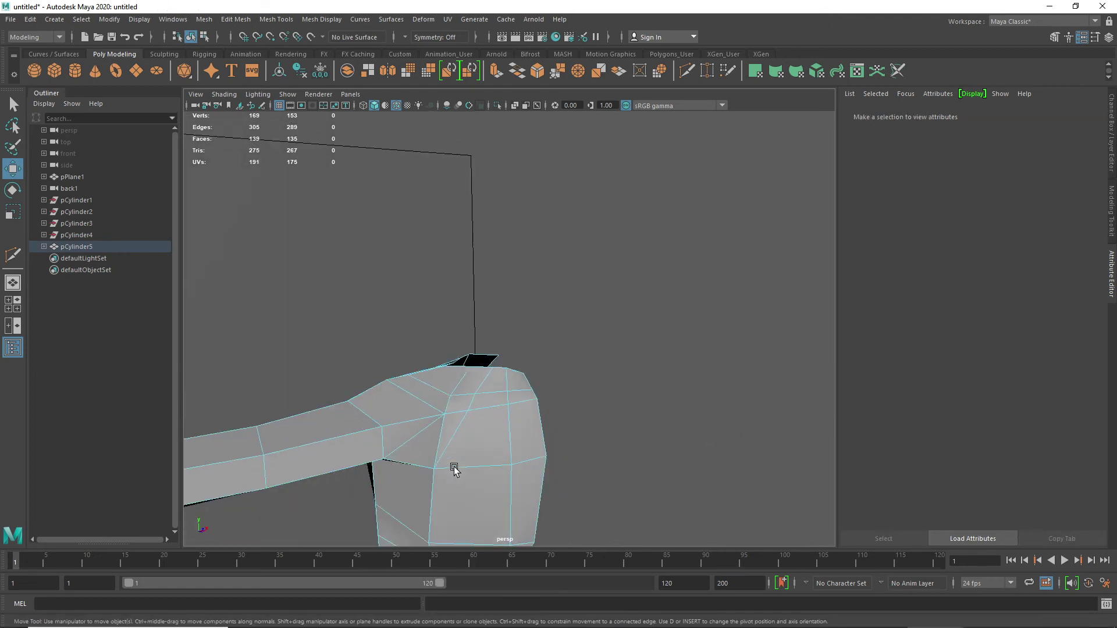
left_click(442, 434)
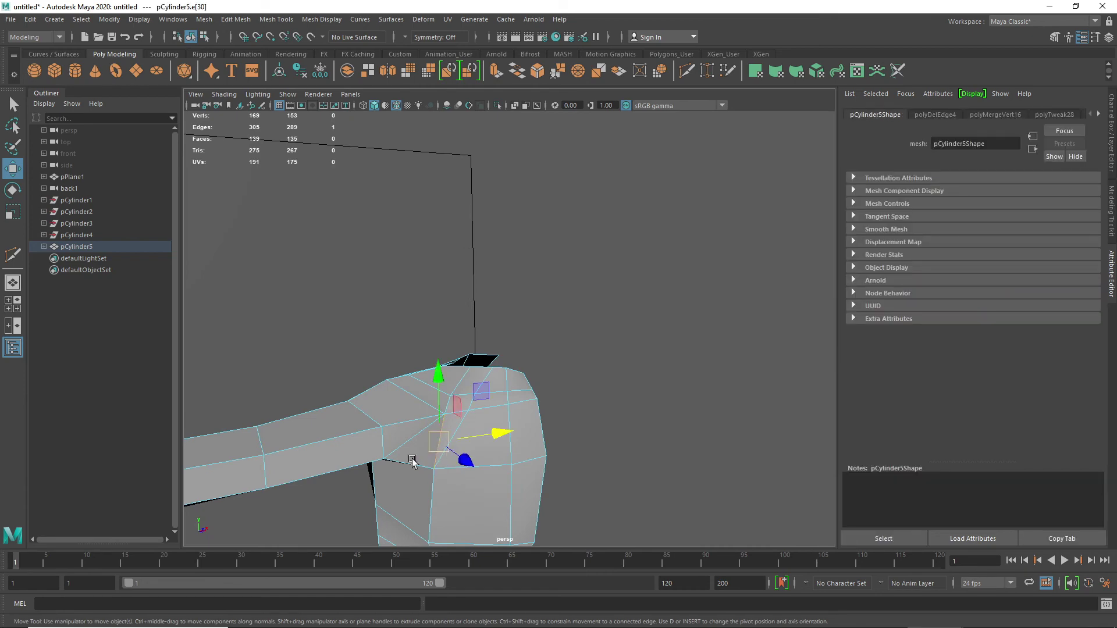
mouse_move(413, 462)
left_mouse_down("alt")
mouse_move(526, 461)
mouse_move(392, 456)
mouse_move(383, 444)
mouse_move(405, 433)
mouse_move(386, 448)
mouse_move(403, 456)
mouse_move(394, 456)
left_mouse_up("alt")
key("Delete")
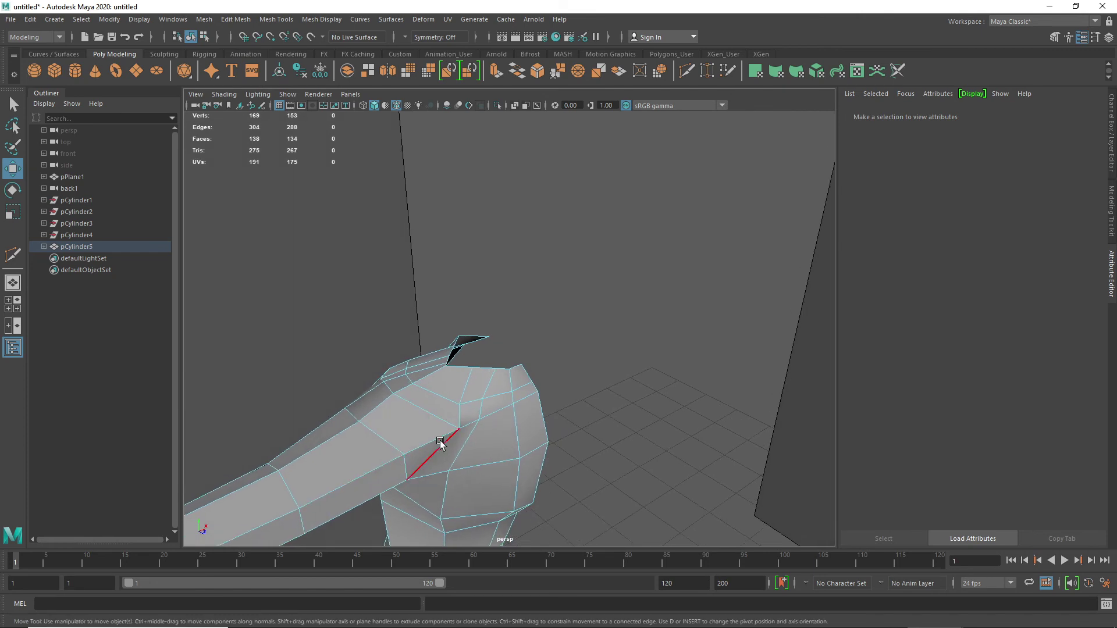
- Multi-Cut a new line from the arm joint across the front shoulder to the neck opening, and delete the adjacent old edge at the joint
right_click_drag(418, 440, 363, 401, "shift")
left_click(425, 424)
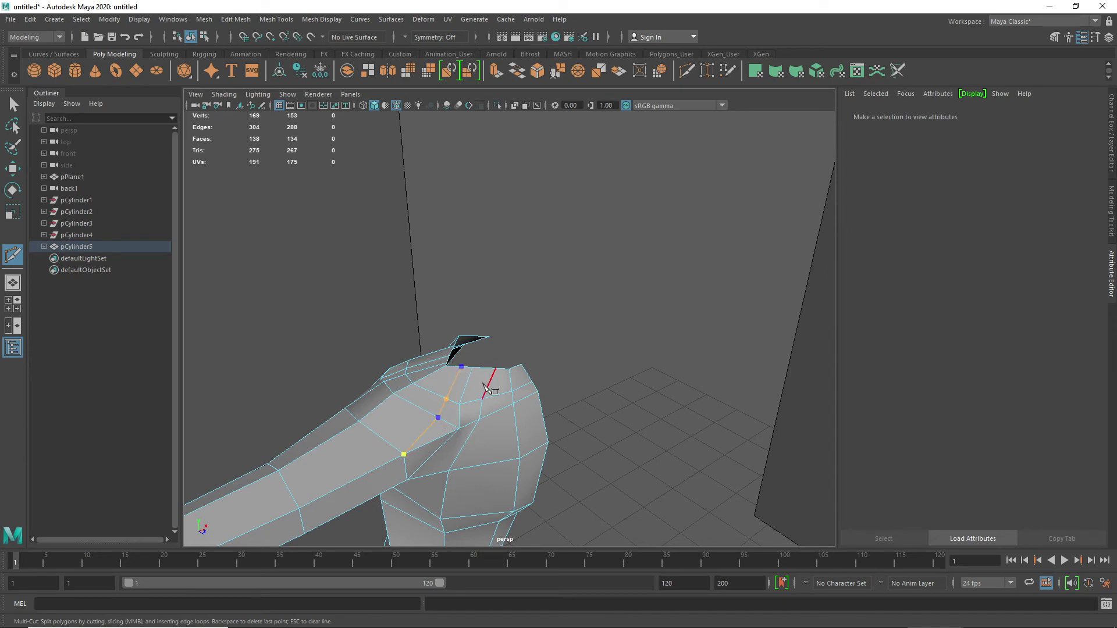
key("Return")
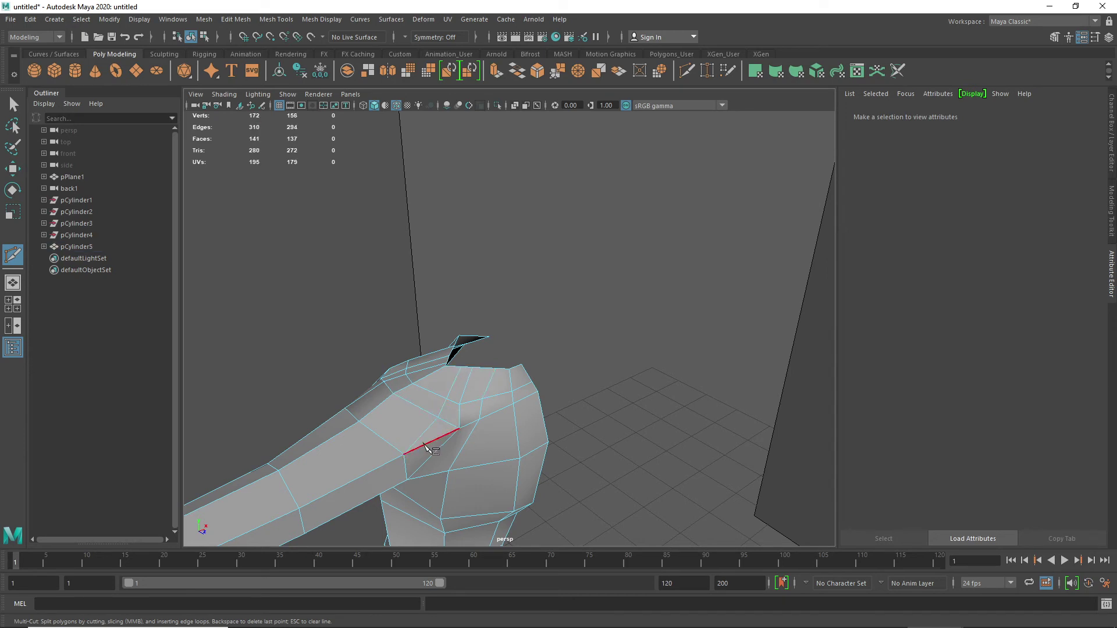
key("w")
left_click(425, 445)
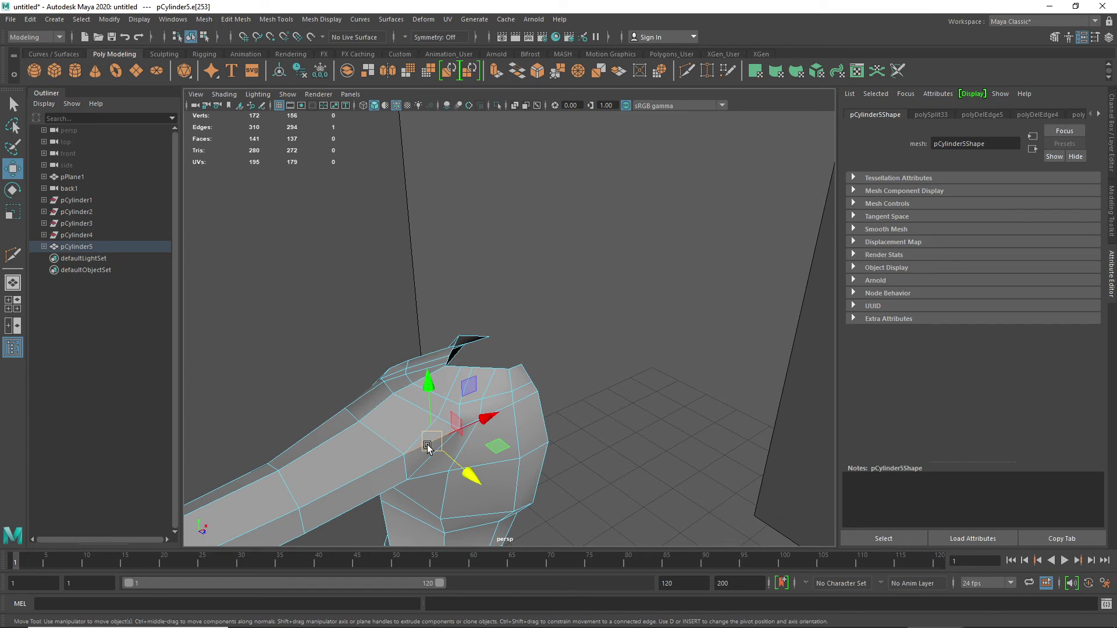
key("Delete")
- Move the lower front vertex of the arm joint slightly inward toward the torso and down
left_click_drag(429, 448, 390, 420, "alt")
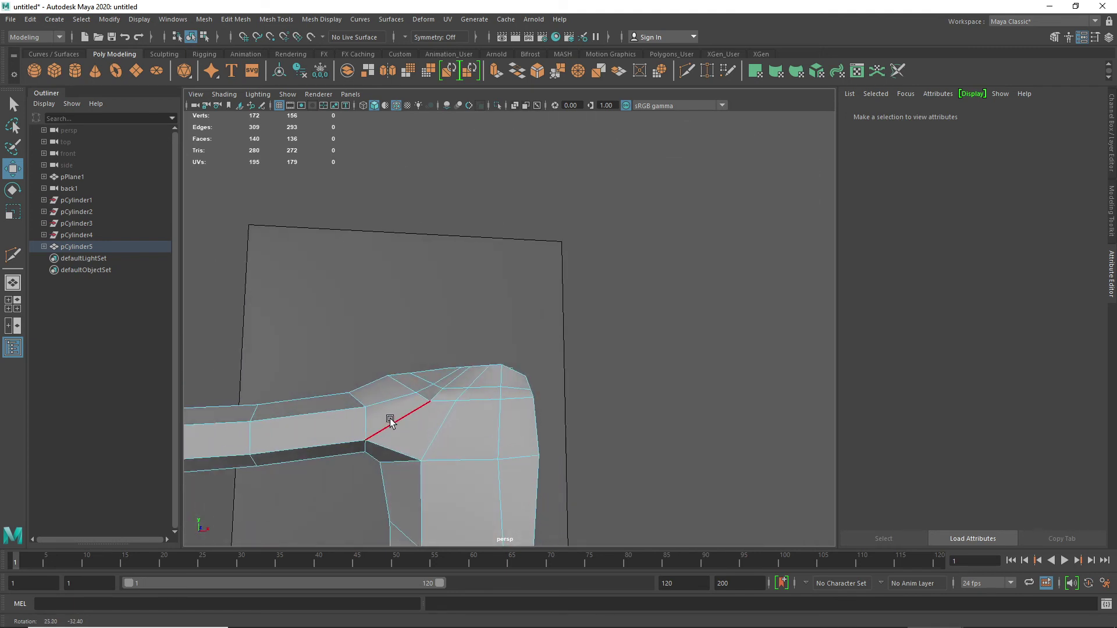
right_click_drag(368, 441, 314, 297)
left_click(366, 444)
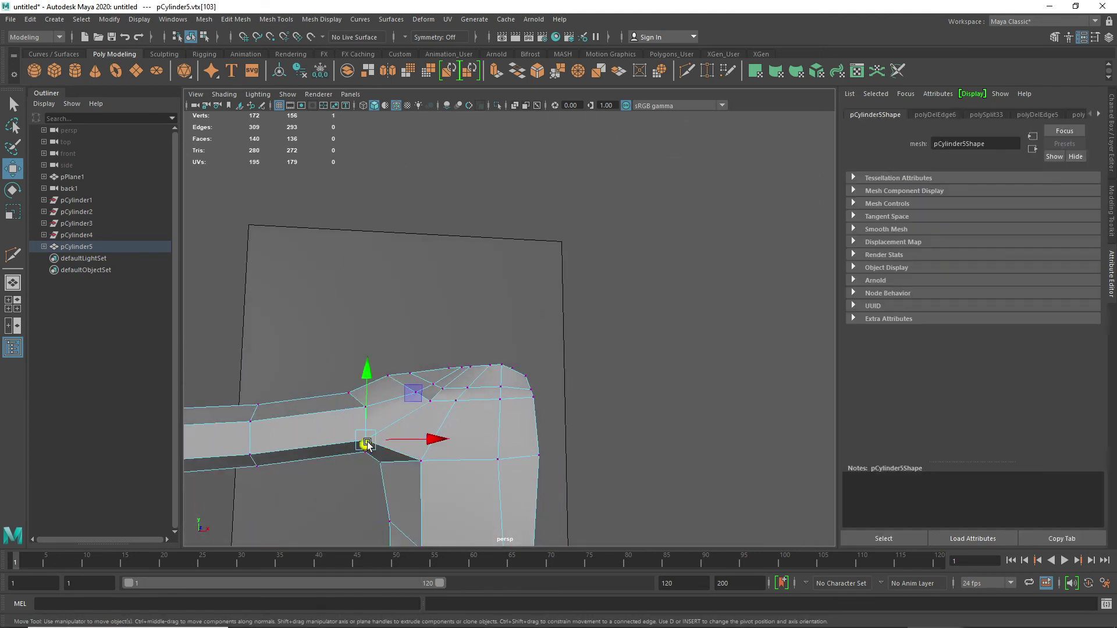
left_click_drag(413, 393, 431, 400)
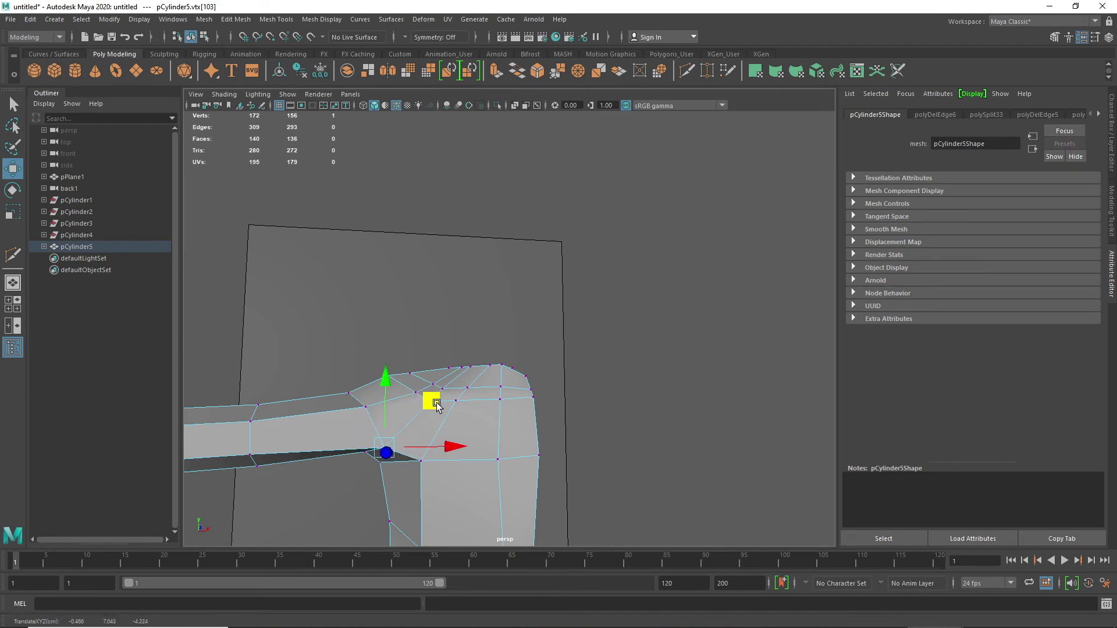
- Reposition the vertices of the new cut and the neighbouring front shoulder vertex to even out the spacing around the joint
left_click(433, 384)
left_click_drag(419, 450, 506, 451, "alt")
left_click_drag(537, 340, 539, 336)
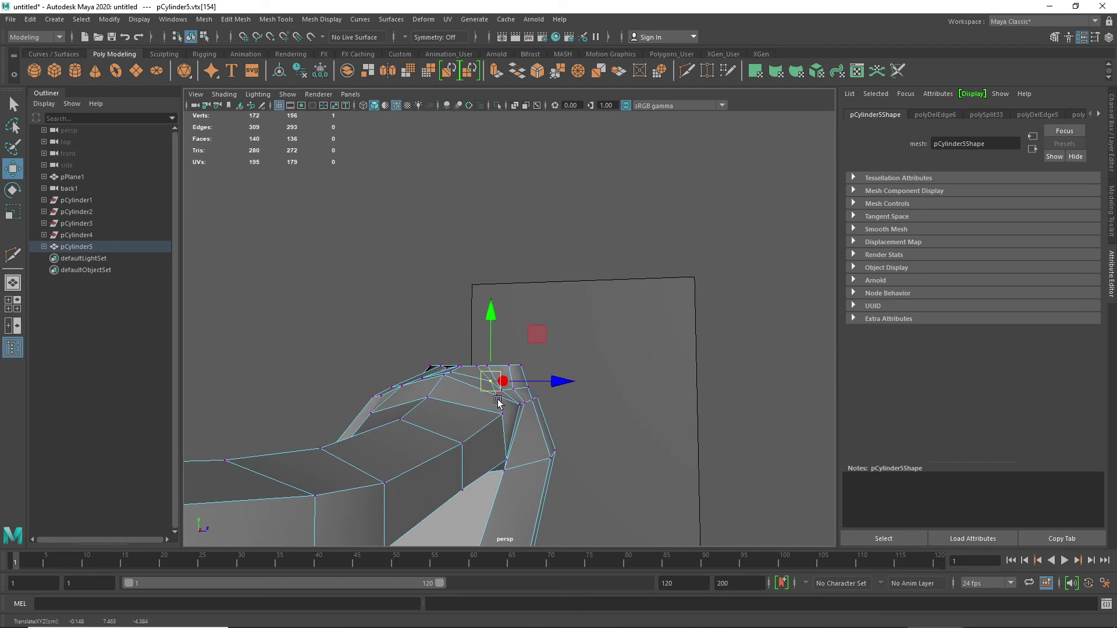
scroll(501, 406, "up", 3)
left_click(479, 480)
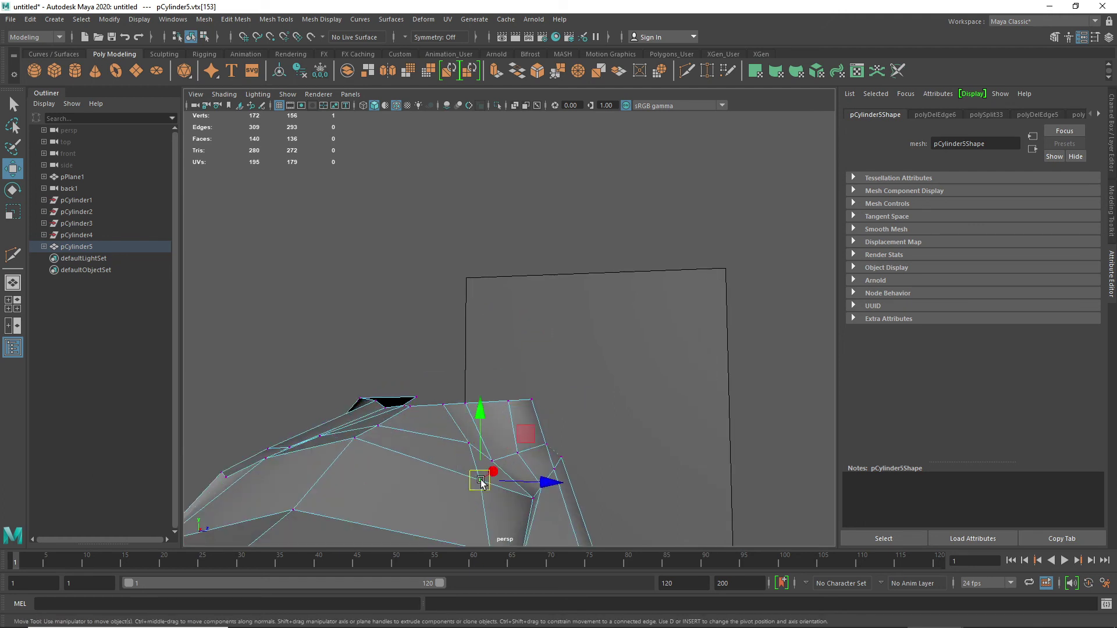
left_click_drag(526, 433, 457, 469)
left_click(454, 394)
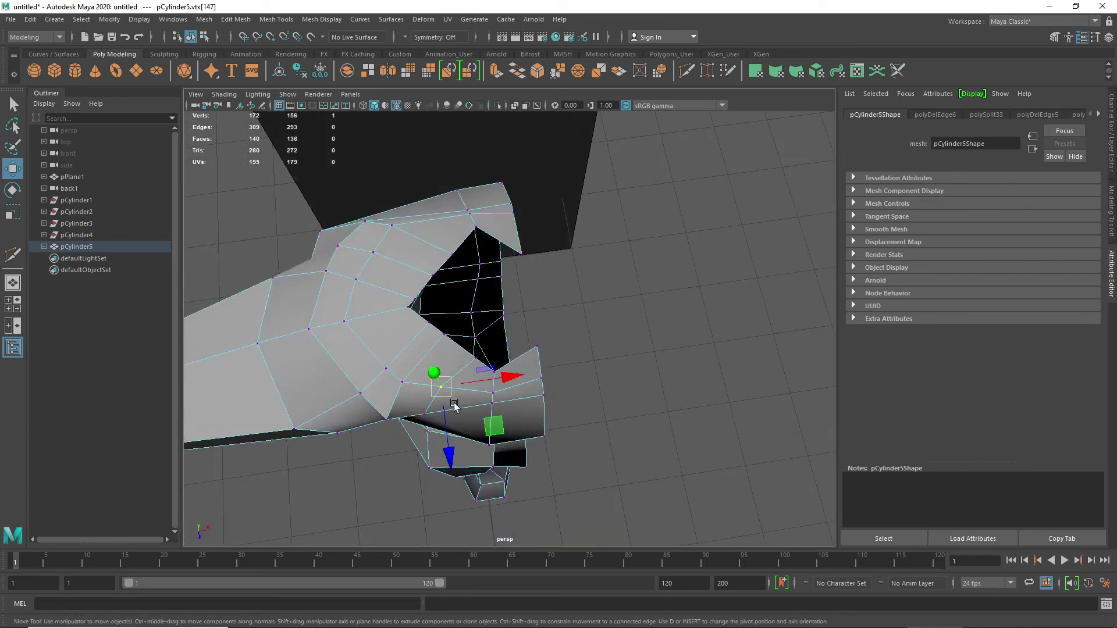
left_click_drag(435, 397, 424, 405)
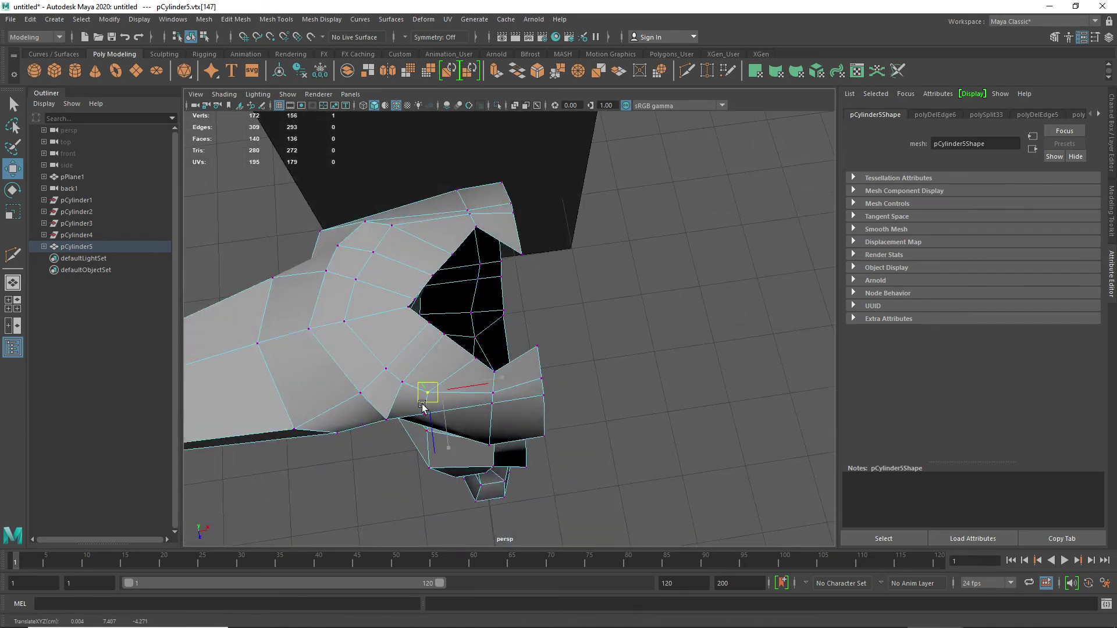
- Move three vertices on the border of the neck opening to round its outline
left_click(499, 374)
left_click_drag(541, 413, 545, 394)
left_click(471, 358)
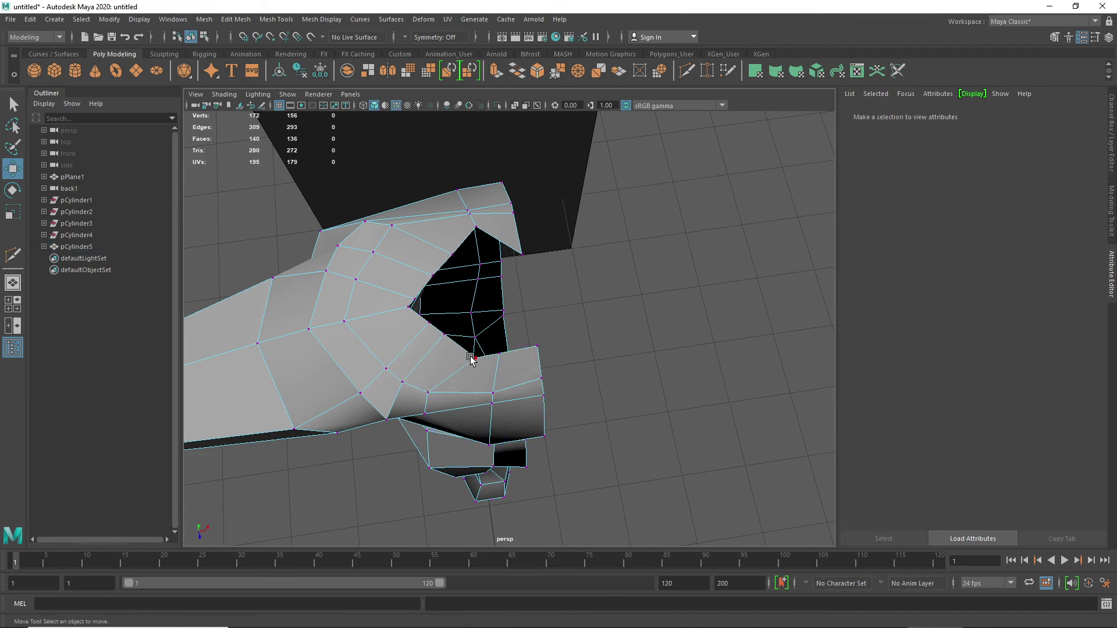
left_click(475, 360)
left_click_drag(528, 401, 516, 386)
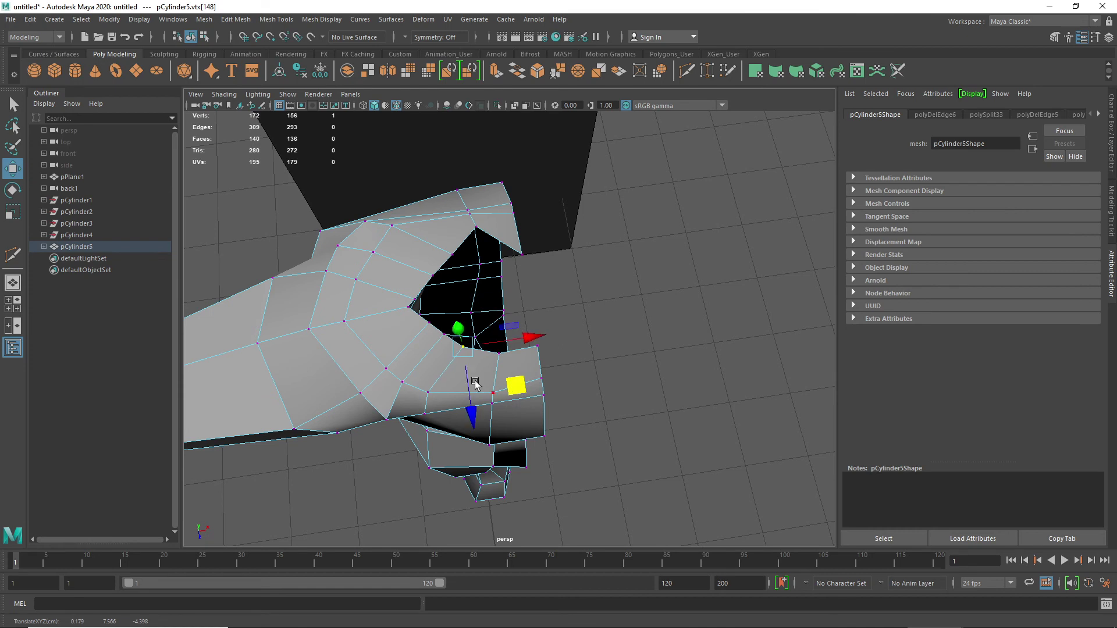
left_click(416, 300)
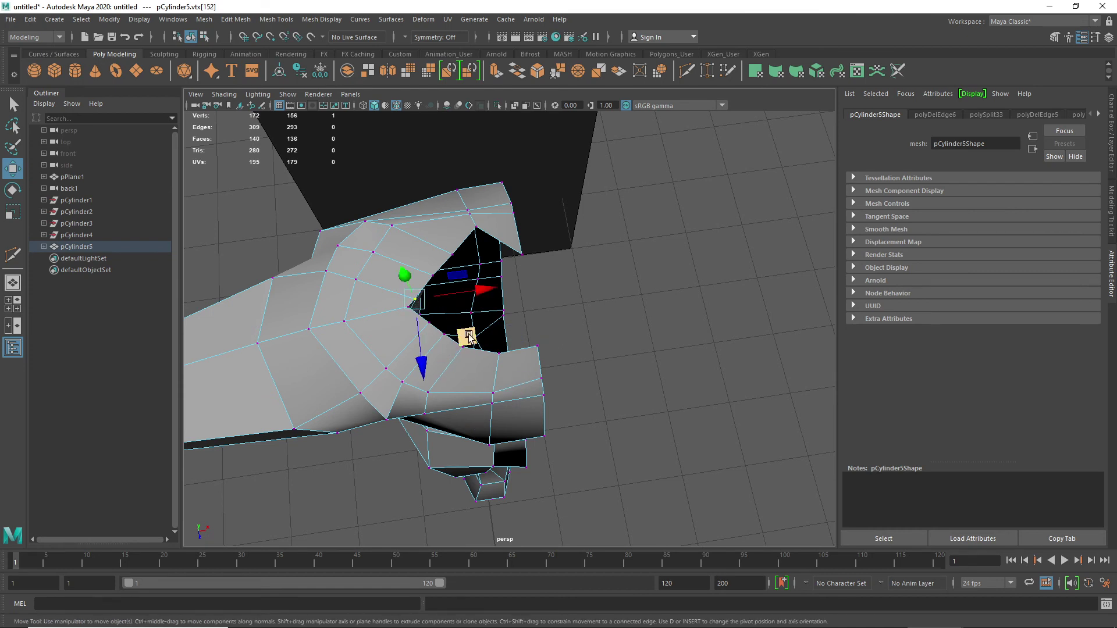
left_click_drag(469, 337, 456, 274)
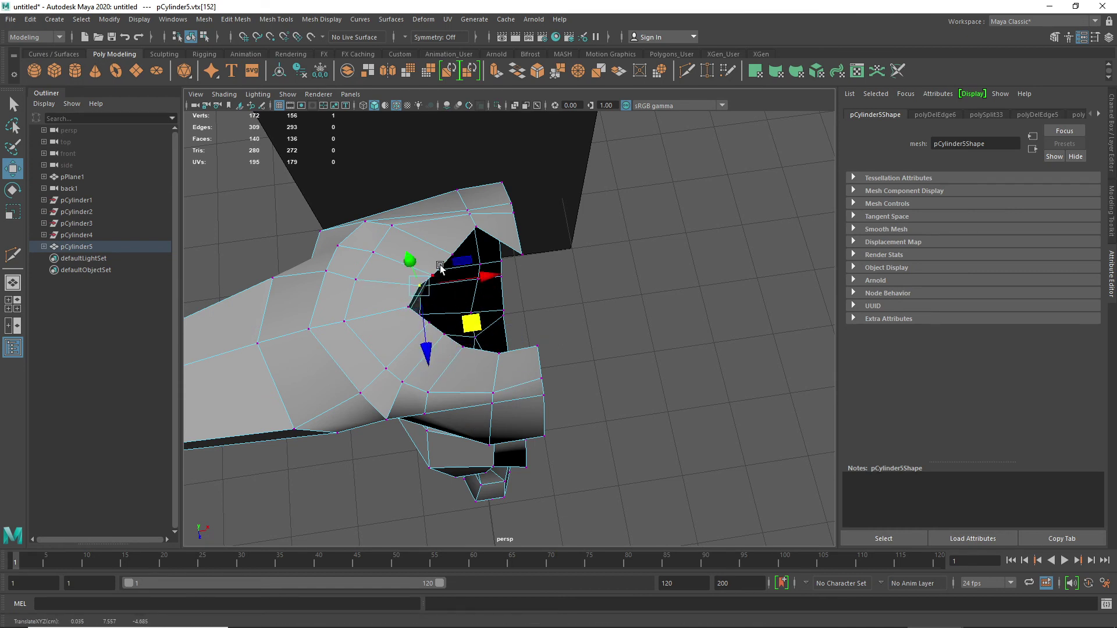
- Shift two border edges of the neck opening outward to make the opening more circular
right_click_drag(440, 265, 440, 233)
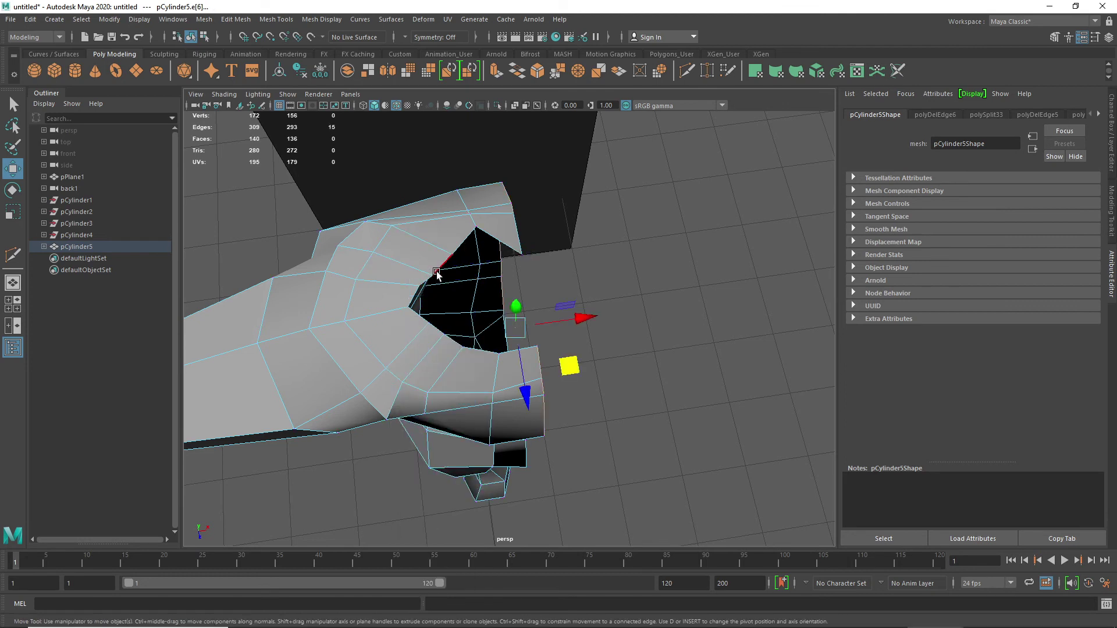
left_click(437, 271)
left_click_drag(496, 308, 486, 296)
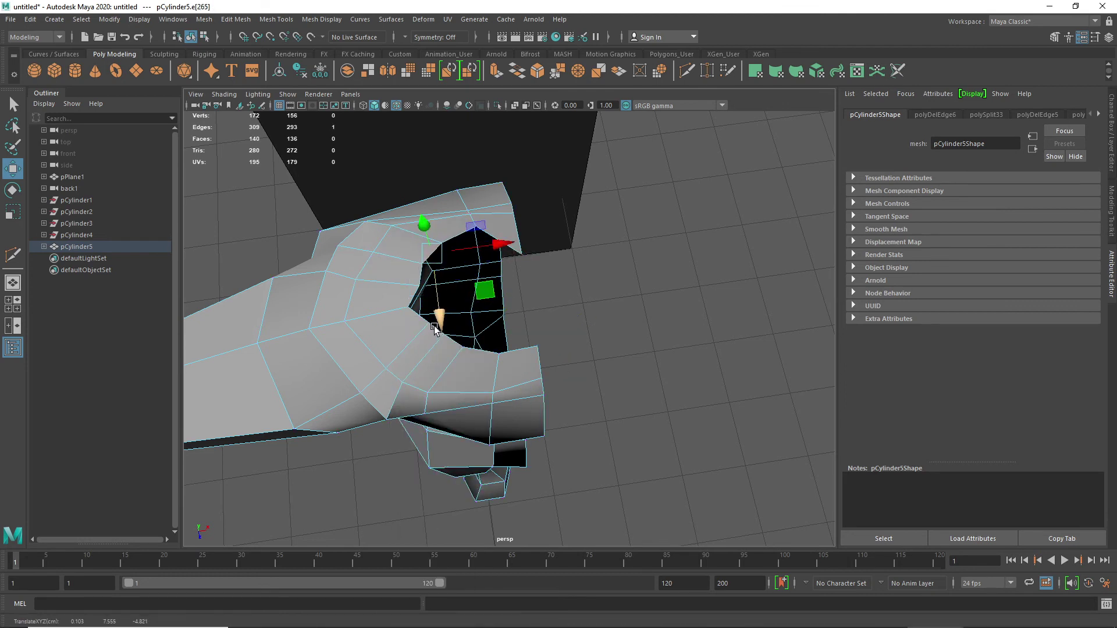
scroll(433, 329, "up", 3)
left_click(403, 332)
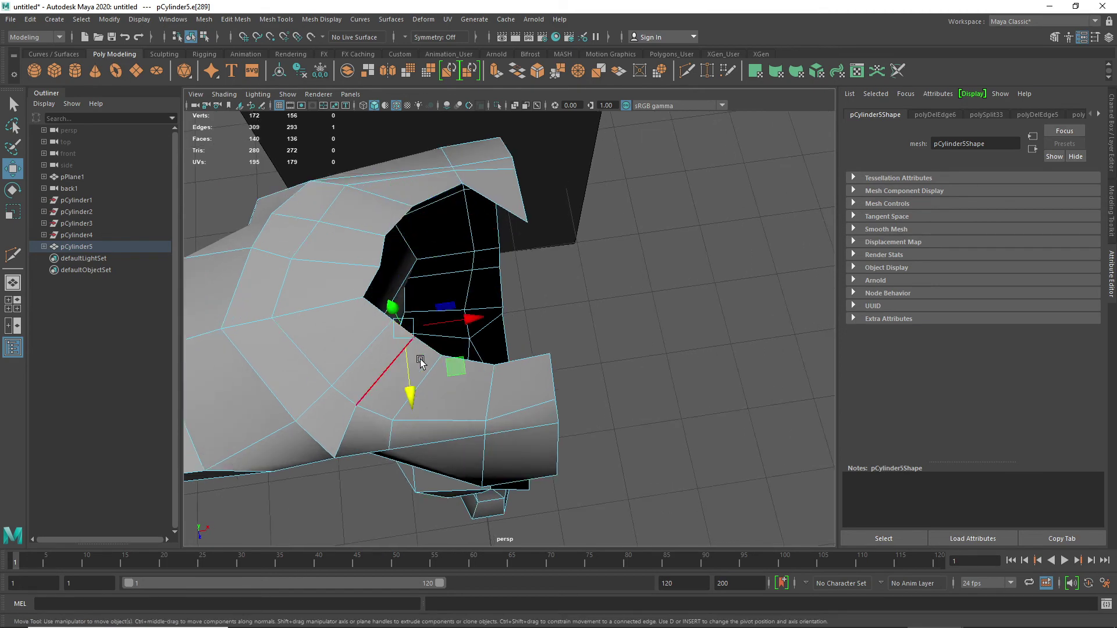
left_click_drag(454, 367, 443, 379)
scroll(442, 379, "down", 4)
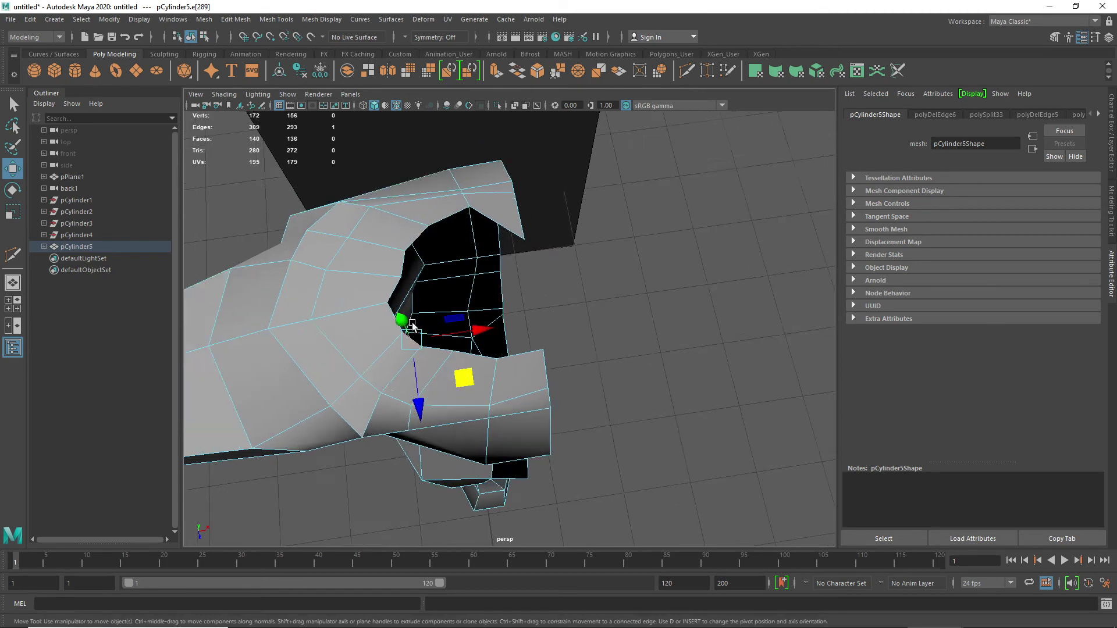
- Move the centre-line vertex at the back of the neck opening backward along the Z axis
left_click_drag(376, 404, 335, 343, "alt")
left_click_drag(284, 349, 225, 341, "alt")
right_click_drag(603, 392, 540, 296)
left_click(573, 344)
left_click(595, 390)
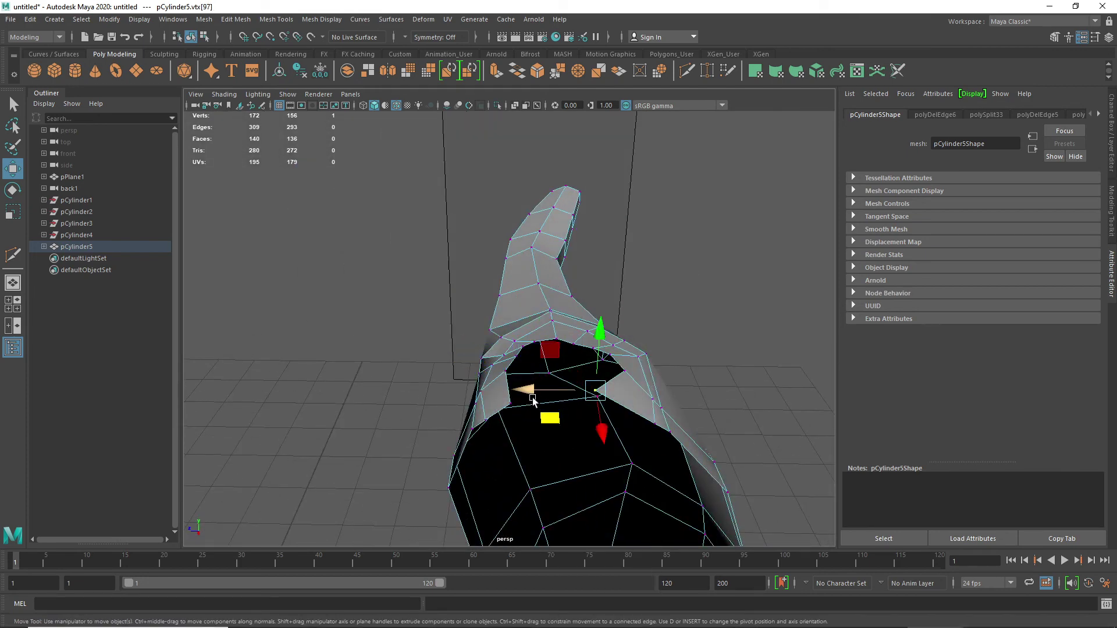
left_click_drag(529, 394, 561, 404)
scroll(639, 435, "down", 4)
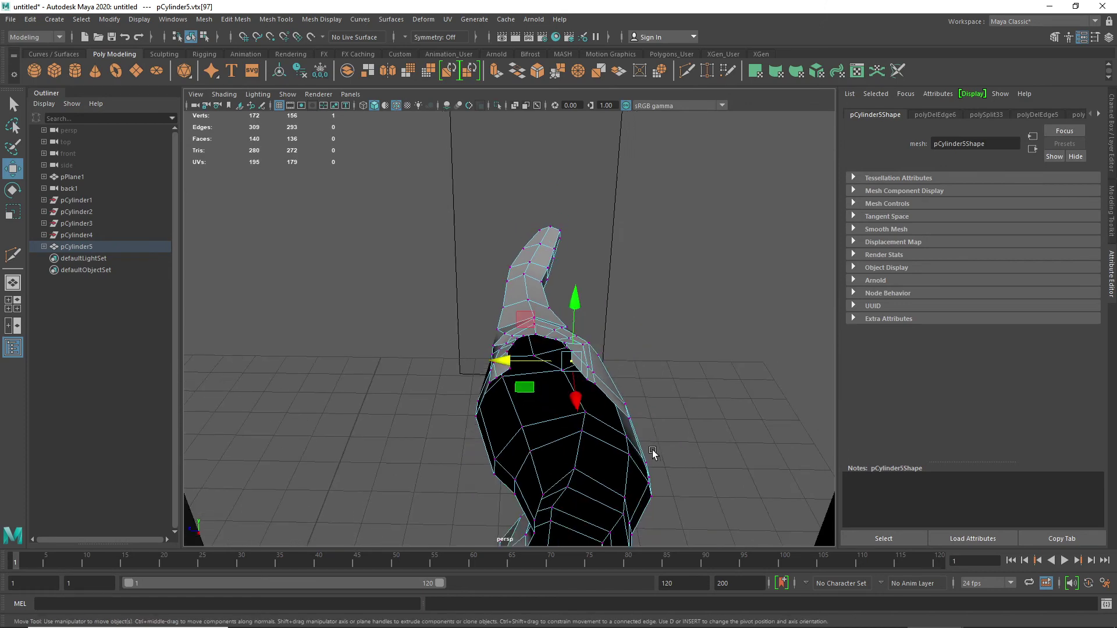
- Inspect the edges at the back of the shoulder and check the torso and arm with the smooth mesh preview
left_click_drag(648, 468, 604, 414, "alt")
right_click_drag(595, 390, 591, 265)
left_click(597, 392)
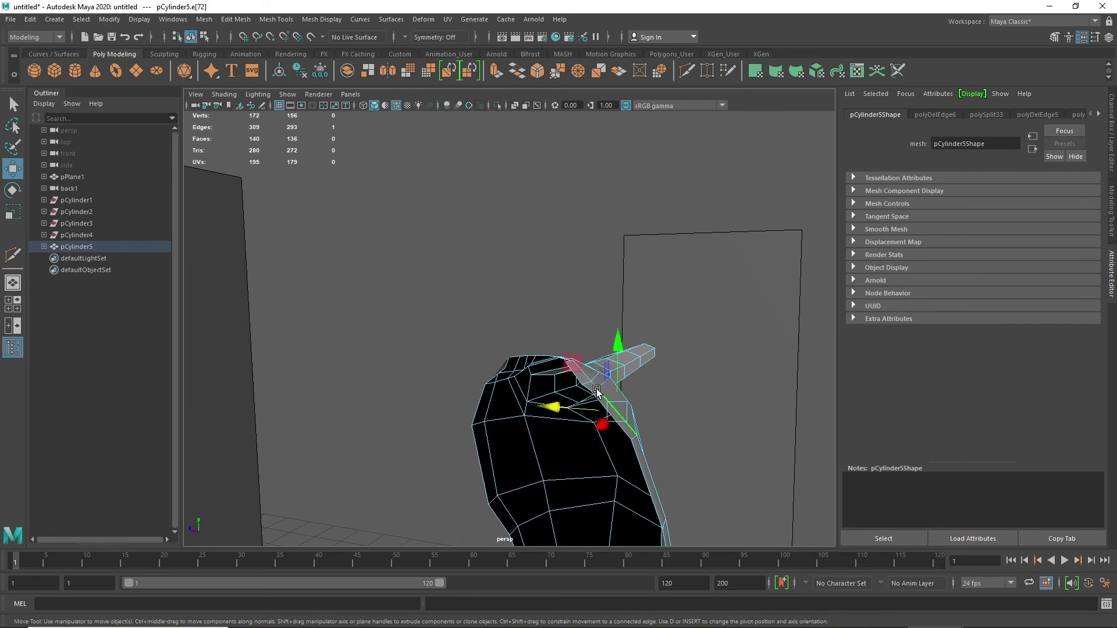
left_click_drag(607, 425, 573, 413, "alt")
left_click(572, 410)
scroll(533, 402, "down", 5)
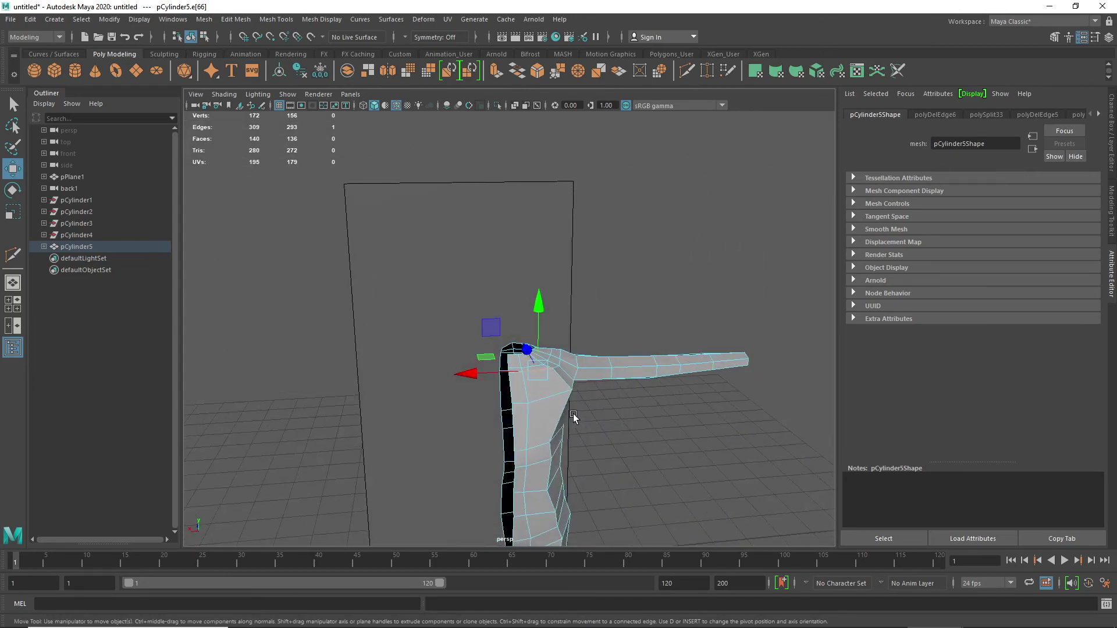
key("3")
left_click_drag(599, 460, 575, 478, "alt")
key("1")
scroll(600, 466, "down", 1)
scroll(600, 465, "down", 2)
middle_click_drag(576, 478, 555, 357, "alt")
left_click_drag(555, 356, 555, 431, "alt")
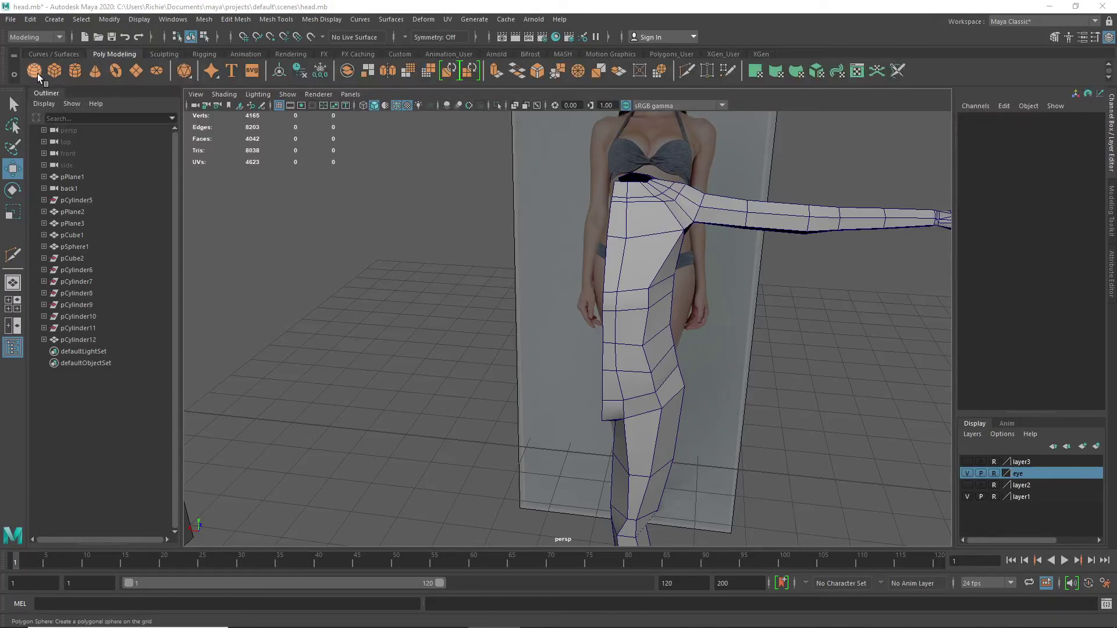
left_click(55, 71)
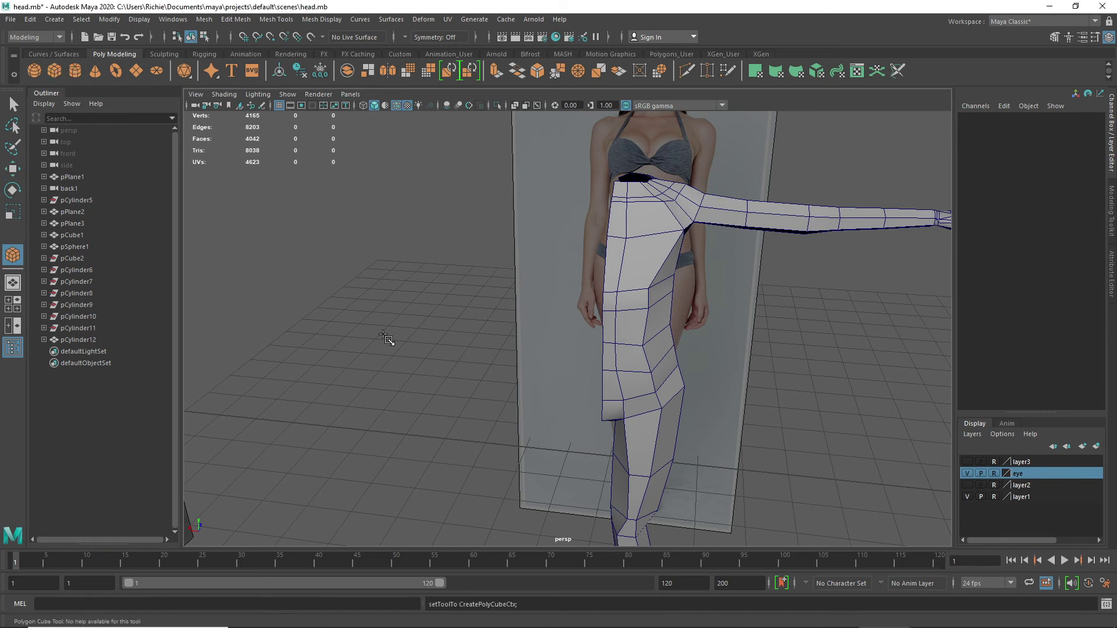
left_click(34, 71)
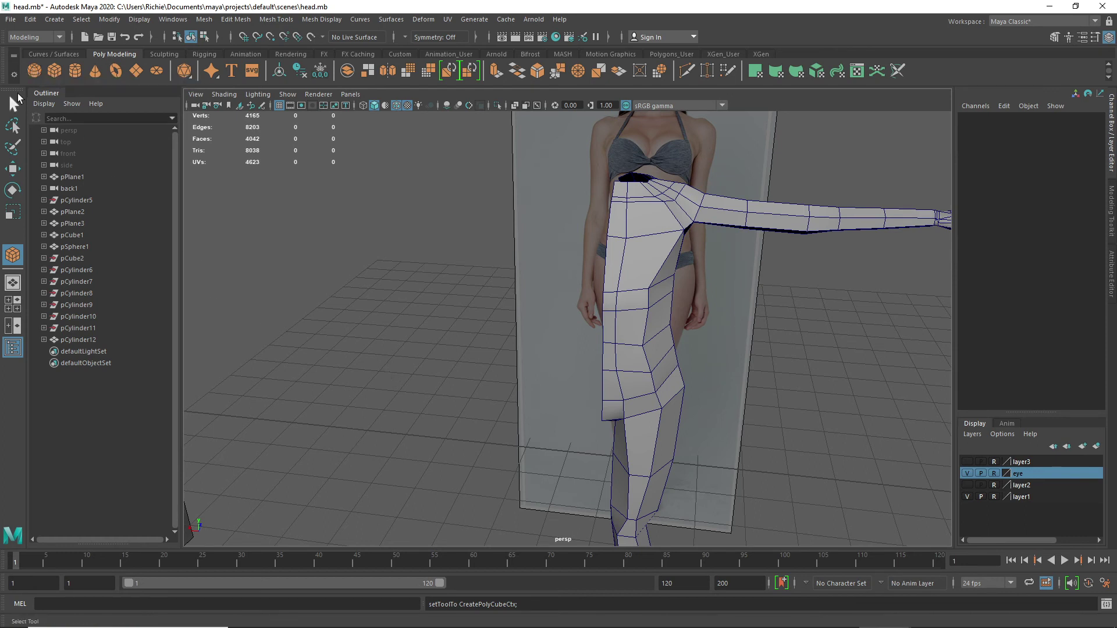
left_click_drag(336, 433, 349, 451)
scroll(319, 359, "up", 2)
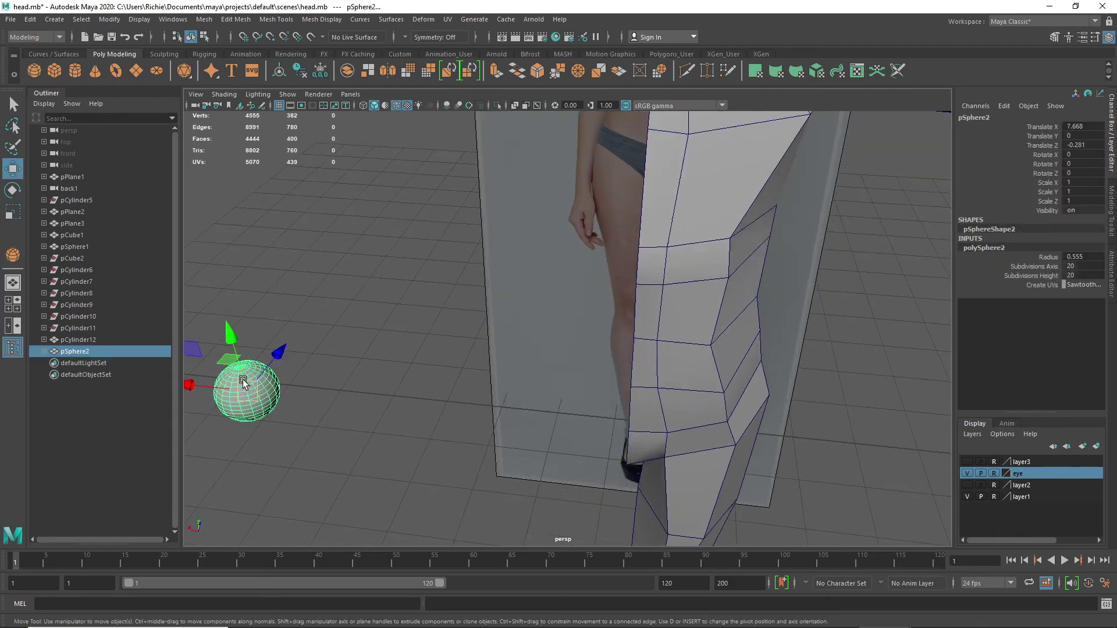
key("Delete")
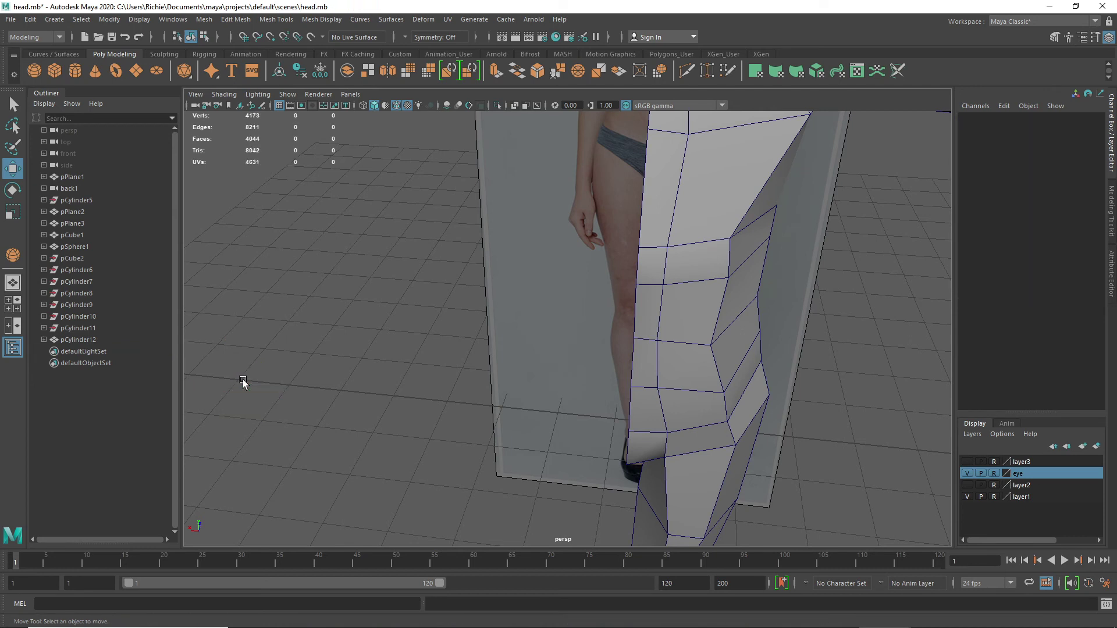
- Create a polygon cube on the grid beside the body and set its width, height and depth to 0.5
left_click(54, 71)
left_click_drag(344, 436, 375, 413)
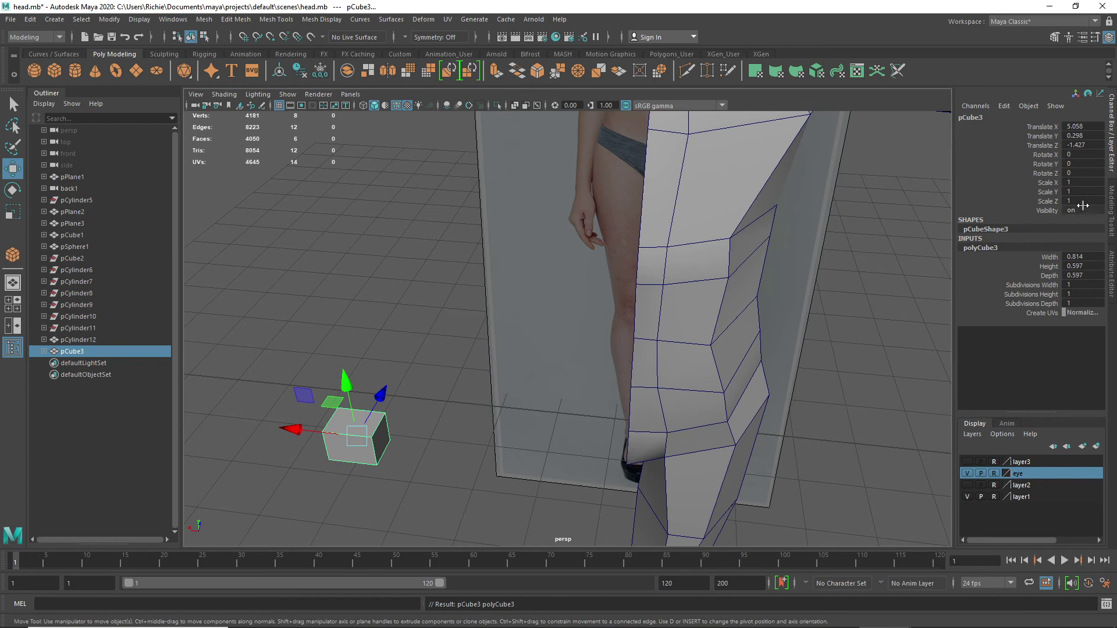
double_click(1076, 256)
key("Tab")
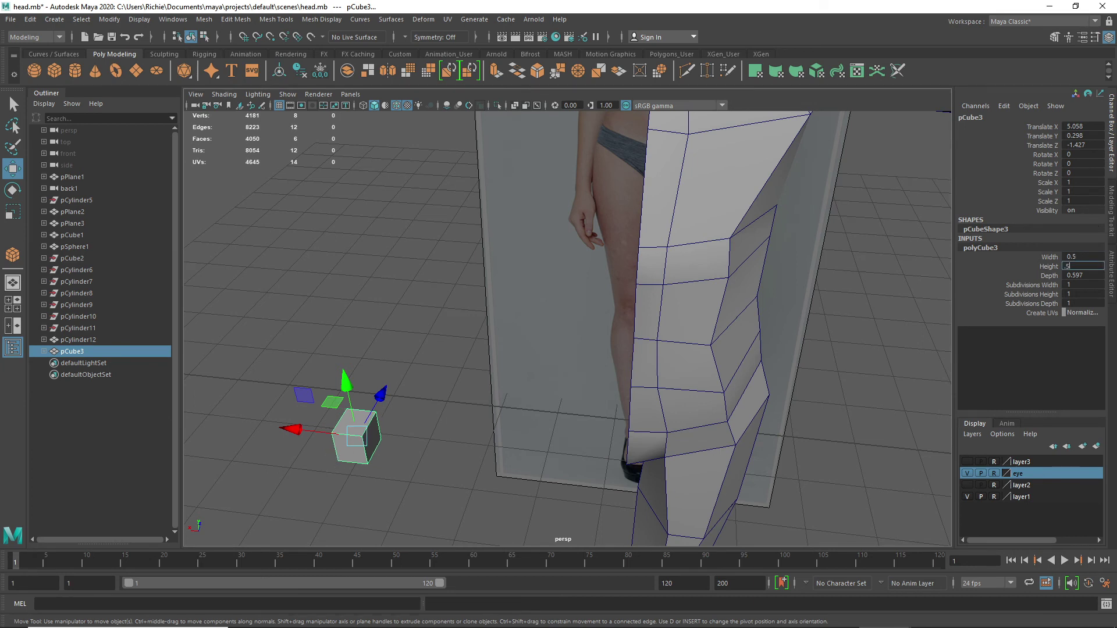
type(".5")
key("Tab")
key("Return")
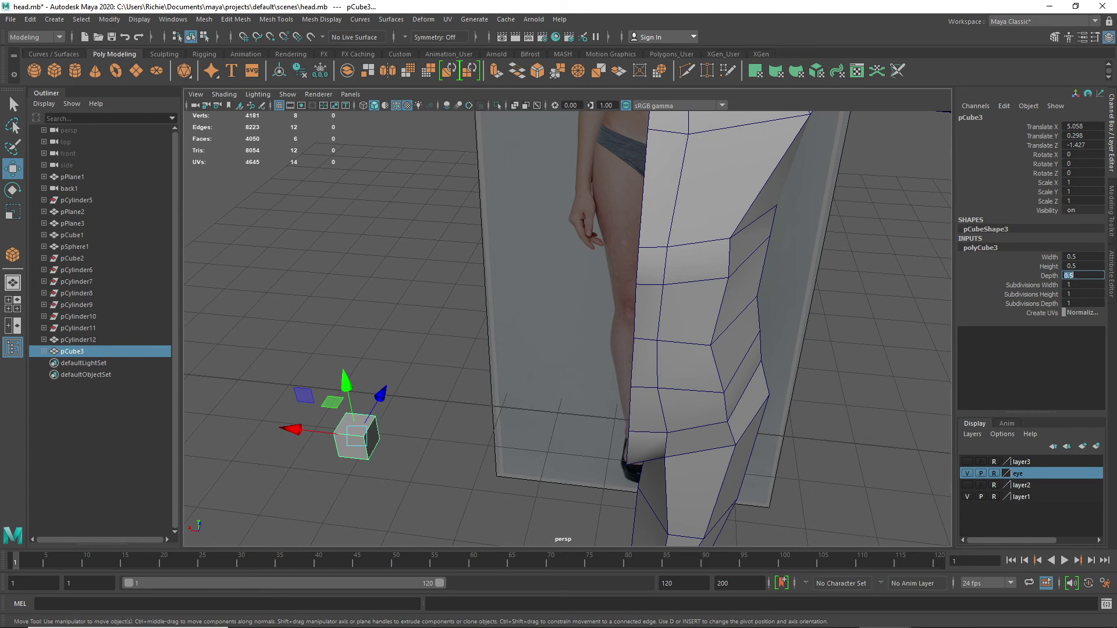
- Smooth the cube with one division and pull its top centre vertex up into a teardrop point
left_click(209, 22)
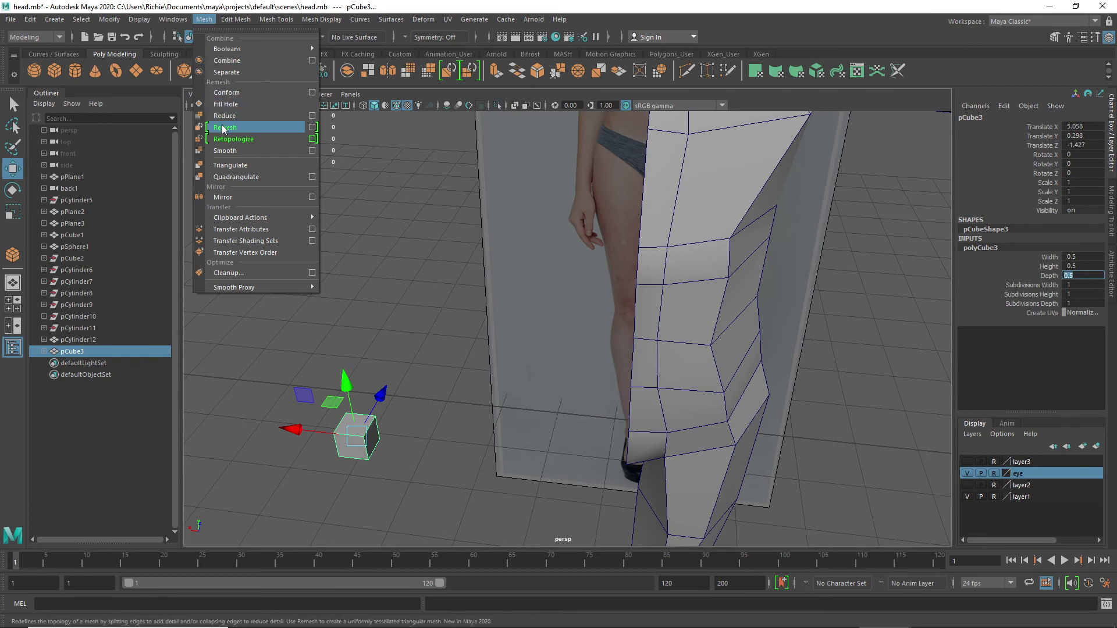
left_click(225, 151)
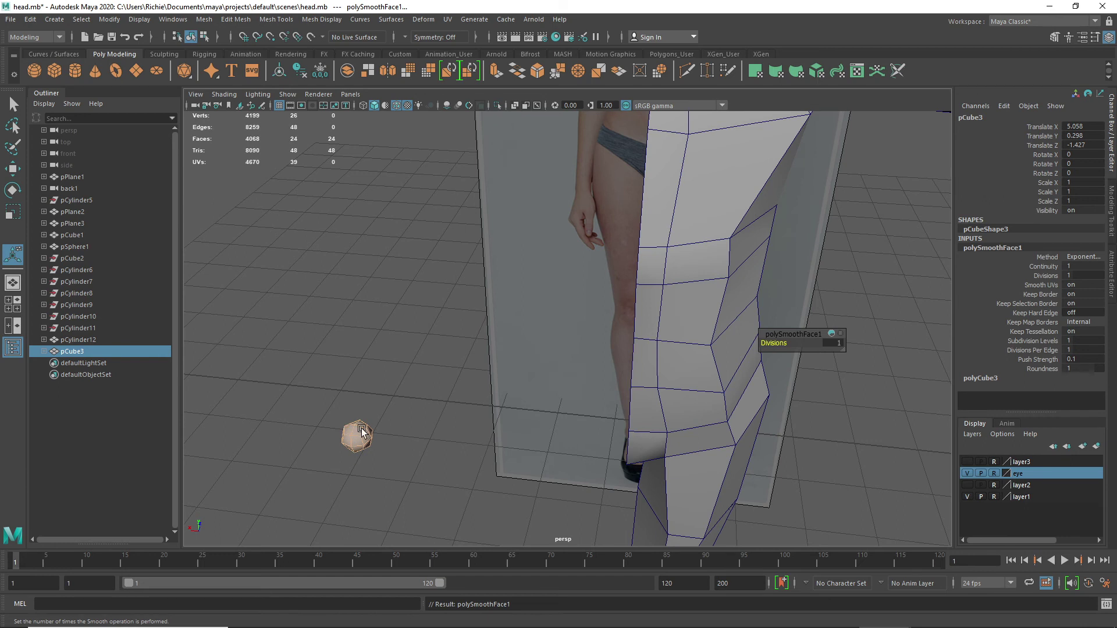
right_click_drag(362, 431, 309, 298)
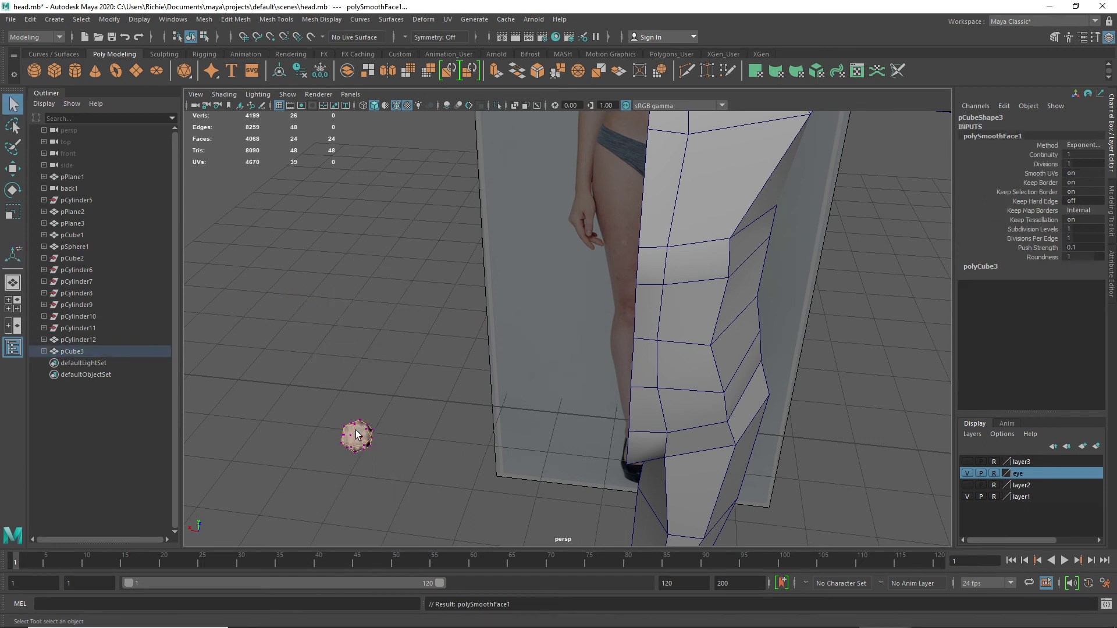
left_click(356, 429)
key("w")
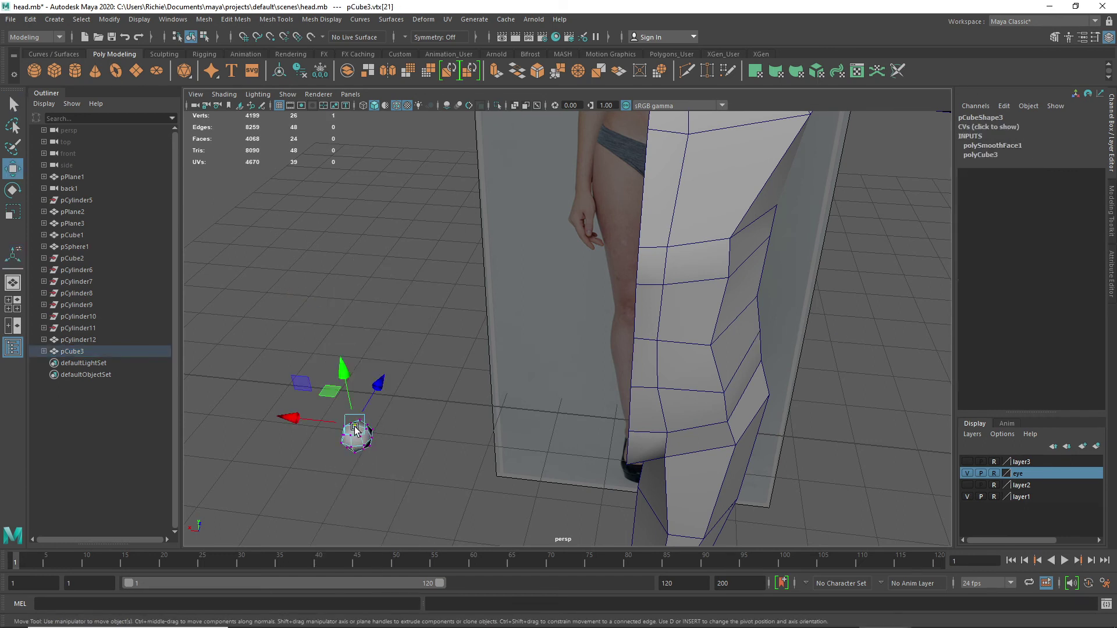
left_click_drag(344, 381, 336, 356)
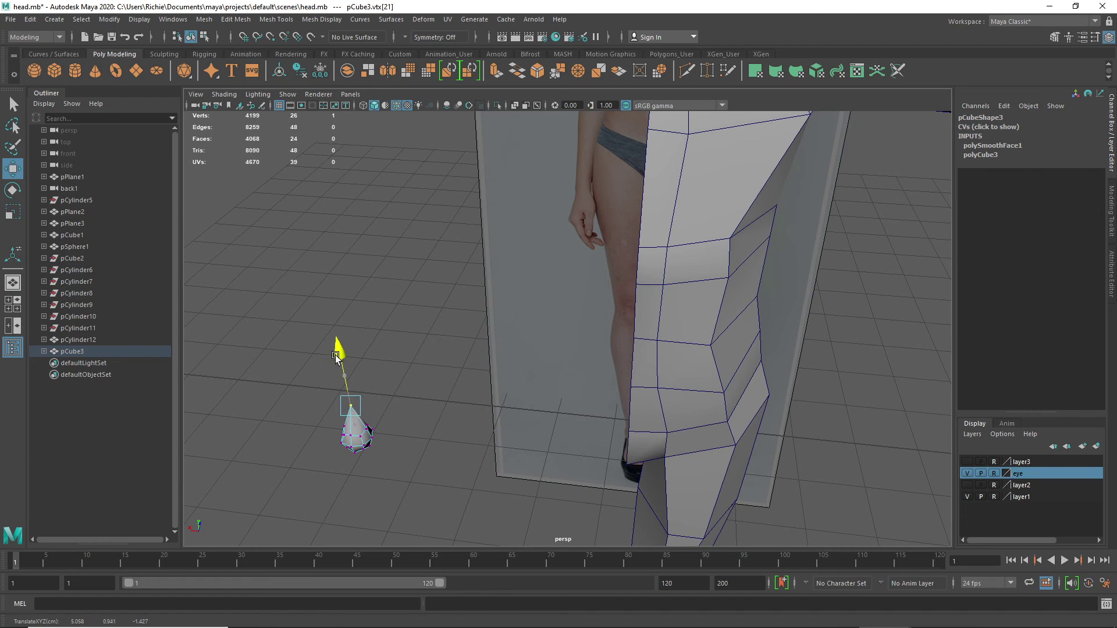
- Lower the teardrop's tip vertex to about 0.79 in Y to shorten the point
left_click_drag(354, 492, 417, 477, "alt")
middle_click_drag(356, 510, 766, 179, "alt")
right_click_drag(765, 179, 703, 211, "alt")
left_click_drag(322, 507, 290, 503, "alt")
middle_click_drag(291, 503, 385, 477, "alt")
key("f")
scroll(429, 447, "down", 3)
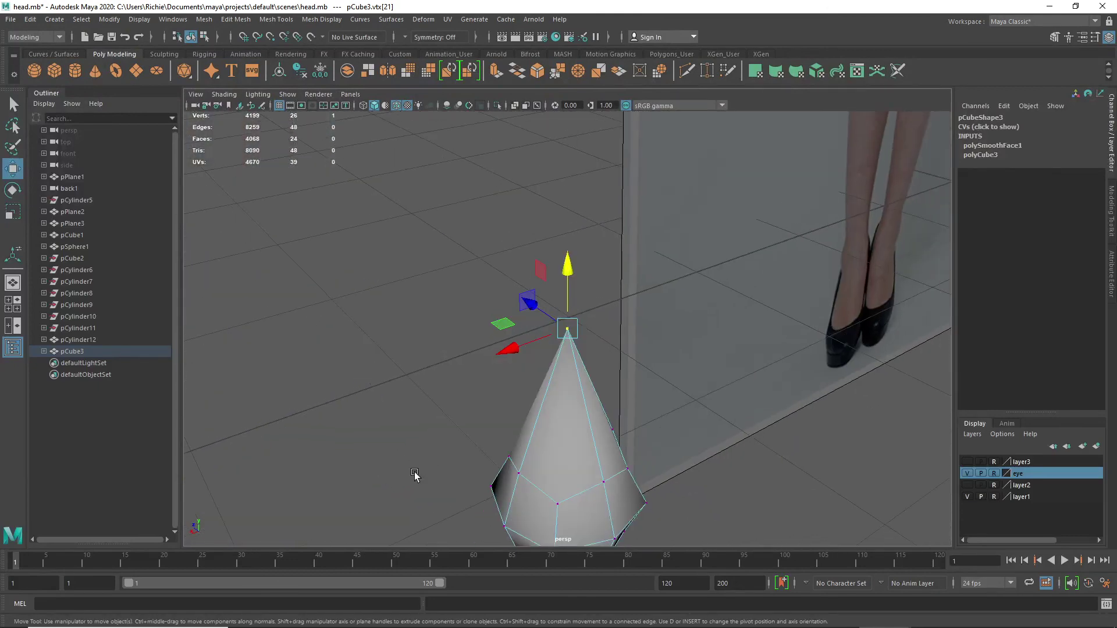
left_click_drag(416, 475, 510, 455, "alt")
scroll(573, 426, "down", 1)
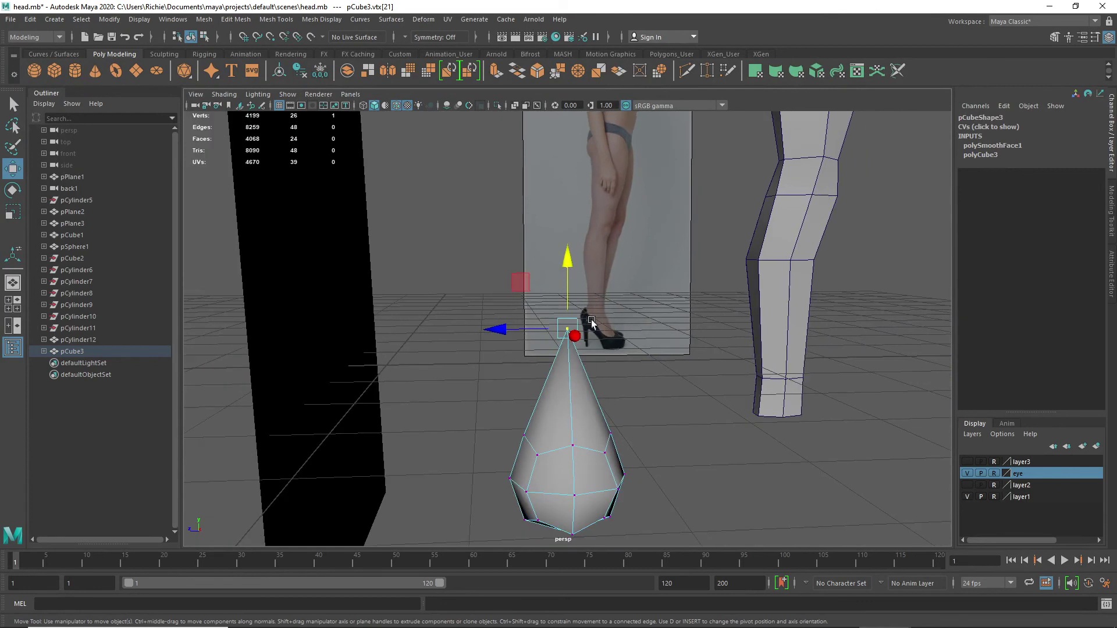
left_click_drag(566, 262, 565, 298)
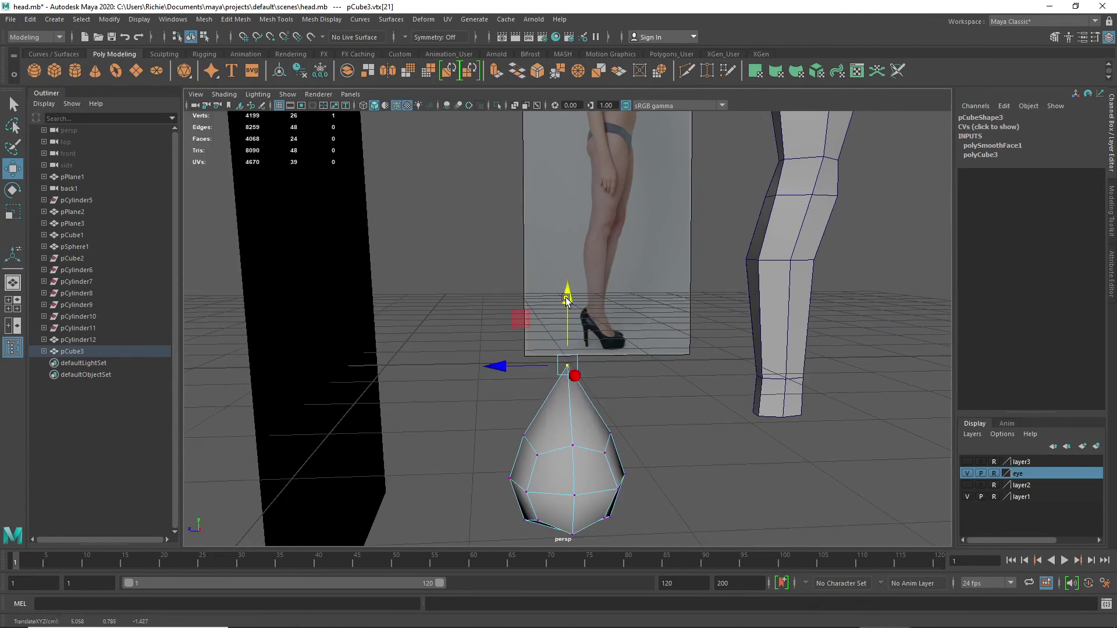
- Delete the faces on the back half of the teardrop, leaving an open front shell
right_click_drag(505, 295, 491, 335)
left_click_drag(482, 399, 593, 483)
key("Delete")
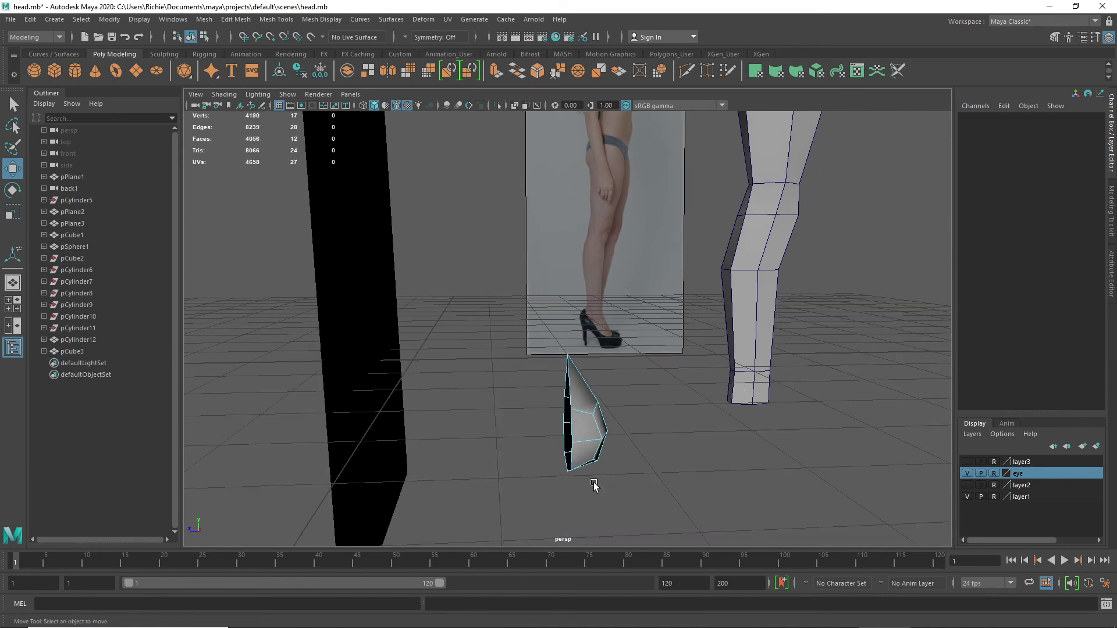
- Move the half teardrop as an object onto the chest of the body, snapping it to the mesh's vertices
left_click(591, 447)
right_click_drag(591, 439, 653, 280)
mouse_move(598, 385)
left_mouse_down("alt")
mouse_move(645, 417)
mouse_move(685, 359)
mouse_move(601, 374)
left_mouse_up("alt")
scroll(601, 375, "down", 5)
middle_click_drag(776, 281, 781, 332, "alt")
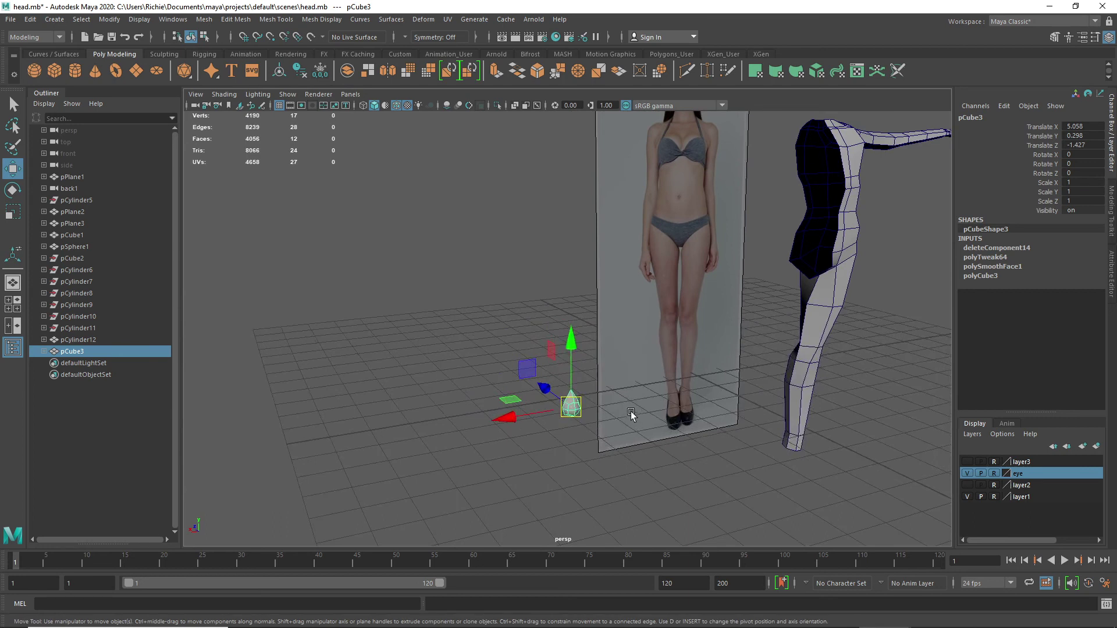
key("v")
left_click_drag(570, 406, 859, 181)
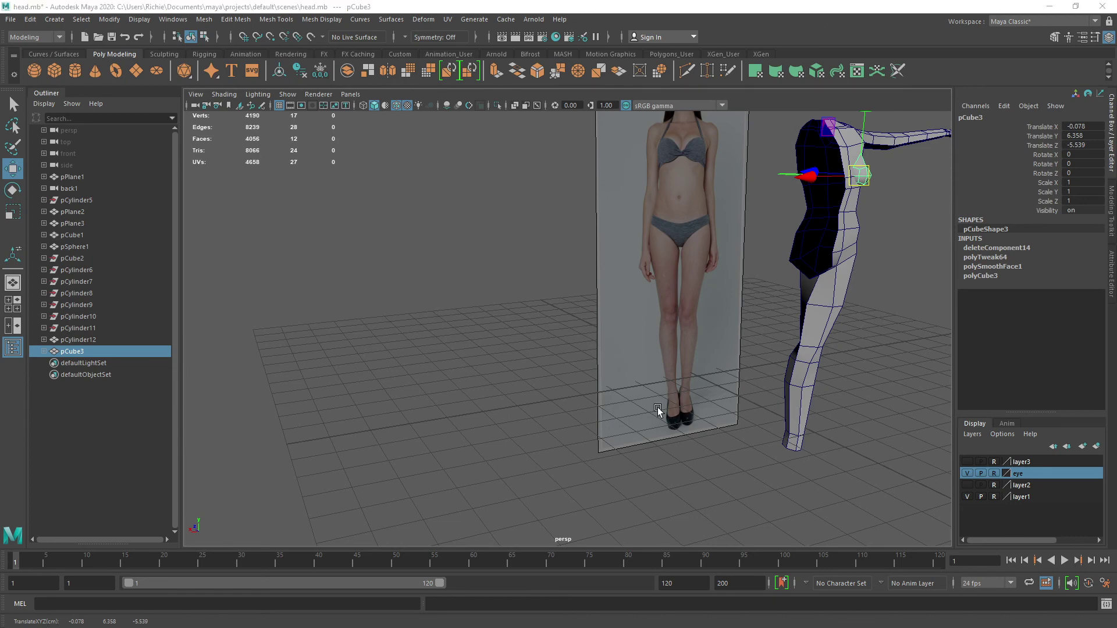
- Align the half teardrop with the breast in the front reference, at about X 0.071 and Y 6.837, and scale it uniformly to about 1.635
key("space")
key("space")
scroll(406, 458, "down", 13)
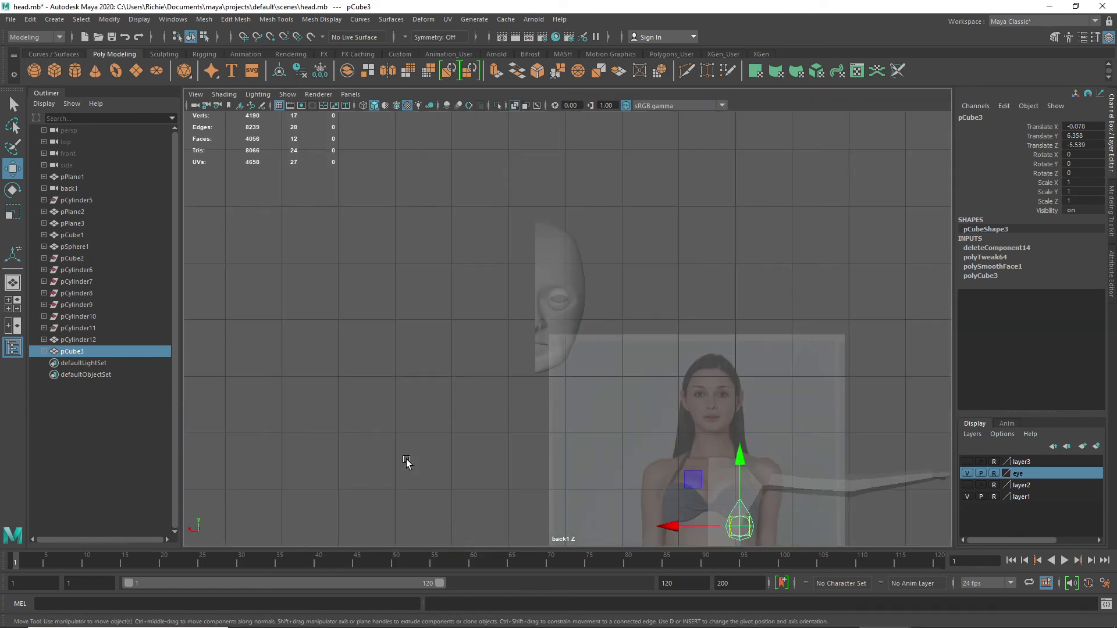
scroll(657, 445, "up", 3)
scroll(716, 484, "up", 2)
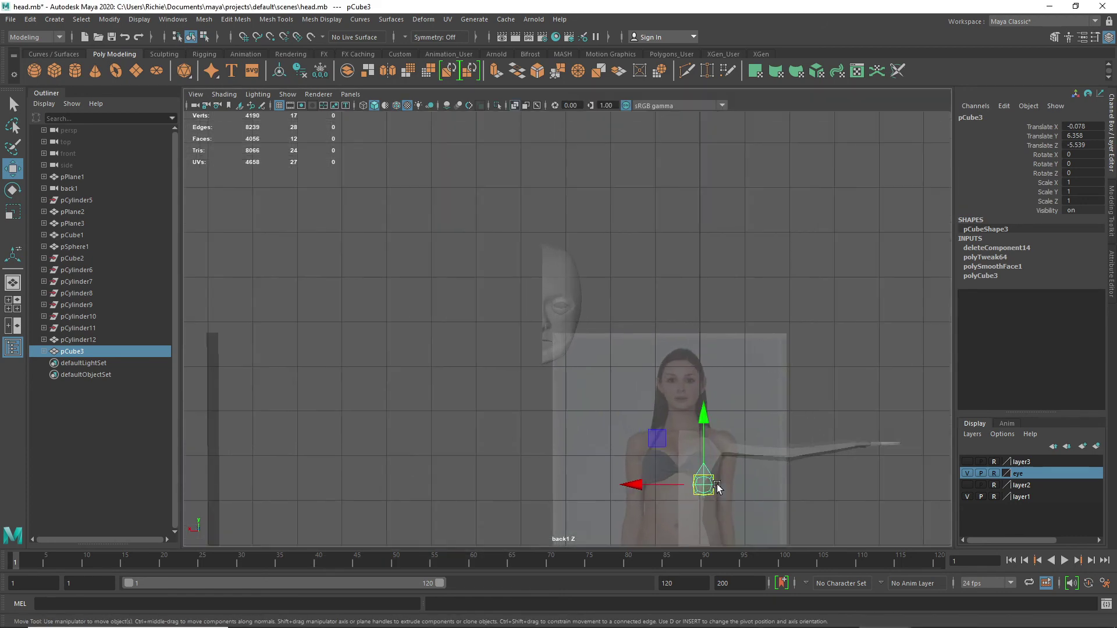
middle_click_drag(717, 484, 546, 341, "alt")
scroll(531, 354, "up", 2)
scroll(531, 354, "up", 4)
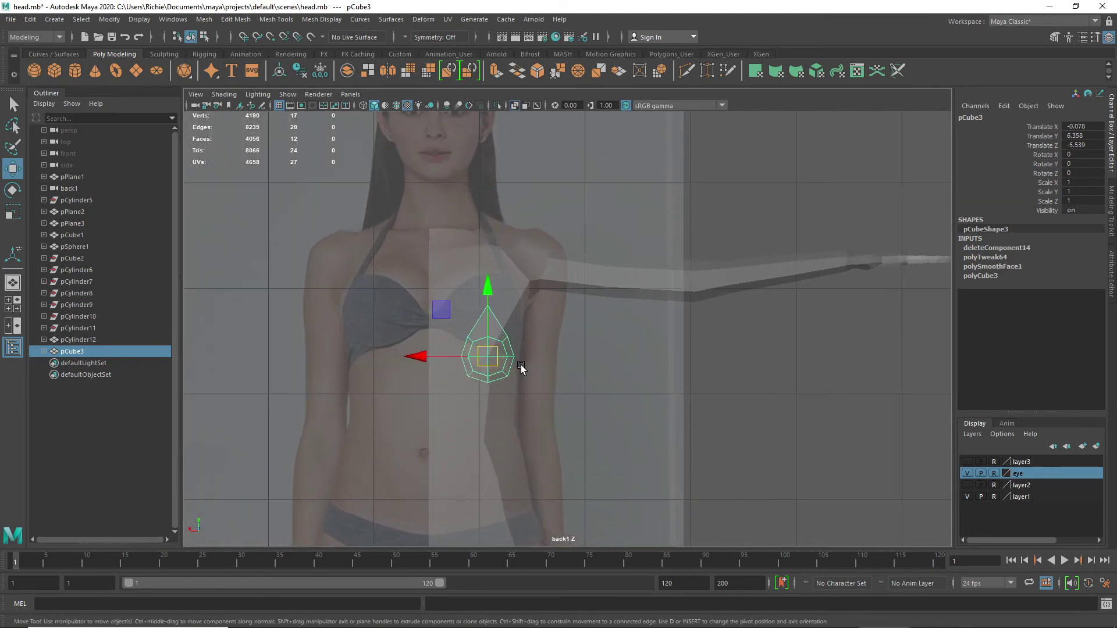
left_click_drag(492, 349, 504, 229)
key("e")
key("r")
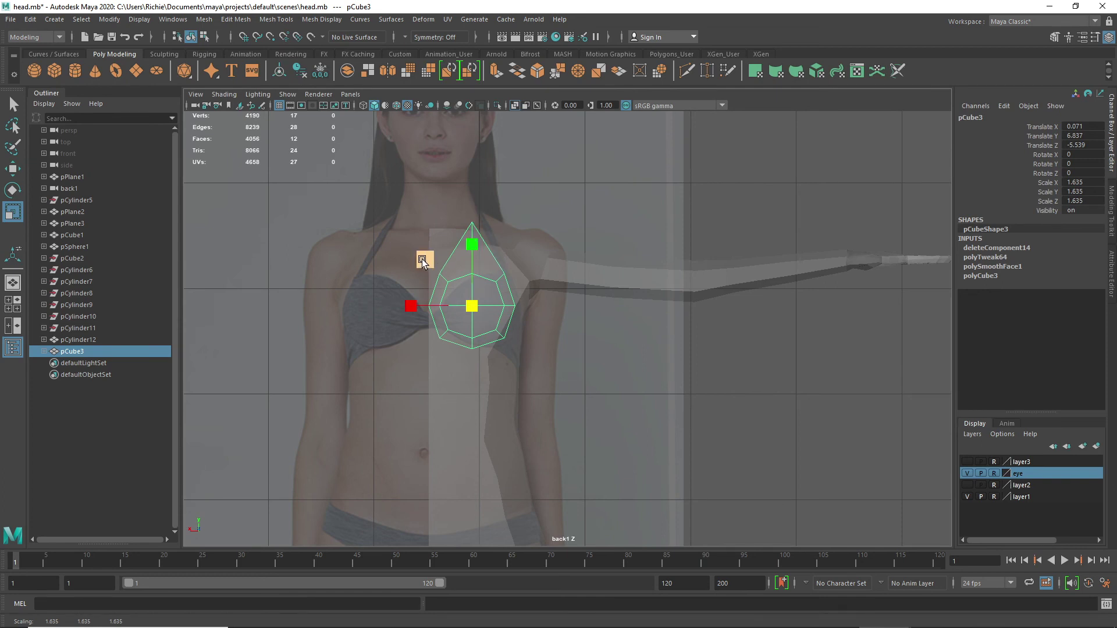
key("e")
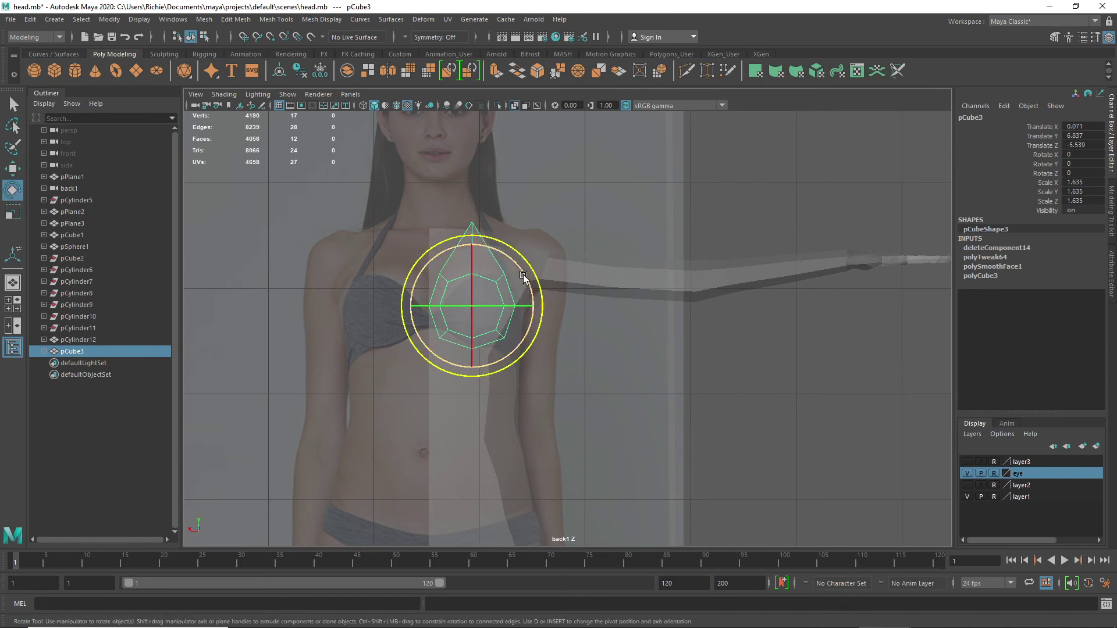
key("w")
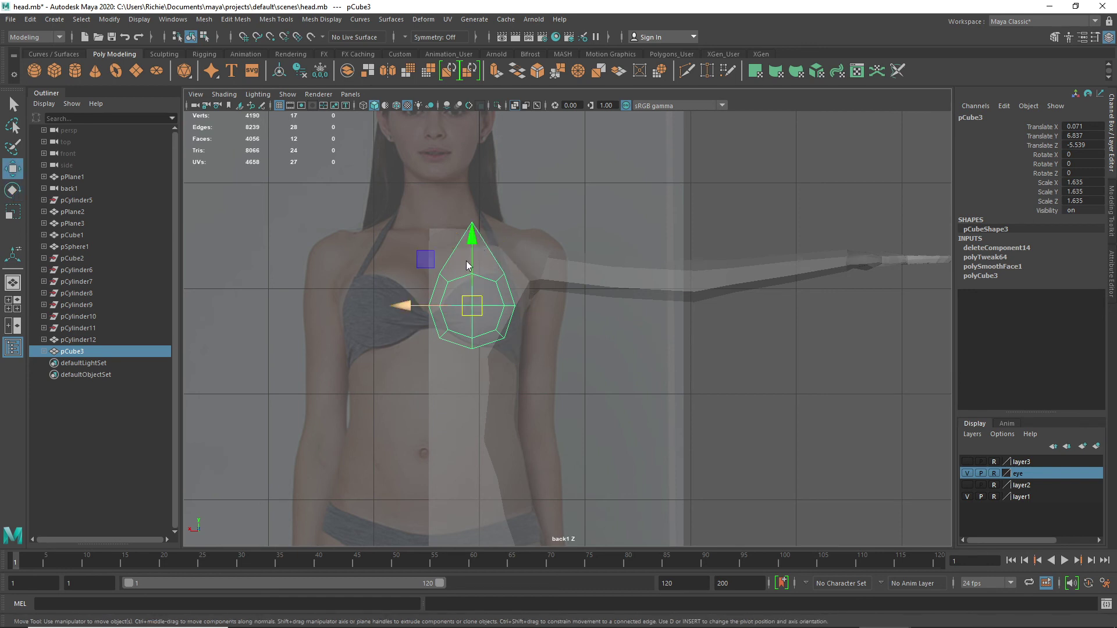
- Lower the tip vertex of the breast shape to about 7.49 in Y in the front view
right_click_drag(467, 262, 429, 259)
left_click(468, 215)
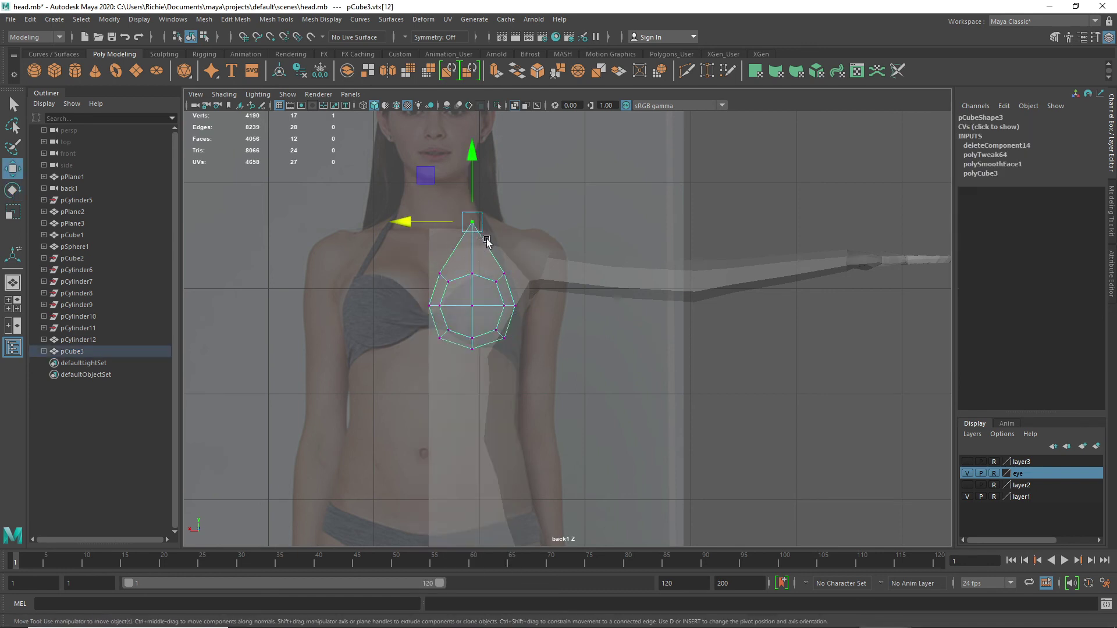
left_click_drag(429, 175, 424, 194)
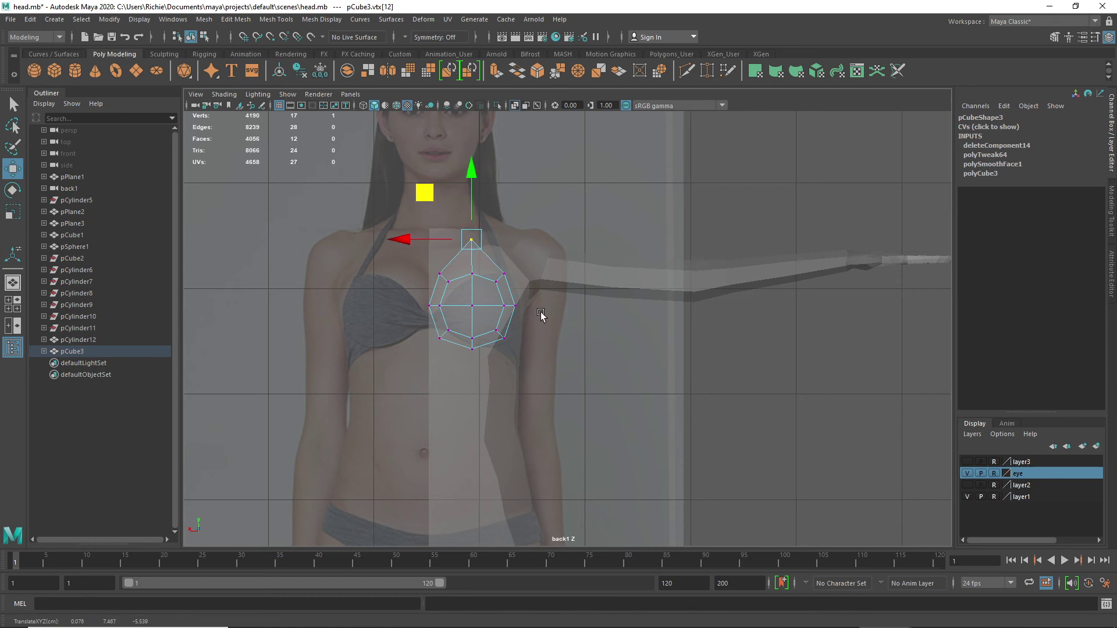
- Rotate the breast shape about 25.5 degrees around X to match the side reference and move it toward the chest to Z -5.45
key("space")
scroll(711, 435, "down", 15)
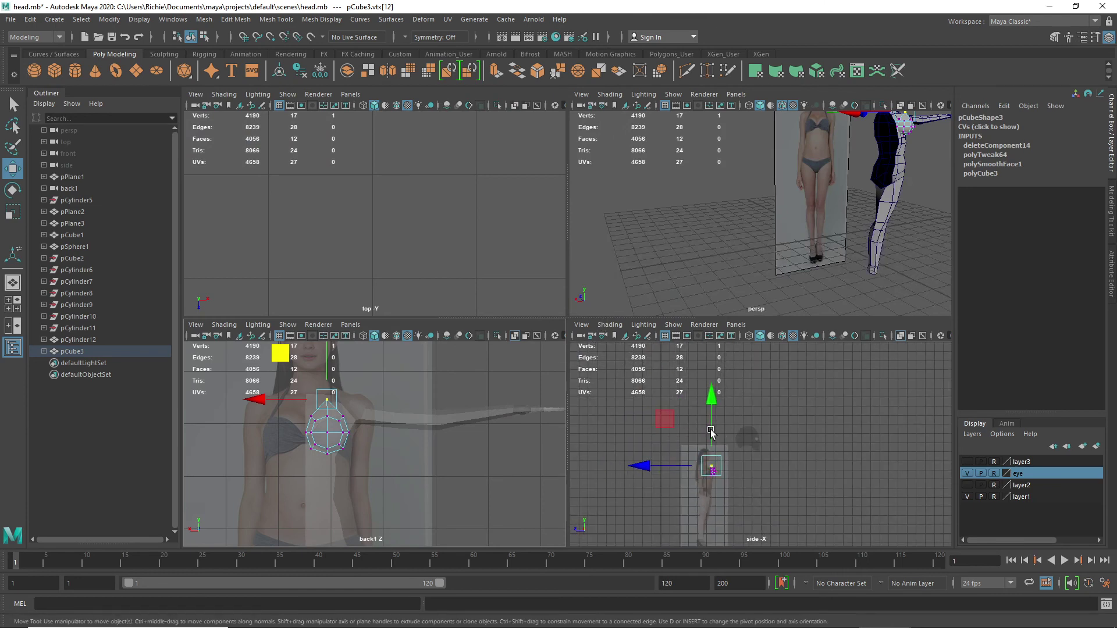
scroll(721, 491, "up", 7)
scroll(620, 501, "down", 6)
key("f")
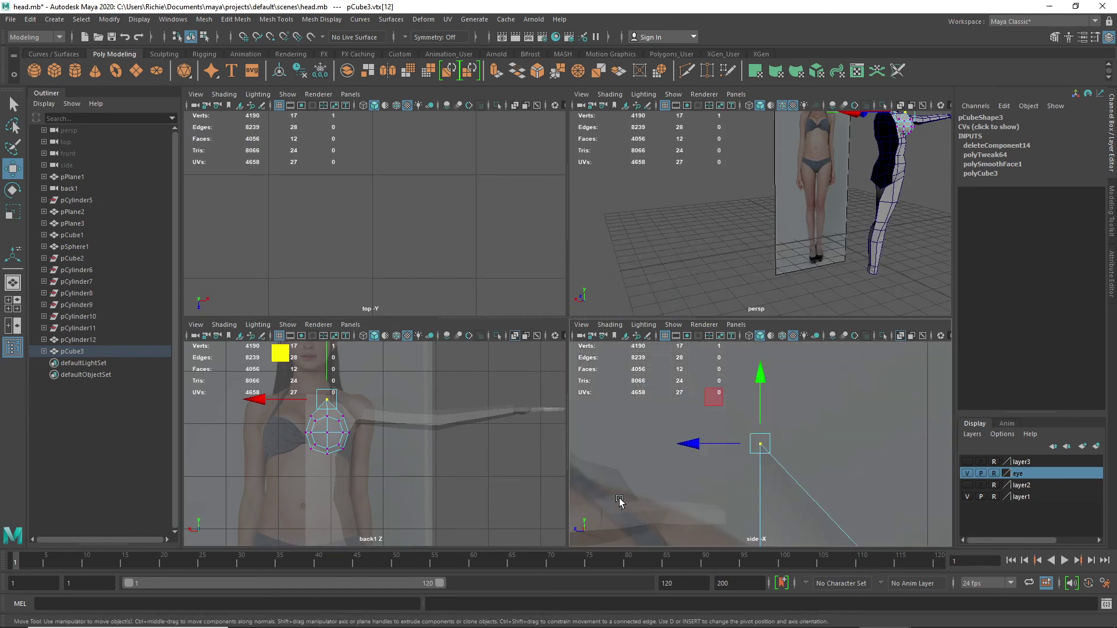
scroll(740, 469, "down", 14)
scroll(742, 465, "up", 6)
scroll(743, 461, "up", 2)
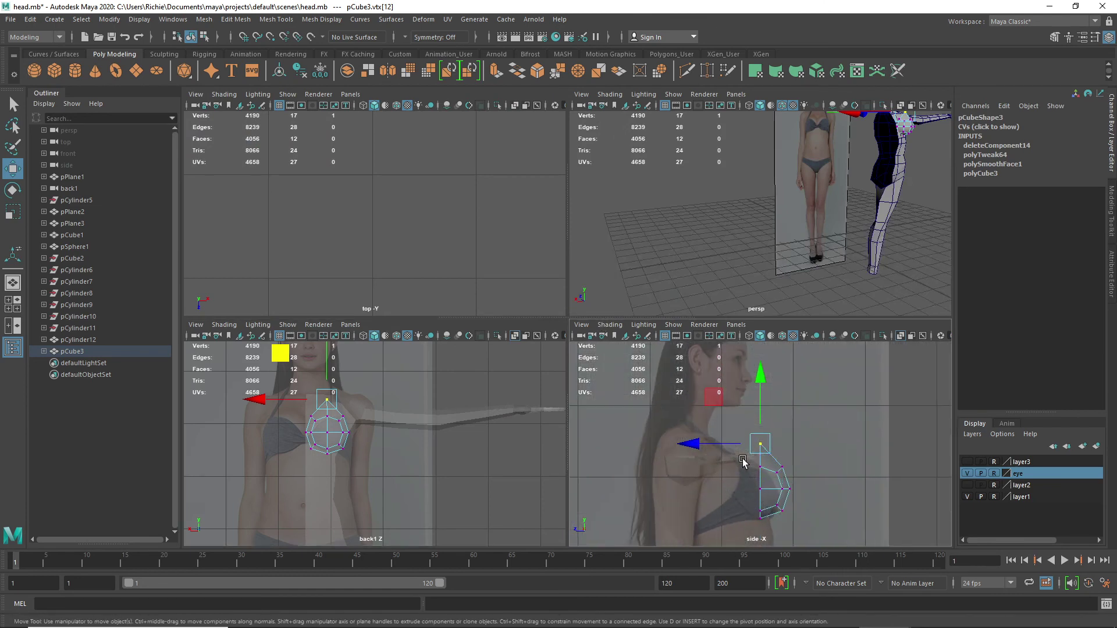
key("e")
left_click_drag(817, 420, 808, 402)
right_click_drag(802, 457, 849, 281)
left_click_drag(814, 460, 803, 429)
key("w")
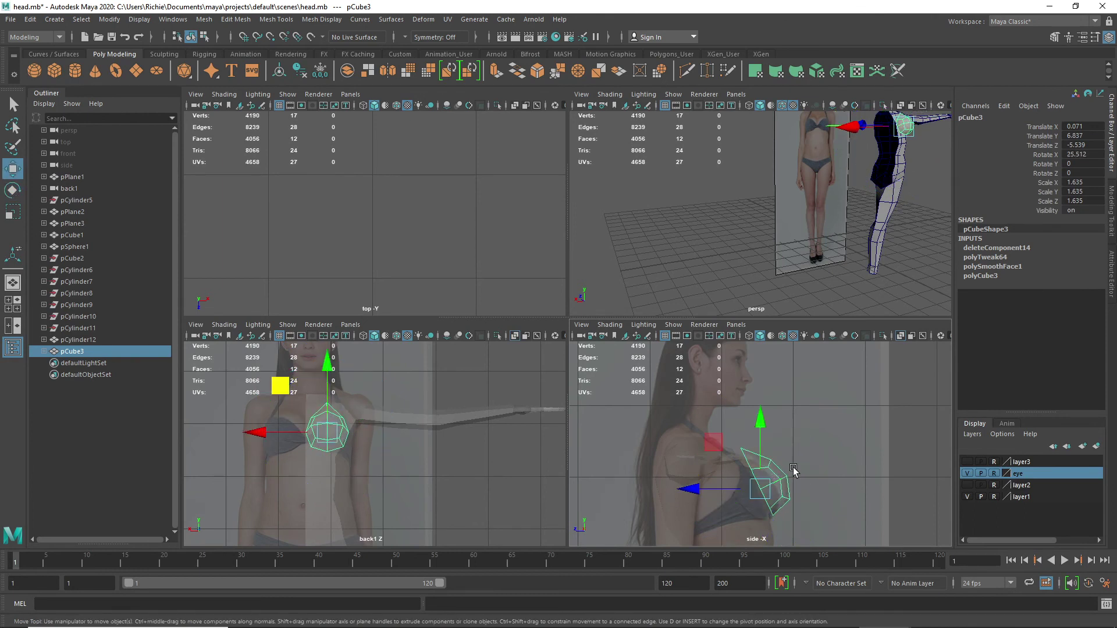
left_click_drag(693, 490, 687, 490)
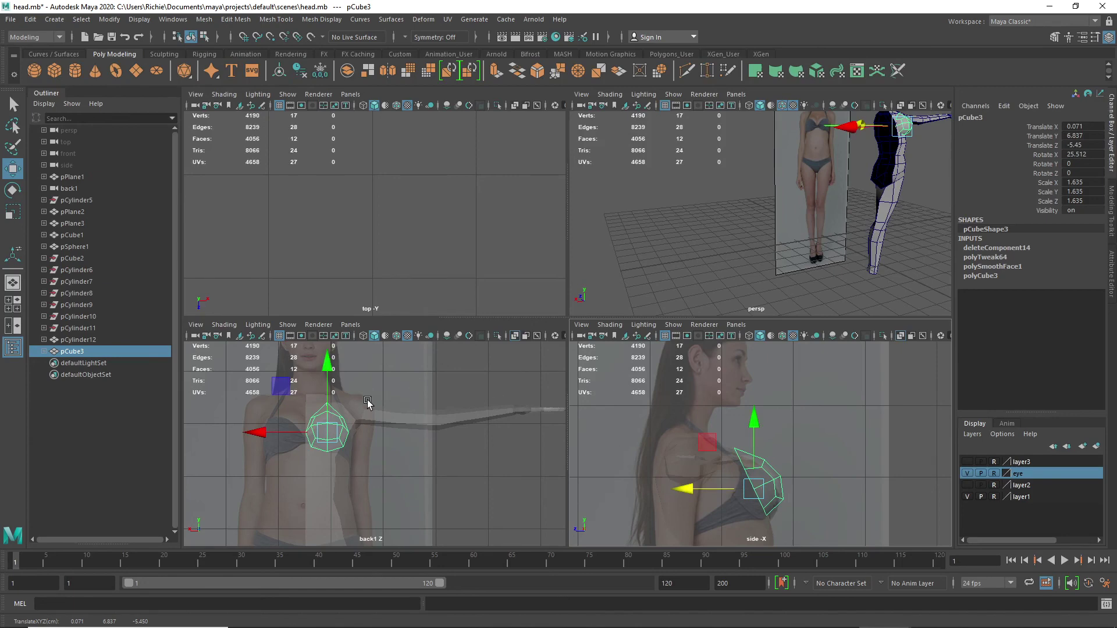
- Inspect from several angles how the breast shape sits against the torso and lines up with its edges
left_click(900, 164)
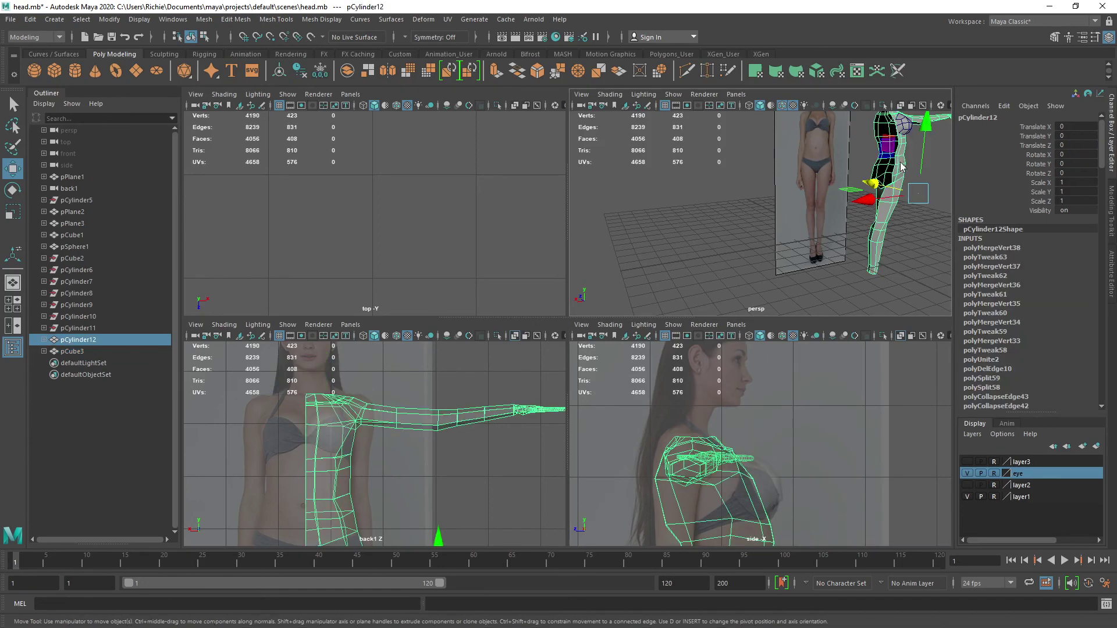
key("space")
left_click_drag(930, 185, 725, 233, "alt")
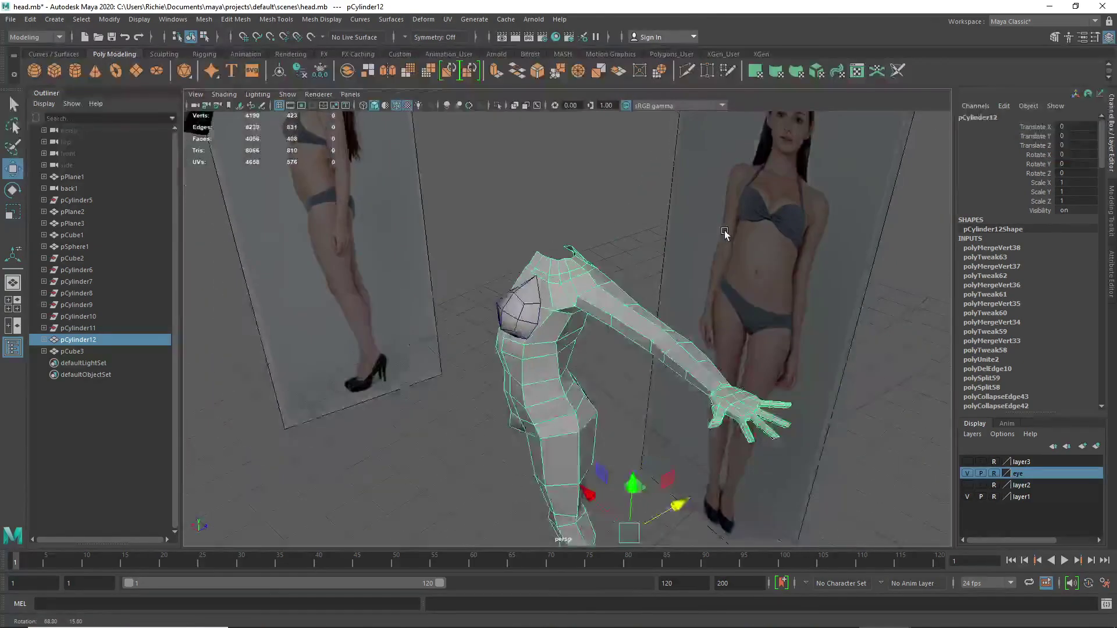
scroll(519, 323, "up", 5)
left_click_drag(517, 343, 524, 317, "alt")
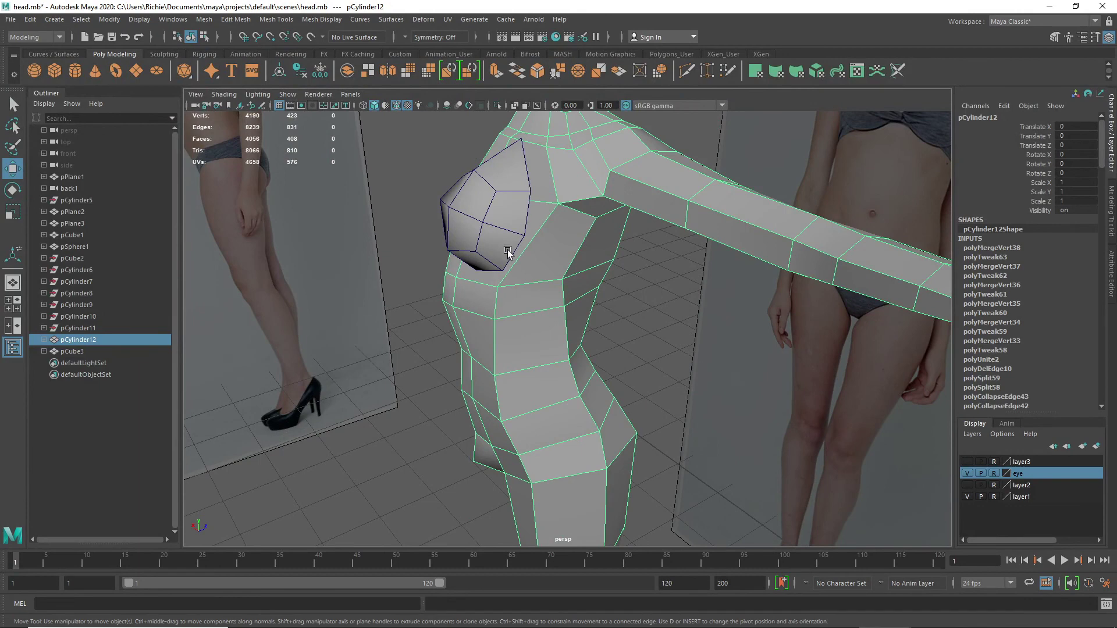
left_click_drag(496, 293, 606, 286, "alt")
middle_click_drag(606, 286, 369, 312, "alt")
left_click(390, 254)
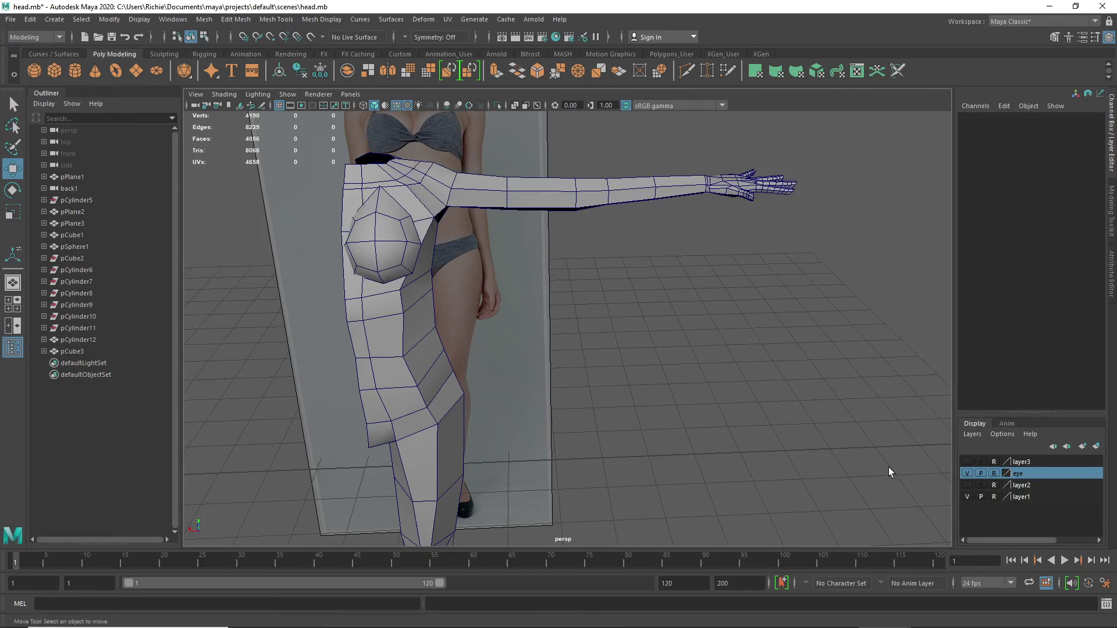
- Delete the two torso faces beside and behind the breast shape to open a hole in the chest
left_click(365, 414)
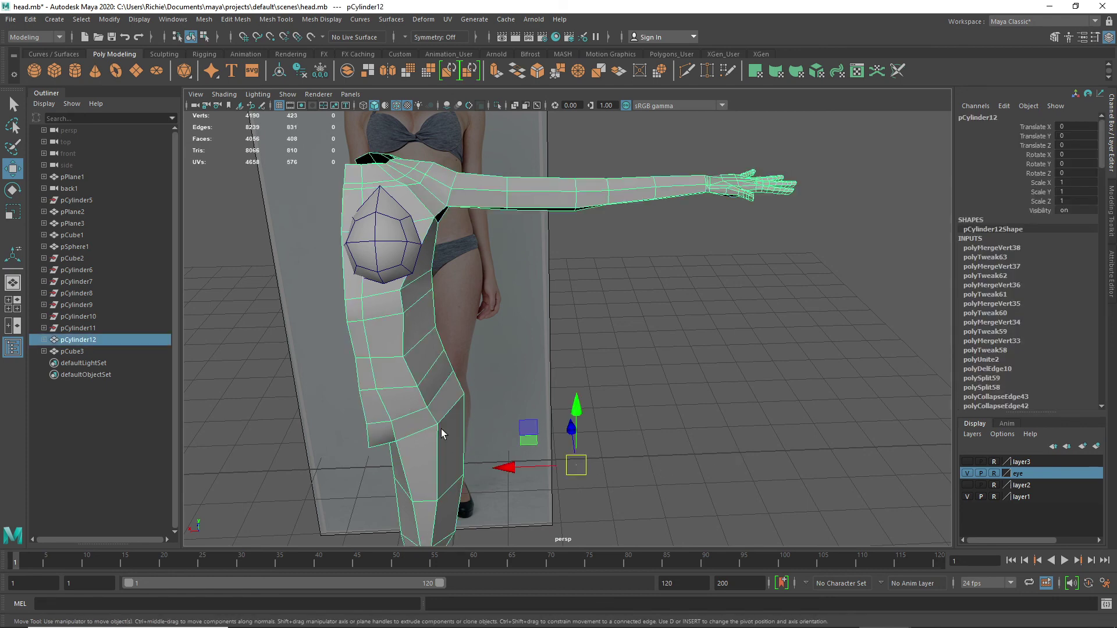
mouse_move(389, 321)
left_mouse_down("alt")
mouse_move(407, 319)
mouse_move(388, 321)
left_mouse_up("alt")
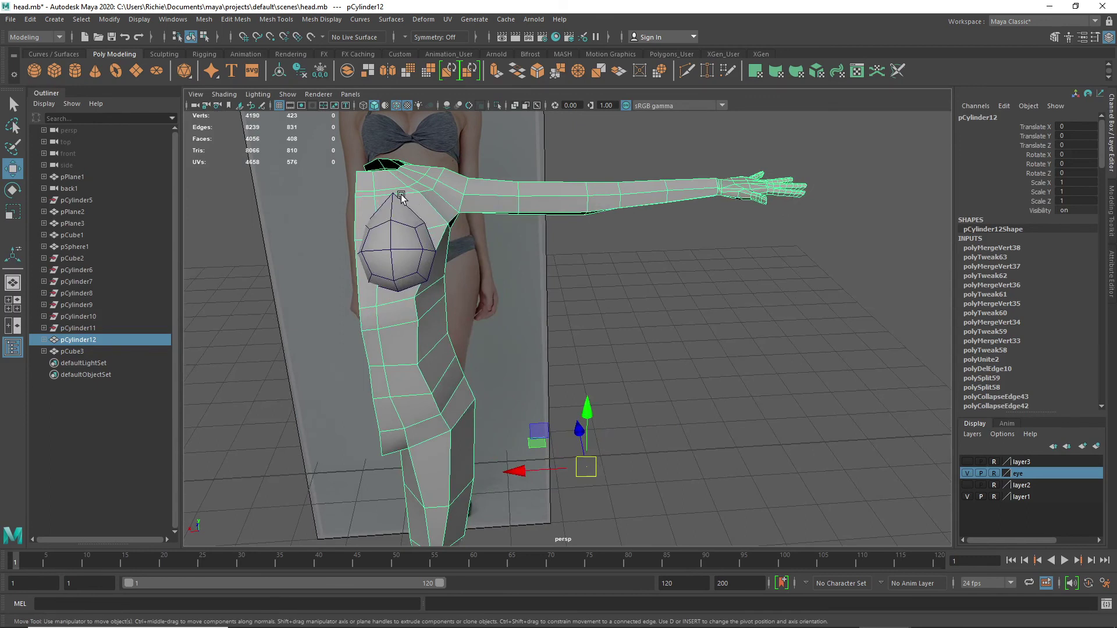
right_click(431, 221)
right_click_drag(431, 222, 431, 252)
left_click(429, 218)
left_click(430, 235, "shift")
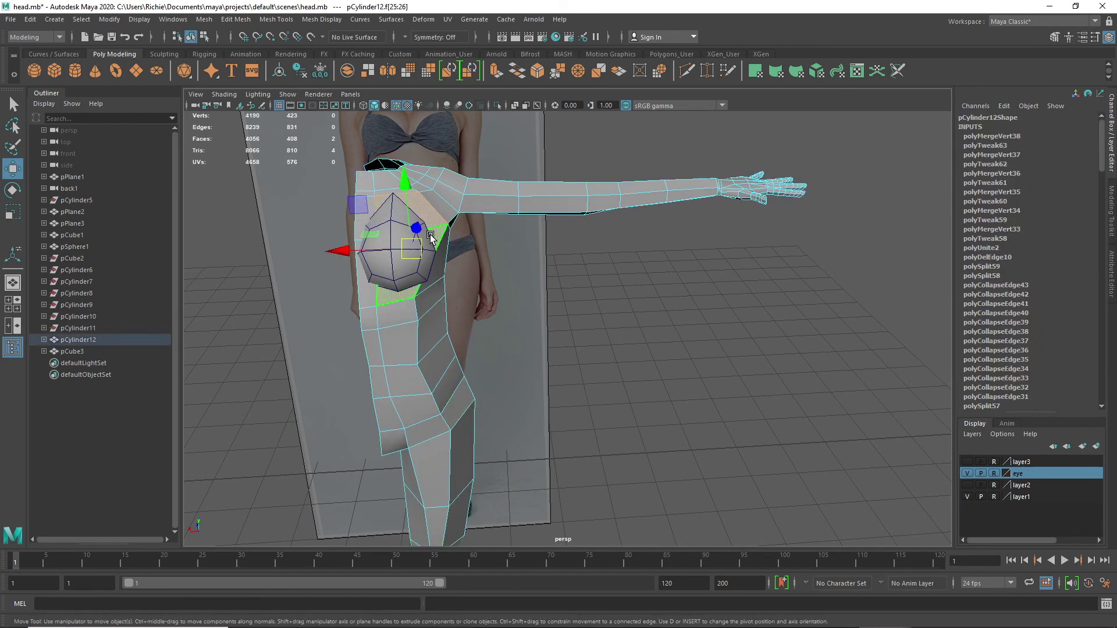
key("Delete")
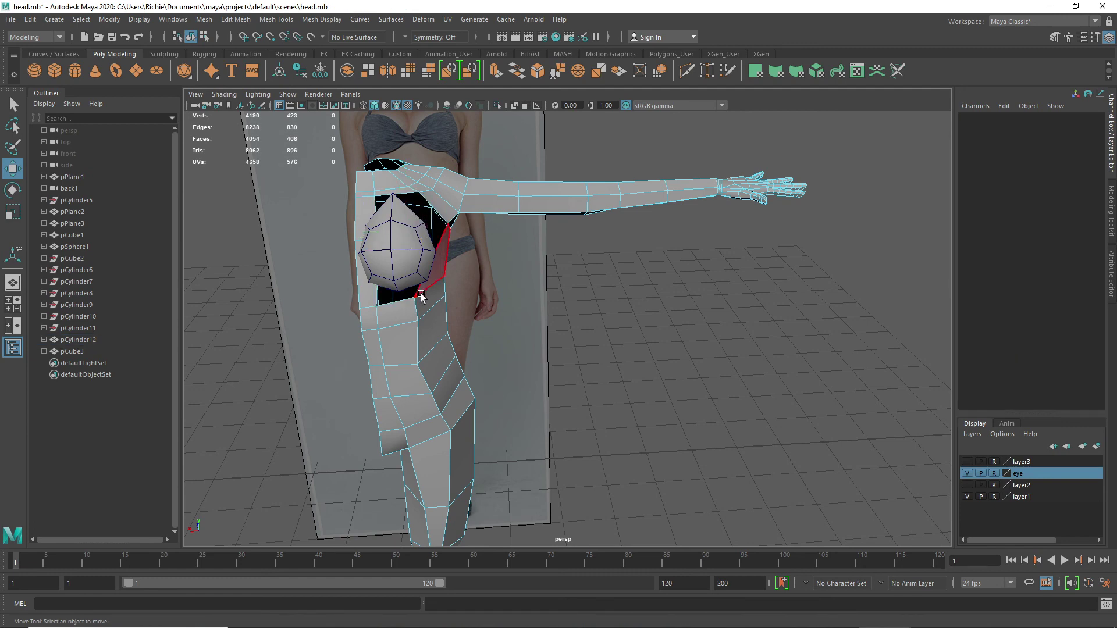
- Insert two edge loops with Multi-Cut, one through the upper chest above the opening and one down the front of the torso below it
left_click_drag(420, 294, 401, 297, "alt")
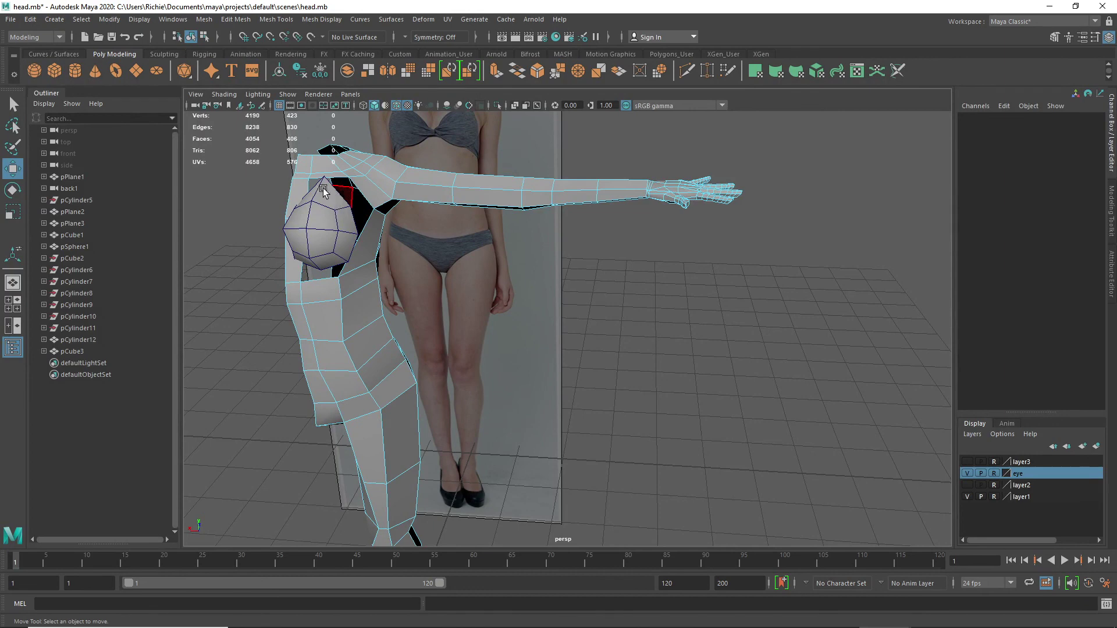
left_click_drag(330, 212, 354, 249, "alt")
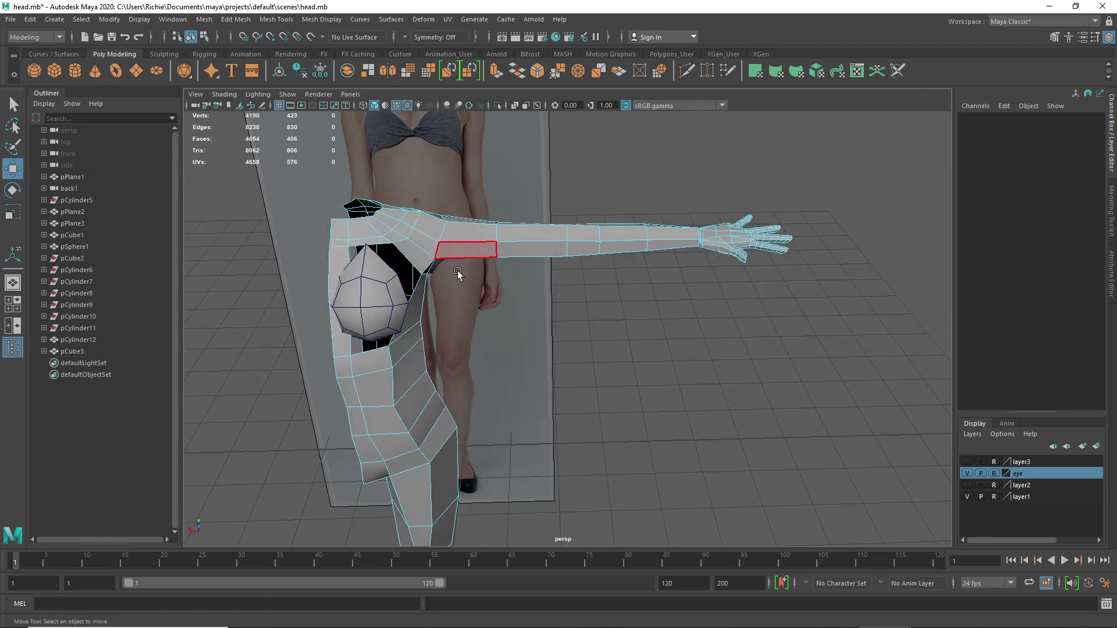
mouse_move(407, 314)
left_mouse_down("alt")
mouse_move(367, 323)
mouse_move(392, 315)
left_mouse_up("alt")
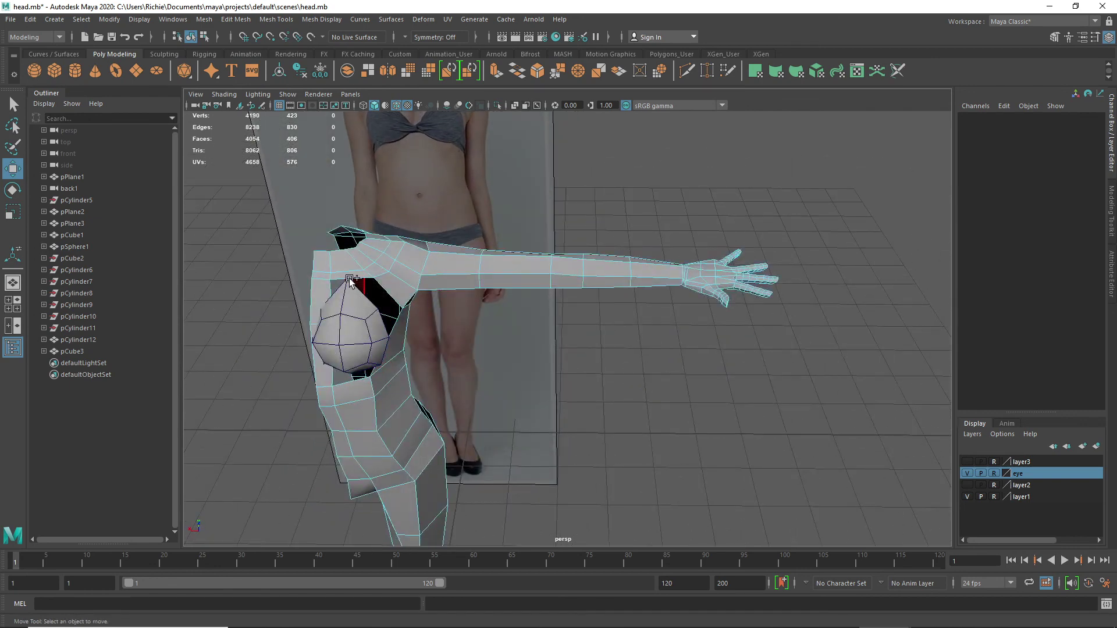
right_click_drag(349, 280, 298, 276, "shift")
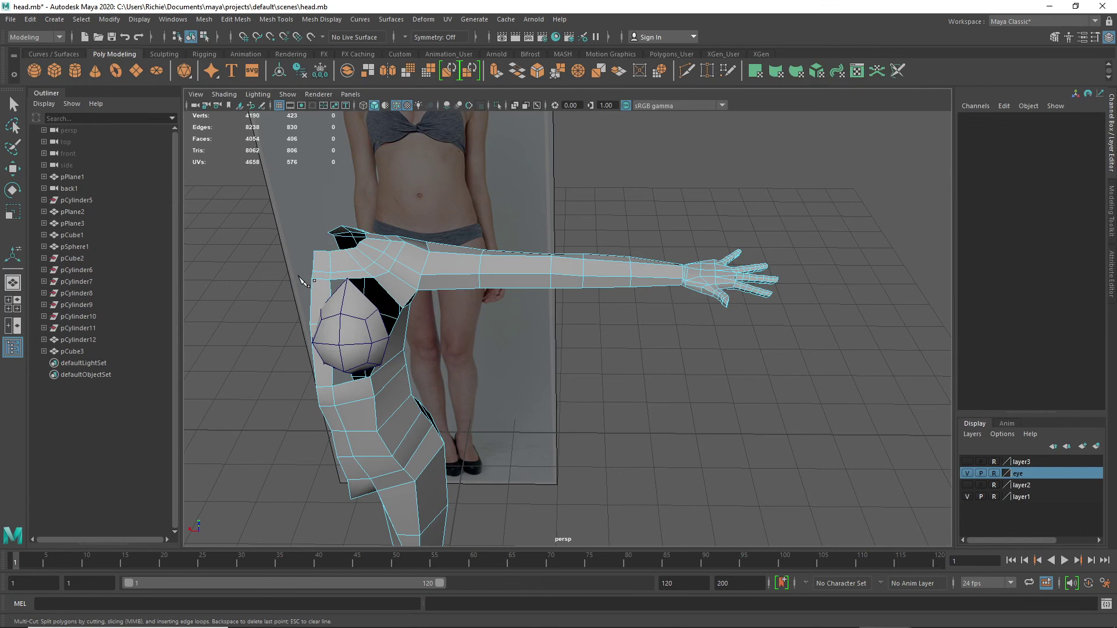
left_click(347, 269, "ctrl")
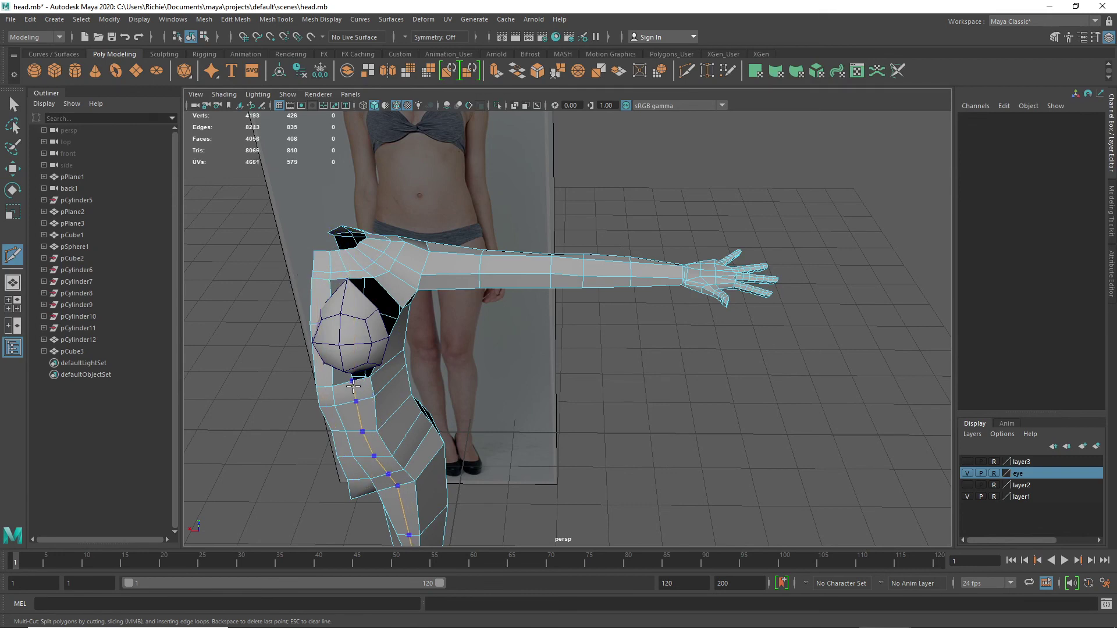
left_click(353, 386, "ctrl")
key("w")
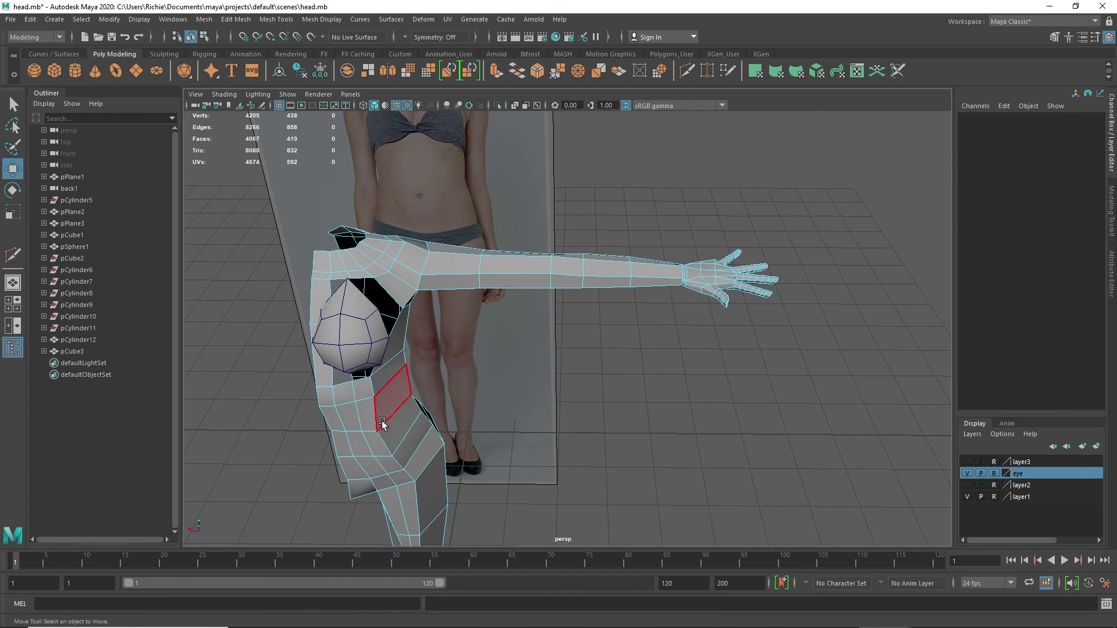
- Move the vertical edge loop along the torso's front outer corner outward to round the body
right_click_drag(376, 419, 326, 298)
right_click_drag(378, 419, 377, 265)
double_click(379, 413)
left_click_drag(478, 505, 435, 518, "alt")
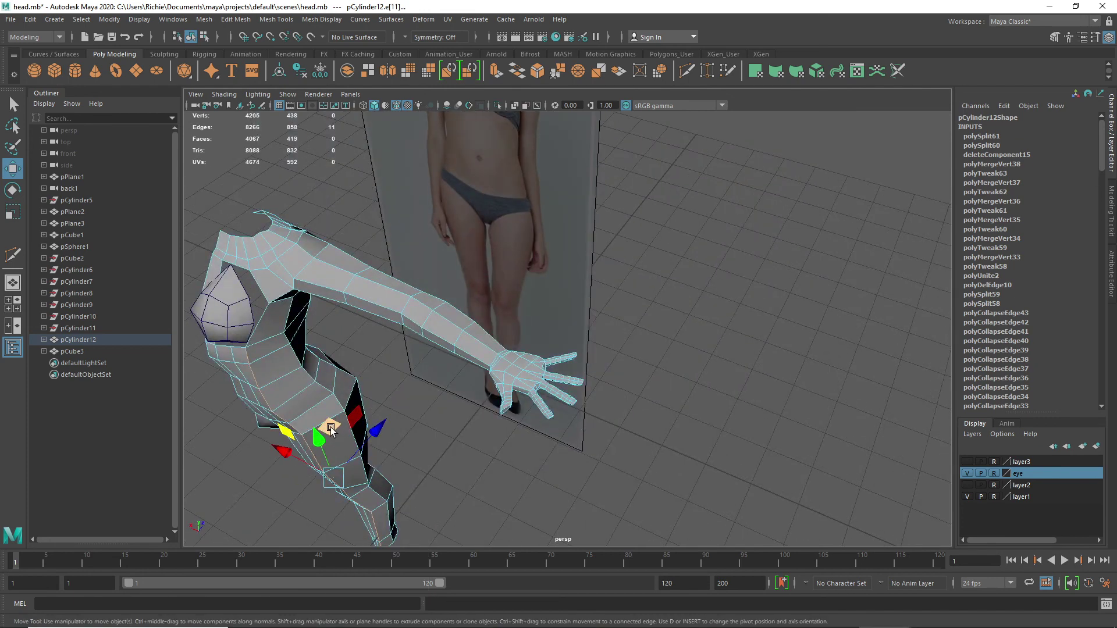
left_click_drag(333, 425, 353, 374)
middle_click_drag(349, 247, 384, 357, "alt")
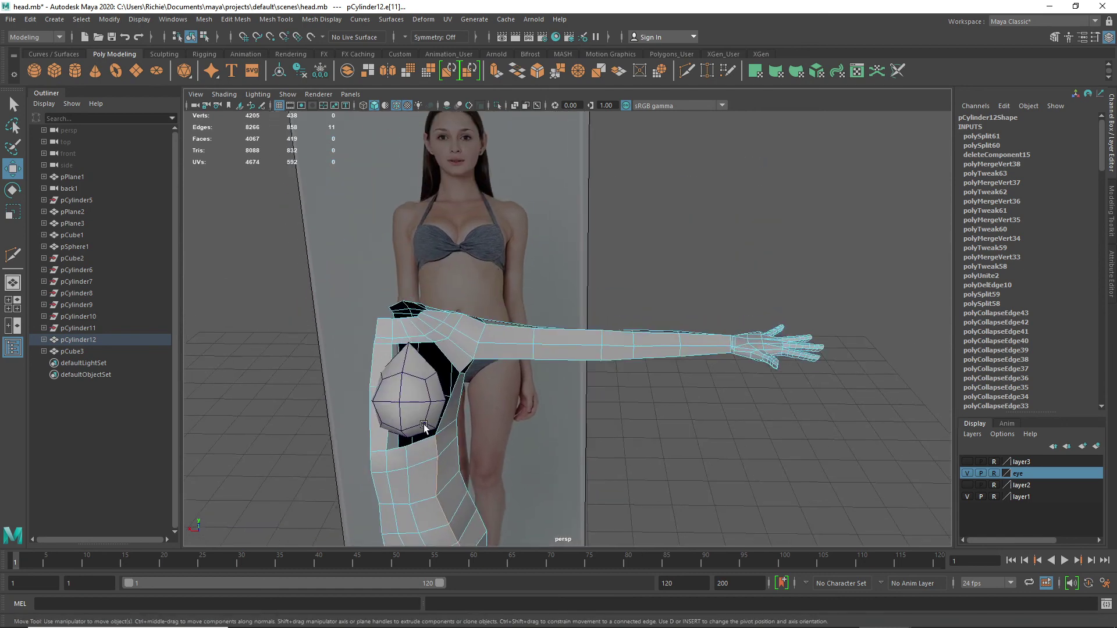
- Combine the torso mesh and the breast shape into one mesh
left_click_drag(423, 424, 409, 424, "alt")
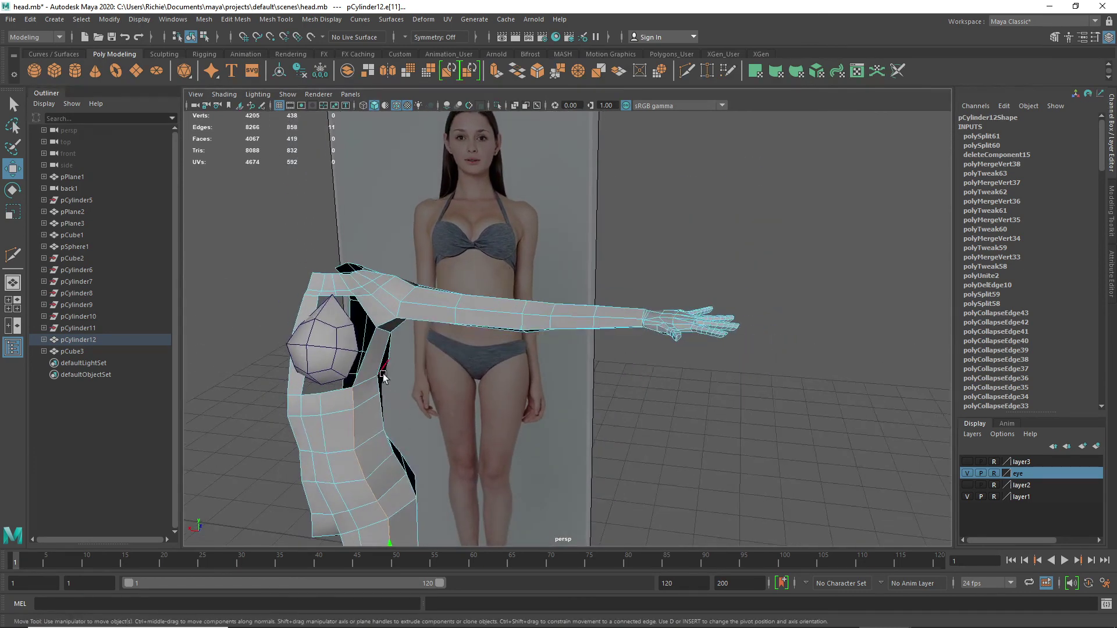
right_click_drag(376, 295, 414, 282)
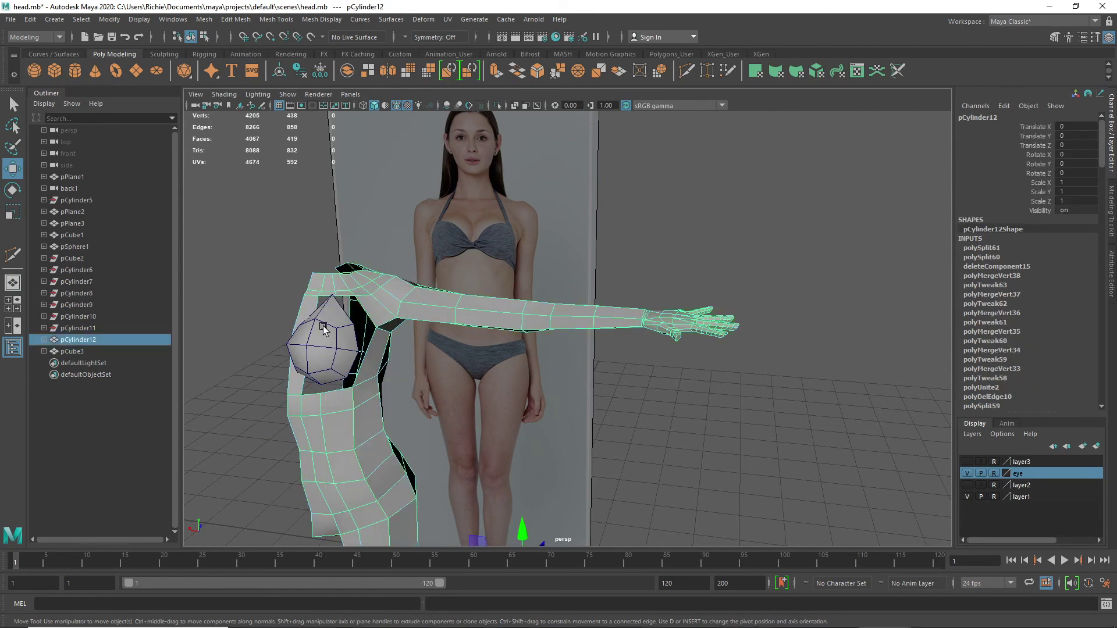
left_click(327, 325, "shift")
left_click(205, 19)
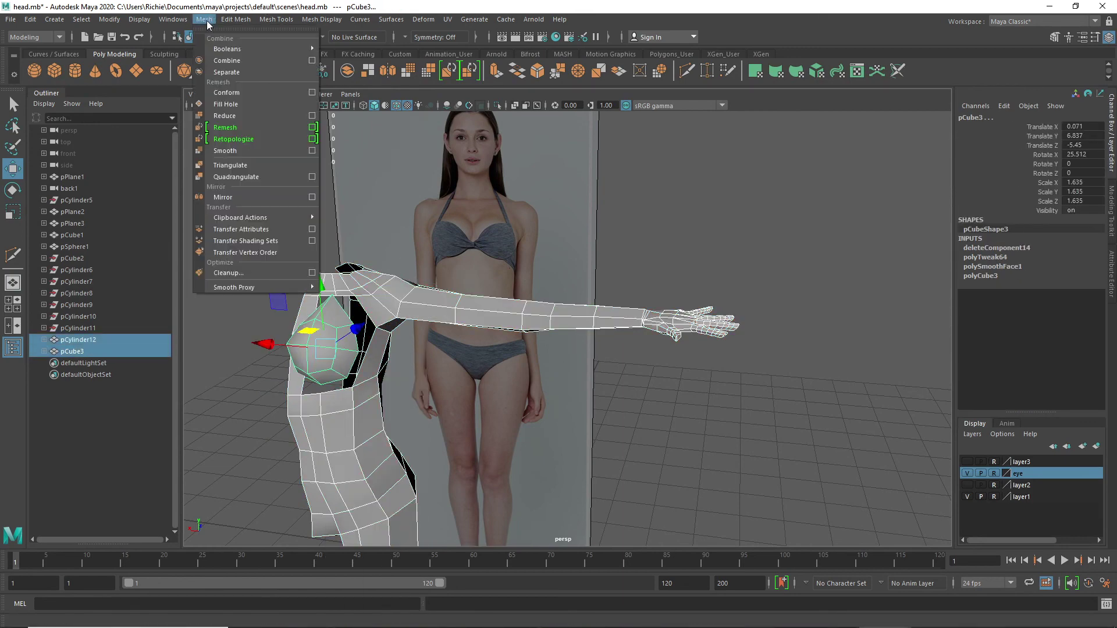
left_click(217, 69)
- Target Weld the breast's tip and two outer-side vertices to the adjacent chest vertices on the upper and armpit-side edges of the opening
left_click_drag(362, 324, 272, 349, "alt")
middle_click_drag(272, 349, 423, 341, "alt")
scroll(434, 339, "up", 5)
middle_click_drag(300, 345, 519, 368, "alt")
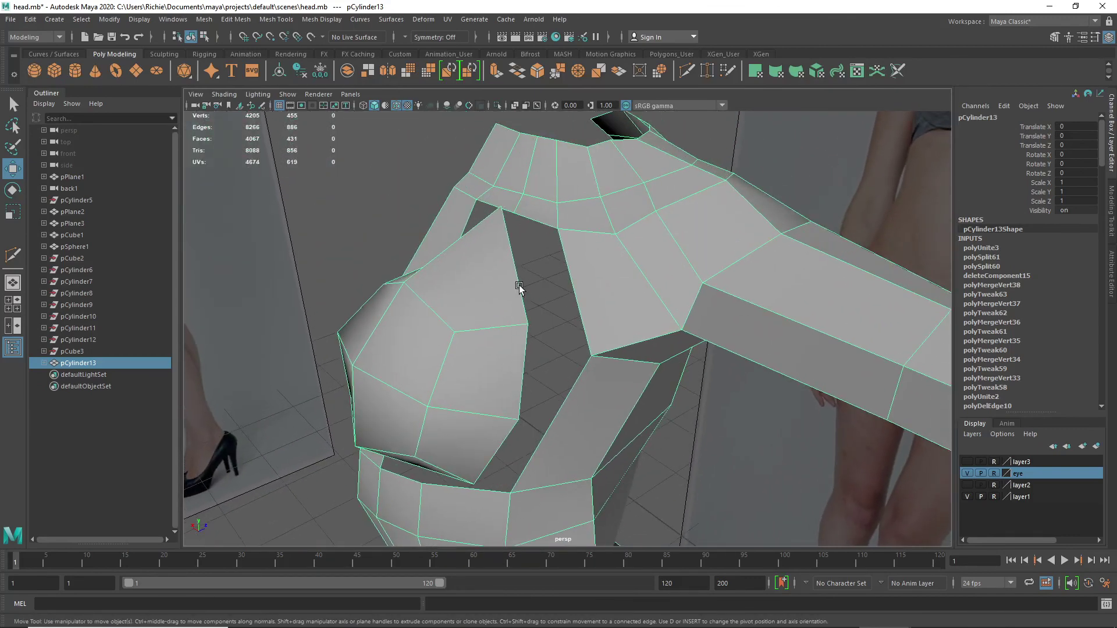
right_click_drag(520, 286, 463, 285)
mouse_move(488, 225)
right_mouse_down()
mouse_move(487, 197)
mouse_move(494, 231)
right_mouse_up()
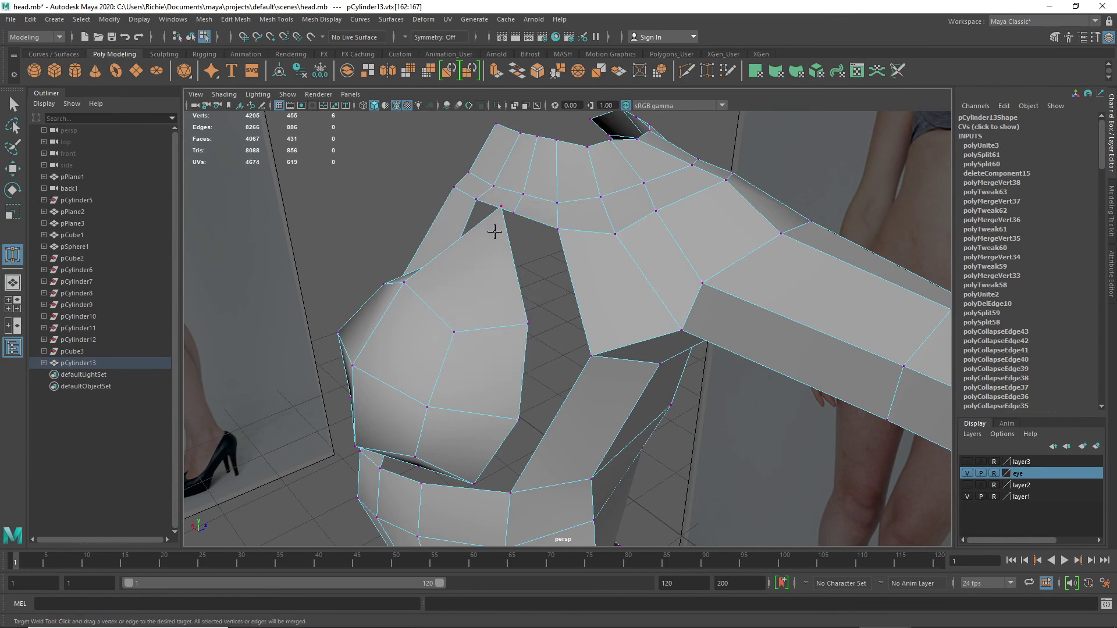
left_click_drag(501, 209, 517, 222)
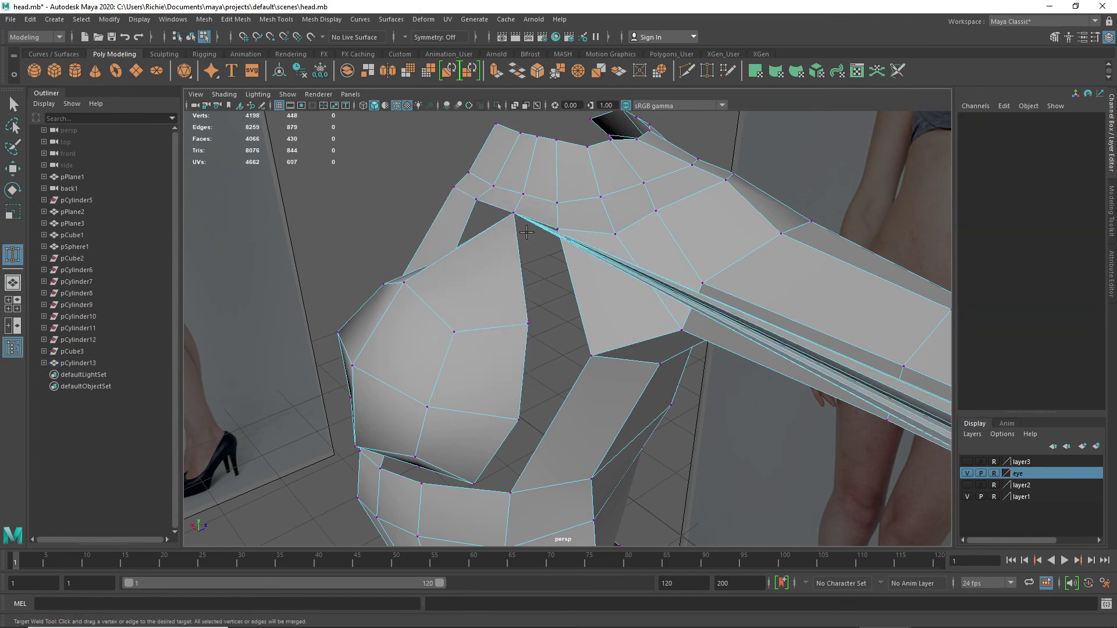
key("ctrl+z")
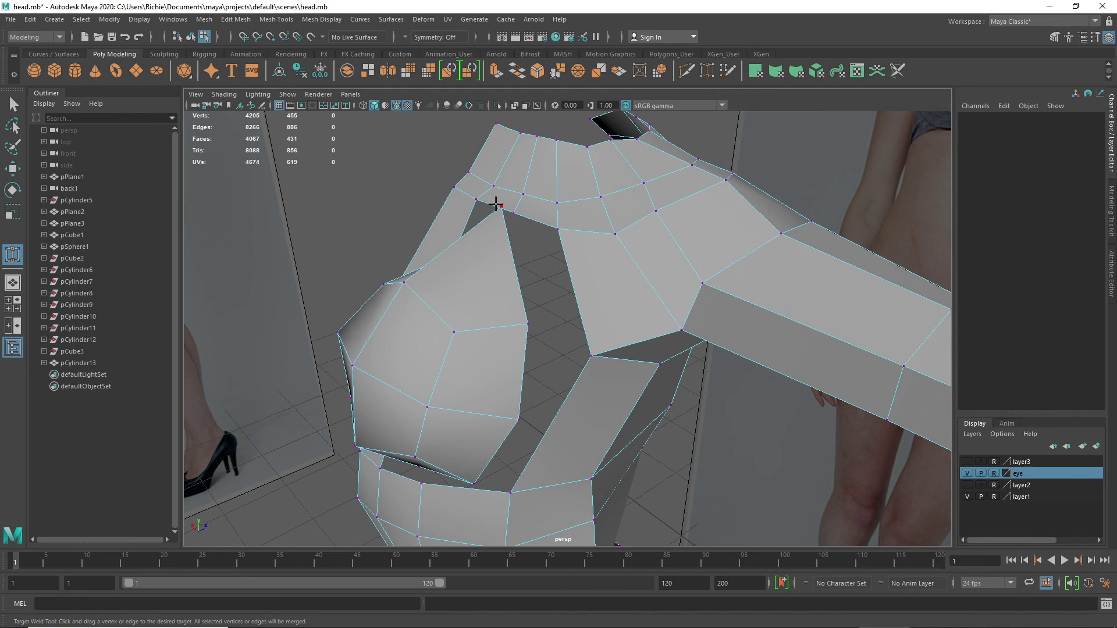
left_click_drag(503, 208, 513, 214)
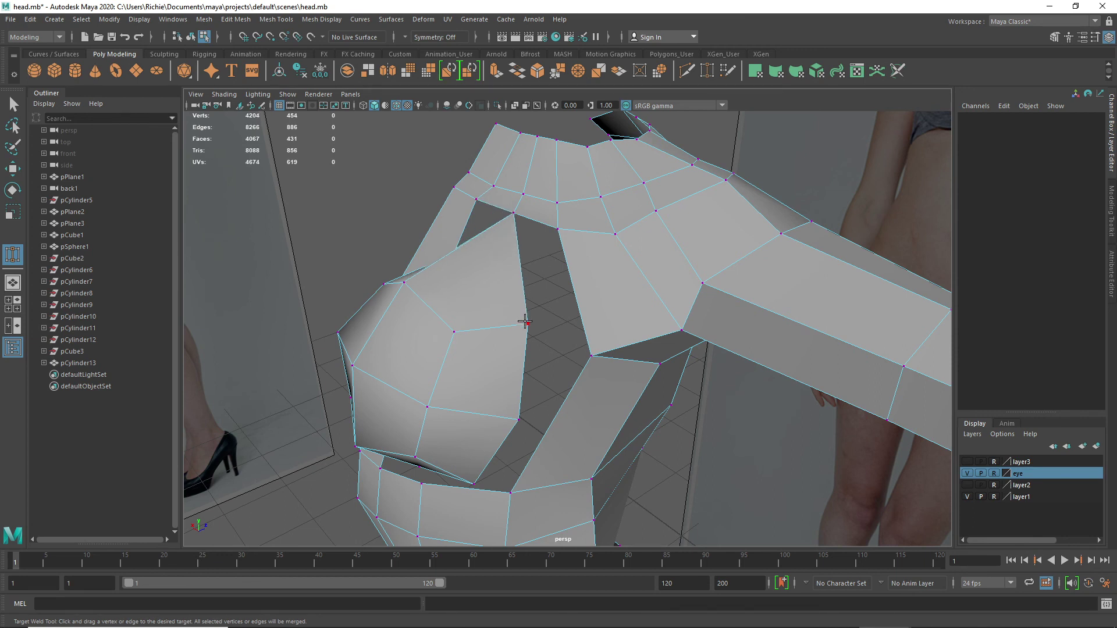
left_click_drag(564, 347, 559, 233)
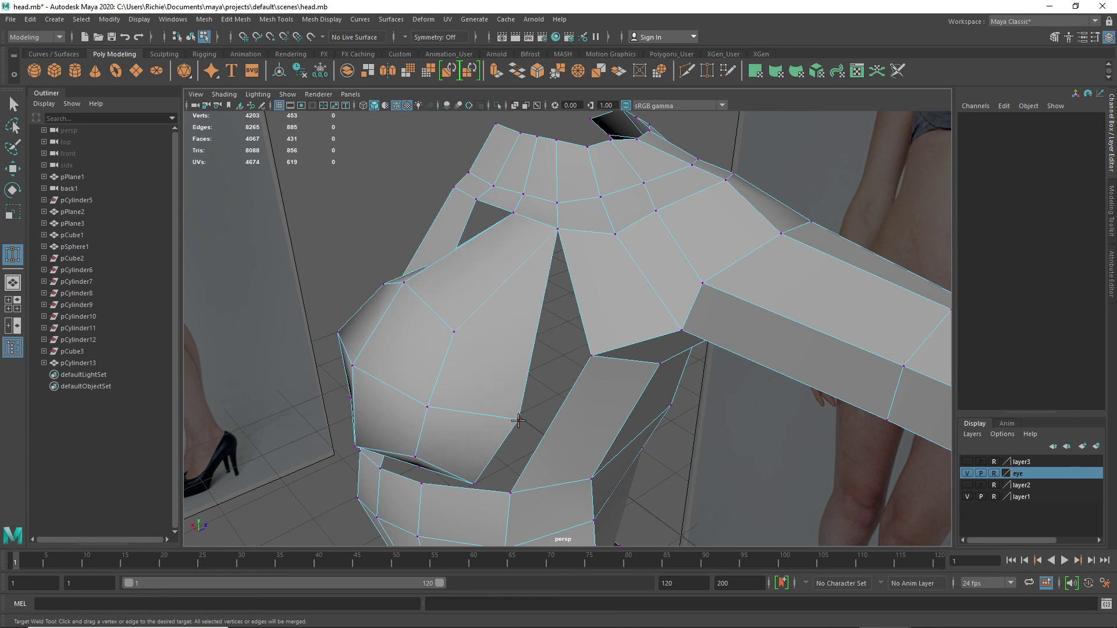
left_click_drag(555, 387, 587, 360)
- Weld two torso vertices on the opening's lower edge up to the matching vertices on the breast's underside
left_click_drag(554, 426, 536, 327, "alt")
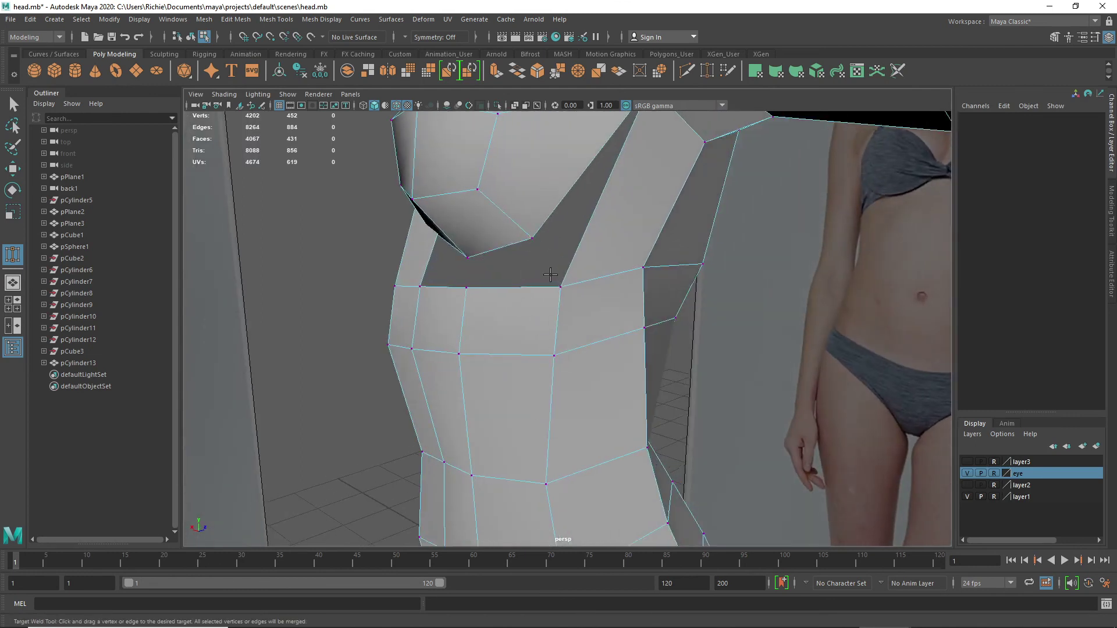
left_click_drag(560, 287, 531, 238)
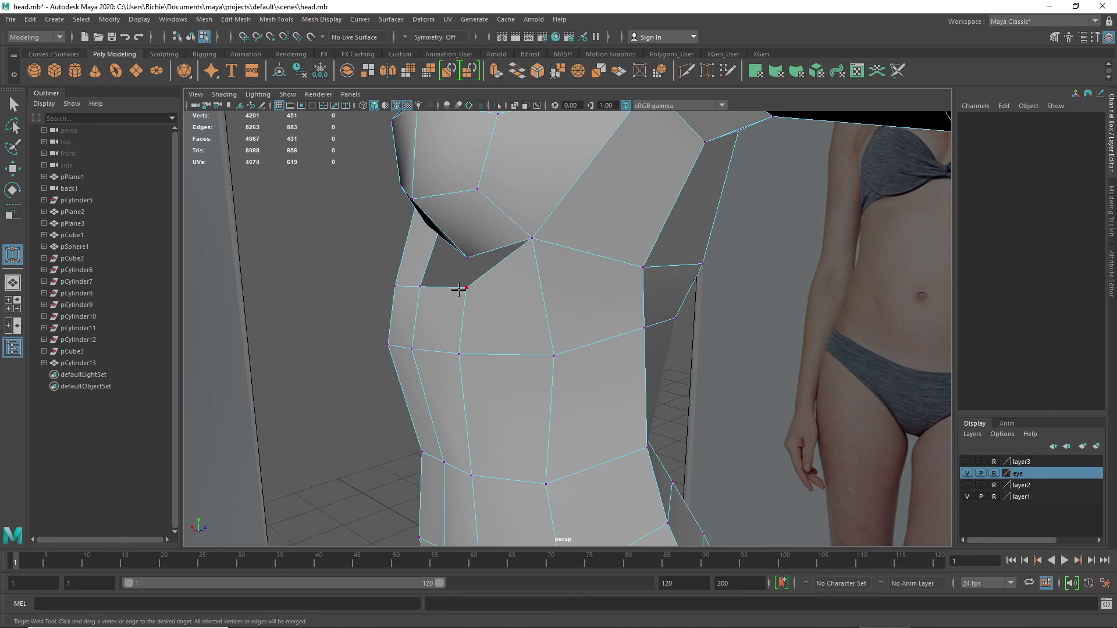
left_click_drag(460, 288, 467, 258)
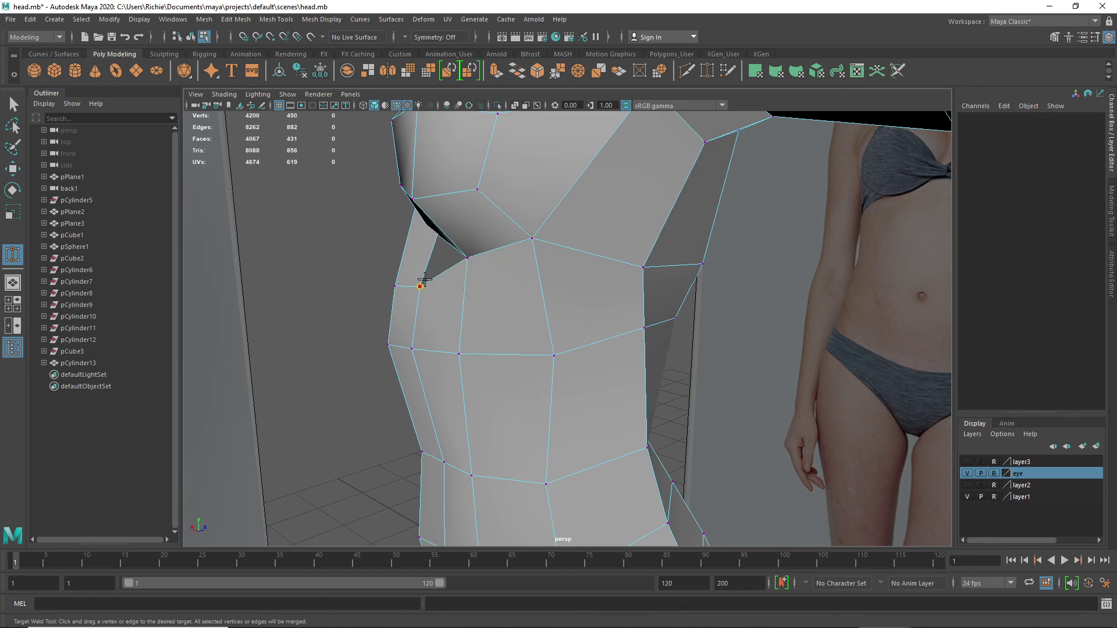
- Weld the lower inner corner of the opening and the torso vertex hidden behind the breast to the breast's inner edge, using wireframe display
left_click_drag(426, 297, 710, 301, "alt")
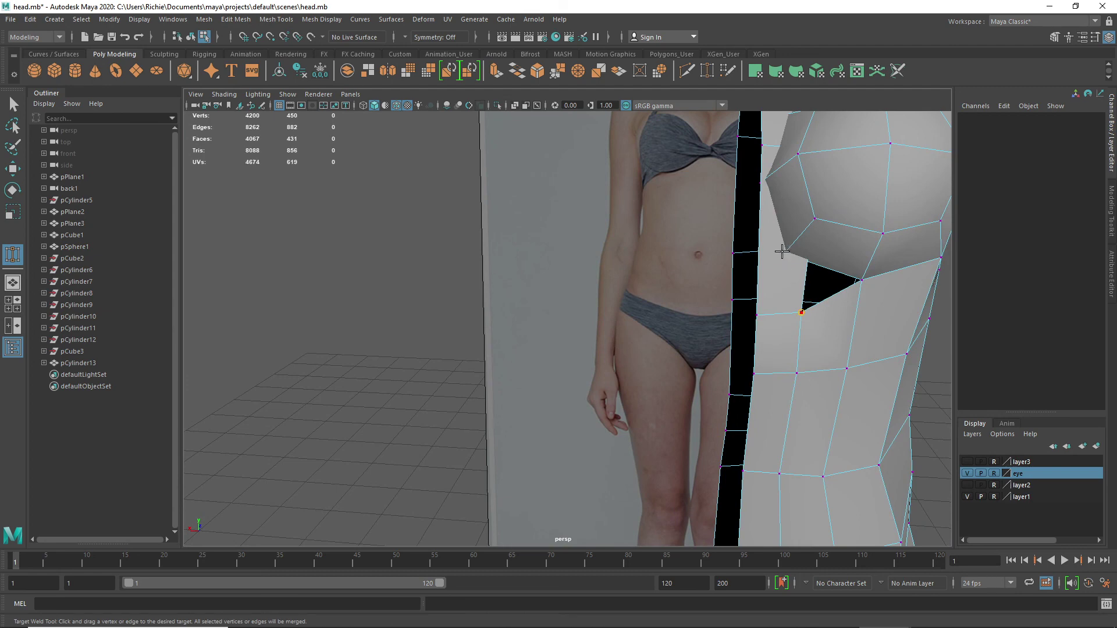
left_click_drag(777, 287, 815, 288, "alt")
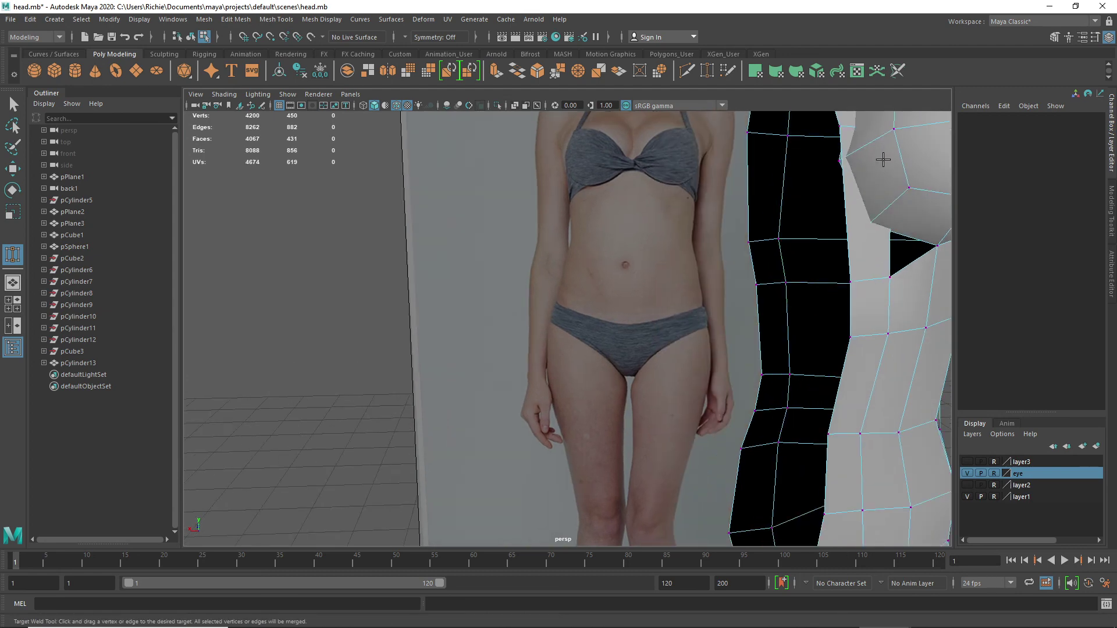
middle_click_drag(869, 175, 735, 230, "alt")
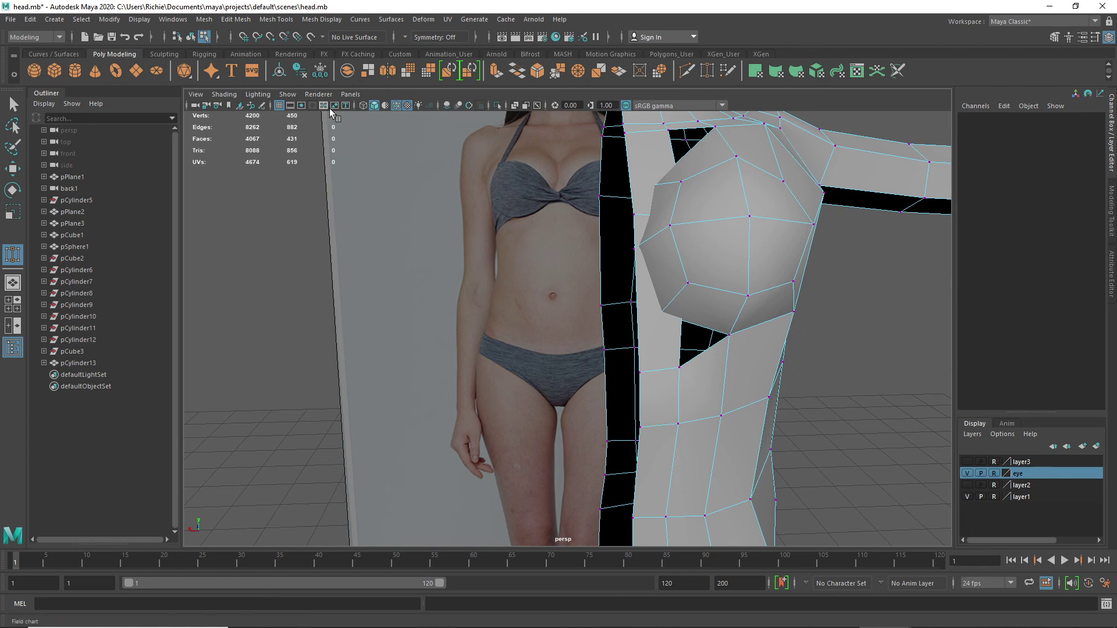
left_click(363, 105)
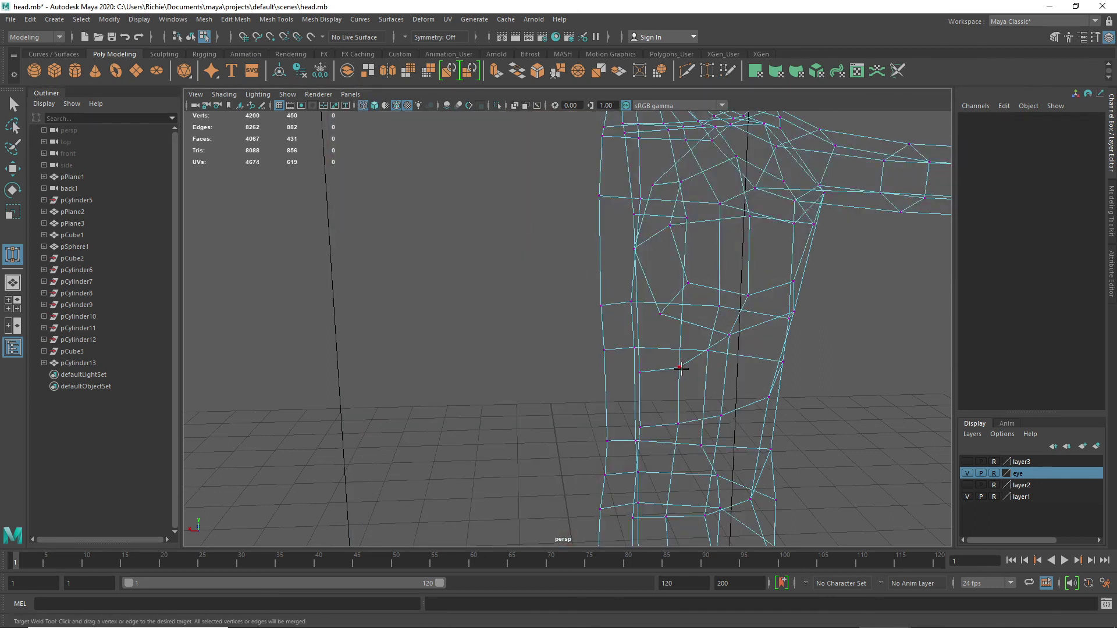
left_click_drag(681, 368, 660, 314)
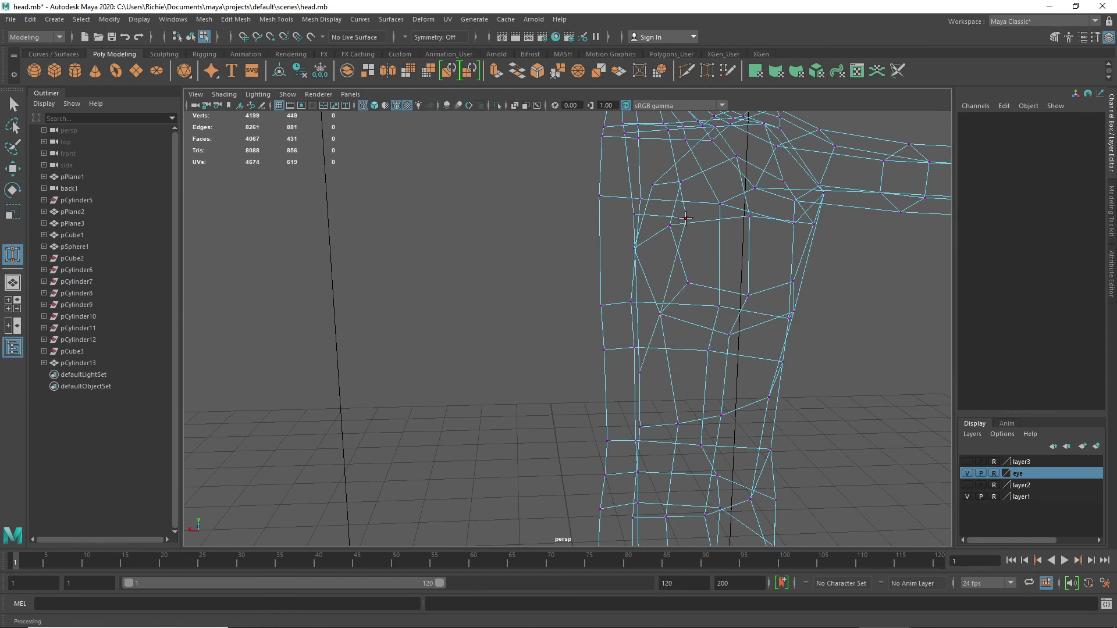
left_click_drag(686, 218, 634, 248)
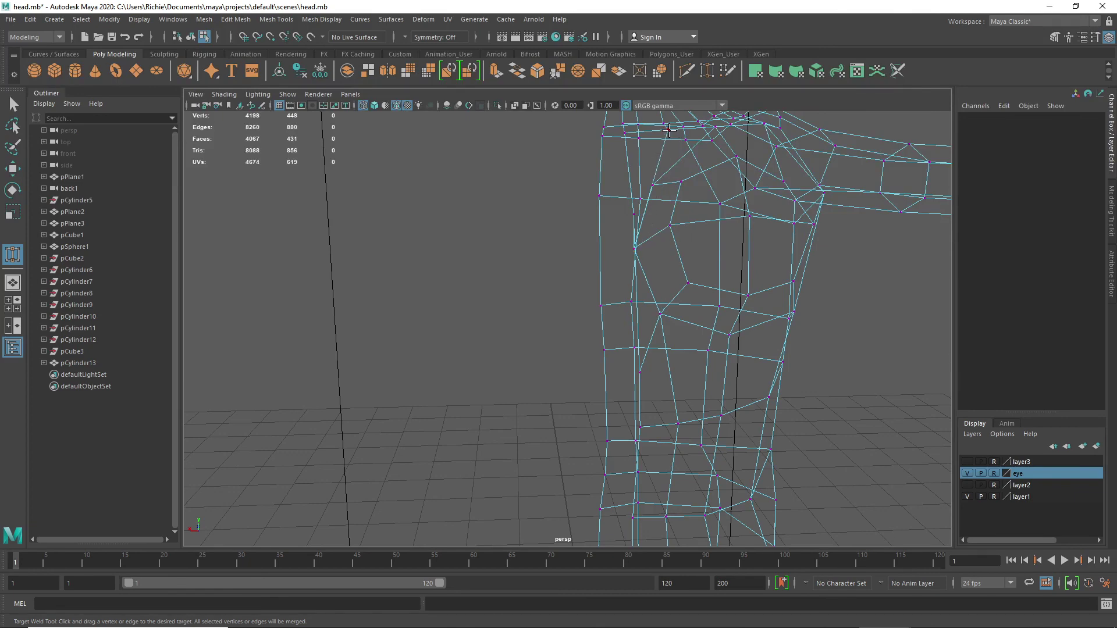
- Restore shaded display and weld the opening's upper inner corner vertex to the breast's upper inner vertex
key("space")
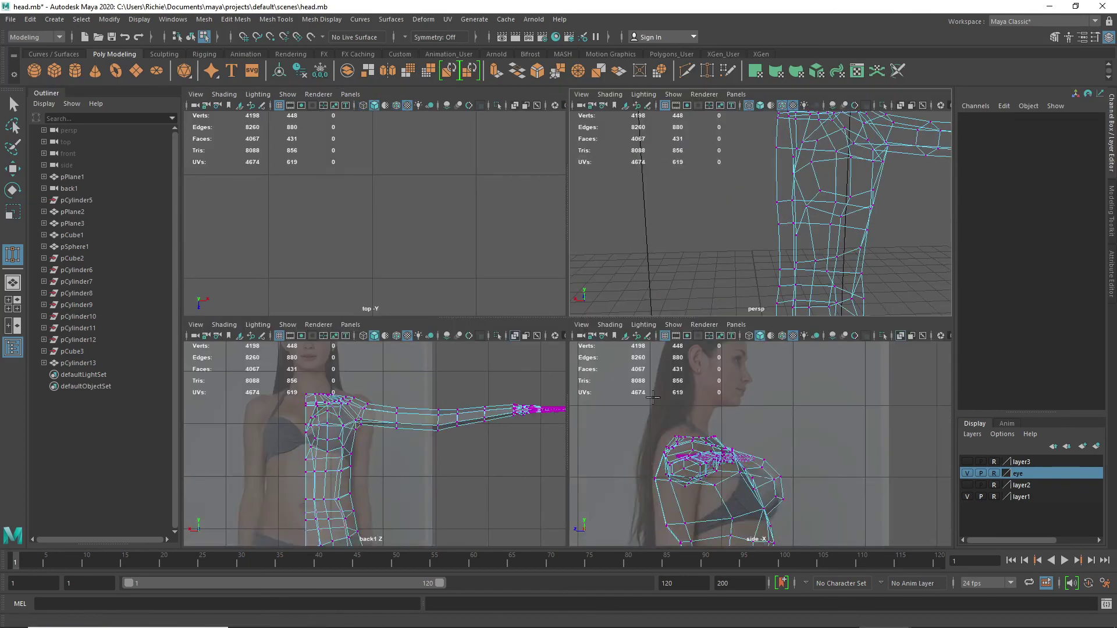
key("space")
key("5")
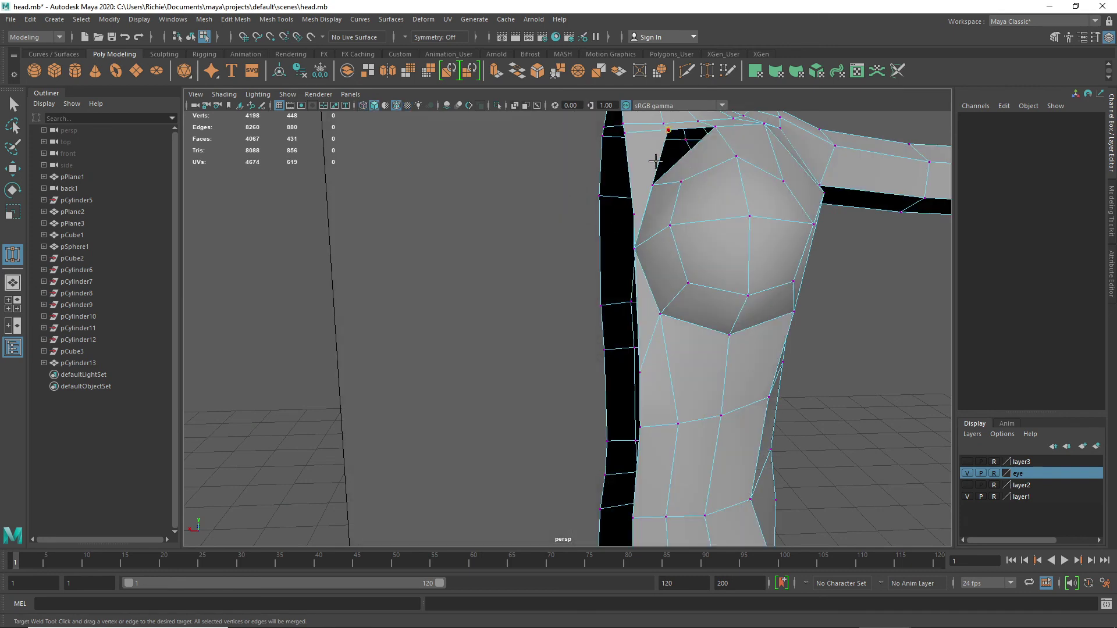
left_click_drag(656, 161, 637, 229)
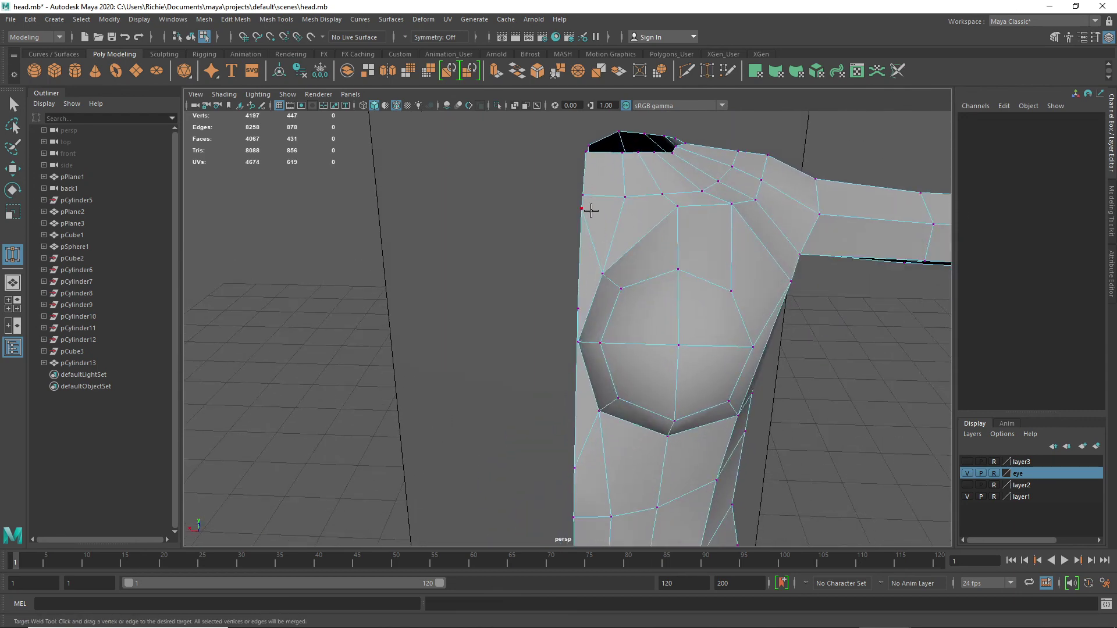
- Move the torso's centre-line vertex beside the breast down and forward, level with the breast's widest inner point
key("w")
left_click(583, 208)
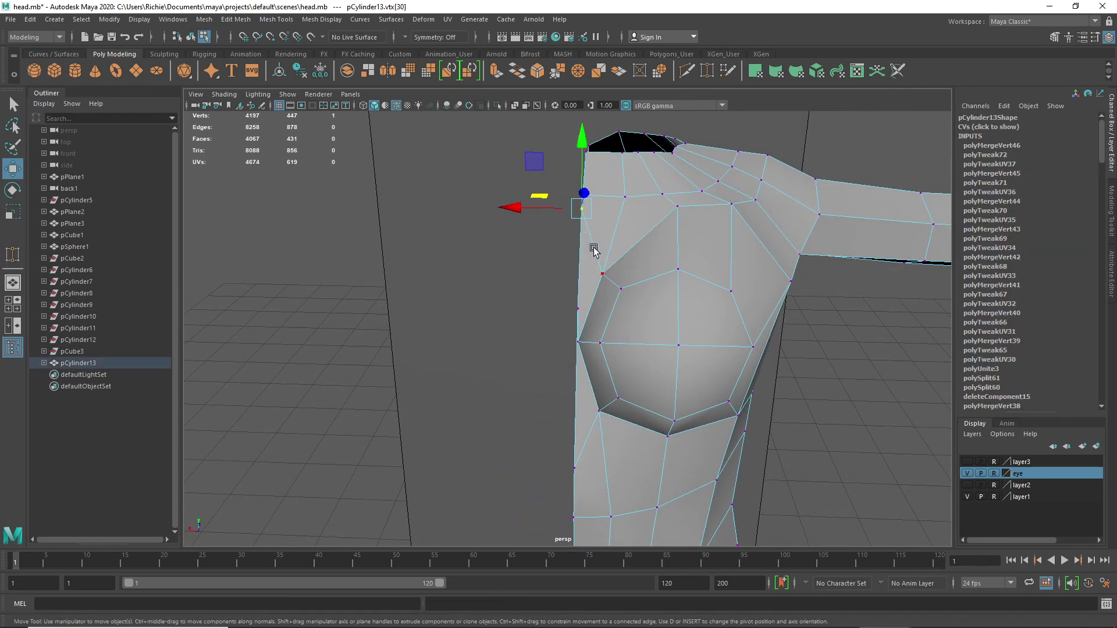
left_click_drag(596, 275, 566, 279, "alt")
left_click(477, 289)
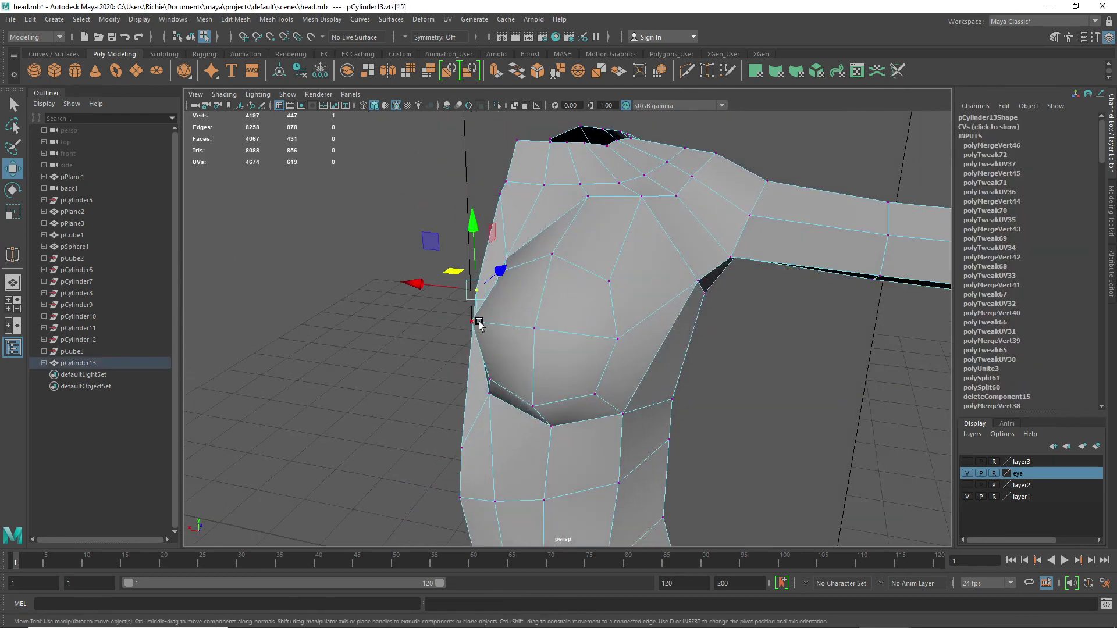
left_click_drag(497, 235, 489, 264)
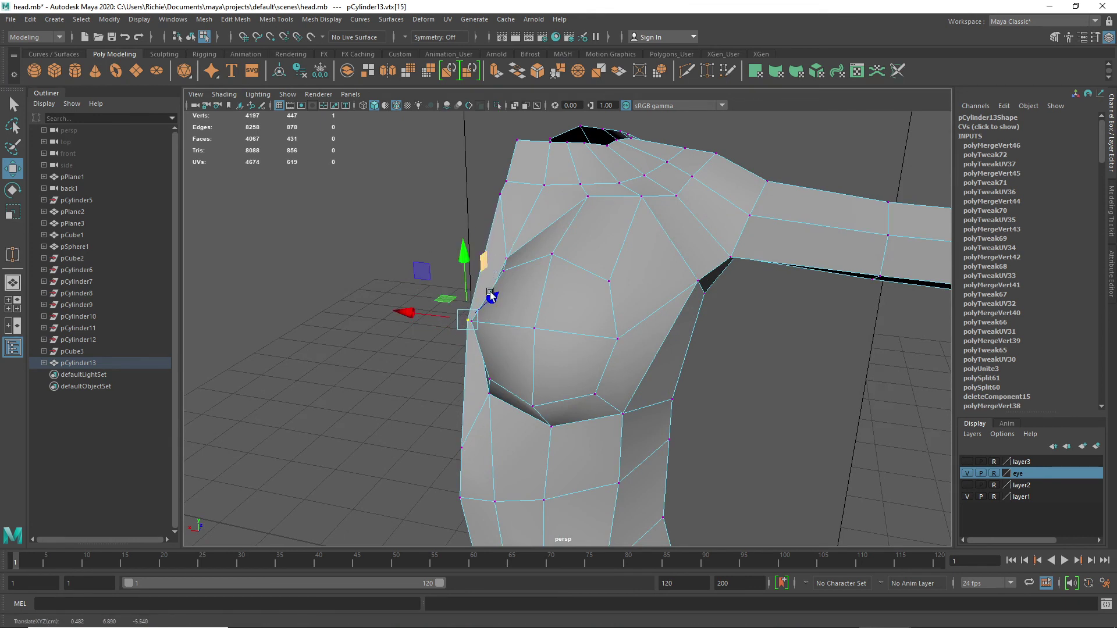
- Raise the centre-line vertex below the breast to its underside and lower the upper one to the breast's upper inner corner
left_click(461, 443)
left_click_drag(475, 385, 477, 324)
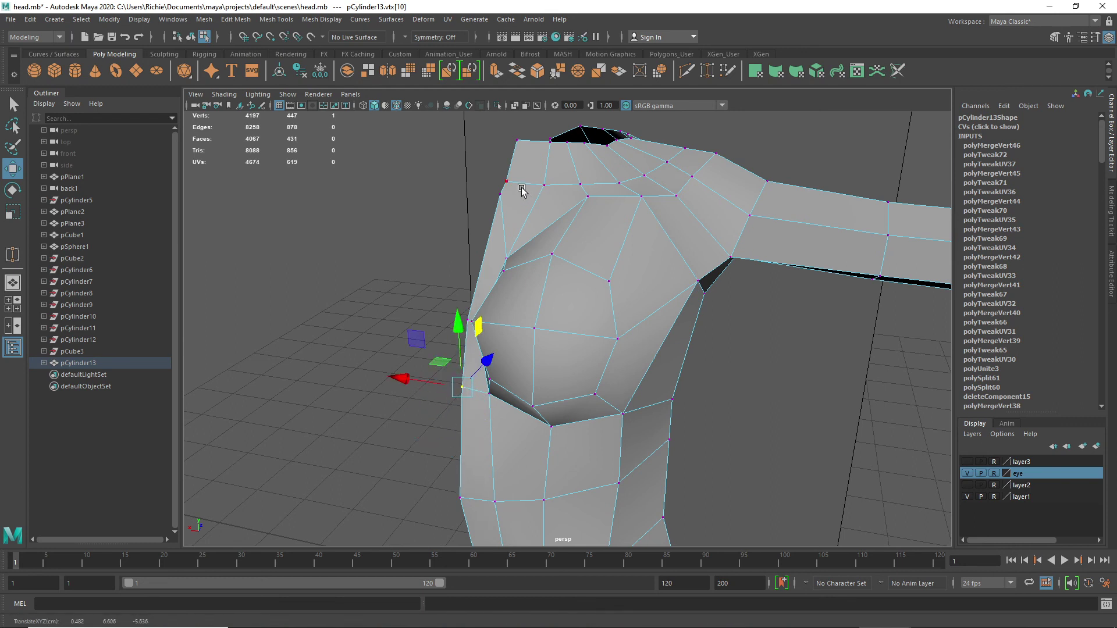
left_click(502, 192)
left_click_drag(516, 138, 501, 200)
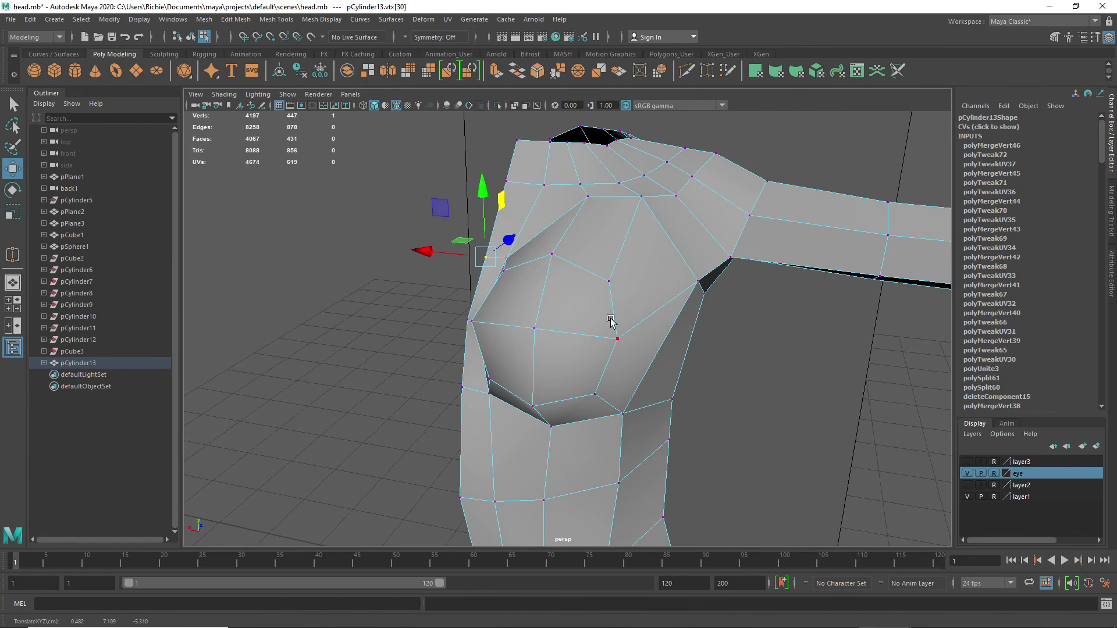
- Reposition the front armpit vertex where the arm meets the chest, shifting it slightly upward and inward
left_click_drag(612, 325, 568, 311, "alt")
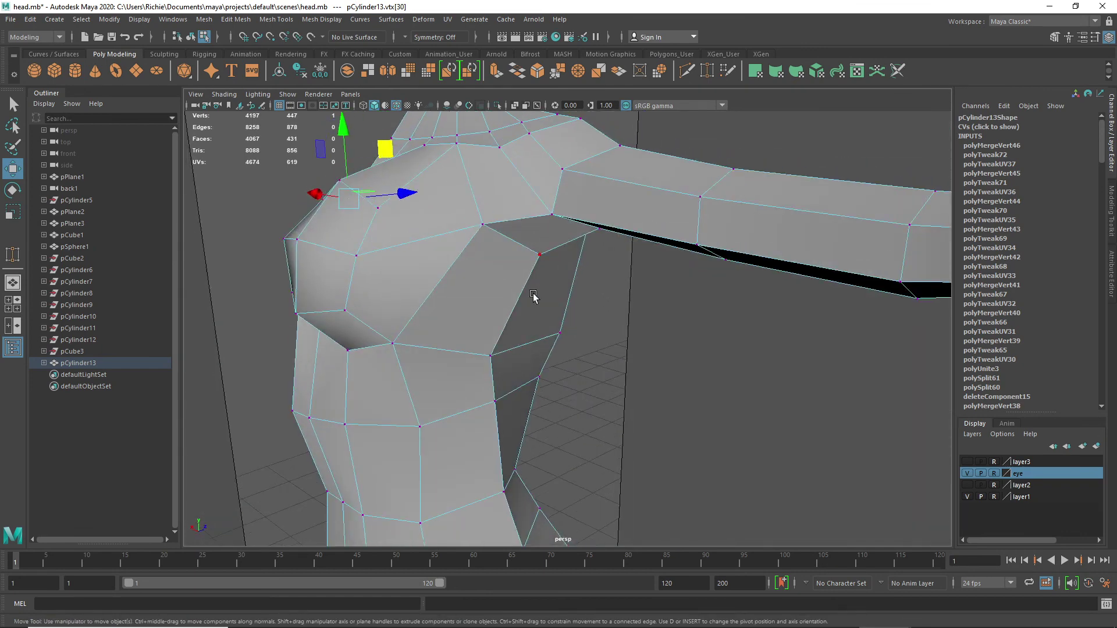
left_click(552, 215)
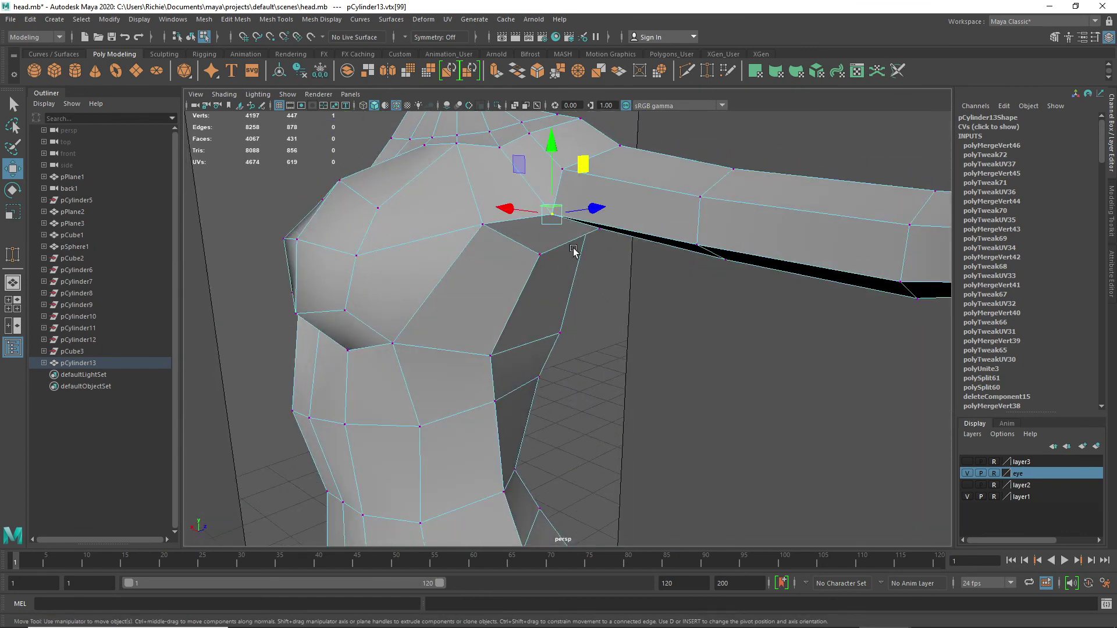
left_click_drag(506, 296, 626, 294, "alt")
left_click_drag(657, 194, 640, 181)
- Adjust the vertex at the breast's upper edge to smooth the transition into the upper chest
left_click_drag(648, 294, 614, 292, "alt")
left_click(446, 192)
left_click_drag(437, 253, 409, 255, "alt")
left_click_drag(395, 118, 393, 127)
left_click_drag(342, 162, 370, 192)
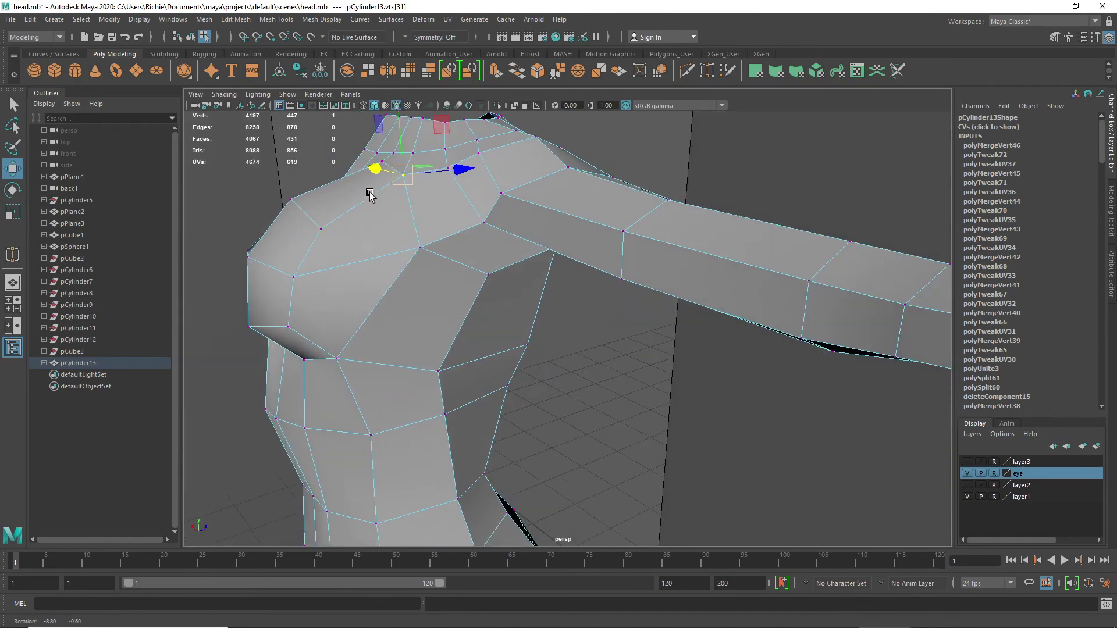
mouse_move(440, 125)
left_mouse_down()
mouse_move(427, 134)
mouse_move(442, 127)
left_mouse_up()
- Move the breast's inner-edge vertex forward and down, working from the open inner side of the torso
left_click_drag(329, 301, 653, 273, "alt")
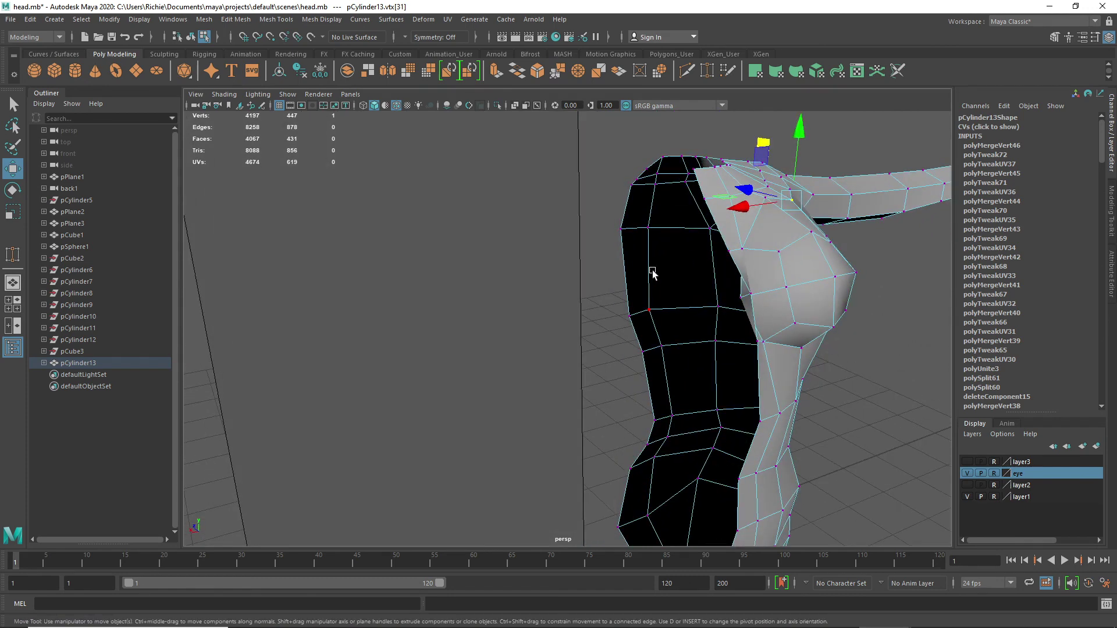
left_click(743, 299)
left_click_drag(741, 356, 802, 343, "alt")
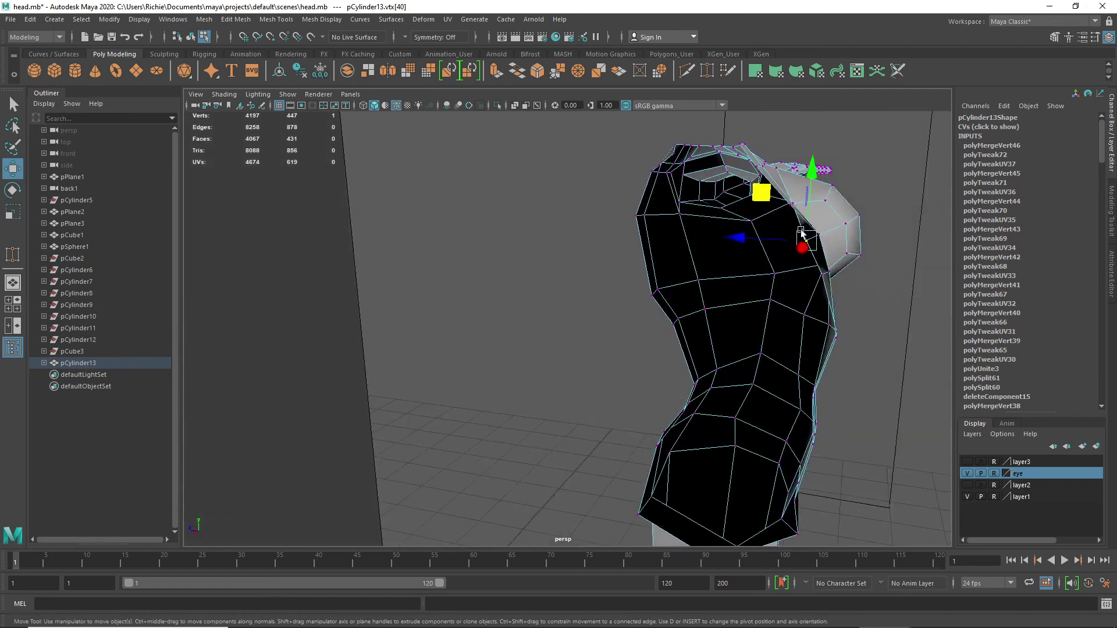
left_click_drag(762, 193, 787, 227)
- Select the breast's lower inner vertex, preview the mesh smoothed and show it in four views against the reference images
left_click(818, 279)
left_click_drag(813, 291, 671, 303, "alt")
key("3")
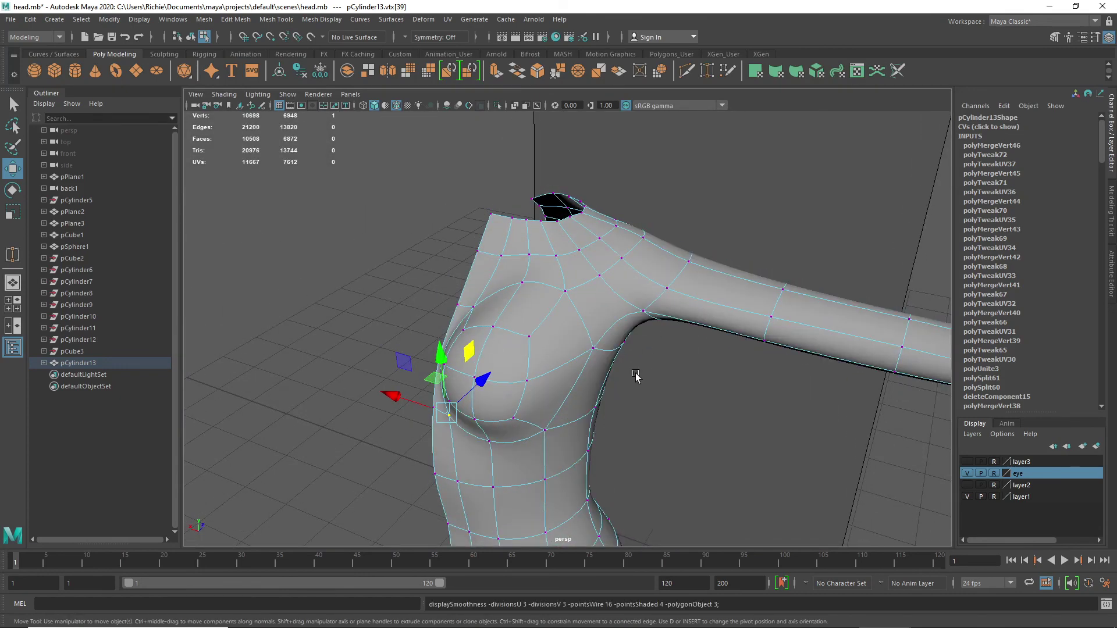
left_click_drag(582, 396, 560, 382, "alt")
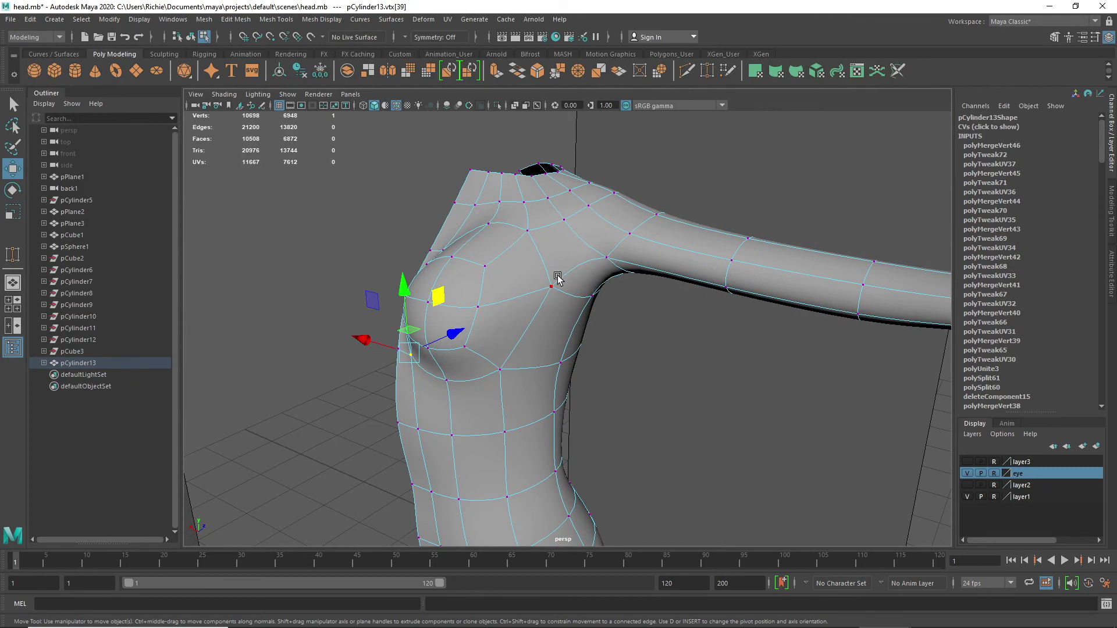
key("space")
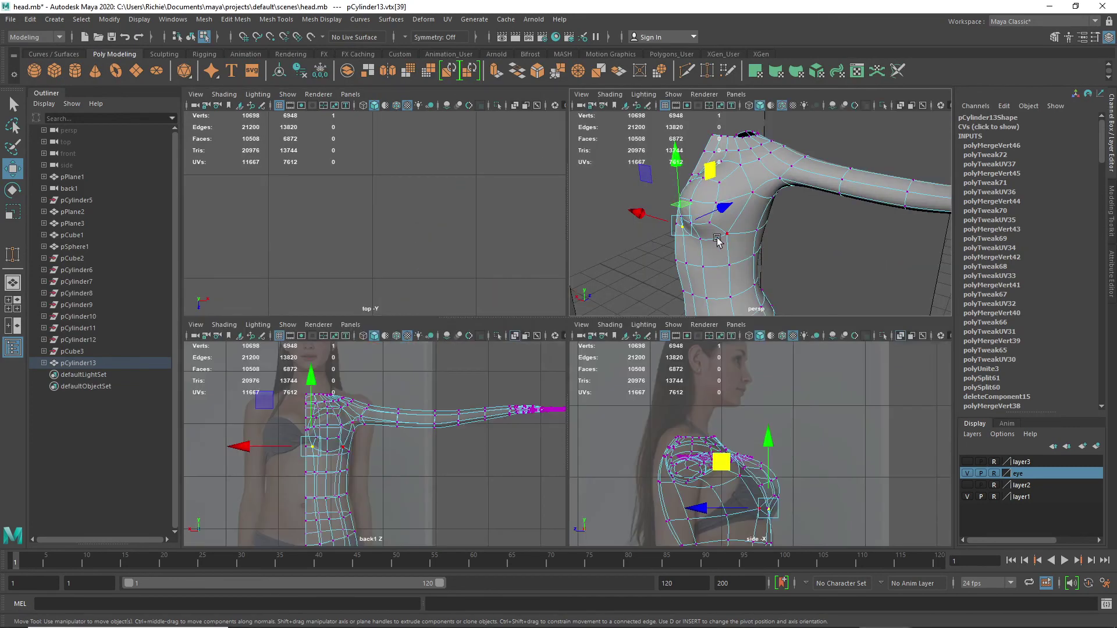